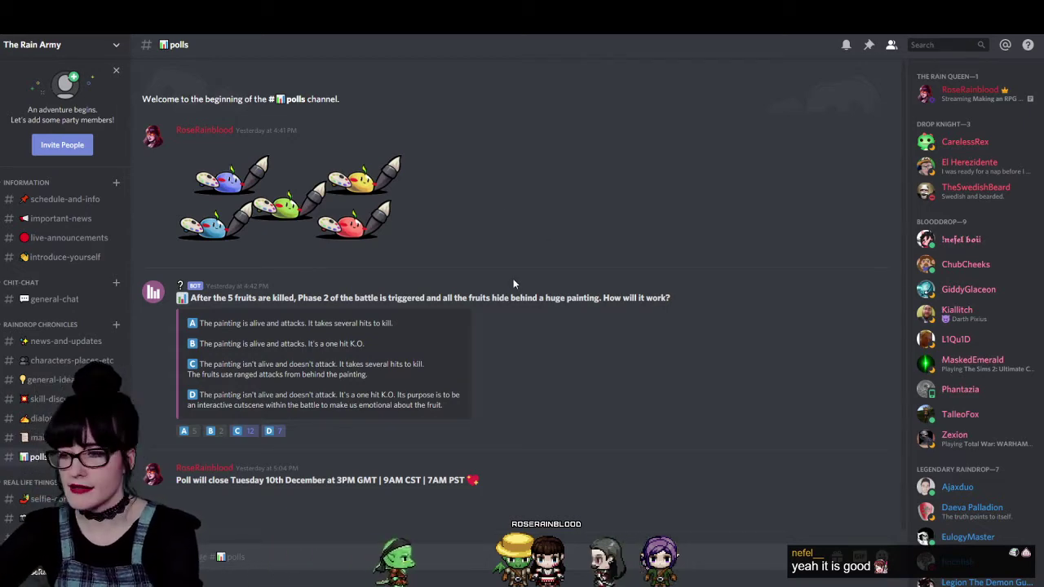
Delete the message with the five fruit artworks from the polls channel.
key(ctrl+equal)
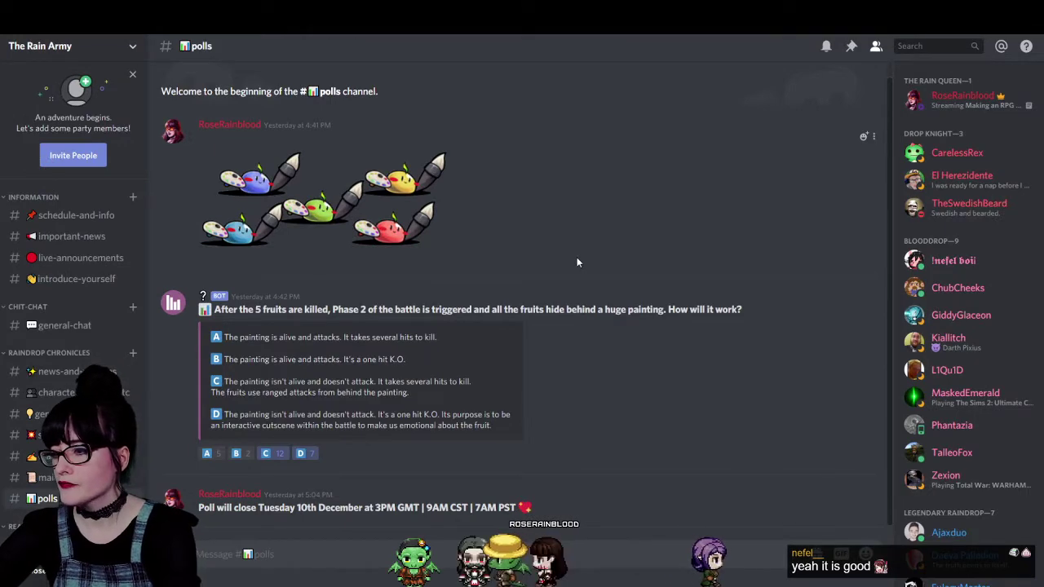
key(ctrl+minus)
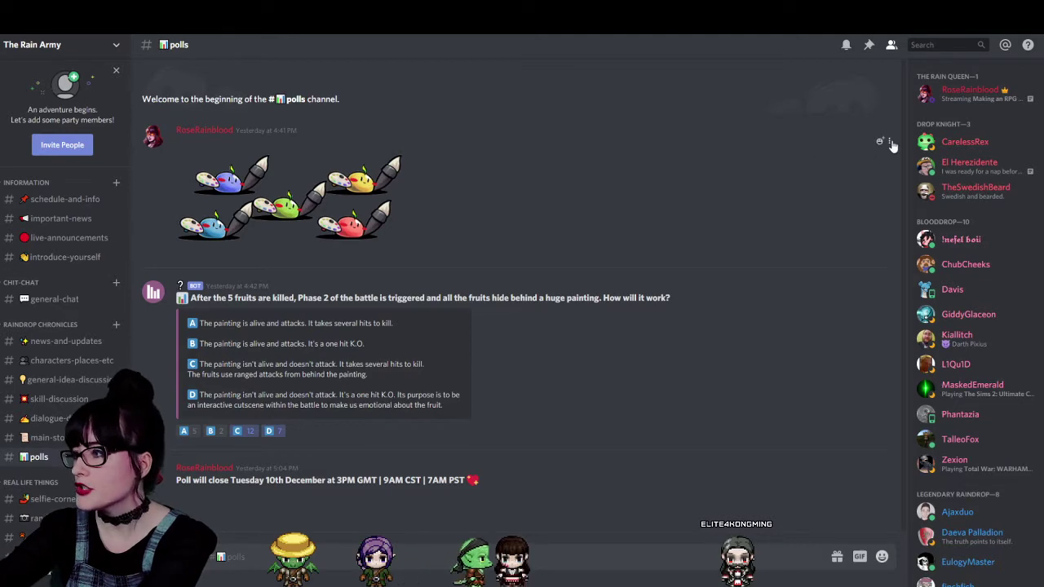
click(890, 141)
click(890, 221)
click(600, 388)
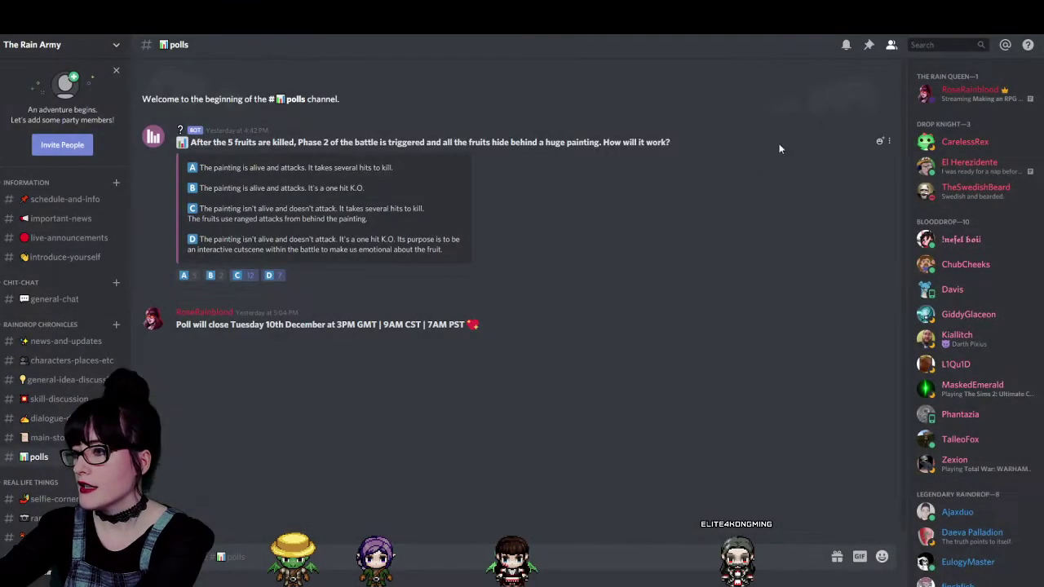
Delete the bot's poll message asking how Phase 2 of the fruit battle will work.
click(890, 142)
click(890, 221)
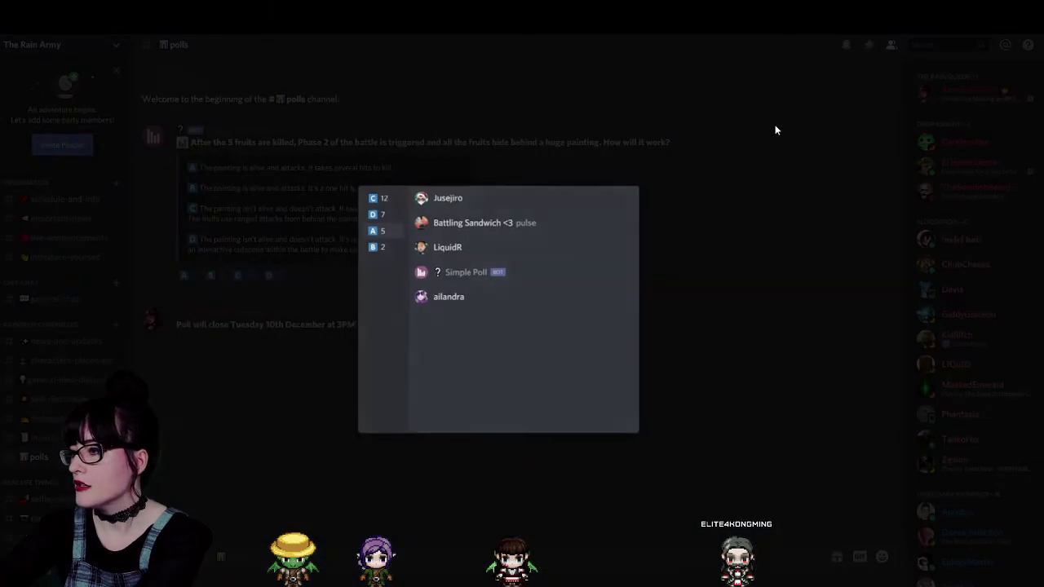
click(775, 124)
click(888, 140)
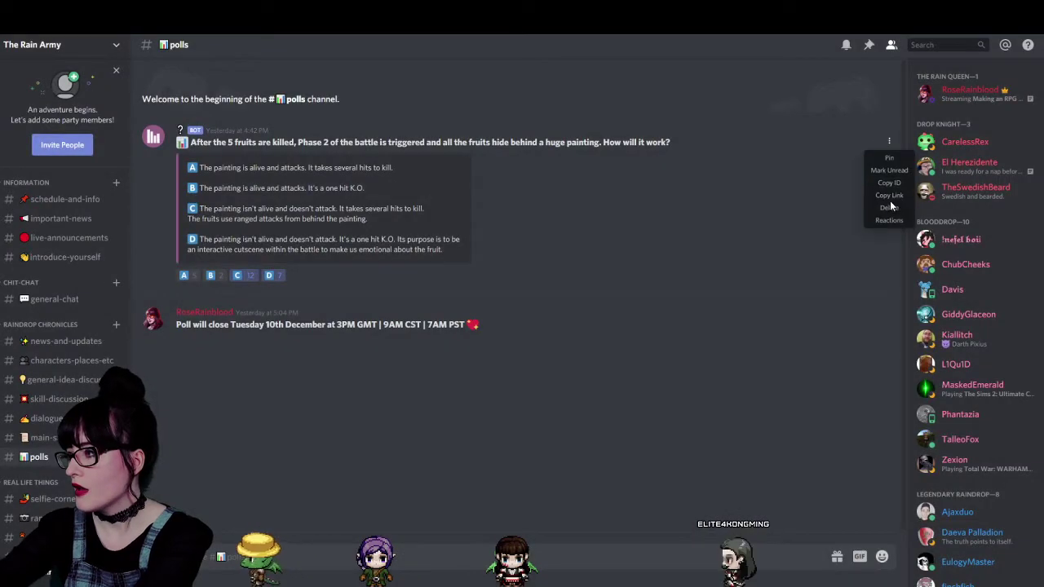
click(889, 201)
click(584, 403)
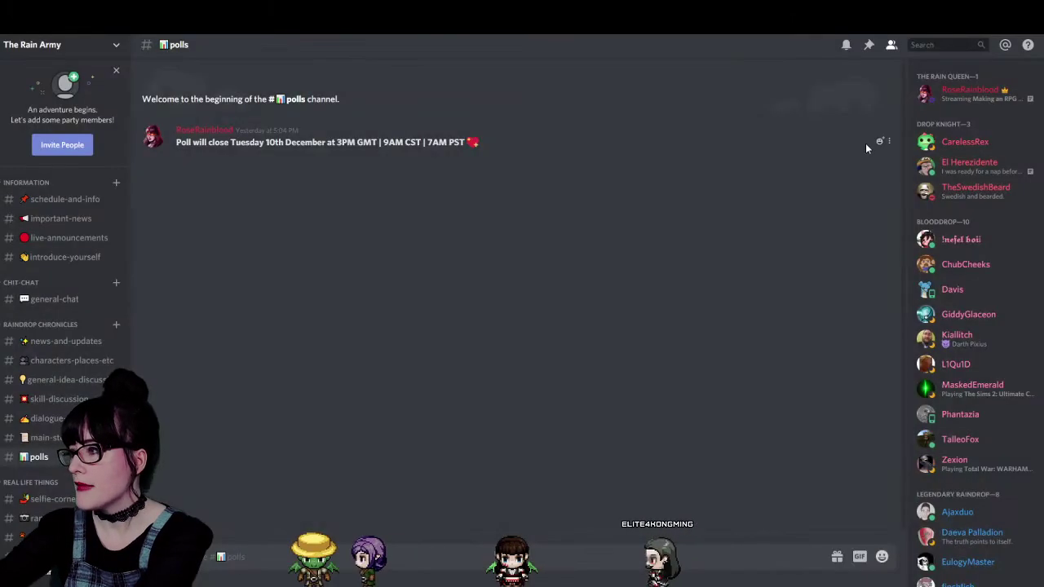
Delete the message announcing the poll's closing time on Tuesday 10th December.
click(889, 142)
click(878, 218)
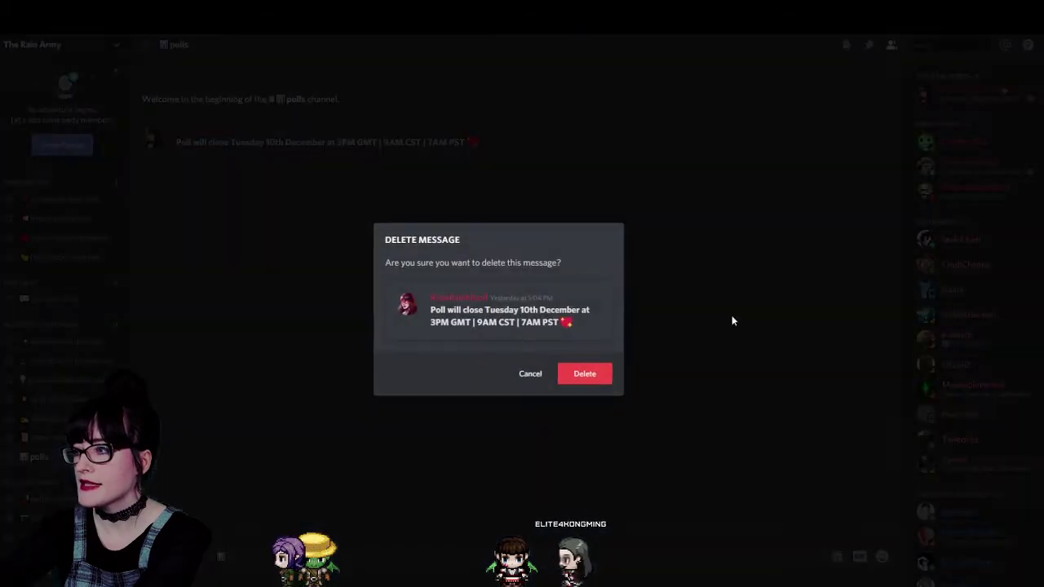
click(591, 374)
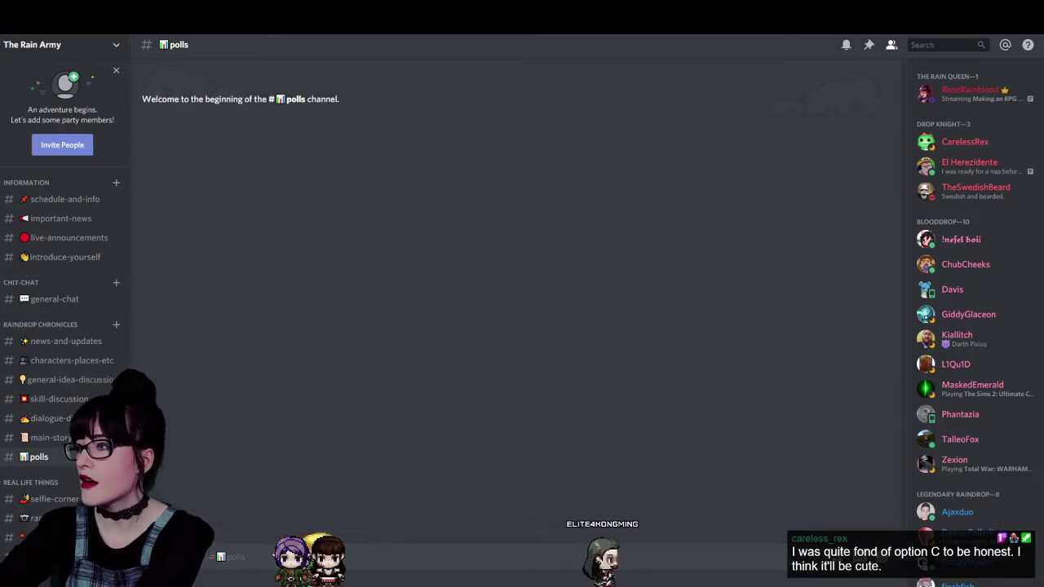
Review the Chapter 1, Part 3 story submission in the main-story channel and return to the polls channel.
key(alt+Tab)
key(alt+Tab)
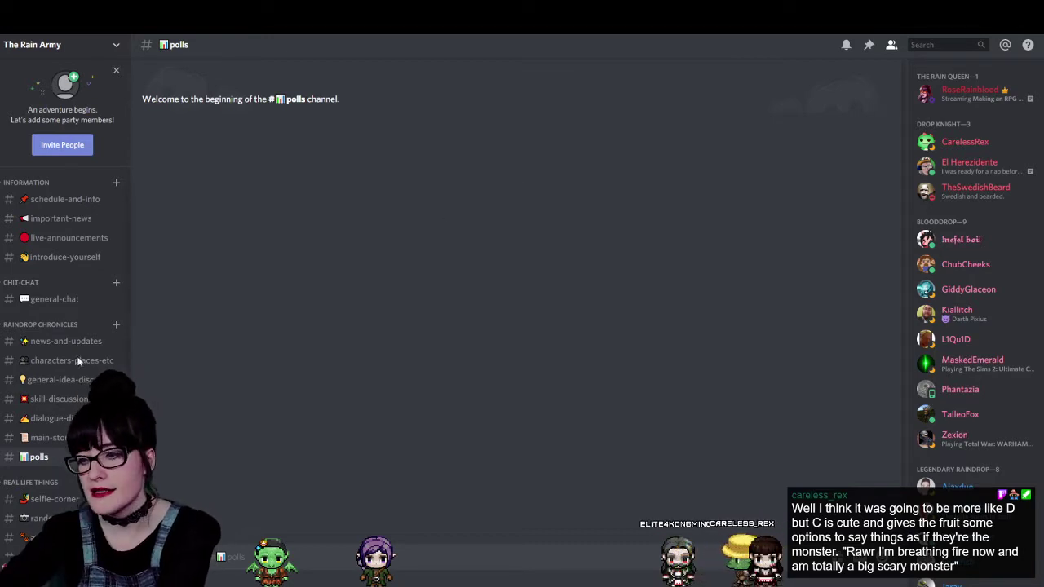
scroll(65, 407, down, 3)
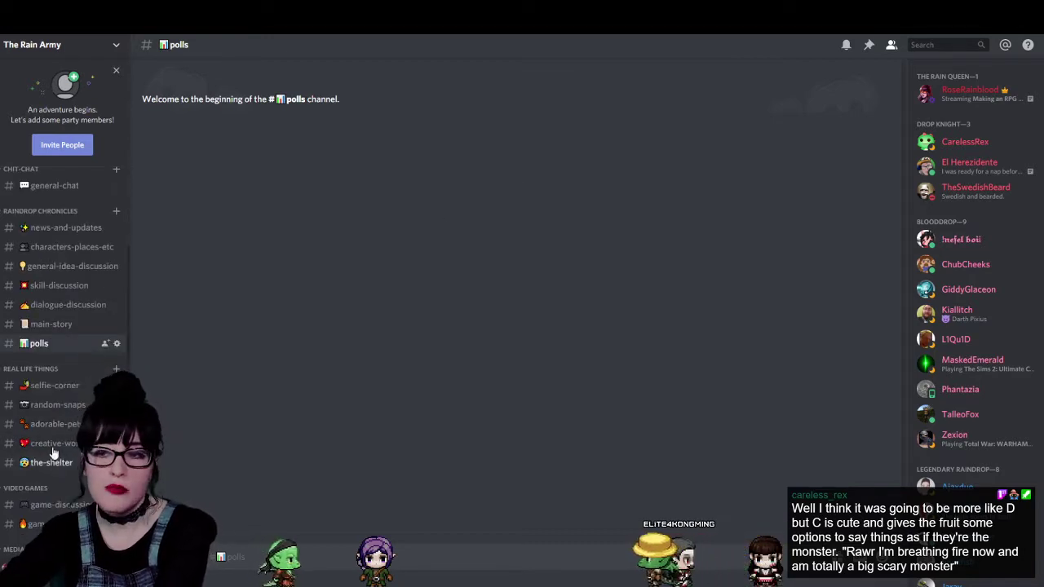
scroll(90, 347, up, 3)
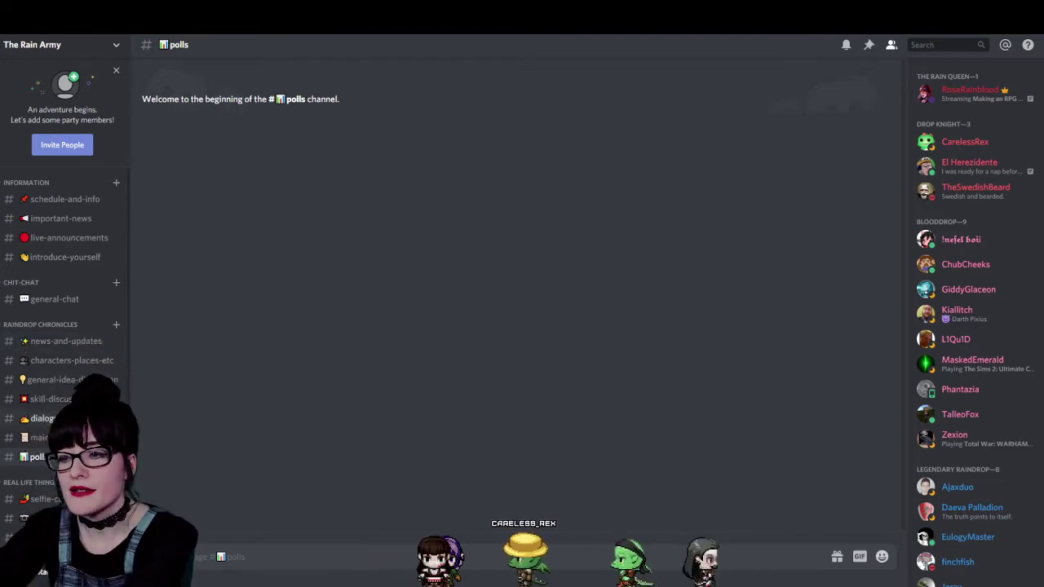
click(41, 437)
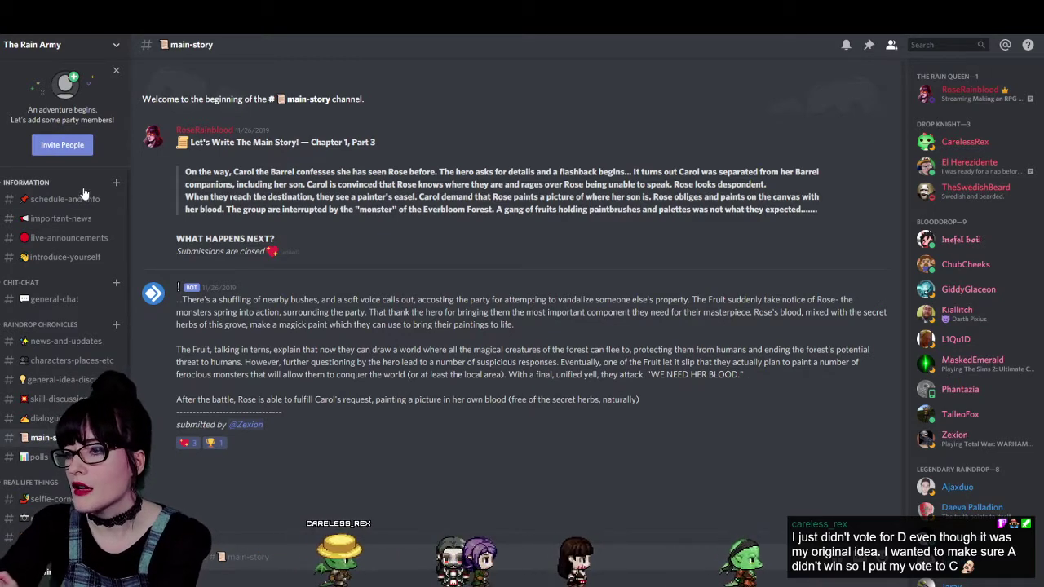
click(39, 457)
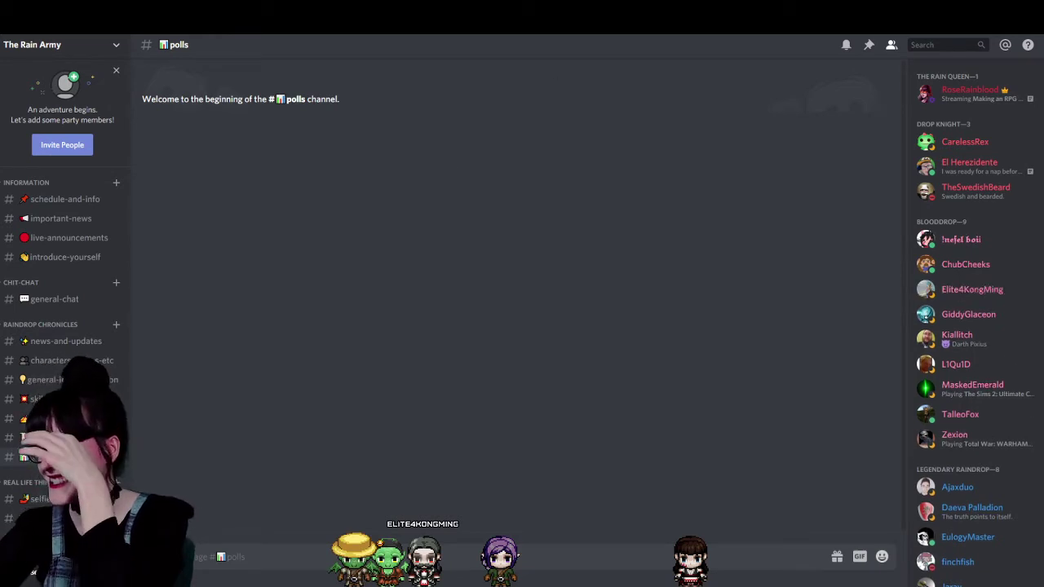
Switch to the enemy skills diagram in draw.io and insert blank lines above the italic poll note in the Phase 2 text.
key(alt+Tab)
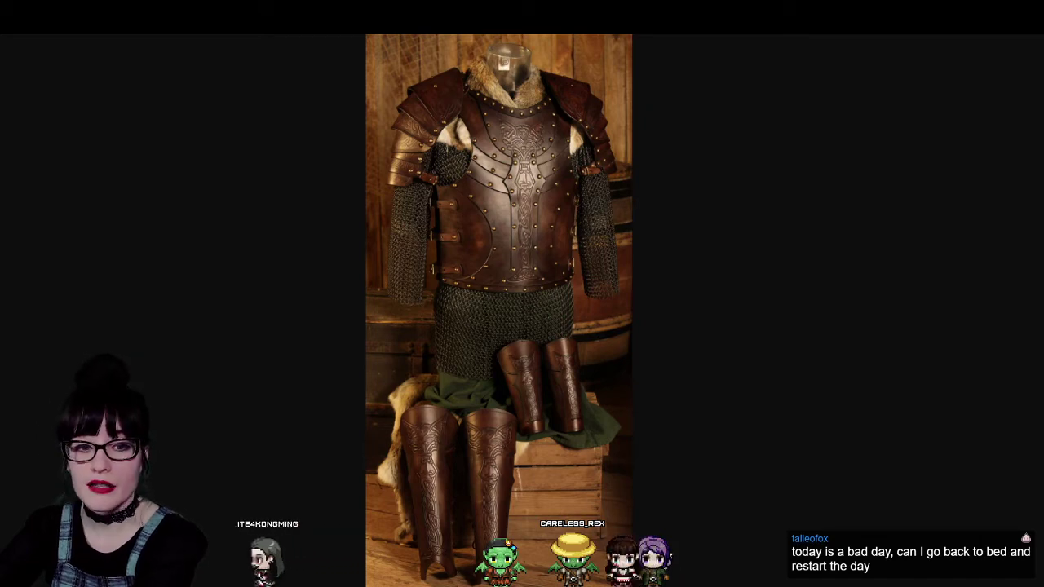
key(Escape)
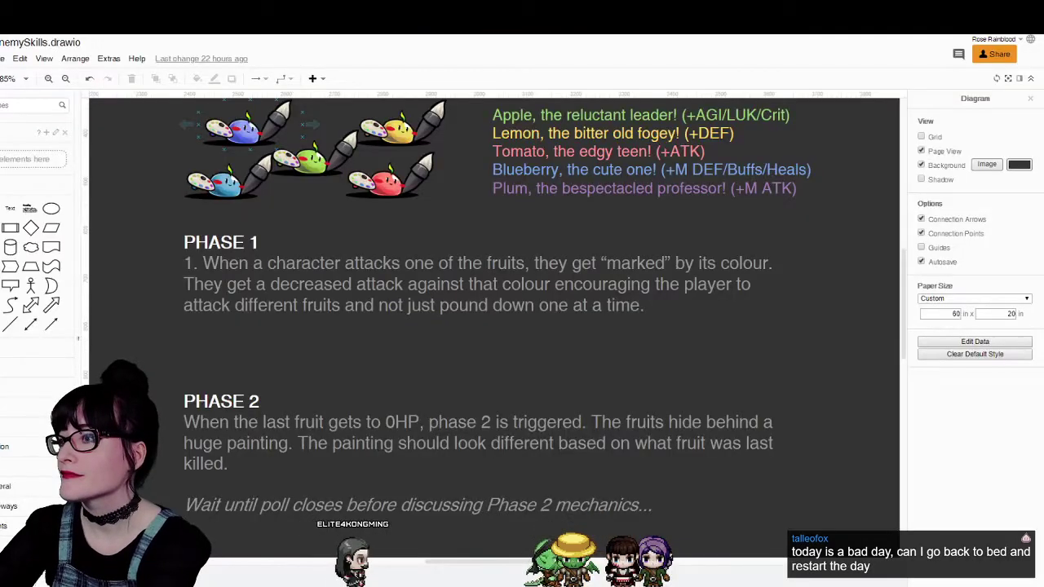
scroll(424, 210, up, 2)
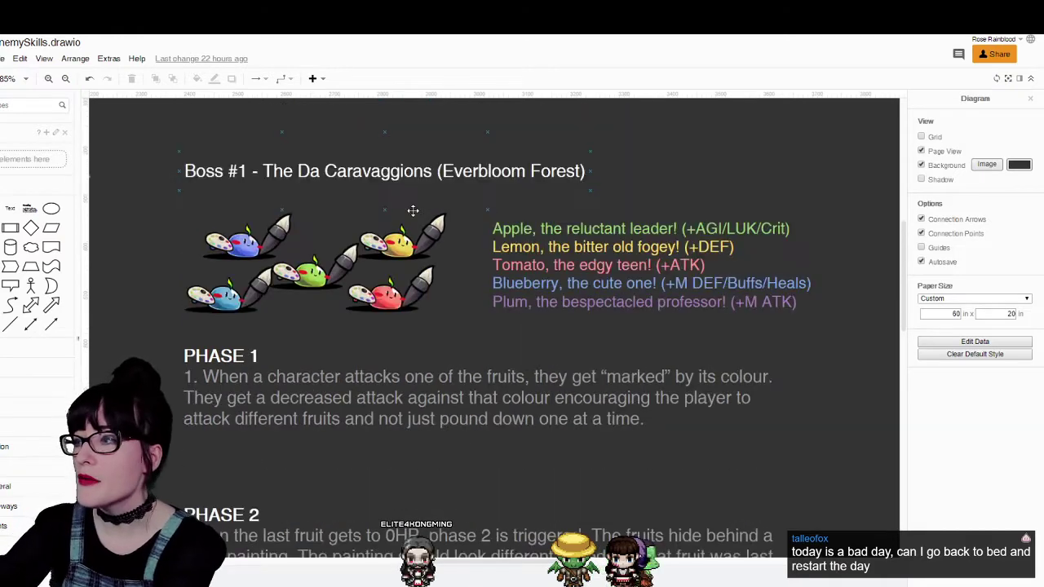
scroll(392, 216, down, 3)
click(211, 437)
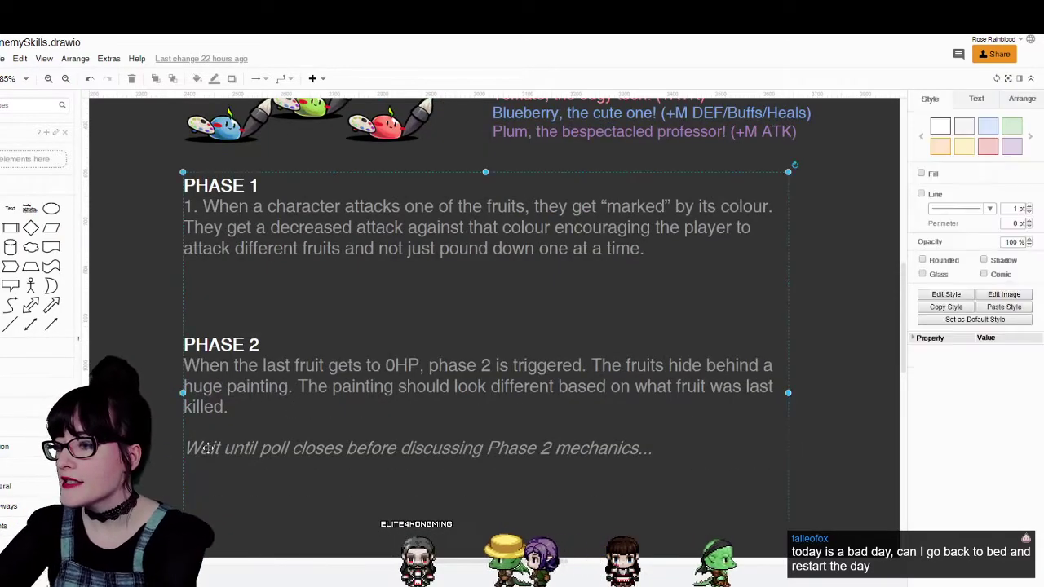
double_click(211, 436)
click(212, 438)
key(Return)
key(Return)
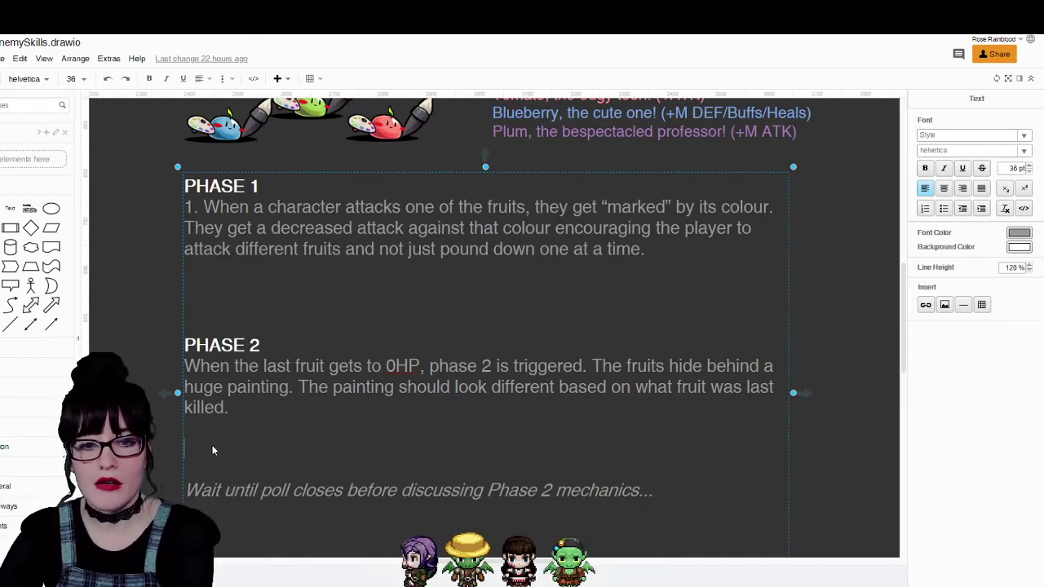
Add to the Phase 2 notes: "The painting isn't alive and doesn't attack. It takes several hits to kill.".
text(e paintin)
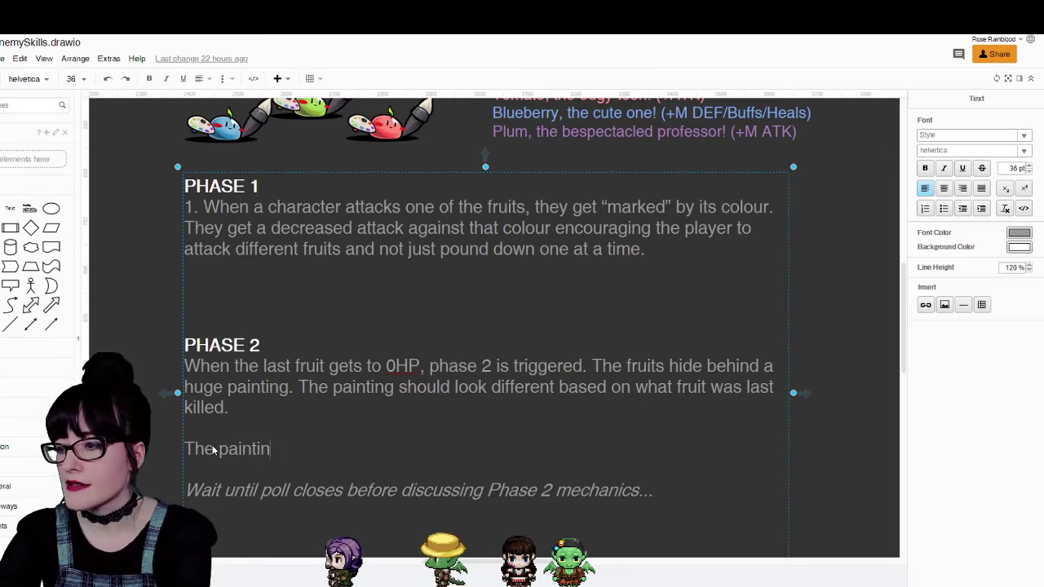
text(g isn't aliv)
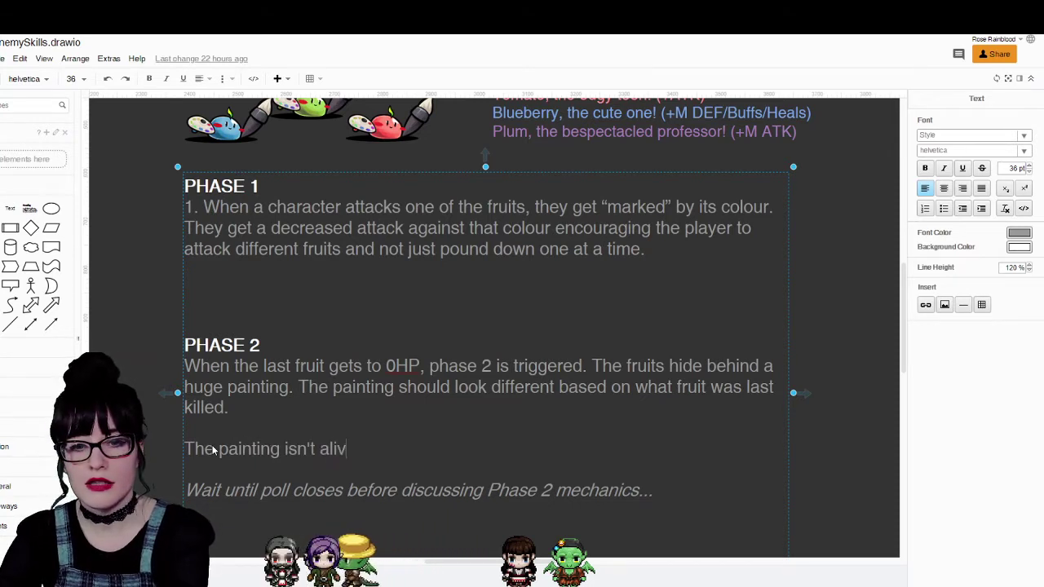
text(e and doesn't attack)
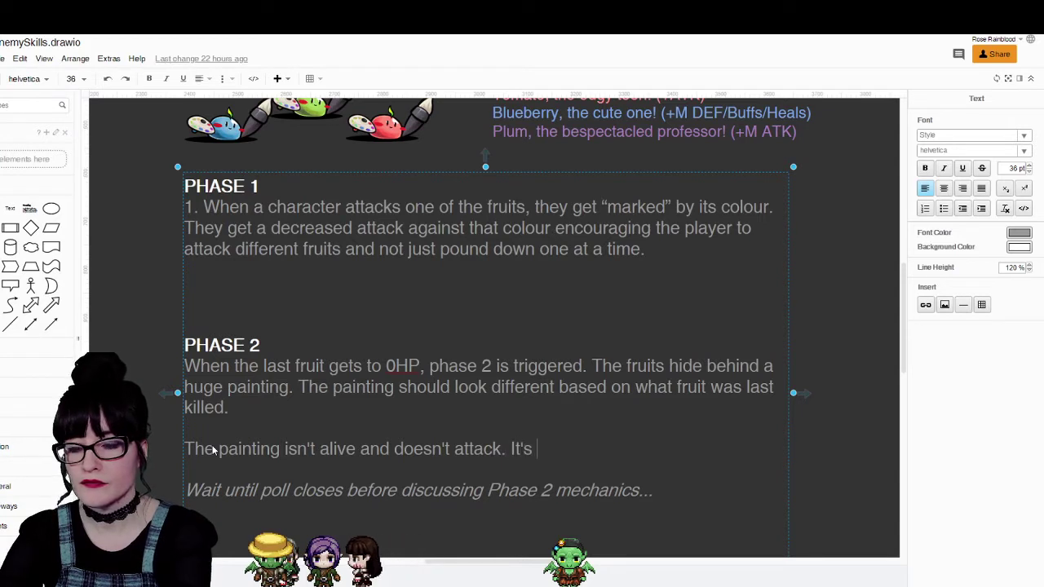
text(. It)
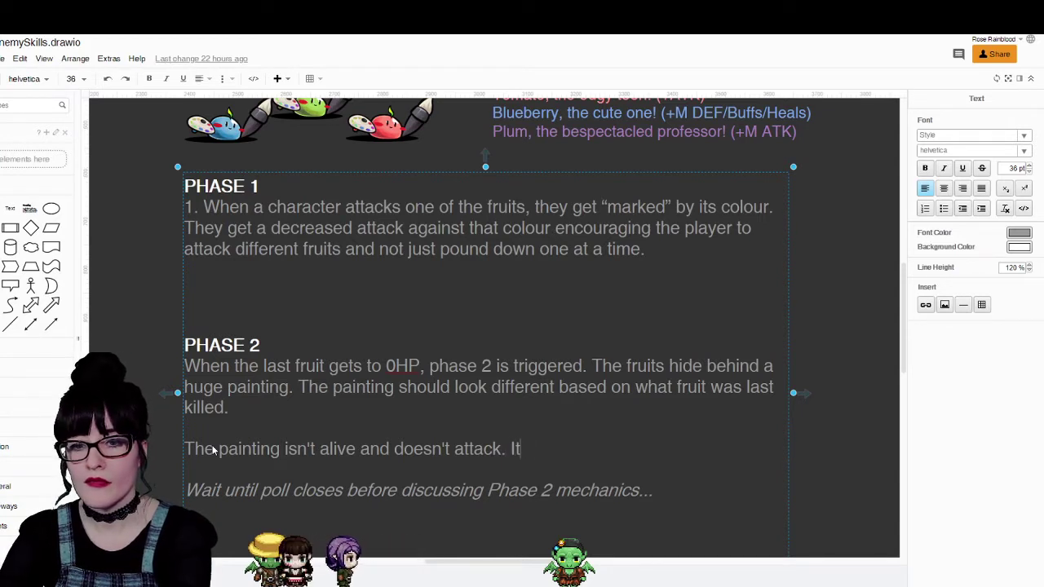
text( takes several )
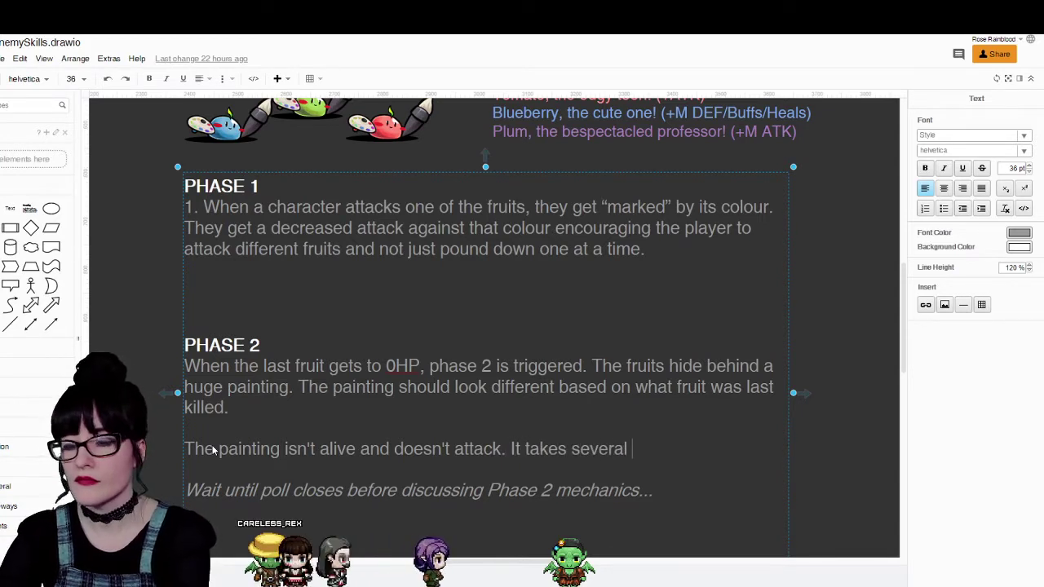
text(hits to kill)
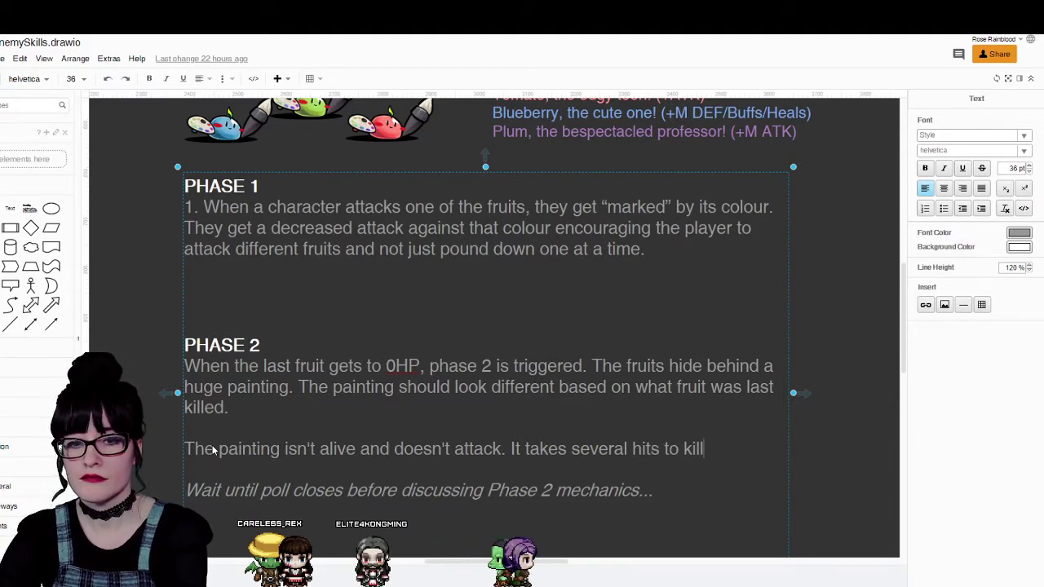
Continue the new Phase 2 paragraph with "The fruits use ranged attacks from behind the painting.".
text(. The fruits use)
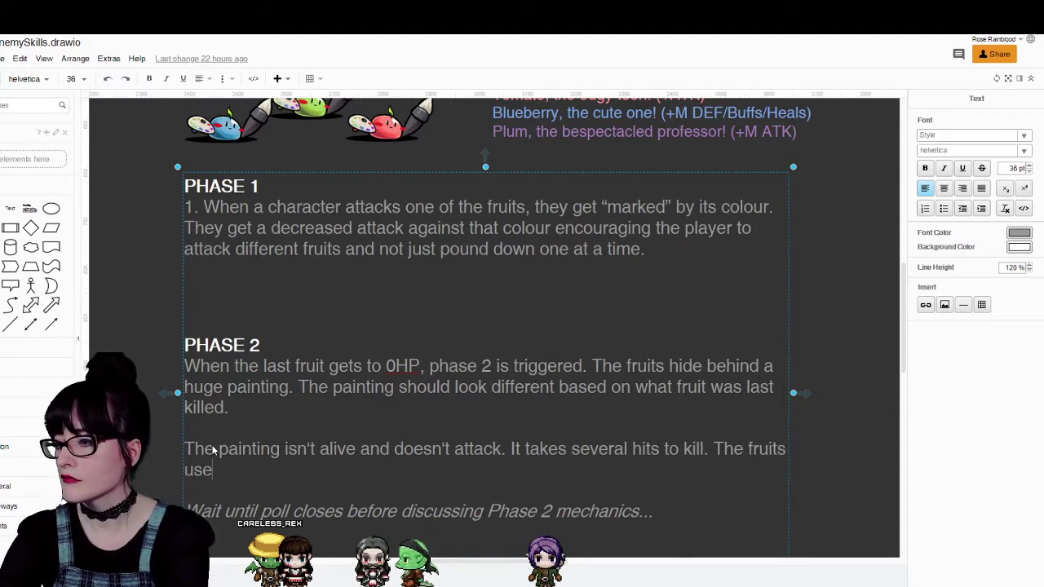
text( ranged atta)
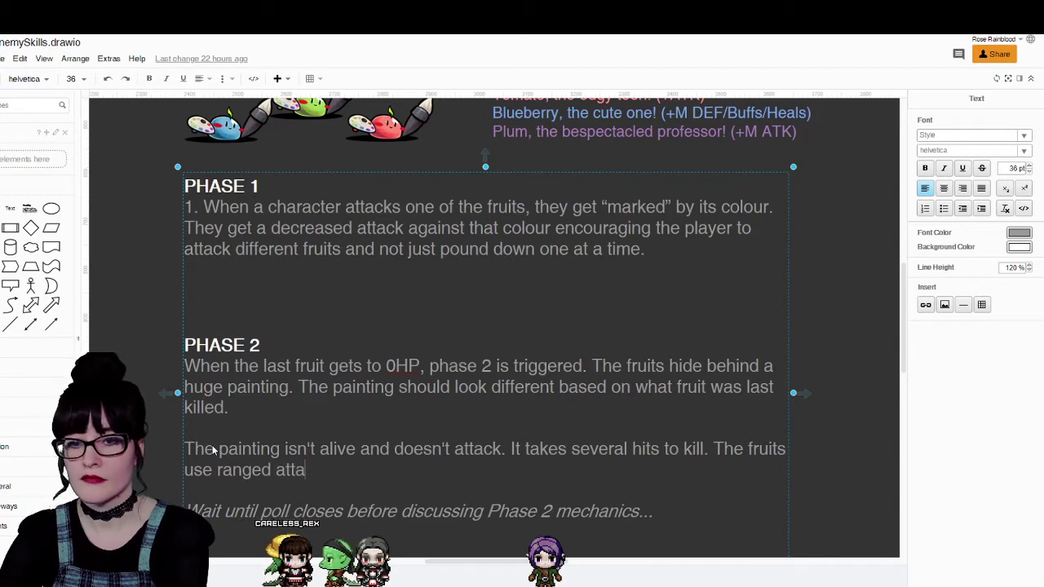
text(cks from behind the b)
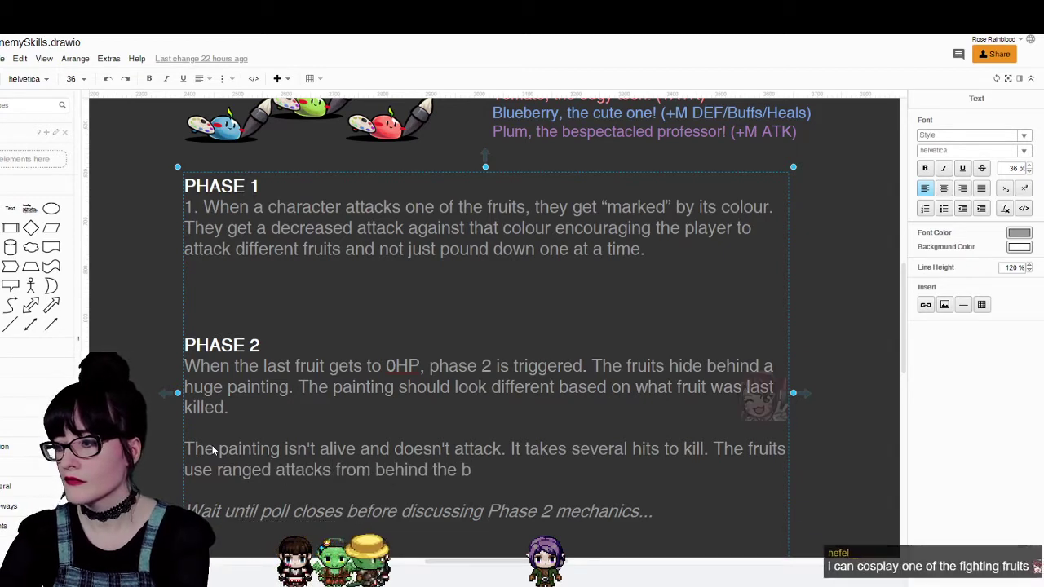
key(BackSpace)
text(painting.)
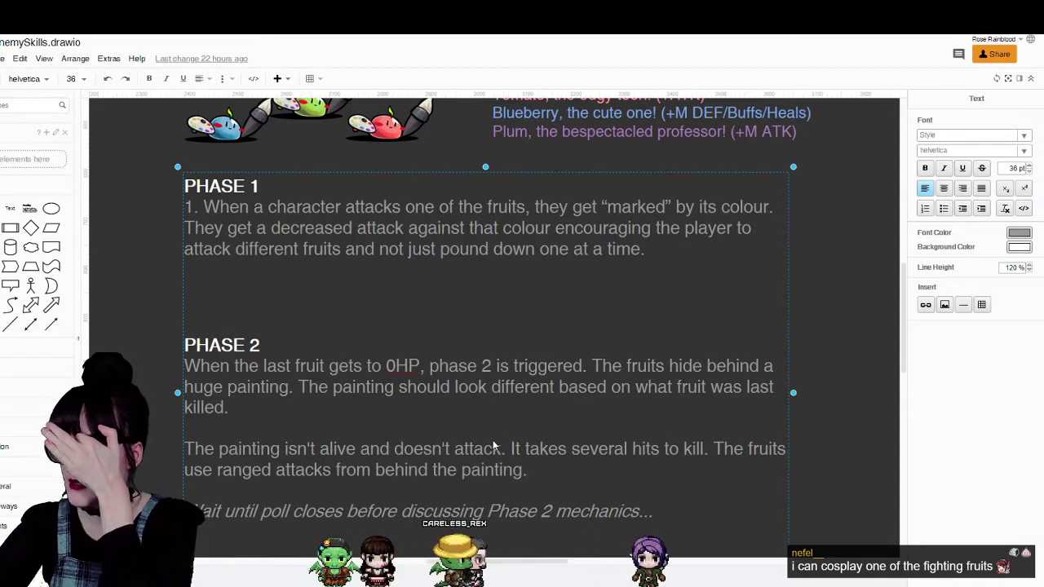
Delete the "Wait until poll closes" note and make the sentence "The painting should look different based on what fruit was last killed." bold italic.
drag(653, 511, 185, 512)
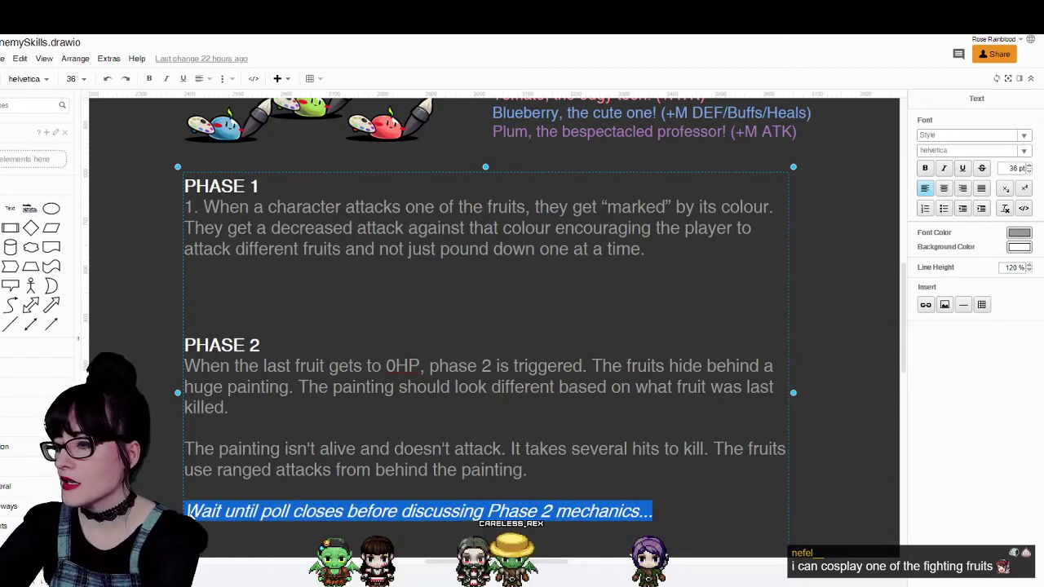
key(BackSpace)
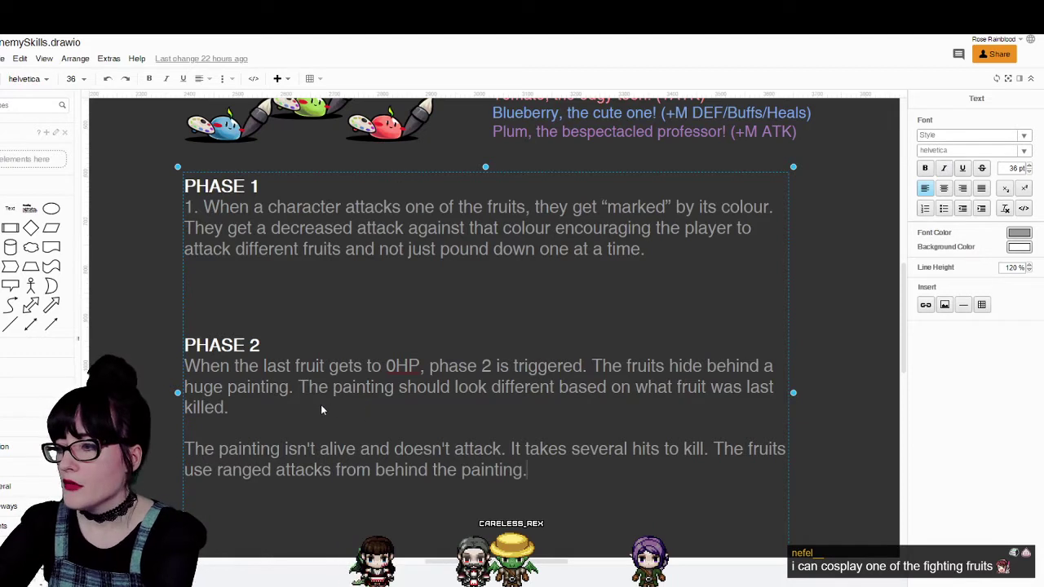
drag(321, 410, 297, 392)
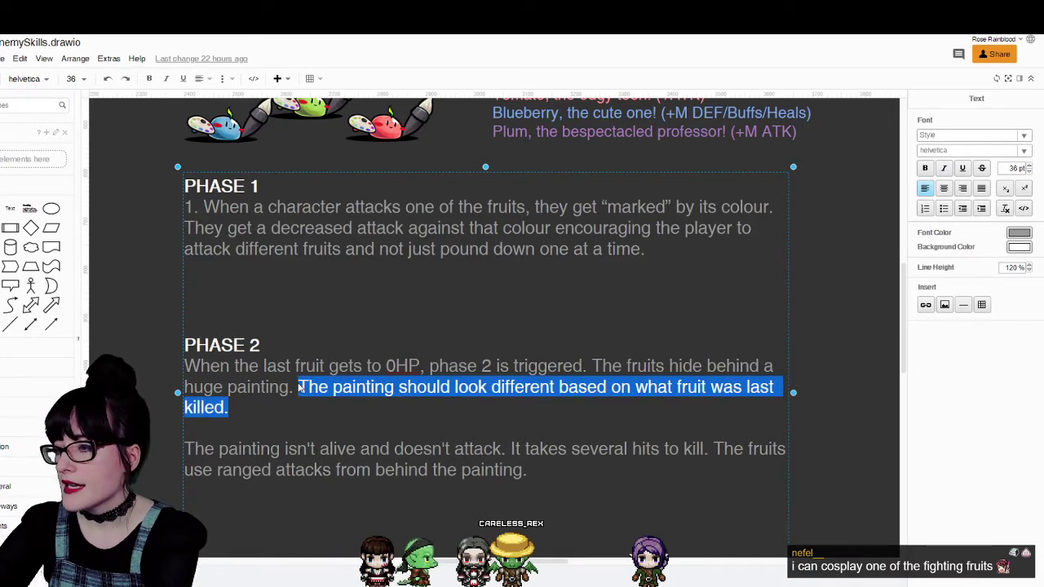
click(943, 168)
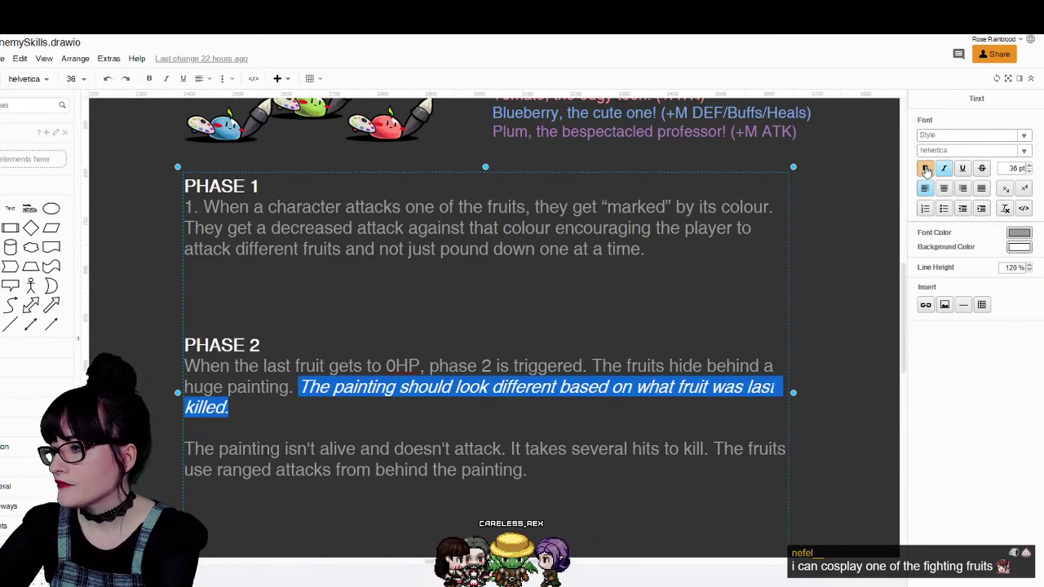
click(925, 169)
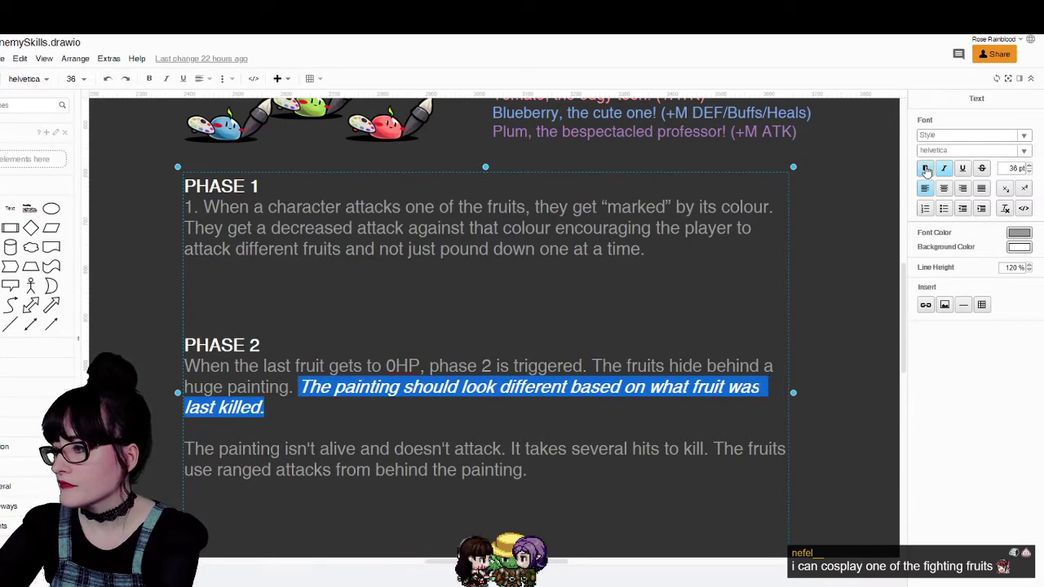
click(526, 404)
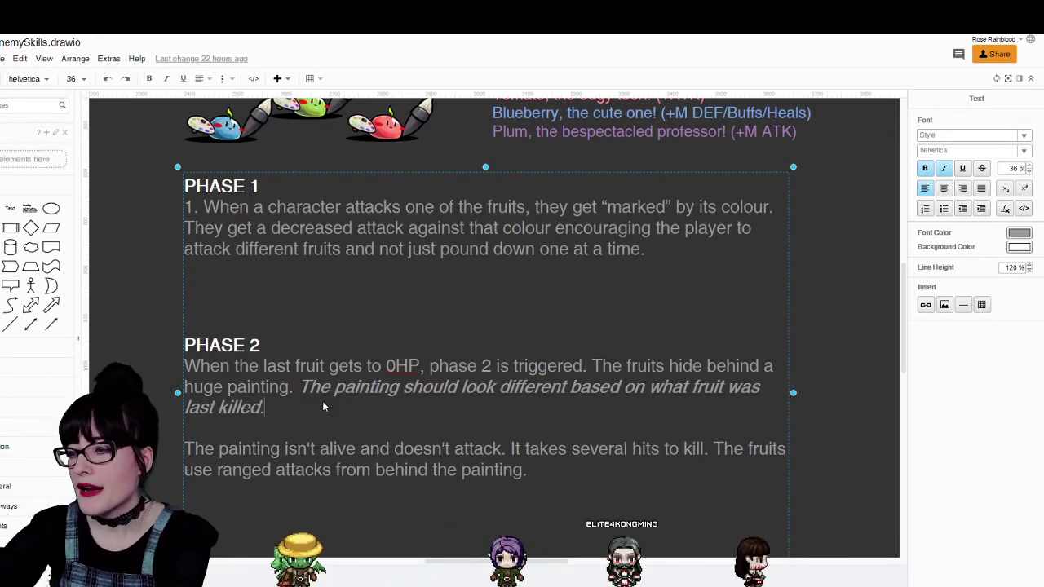
key(Escape)
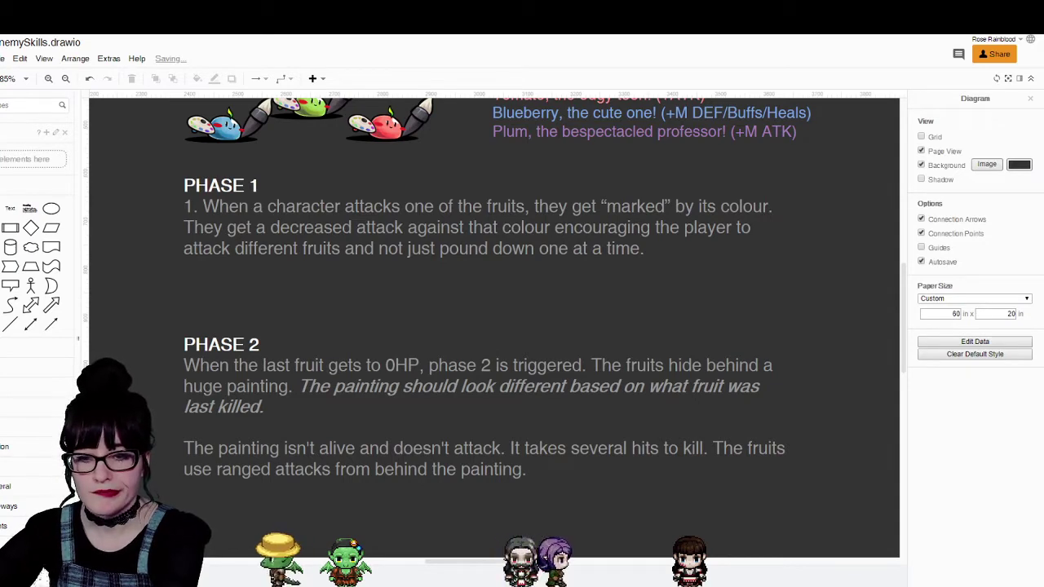
Switch to Photoshop, look at the elemental spirit reference sprites, and return to Paintings.psd.
key(alt+Tab)
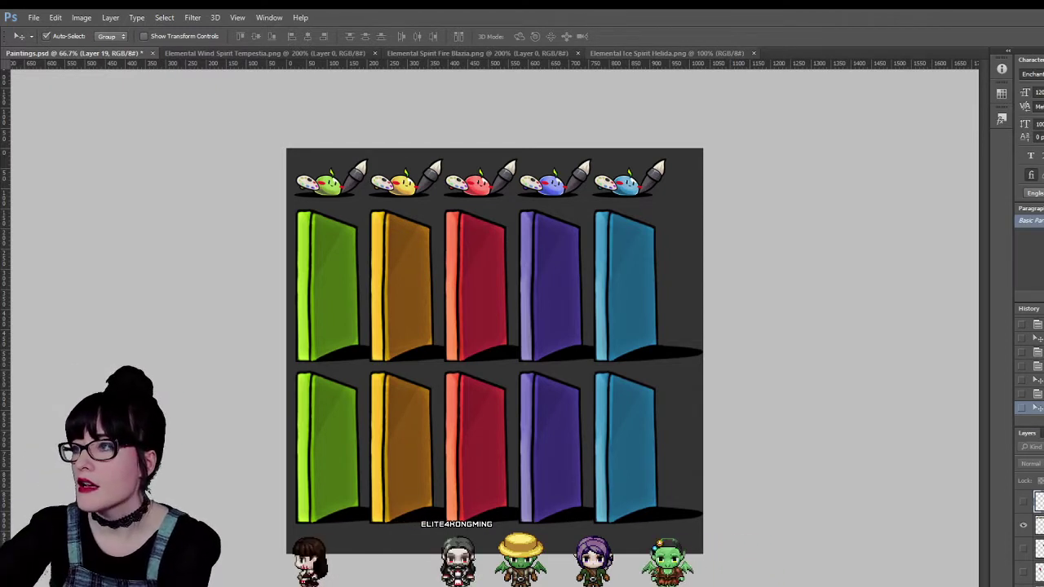
click(666, 53)
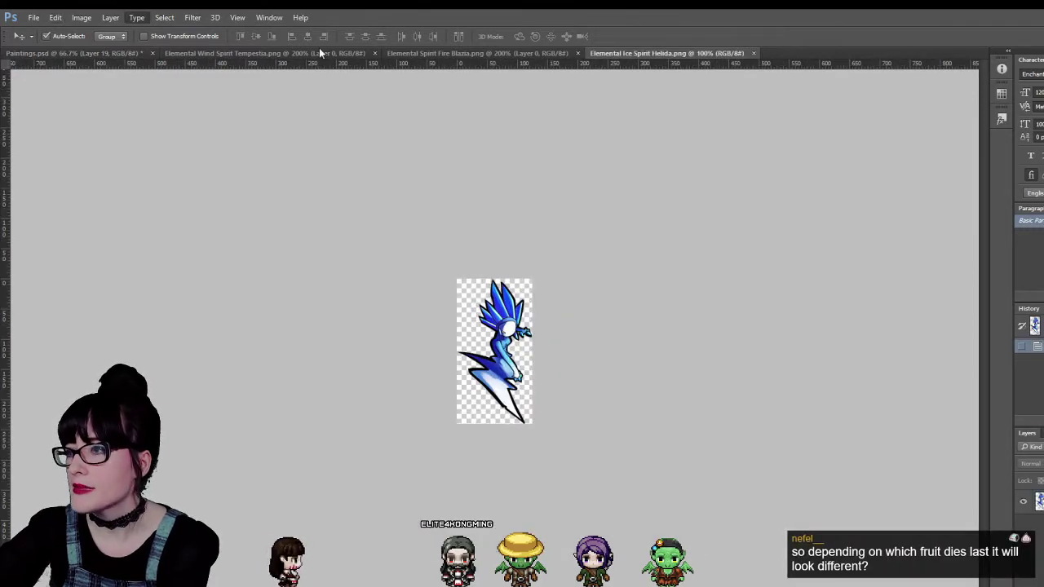
click(319, 51)
click(102, 53)
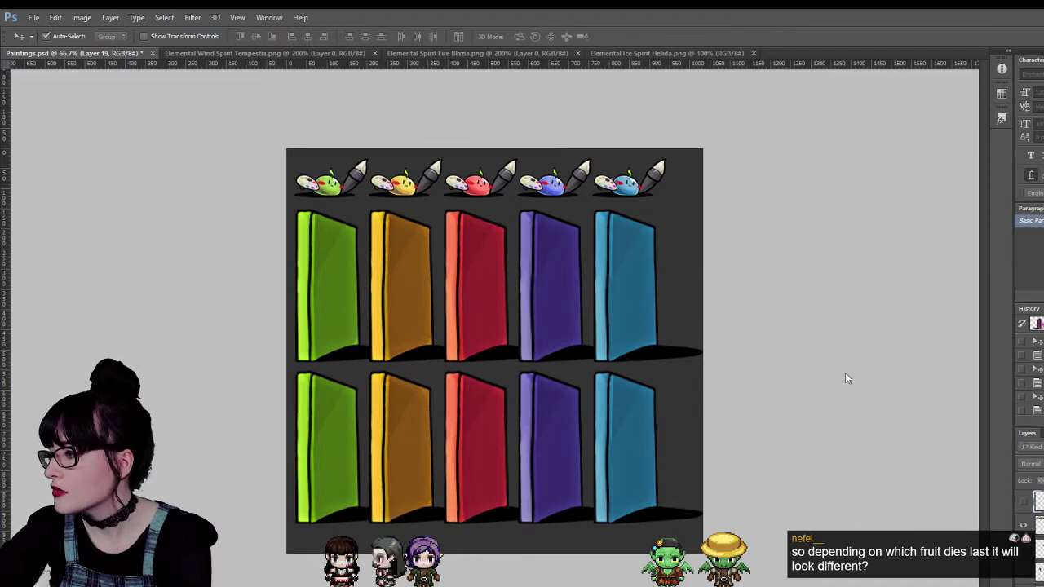
Fill the transparent canvas area below the two painting rows with the dark grey background colour on the background layer.
scroll(793, 279, down, 5)
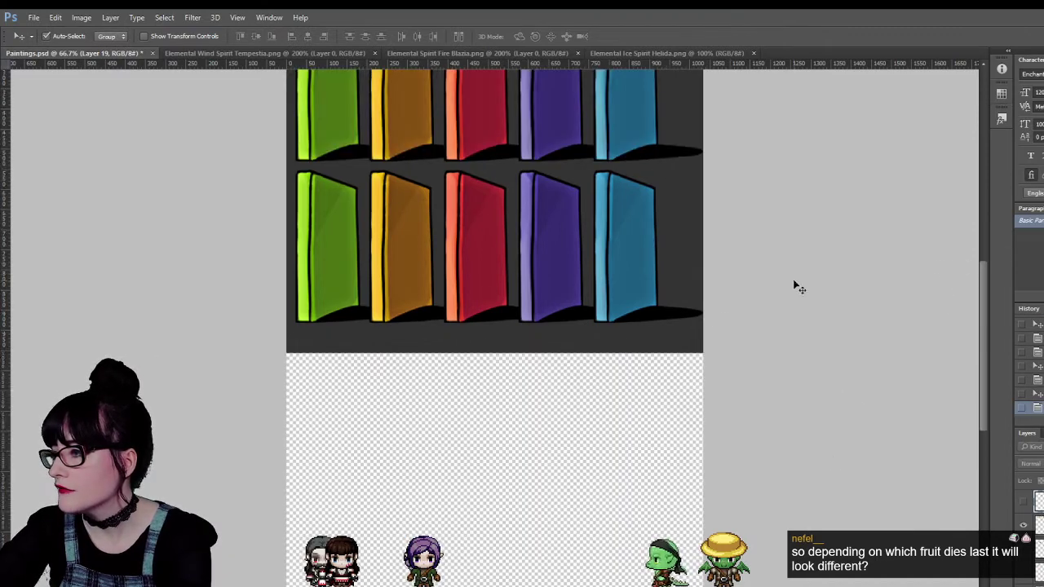
click(1038, 525)
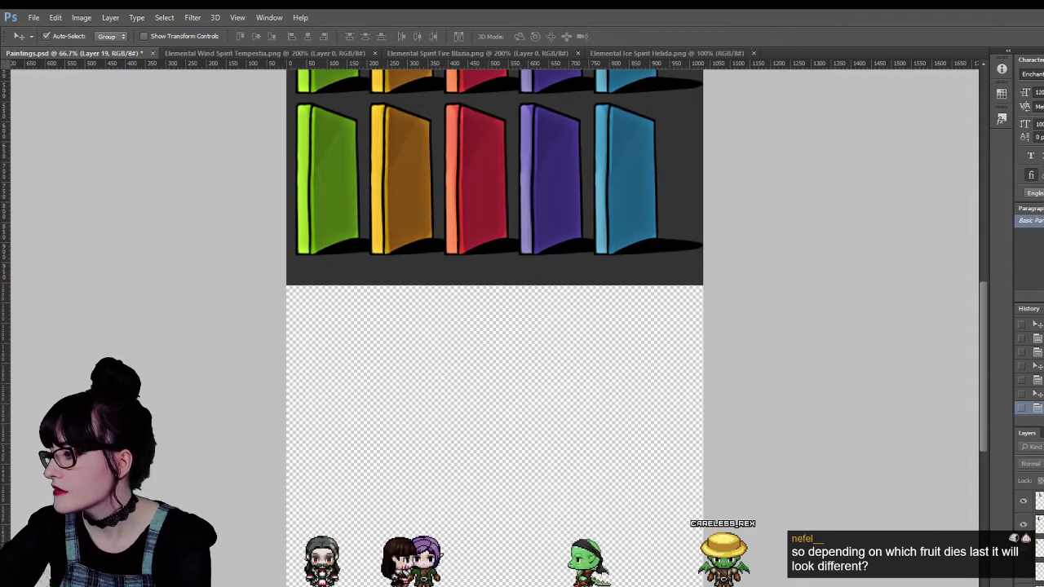
key(g)
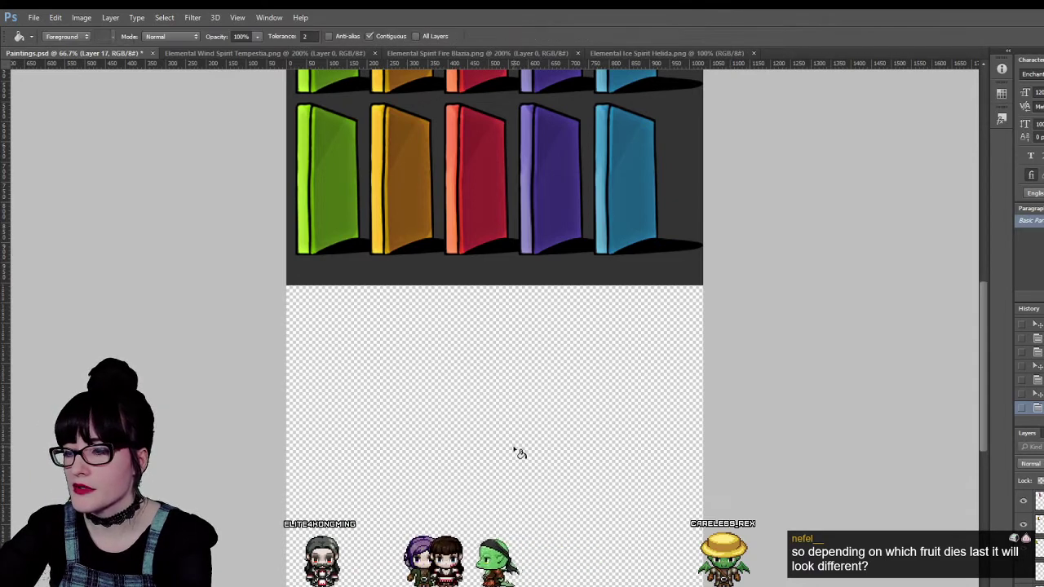
click(513, 445)
scroll(767, 387, up, 1)
scroll(766, 387, up, 2)
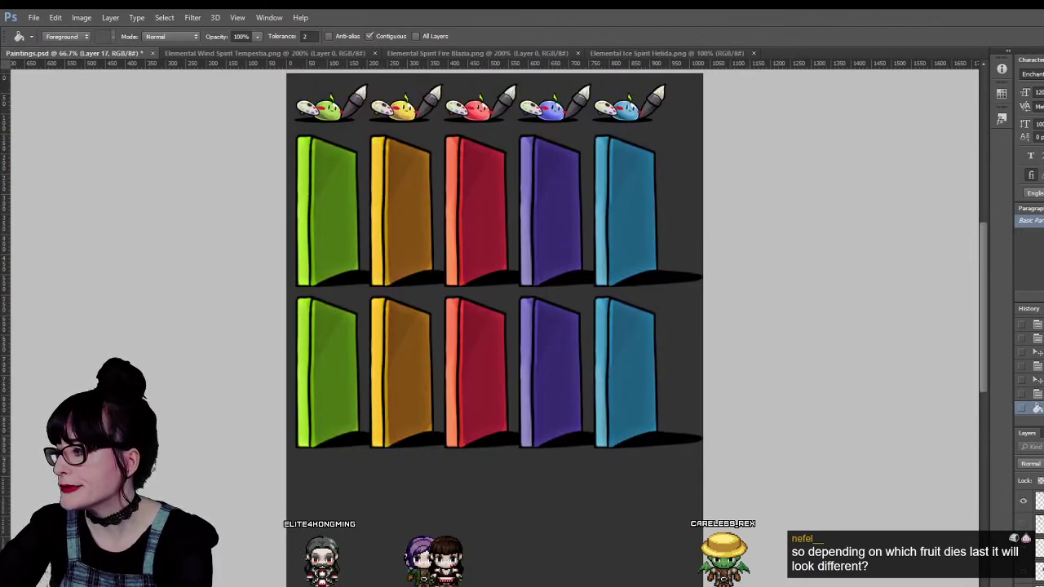
scroll(611, 391, up, 1)
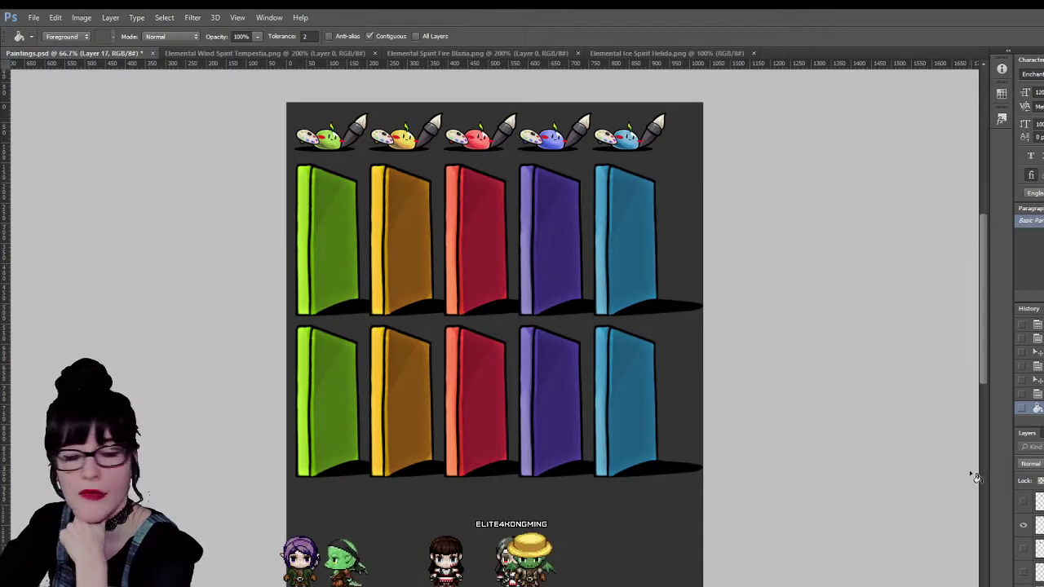
Bring the Blank Canvas layer to the front and move the white canvas exactly over the green painting in the first row.
click(1036, 571)
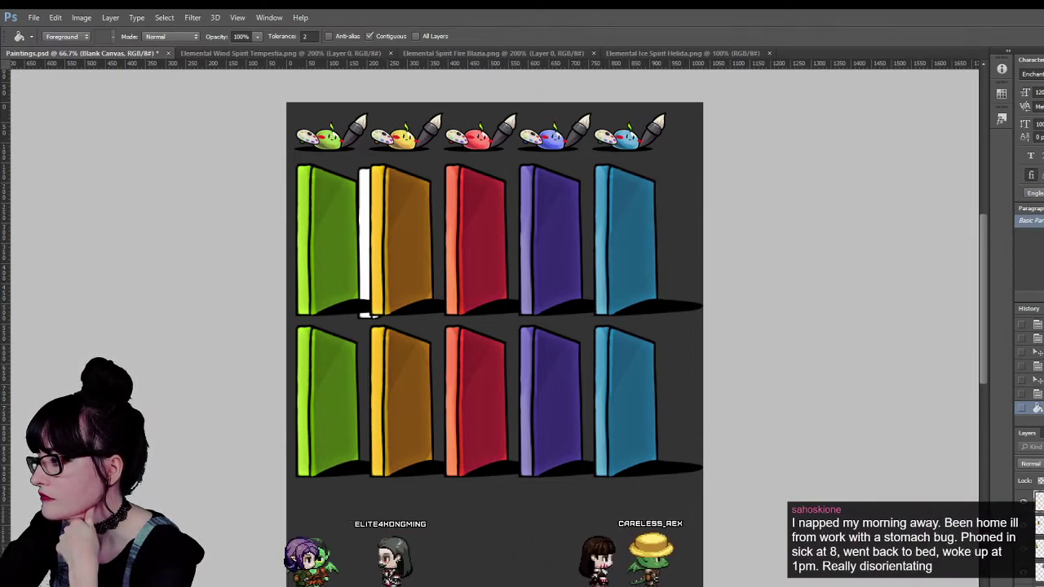
key(ctrl+shift+])
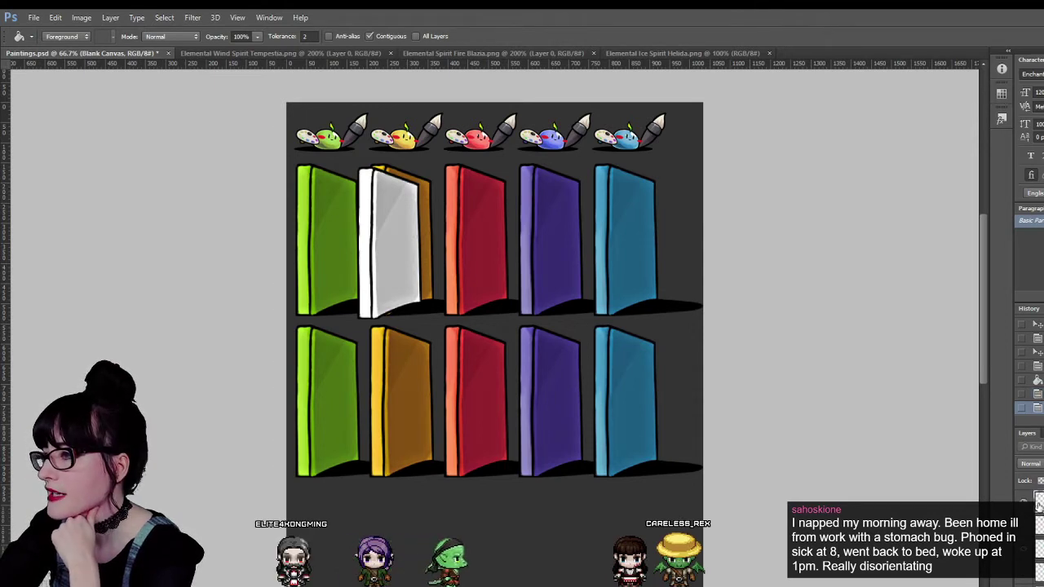
key(v)
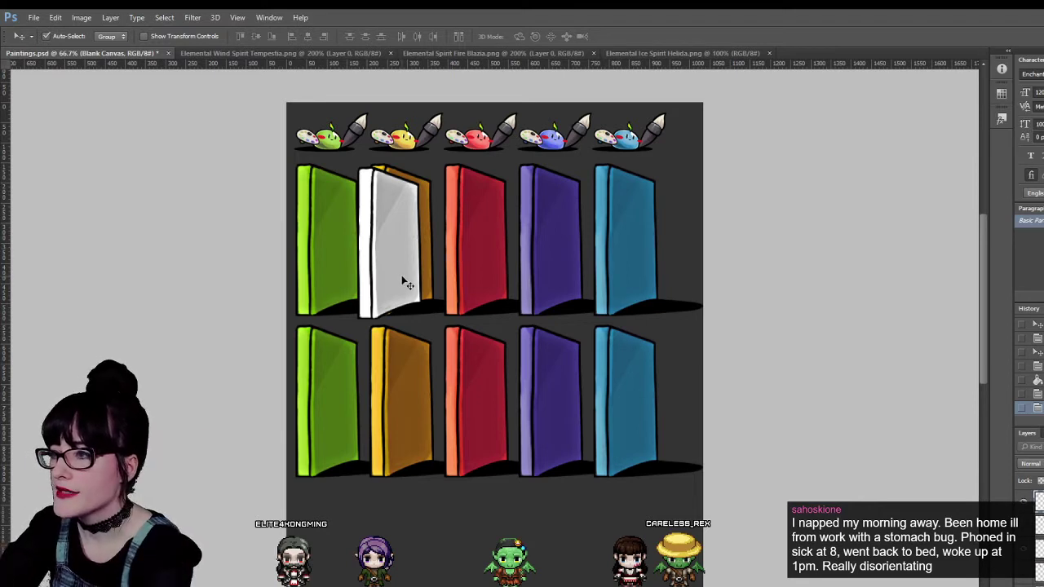
drag(405, 283, 340, 278)
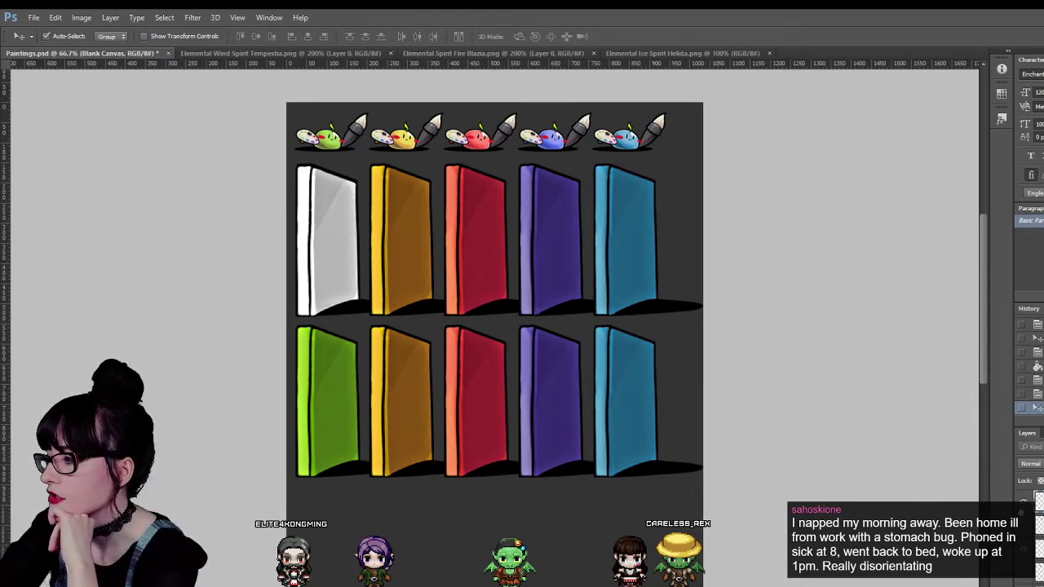
Compare the white blank canvas with the green painting by toggling its layer's visibility, and leave the Blank Canvas layer hidden.
click(1025, 501)
click(1026, 501)
click(1026, 501)
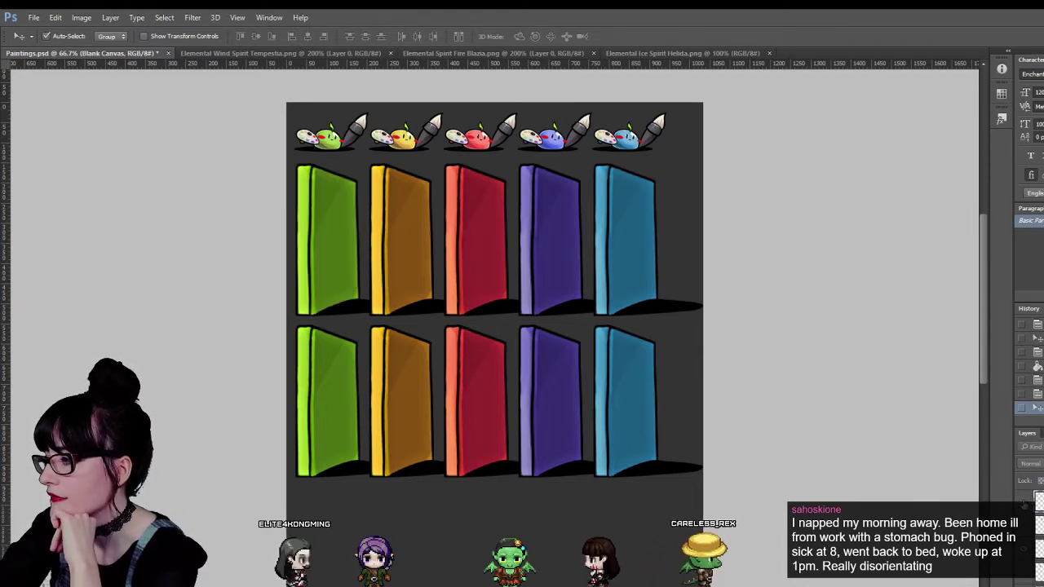
click(1026, 500)
click(1026, 501)
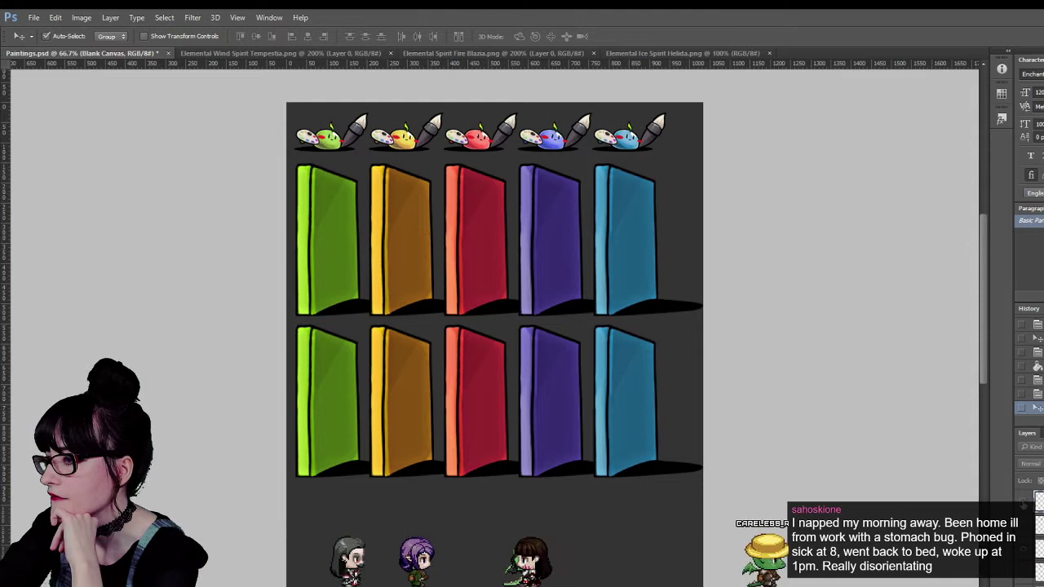
click(1025, 501)
click(1024, 502)
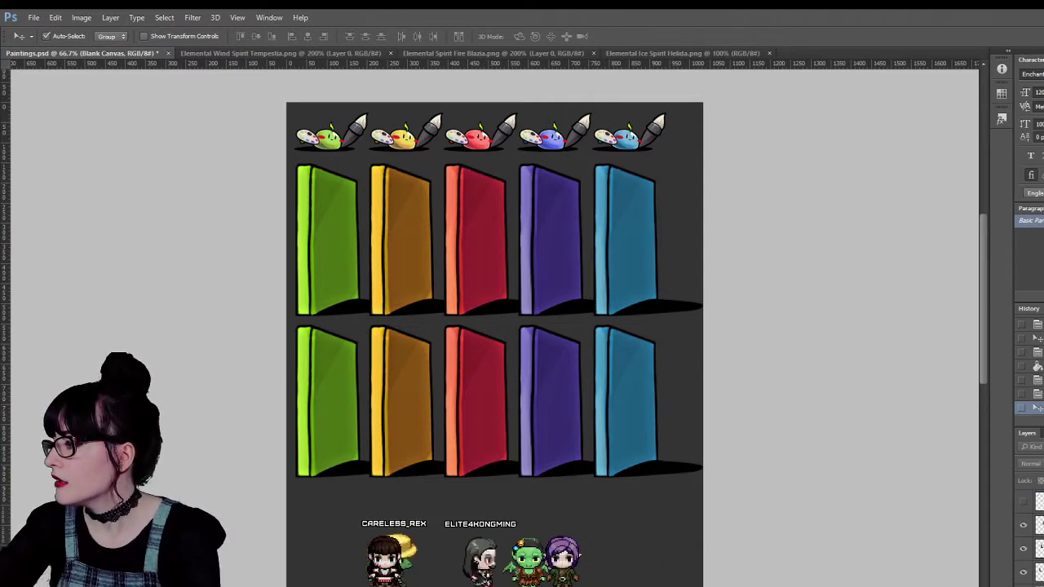
Duplicate the row of five coloured paintings and place the copy as a third row below the second.
click(1038, 501)
shift+click(1039, 572)
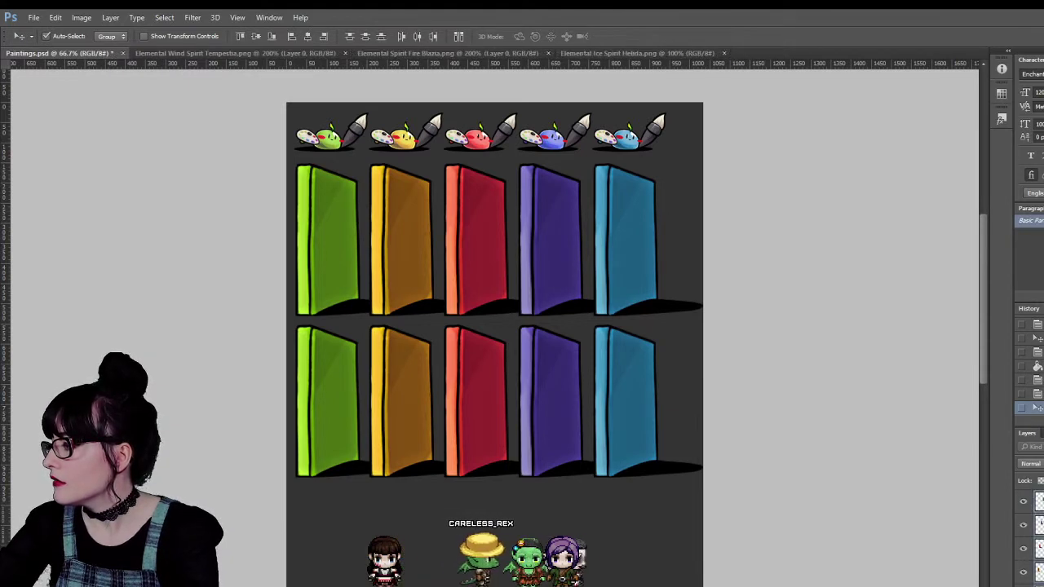
click(712, 391)
scroll(712, 391, down, 1)
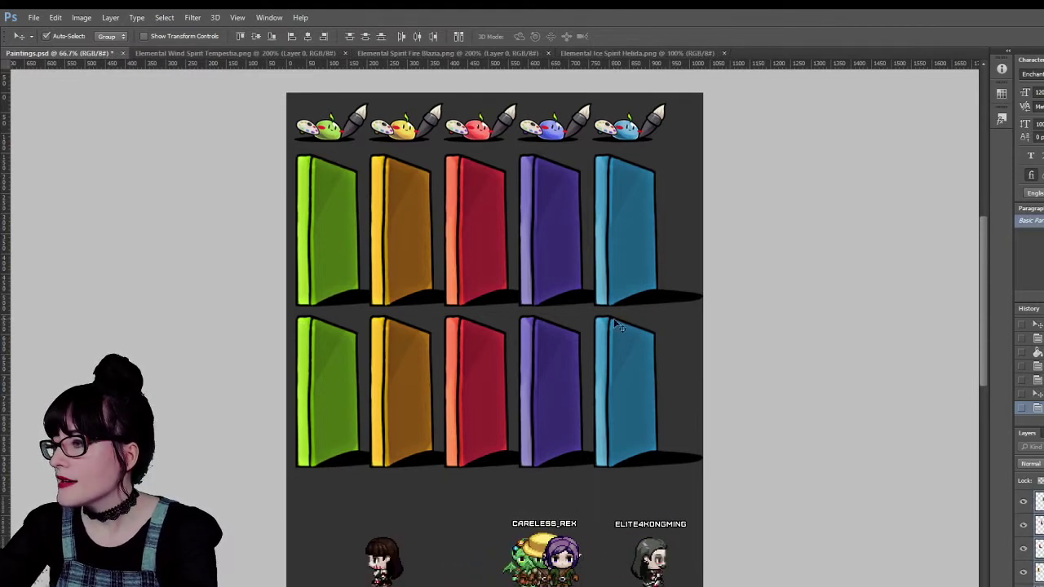
drag(619, 245, 623, 406)
key(ctrl+z)
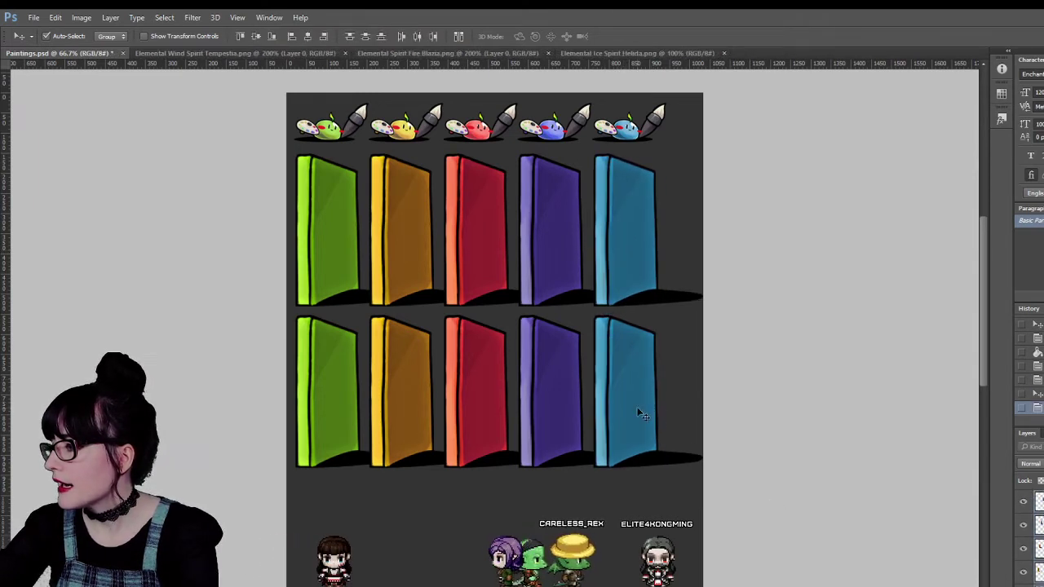
drag(635, 415, 636, 583)
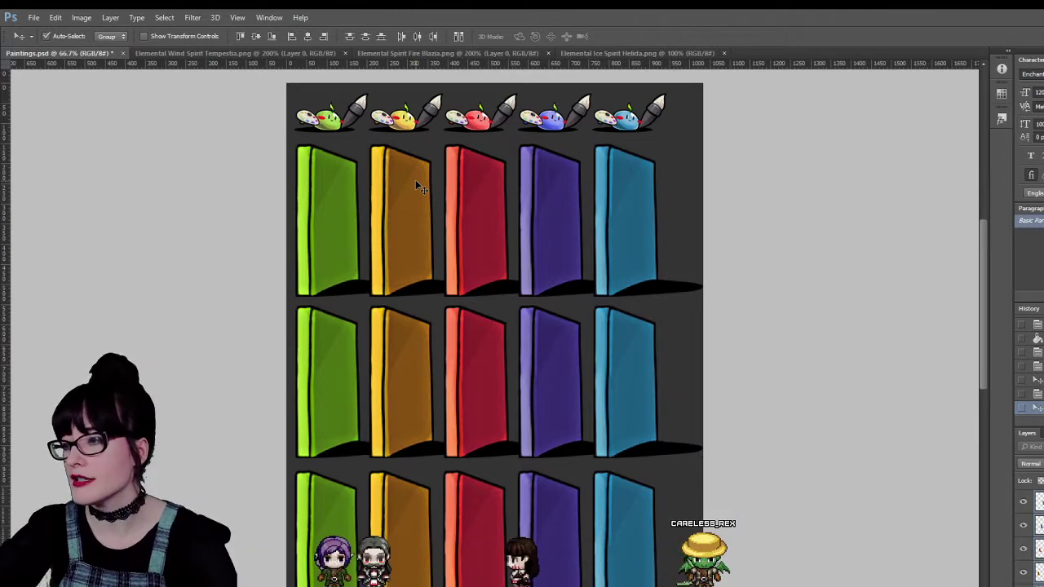
Duplicate the third row of paintings and position the copy below it as an evenly spaced fourth row.
scroll(387, 220, down, 1)
scroll(387, 220, down, 10)
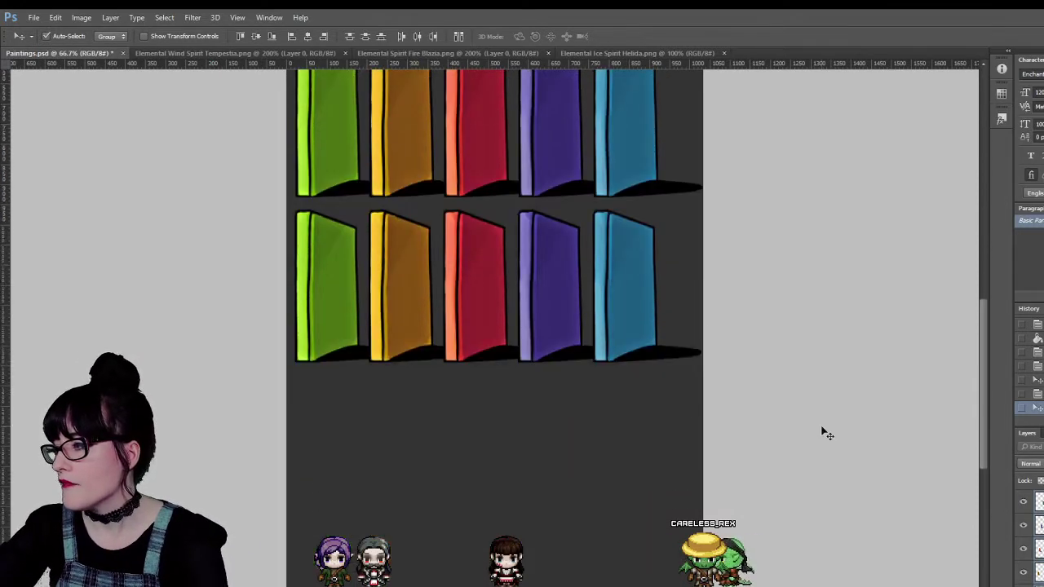
key(ctrl+j)
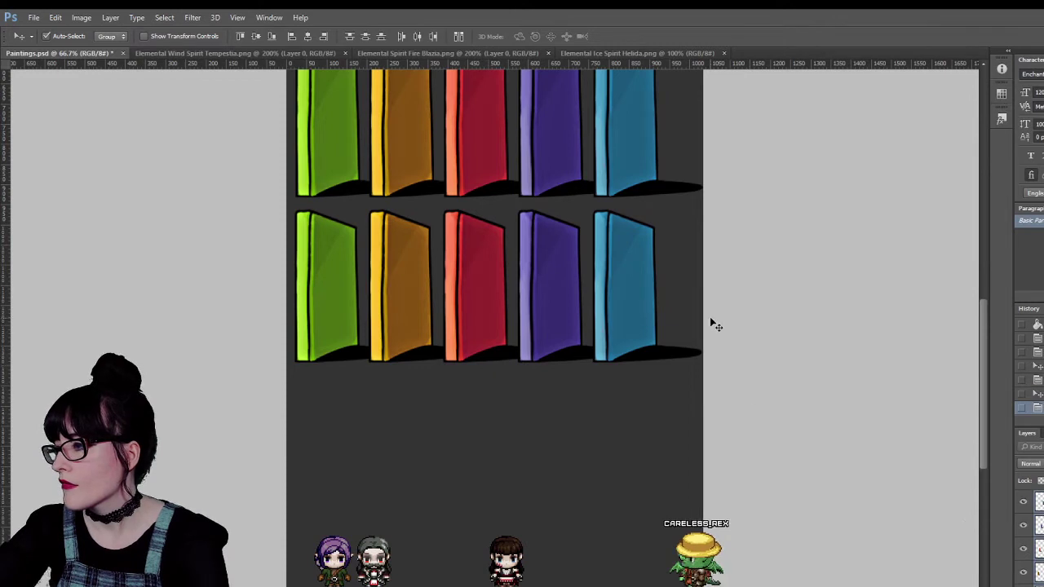
drag(627, 274, 629, 443)
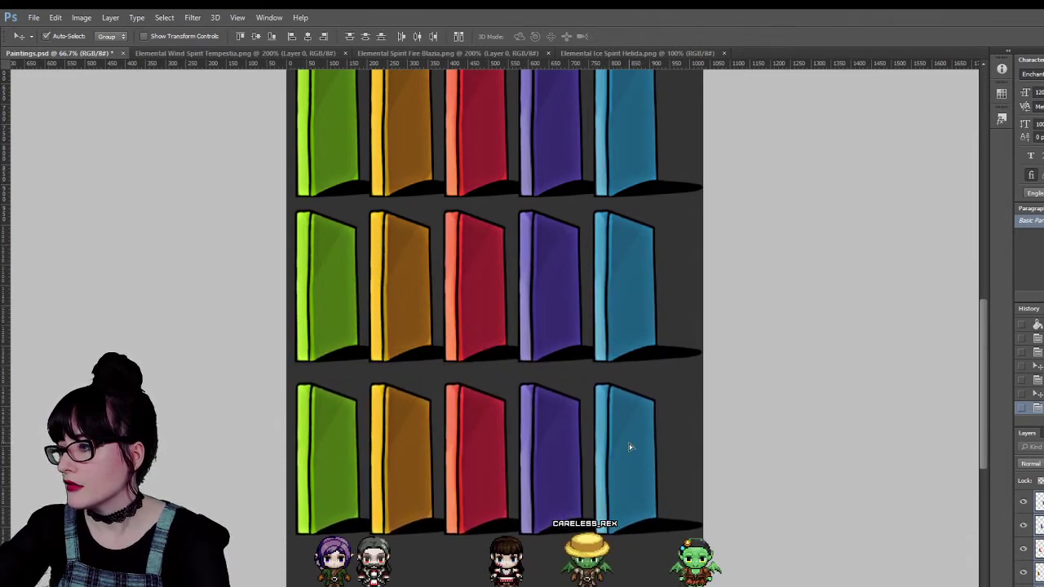
scroll(675, 377, up, 3)
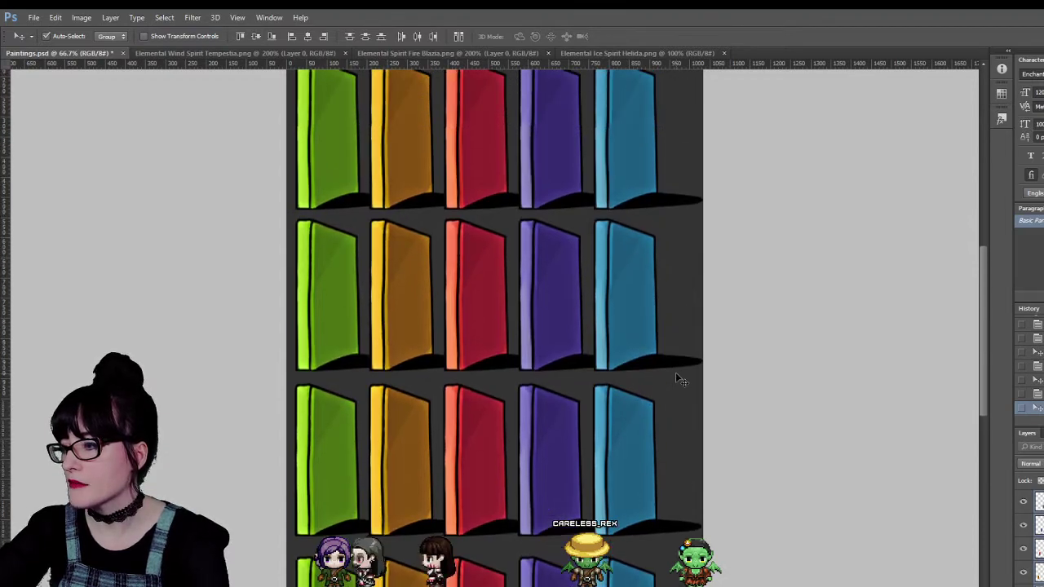
scroll(675, 377, down, 3)
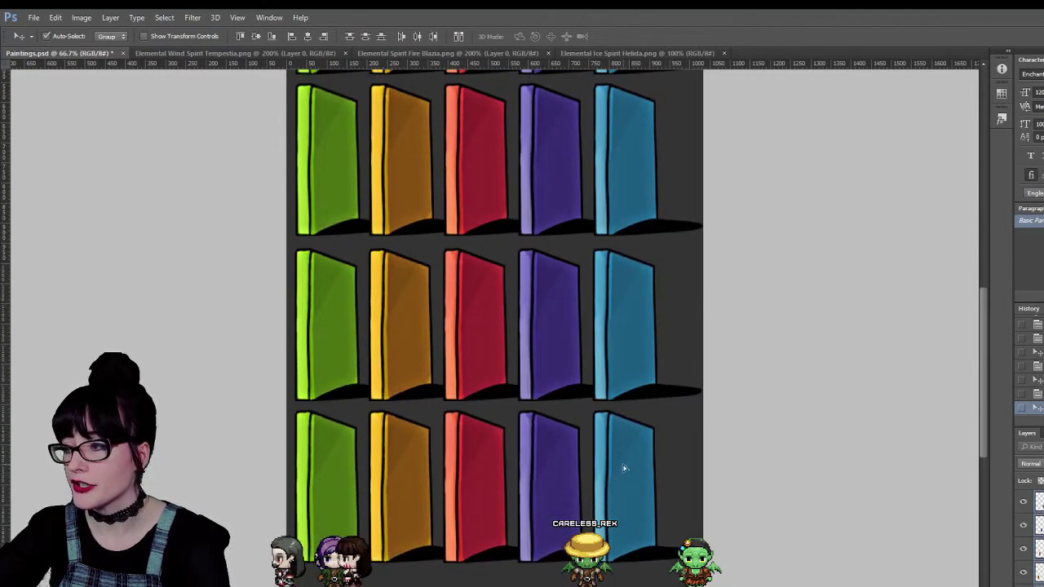
scroll(656, 309, up, 3)
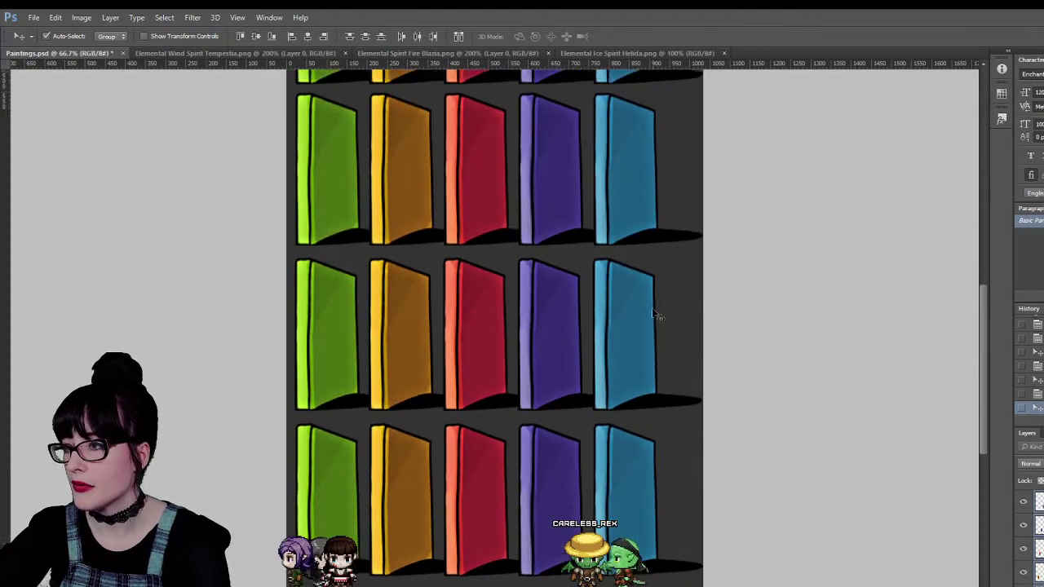
scroll(659, 313, up, 2)
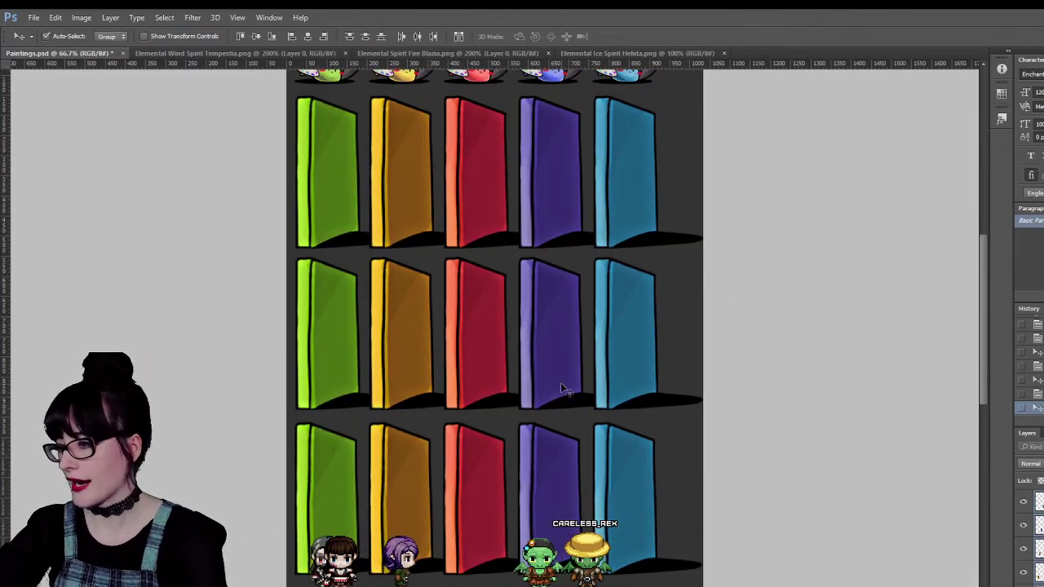
scroll(564, 393, down, 4)
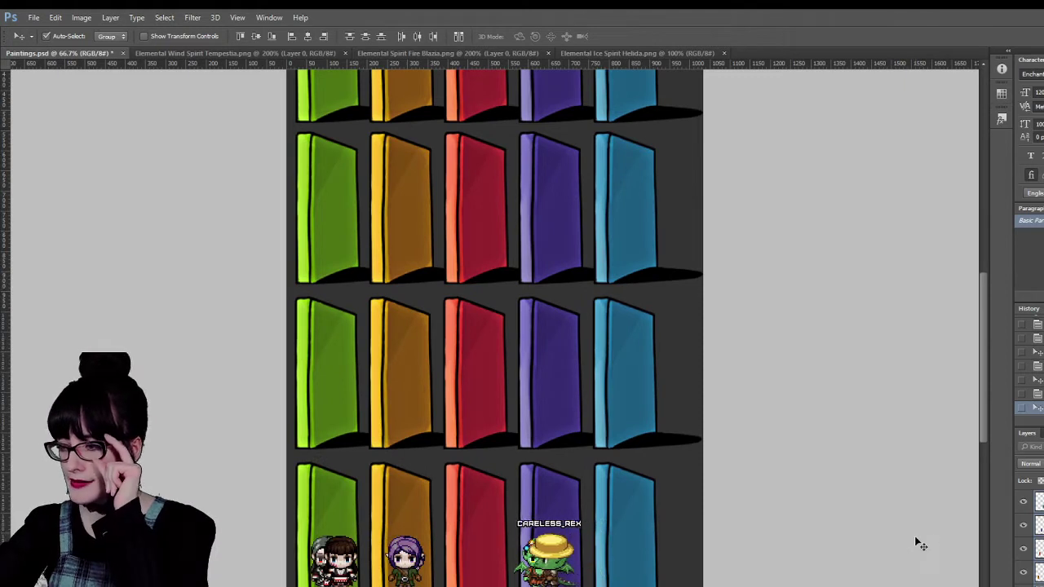
scroll(312, 244, up, 1)
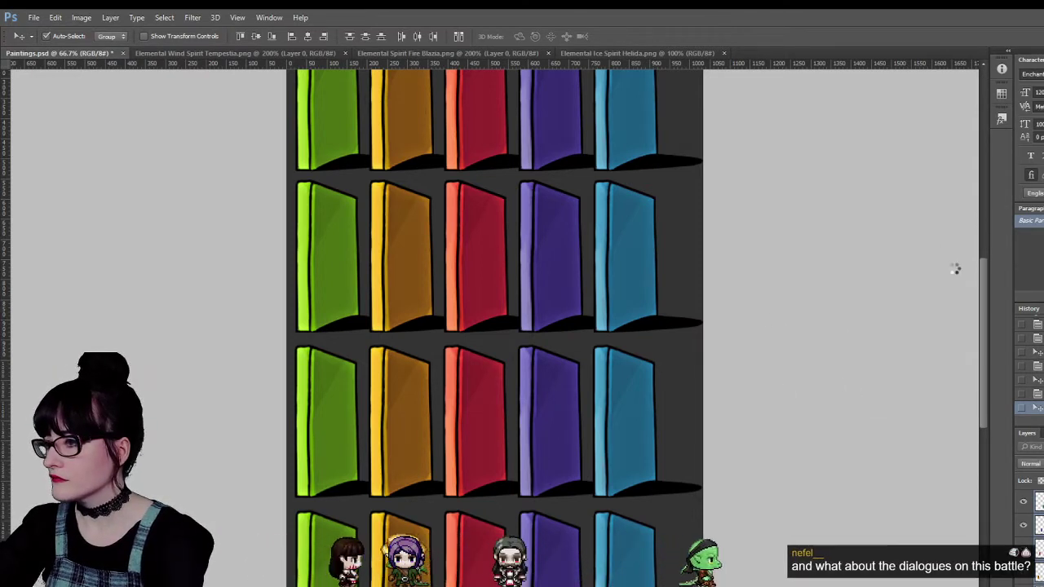
Widen the canvas by about 50 px on the left of the artwork and fill the new strip with the dark grey background.
key(shift+Right)
key(shift+Right)
key(shift+Right)
key(shift+Right)
key(shift+Right)
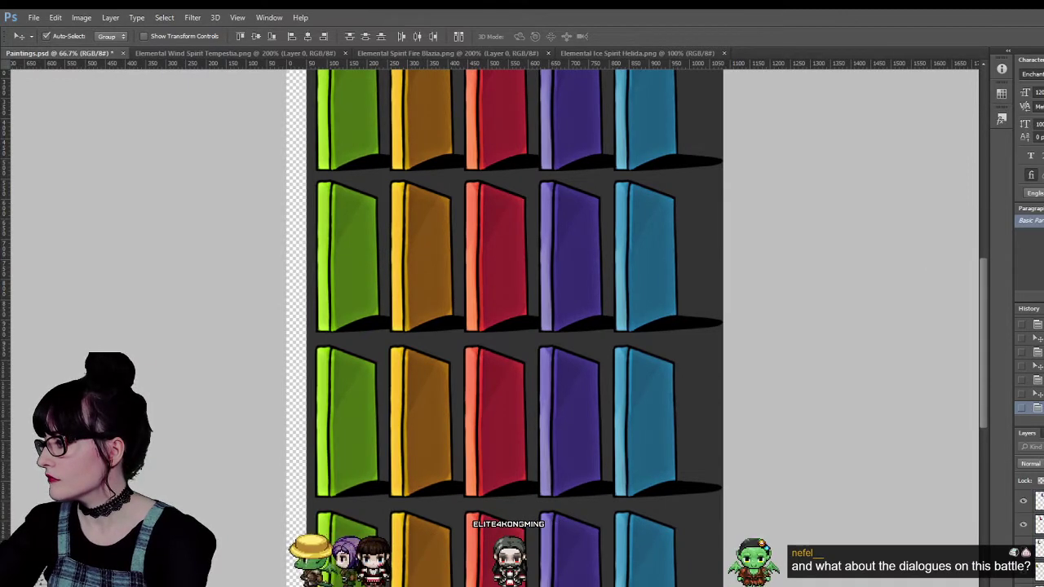
click(361, 208)
key(g)
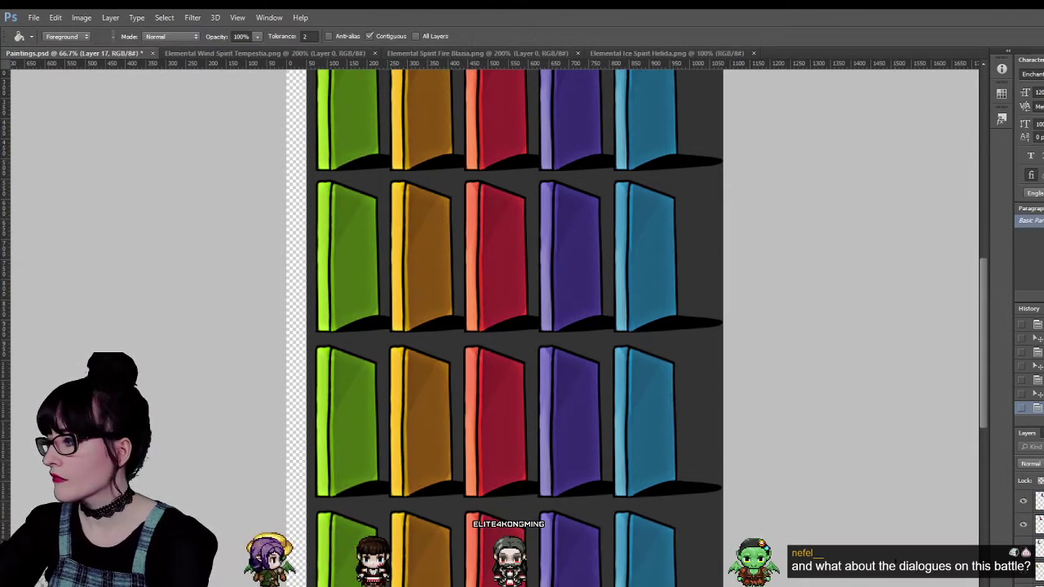
scroll(293, 318, up, 5)
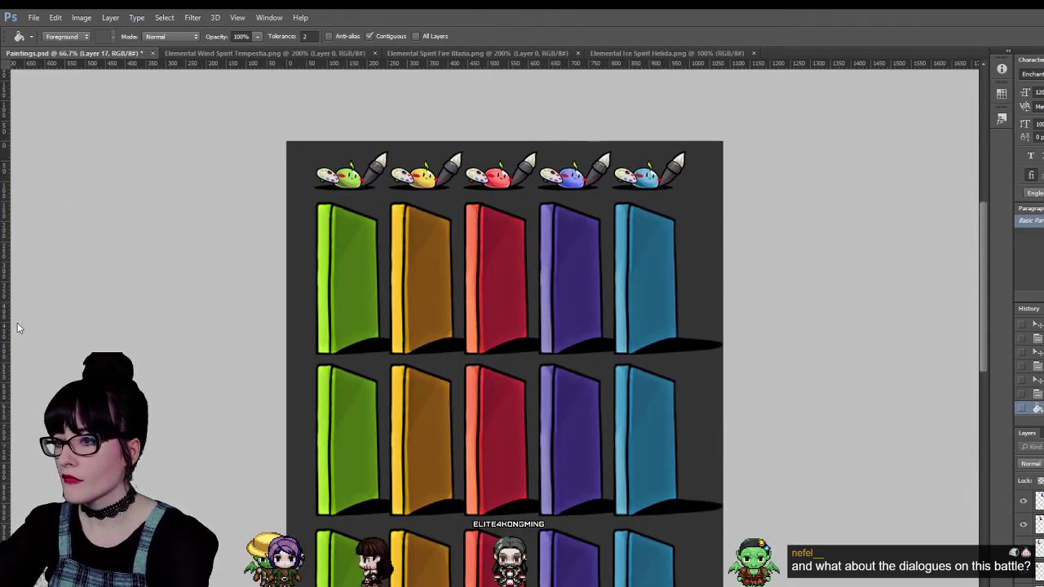
Add a white 72 px letter A in Enchanted Land Regular beside the first row of paintings, roughly at mid-height.
key(t)
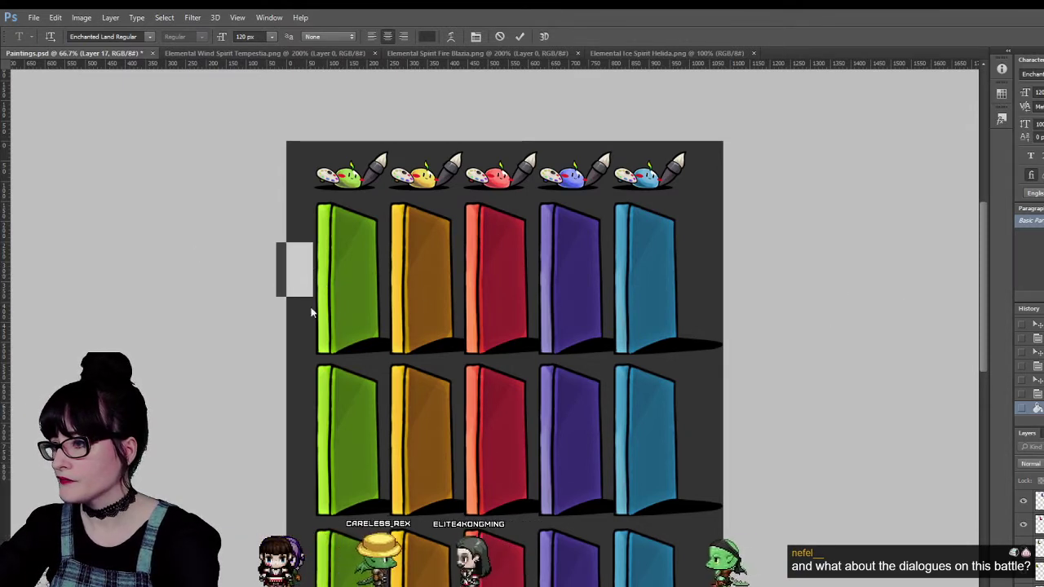
click(297, 287)
text(A)
drag(337, 300, 349, 318)
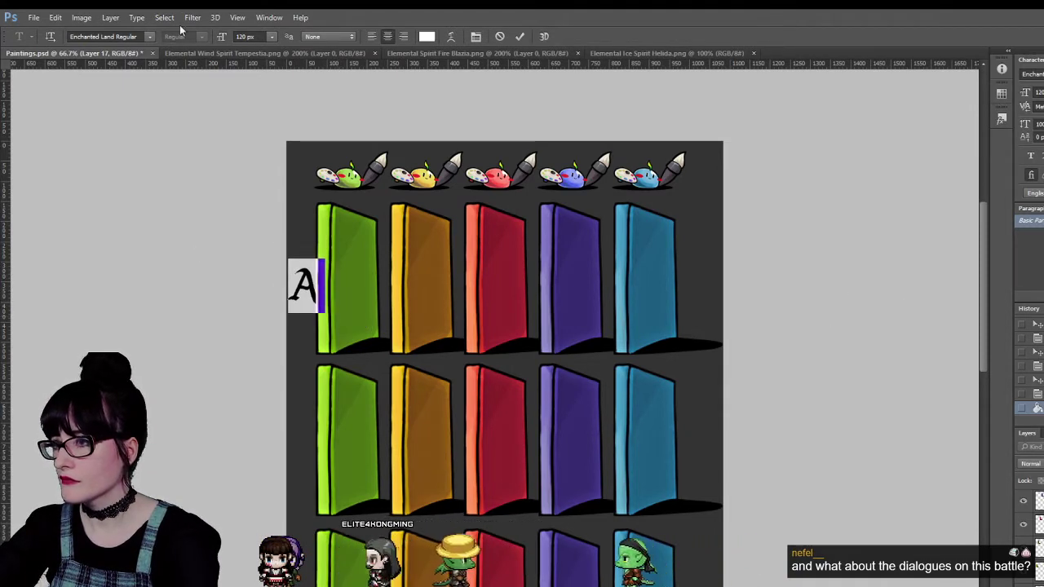
click(272, 36)
click(272, 245)
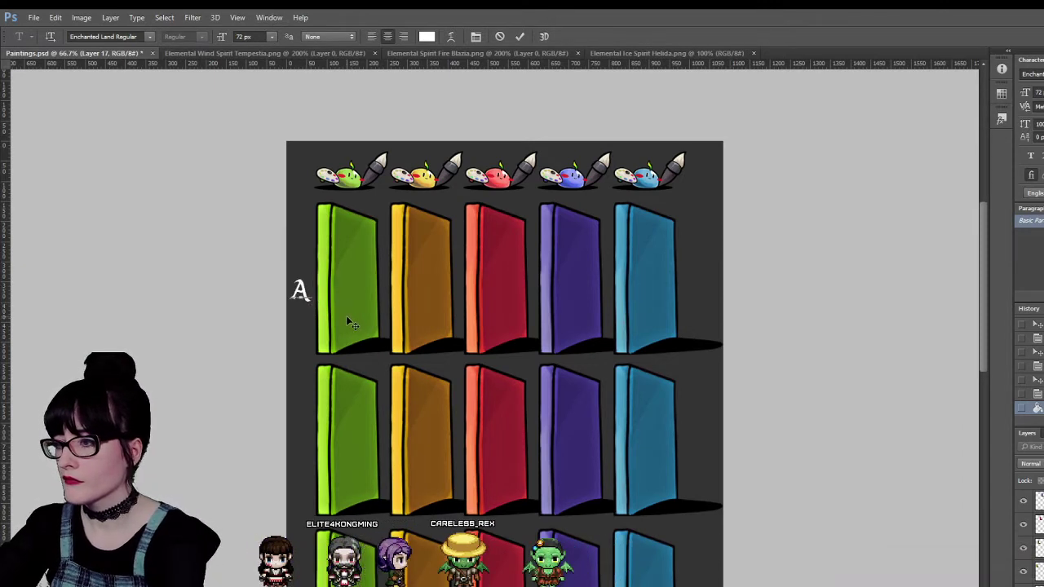
click(308, 292)
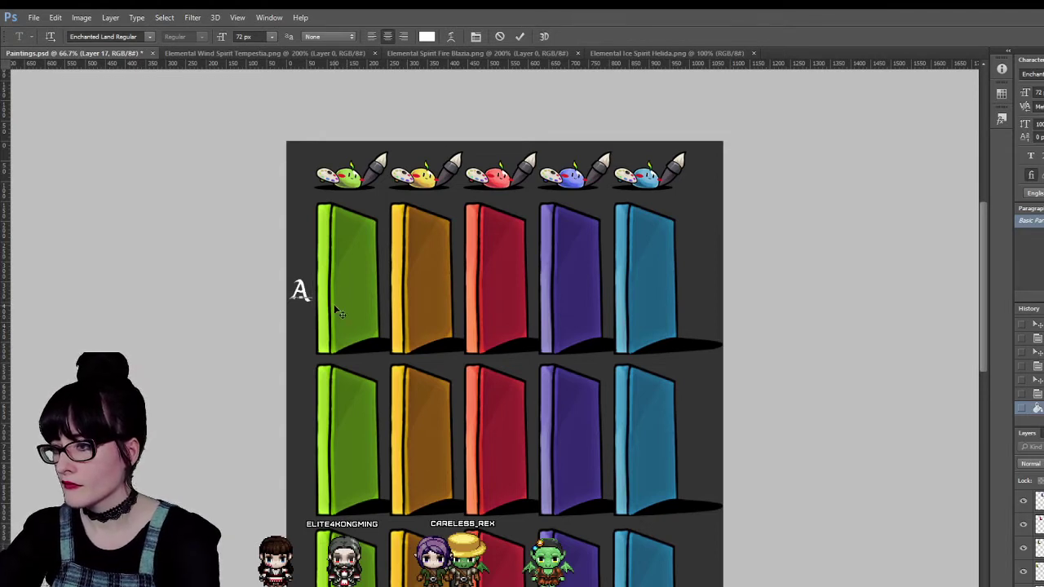
mouse_move(342, 267)
mouse_down()
mouse_move(361, 301)
mouse_move(338, 279)
mouse_up()
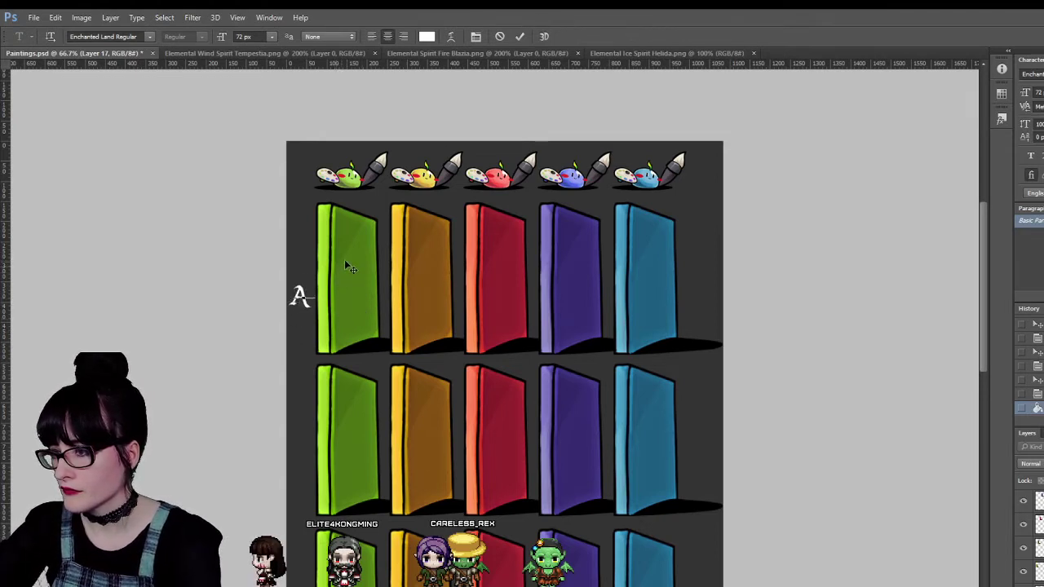
key(ctrl+Return)
key(v)
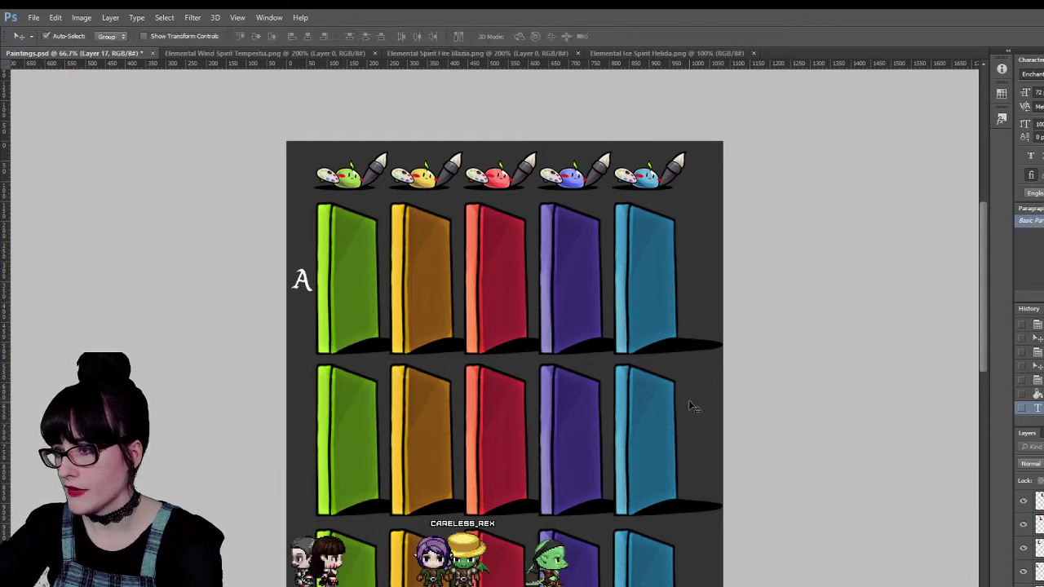
scroll(692, 408, down, 1)
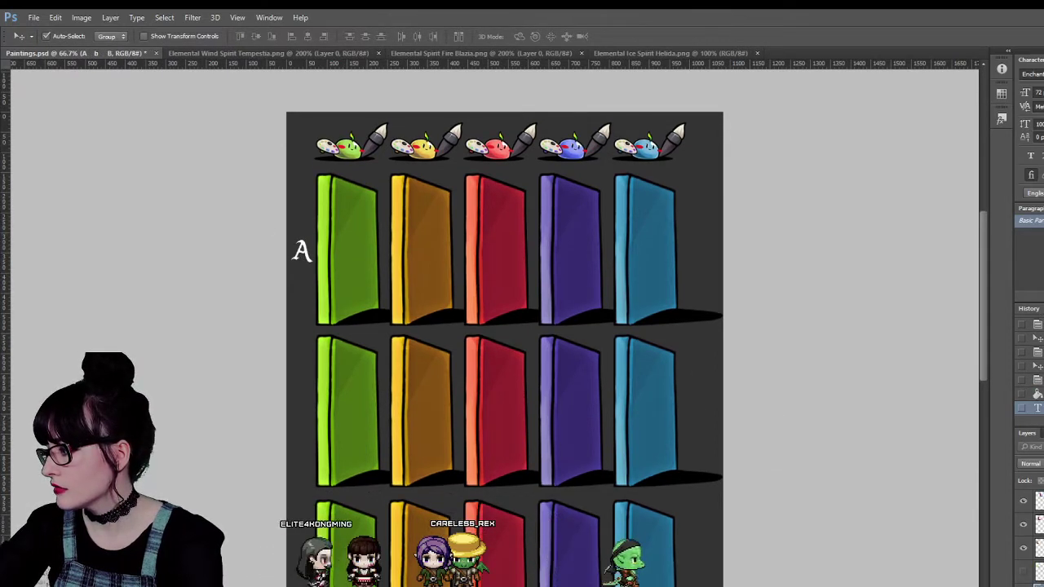
Copy the A label down beside the second row of paintings and change the copy's text to B.
drag(302, 251, 300, 418)
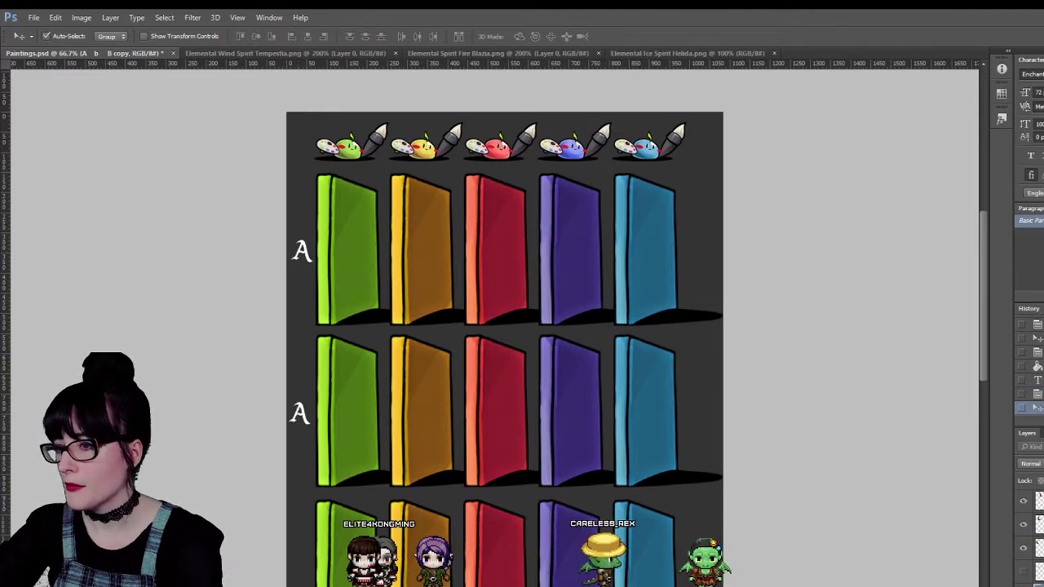
key(t)
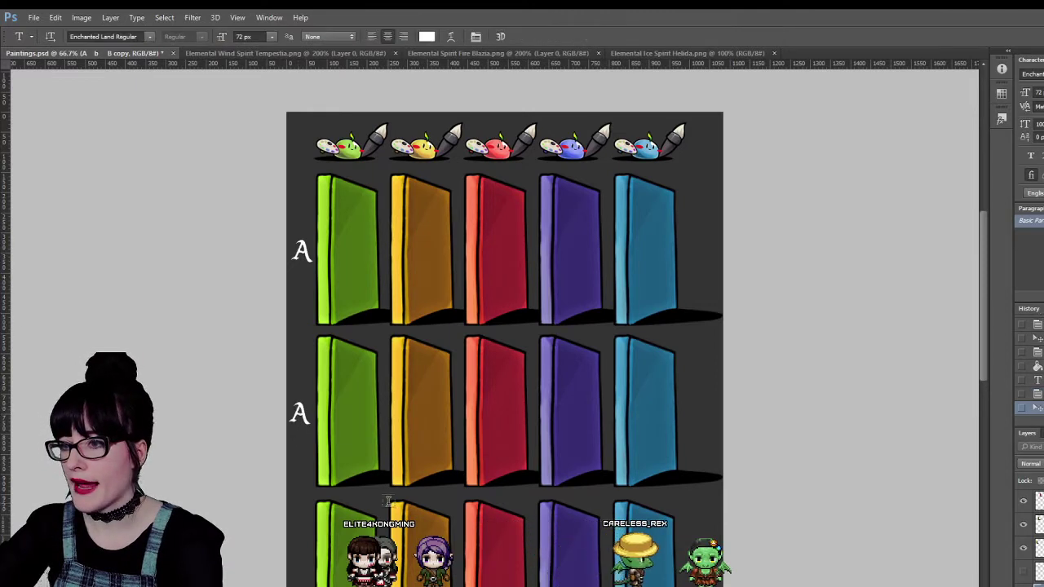
double_click(300, 413)
text(B)
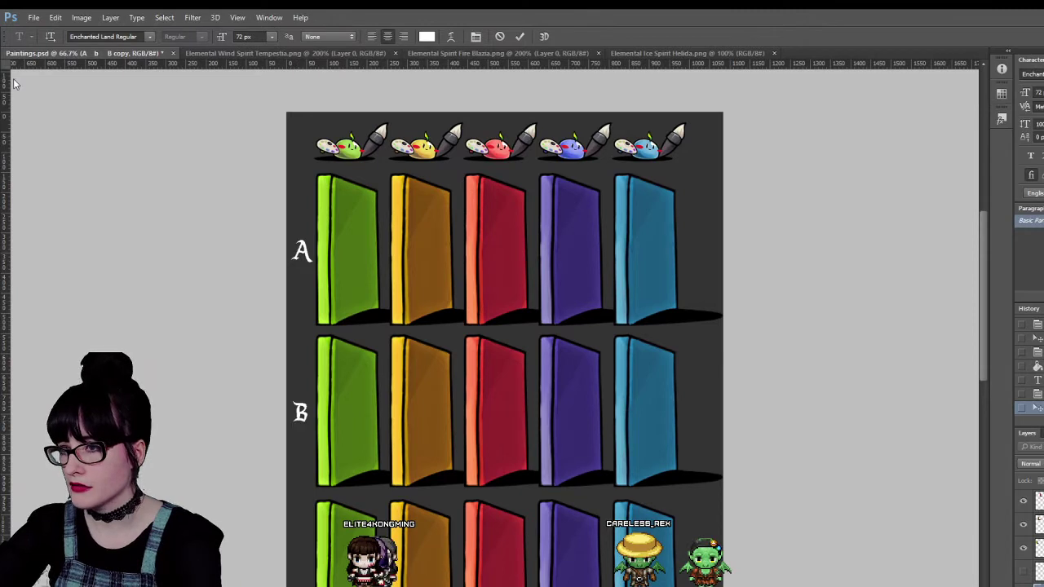
key(ctrl+Return)
key(v)
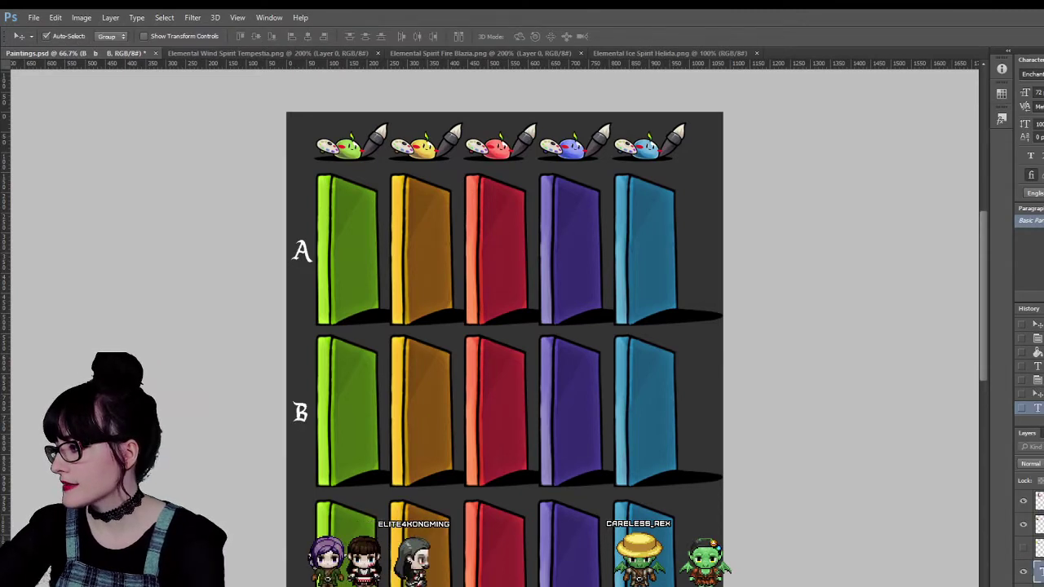
Duplicate the B label beside the third row of paintings and change the copy's text to C.
key(ctrl+j)
drag(300, 413, 300, 586)
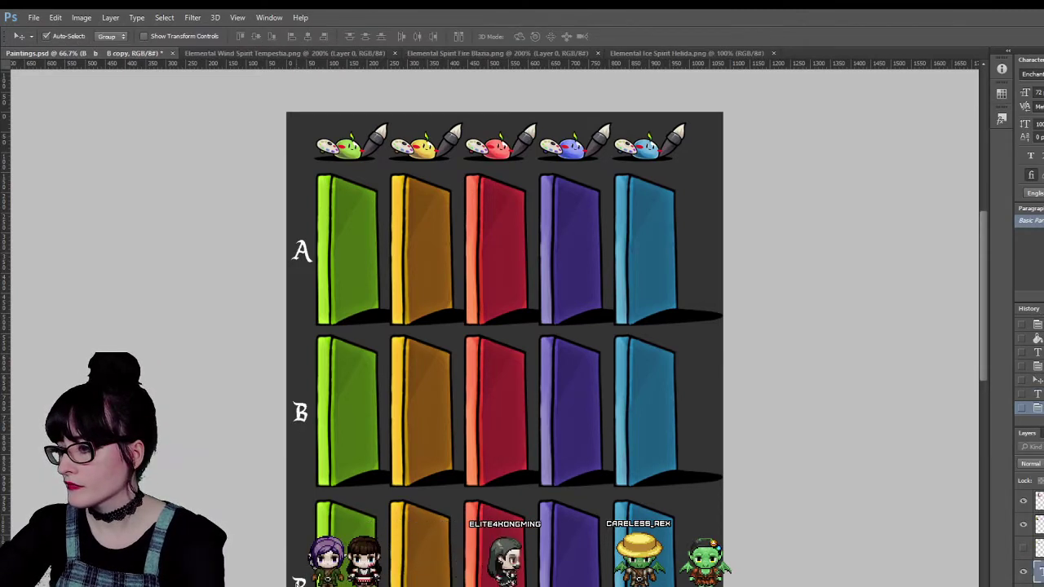
scroll(174, 396, down, 3)
key(t)
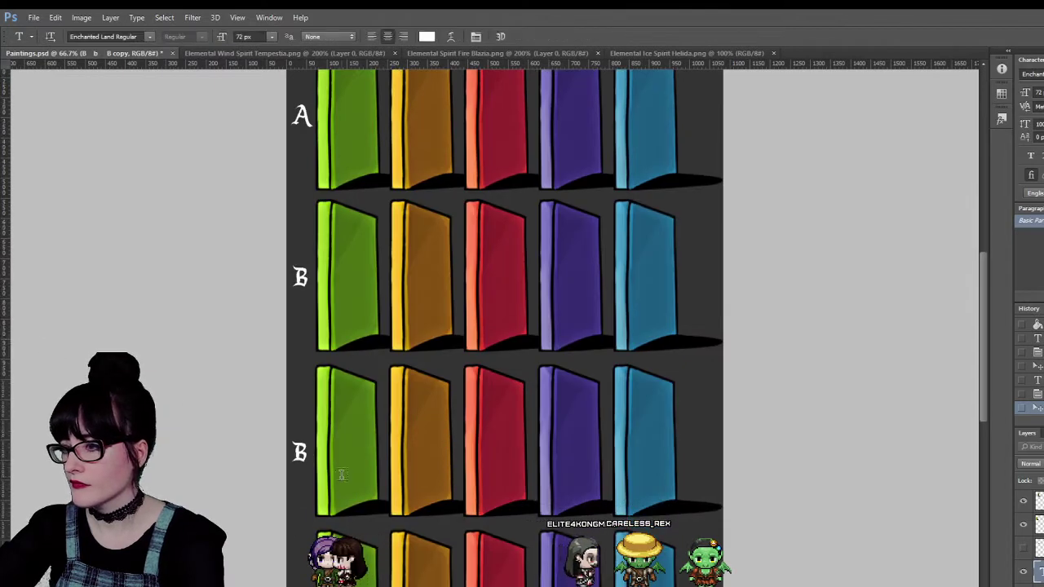
double_click(300, 452)
text(C)
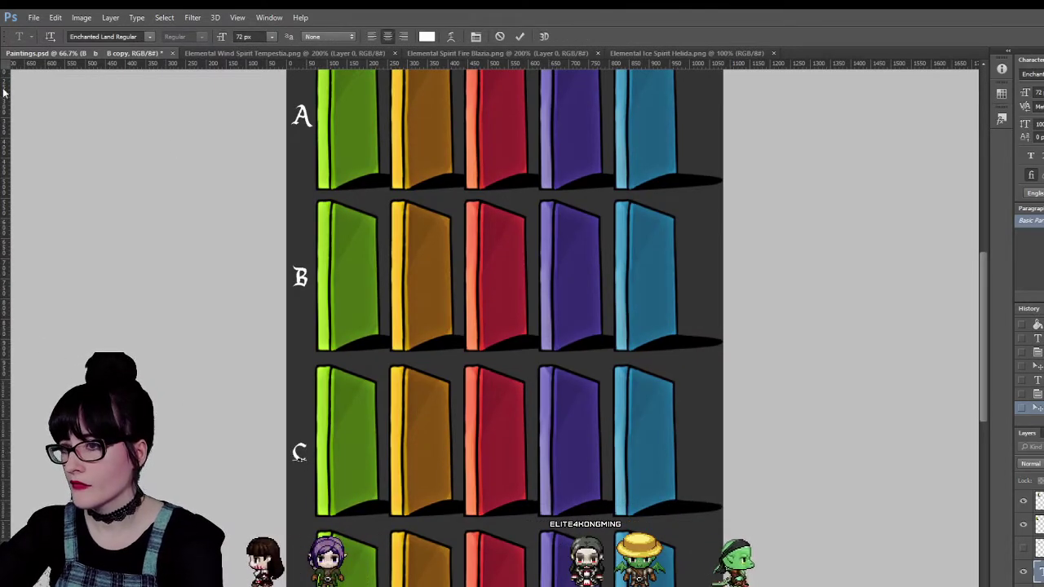
key(ctrl+Return)
key(v)
Duplicate the C label beside the fourth row of paintings and change the copy's text to D.
scroll(504, 326, down, 2)
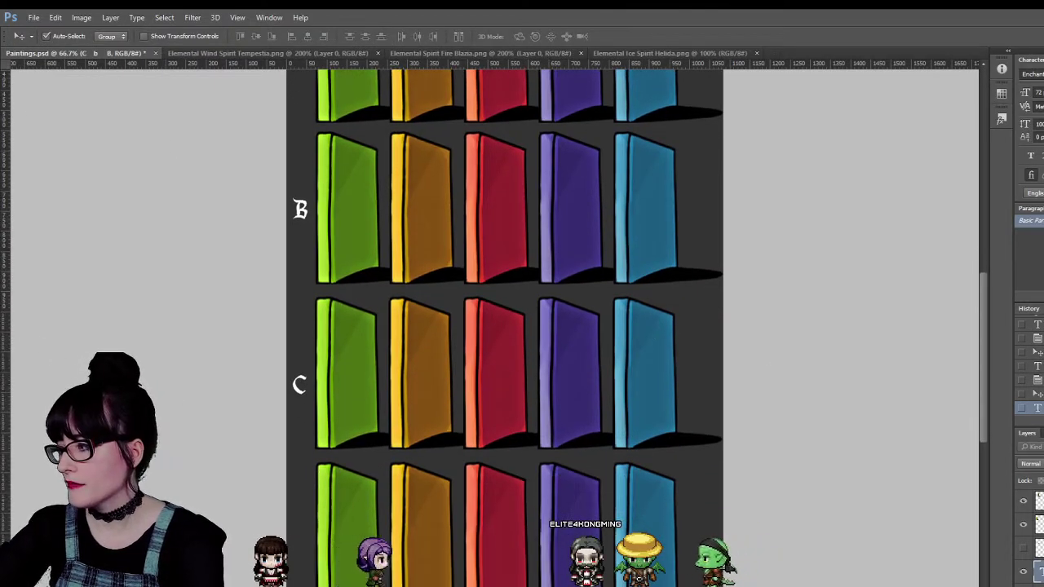
scroll(306, 407, down, 2)
drag(300, 384, 314, 434)
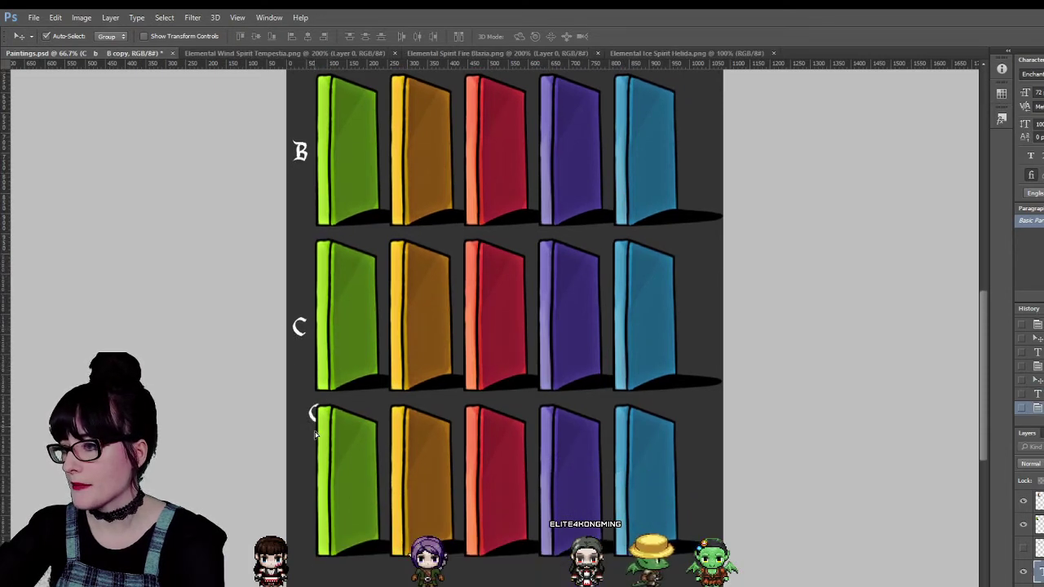
key(t)
double_click(297, 486)
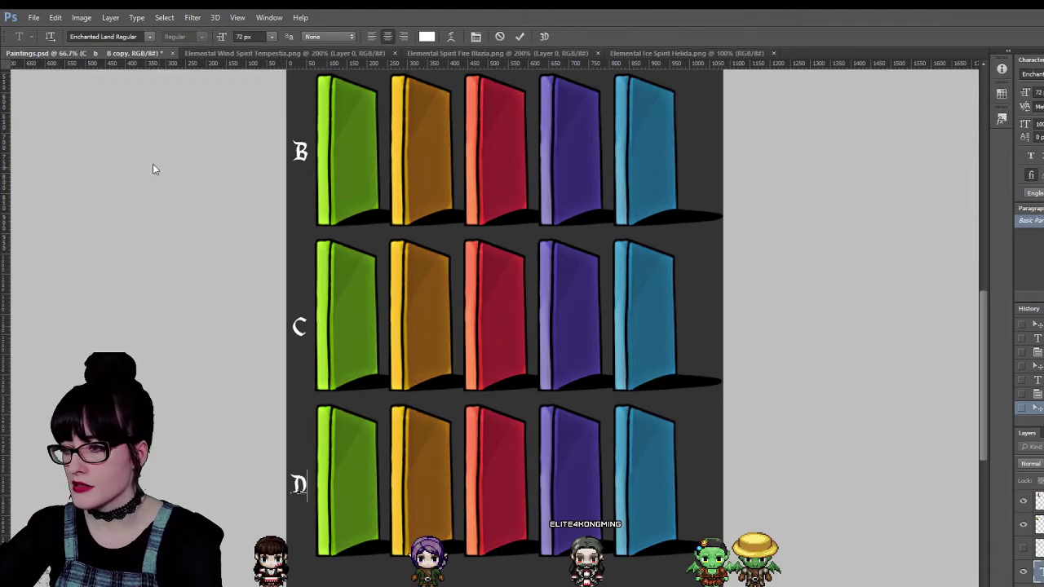
key(ctrl+Return)
key(v)
Examine the green painting up close, then review the labelled rows of the whole sheet.
scroll(103, 268, up, 5)
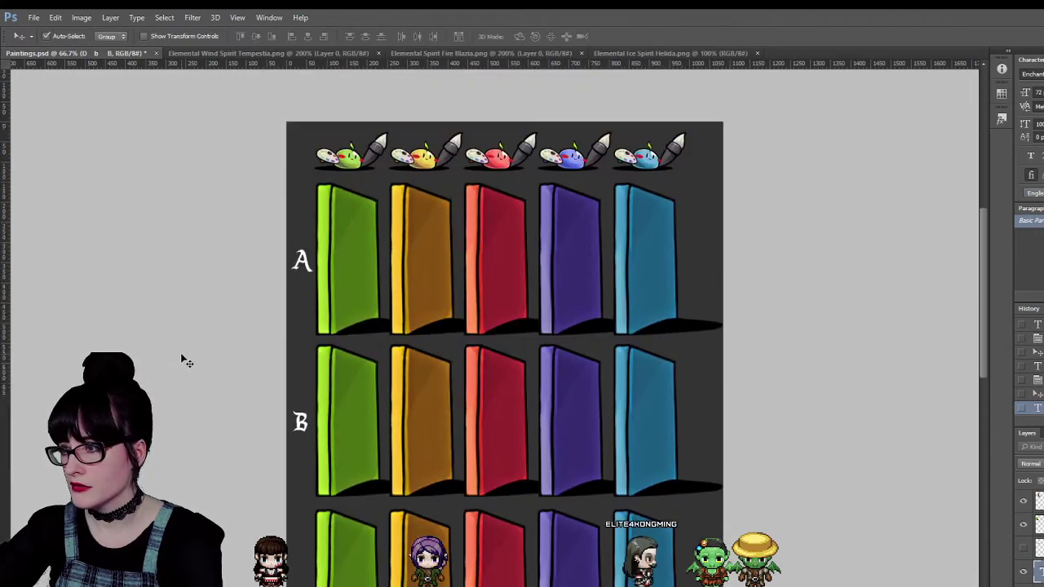
scroll(187, 361, up, 2)
key(z)
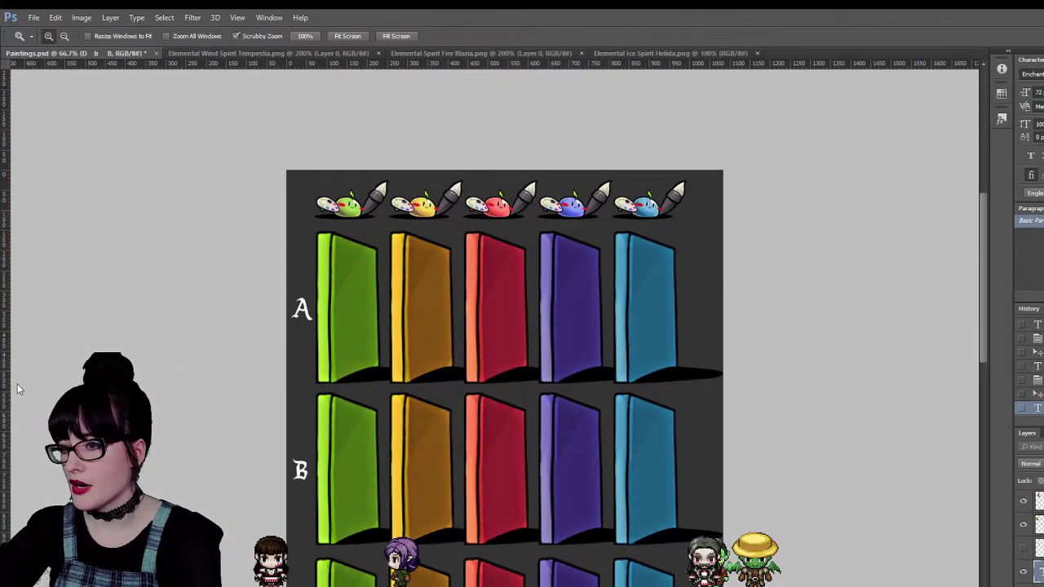
drag(354, 279, 459, 236)
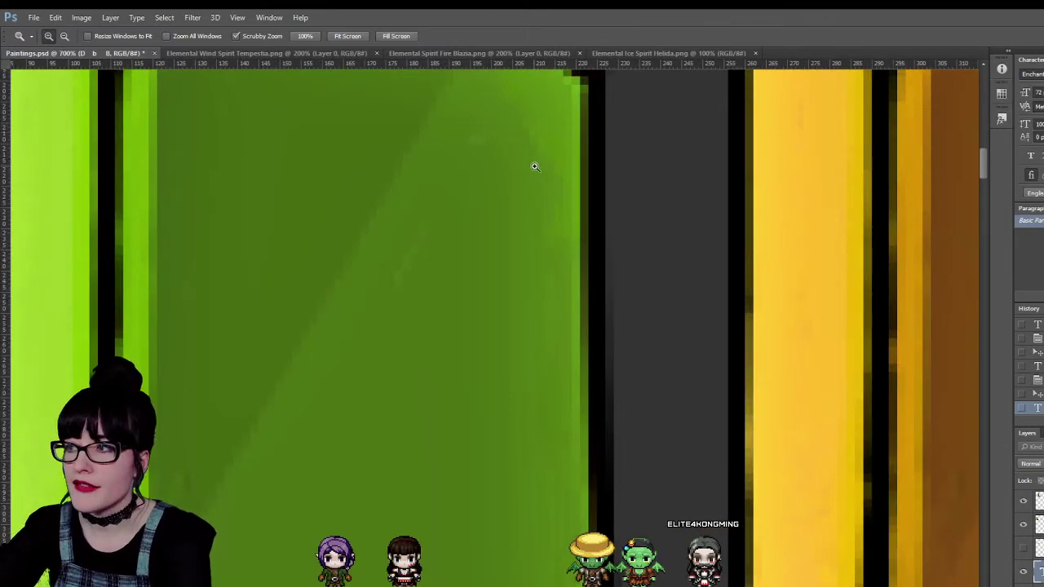
scroll(535, 166, up, 2)
drag(273, 152, 407, 353)
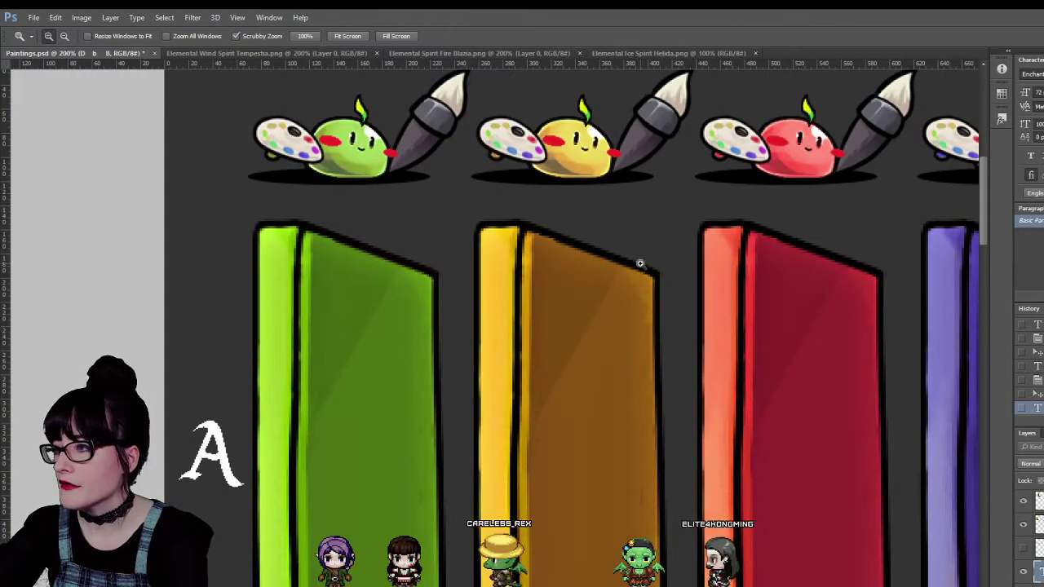
scroll(587, 310, down, 2)
drag(493, 364, 486, 364)
alt+click(486, 363)
alt+click(486, 363)
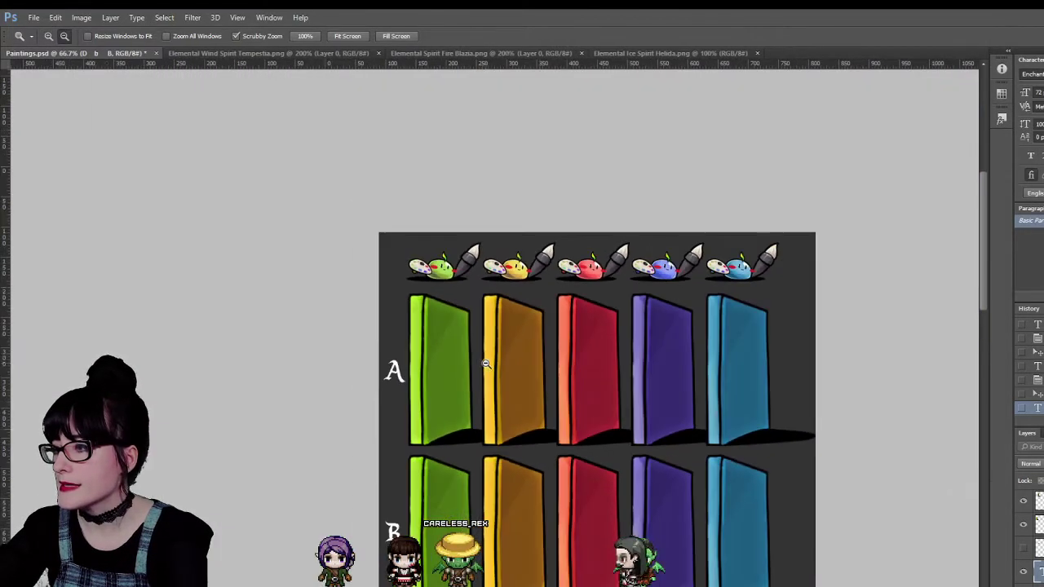
scroll(607, 485, down, 3)
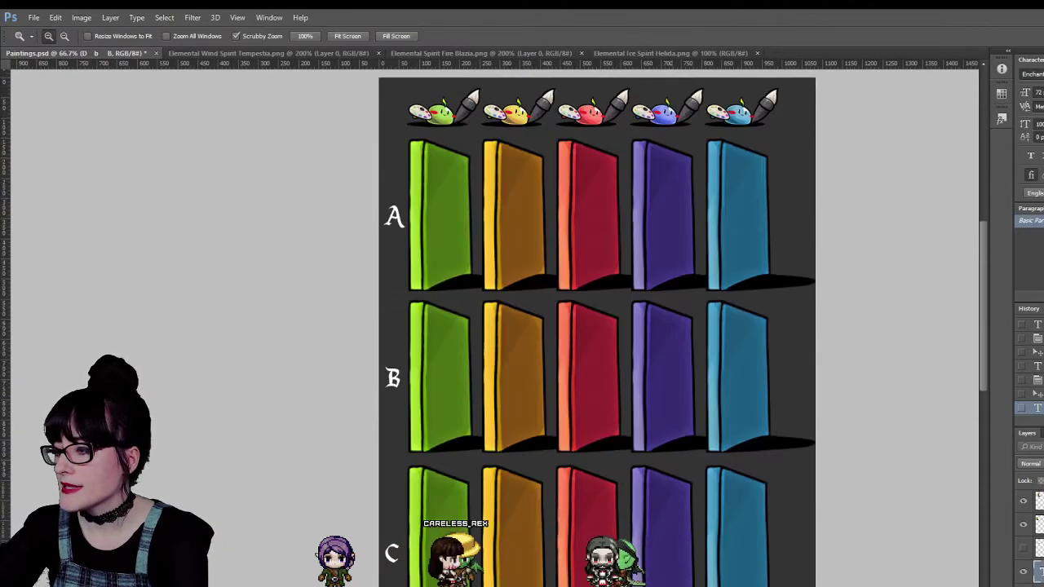
scroll(604, 500, right, 2)
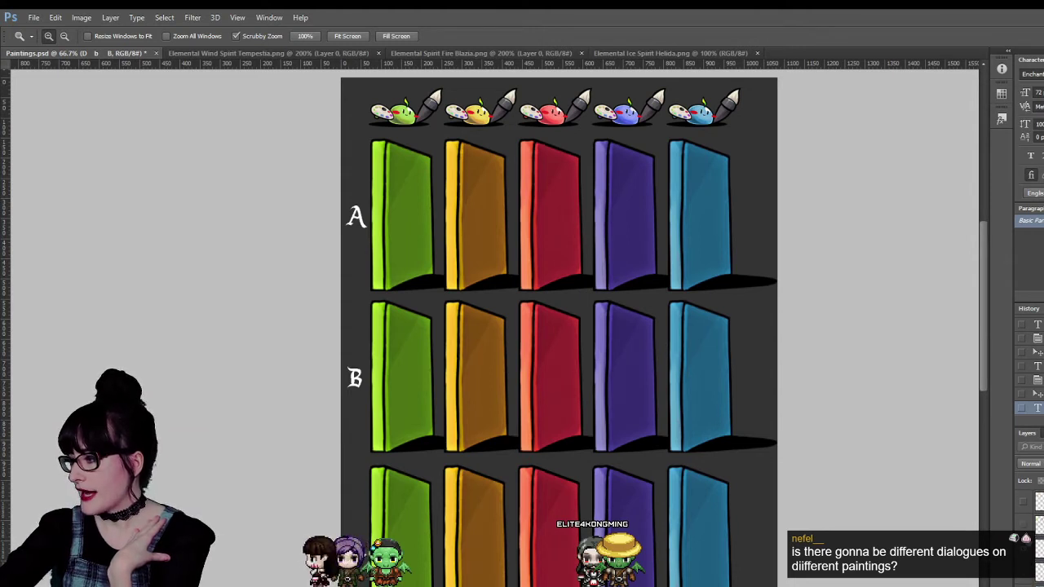
Show the red and purple spirit artwork over row A's matching paintings, keeping the white blank canvas hidden.
click(1023, 525)
click(1023, 548)
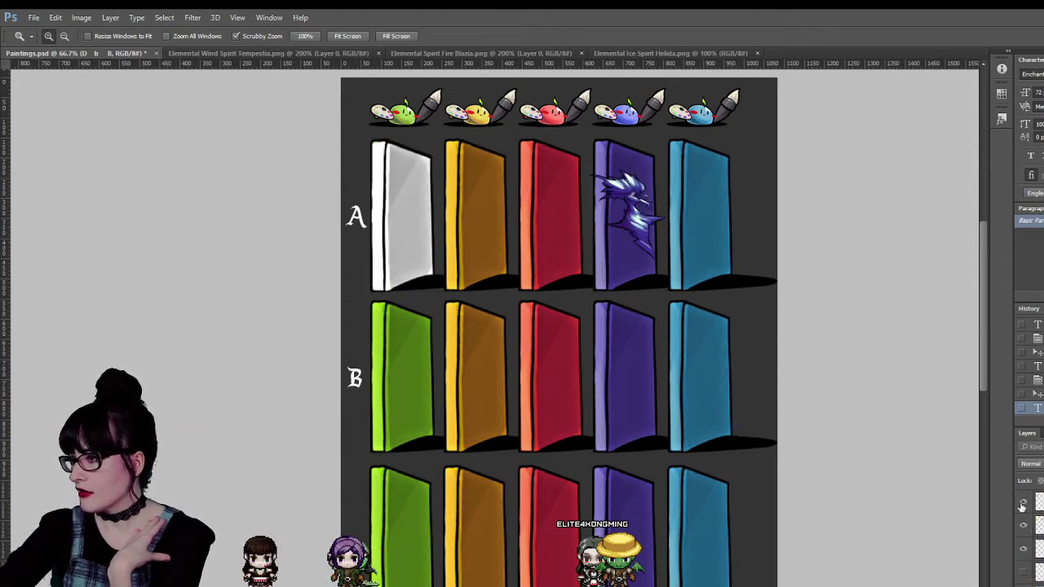
click(1024, 571)
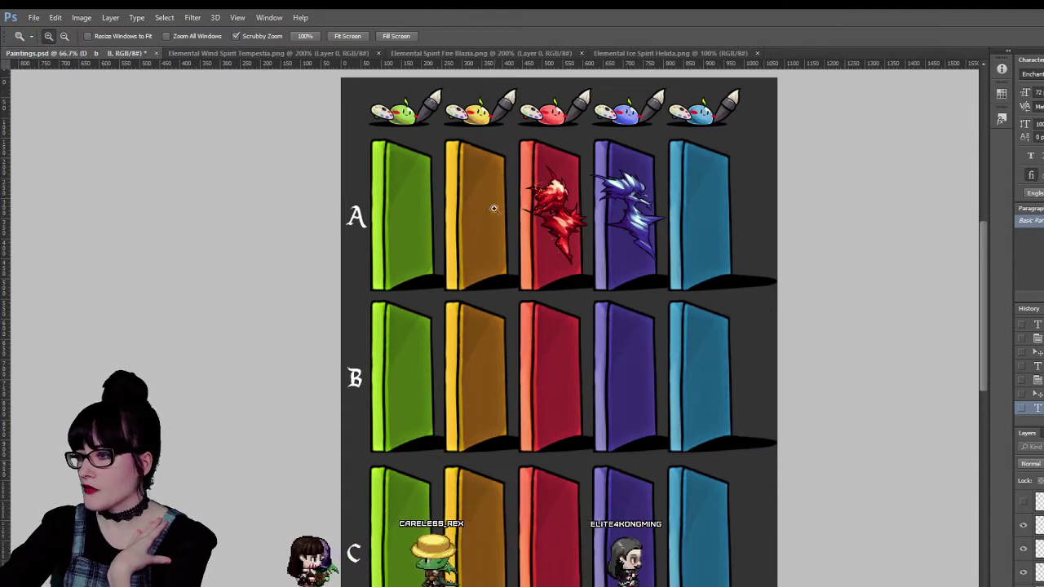
scroll(493, 208, down, 1)
scroll(500, 203, up, 3)
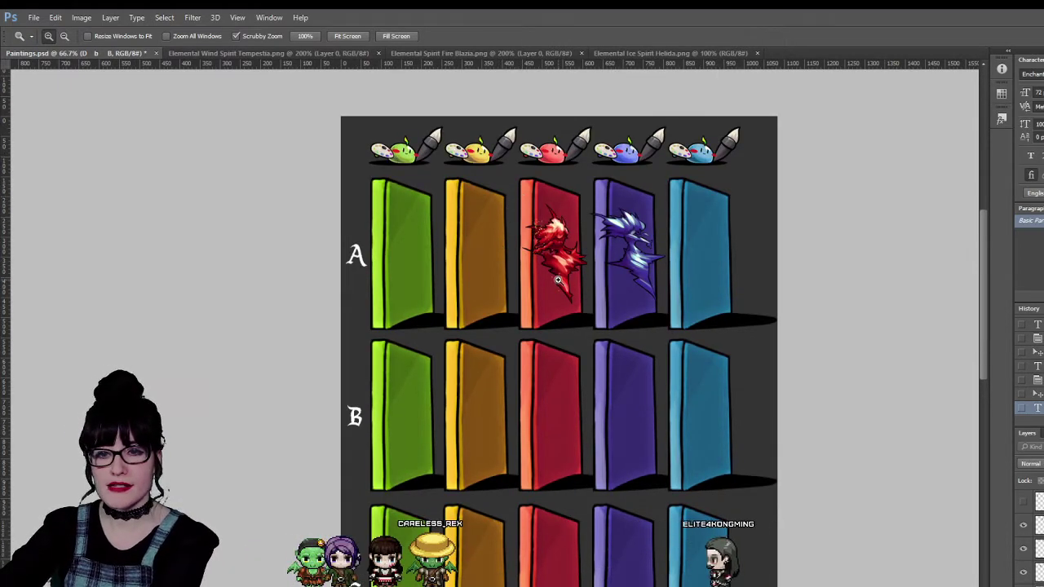
scroll(561, 277, down, 3)
scroll(571, 289, up, 1)
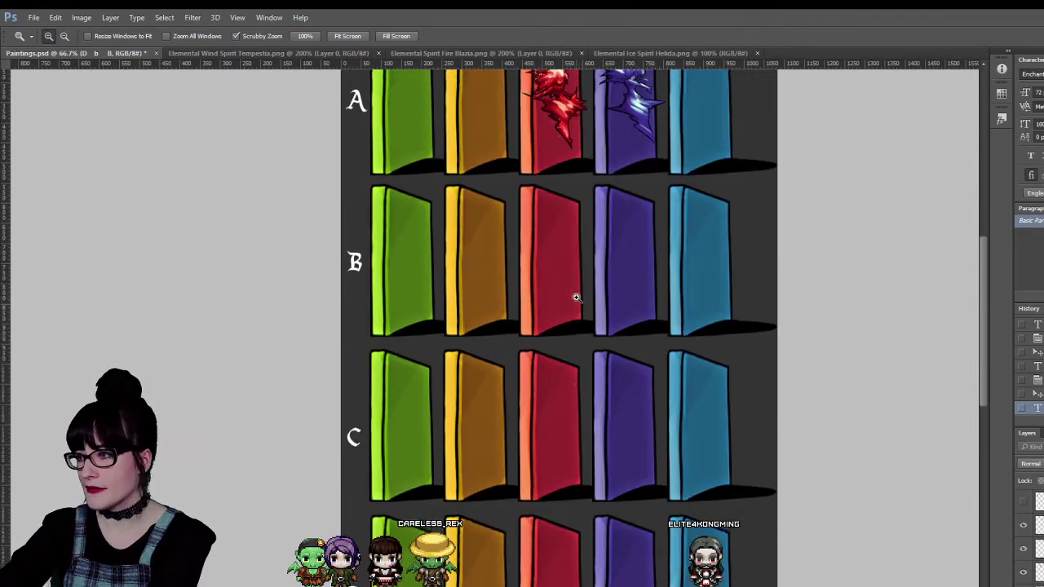
scroll(575, 298, up, 3)
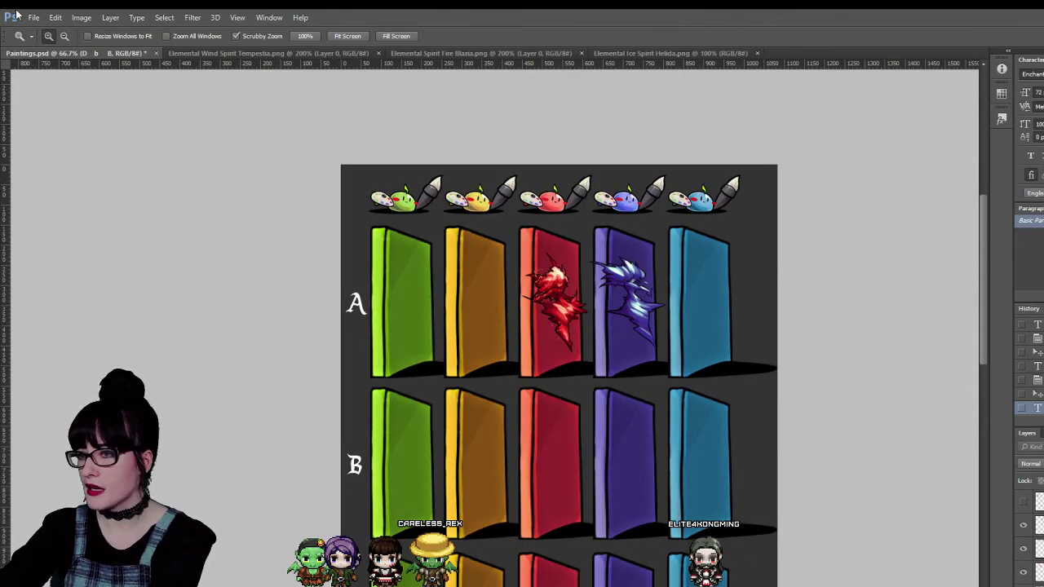
click(506, 342)
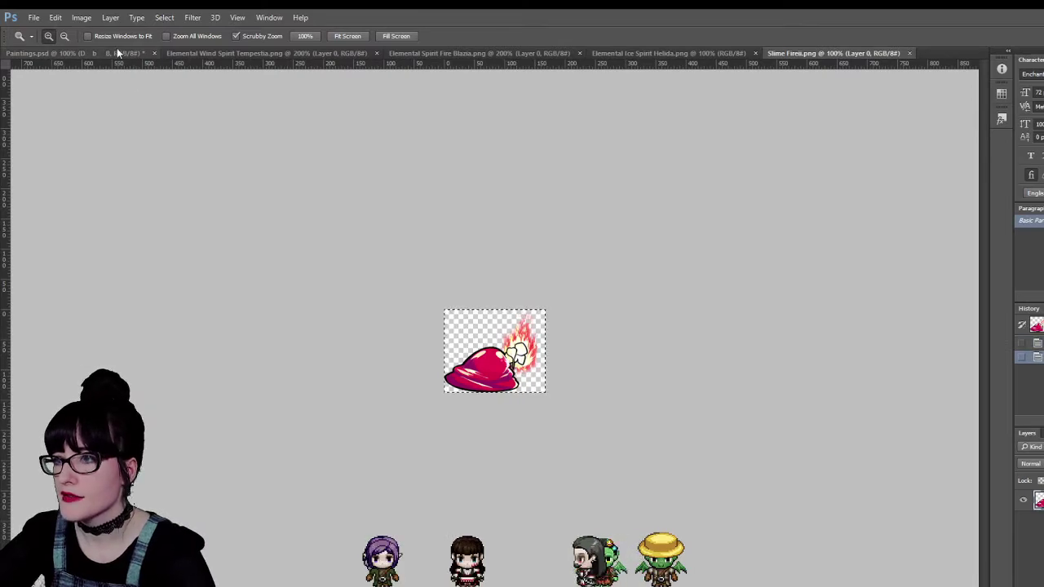
Return to Paintings.psd and paste the copied fire slime image over the red painting in row D.
click(107, 51)
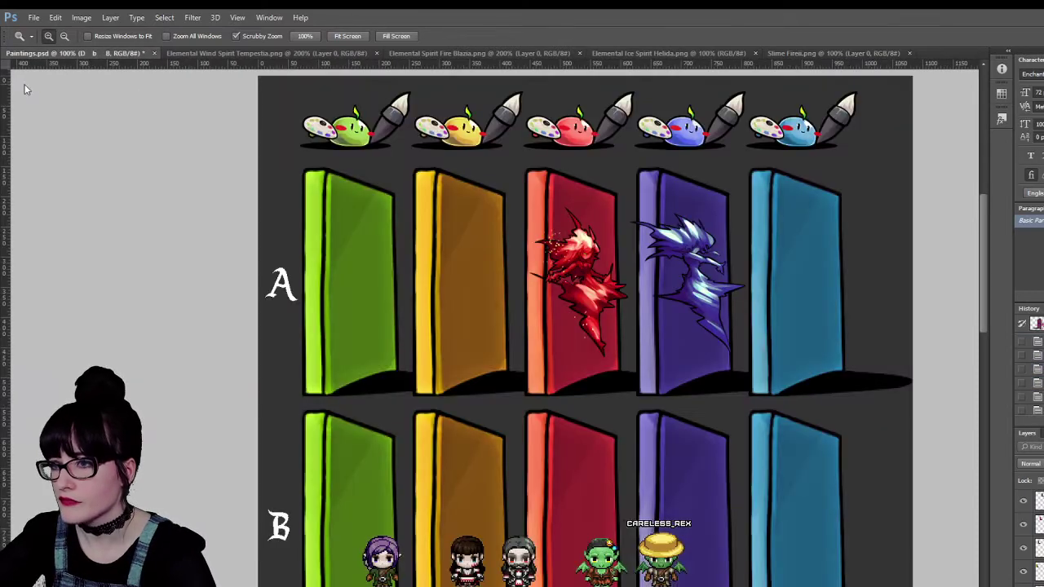
key(v)
scroll(436, 465, down, 3)
scroll(436, 464, down, 6)
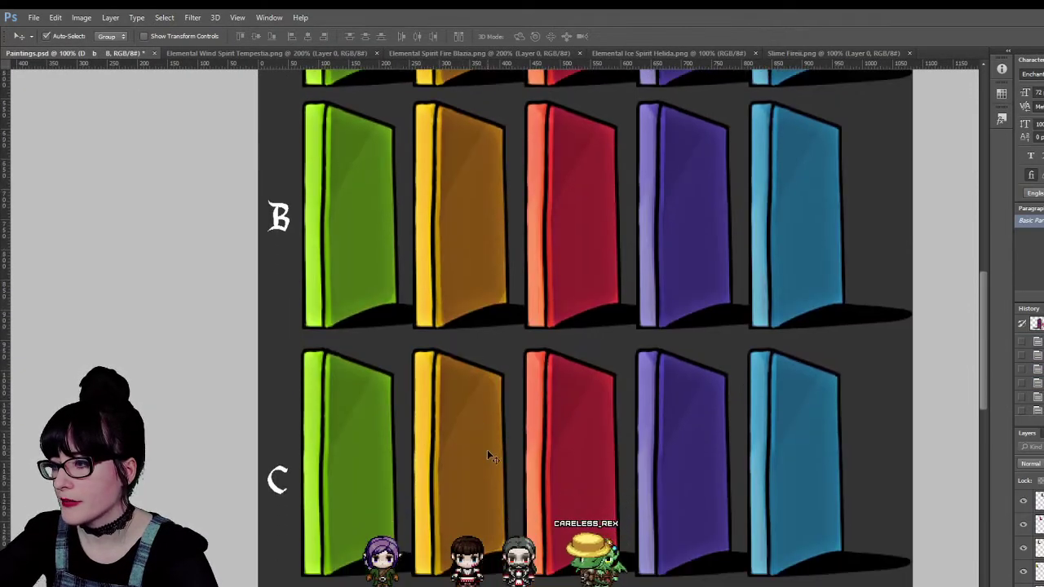
scroll(493, 446, down, 2)
key(ctrl+v)
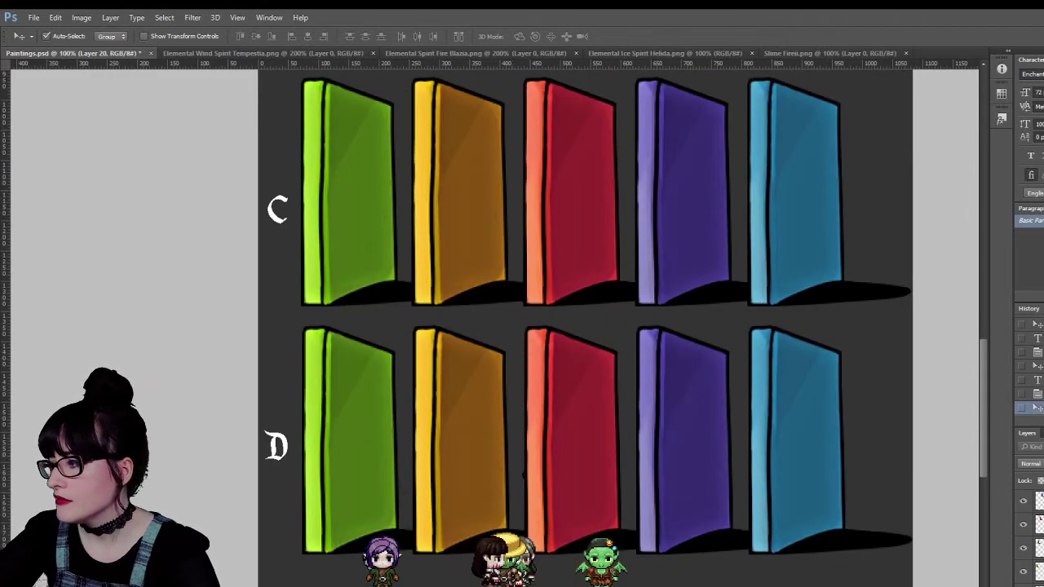
drag(493, 559, 579, 558)
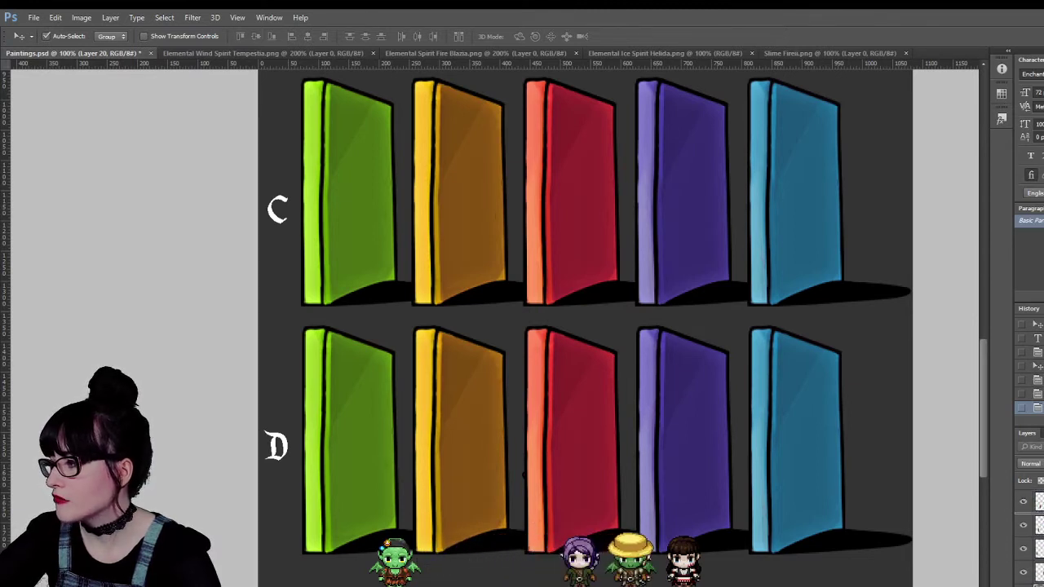
key(ctrl+v)
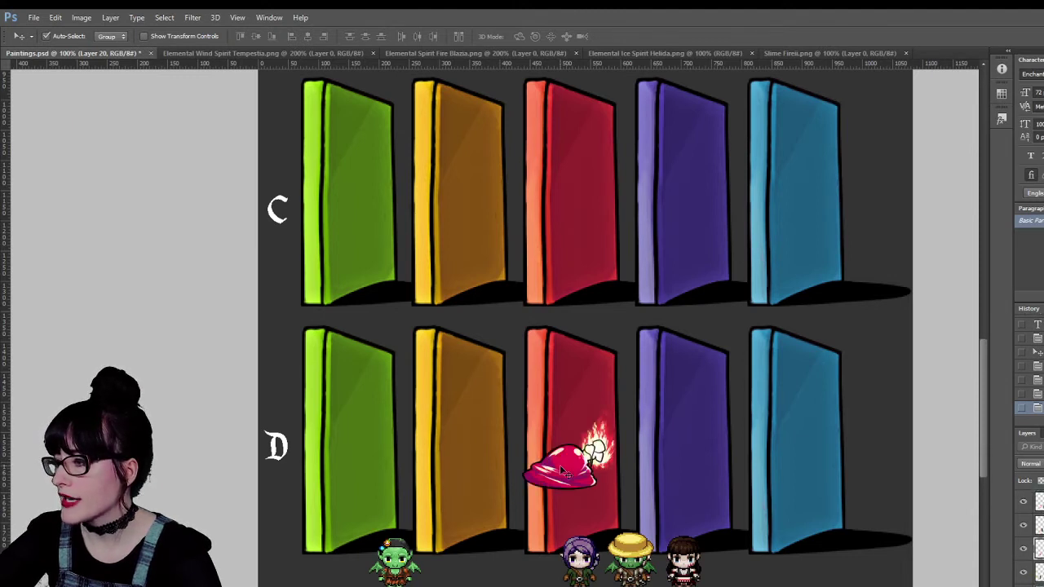
Reposition the fire slime over row D's red painting and scale it proportionally to 80%.
drag(562, 470, 579, 461)
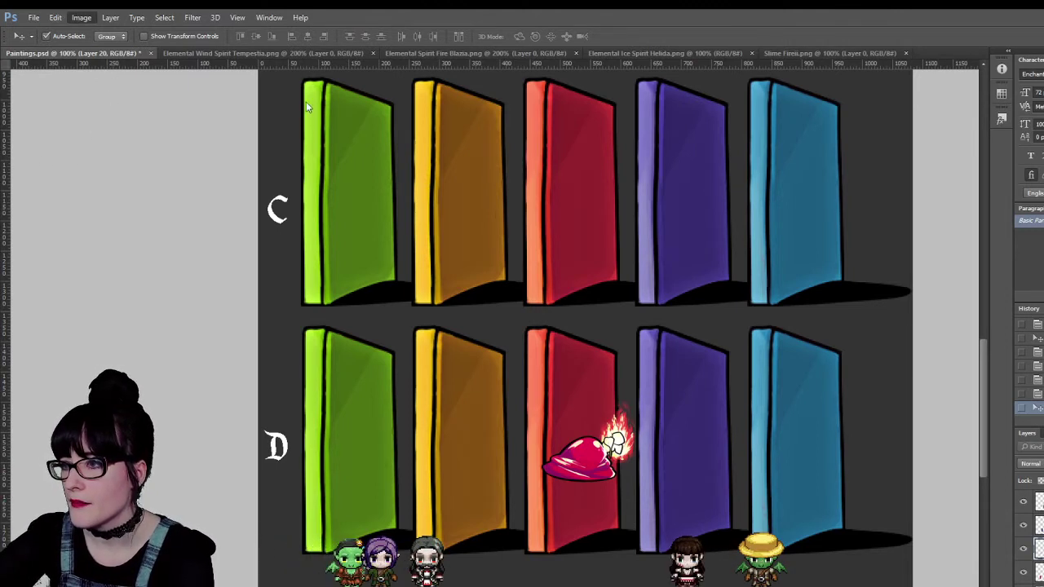
key(i)
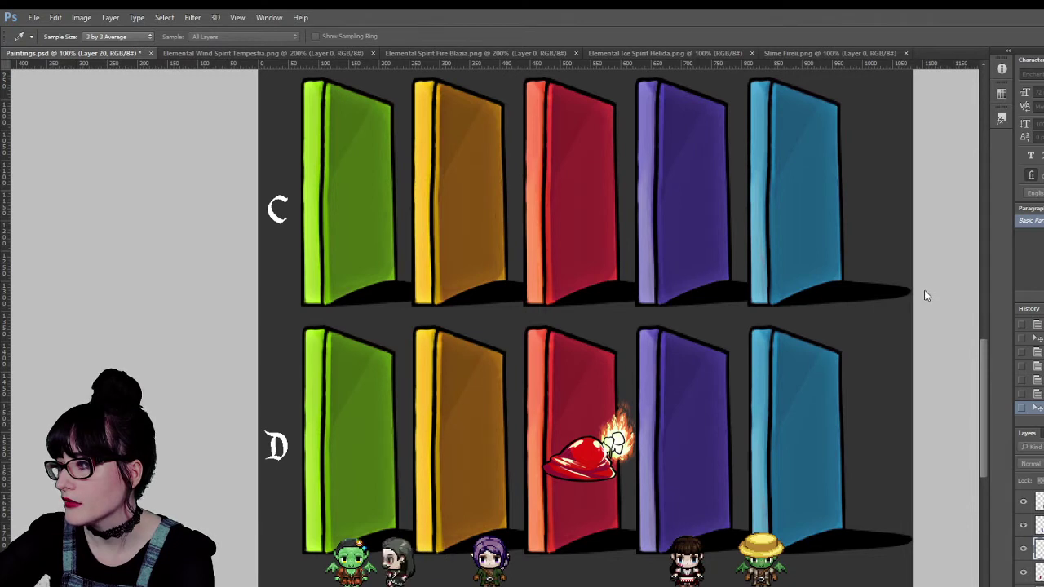
key(v)
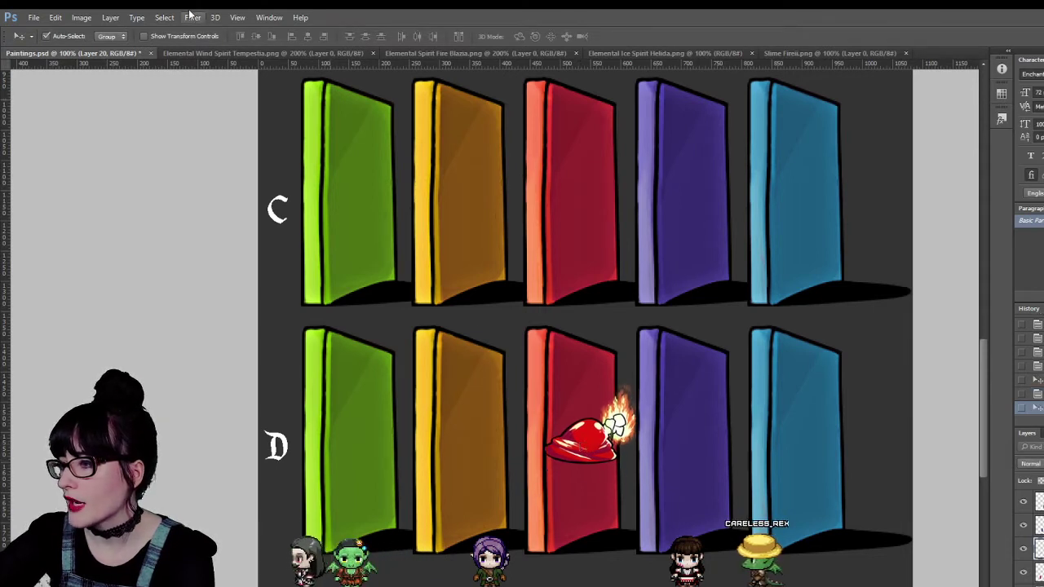
key(ctrl+t)
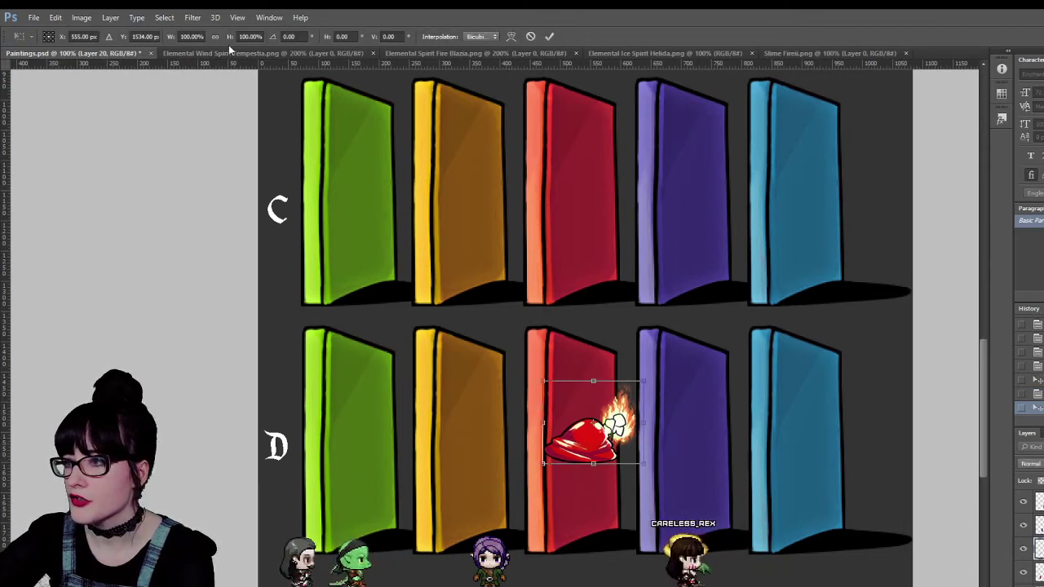
click(167, 37)
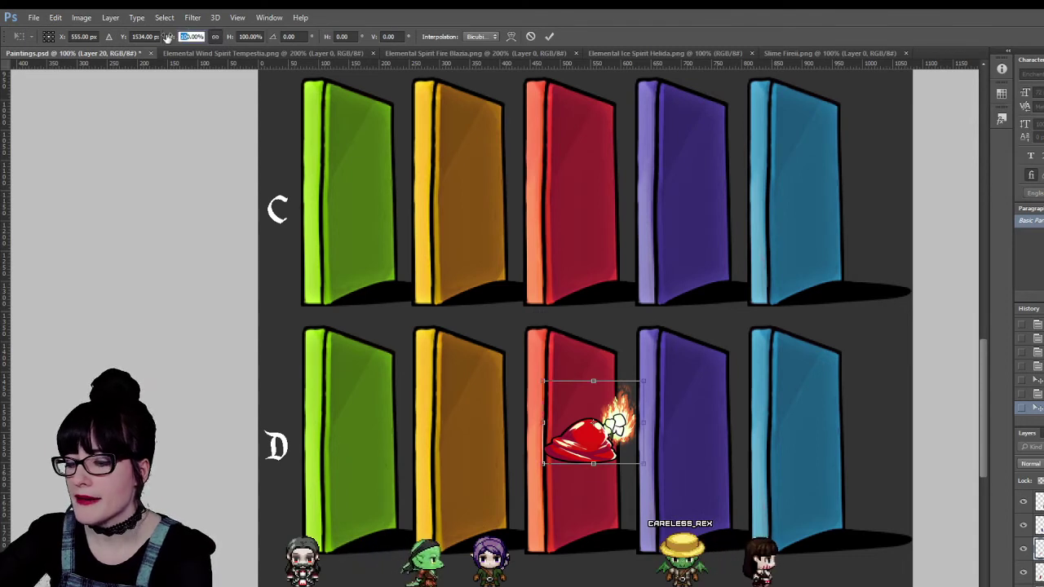
text(90)
key(Return)
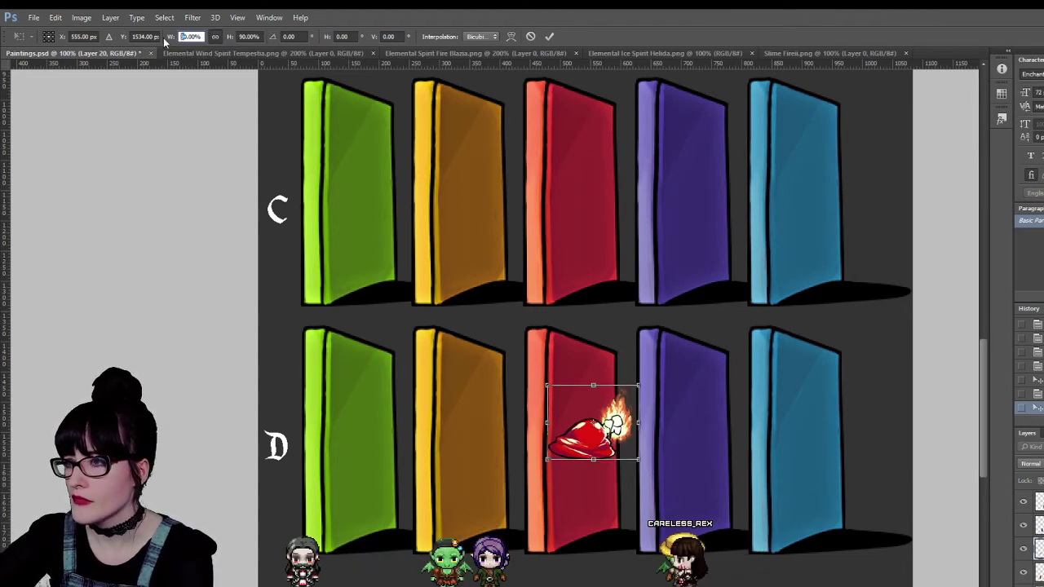
text(80)
key(Return)
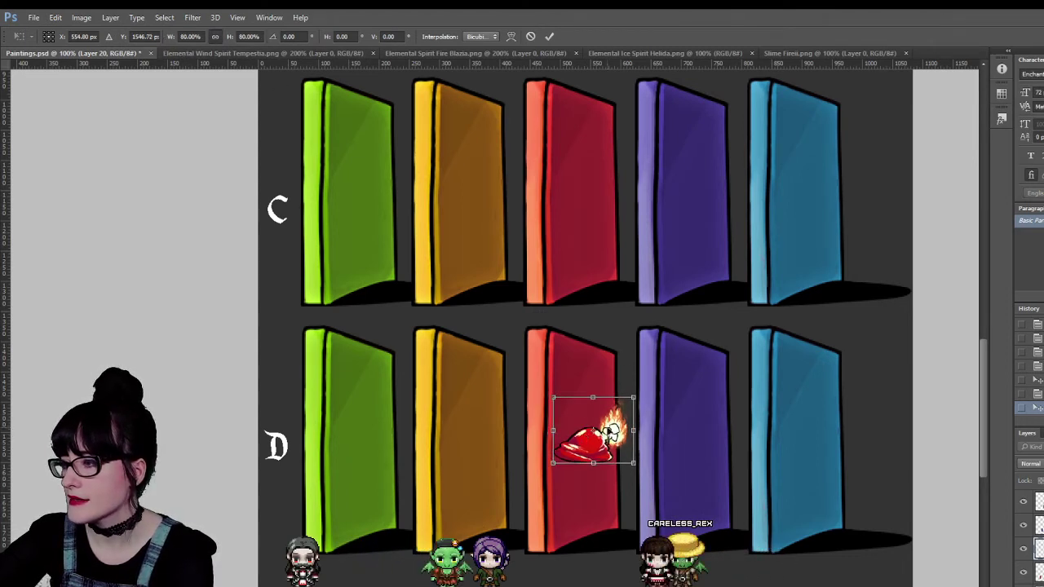
Scale the fire slime down to 75% and tilt it counterclockwise by about 3 degrees on the red painting.
drag(589, 422, 631, 409)
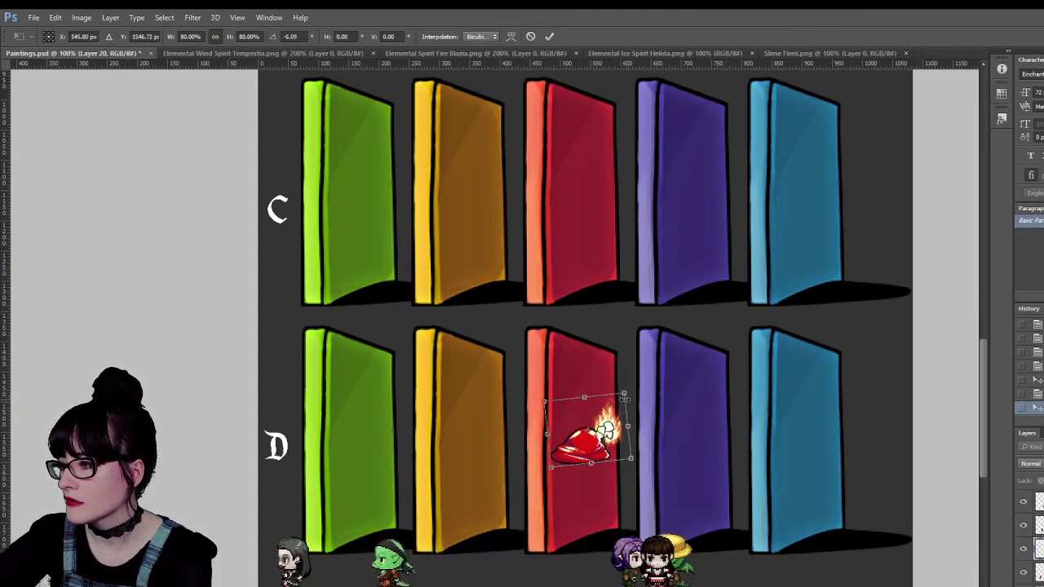
click(229, 38)
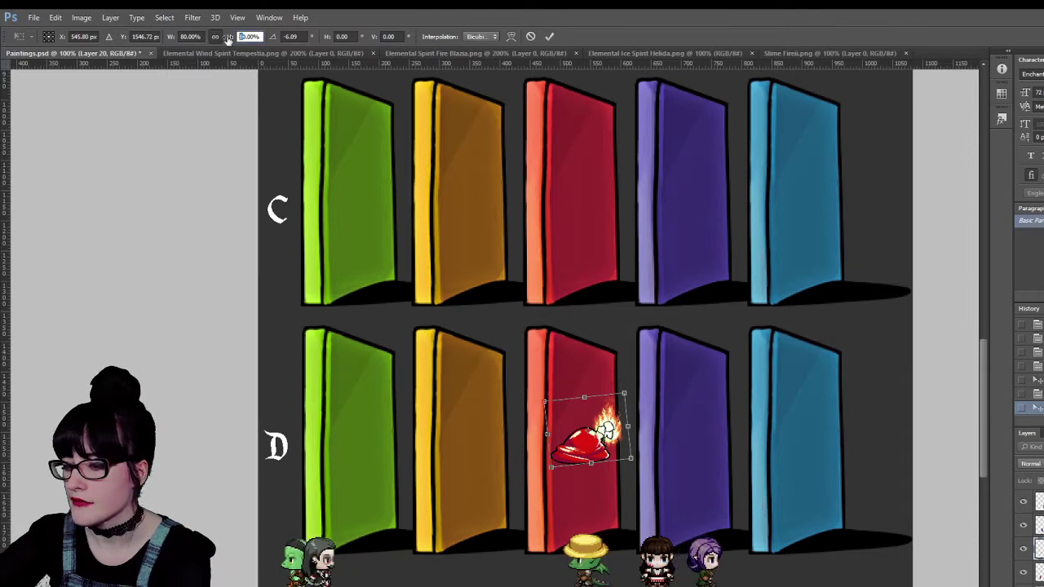
text(75)
key(Return)
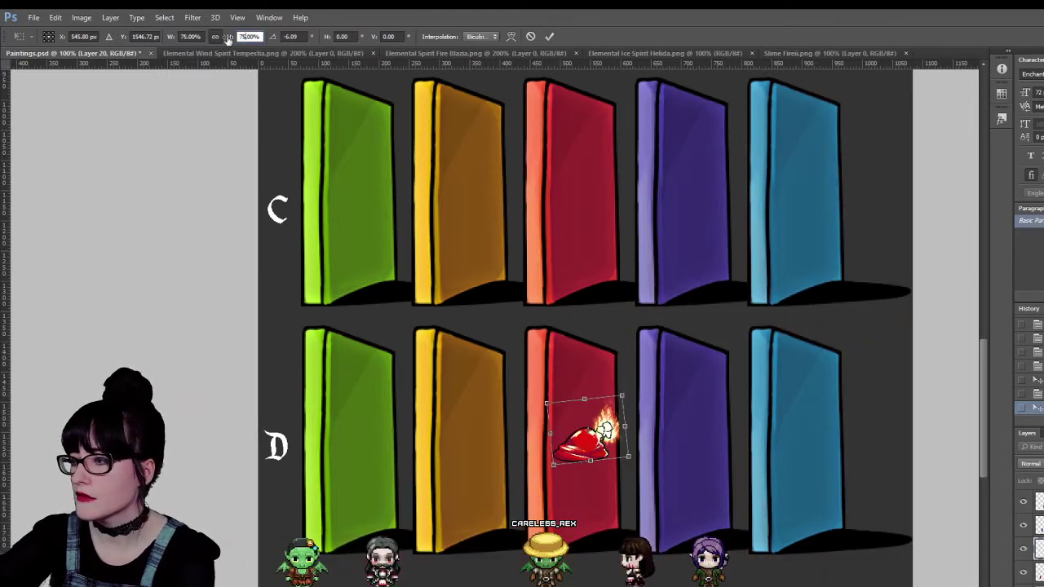
drag(613, 428, 649, 425)
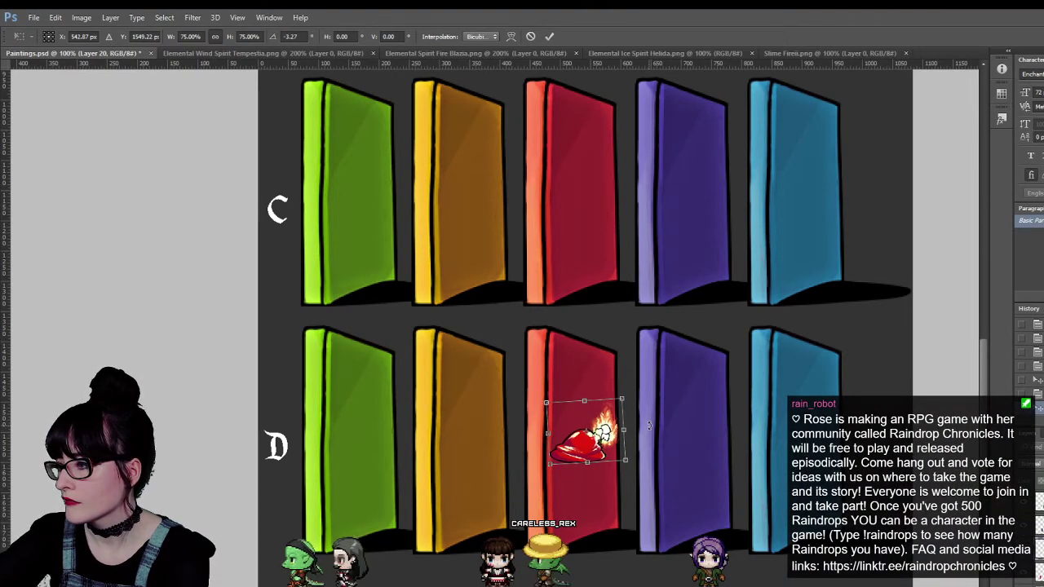
Nudge the fire slime left, skew it to follow the red canvas's perspective, and apply the transform.
key(Left)
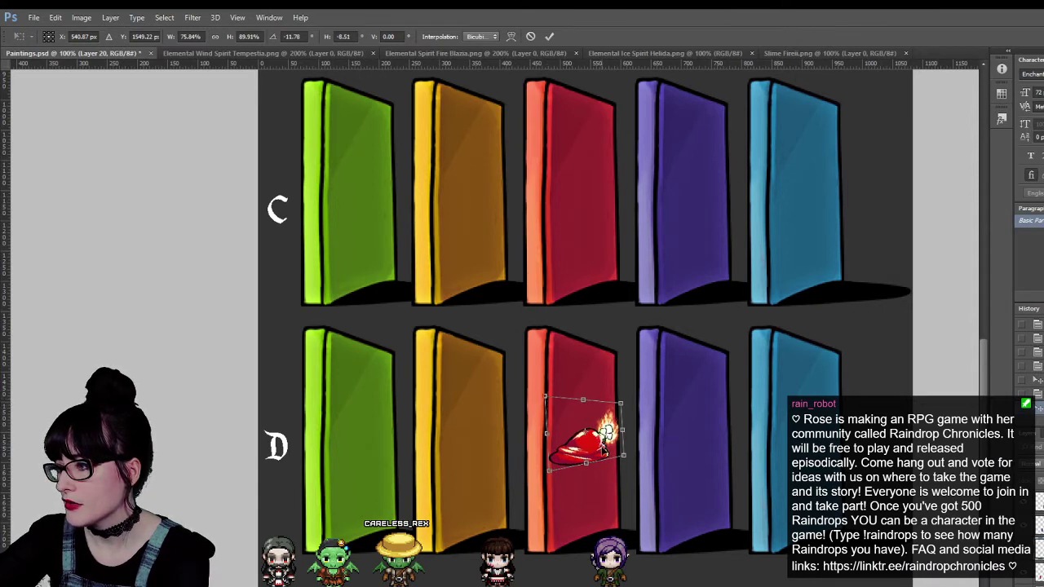
drag(622, 447, 623, 457)
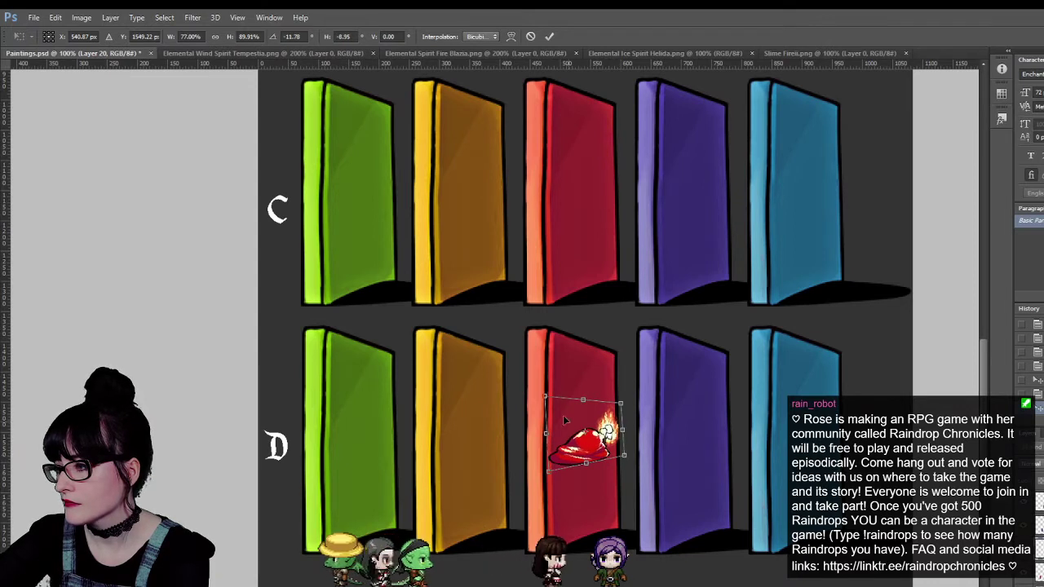
drag(545, 398, 546, 398)
key(Return)
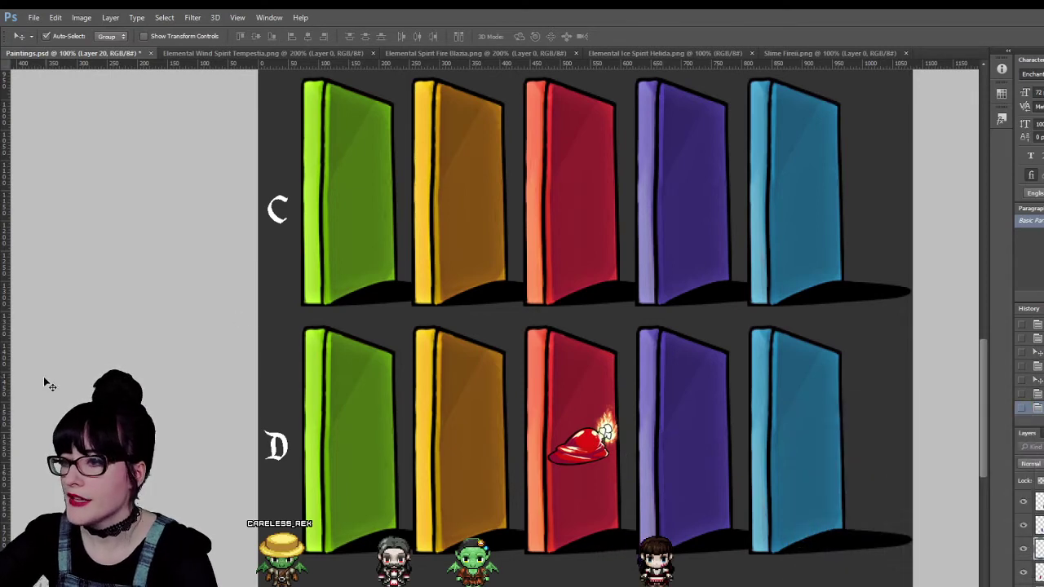
Select a rectangle beyond the right edge of row D's red painting and trim off the overhanging flame.
click(19, 386)
scroll(542, 406, down, 3)
click(605, 368)
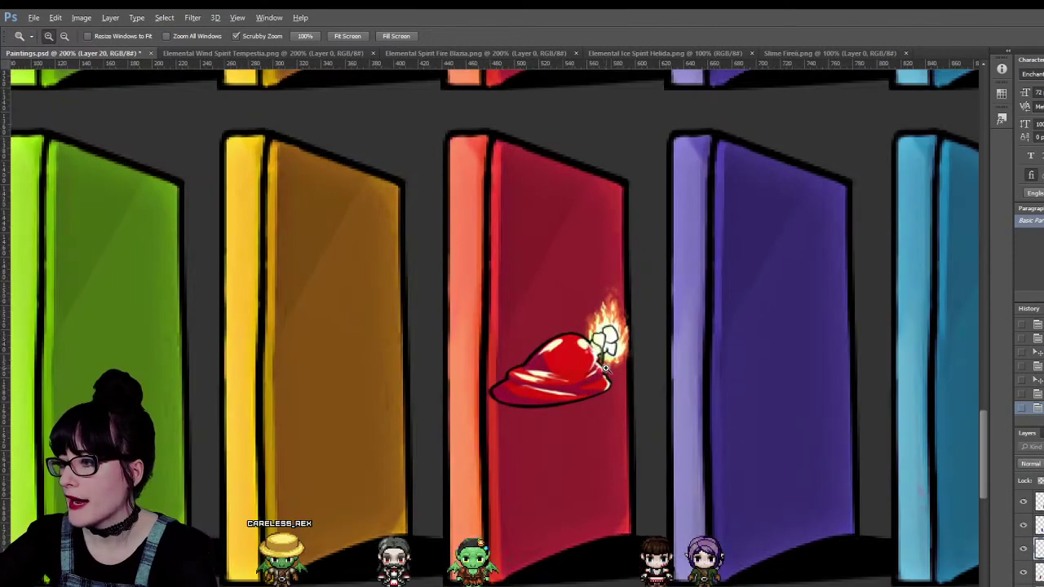
click(555, 305)
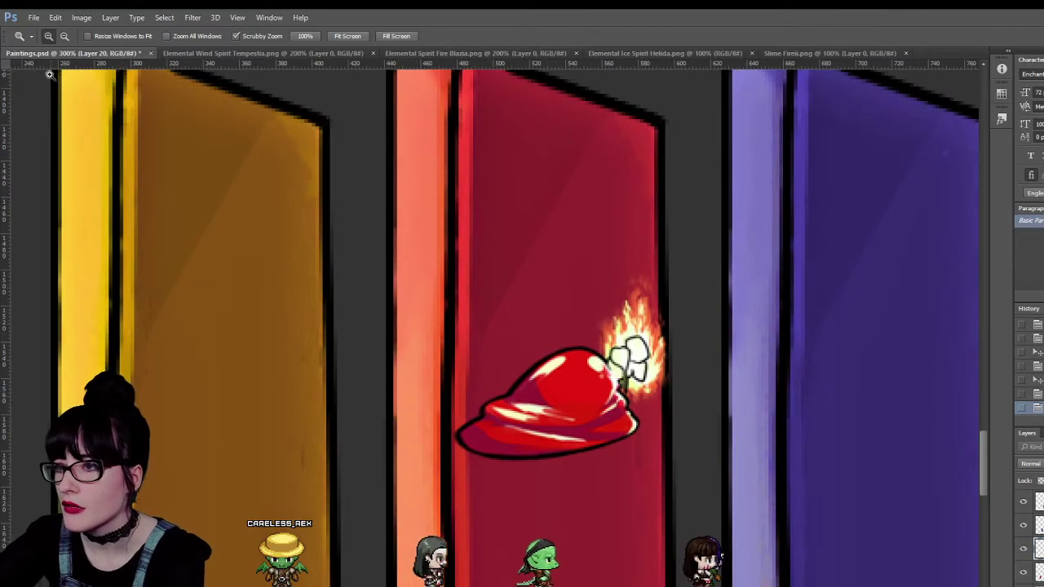
key(v)
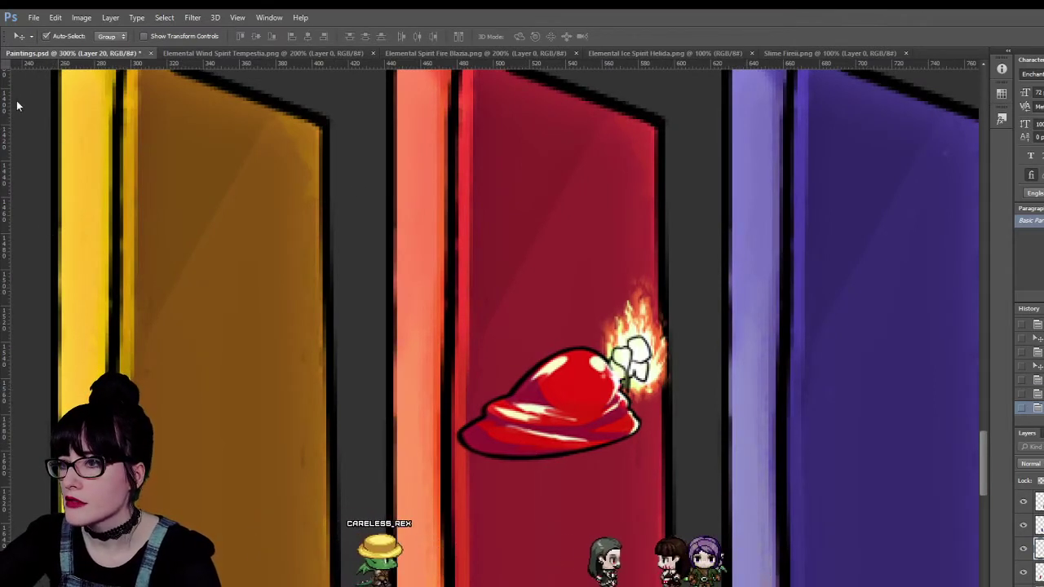
key(m)
drag(660, 279, 705, 430)
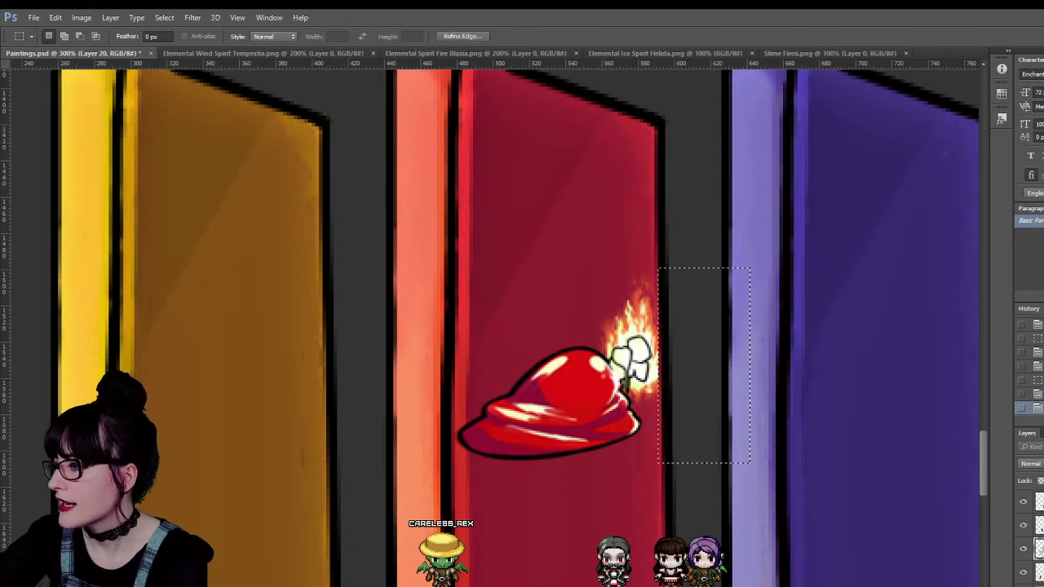
Undo the flame trim, shift the selection slightly right, and delete the overhang again, clearing the selection.
key(ctrl+z)
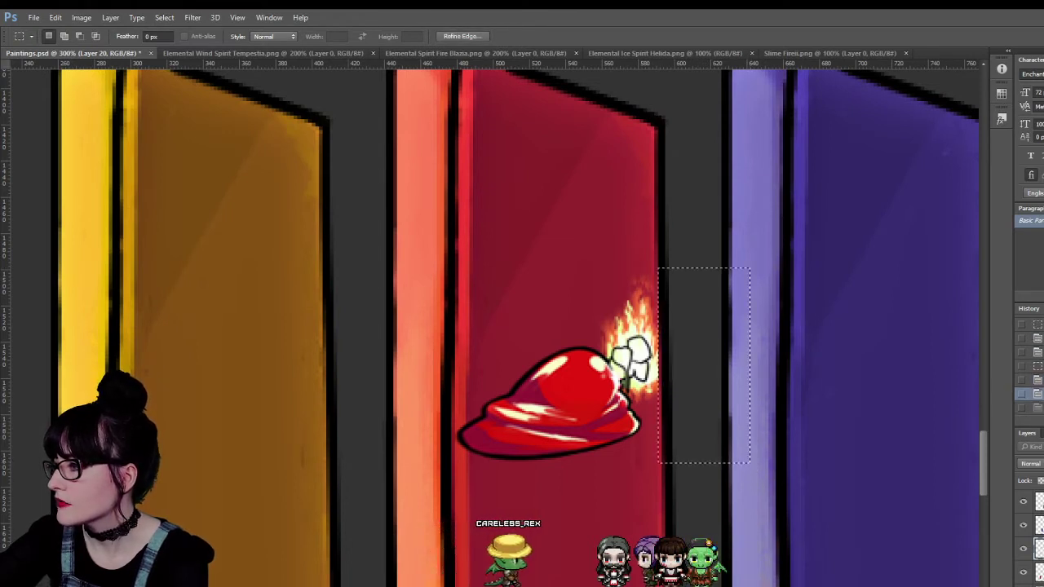
key(ctrl+z)
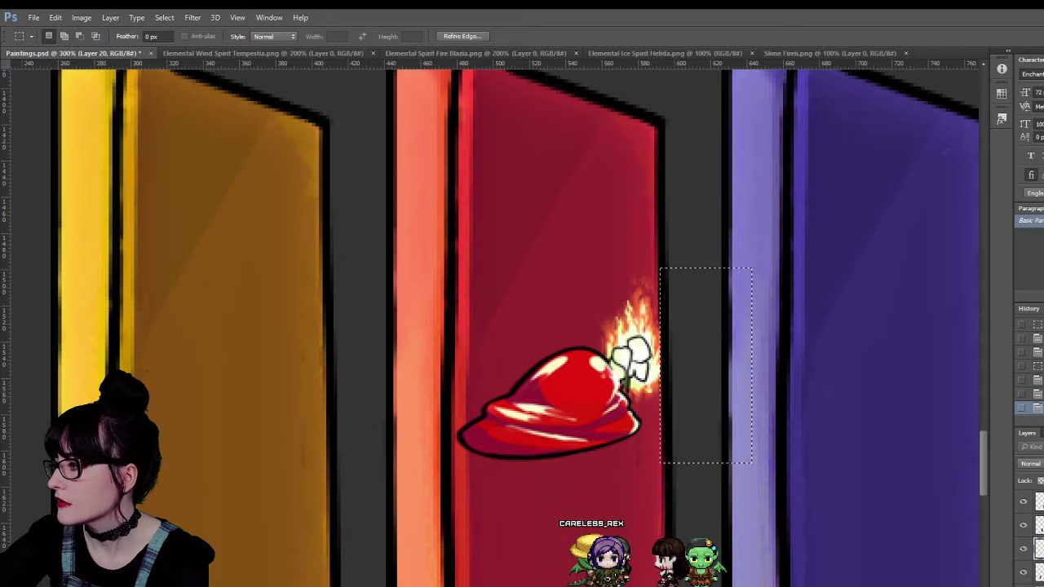
key(ctrl+z)
key(Right)
key(Delete)
key(ctrl+d)
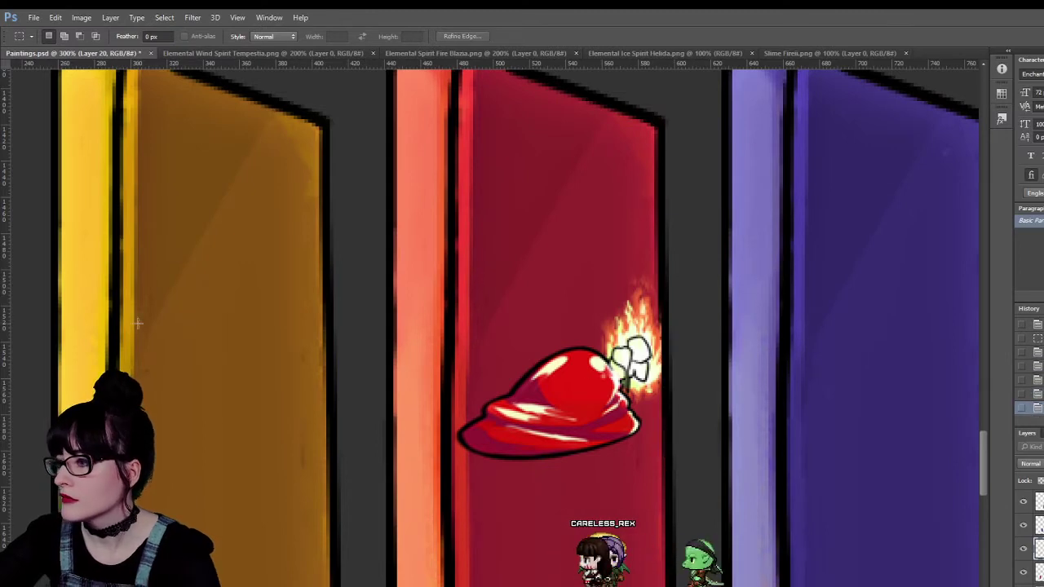
Hide the purple spirit artwork over row A and the layer directly above it.
key(z)
alt+click(573, 310)
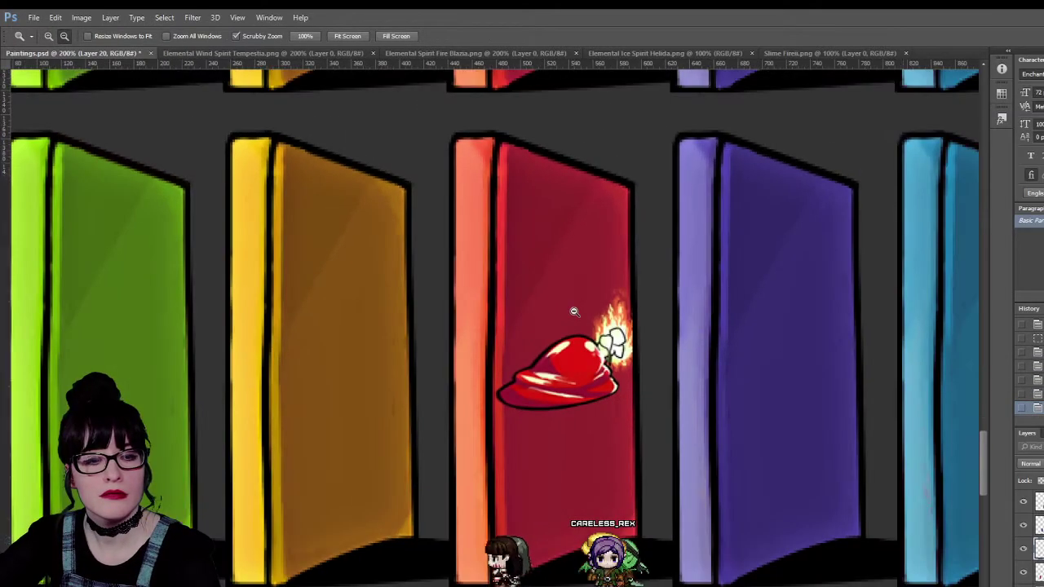
alt+click(537, 286)
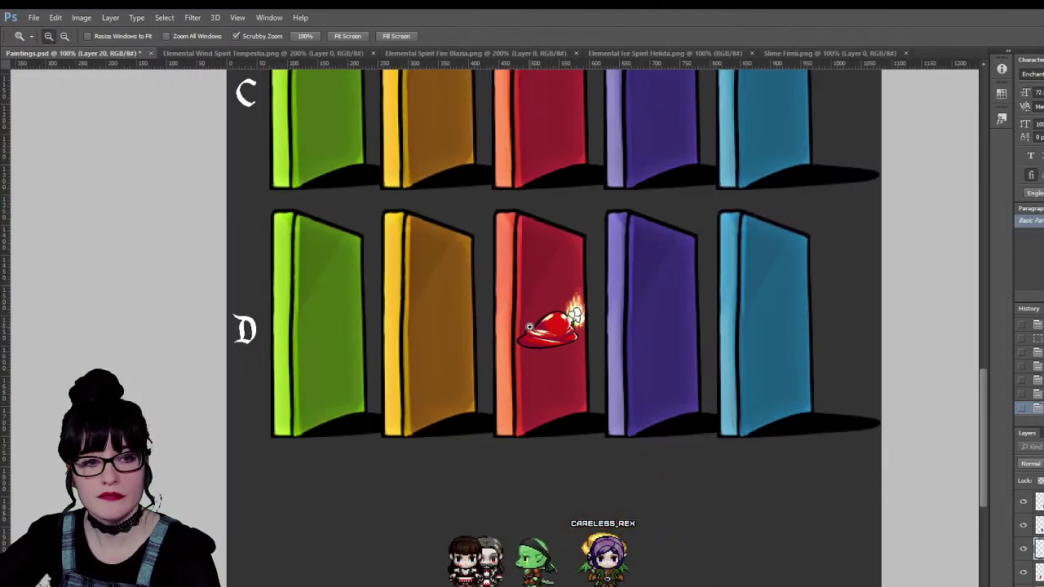
scroll(570, 294, up, 6)
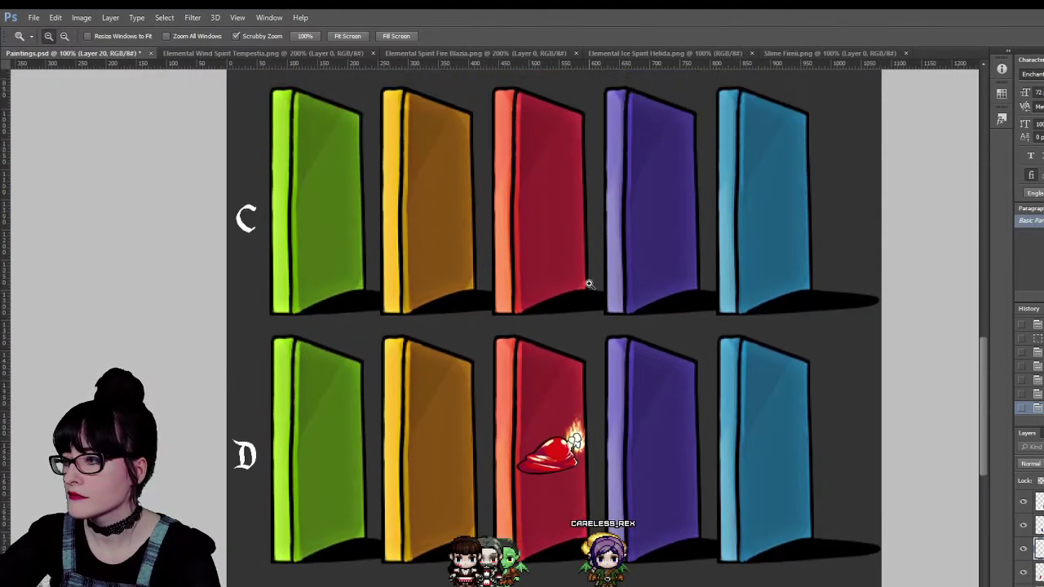
scroll(600, 302, up, 8)
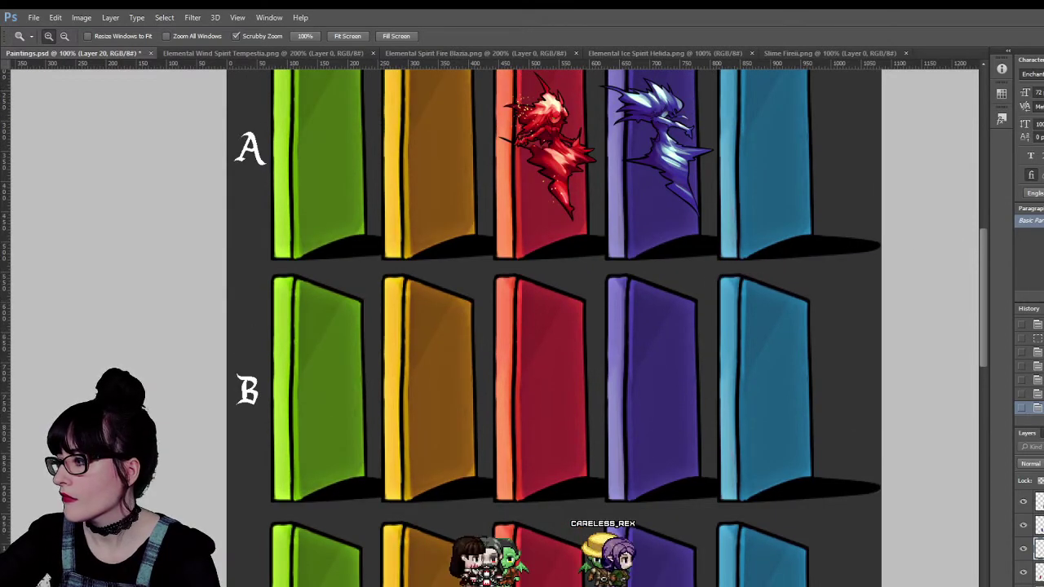
click(1022, 526)
click(1022, 526)
click(1022, 507)
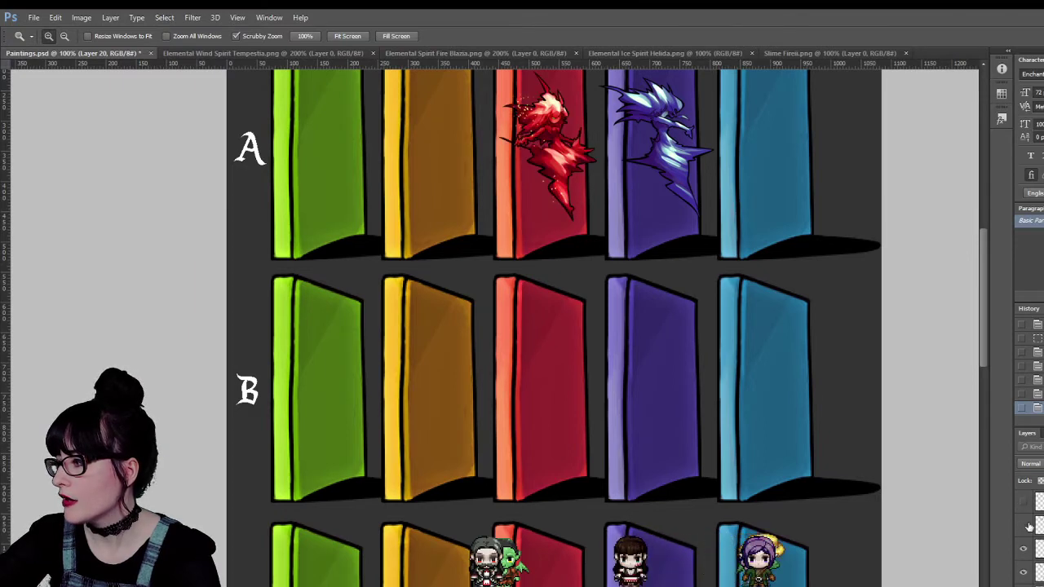
click(1023, 526)
Review the layout of rows A to D and the artwork placed on the red paintings.
scroll(521, 204, down, 8)
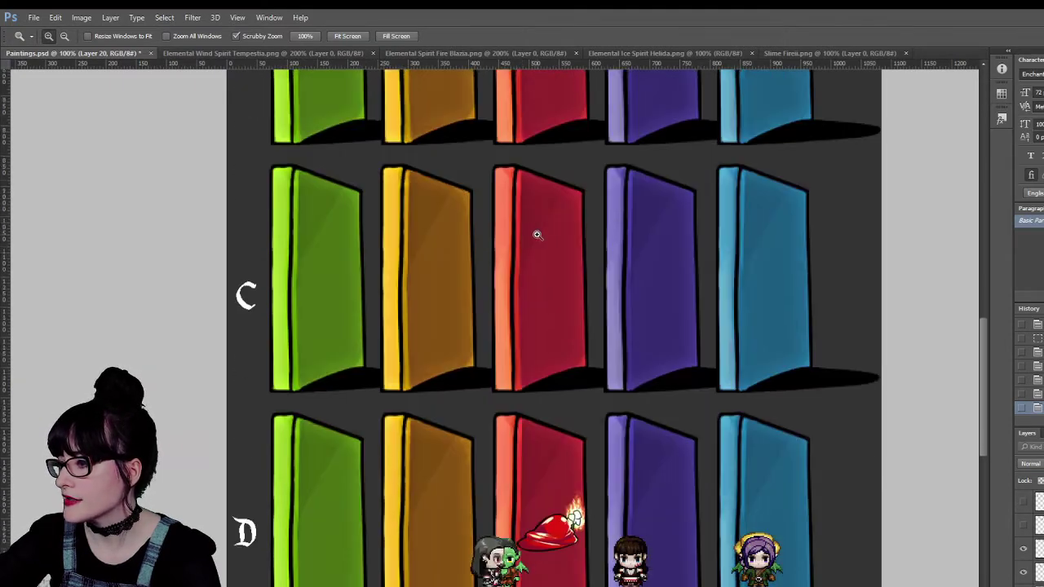
scroll(400, 214, down, 2)
scroll(555, 168, up, 8)
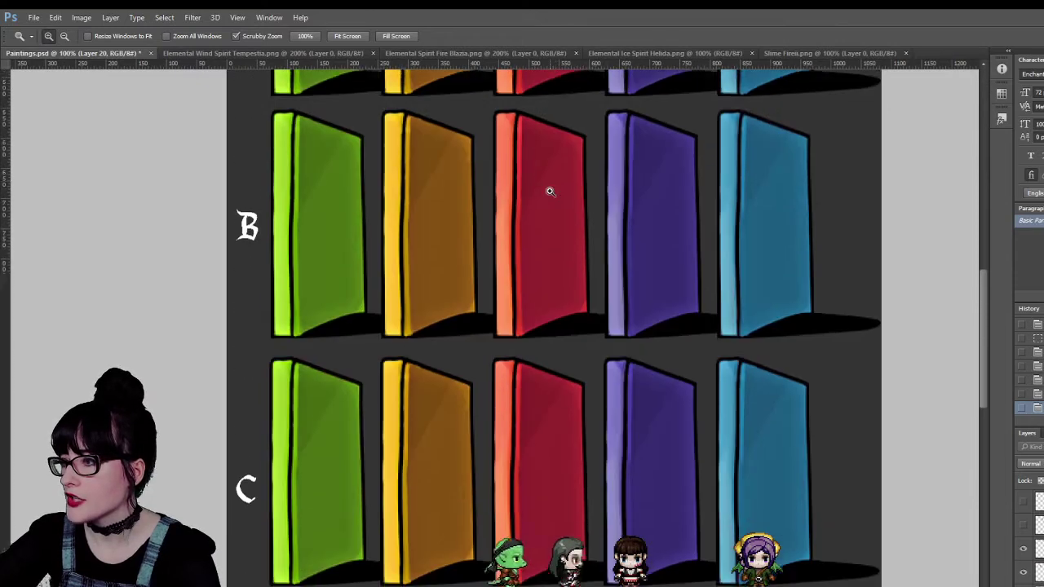
alt+click(573, 362)
scroll(568, 376, down, 4)
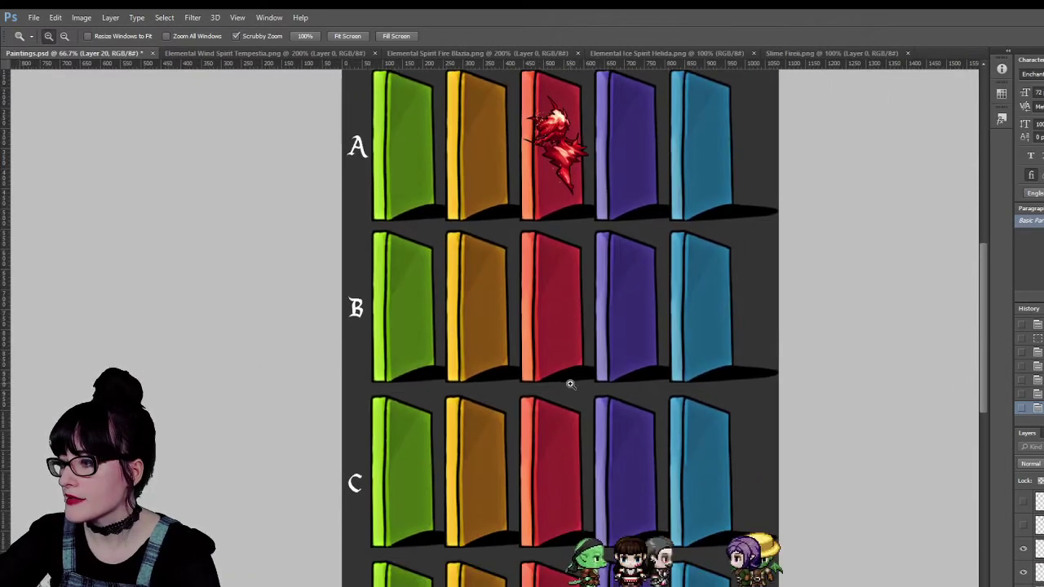
scroll(562, 305, up, 3)
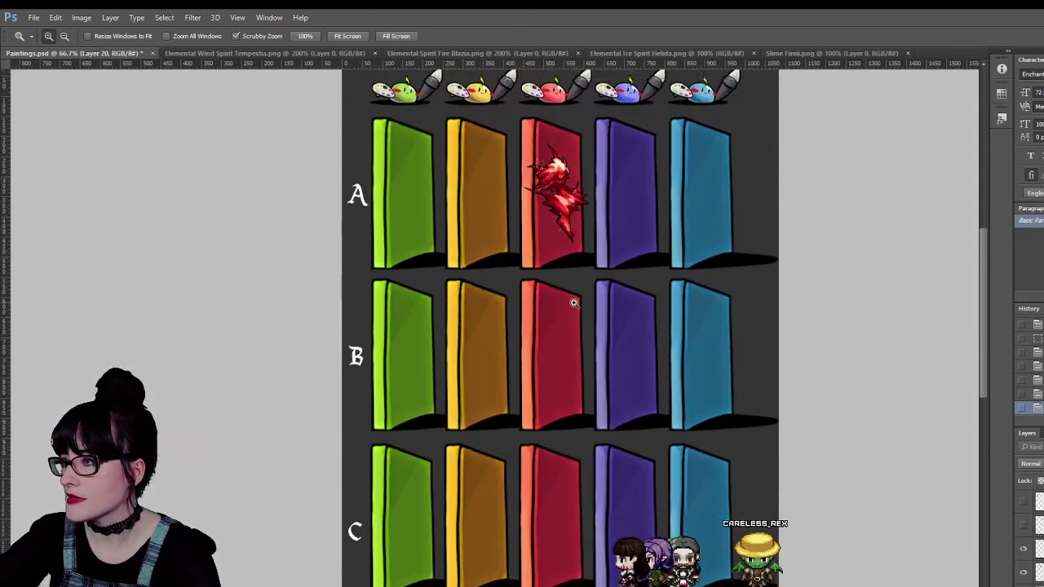
scroll(582, 321, down, 4)
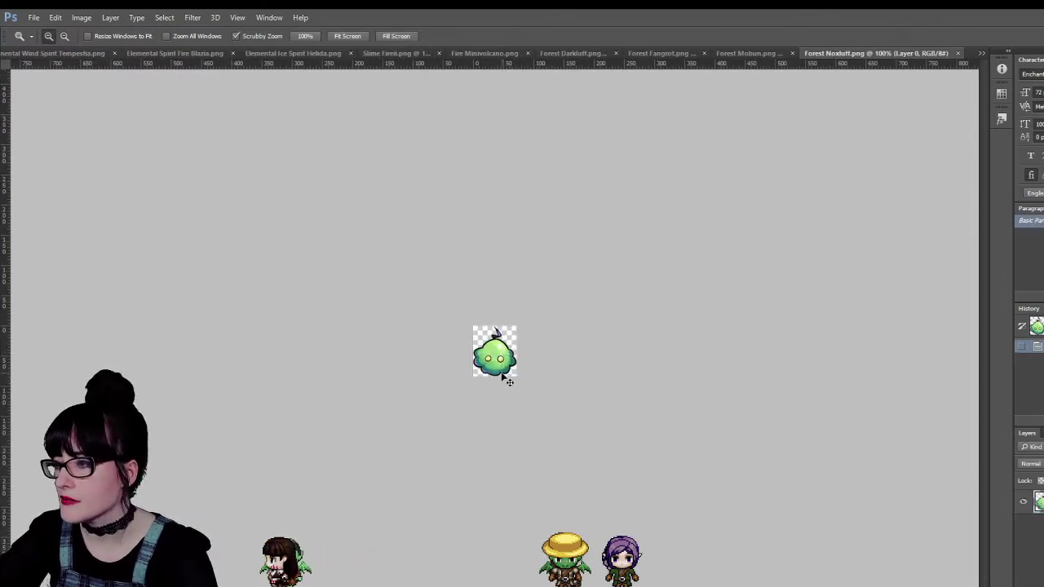
Examine the Forest Noxluff, Forest Mobun, Forest Fangrot and Forest Darkluff monster images up close in their own documents.
click(496, 369)
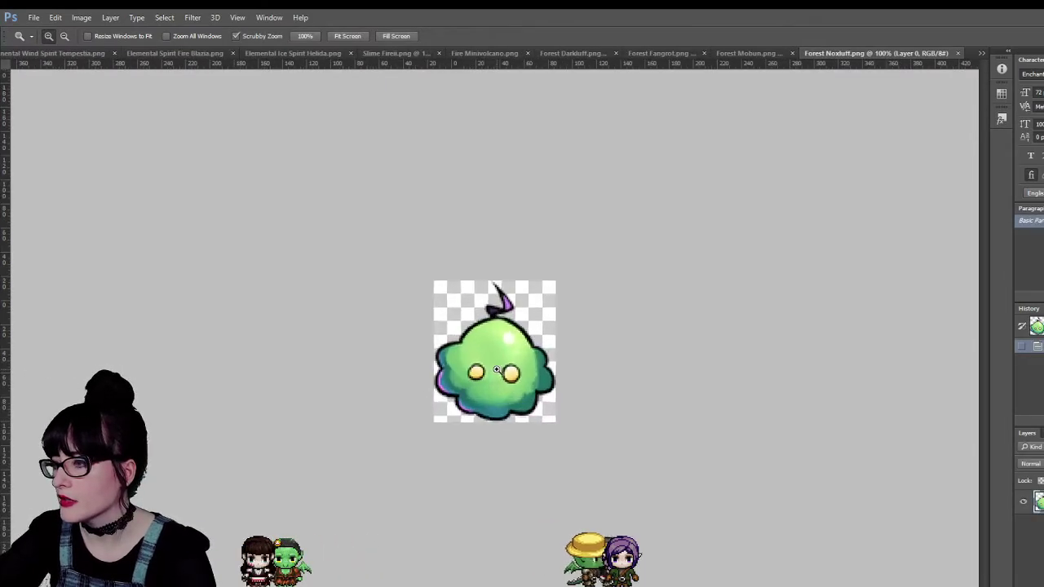
click(746, 53)
click(507, 355)
click(507, 355)
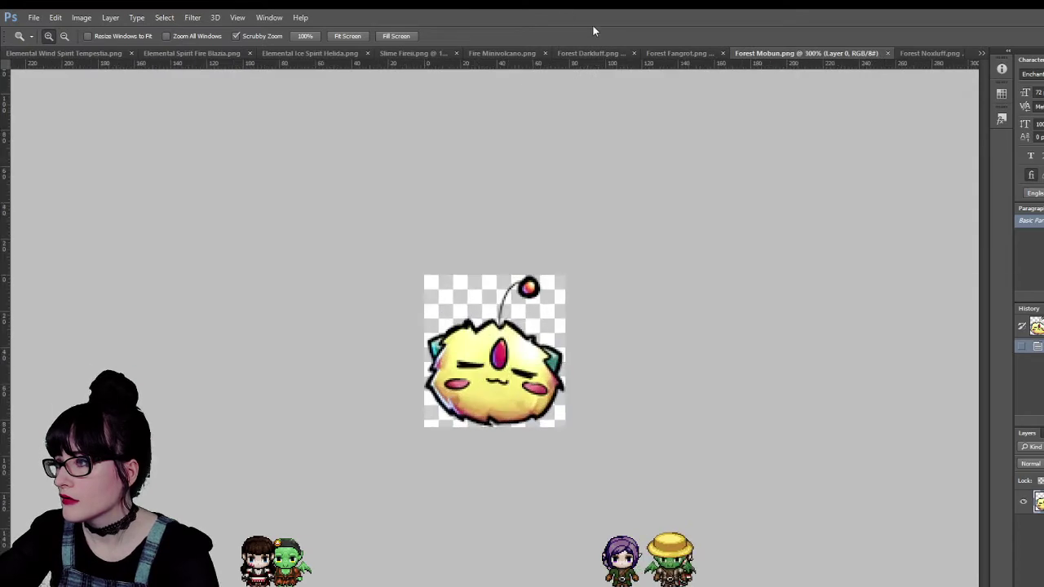
click(676, 53)
click(527, 324)
click(522, 309)
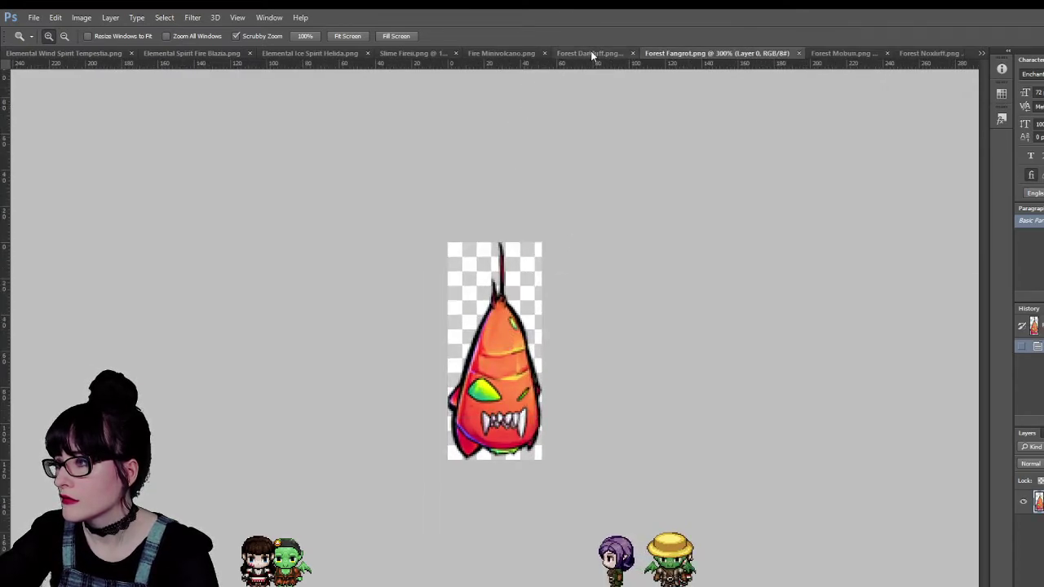
click(592, 54)
click(529, 343)
click(522, 335)
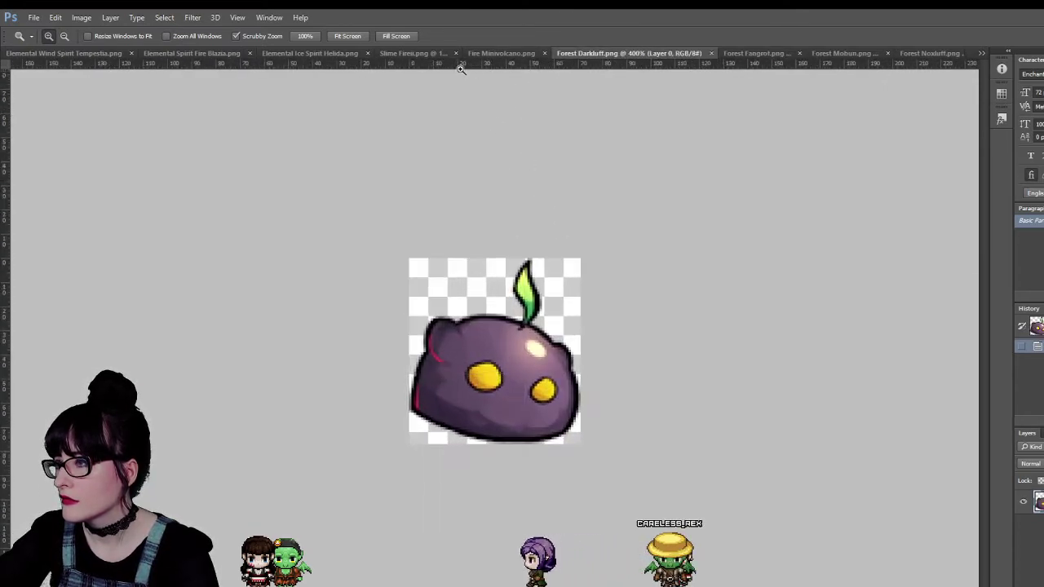
Copy the whole Fire Minivolcano image into Paintings.psd and place it on row C's red painting.
click(499, 55)
click(524, 366)
click(523, 366)
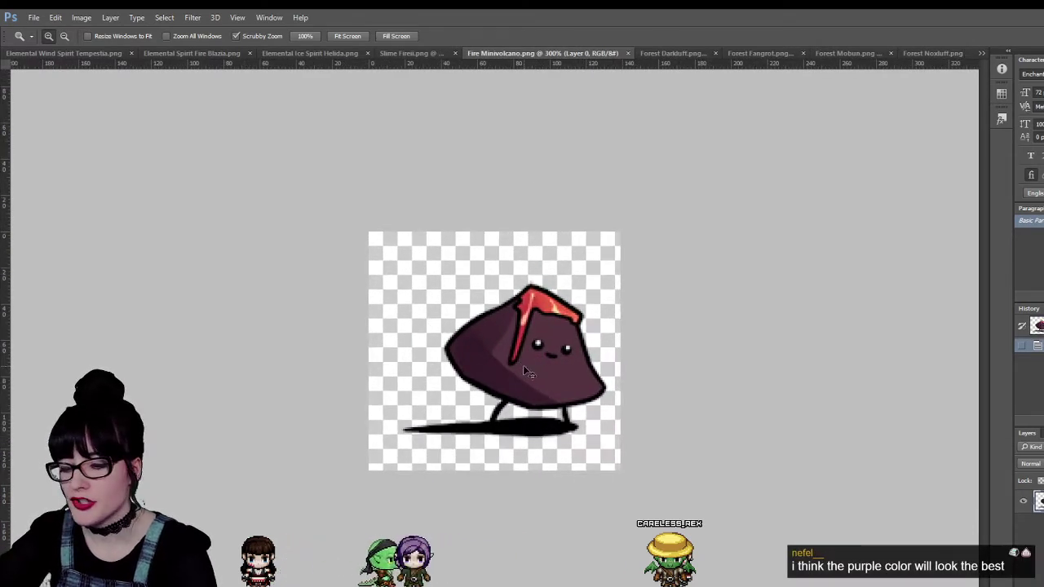
key(ctrl+a)
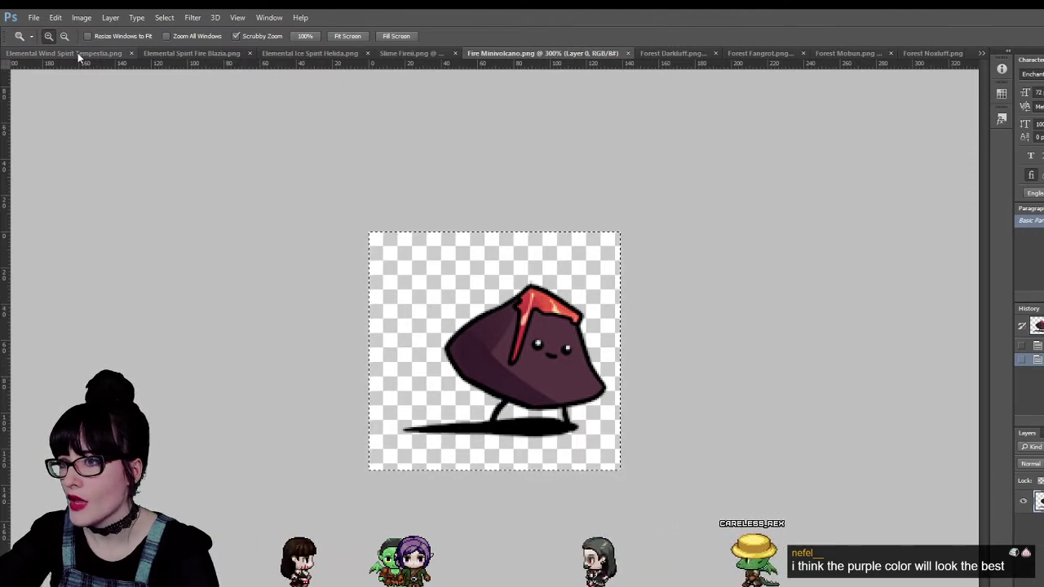
click(41, 52)
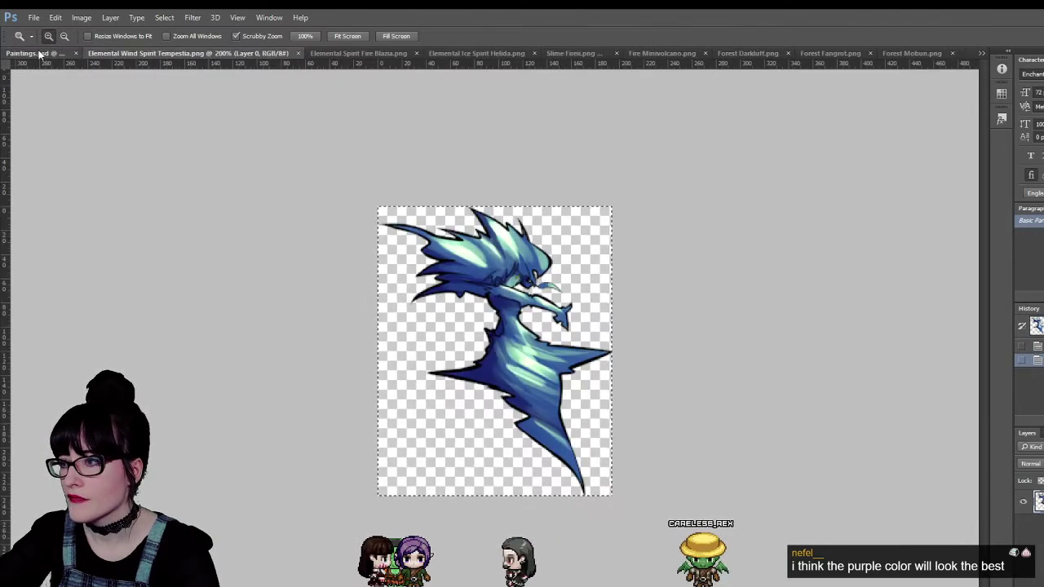
click(39, 53)
key(v)
scroll(571, 377, down, 1)
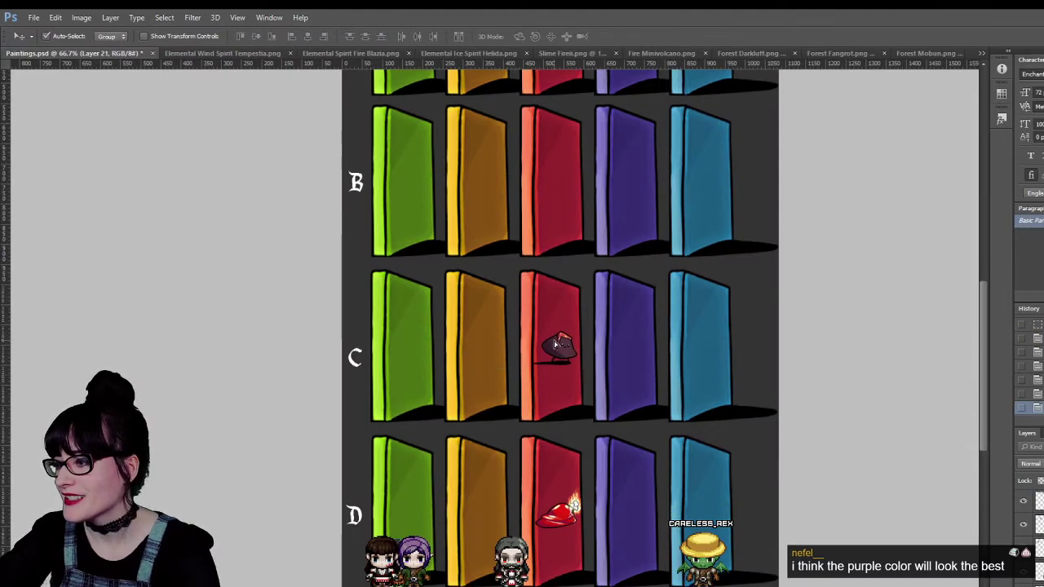
Select the black ground shadow below the minivolcano's feet on row C's red painting and delete it.
key(z)
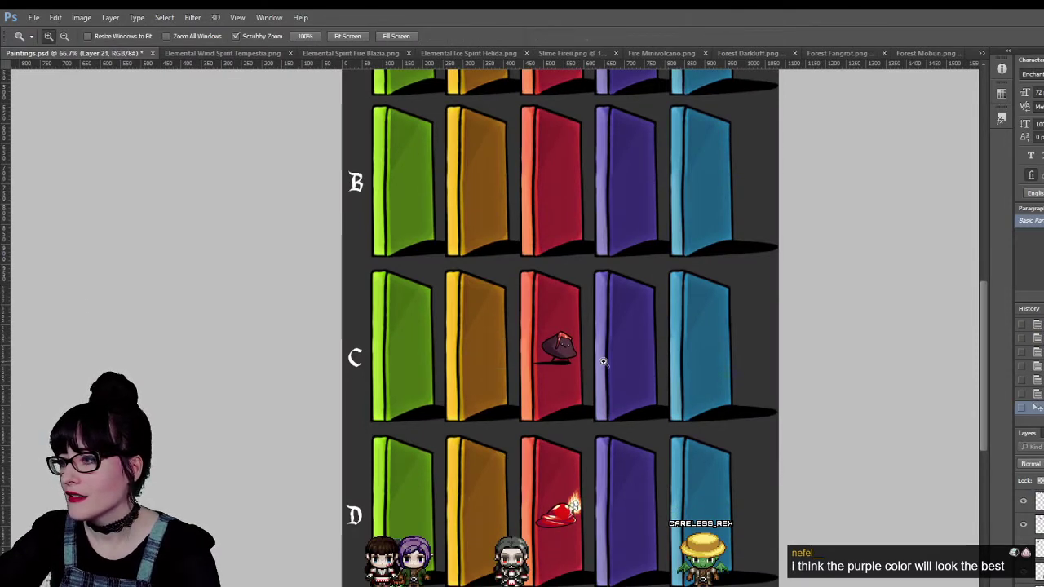
click(604, 362)
drag(983, 404, 1004, 388)
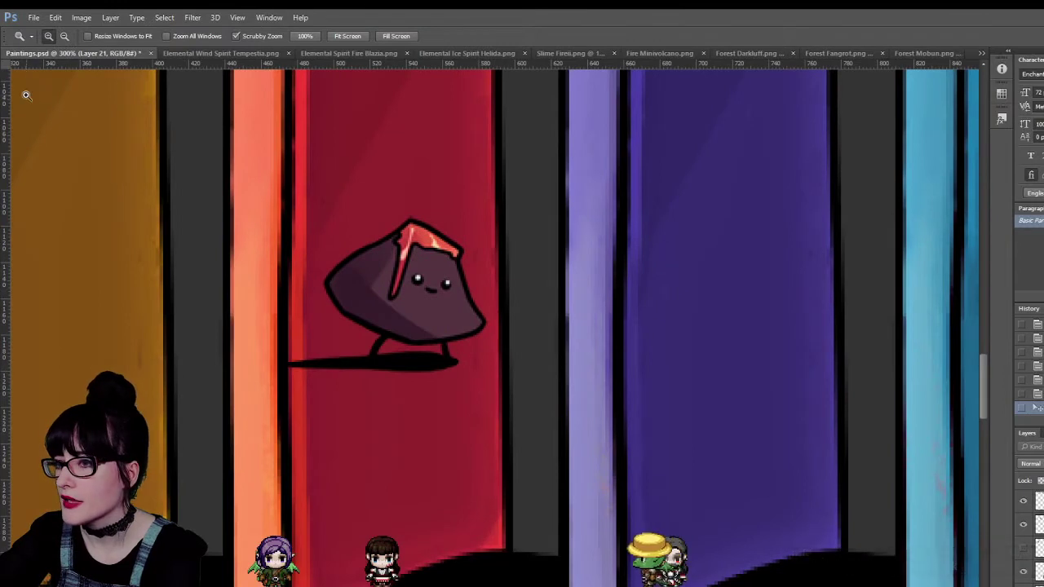
key(m)
drag(280, 361, 602, 496)
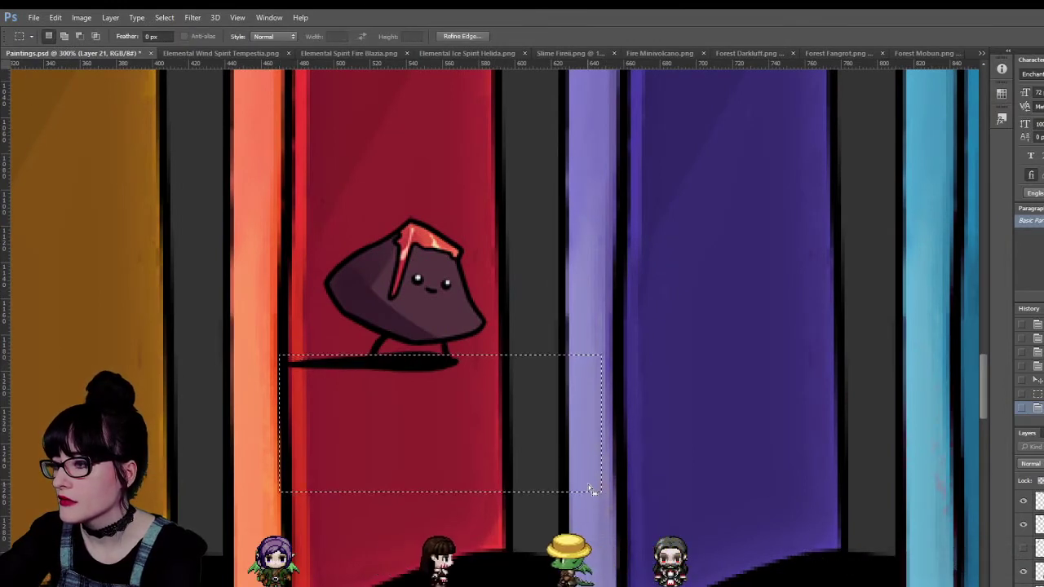
key(Up)
key(Up)
key(Delete)
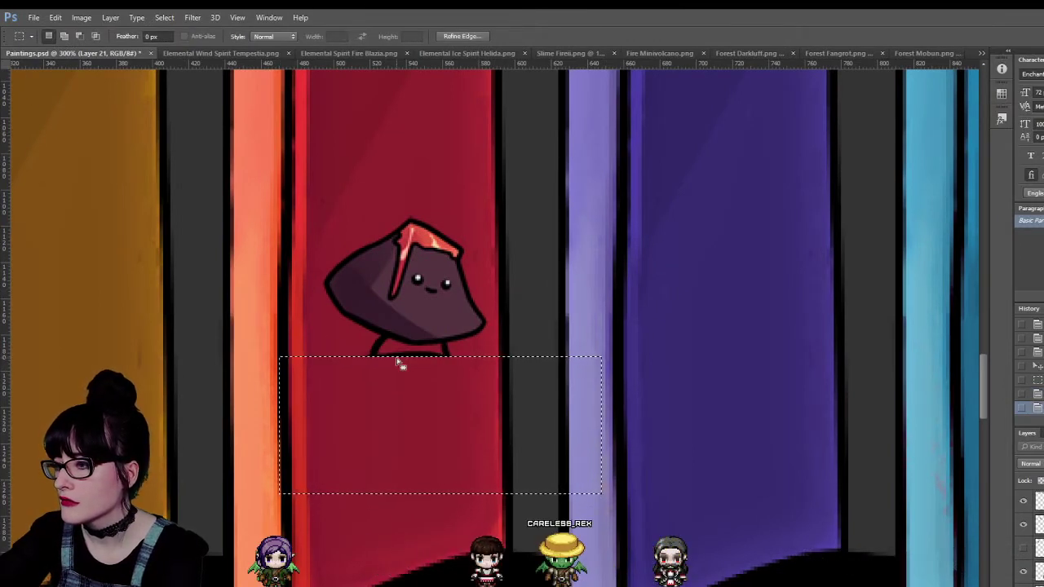
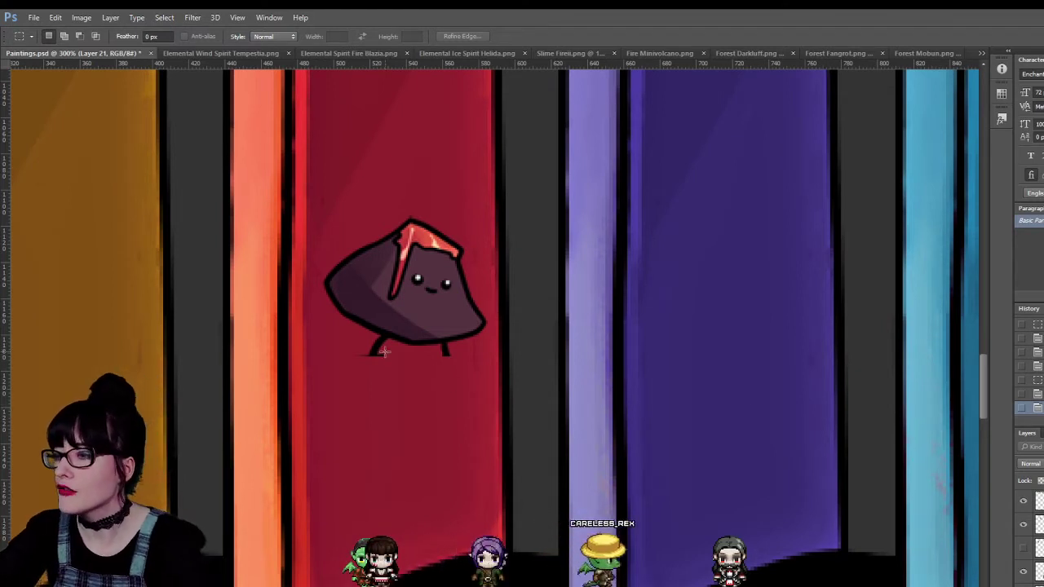
Try to clear the shadow remnants around the minivolcano's left foot with a small rectangular selection.
drag(384, 351, 415, 380)
key(Left)
key(Left)
key(Left)
key(Left)
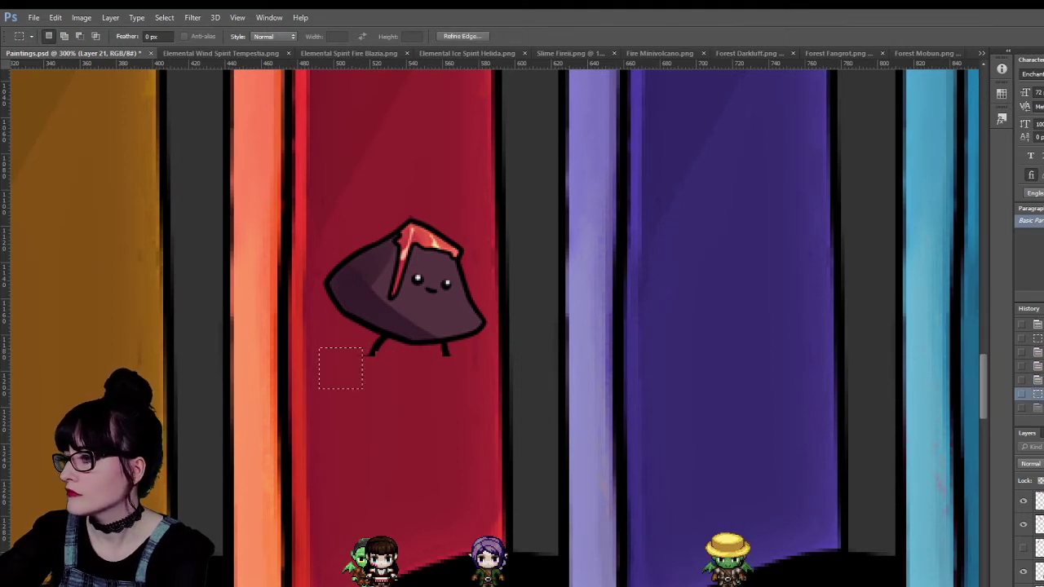
Undo the foot trim, delete the shadow remnants on both sides of the minivolcano's left foot again, and clear the selection.
key(z)
alt+click(551, 199)
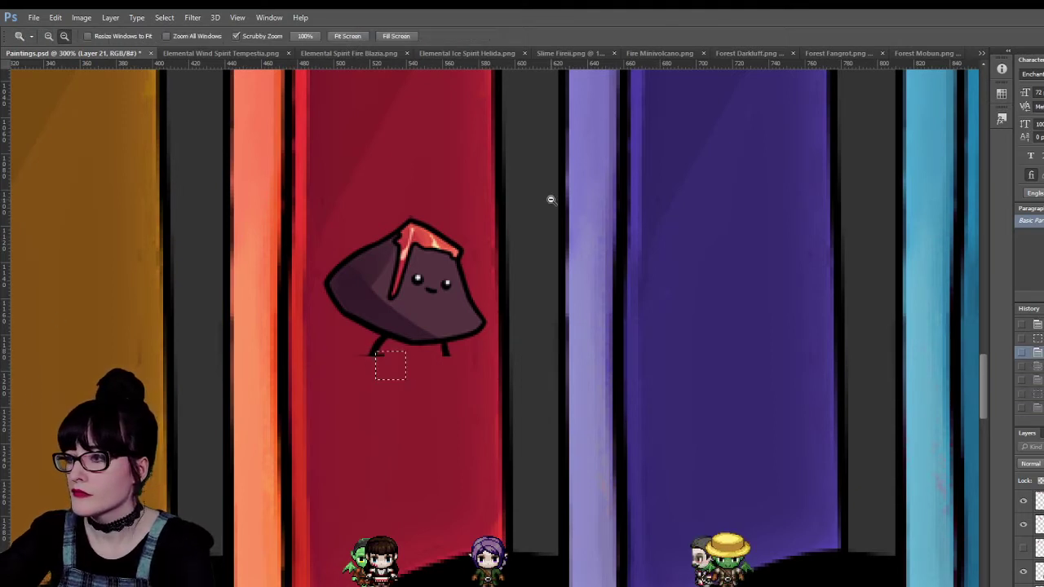
alt+click(551, 199)
alt+click(551, 198)
alt+click(551, 199)
click(530, 202)
click(530, 202)
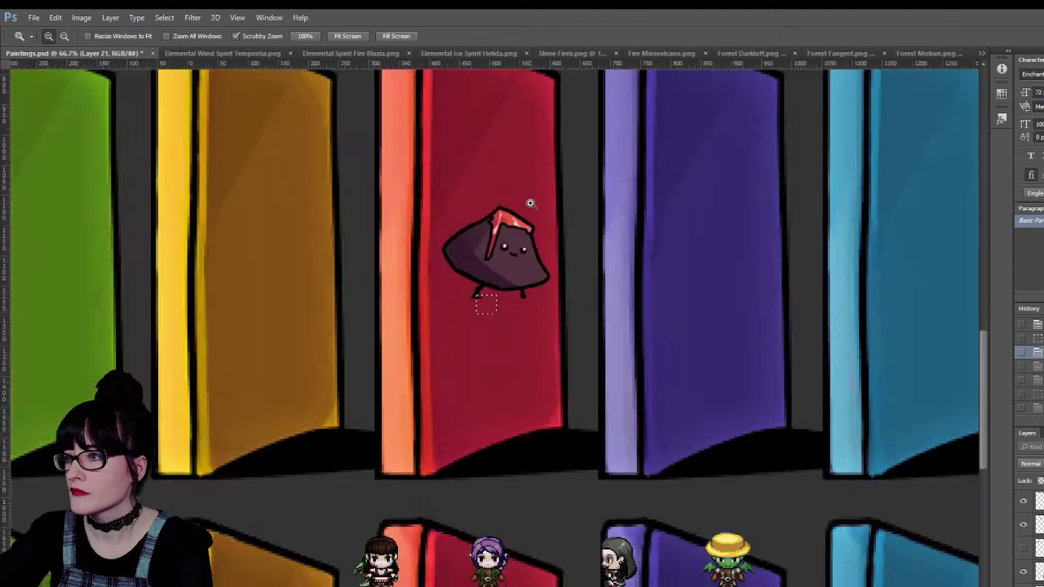
click(528, 208)
click(529, 207)
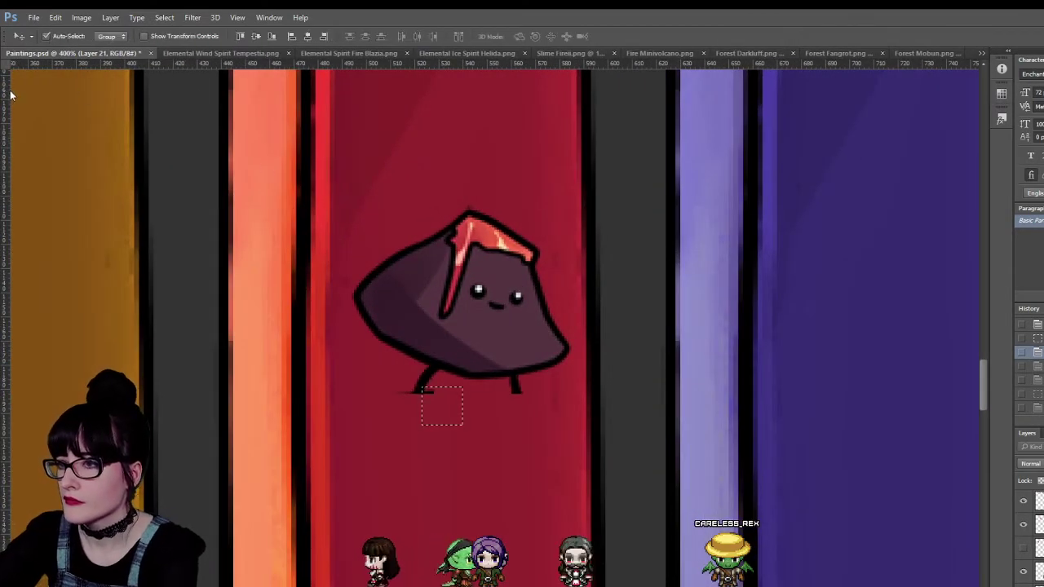
key(m)
drag(444, 415, 446, 418)
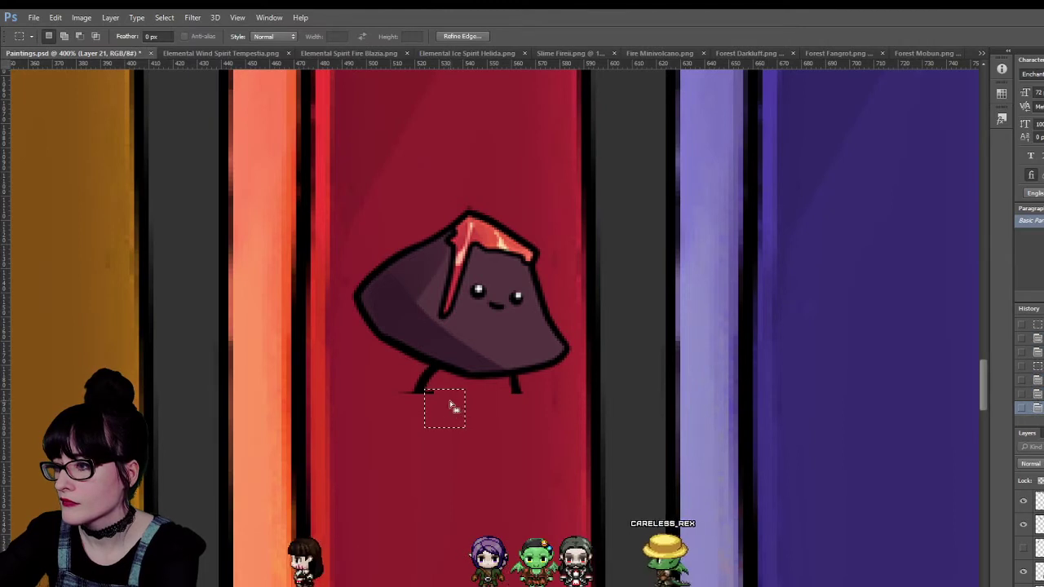
mouse_move(413, 383)
mouse_down()
mouse_move(373, 396)
mouse_move(379, 402)
mouse_up()
key(ctrl+d)
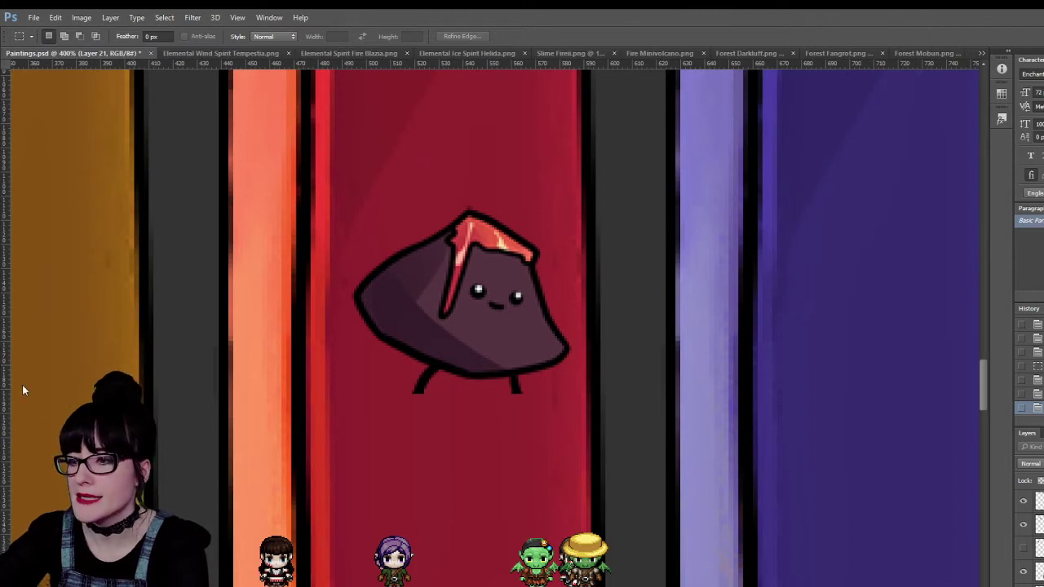
Inspect the trimmed minivolcano up close and review the artwork placed on the red paintings across rows A to D.
key(z)
click(617, 253)
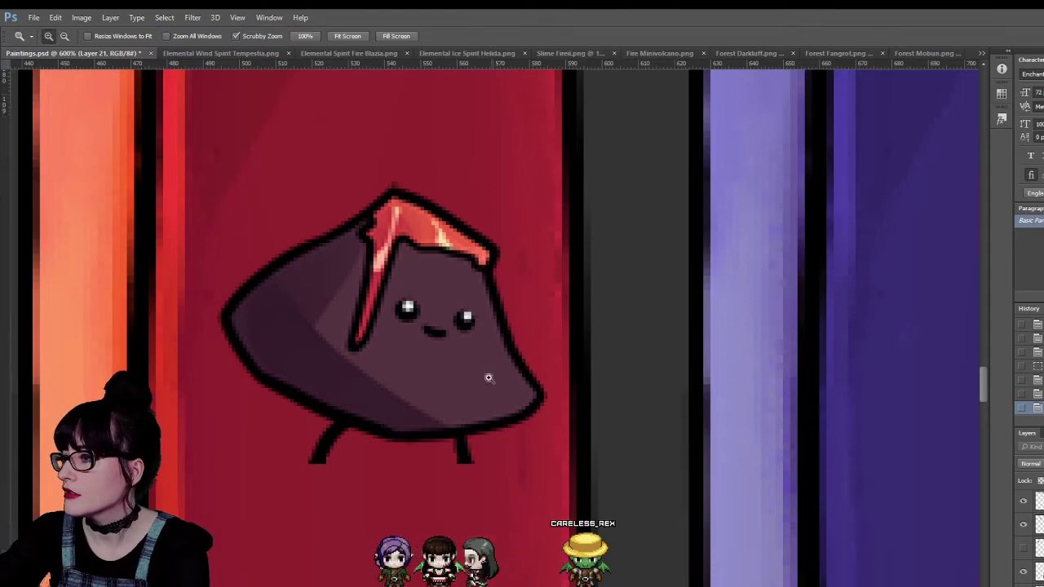
scroll(450, 330, down, 8)
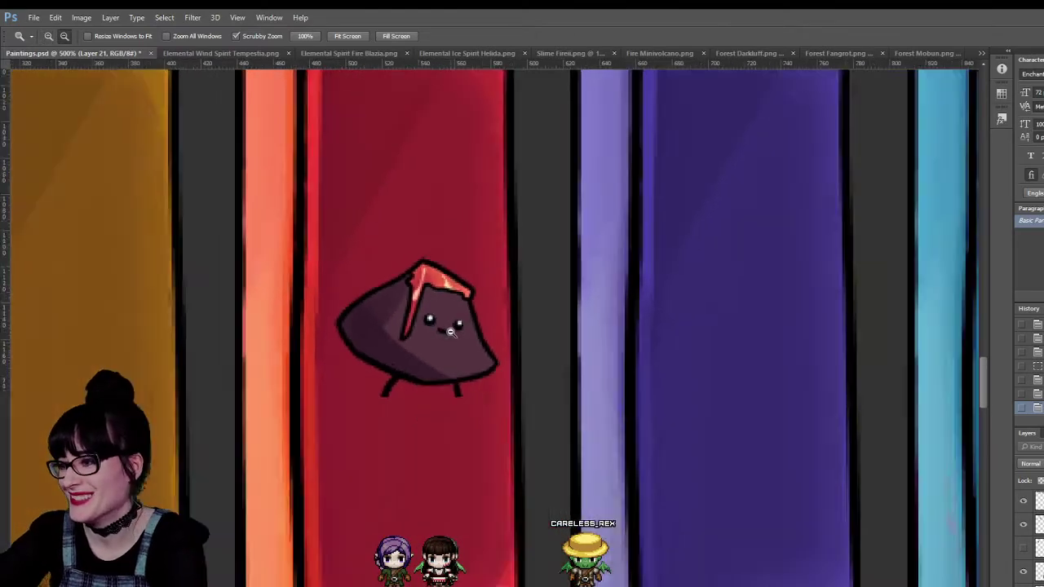
scroll(432, 388, down, 1)
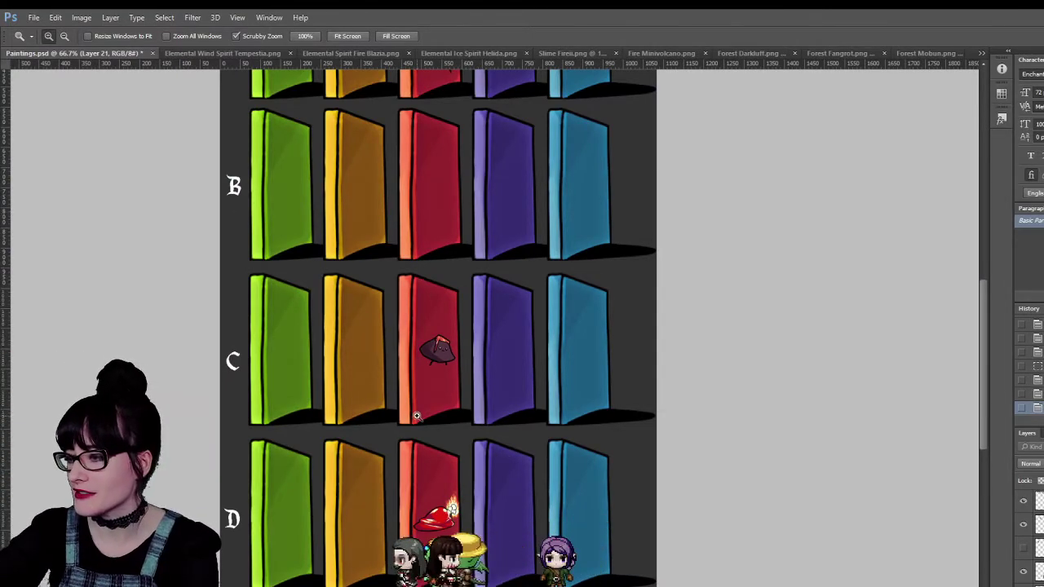
scroll(416, 515, up, 1)
scroll(415, 515, up, 1)
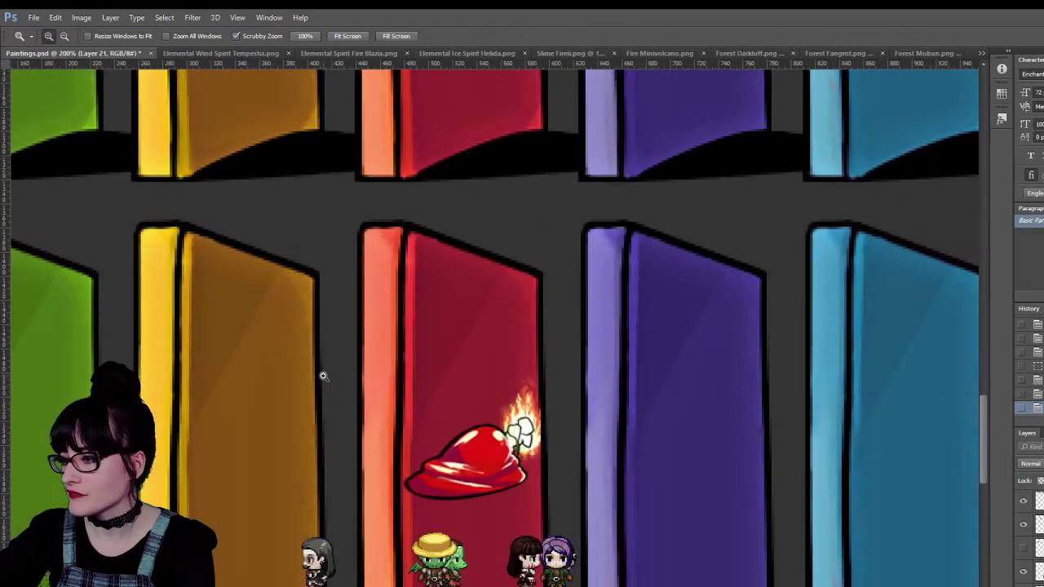
scroll(478, 338, down, 2)
scroll(487, 268, up, 6)
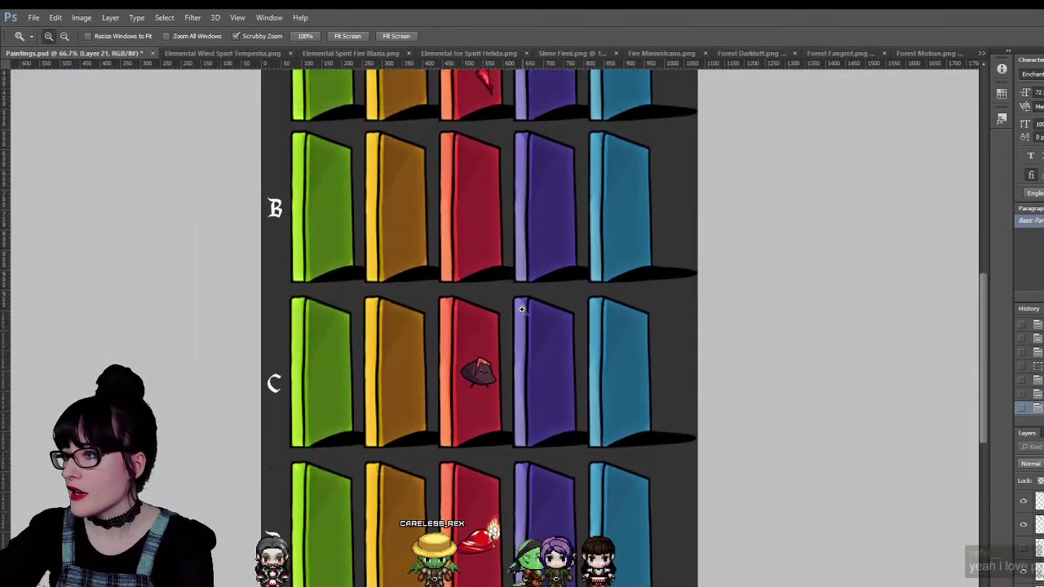
scroll(521, 308, up, 3)
scroll(521, 309, down, 4)
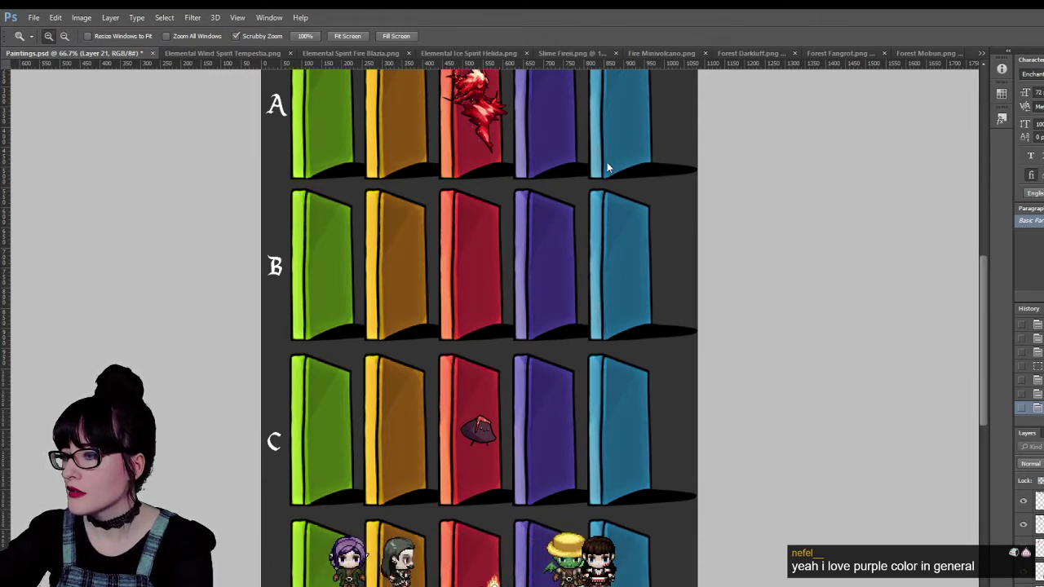
Open Arcane Orb Fire.png, copy the whole image, close it, and paste the orb into Paintings.psd.
double_click(292, 232)
key(ctrl+a)
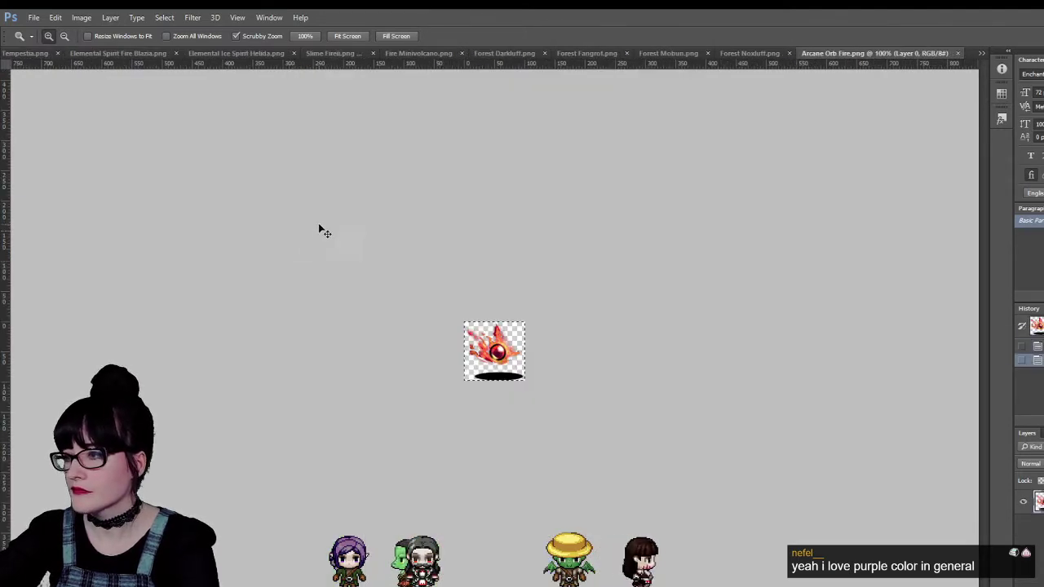
key(ctrl+w)
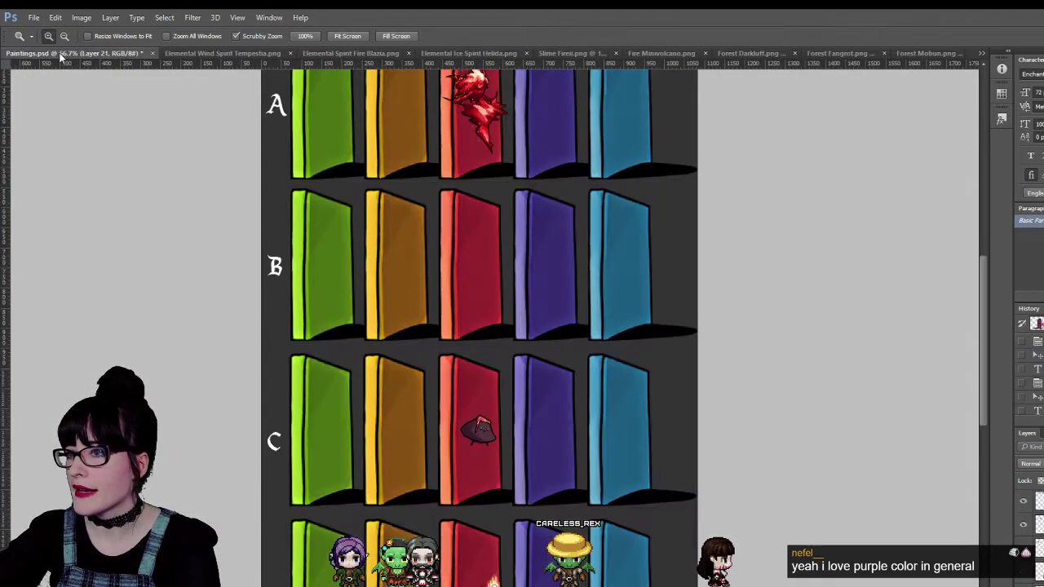
key(ctrl+v)
key(v)
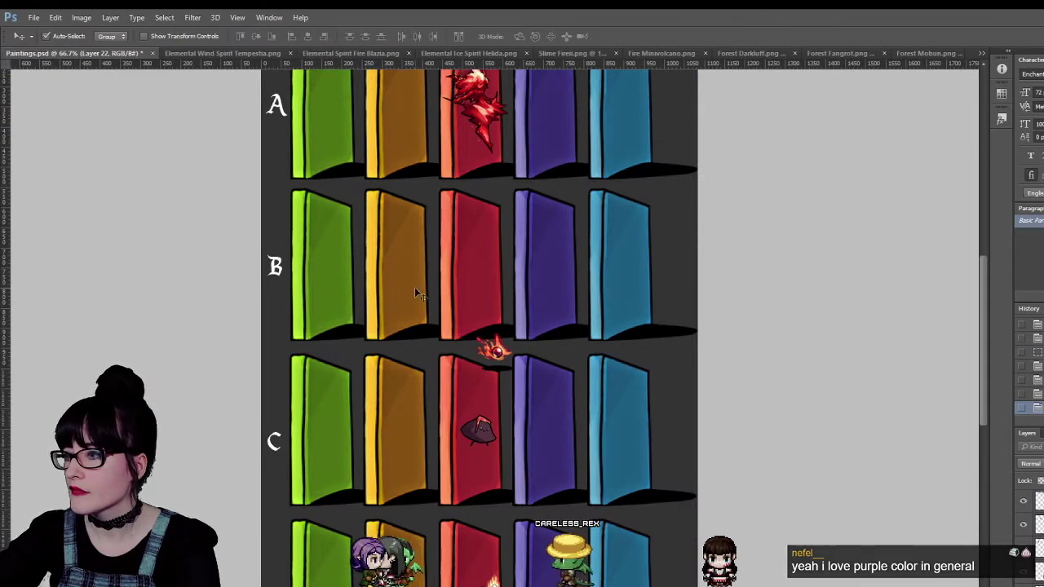
Remove the black shadow under the fire orb and position the orb on row B's red painting.
drag(494, 337, 516, 303)
key(m)
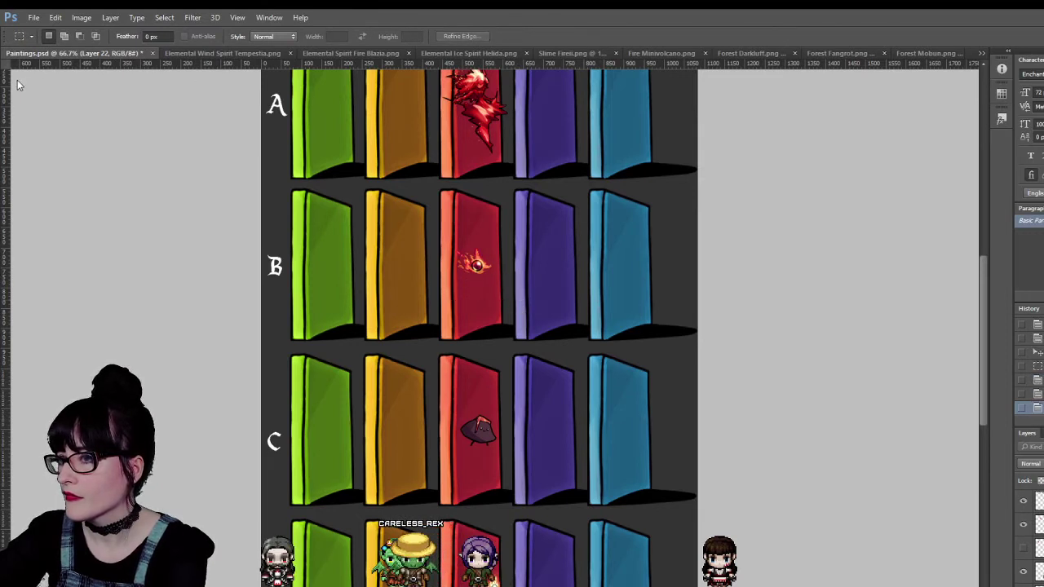
key(v)
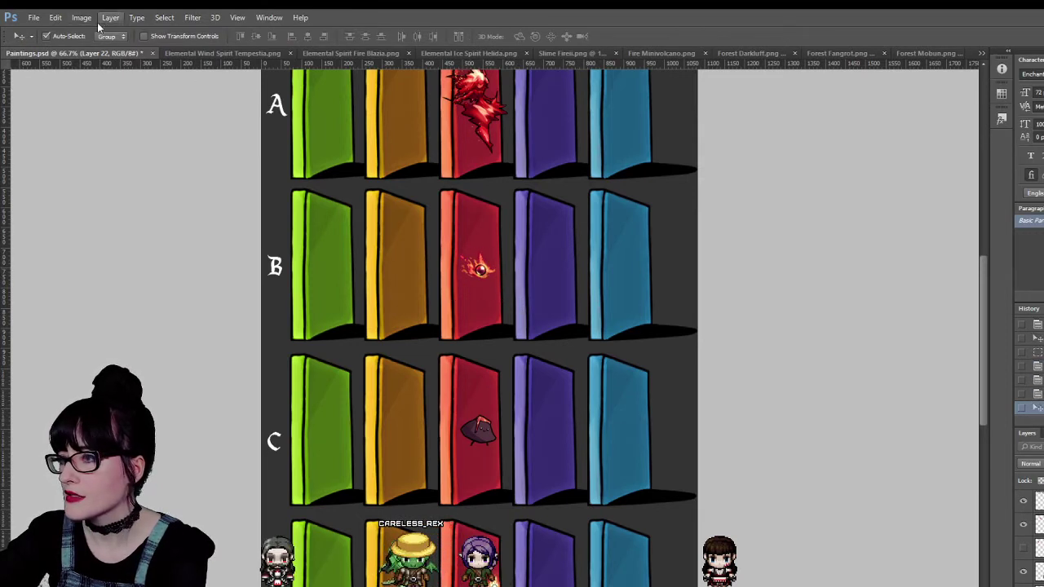
Scale the fire orb on row B's red painting proportionally to 120% and apply the transformation.
key(ctrl+t)
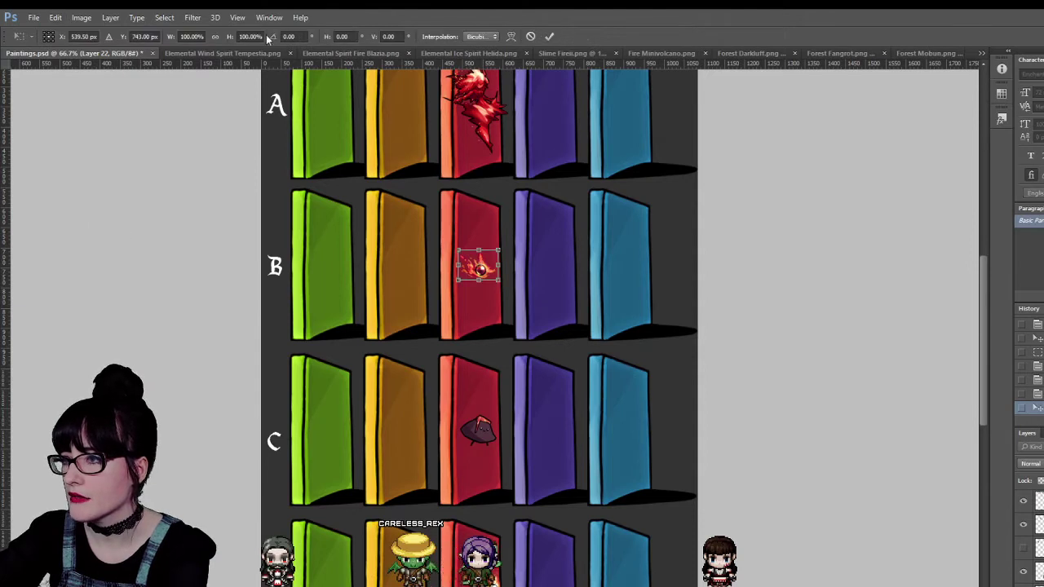
click(192, 36)
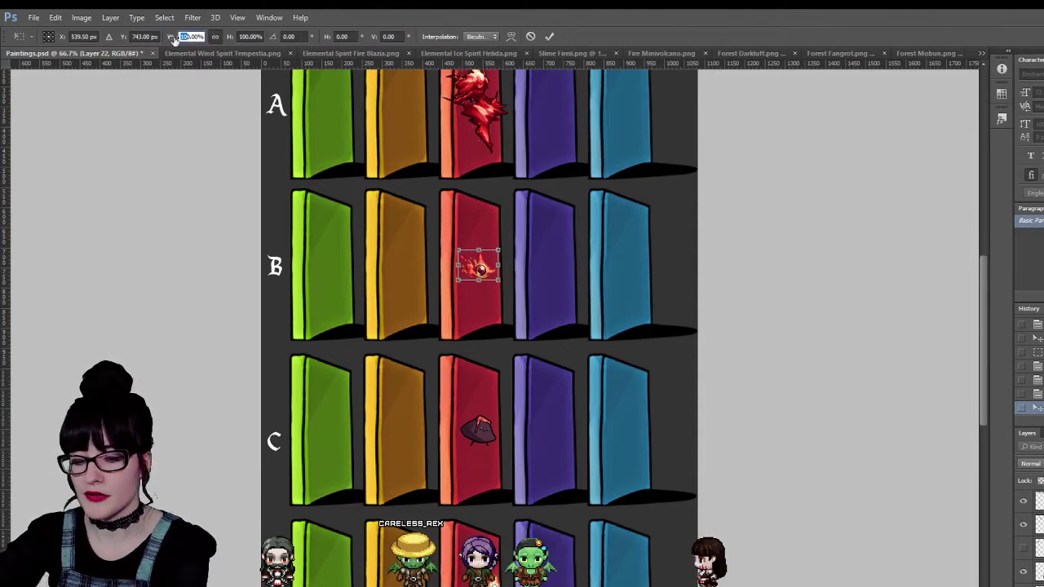
text(120)
key(Return)
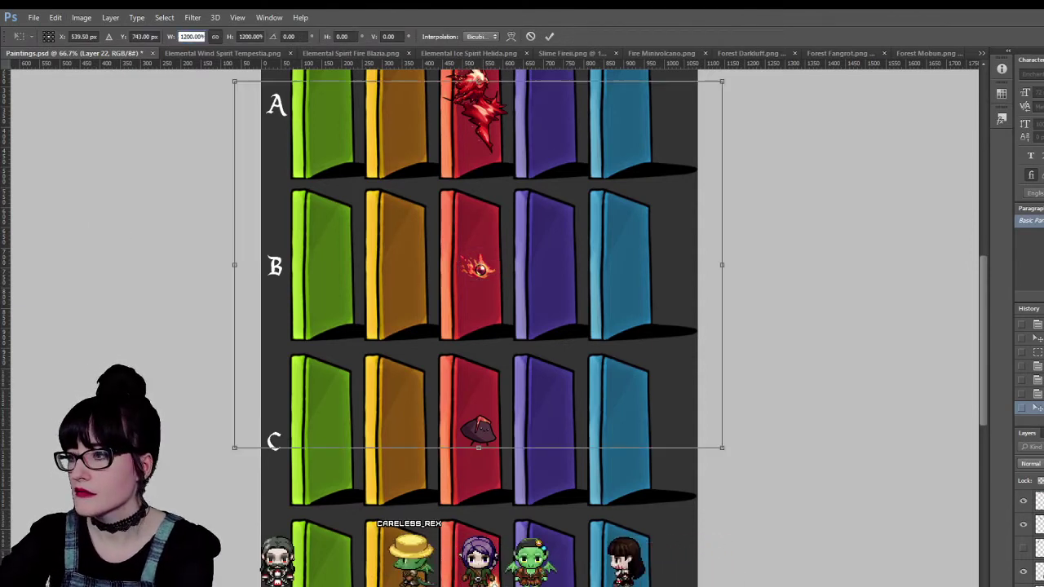
key(Return)
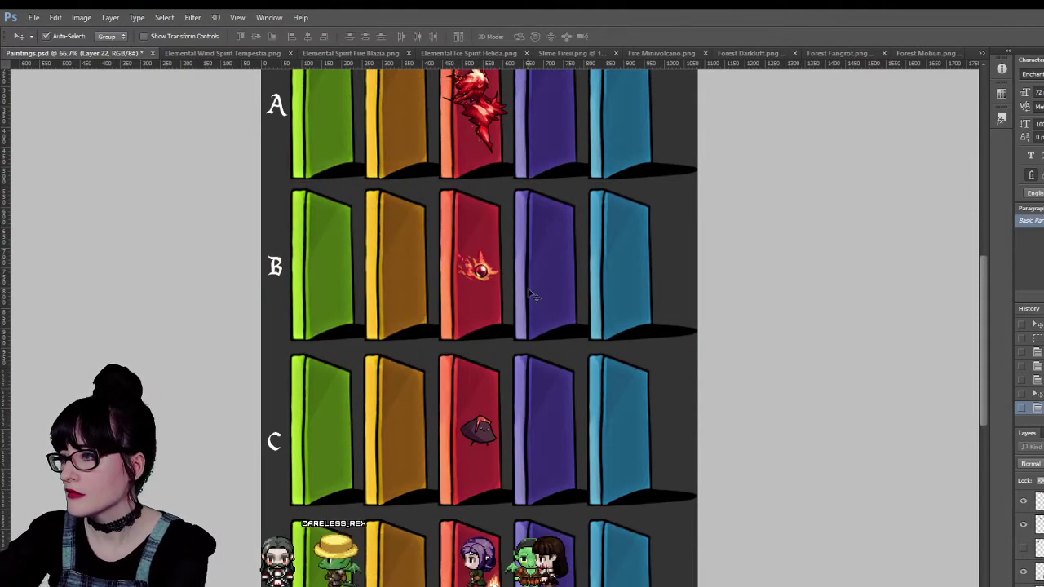
Swap the two artworks on the red paintings so the minivolcano sits in row B and the fire orb in row C.
scroll(570, 261, down, 2)
scroll(537, 291, up, 3)
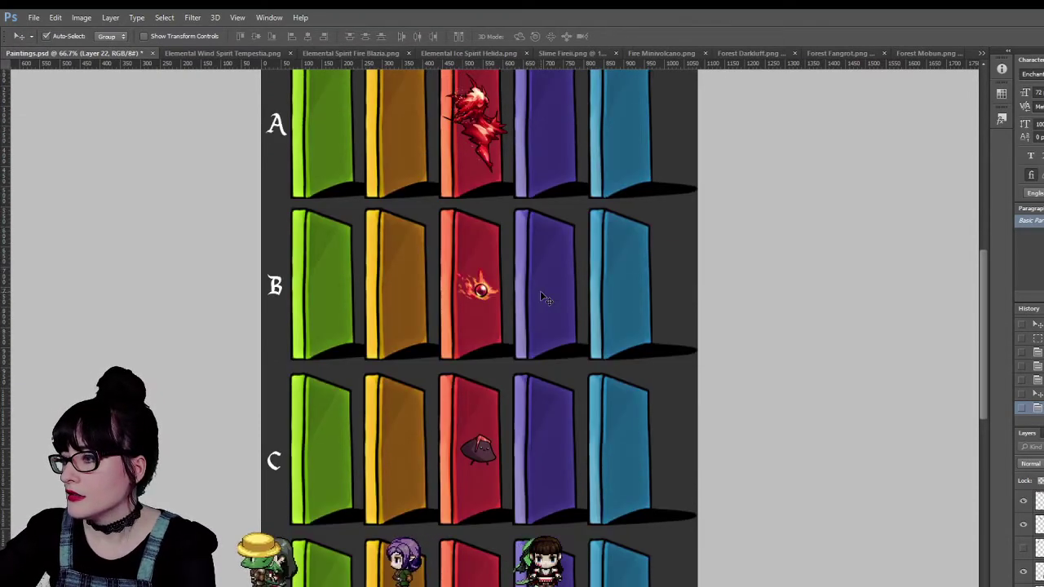
scroll(541, 292, down, 1)
scroll(505, 342, up, 1)
drag(478, 445, 506, 327)
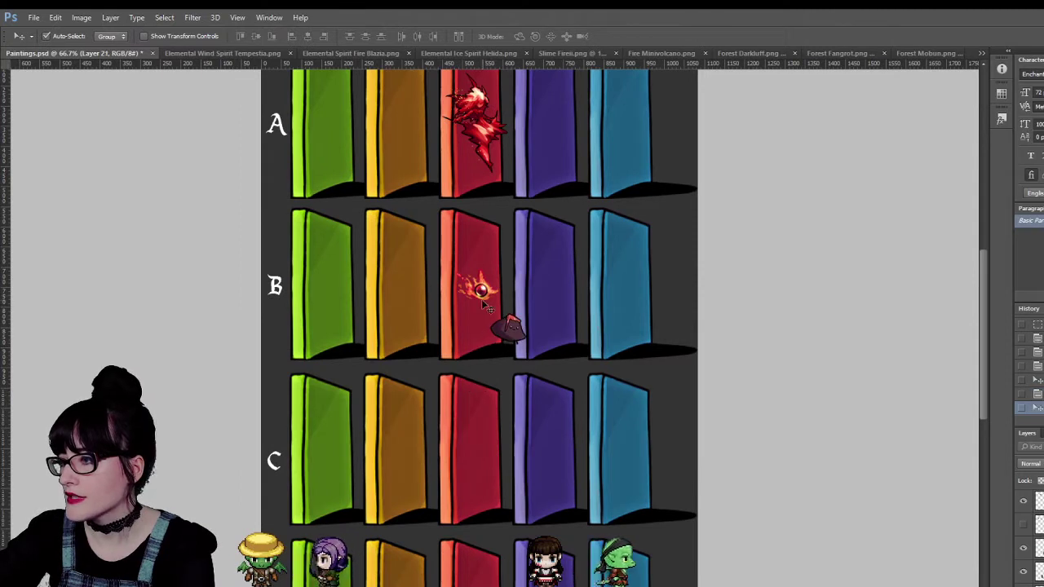
drag(478, 290, 479, 471)
drag(515, 334, 485, 283)
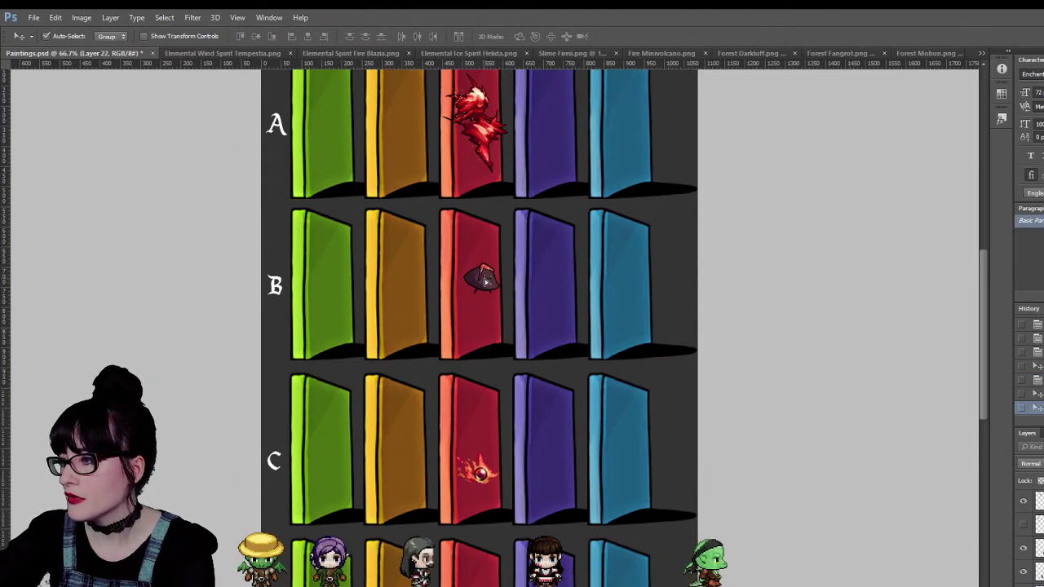
Move the fire orb from row C's red painting to row D's, and place the red fire slime on row C's red painting.
scroll(487, 313, down, 1)
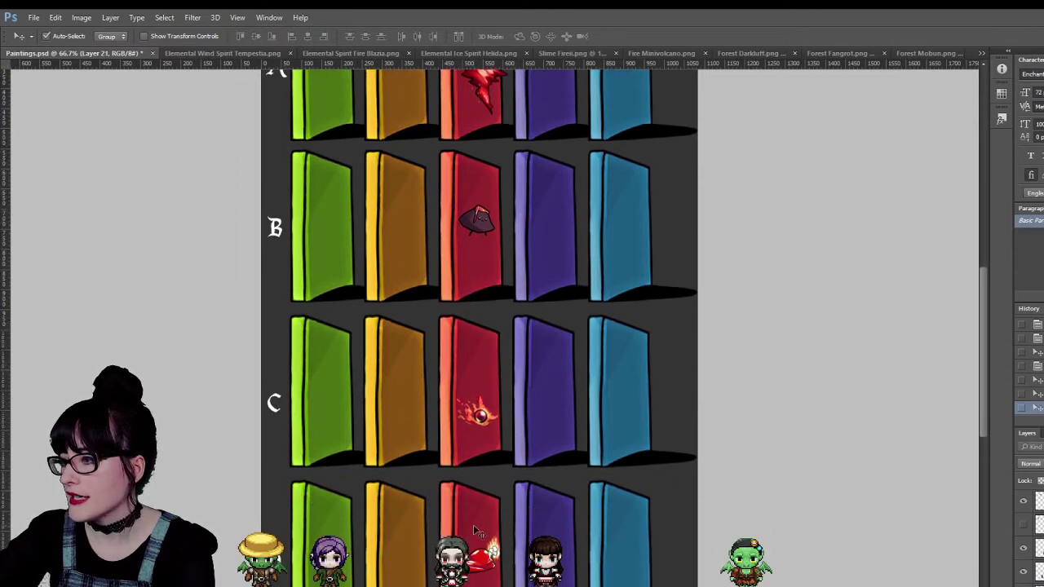
drag(481, 418, 483, 572)
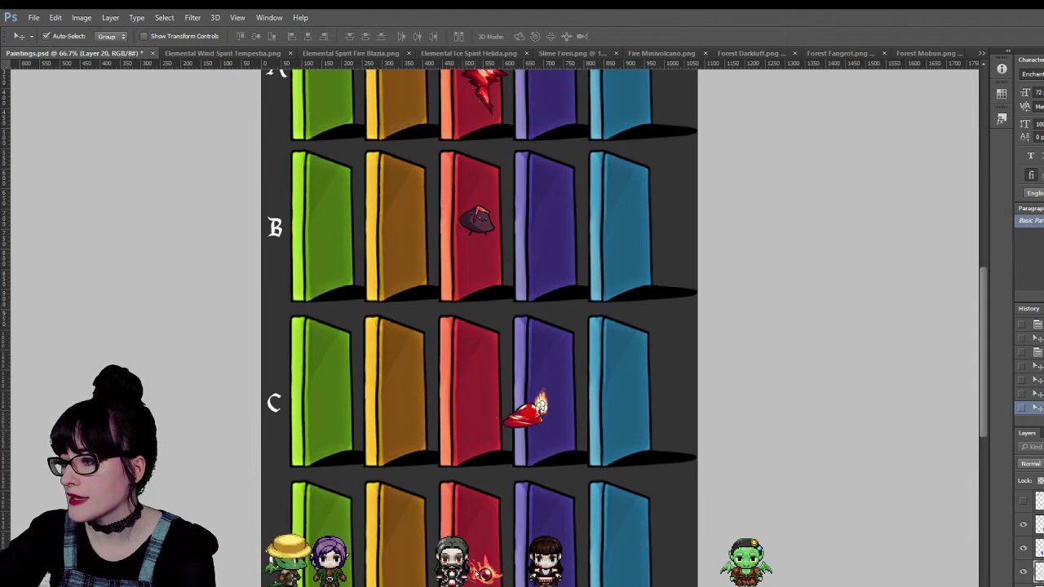
drag(530, 436, 481, 416)
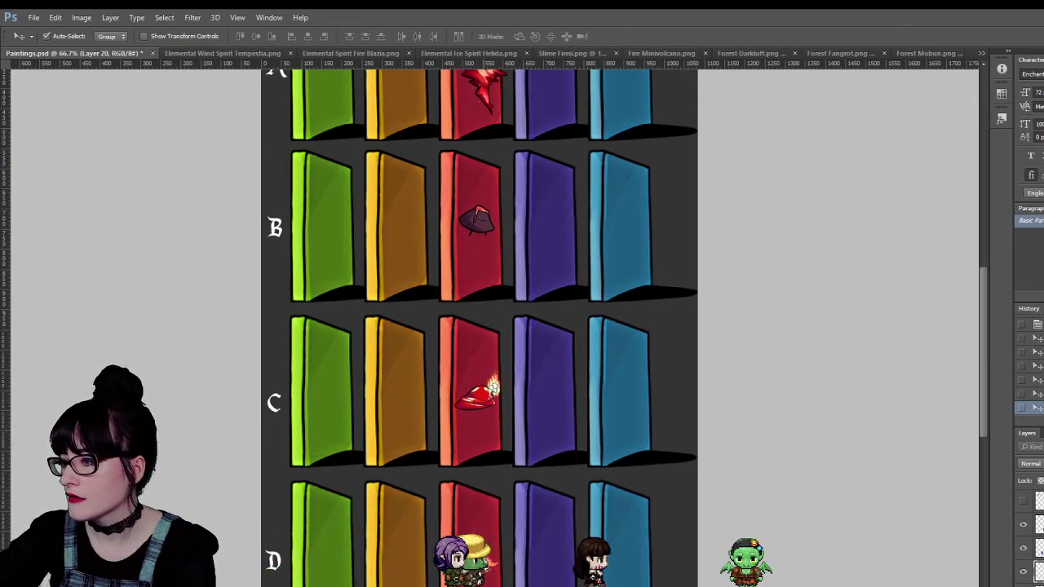
scroll(538, 392, up, 3)
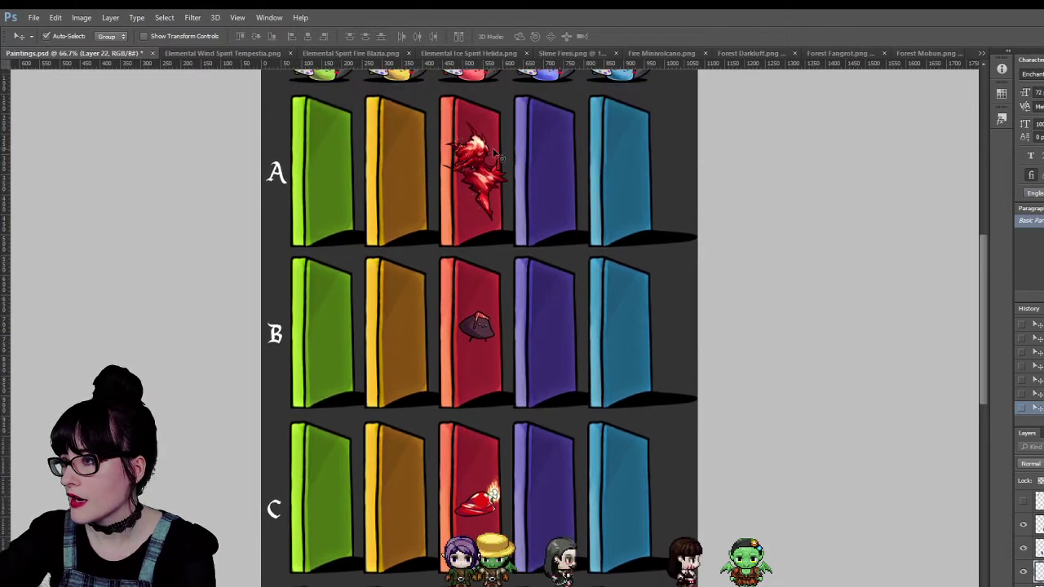
click(493, 155)
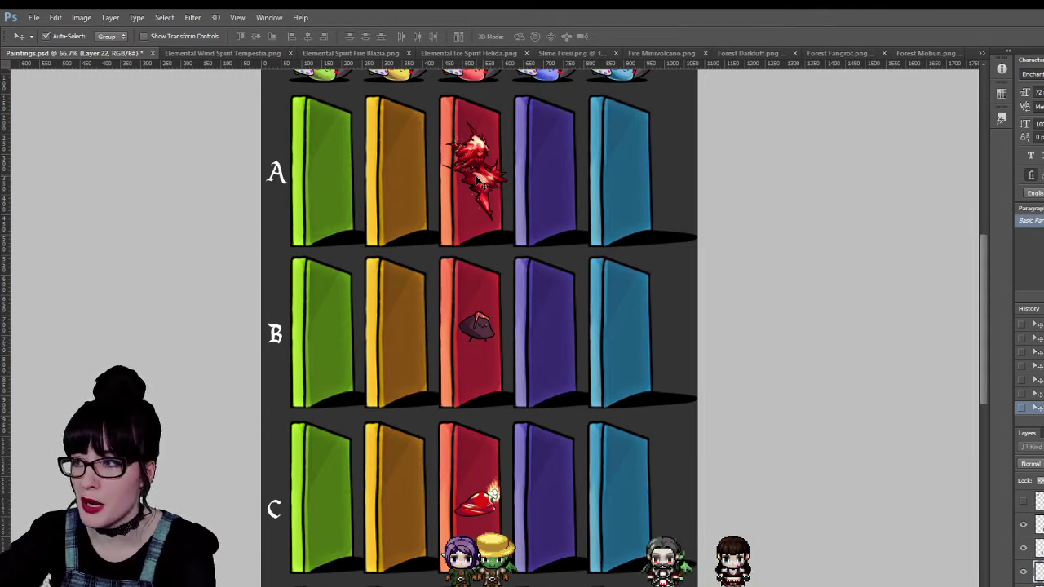
scroll(517, 248, down, 2)
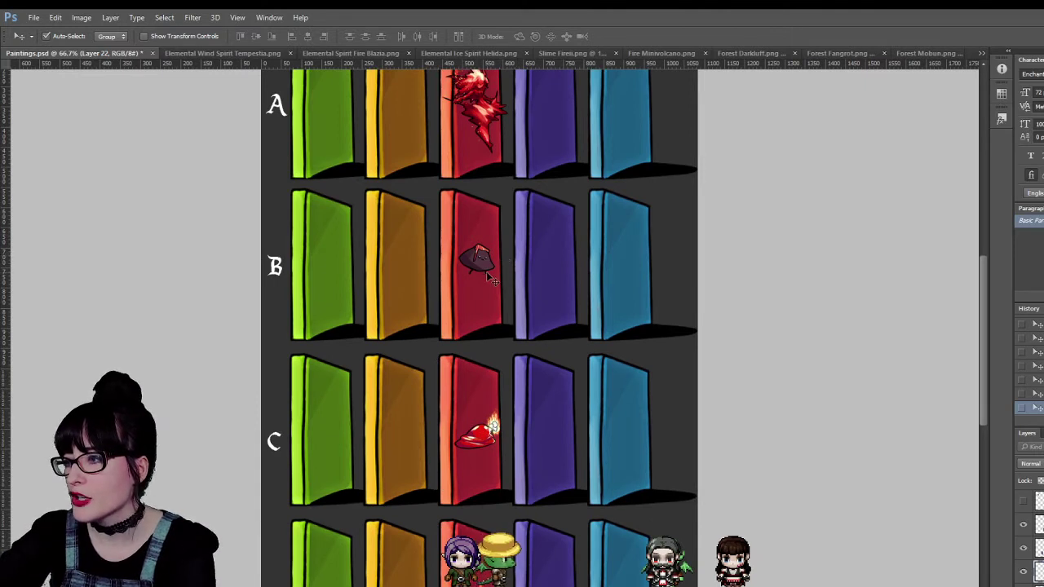
scroll(610, 287, down, 2)
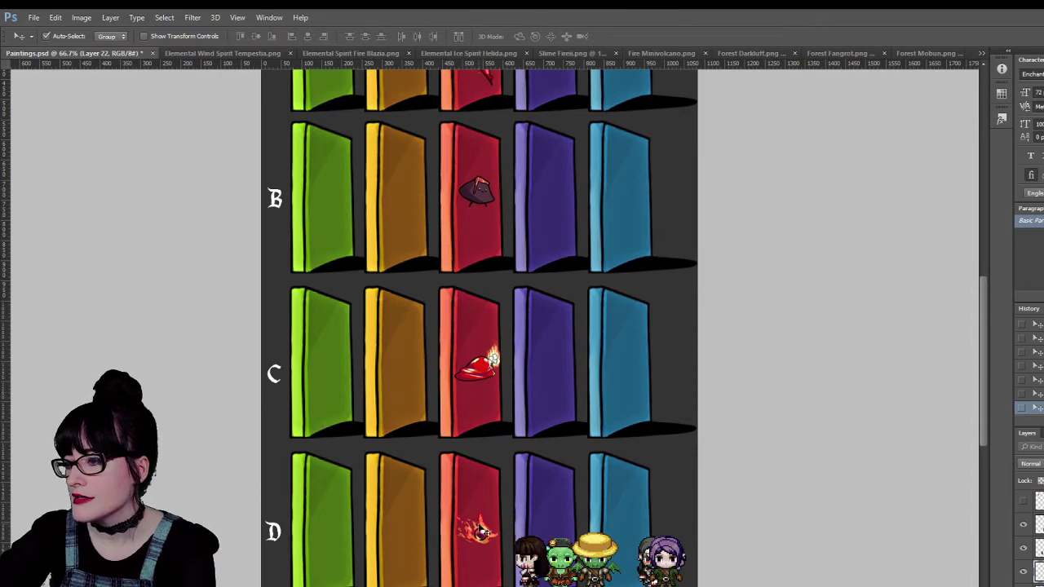
scroll(529, 358, up, 5)
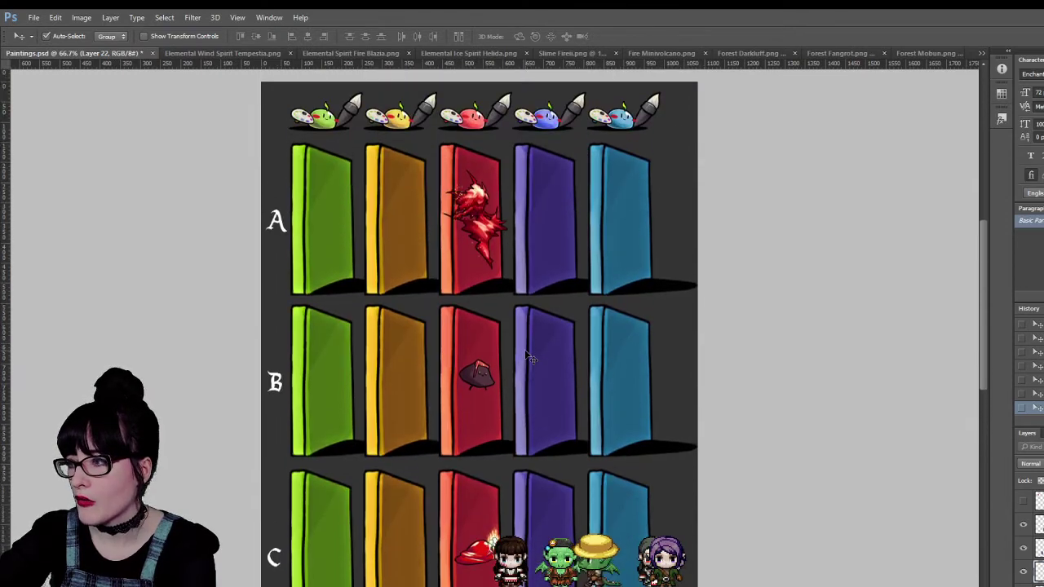
scroll(405, 206, down, 4)
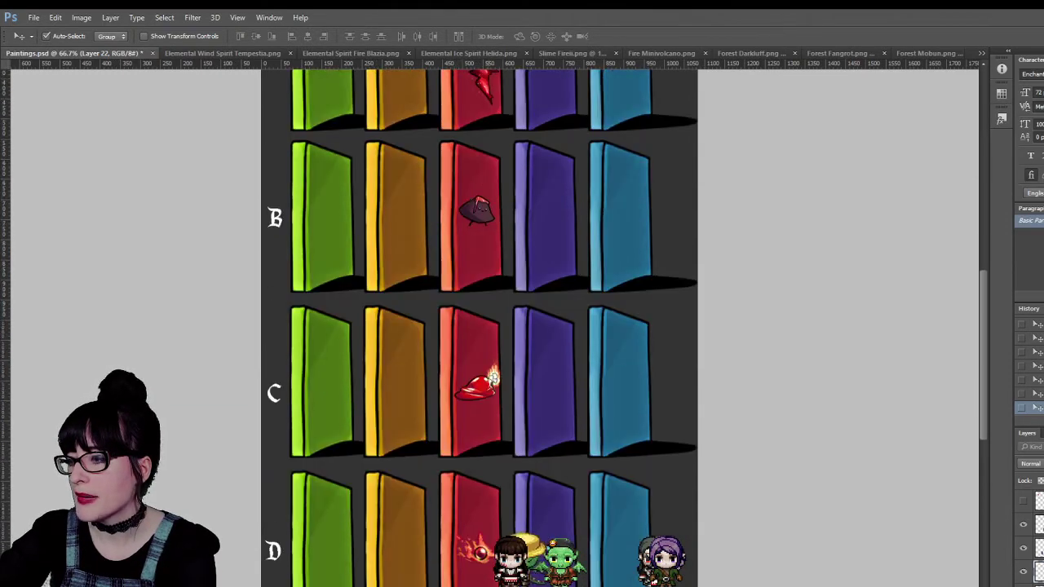
Trim the fire spirit's parts that overhang both sides of row A's red painting face, and clear the selection.
scroll(554, 251, up, 4)
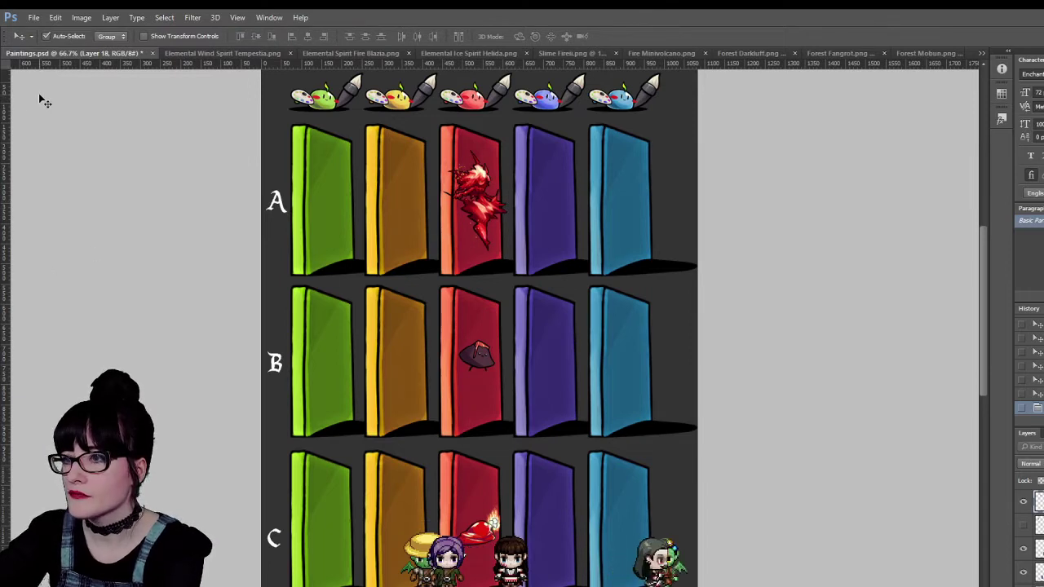
key(m)
drag(537, 238, 538, 238)
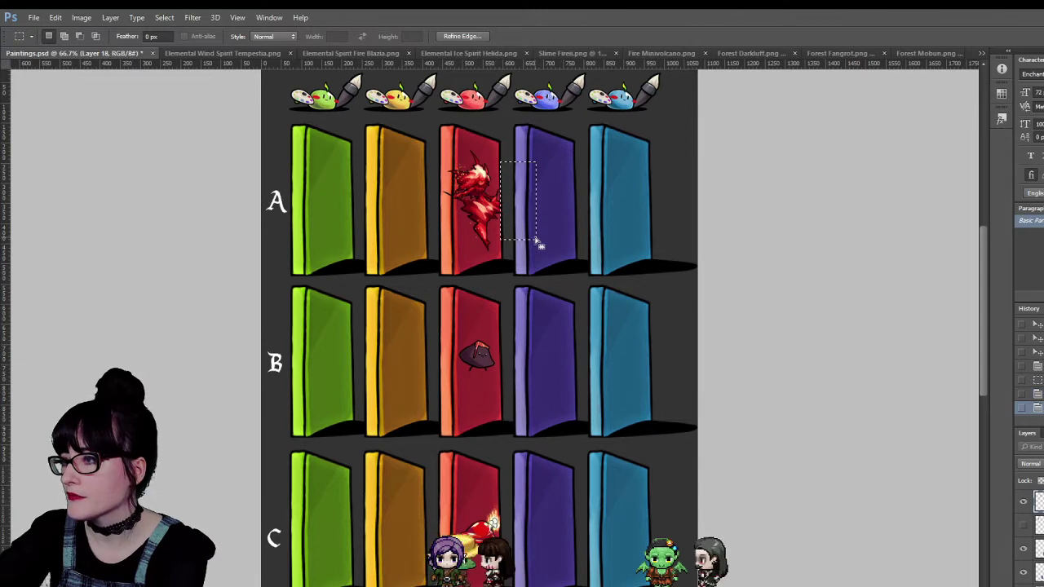
drag(448, 172, 417, 214)
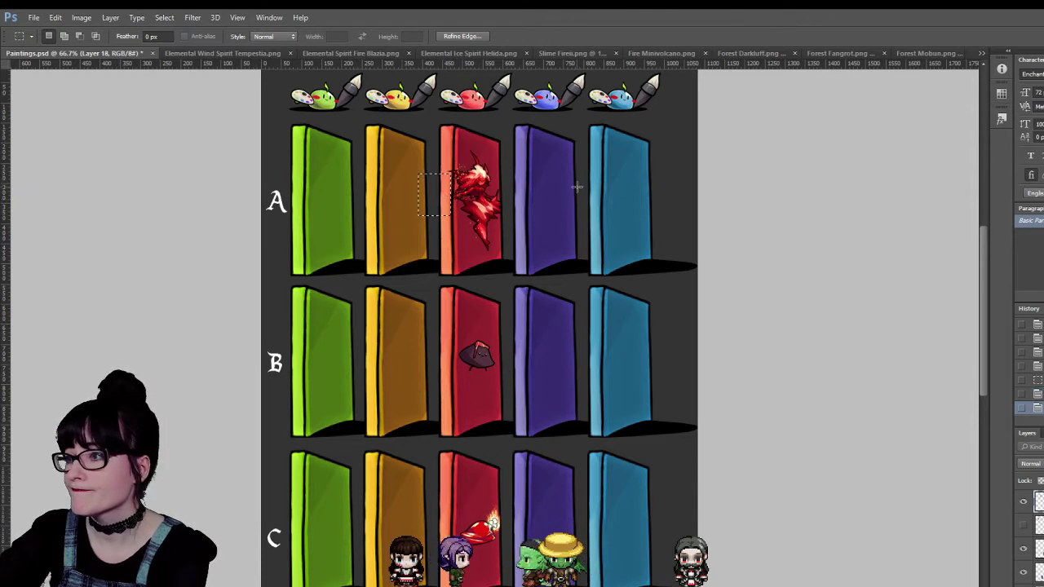
click(358, 156)
Trim the part of the fire slime's flame that sticks out beyond row C's red painting, and clear the selection.
scroll(358, 150, down, 1)
scroll(358, 151, down, 2)
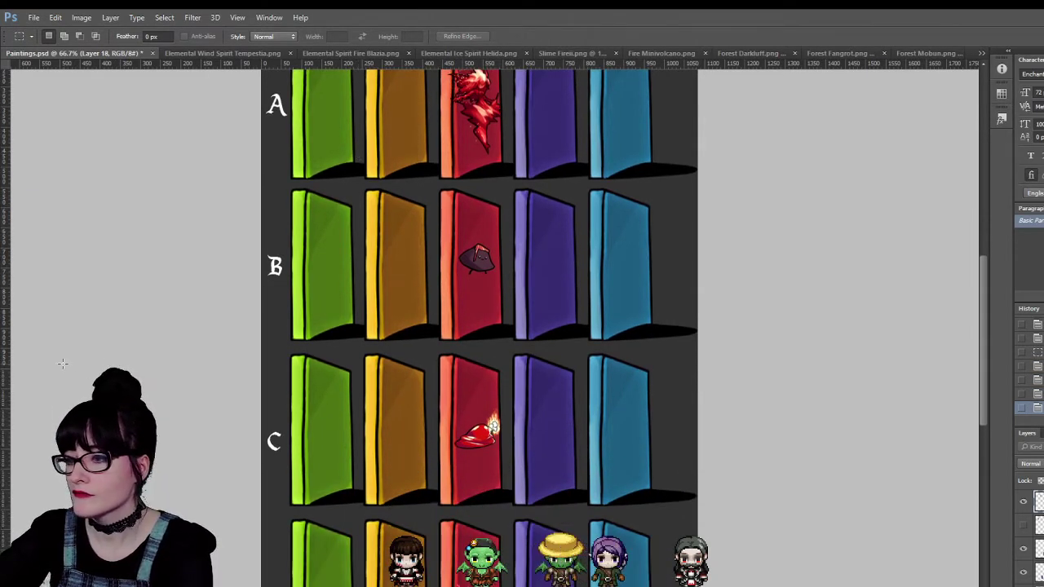
key(z)
click(405, 341)
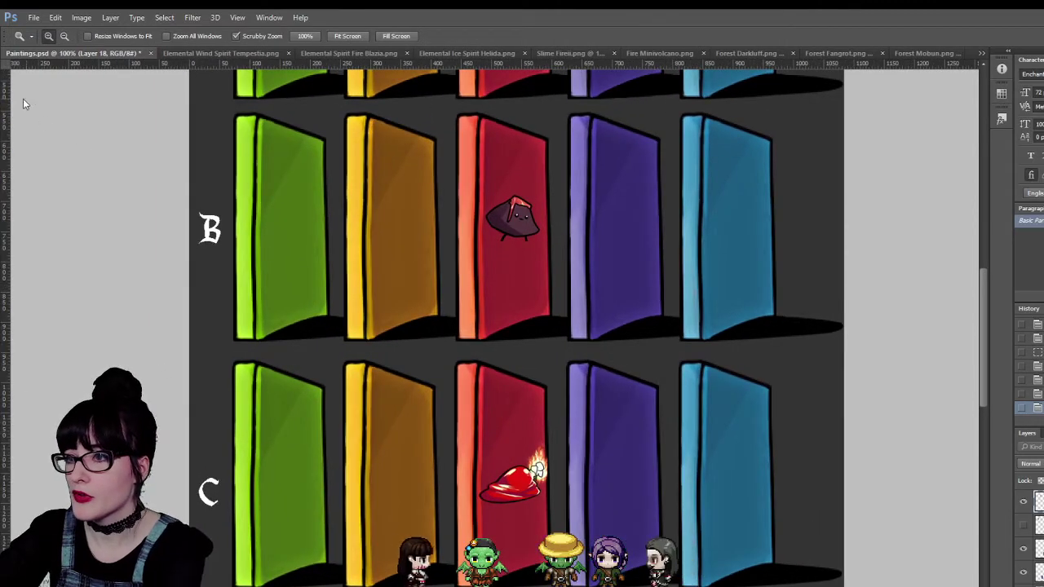
key(m)
drag(572, 494, 572, 497)
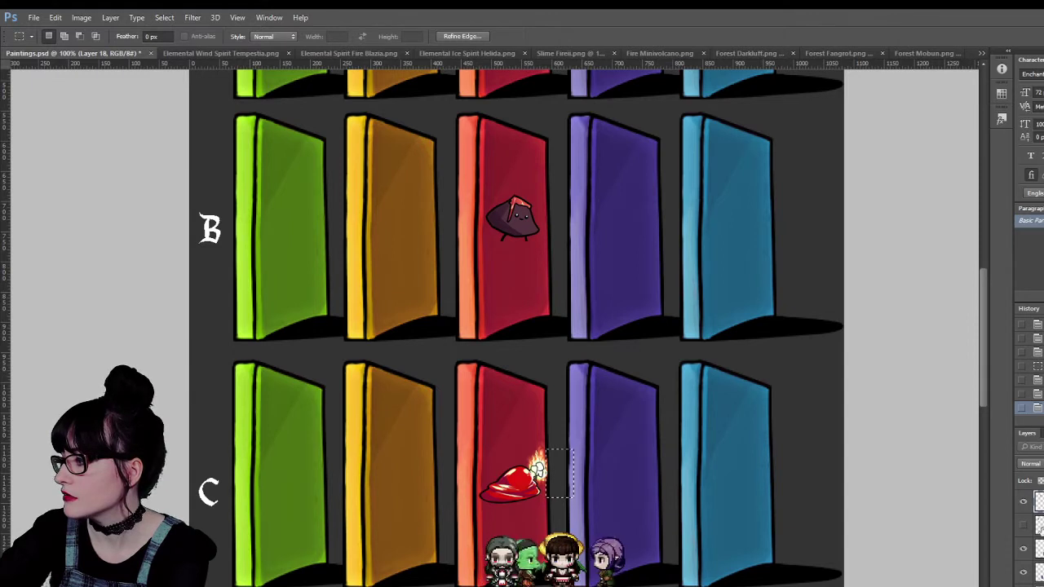
key(v)
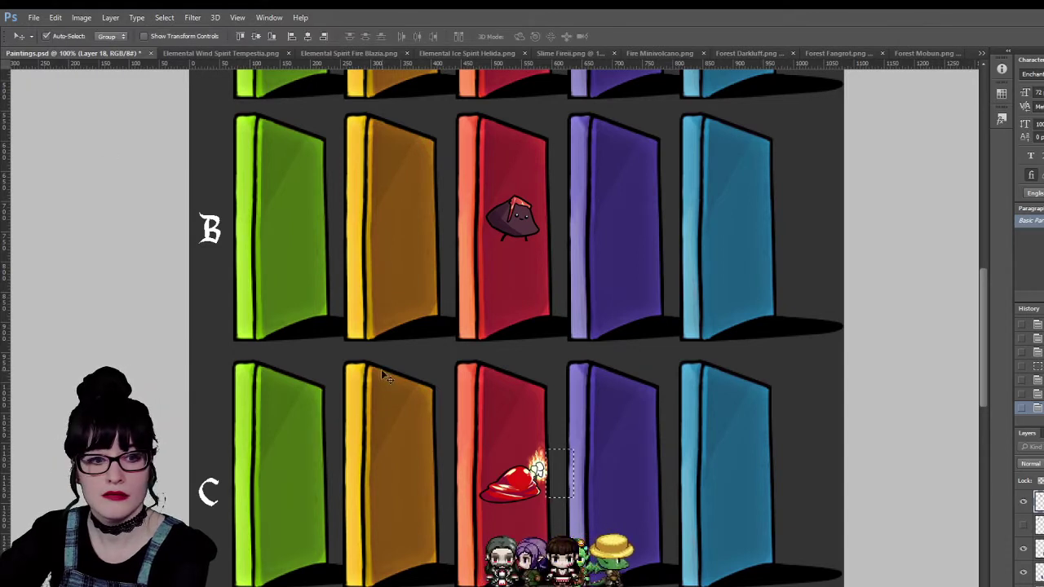
click(526, 488)
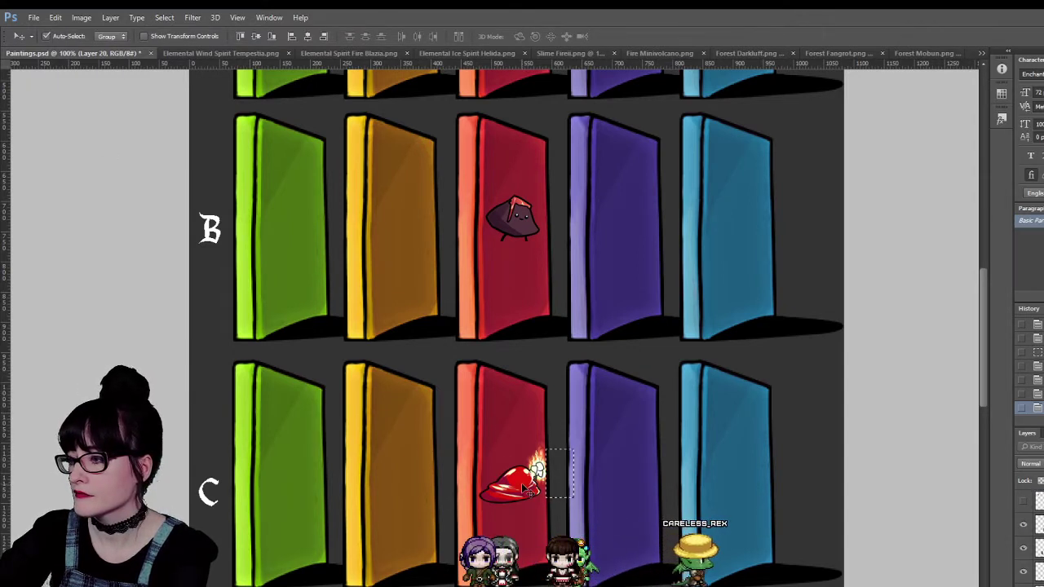
key(m)
click(369, 292)
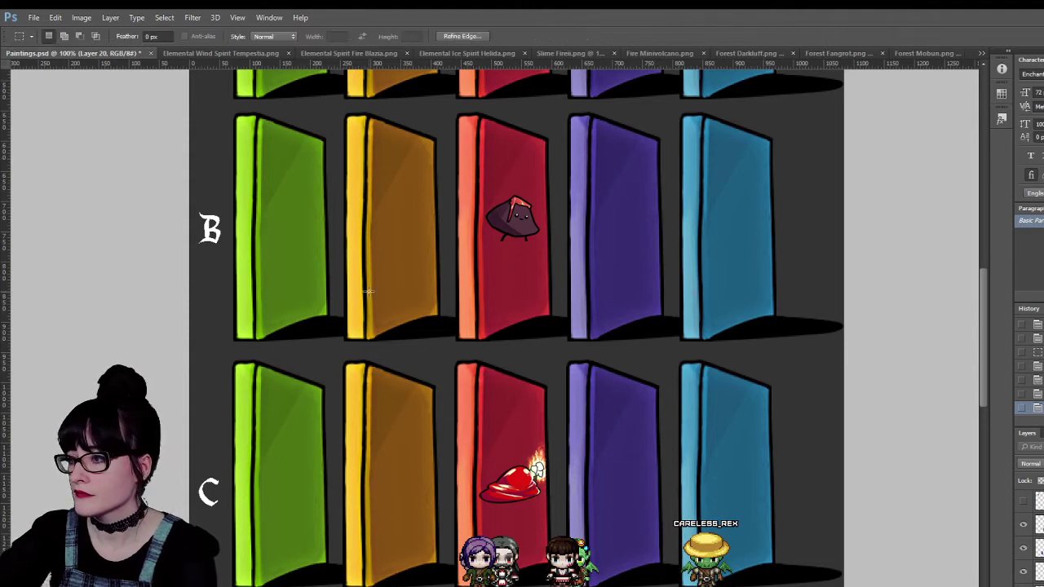
Trim the remaining fire spirit spikes that overlap the light spine of row A's red painting.
key(z)
alt+click(499, 314)
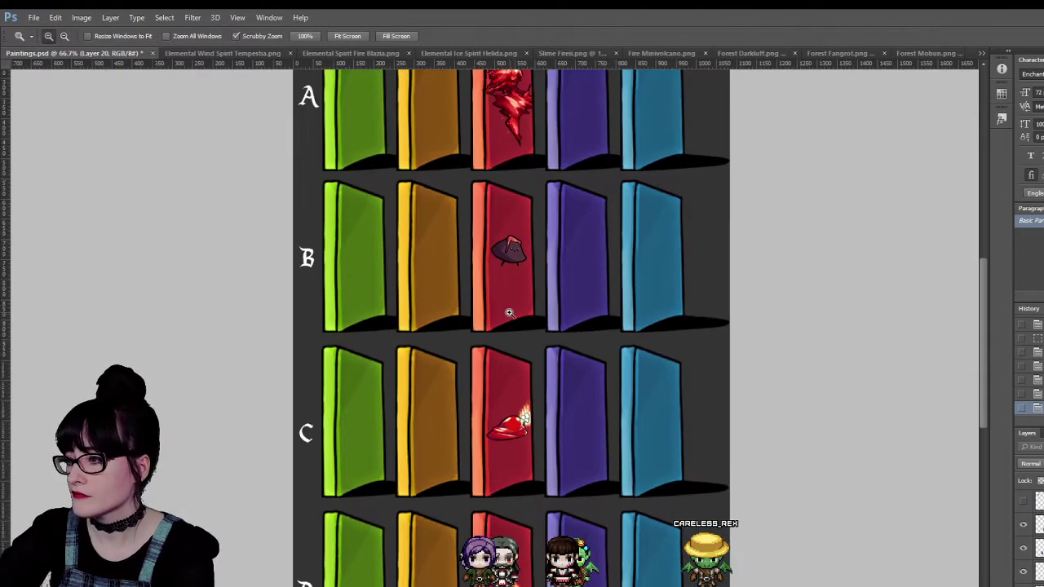
scroll(513, 314, down, 2)
scroll(528, 313, up, 3)
scroll(527, 313, up, 3)
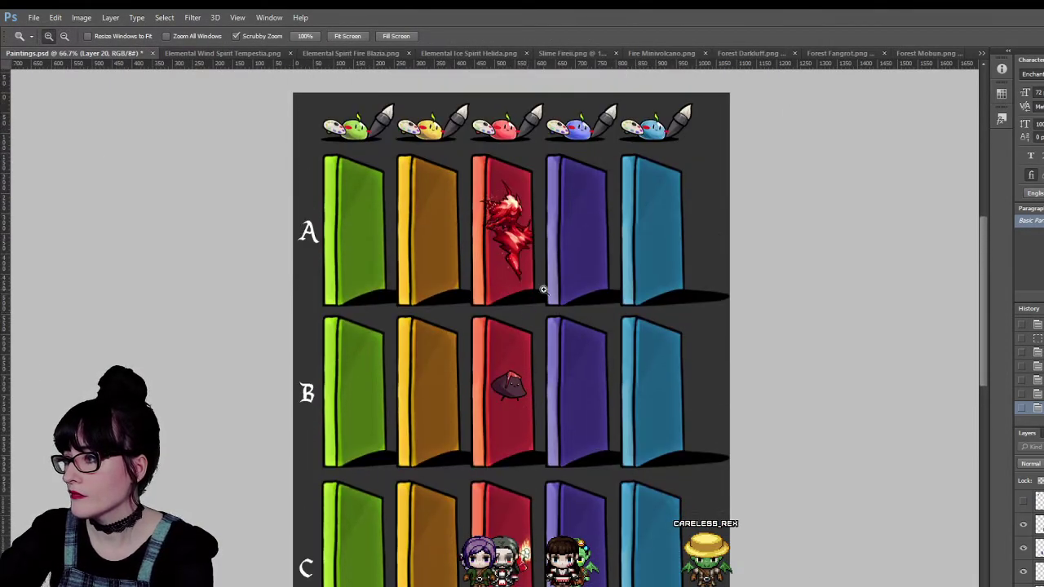
click(526, 247)
click(526, 247)
key(v)
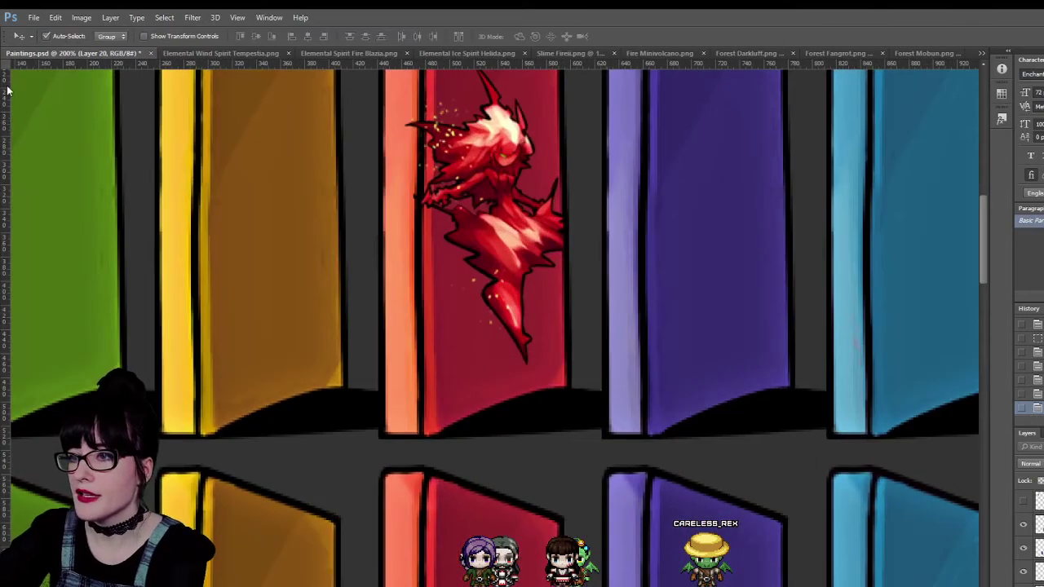
key(m)
scroll(490, 244, up, 1)
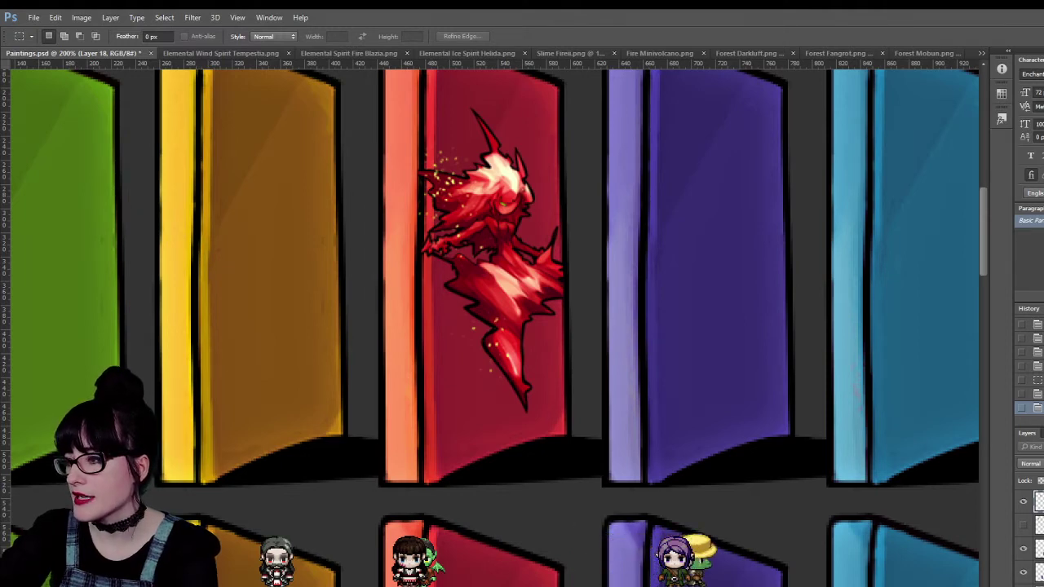
Review the placement and fit of the fire monster artworks on the red paintings across rows A to D.
key(z)
alt+click(304, 330)
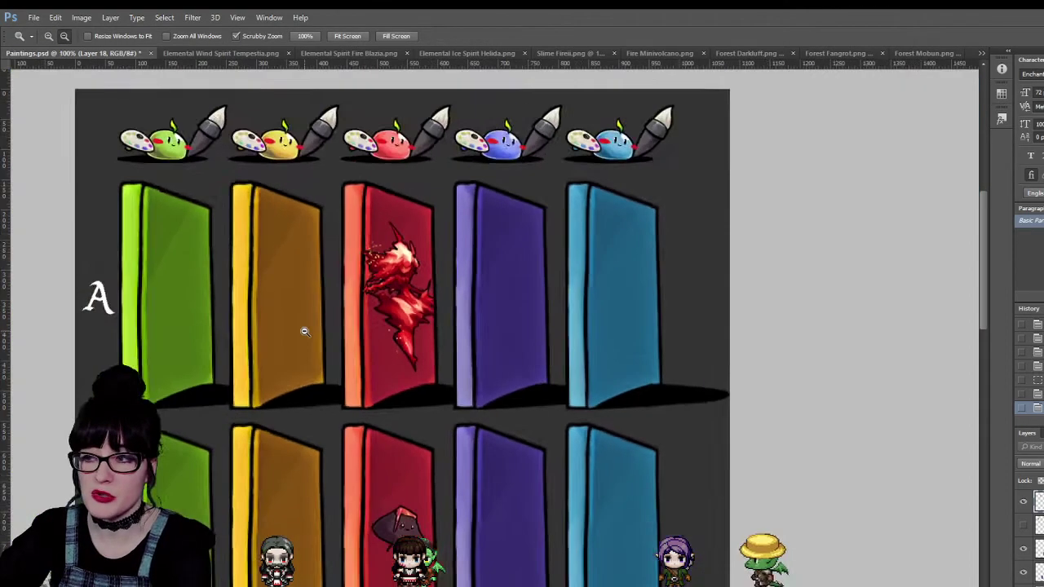
alt+click(307, 327)
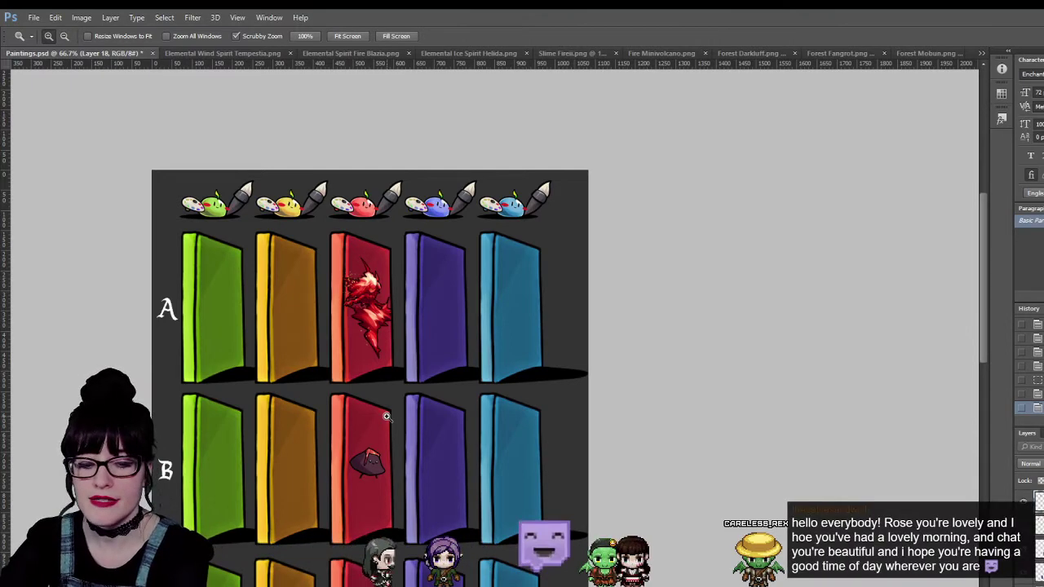
scroll(387, 417, down, 2)
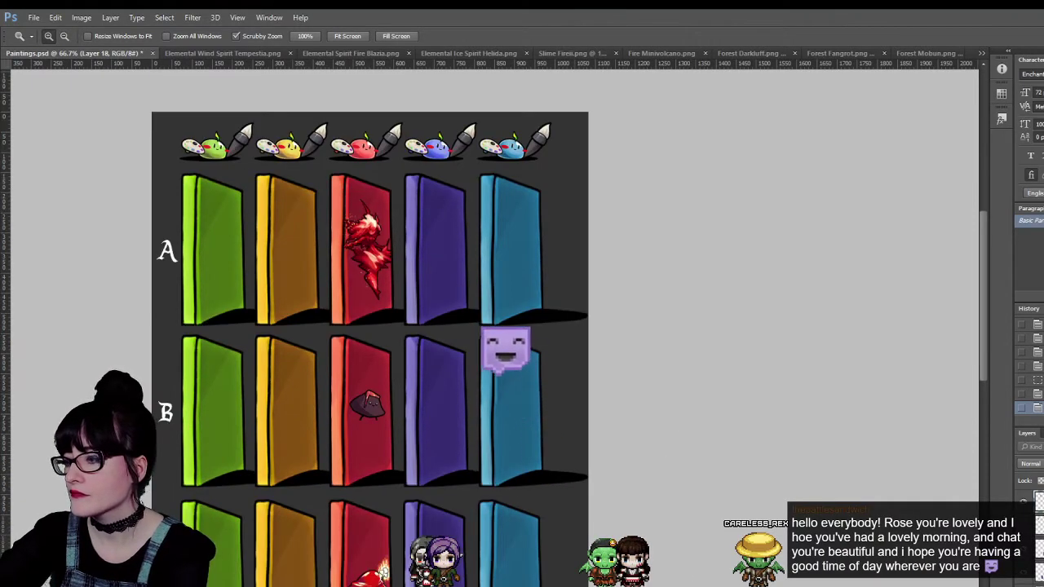
scroll(481, 297, left, 5)
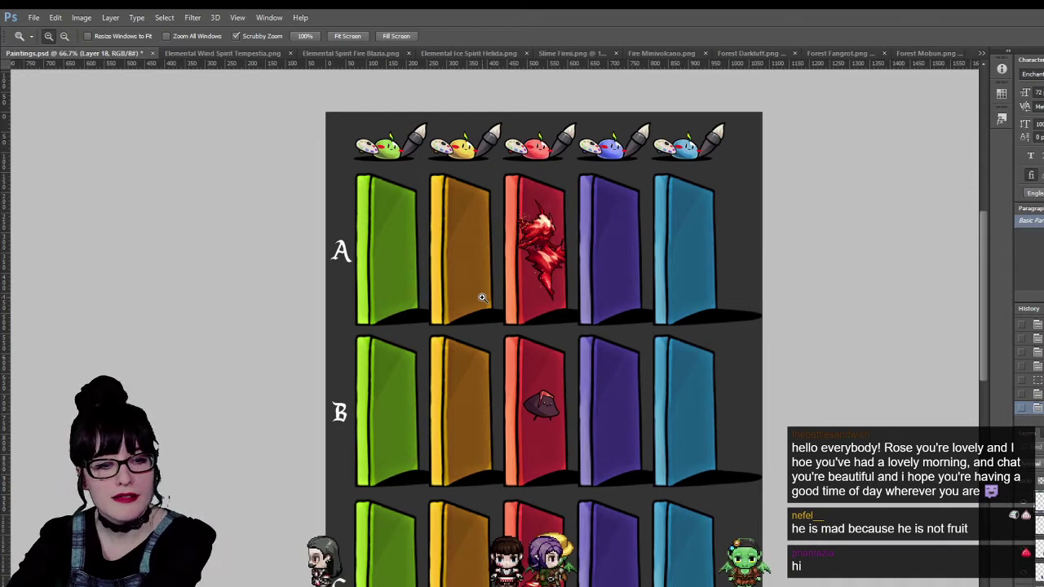
scroll(482, 297, down, 3)
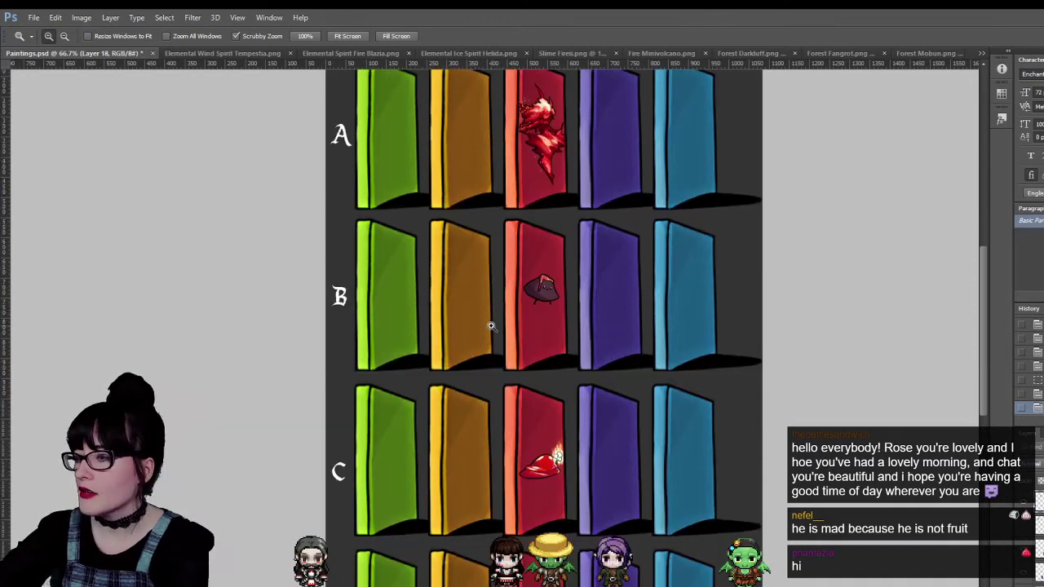
scroll(490, 307, up, 4)
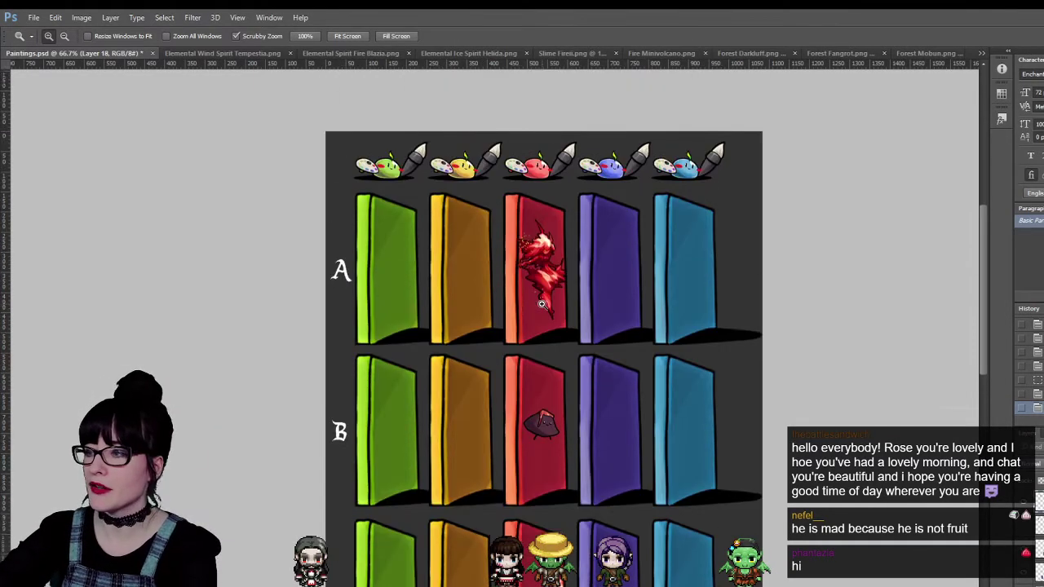
scroll(522, 314, down, 6)
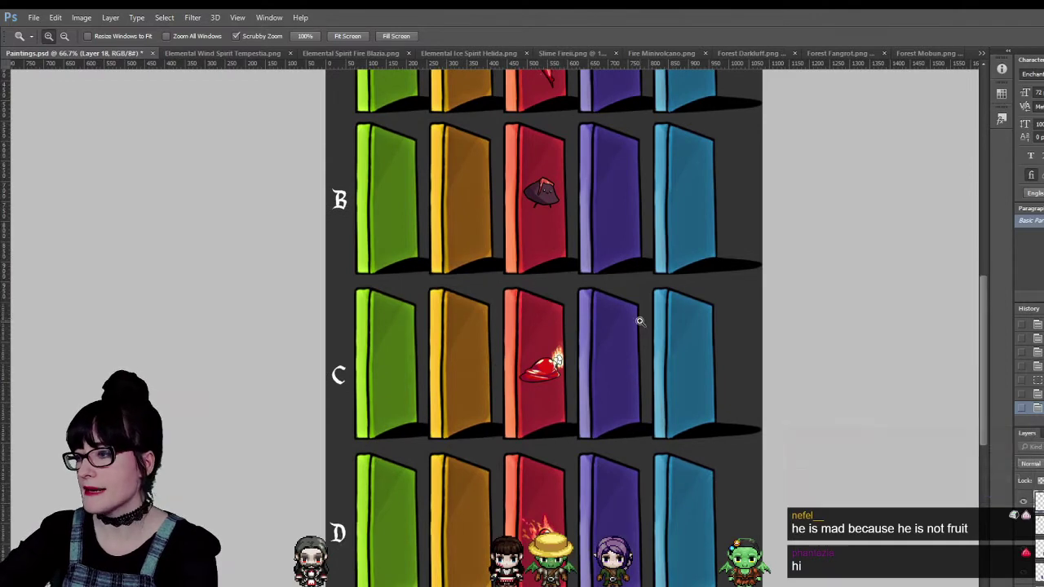
scroll(611, 529, up, 6)
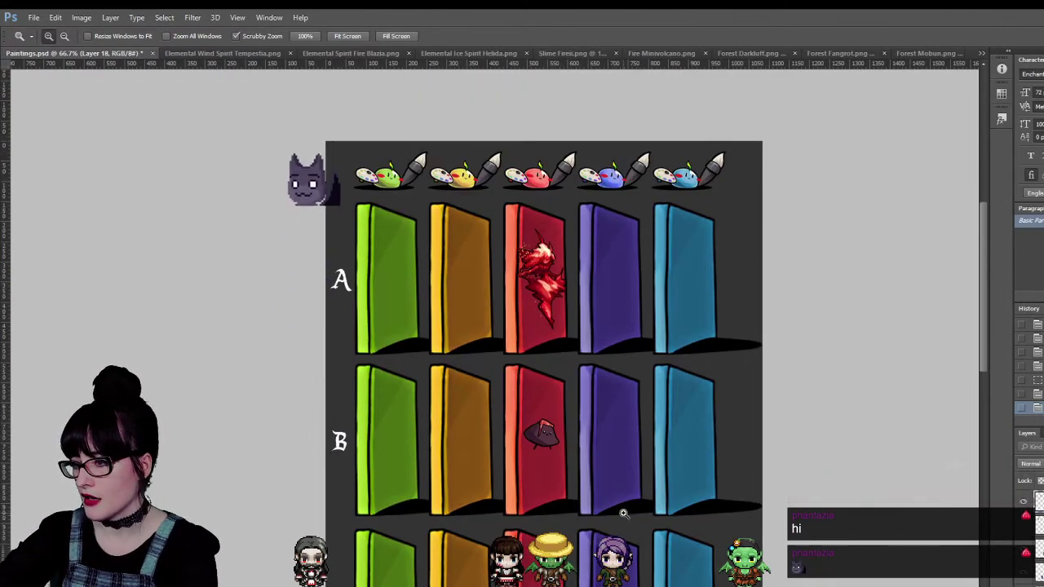
scroll(575, 361, down, 2)
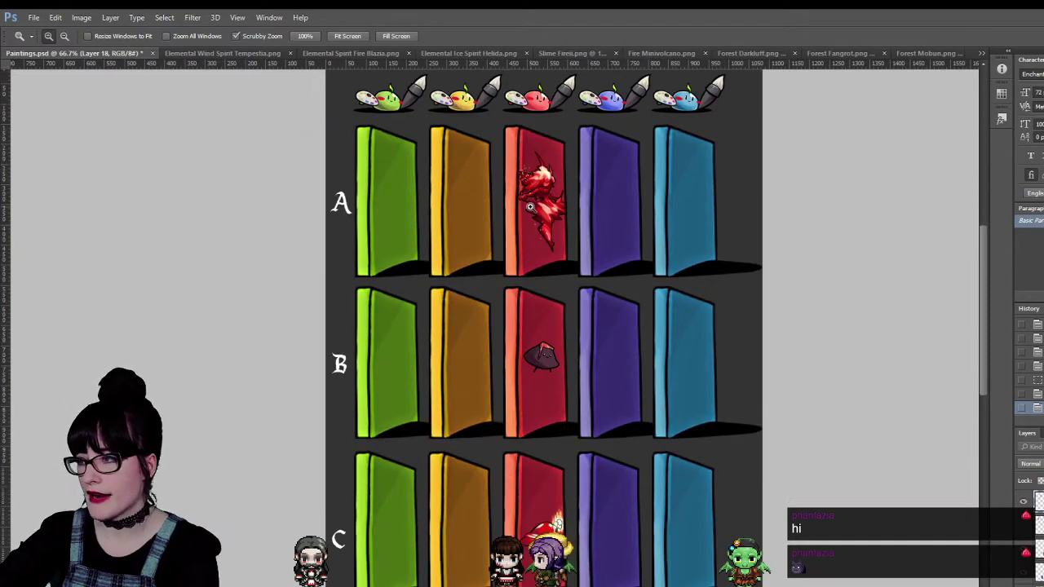
scroll(530, 207, down, 4)
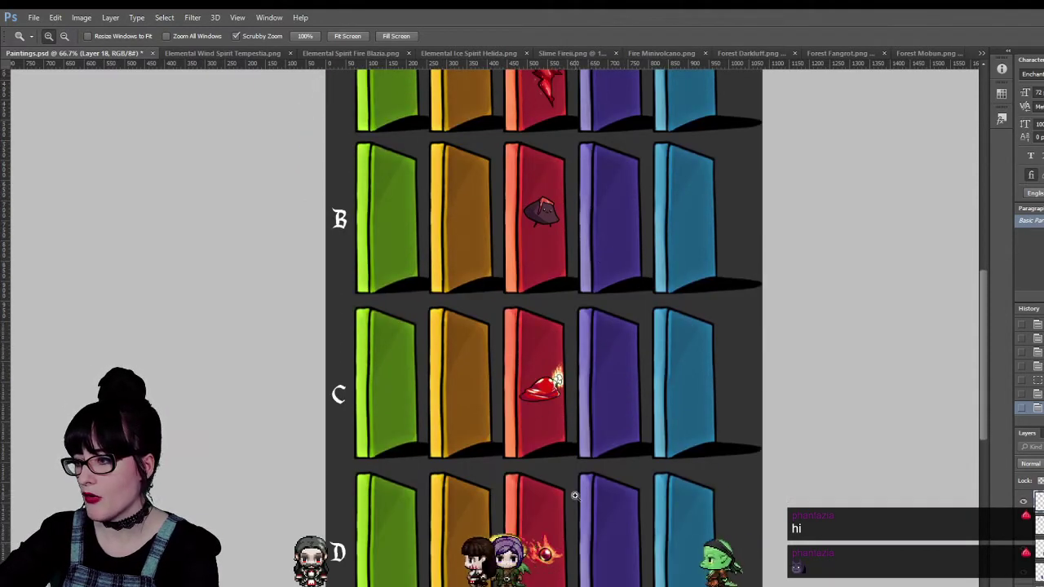
scroll(574, 495, up, 2)
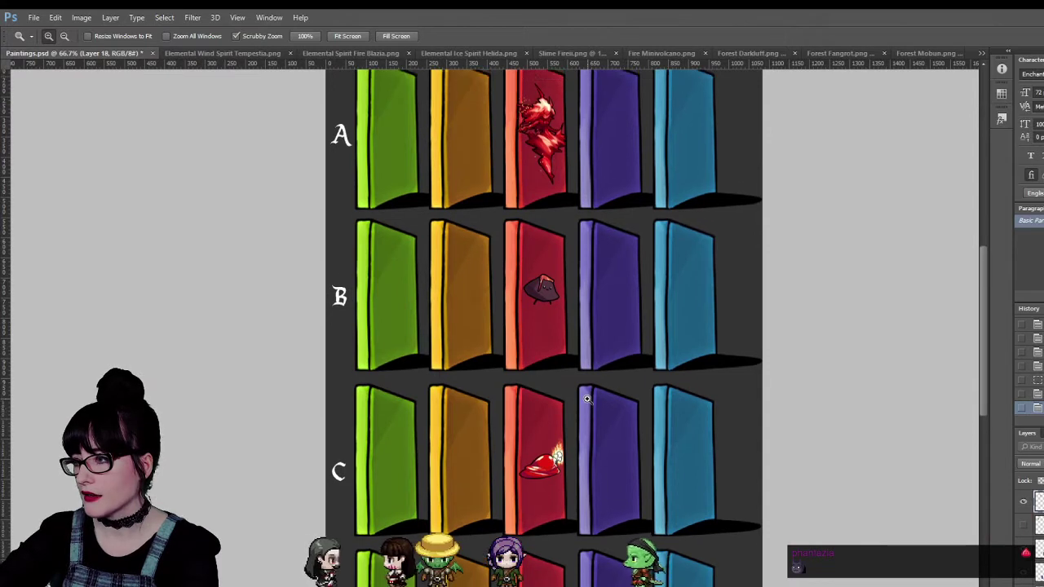
scroll(586, 399, up, 1)
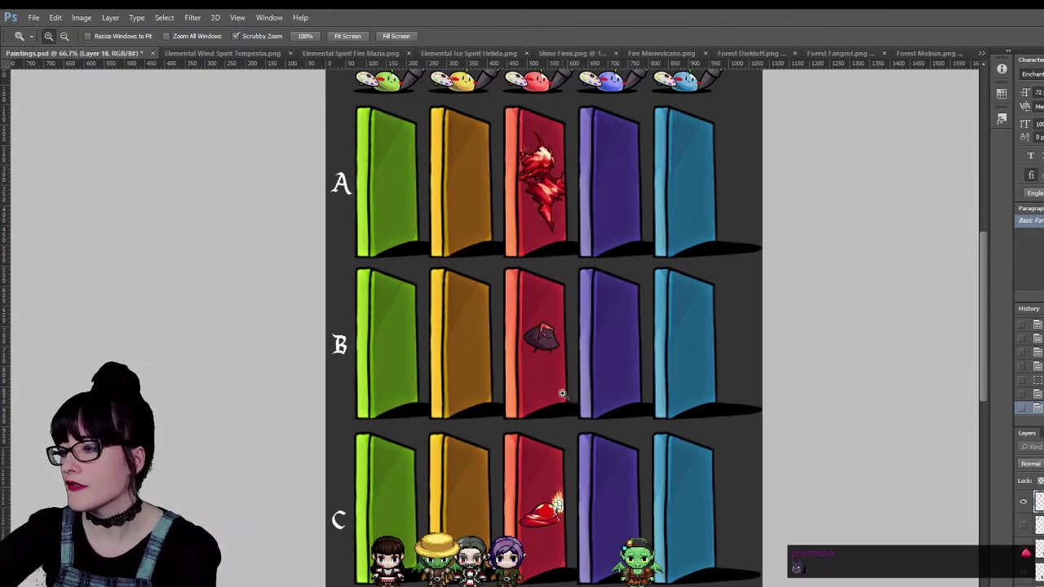
scroll(562, 393, down, 2)
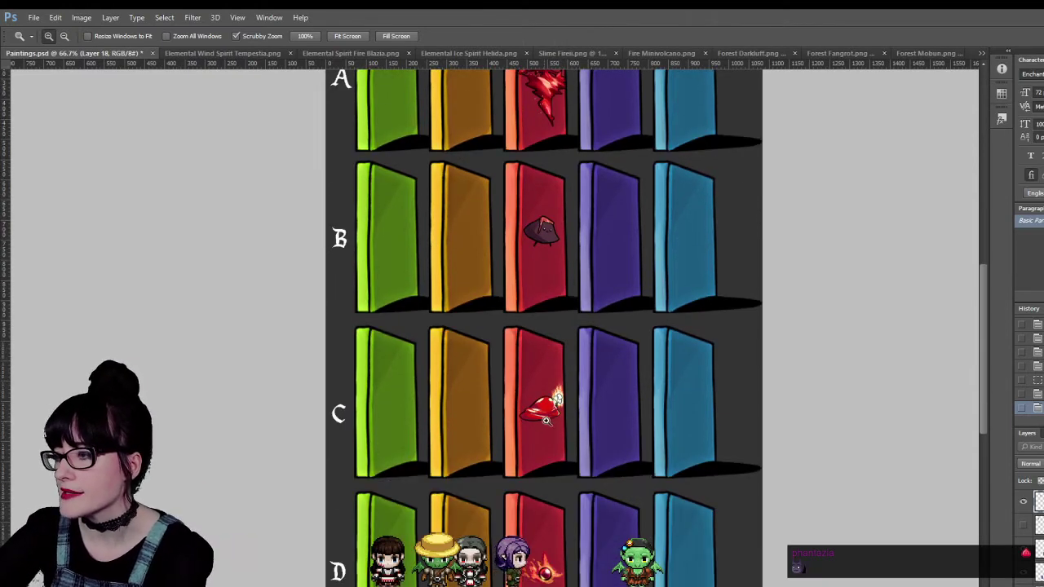
Compare the paintings sheet with the open elemental, fire and forest monster images as candidate artwork for the other coloured canvases.
drag(546, 419, 503, 258)
click(574, 370)
scroll(482, 163, down, 10)
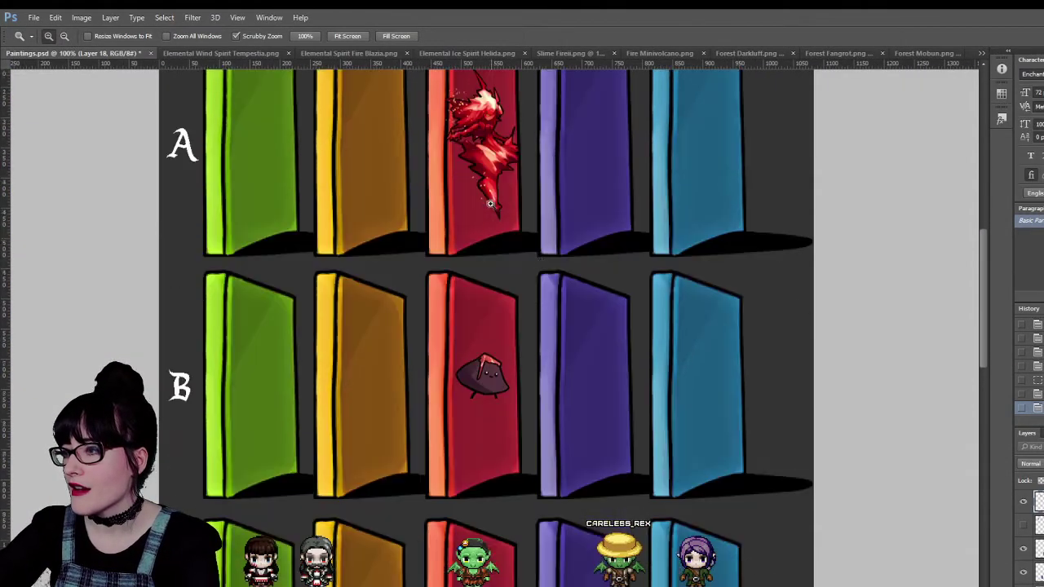
scroll(526, 273, up, 10)
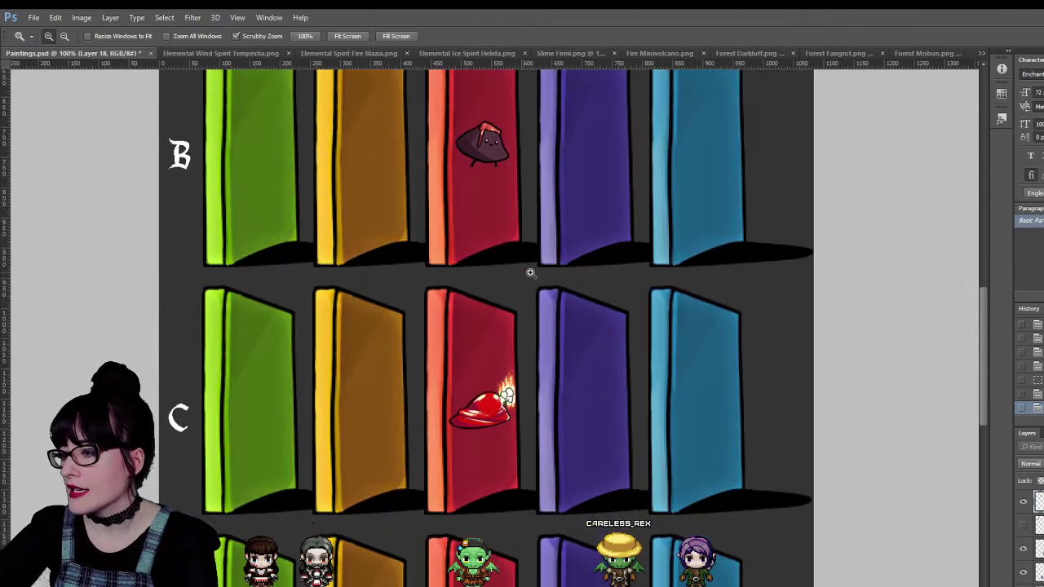
scroll(545, 263, up, 2)
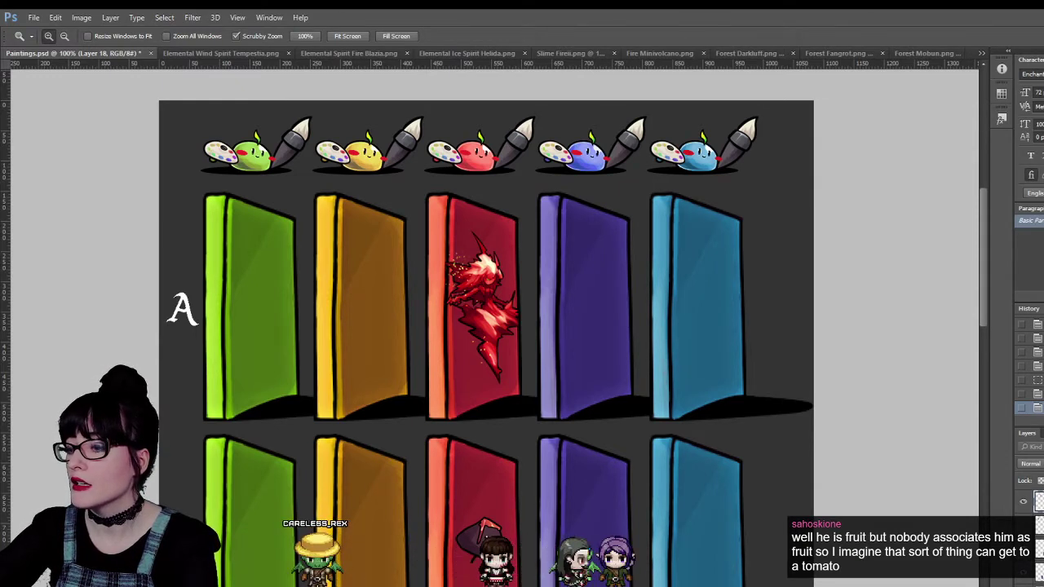
scroll(496, 139, down, 1)
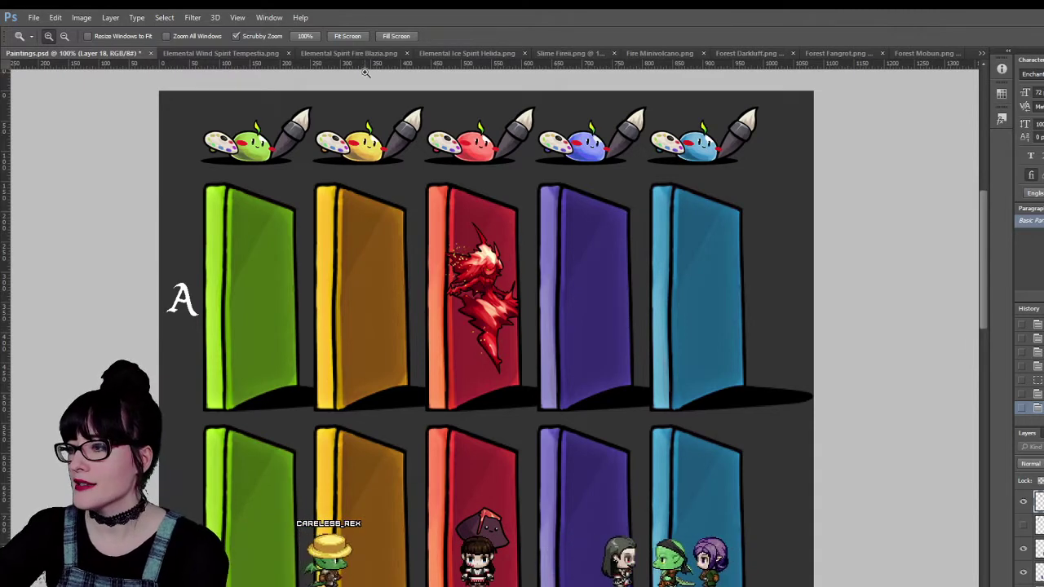
click(346, 54)
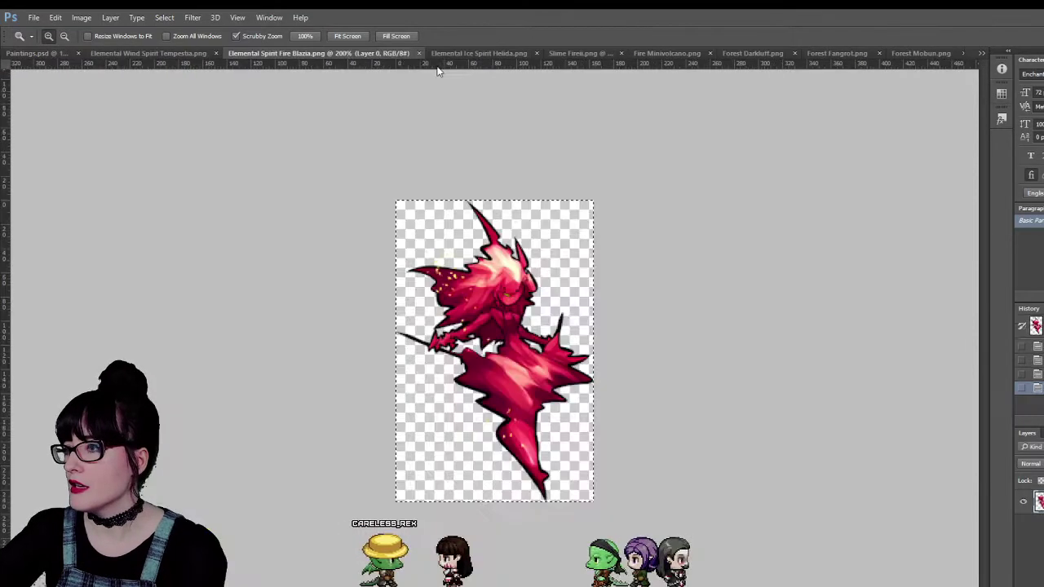
click(583, 54)
click(654, 52)
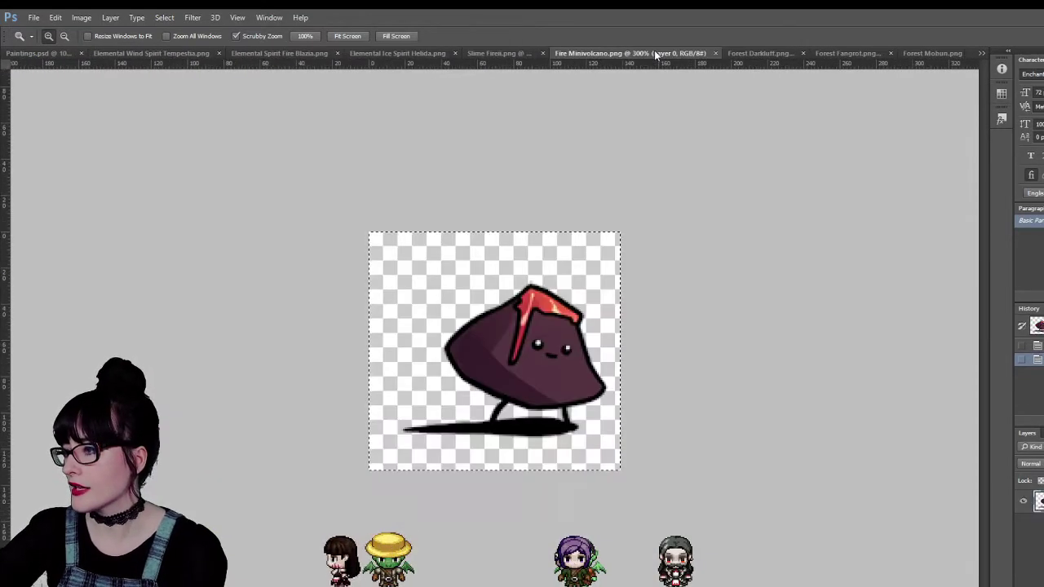
click(768, 53)
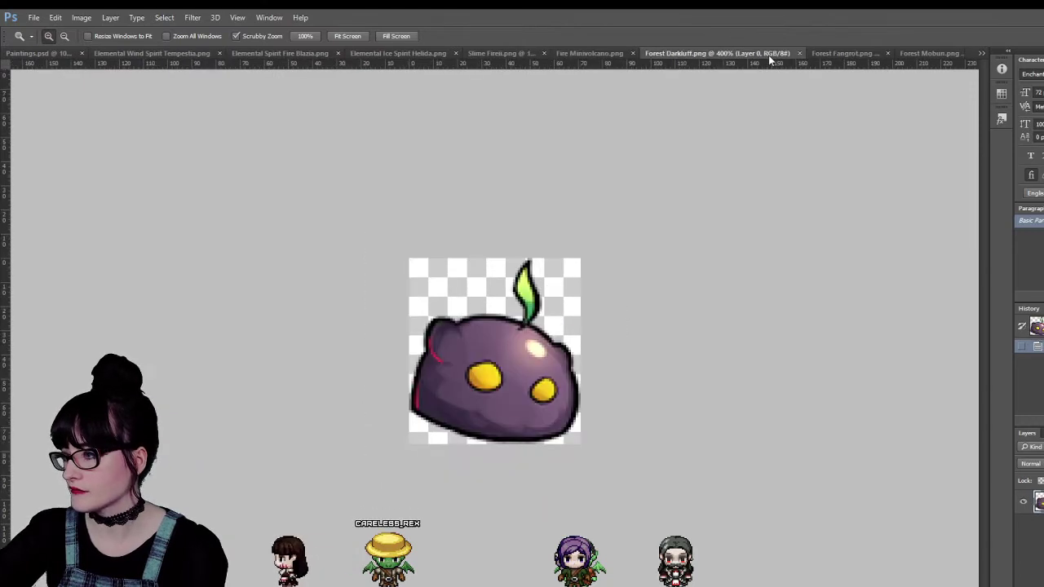
click(836, 55)
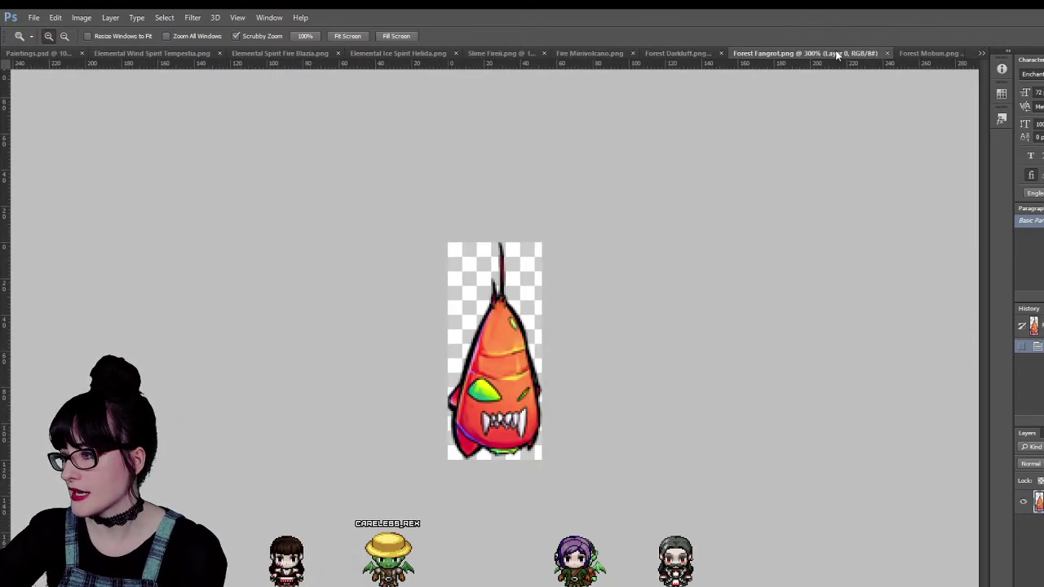
click(922, 52)
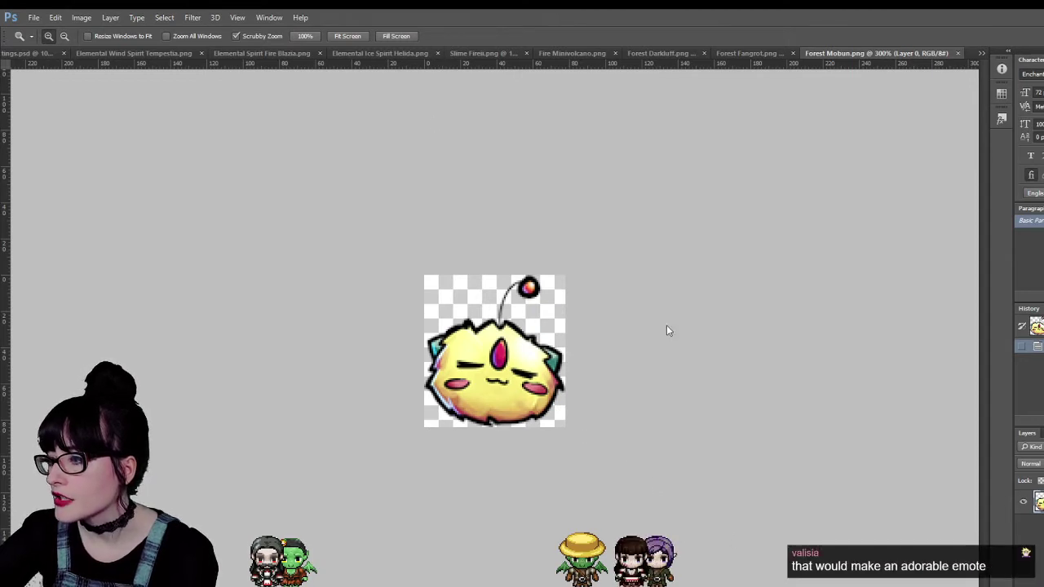
click(250, 53)
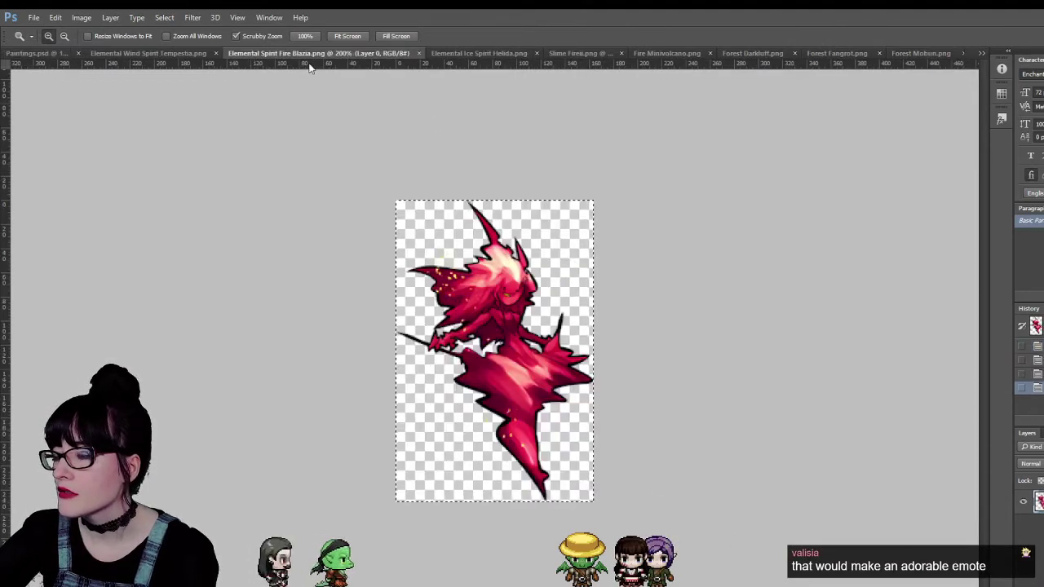
click(445, 53)
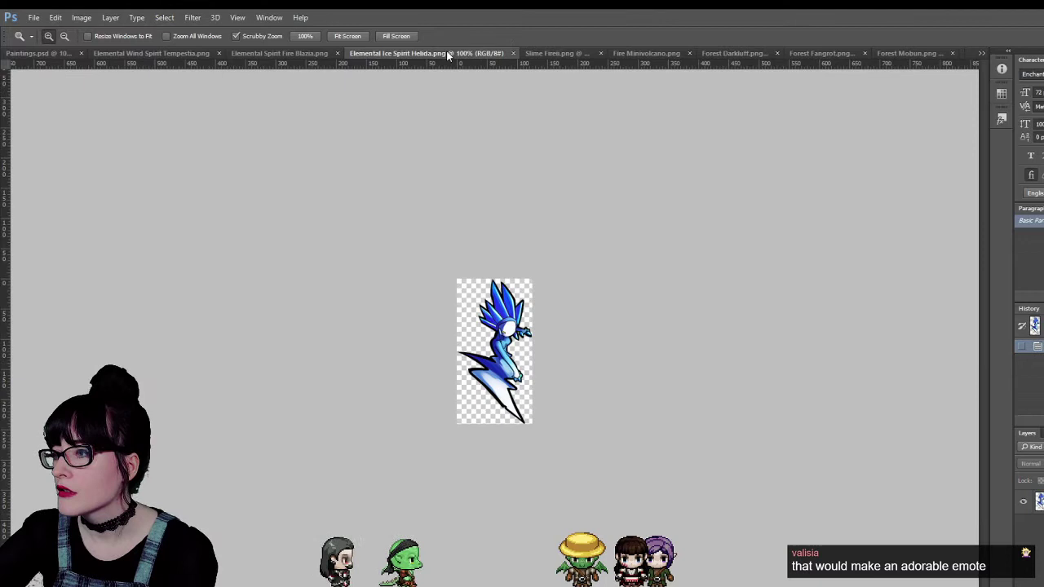
click(254, 54)
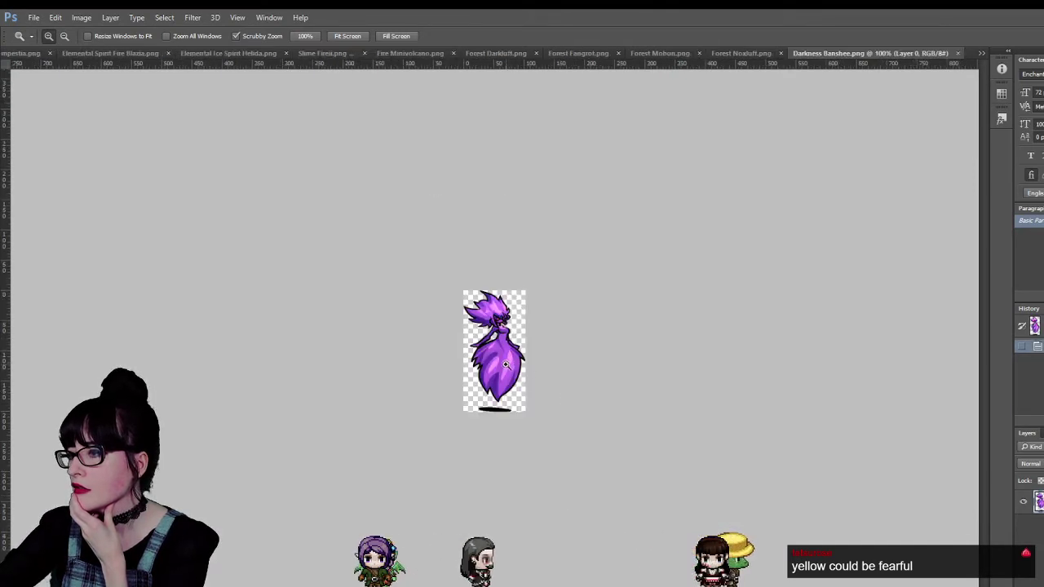
Copy the whole Darkness Banshee artwork and paste it into Paintings.psd.
click(506, 365)
click(504, 365)
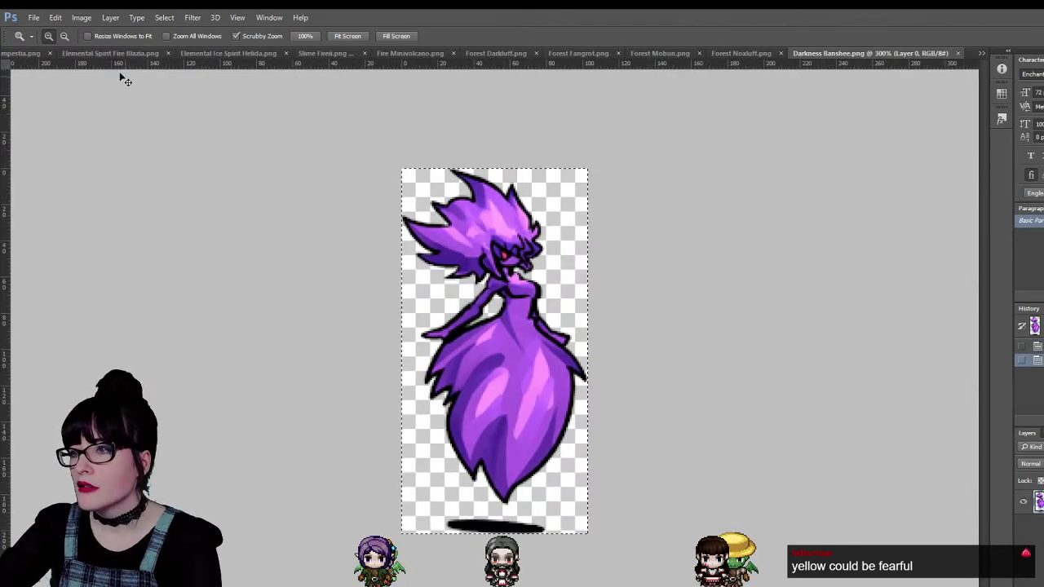
click(33, 52)
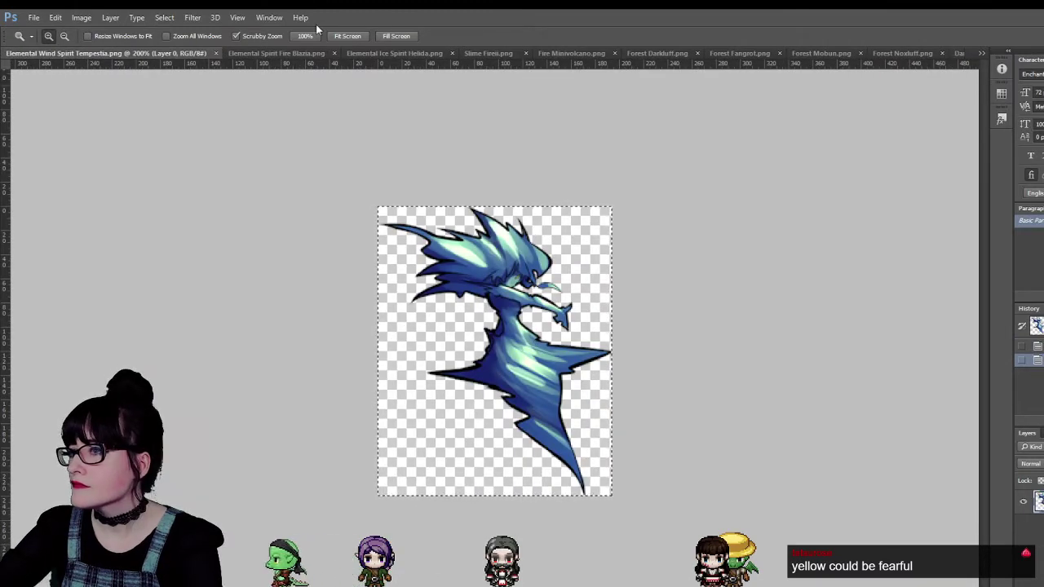
click(318, 52)
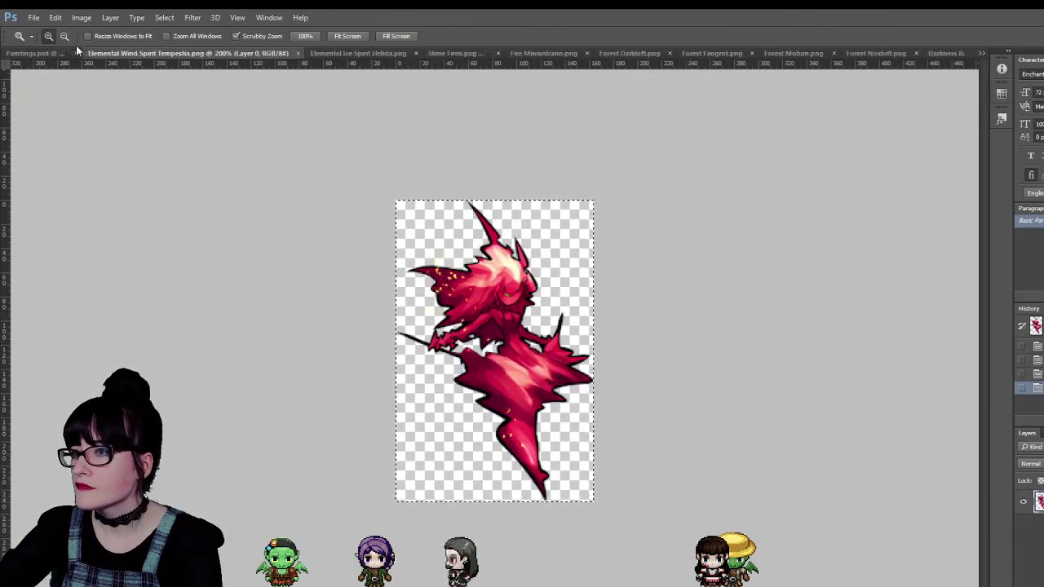
click(37, 52)
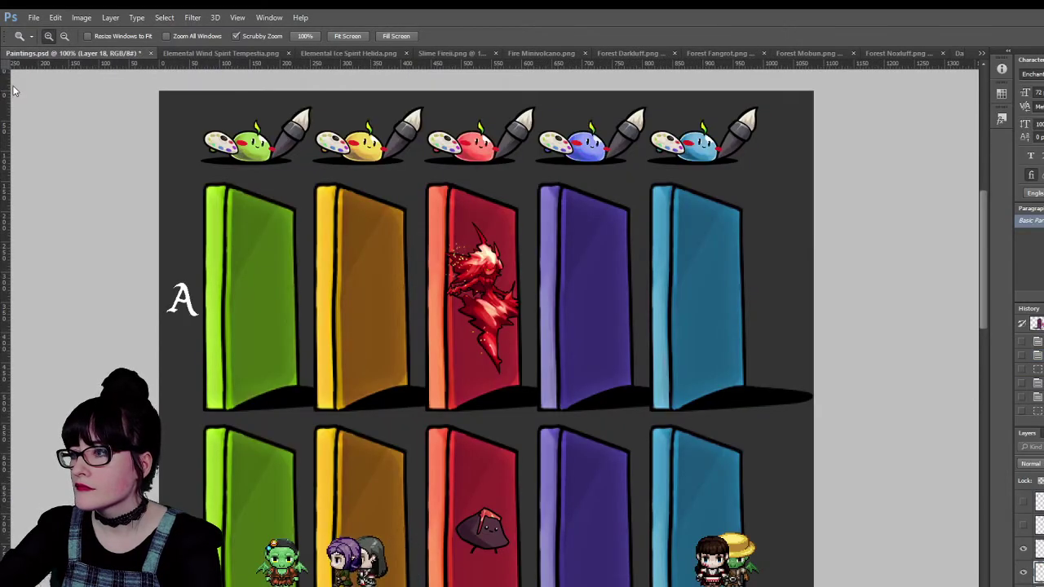
key(v)
click(795, 317)
key(ctrl+v)
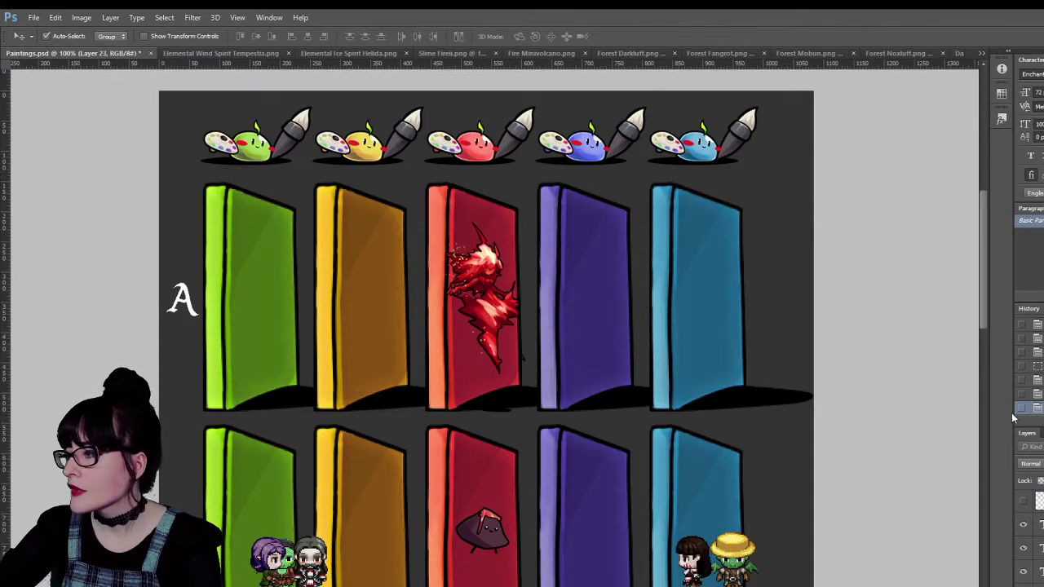
Raise the pasted banshee layer above the painting and monster layers and place it on row A's purple painting.
scroll(1029, 530, up, 2)
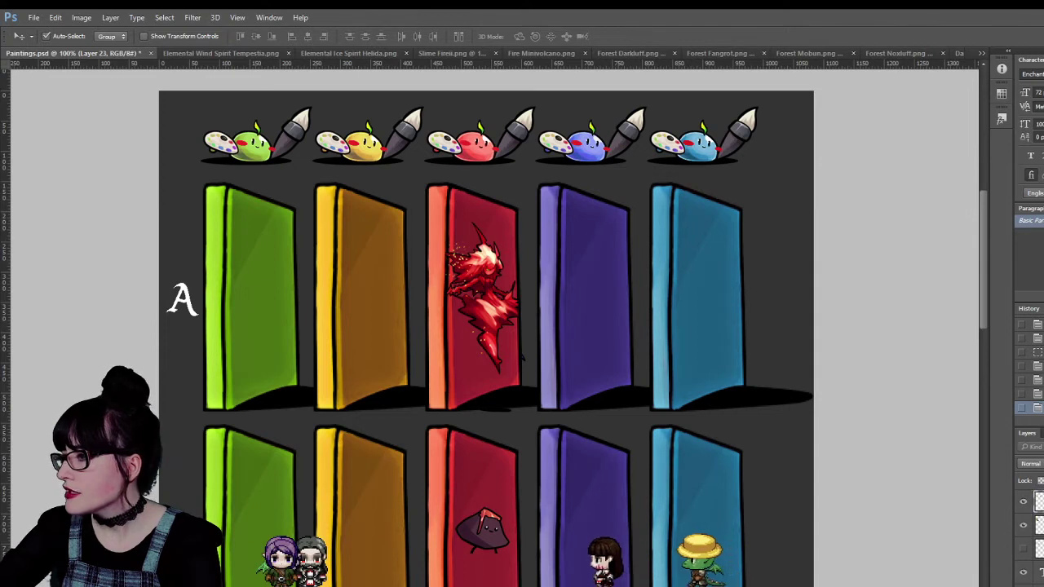
key(shift+Left)
key(shift+Left)
key(shift+Left)
key(shift+Left)
key(shift+Left)
key(shift+Left)
key(shift+Left)
key(shift+Left)
key(shift+Left)
key(shift+Left)
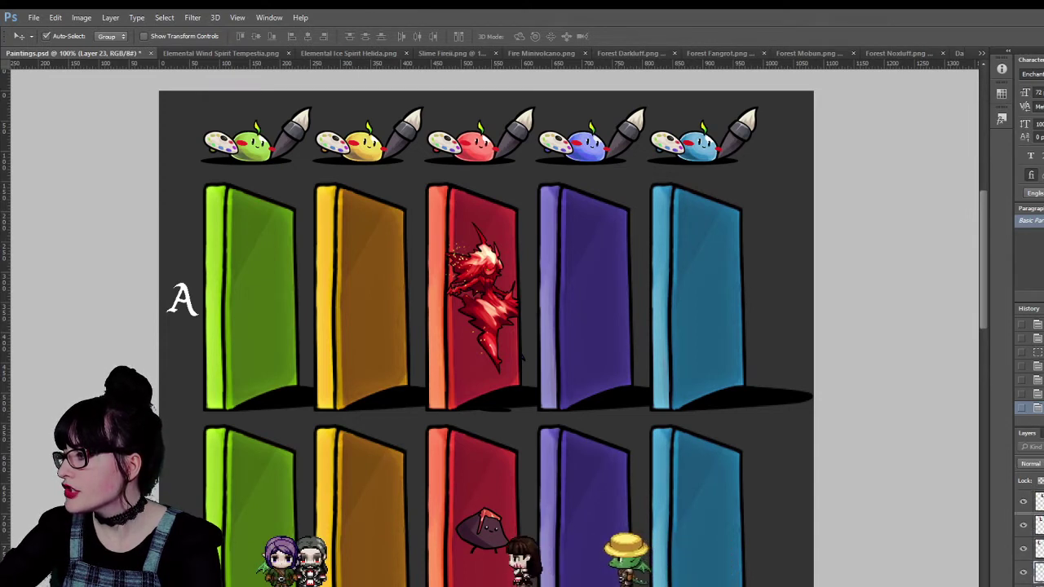
key(shift+Left)
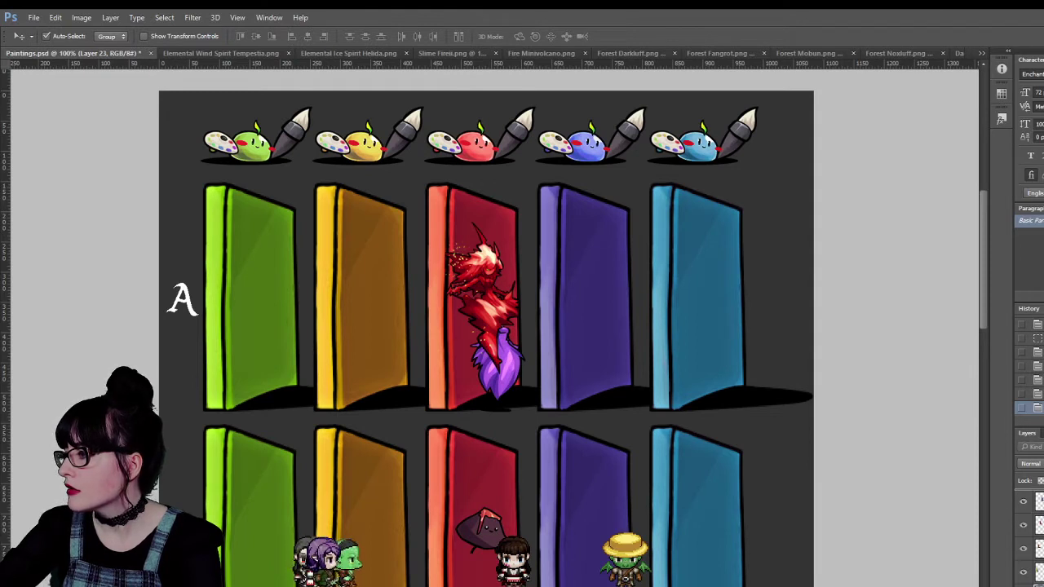
key(shift+Right)
key(shift+Right)
key(shift+Right)
key(shift+Right)
key(shift+Right)
key(shift+Right)
key(shift+Right)
key(shift+Right)
key(shift+Right)
key(shift+Right)
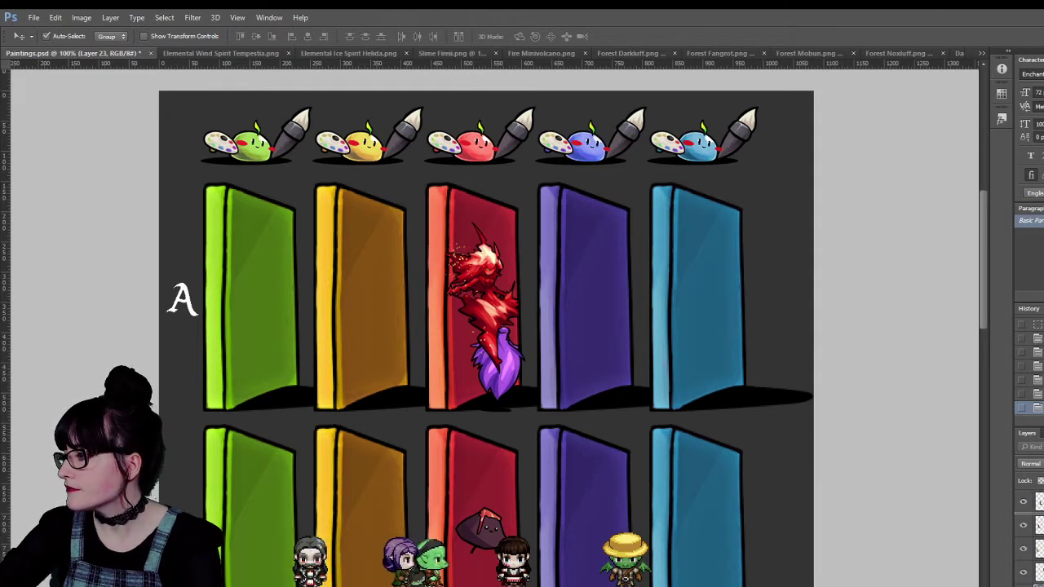
key(shift+Right)
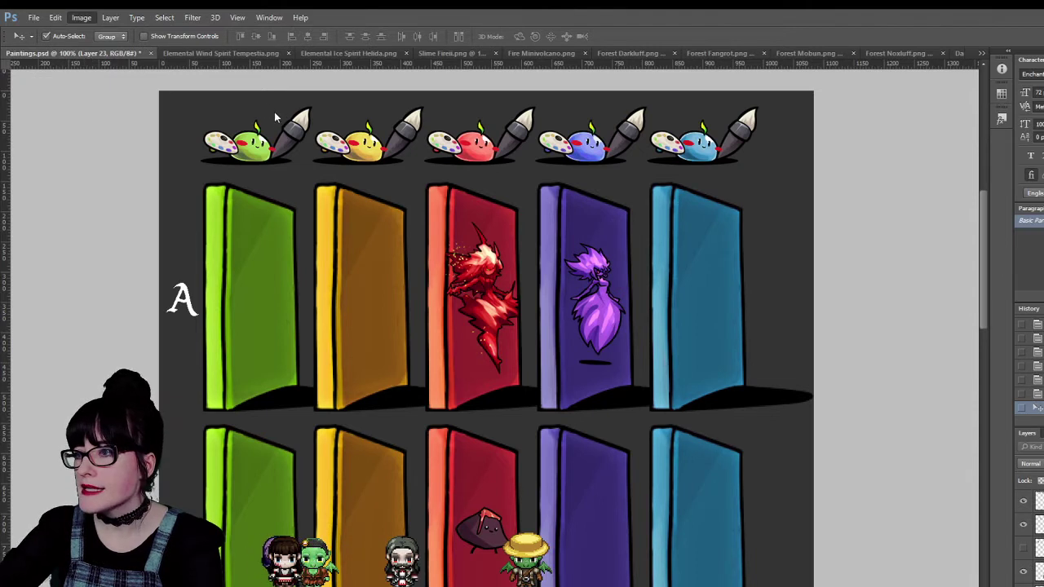
Try recolouring the banshee on row A's purple painting to light green.
key(i)
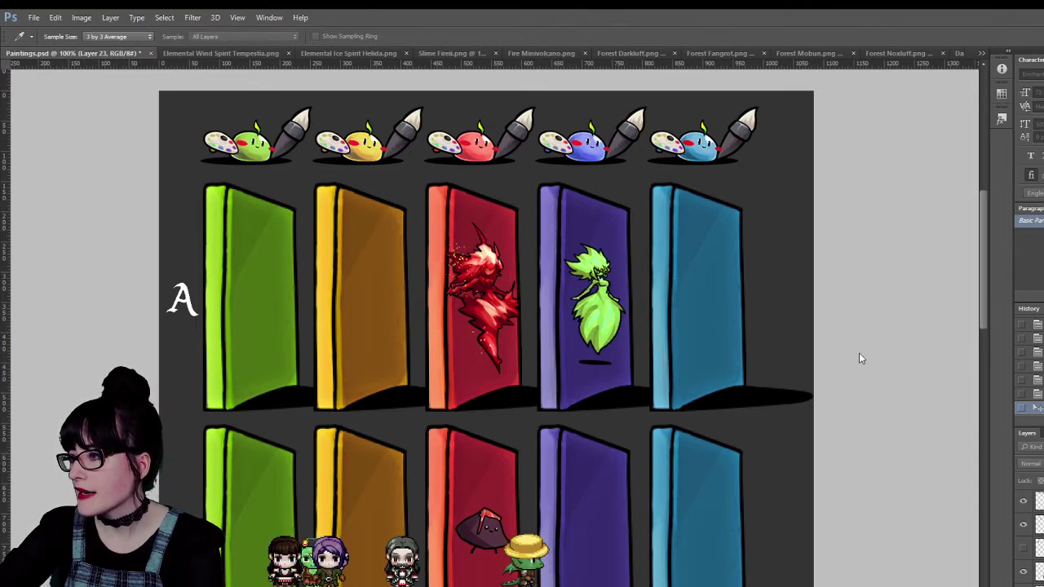
key(v)
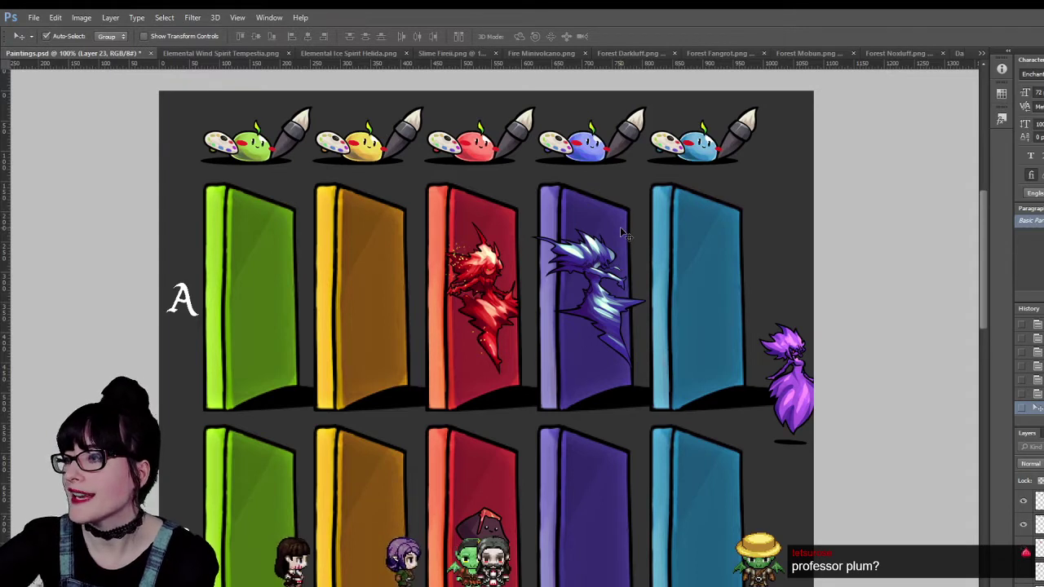
Try the purple banshee on row A's blue and orange paintings, and remove it from the sheet.
drag(821, 402, 752, 405)
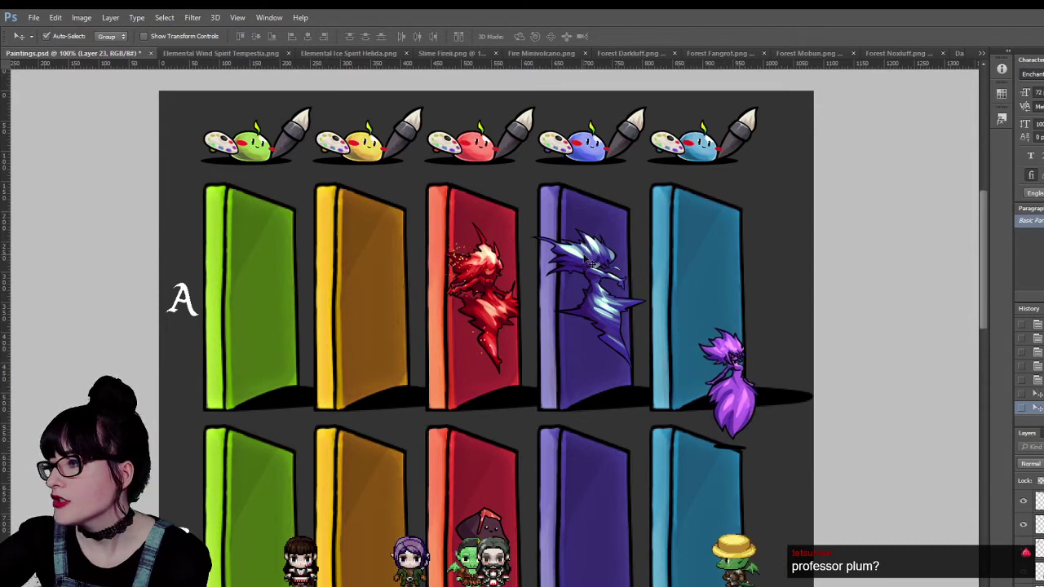
drag(722, 359, 704, 242)
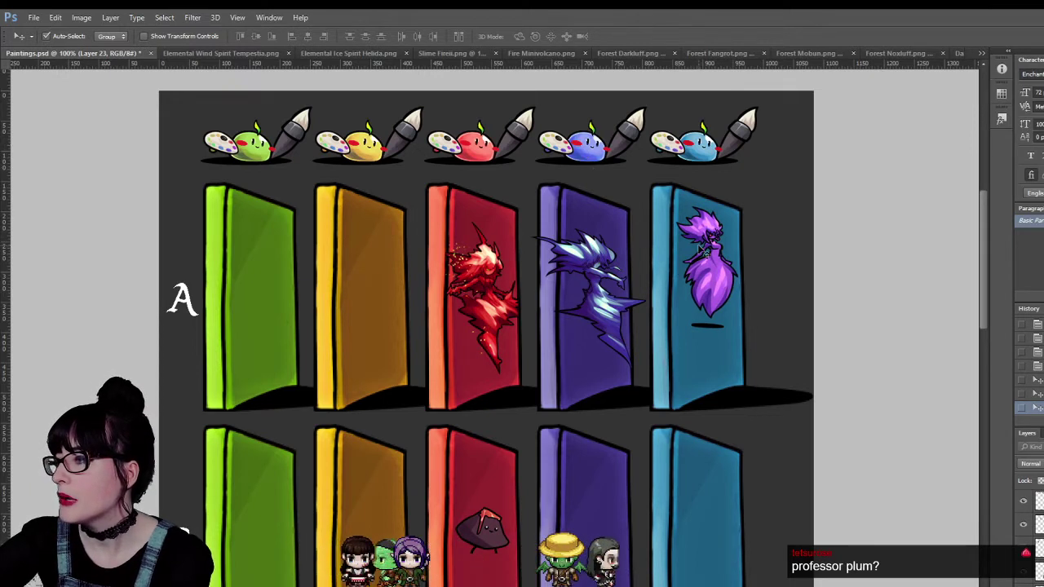
drag(703, 245, 391, 324)
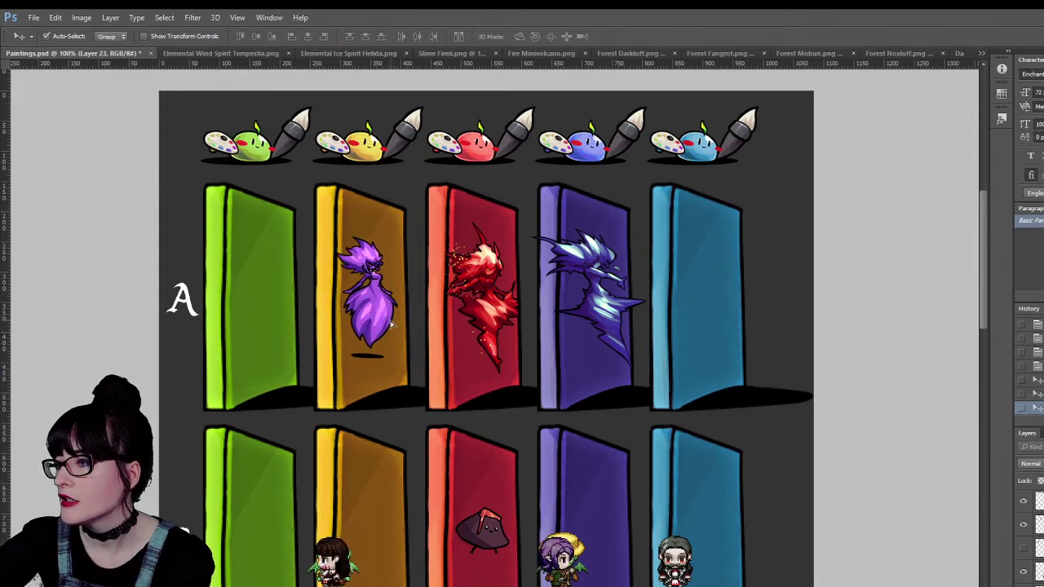
key(ctrl+z)
key(ctrl+z)
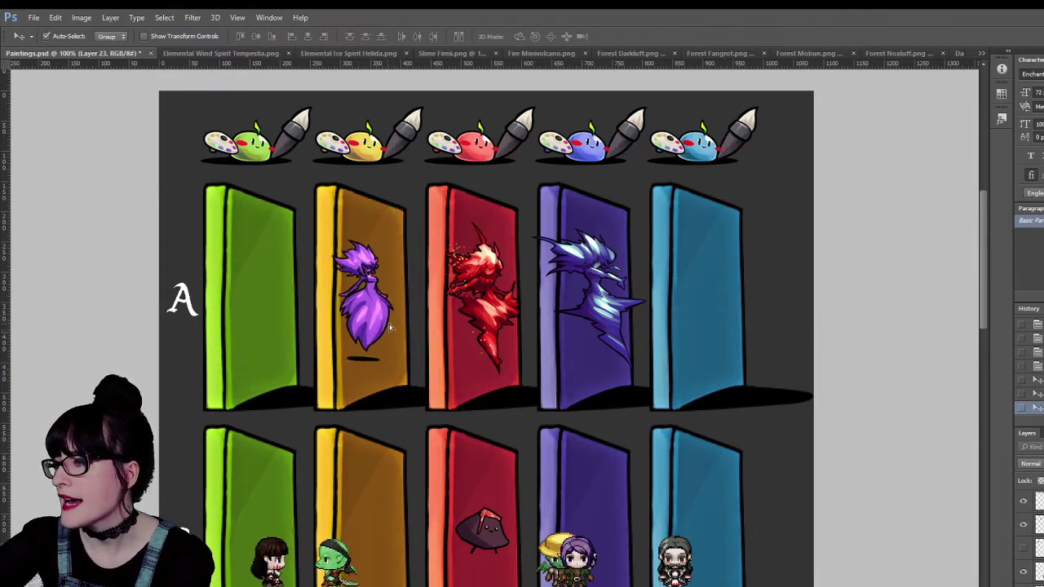
drag(390, 328, 719, 319)
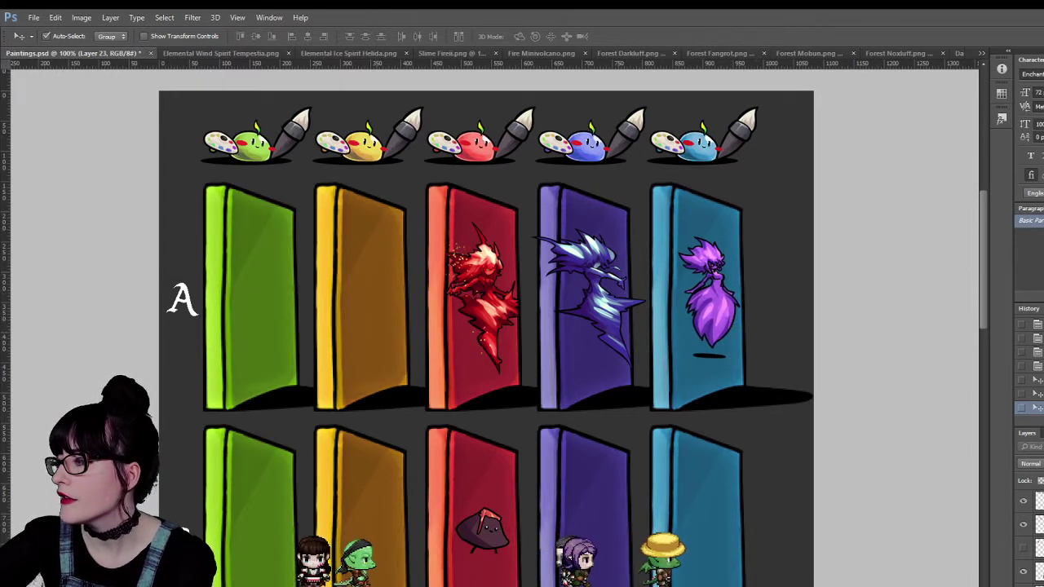
key(Delete)
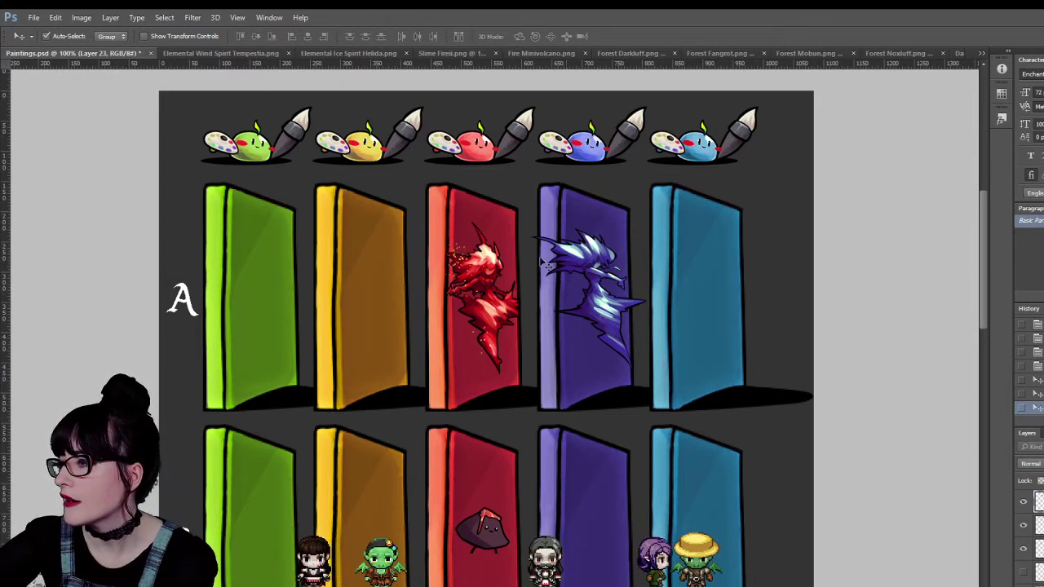
Scale the spirit on row A's purple painting to about 92%, rotate it about 2° clockwise and apply perspective with a taller left side.
key(ctrl+t)
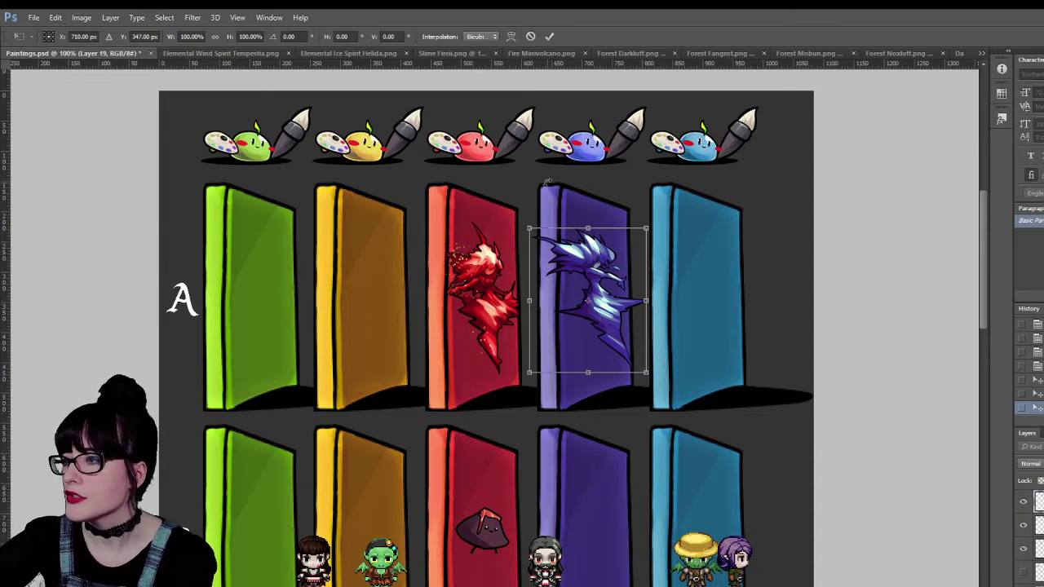
drag(536, 211, 546, 206)
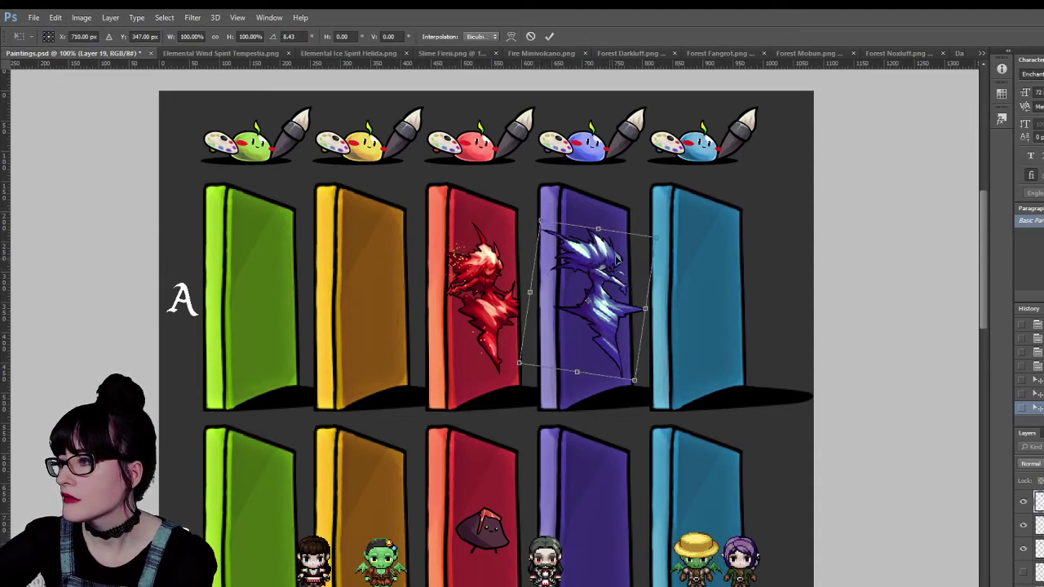
drag(625, 199, 609, 198)
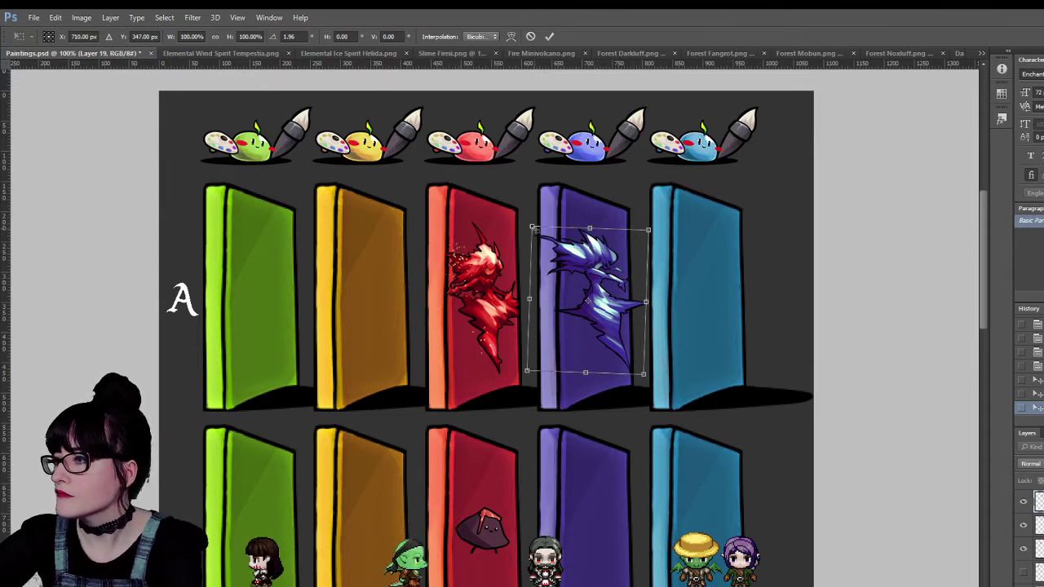
drag(533, 226, 579, 258)
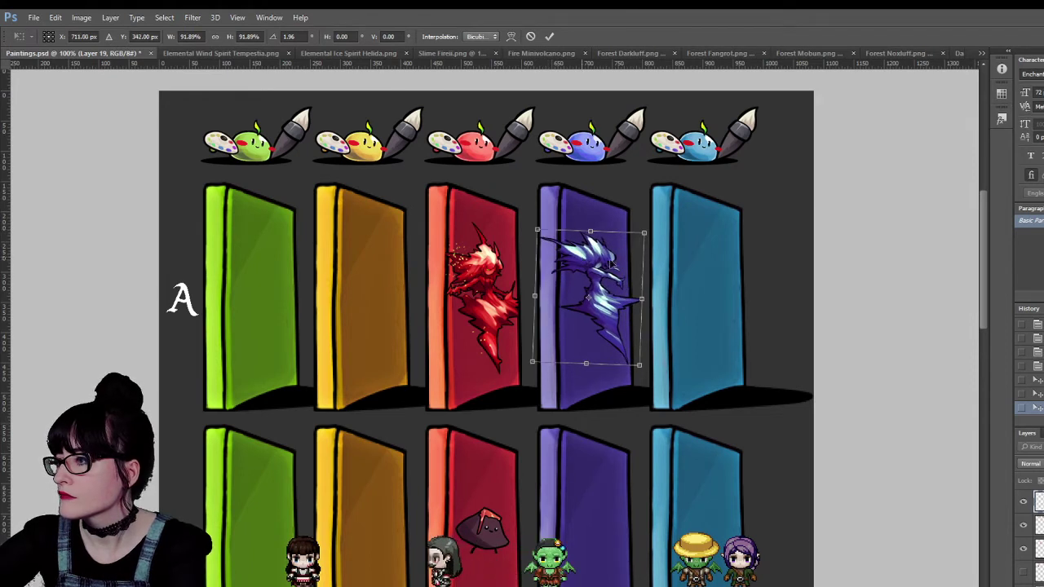
drag(657, 284, 651, 284)
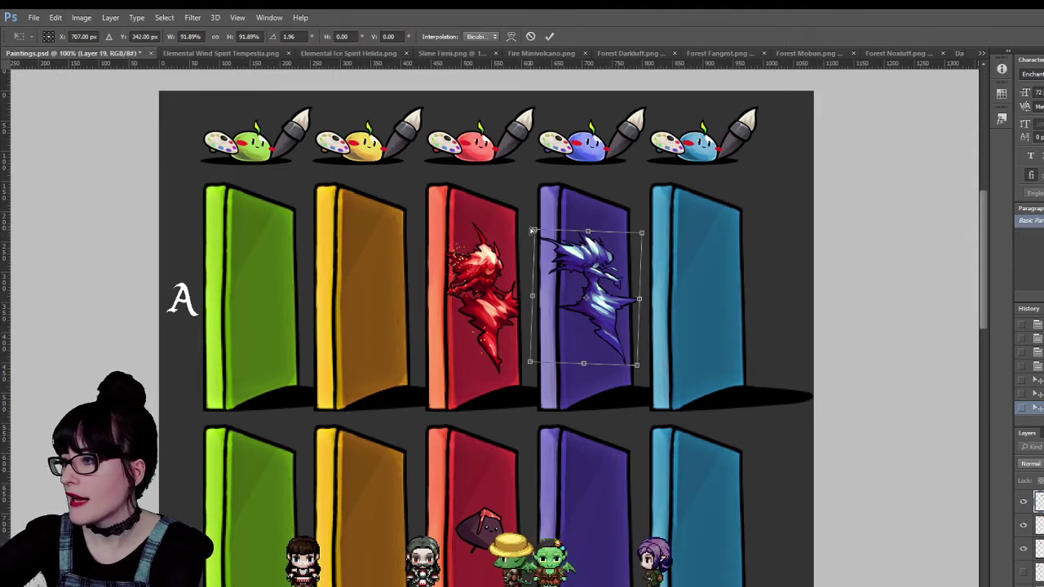
drag(532, 231, 536, 221)
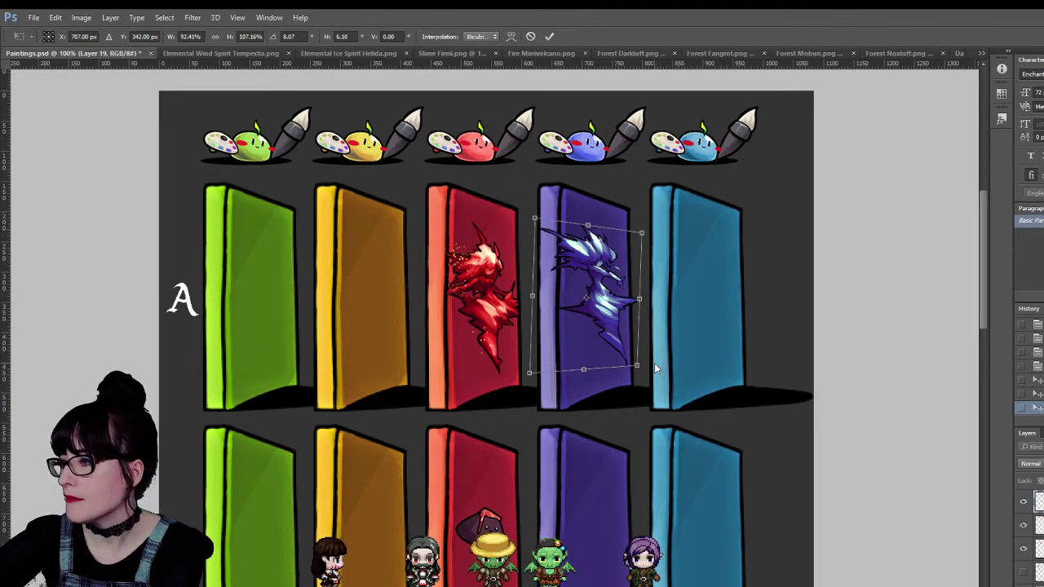
key(Return)
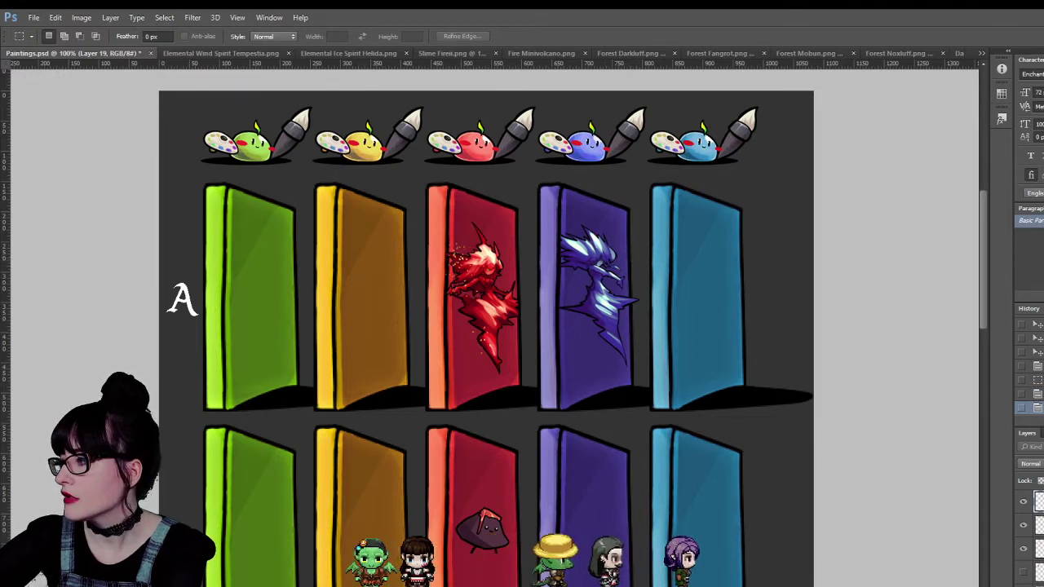
Undo the trimming of the purple spirit's overhanging parts on row A.
key(ctrl+alt+z)
key(ctrl+alt+z)
key(ctrl+alt+z)
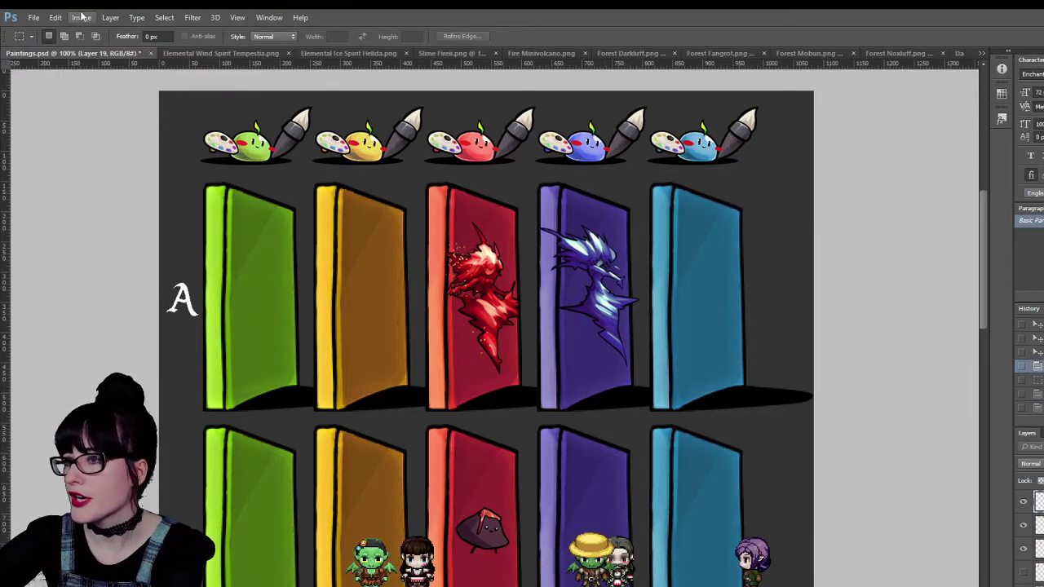
Rotate the purple spirit about 4° clockwise and trim the parts that overhang the face of row A's purple painting.
key(ctrl+t)
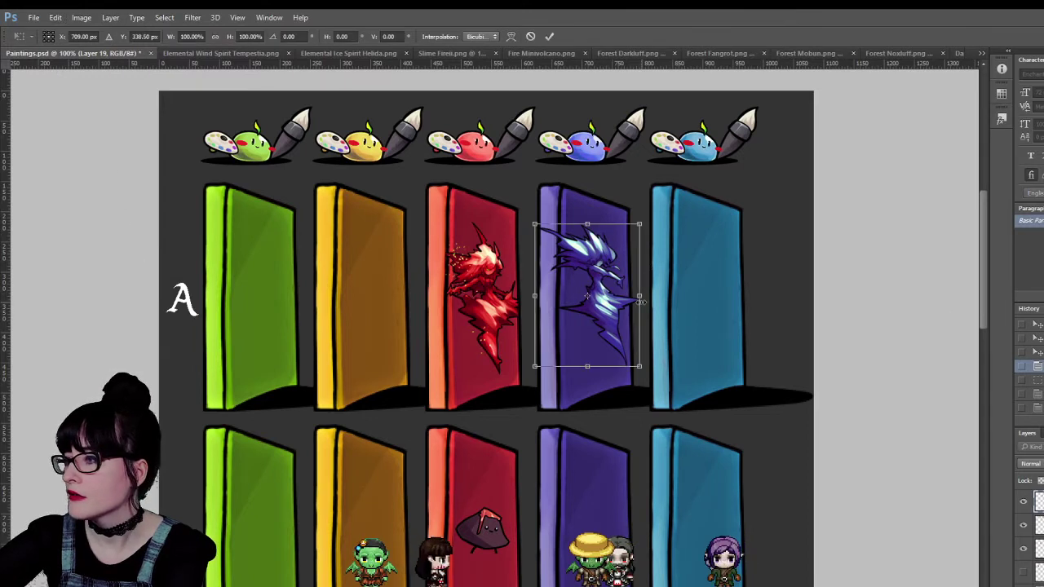
drag(656, 270, 657, 275)
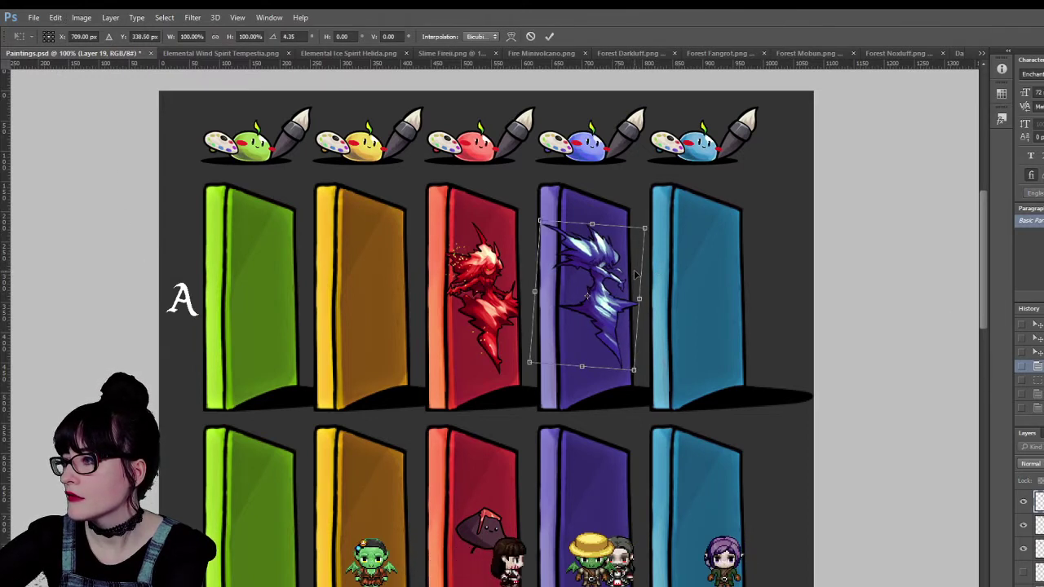
key(Return)
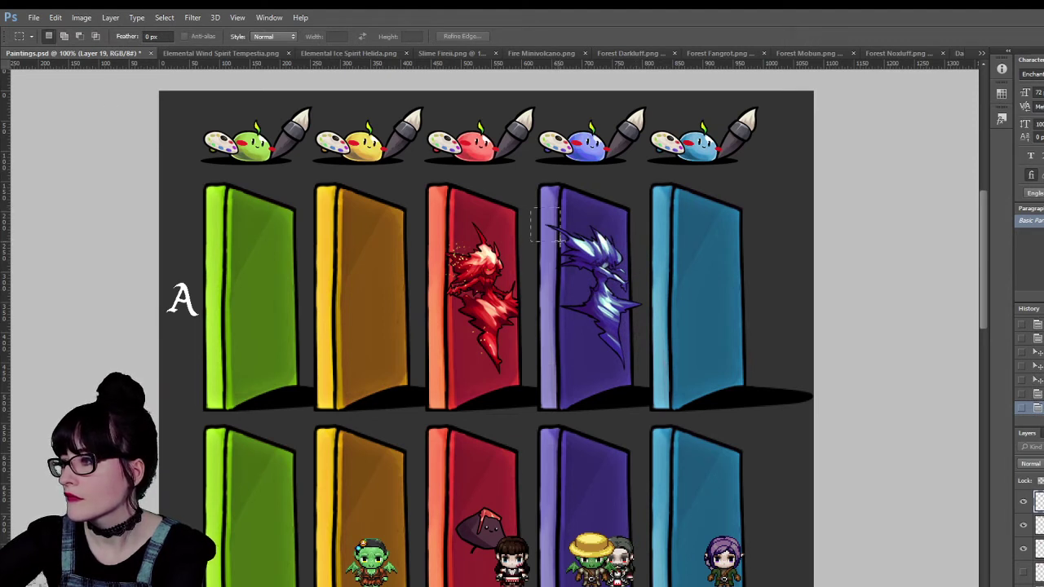
key(ctrl+d)
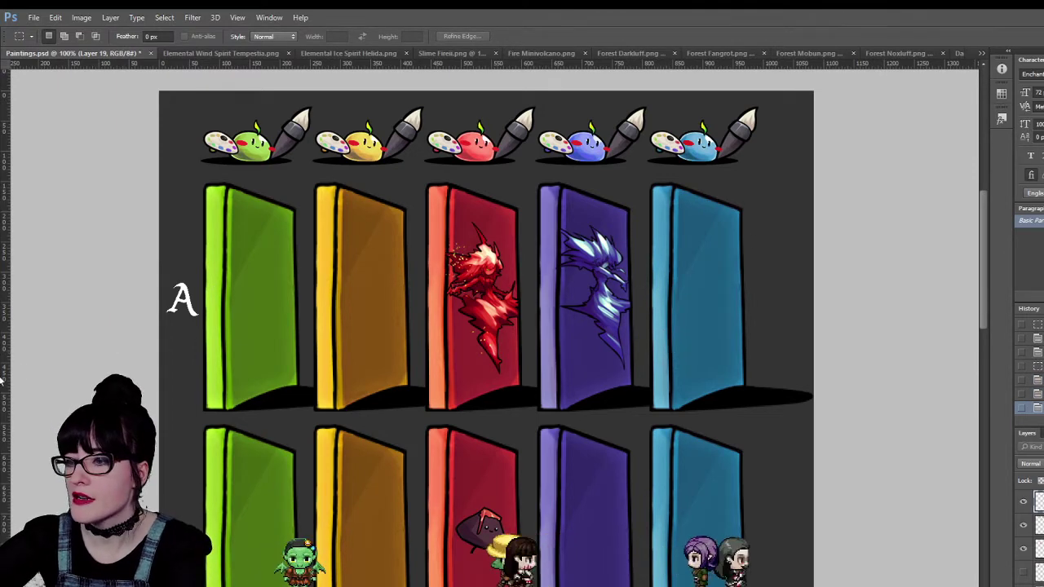
Shift the trimmed purple spirit slightly lower on row A's purple painting.
key(z)
alt+click(438, 326)
alt+click(520, 358)
click(533, 321)
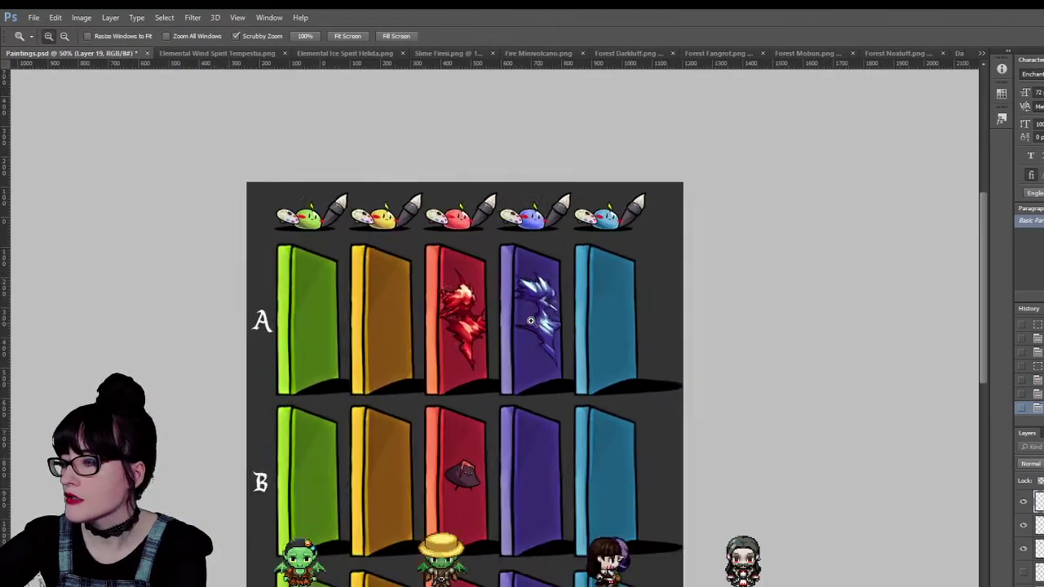
click(532, 321)
key(v)
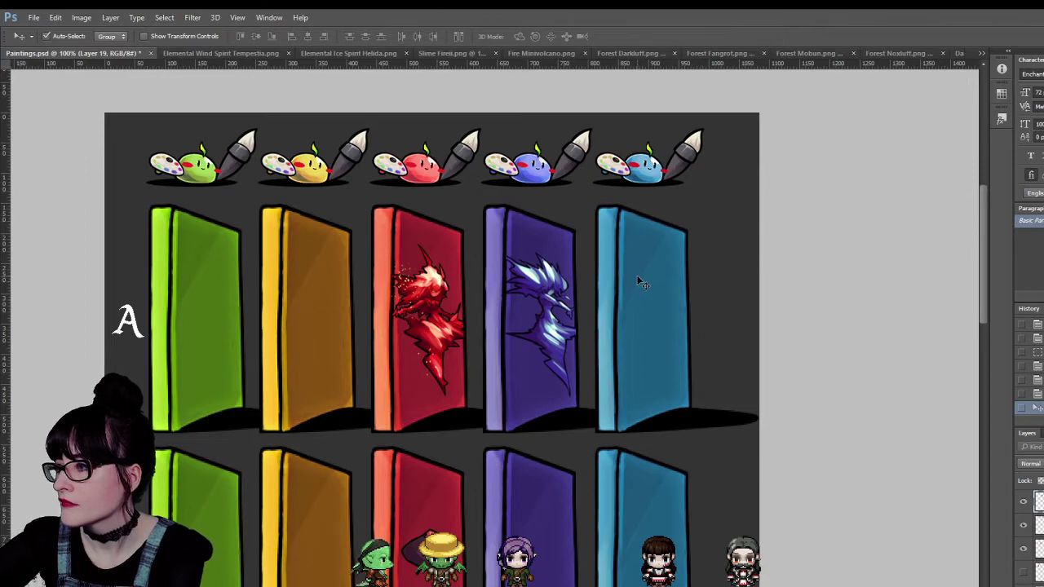
Review the monsters placed on the painting sheet and the fruit boss's phase notes in the EnemySkills.drawio diagram.
key(z)
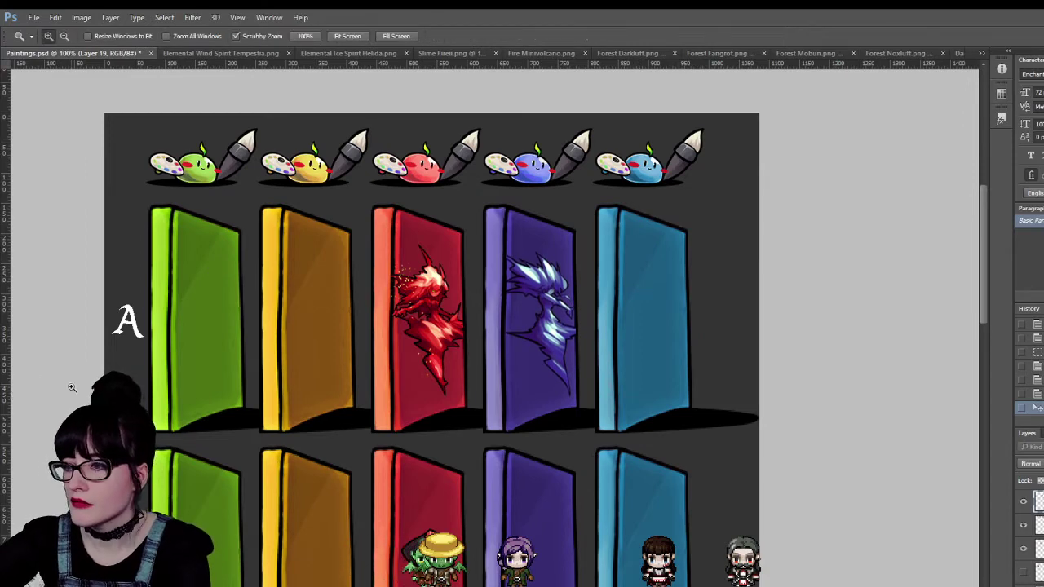
alt+click(324, 415)
scroll(324, 415, down, 3)
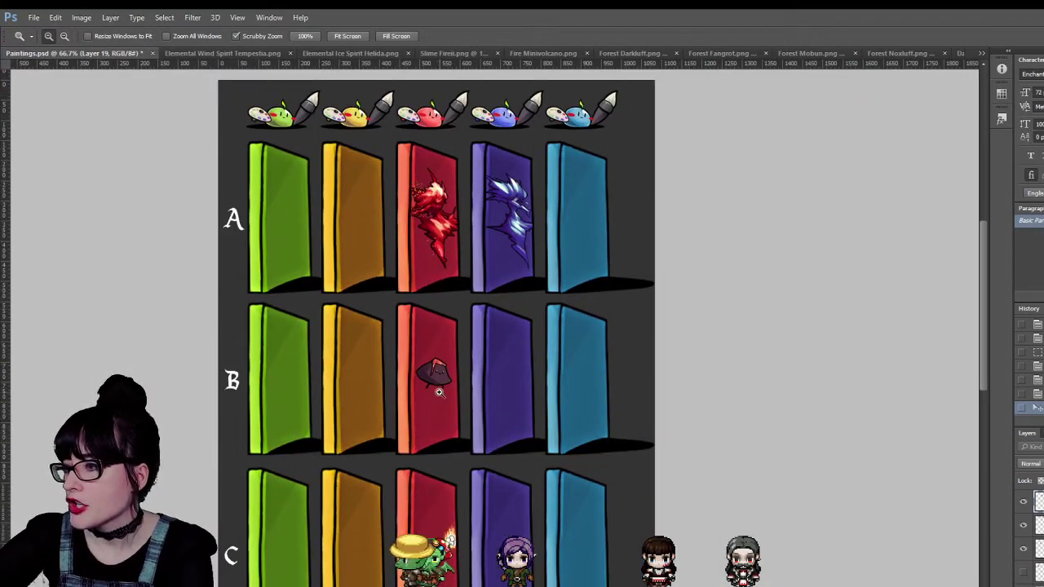
click(489, 350)
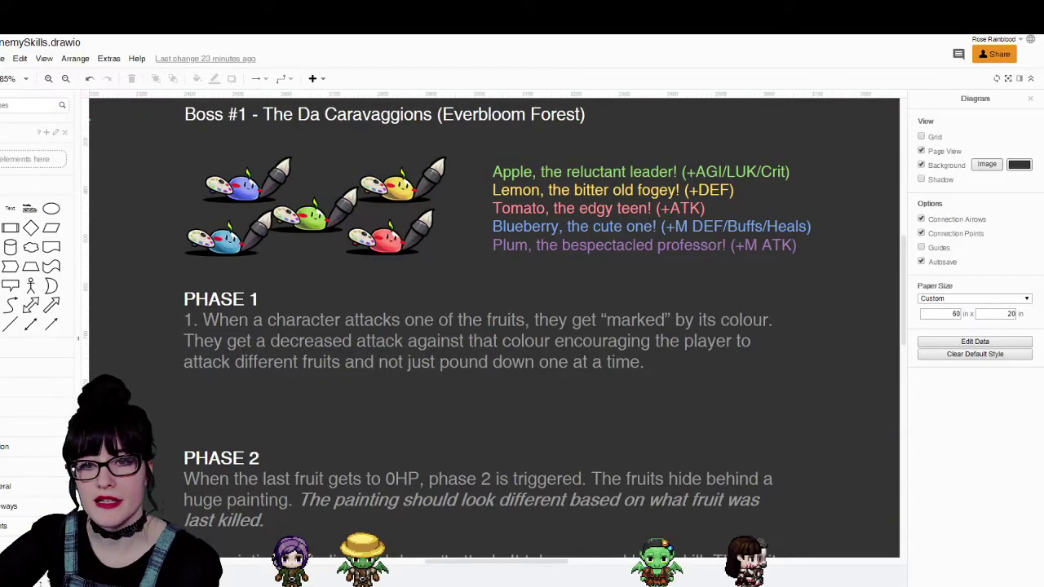
scroll(490, 326, up, 2)
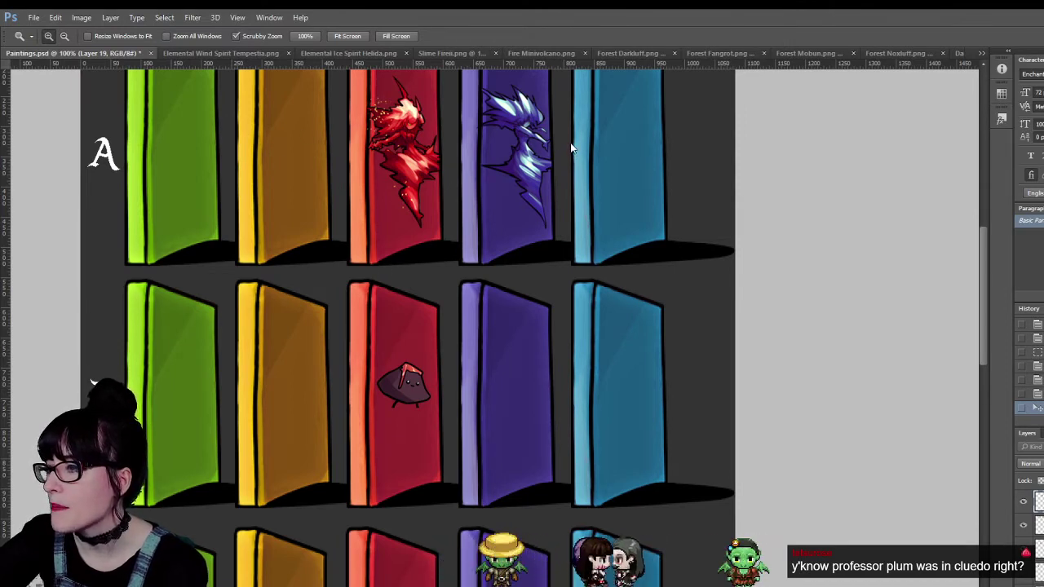
Copy the whole Slime Darkiii artwork and paste it onto row C's purple painting in Paintings.psd.
key(ctrl+shift+Tab)
click(519, 308)
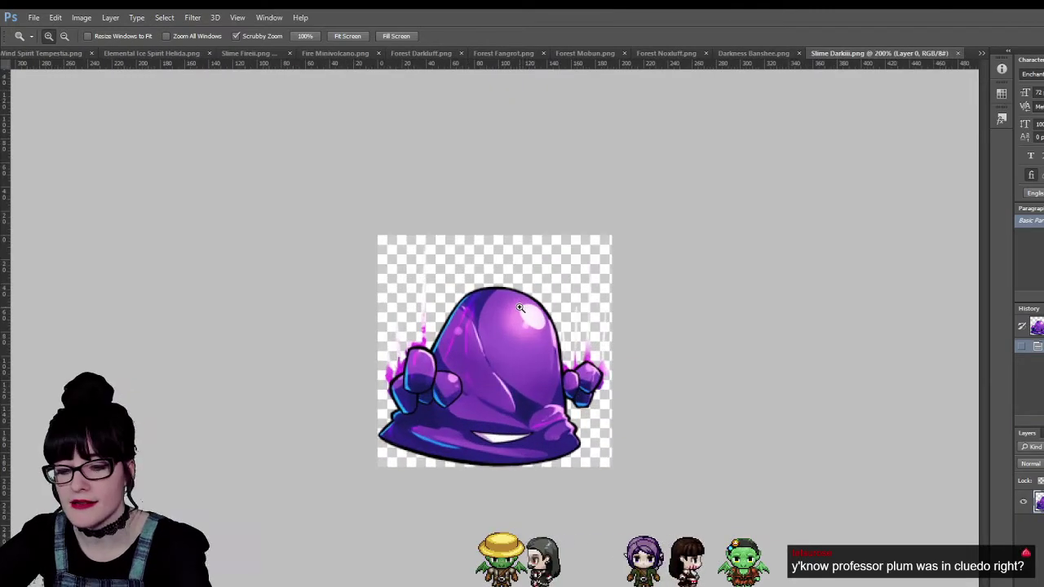
key(ctrl+a)
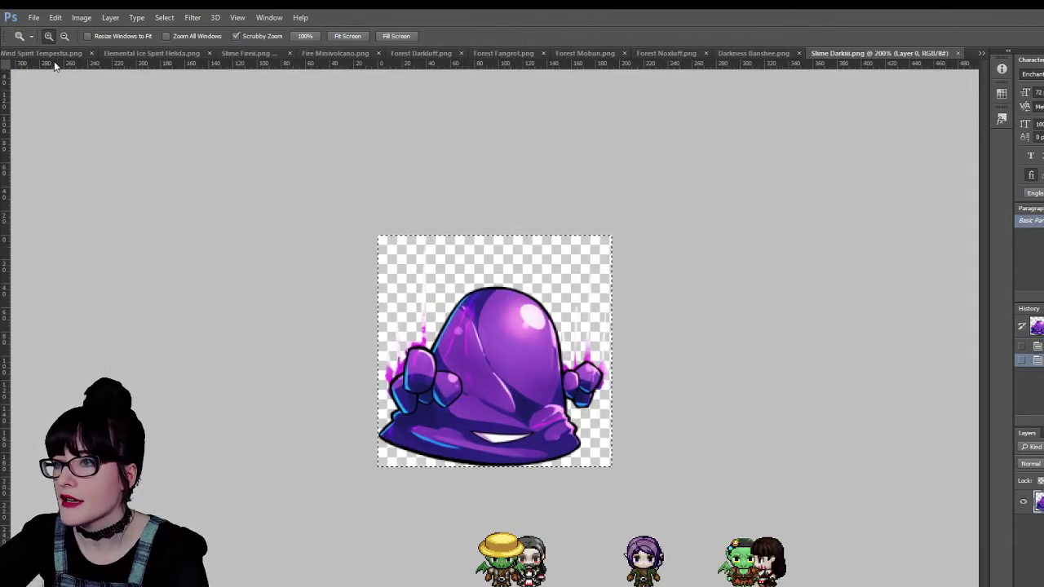
click(958, 53)
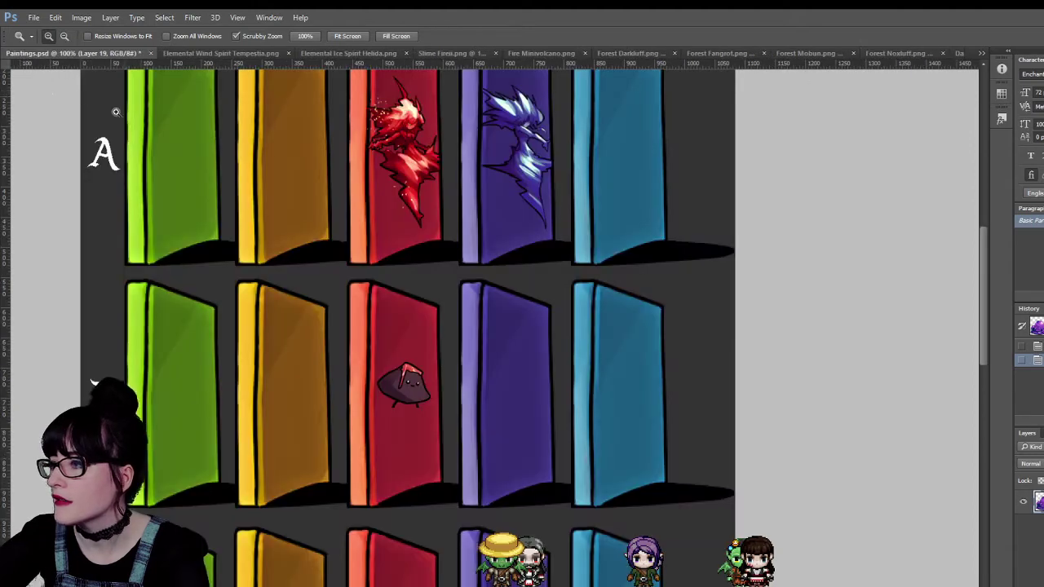
scroll(511, 432, down, 5)
click(511, 432)
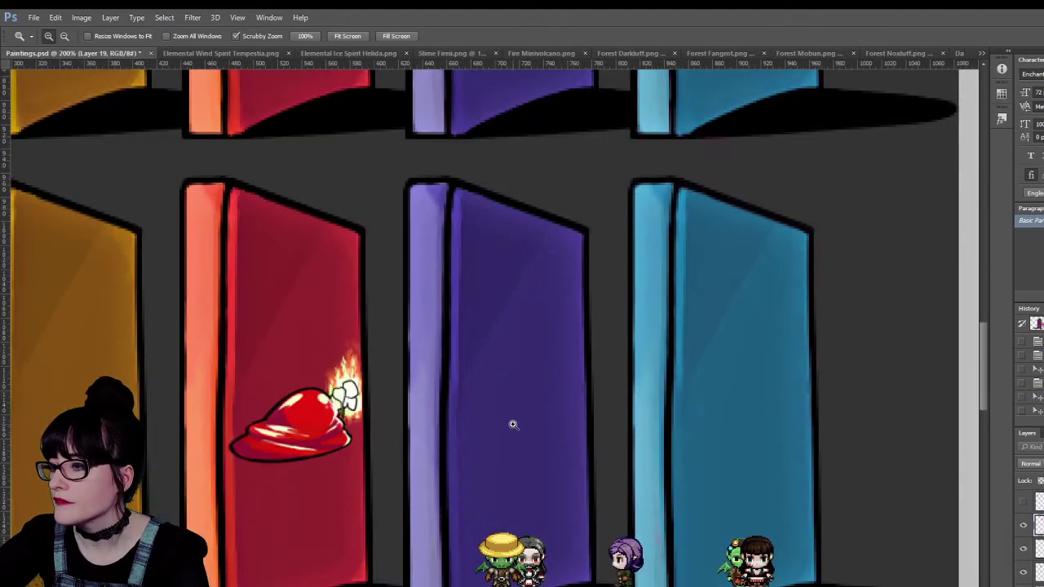
key(ctrl+v)
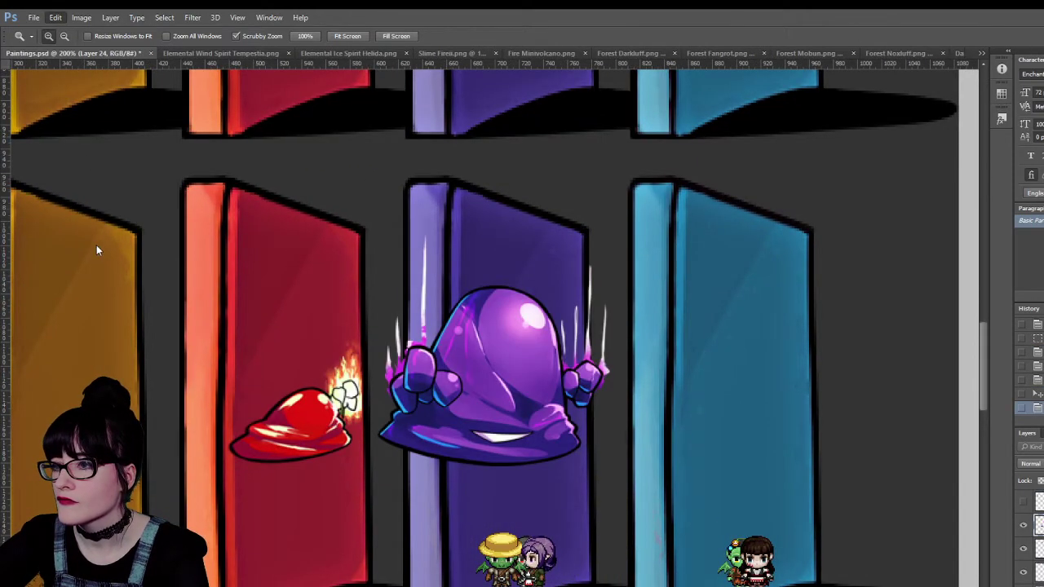
Scale the pasted dark slime to 60% and place it on the face of row C's purple painting.
key(ctrl+t)
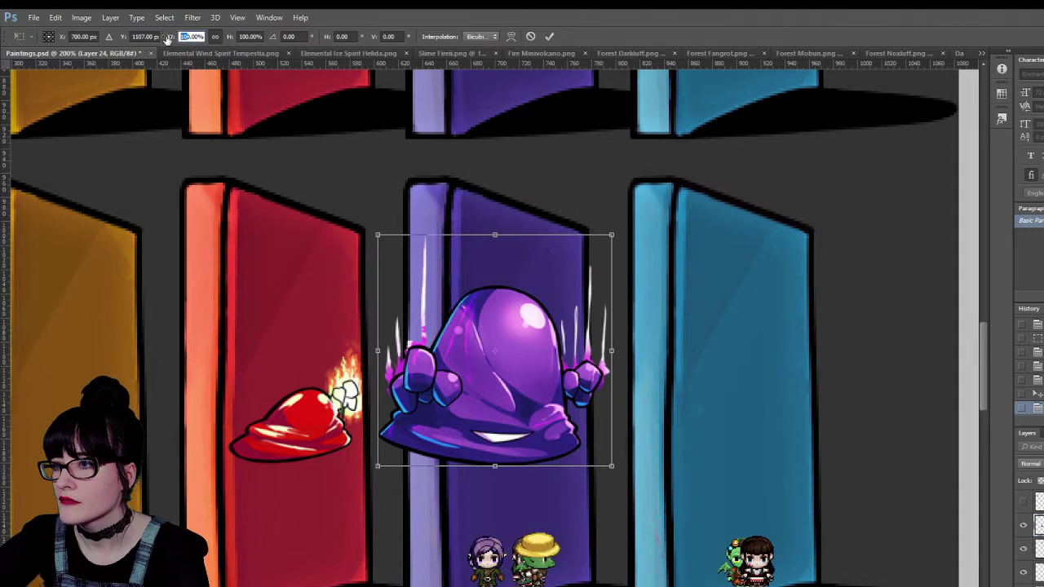
text(80)
key(Return)
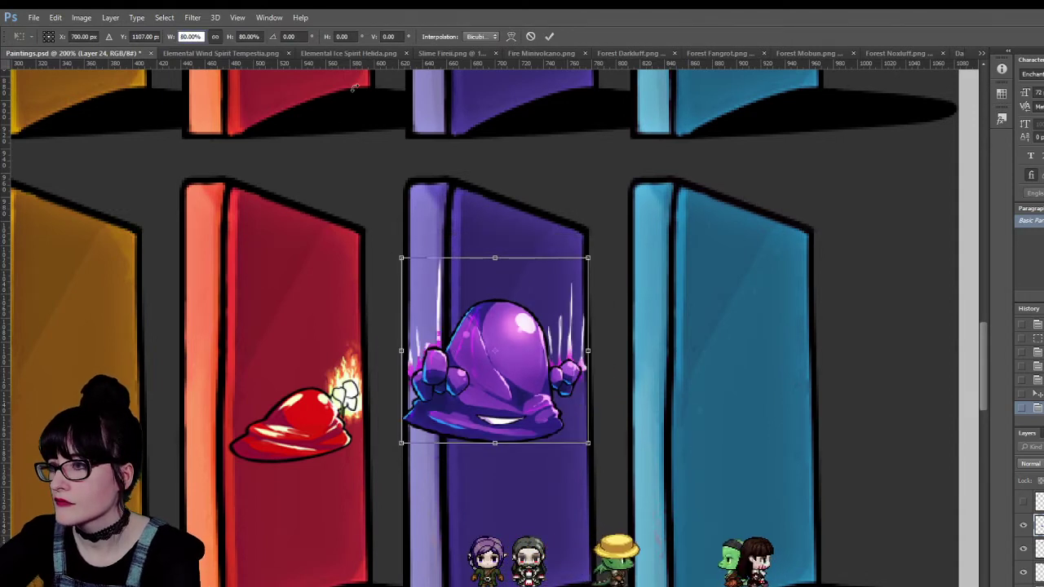
key(shift+Down)
key(shift+Down)
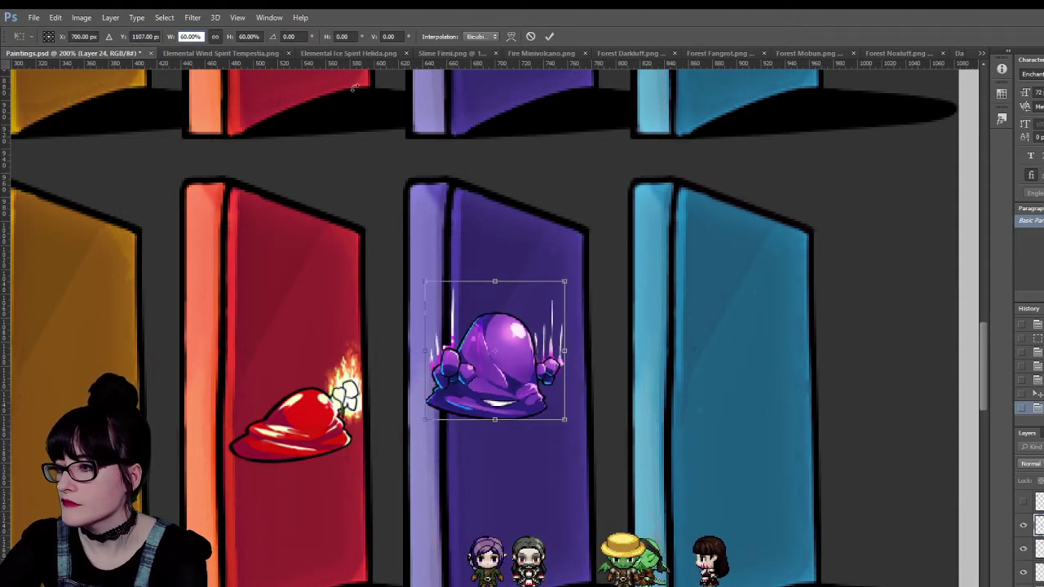
drag(478, 371, 503, 420)
Rotate the dark slime about 2.5° counterclockwise and apply perspective so its left side is taller.
drag(671, 375, 669, 369)
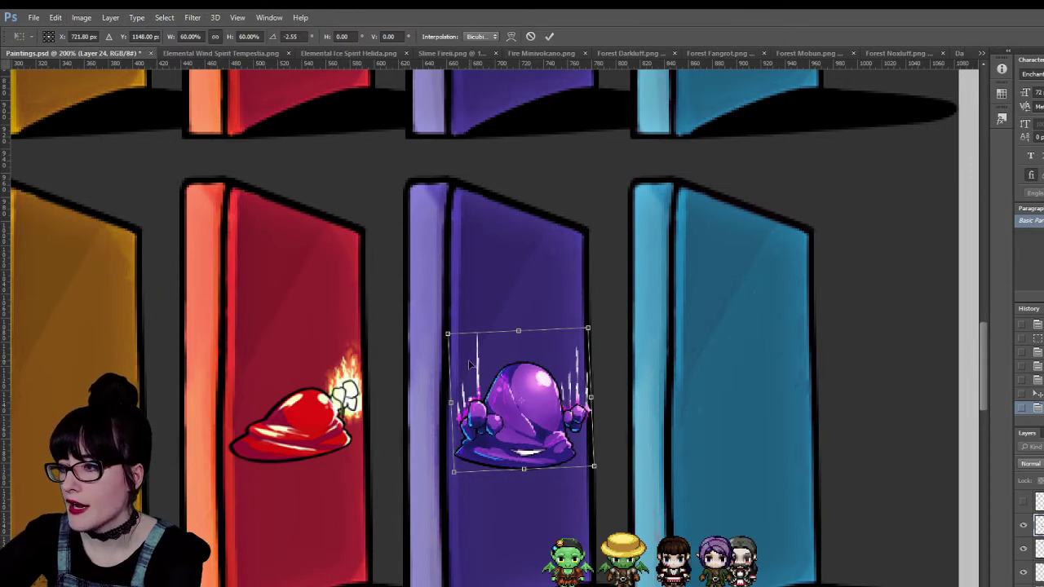
drag(448, 335, 447, 324)
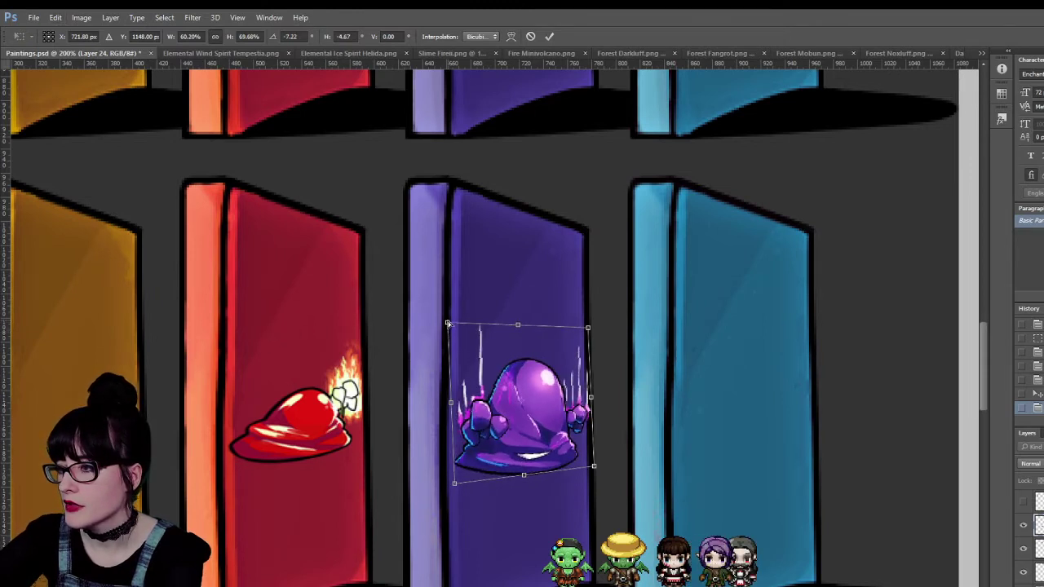
key(Return)
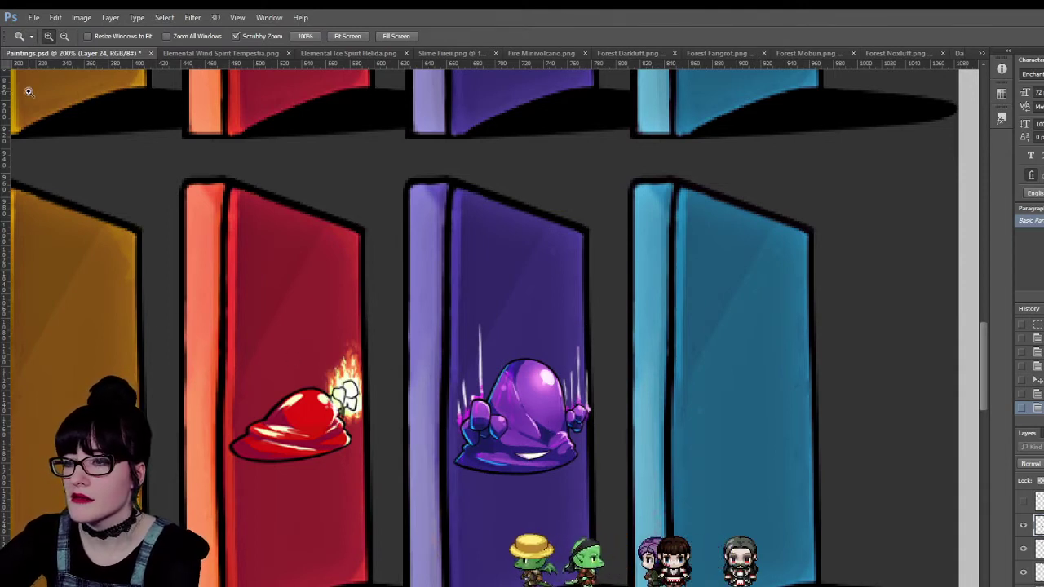
Shift the dark slime slightly left on row C's purple painting and check its placement within the sheet.
key(v)
drag(562, 438, 558, 438)
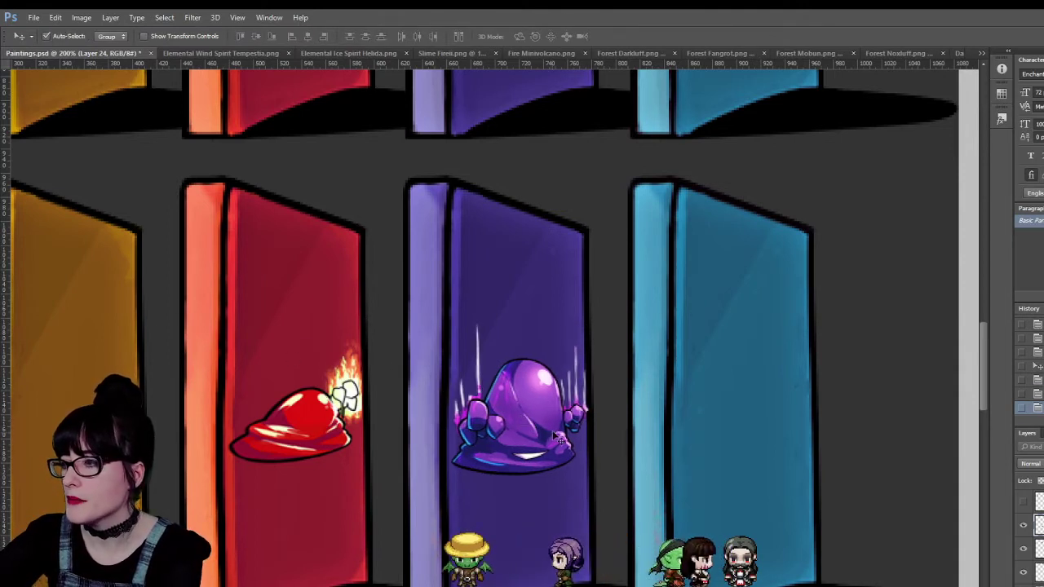
key(z)
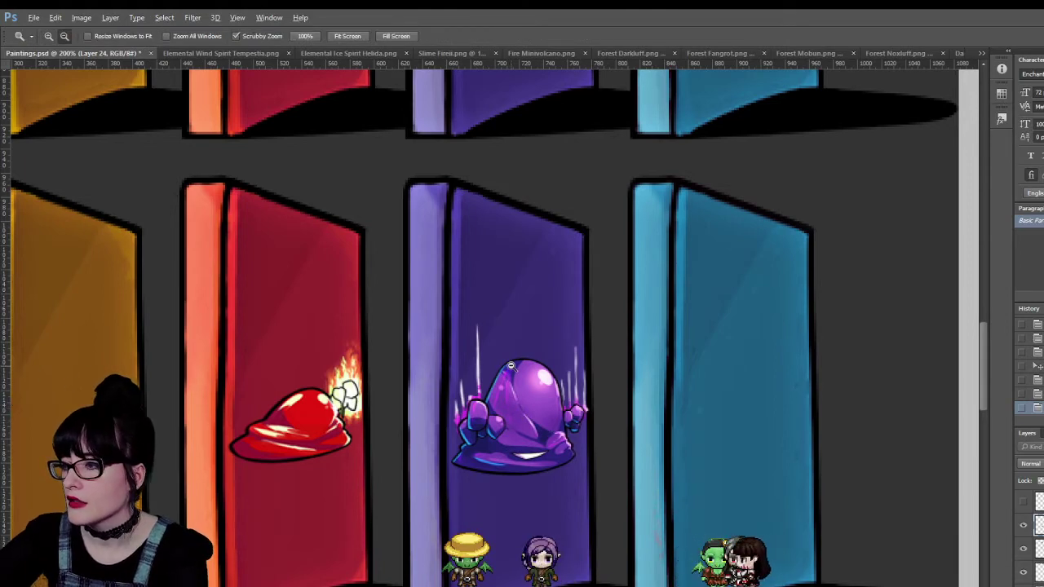
alt+click(511, 366)
alt+click(512, 365)
scroll(468, 319, down, 1)
click(546, 355)
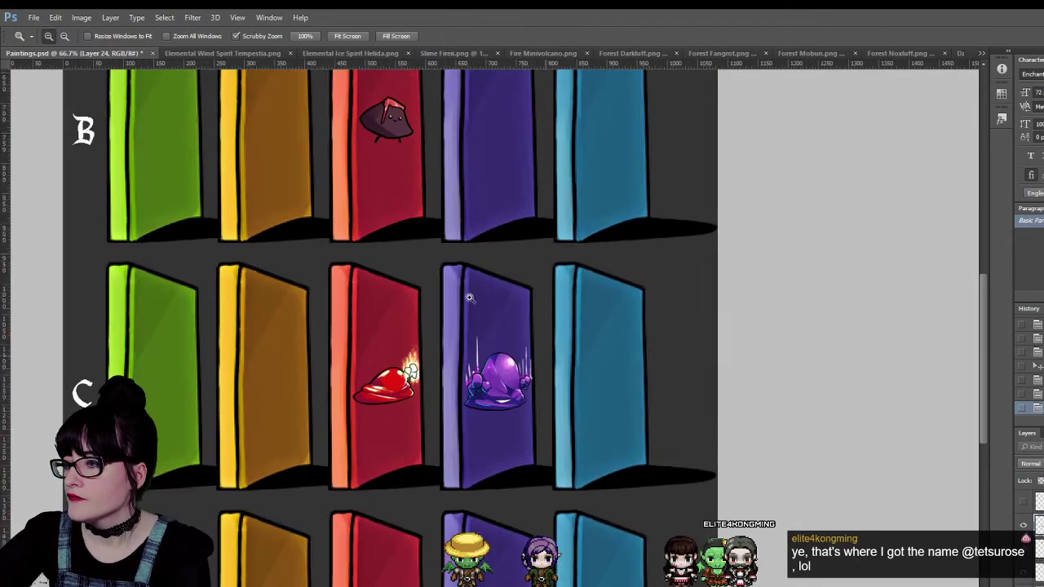
Strengthen the dark slime's perspective by stretching its left side to about 109% height.
click(469, 297)
click(469, 297)
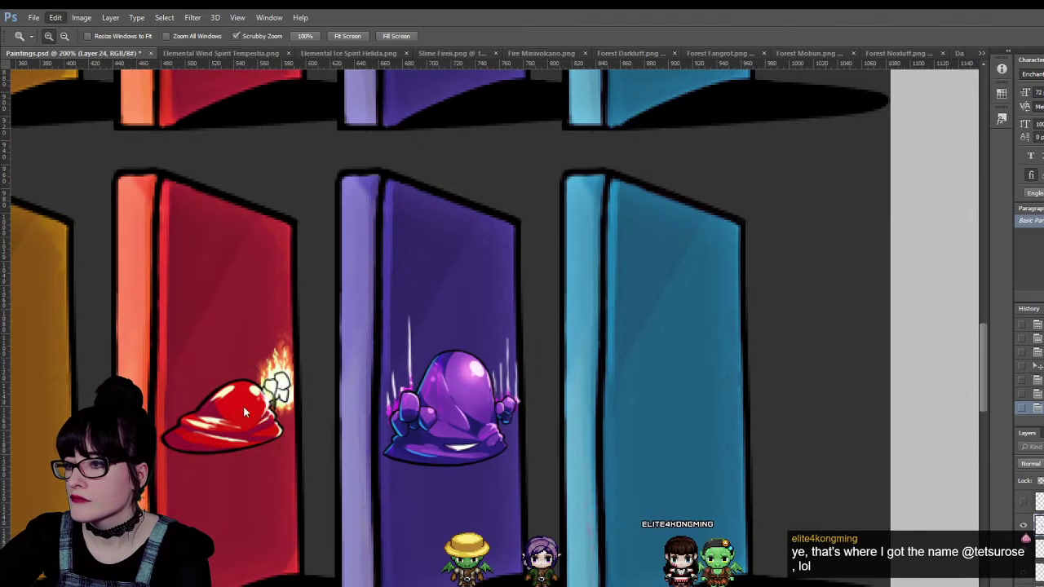
key(ctrl+t)
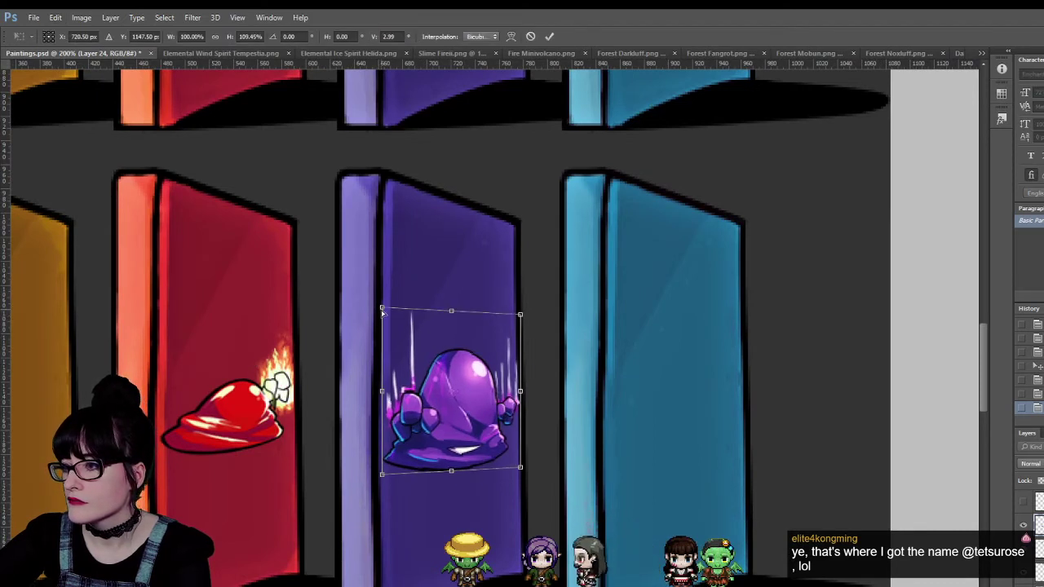
key(Return)
key(z)
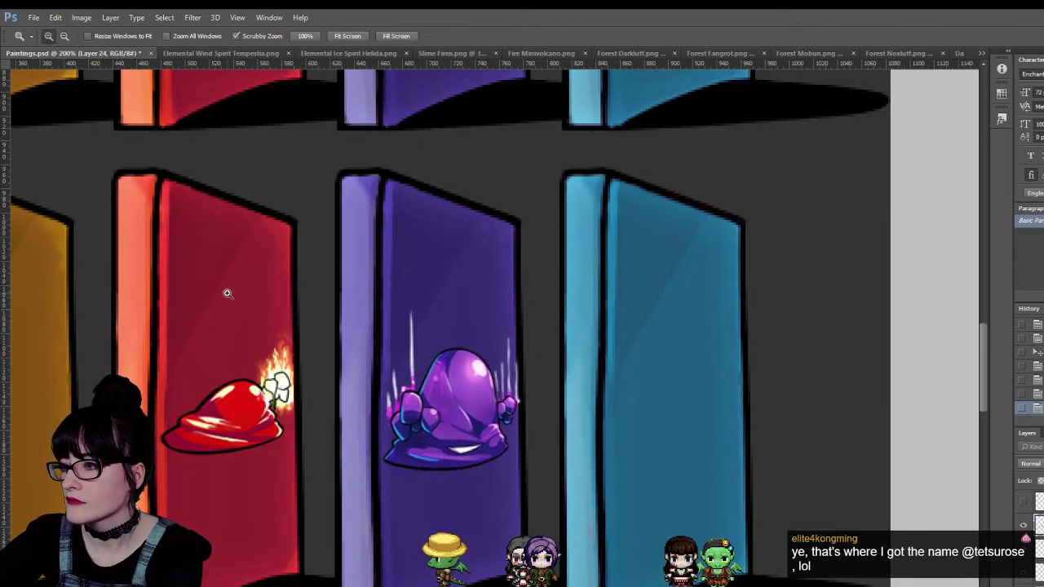
Stretch the red slime on row C's red painting to about 113% of its height, keeping its width at 100%.
alt+click(232, 406)
alt+click(232, 406)
drag(241, 416, 388, 416)
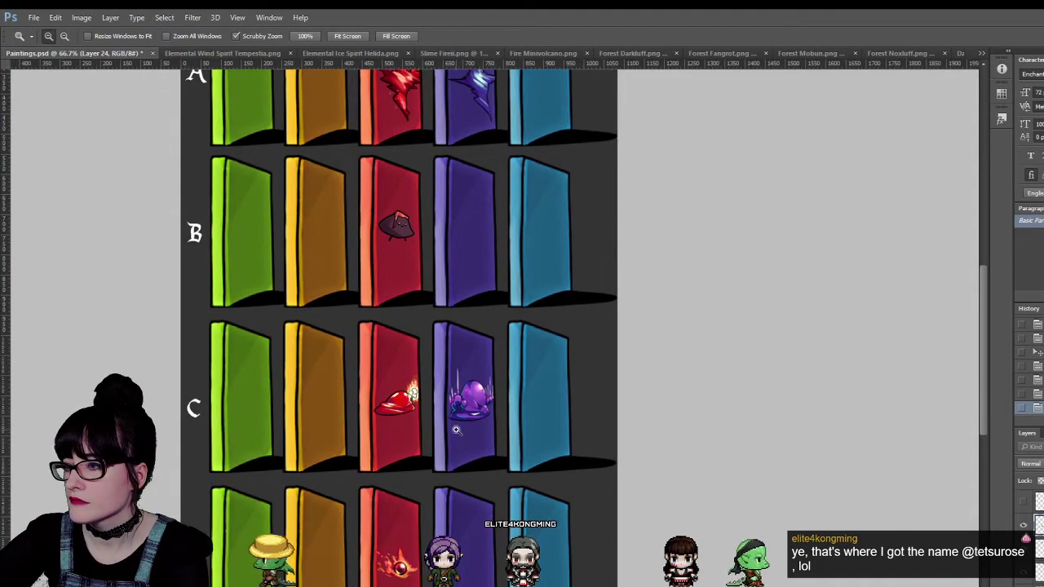
click(388, 416)
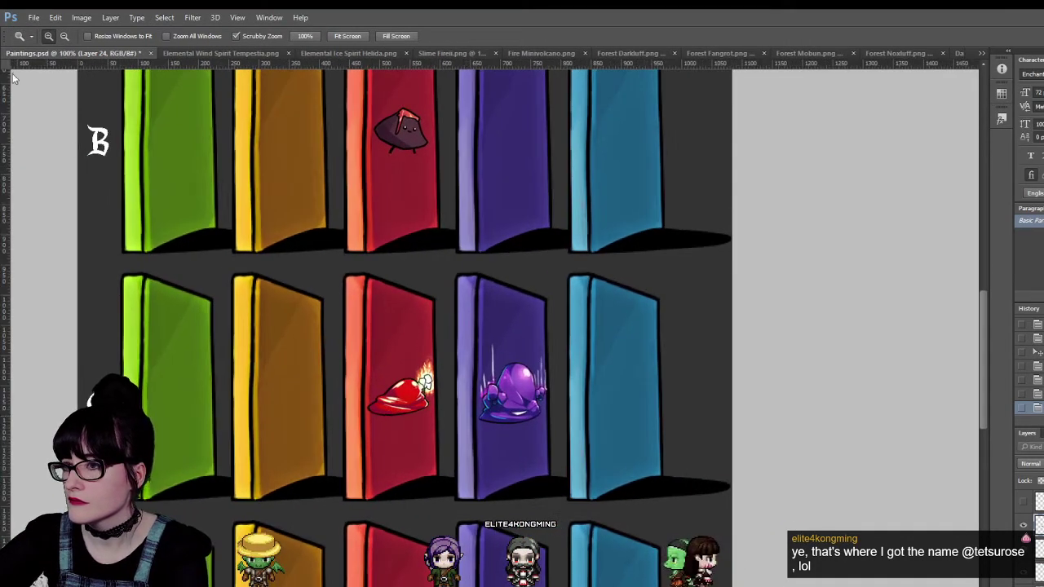
key(v)
click(410, 400)
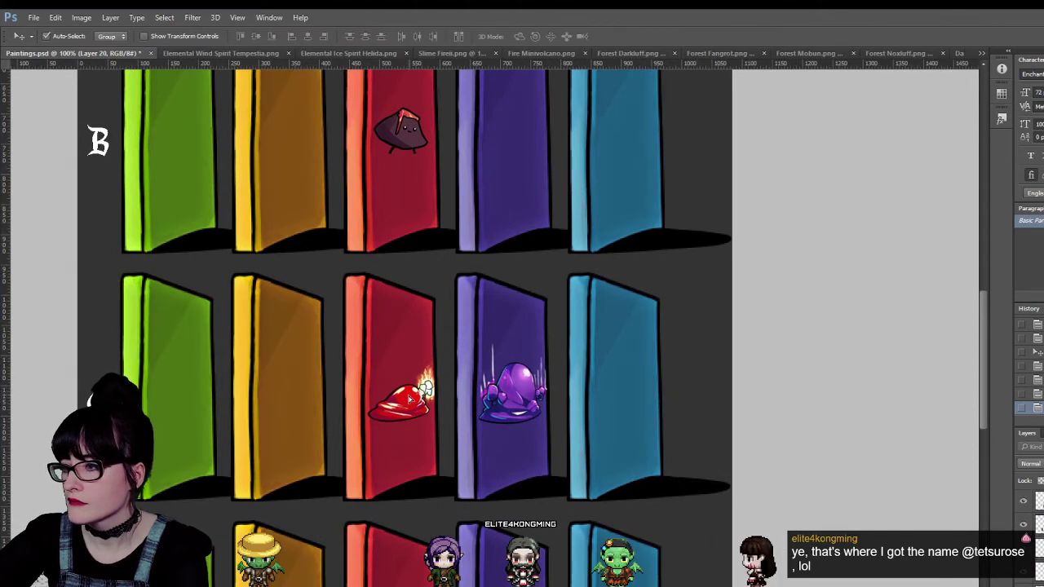
drag(410, 399, 410, 403)
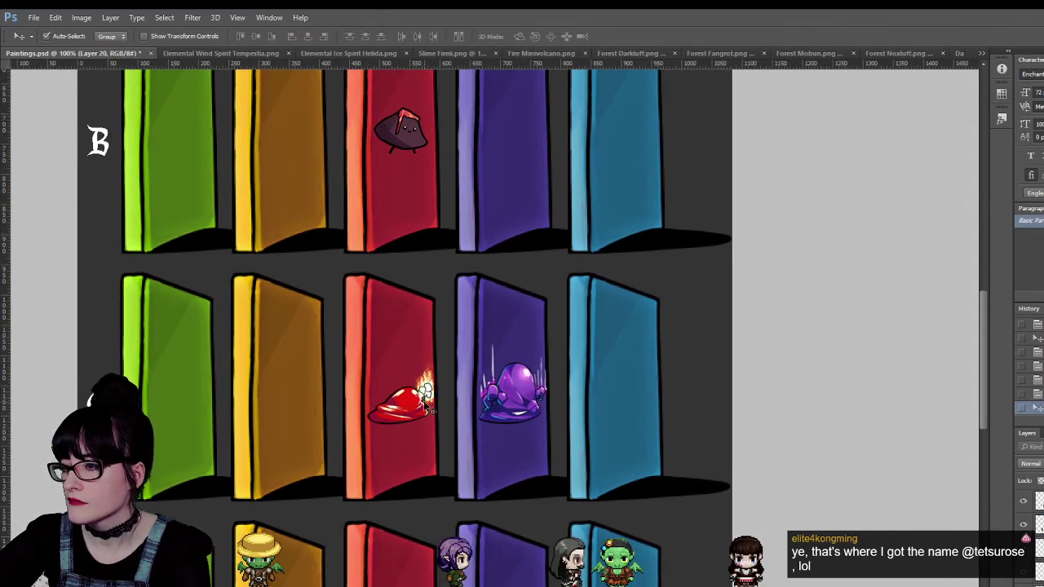
key(ctrl+z)
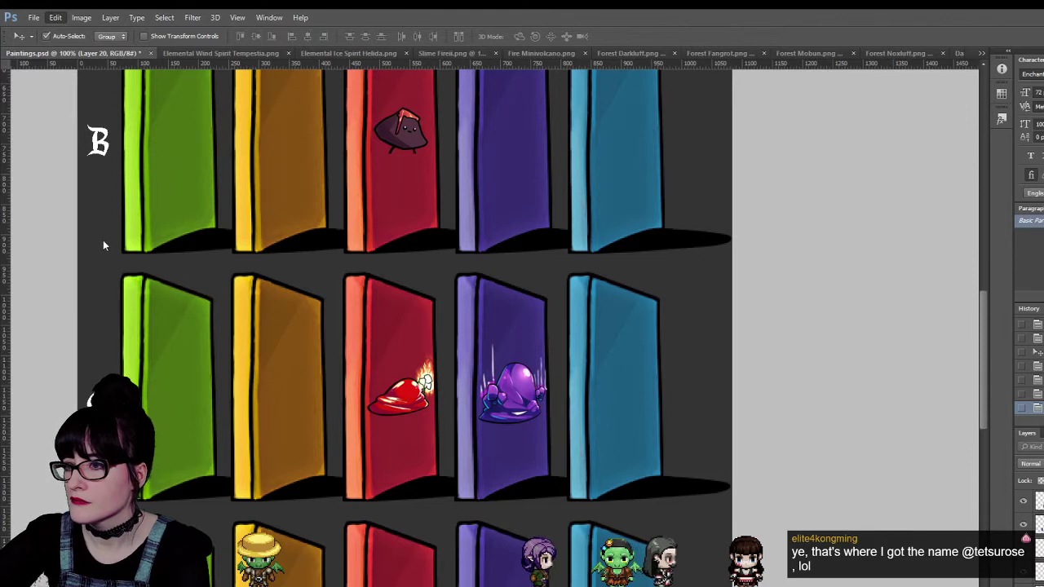
key(ctrl+t)
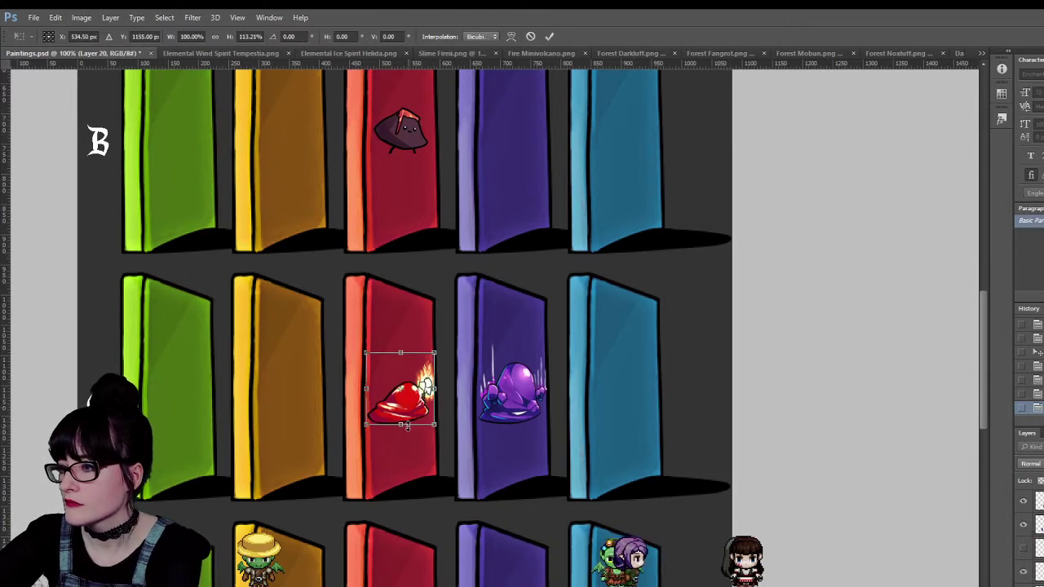
key(Return)
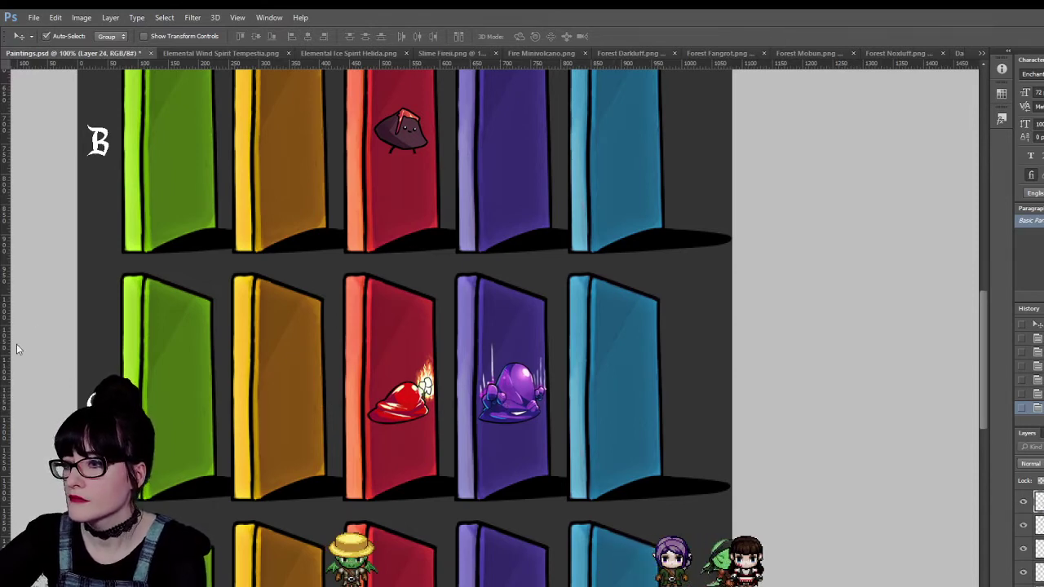
Copy the whole Arcane Orb Dark.png image and paste it into Paintings.psd near row D's purple painting.
key(z)
key(ctrl+minus)
scroll(432, 326, down, 1)
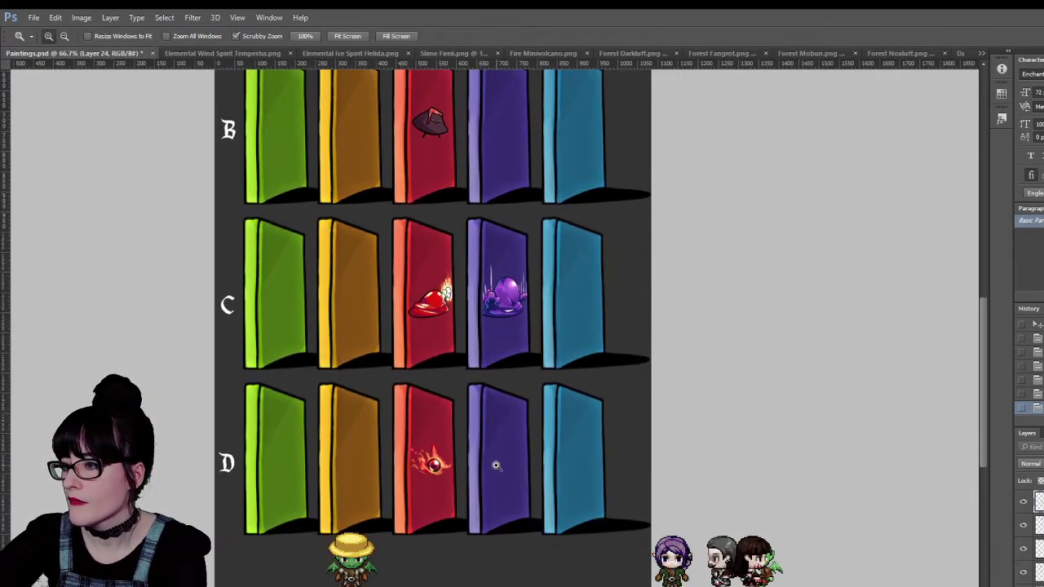
click(49, 37)
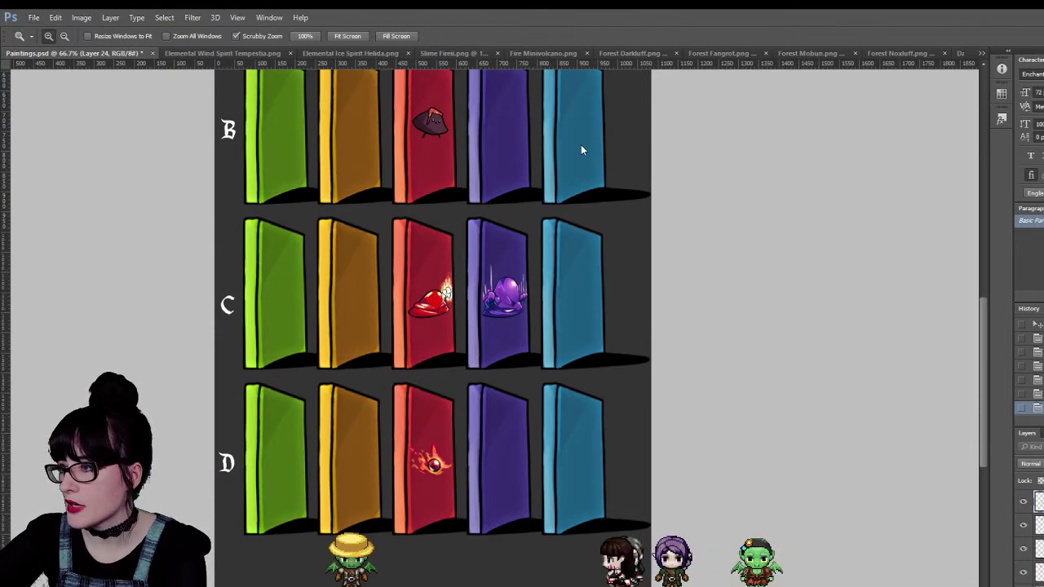
key(ctrl+shift+Tab)
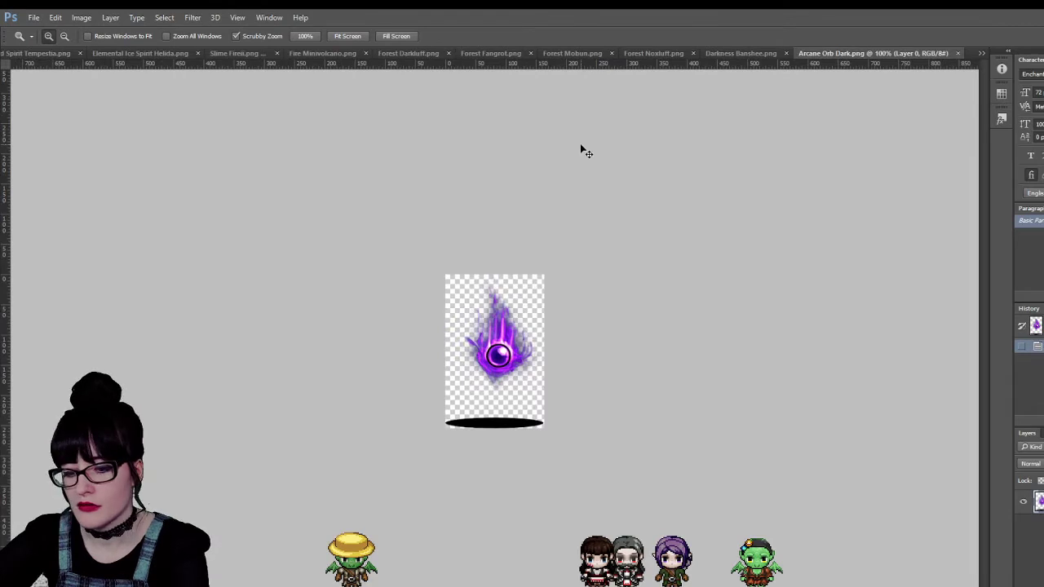
key(ctrl+a)
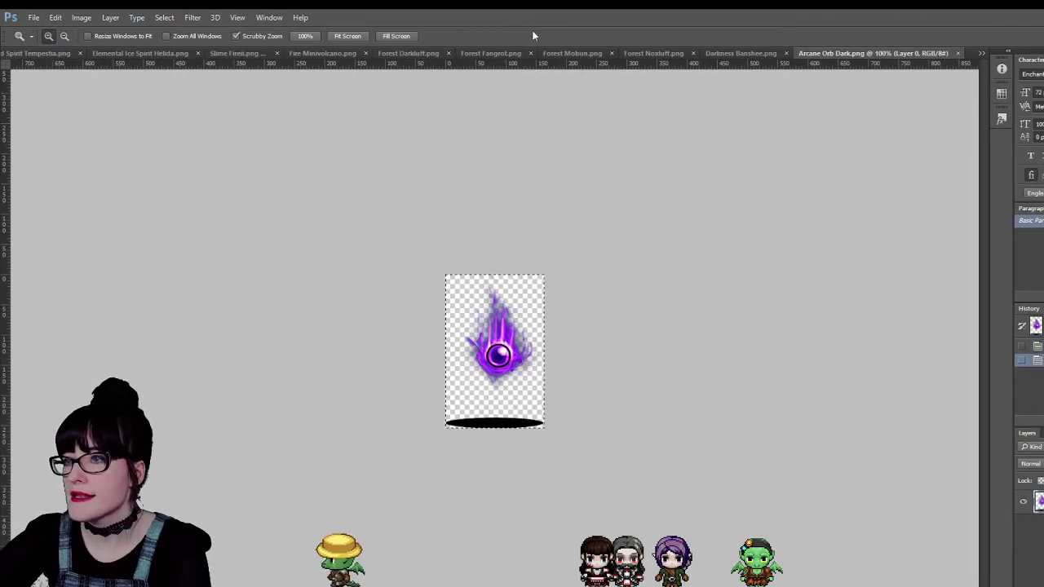
key(ctrl+Tab)
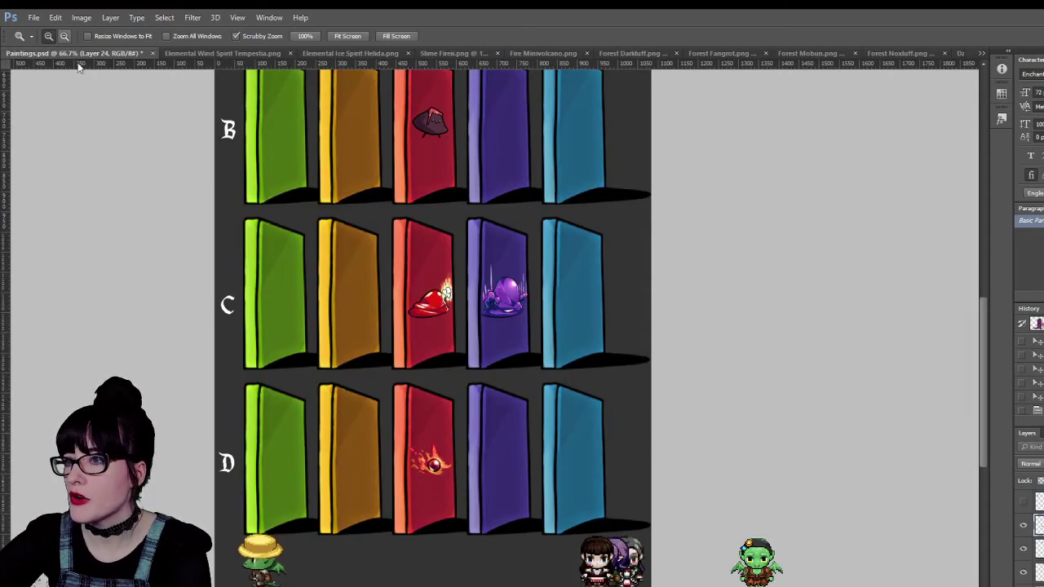
scroll(504, 463, down, 1)
click(504, 463)
key(ctrl+v)
Centre the dark orb on row D's purple painting, level with the fire orb, and delete its black ground shadow.
key(v)
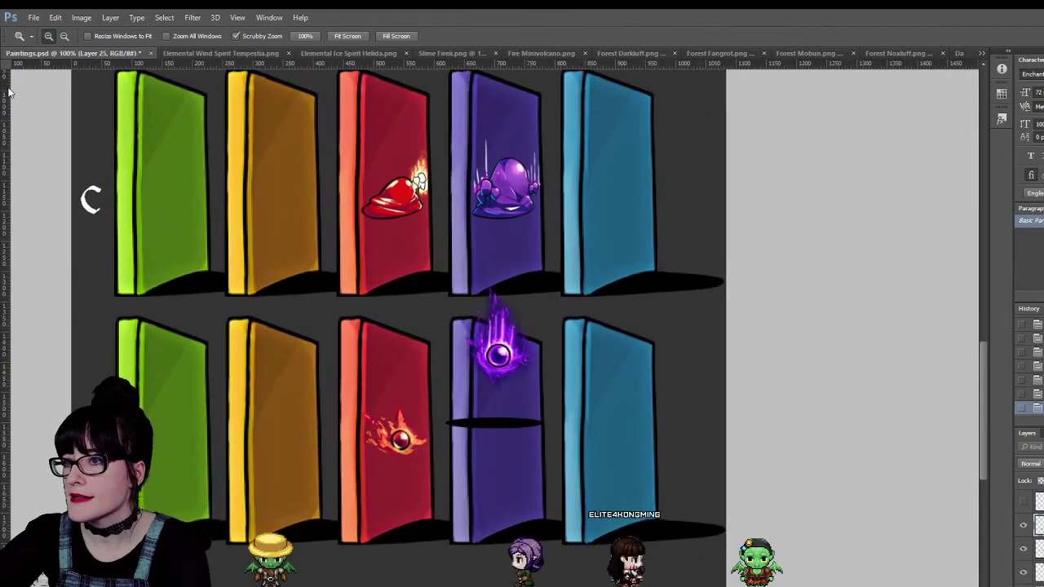
drag(505, 352, 510, 434)
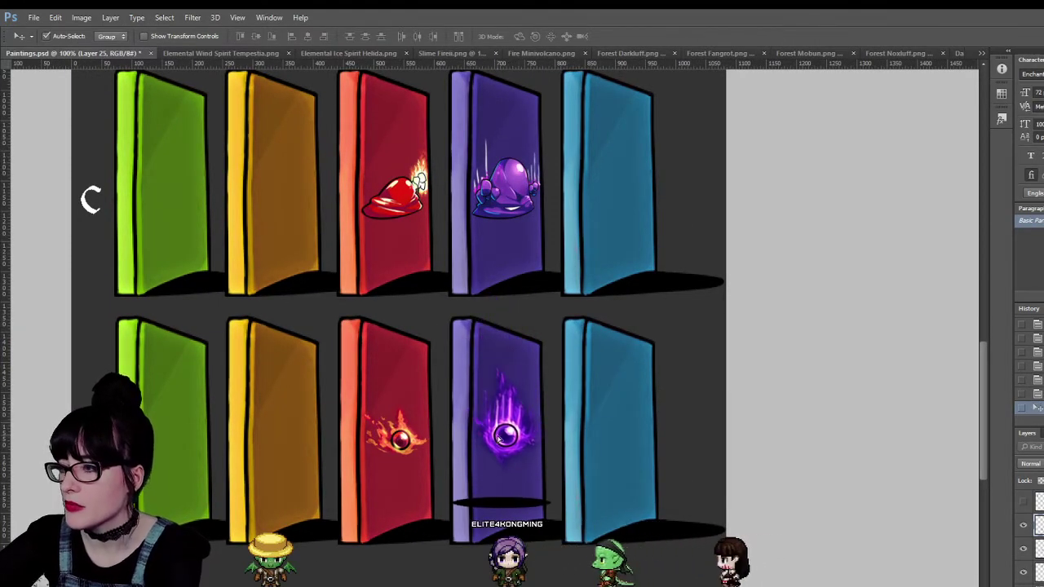
key(m)
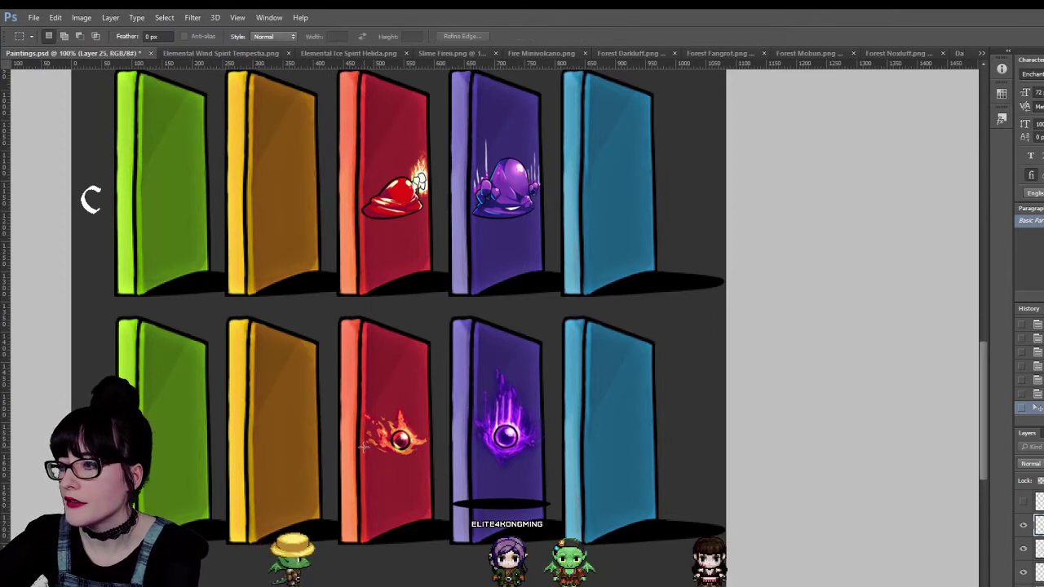
key(Delete)
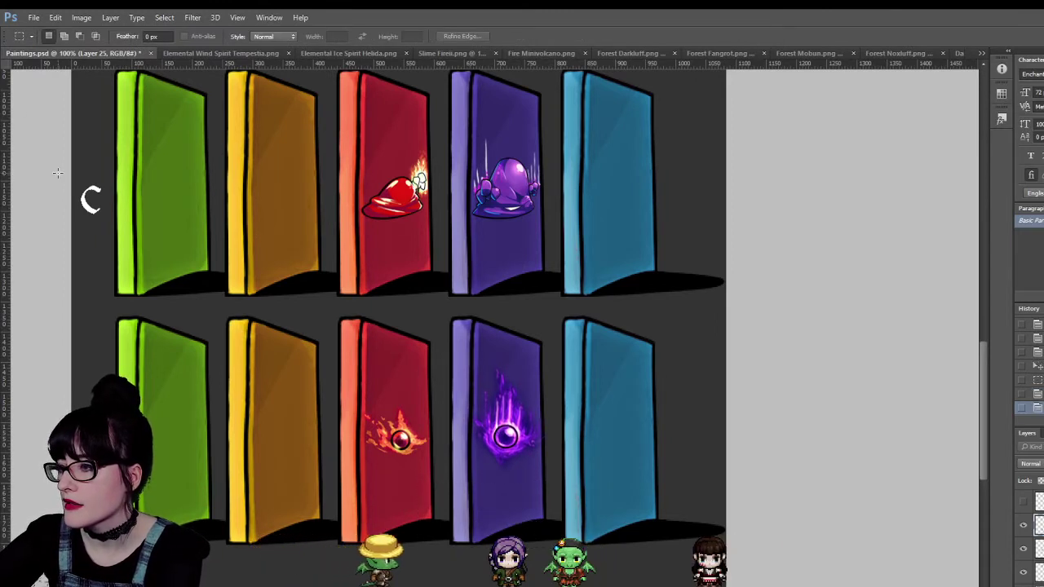
key(v)
drag(510, 423, 509, 426)
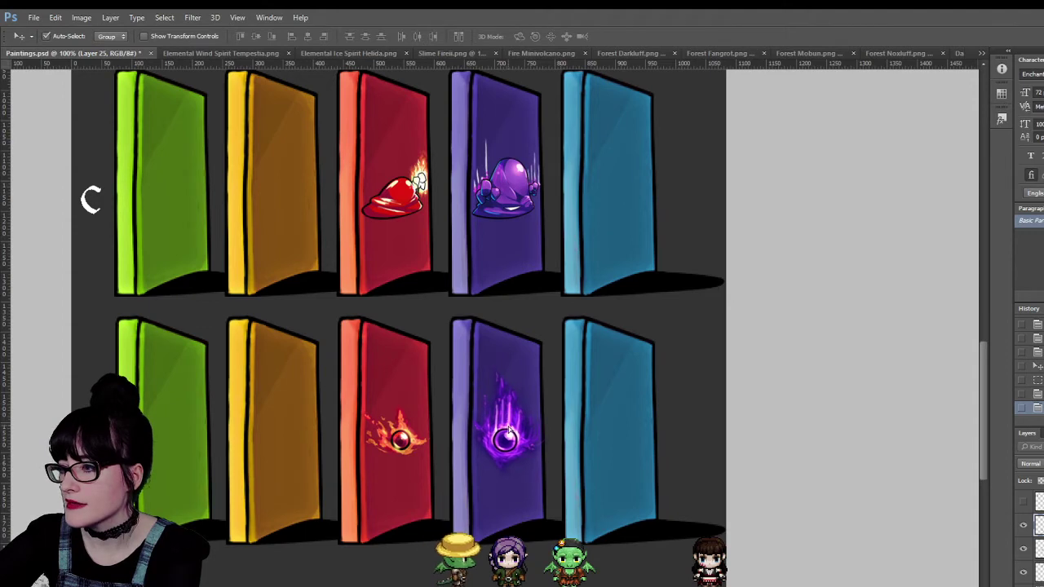
Examine the artwork placed on the red and purple paintings across rows A to D.
scroll(669, 384, up, 8)
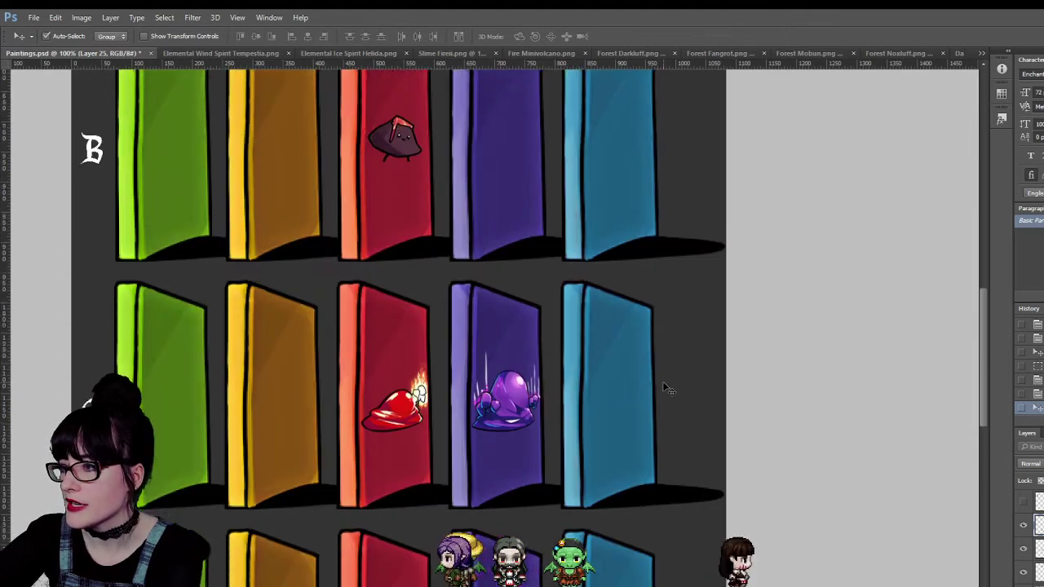
scroll(664, 387, up, 5)
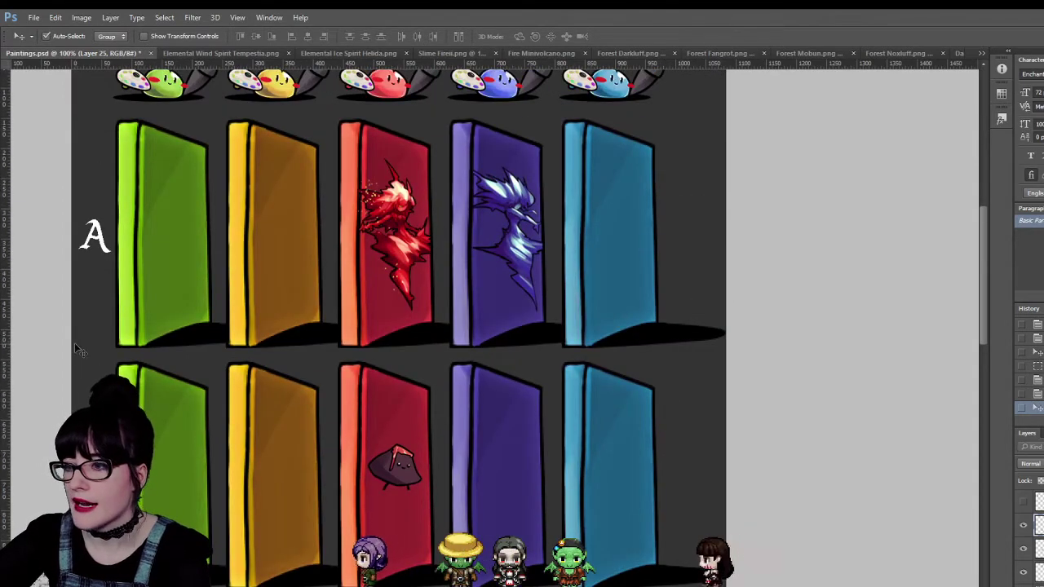
key(z)
alt+click(601, 315)
scroll(599, 326, down, 4)
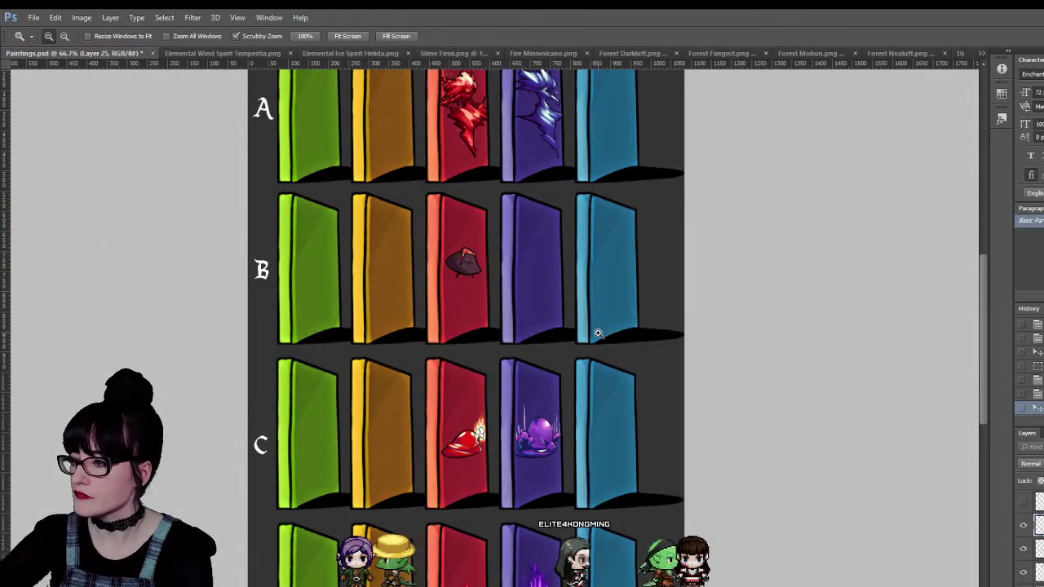
scroll(598, 333, down, 2)
scroll(601, 452, up, 3)
scroll(591, 505, down, 4)
Distort the dark orb on row D's purple painting to match the canvas perspective, stretching it to about 121% height.
click(566, 551)
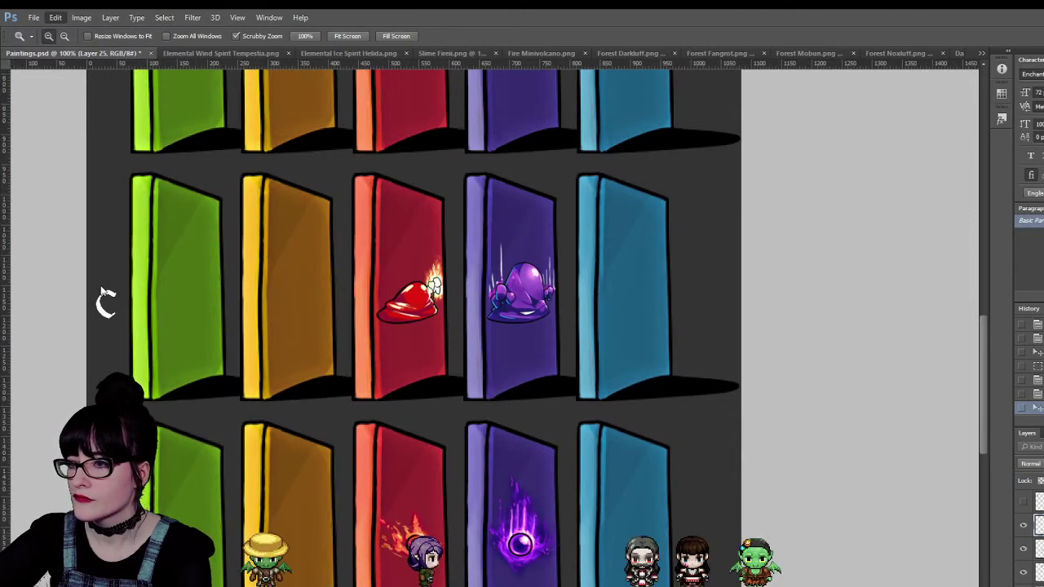
key(ctrl+t)
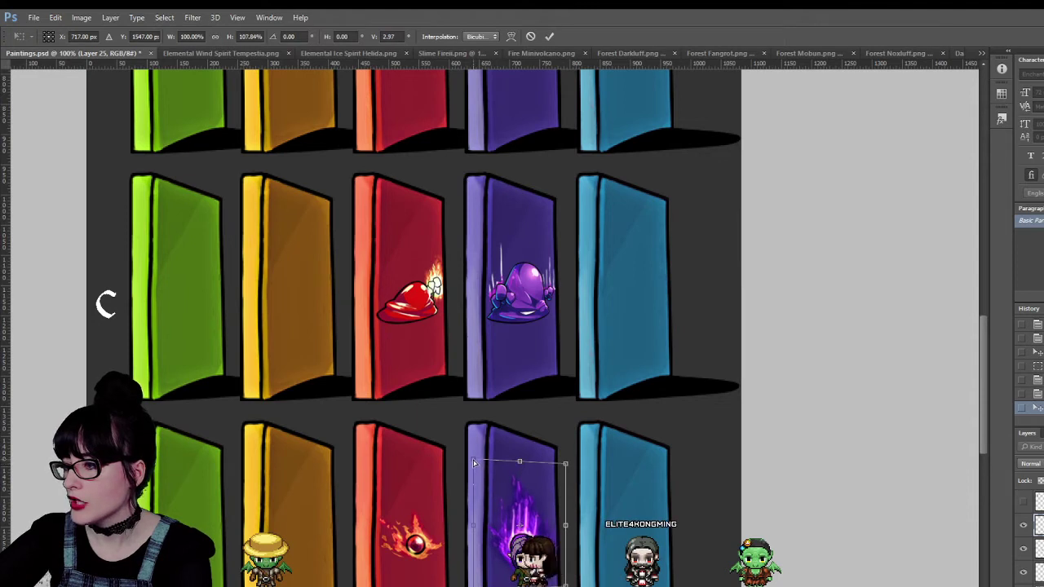
drag(476, 466, 470, 458)
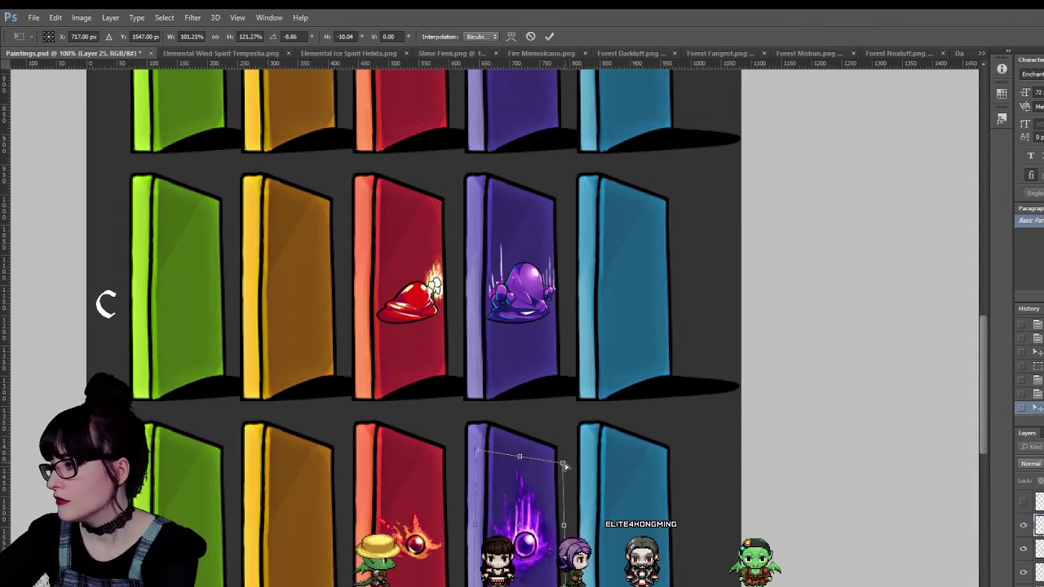
key(Return)
Enlarge the fire orb on row D's red painting to about 126% and rotate it about 89° clockwise.
key(z)
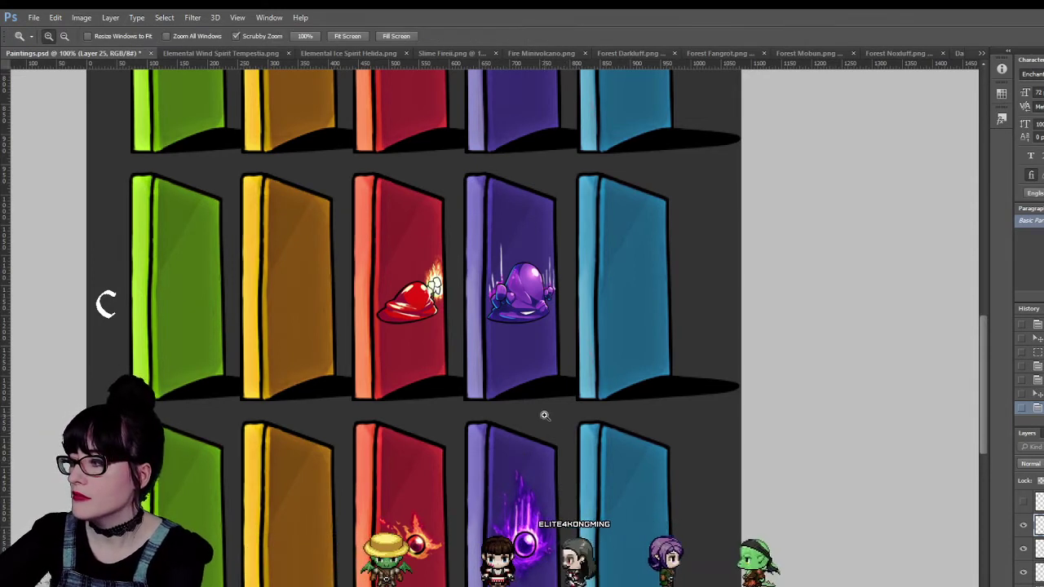
scroll(476, 463, down, 2)
key(v)
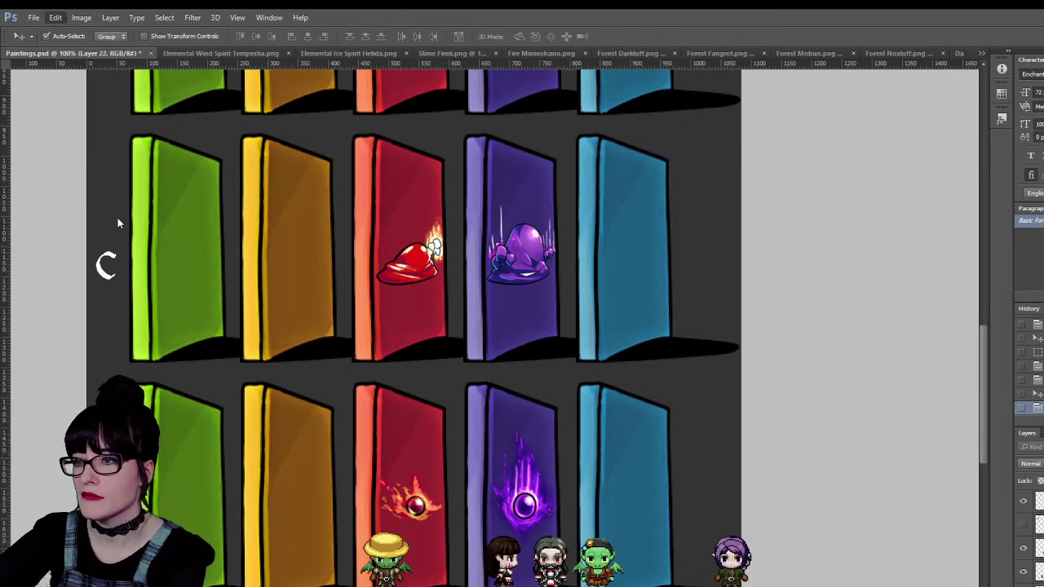
key(ctrl+t)
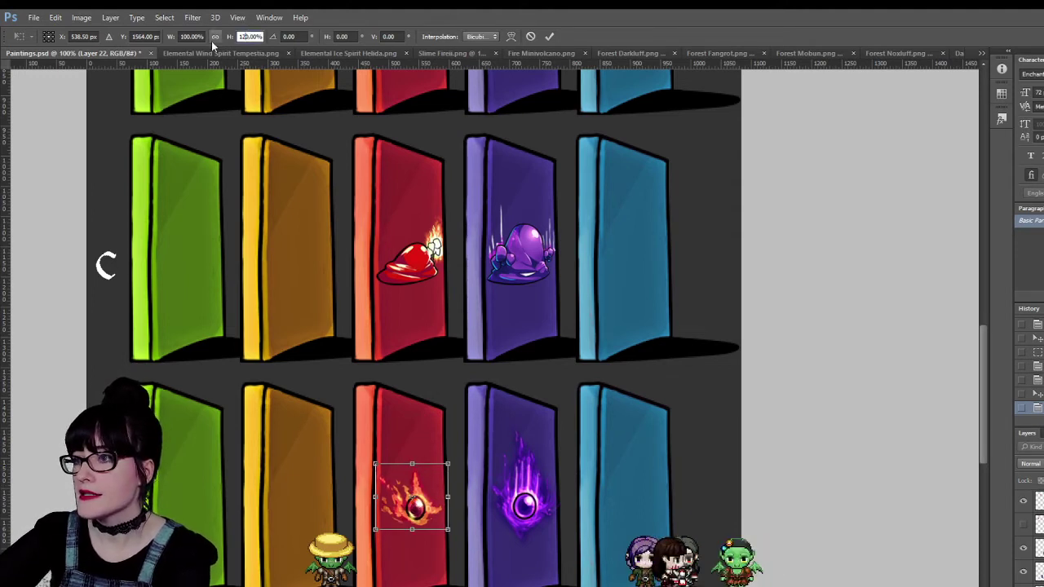
click(214, 36)
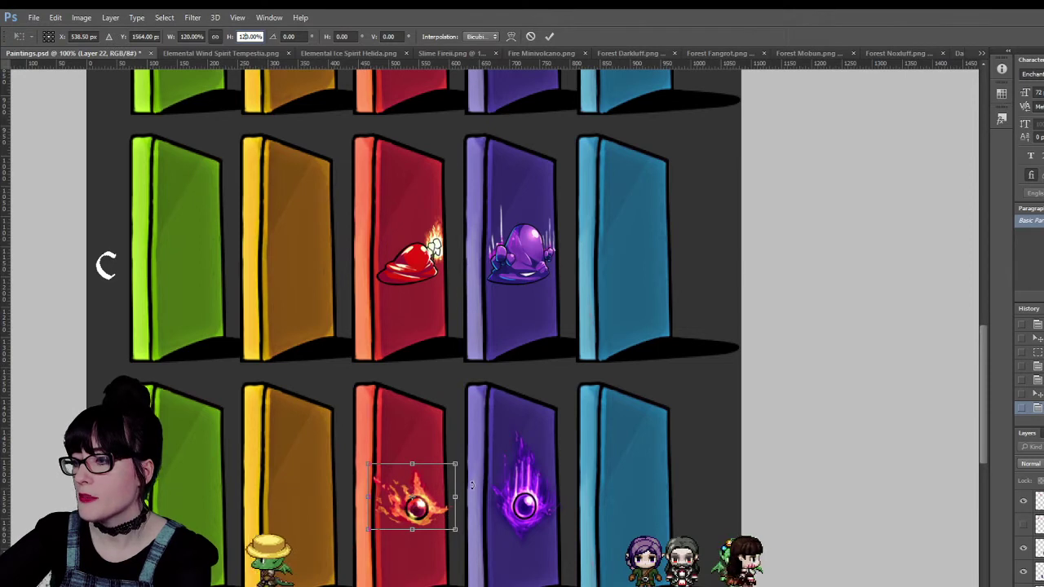
drag(471, 486, 474, 491)
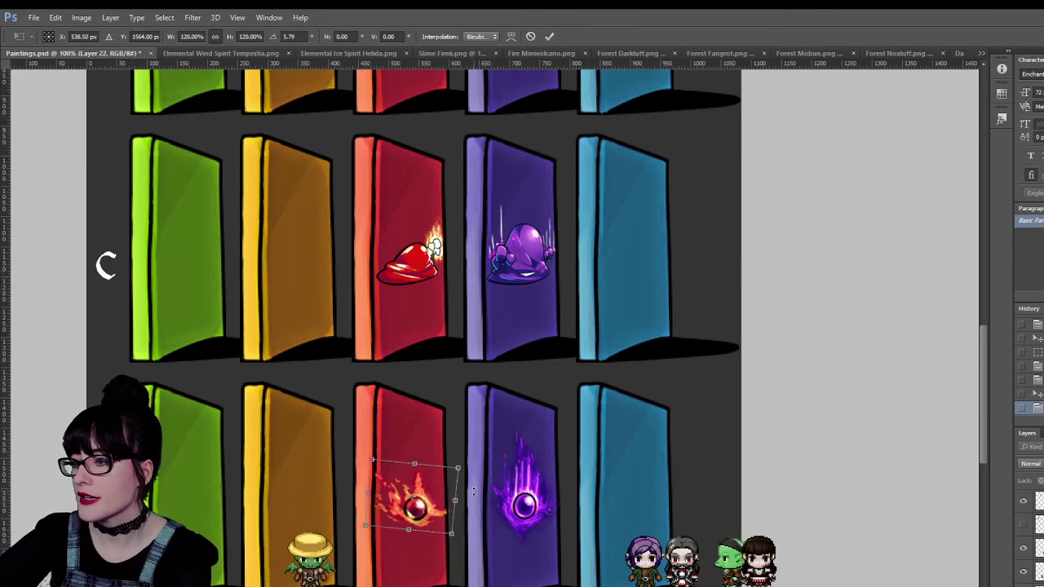
drag(494, 409, 464, 538)
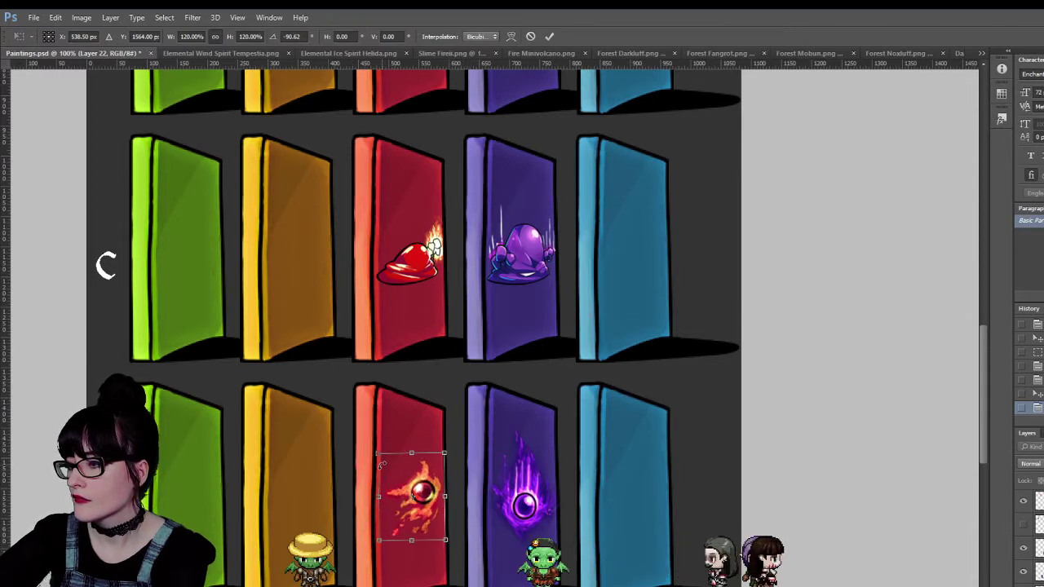
drag(381, 464, 502, 471)
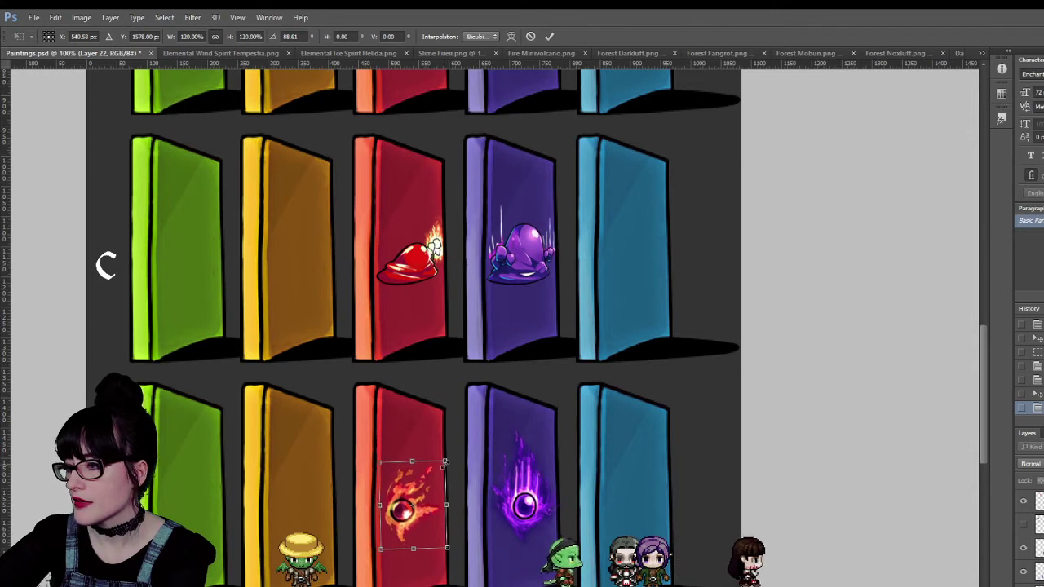
drag(446, 462, 447, 456)
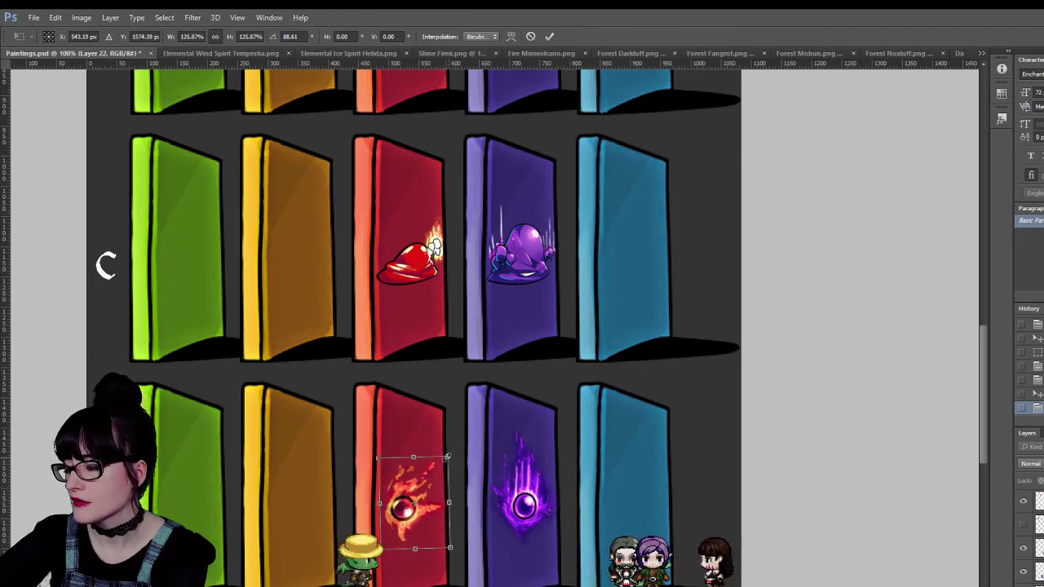
double_click(424, 489)
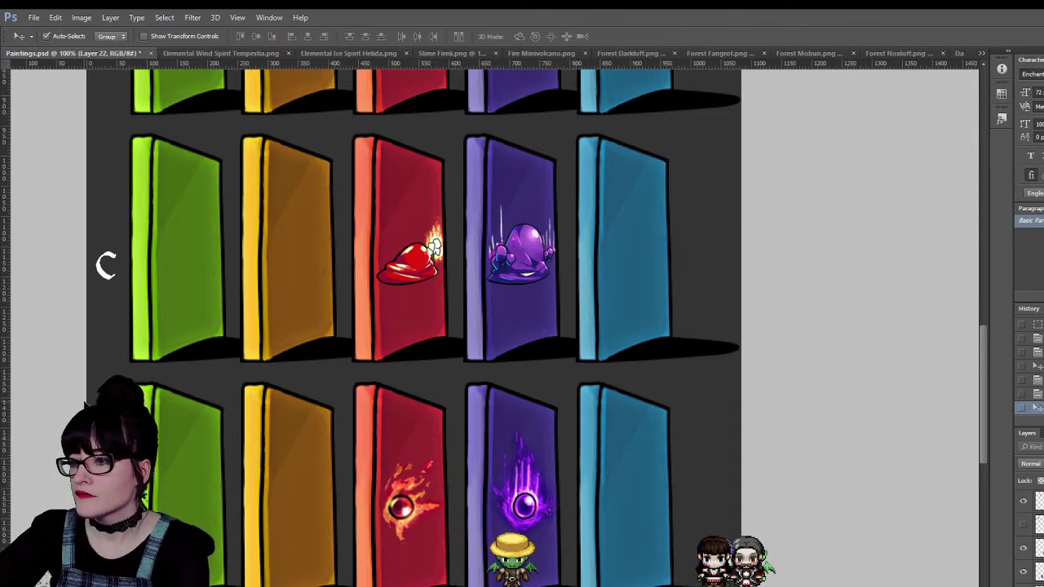
Review the adjusted fire orb against the rest of the sheet, from row D up to row A.
key(z)
alt+click(563, 392)
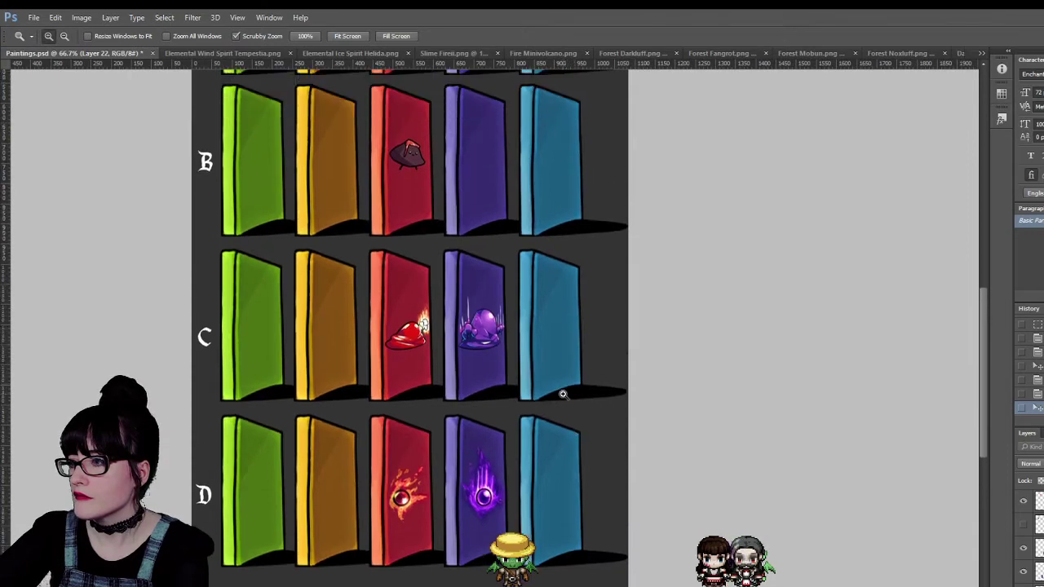
scroll(563, 394, up, 4)
scroll(475, 368, down, 2)
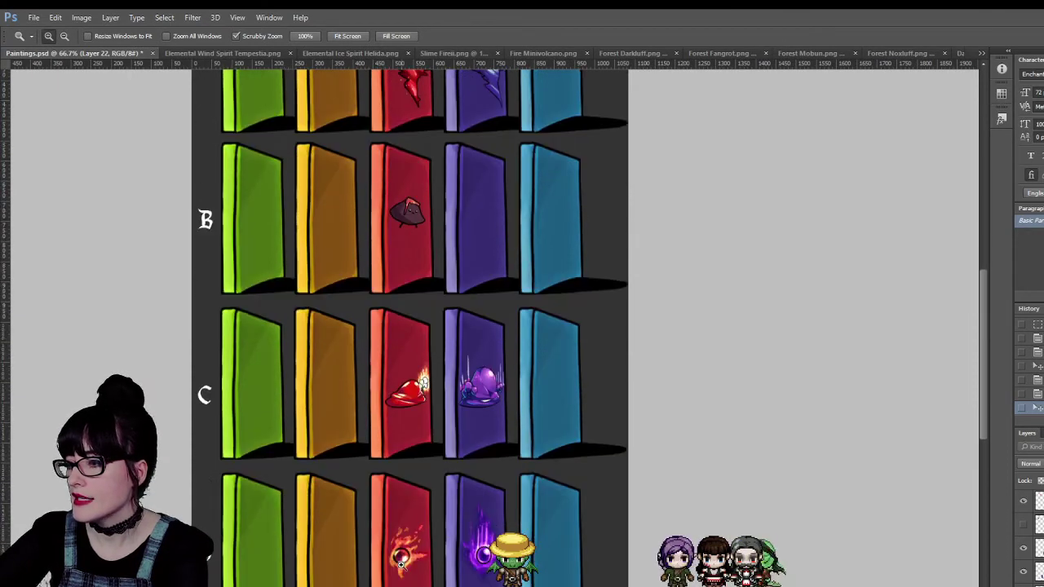
scroll(407, 287, up, 4)
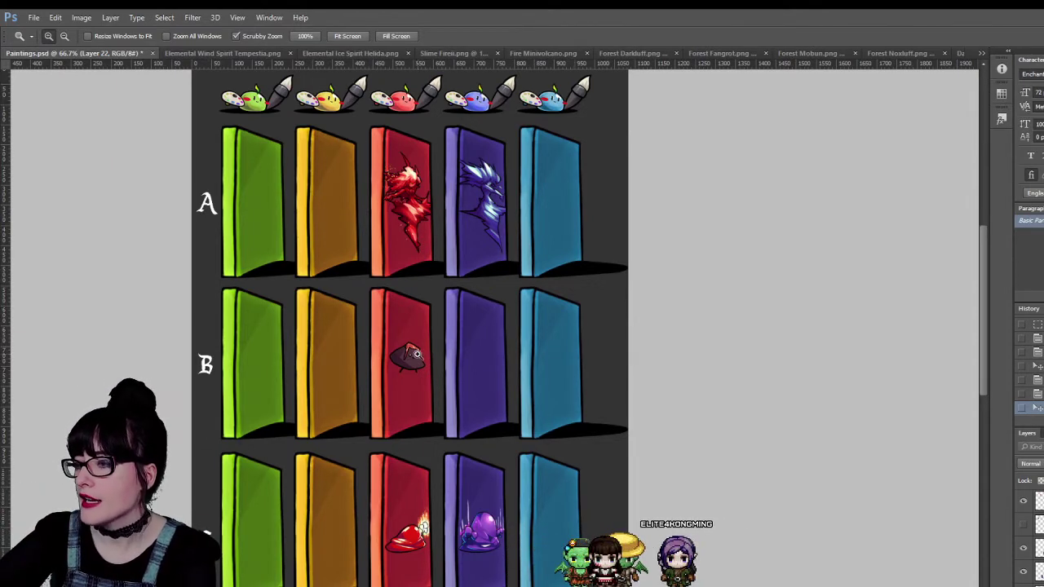
Browse the Forest Noxluff, Darkluff, Fangrot and Mobun images as candidate artwork and return to the Paintings.psd sheet.
drag(412, 360, 607, 339)
alt+click(610, 333)
alt+click(615, 336)
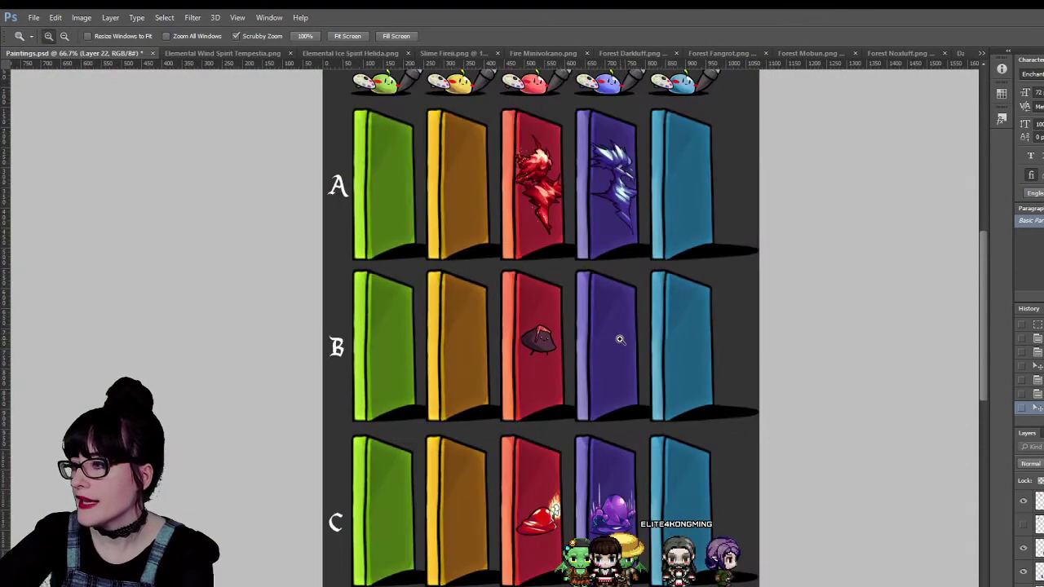
click(897, 53)
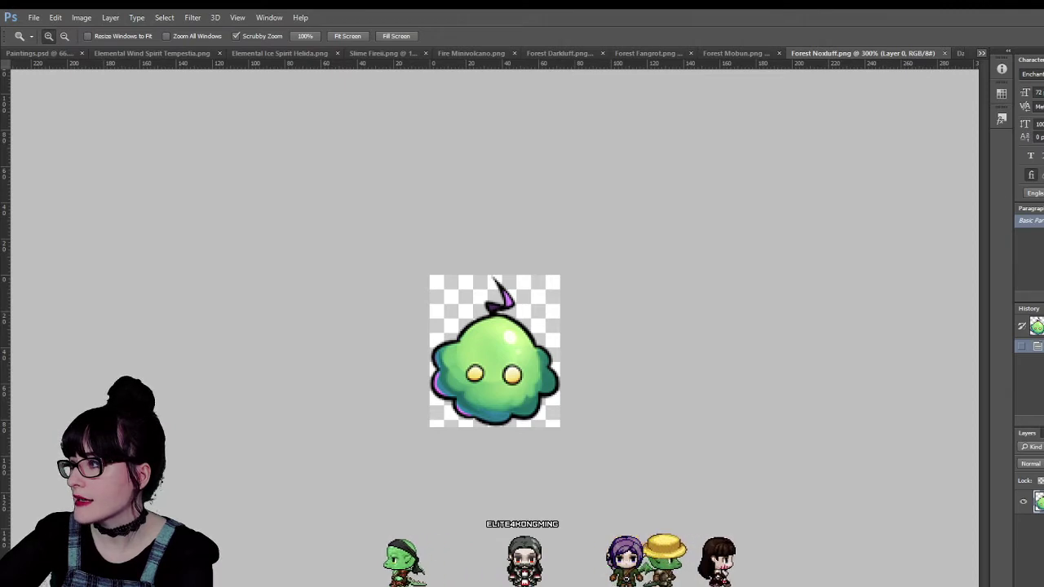
click(1028, 121)
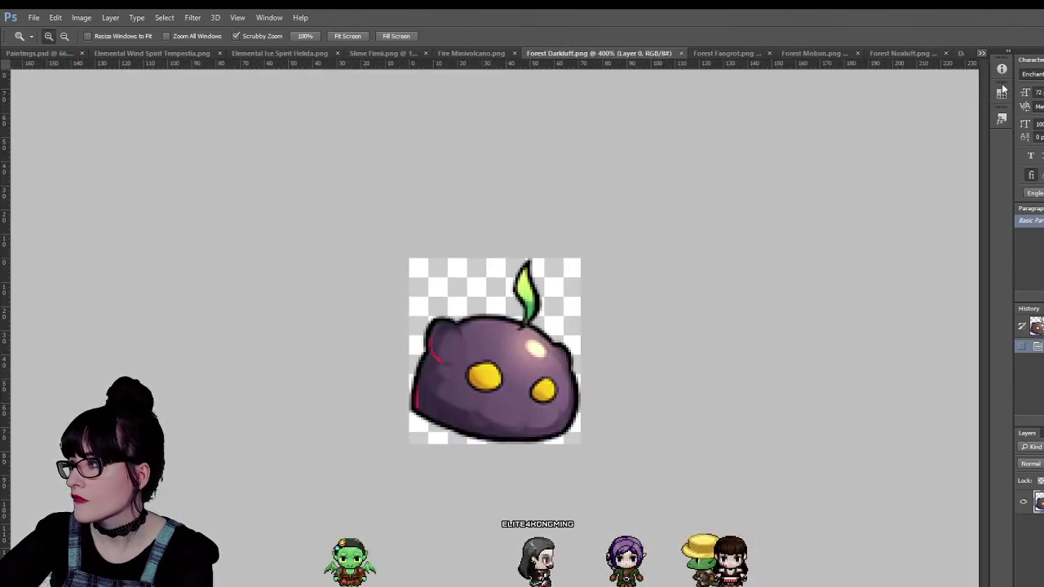
key(ctrl+Tab)
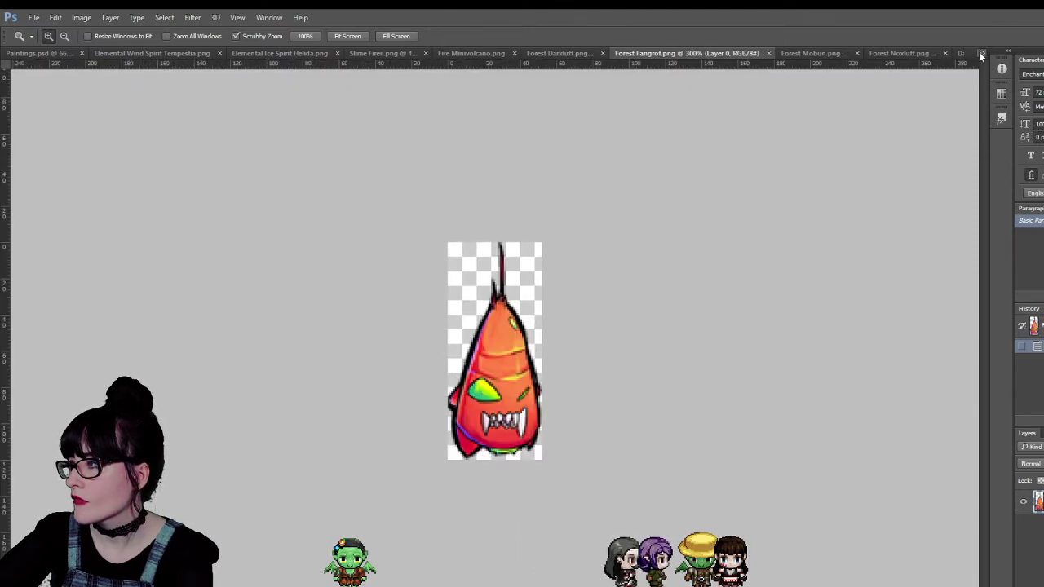
key(ctrl+Tab)
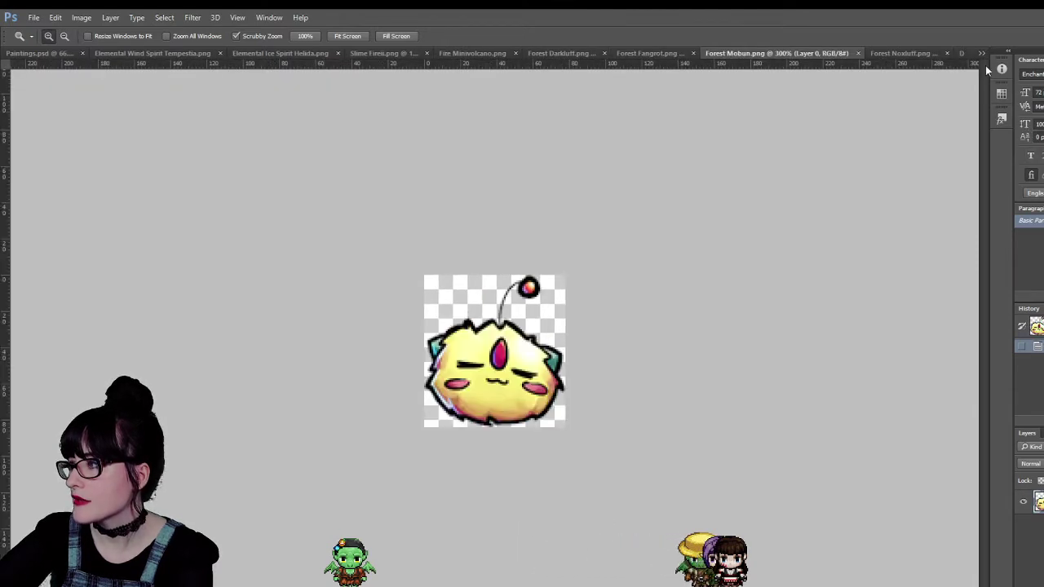
key(ctrl+shift+Tab)
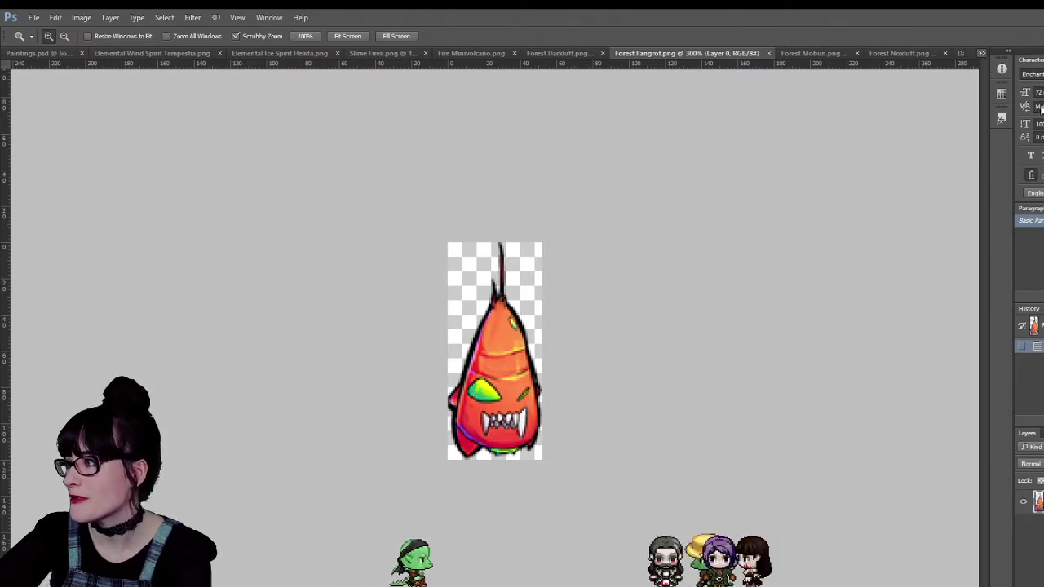
click(39, 53)
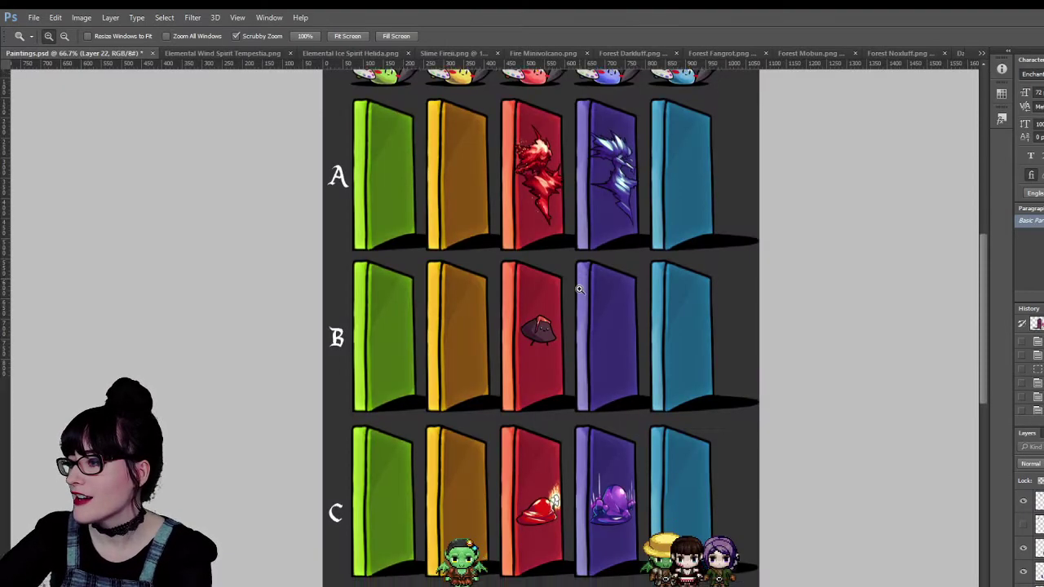
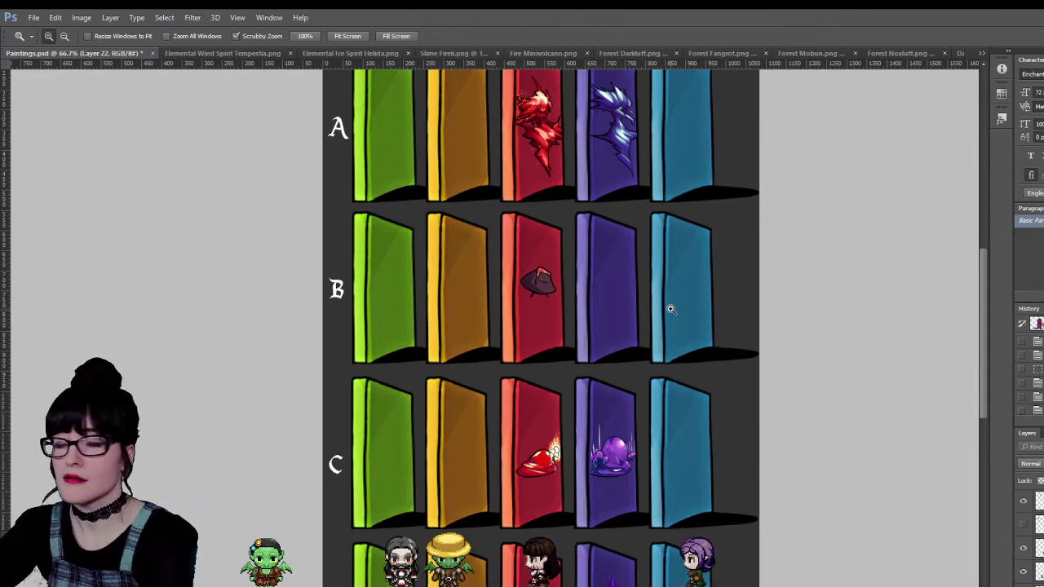
Examine the whole painting sheet from row A to row D, comparing the finished red and purple paintings with the empty canvases.
scroll(531, 409, down, 2)
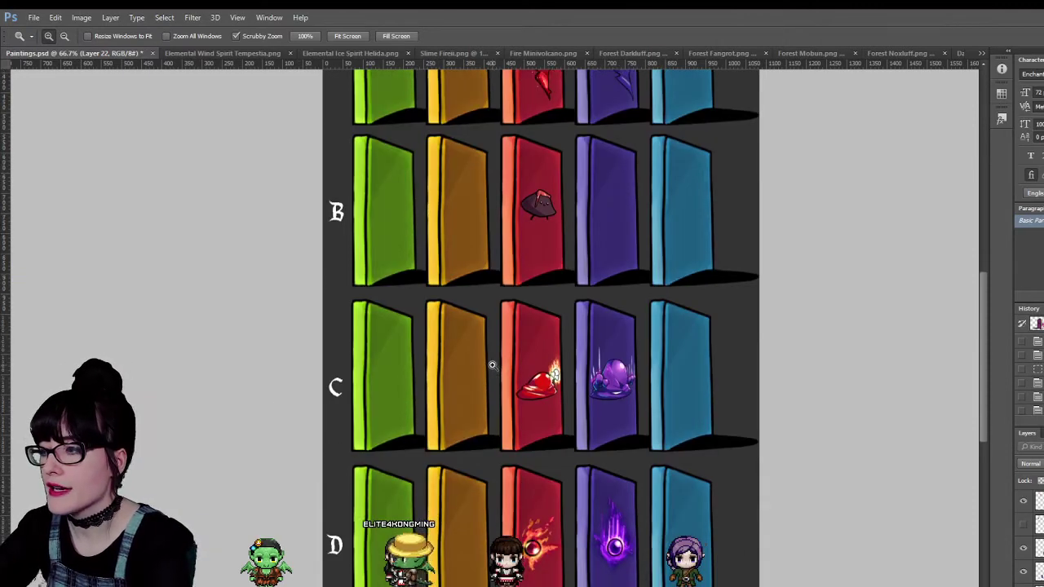
scroll(532, 409, up, 4)
scroll(531, 409, down, 4)
scroll(532, 409, down, 3)
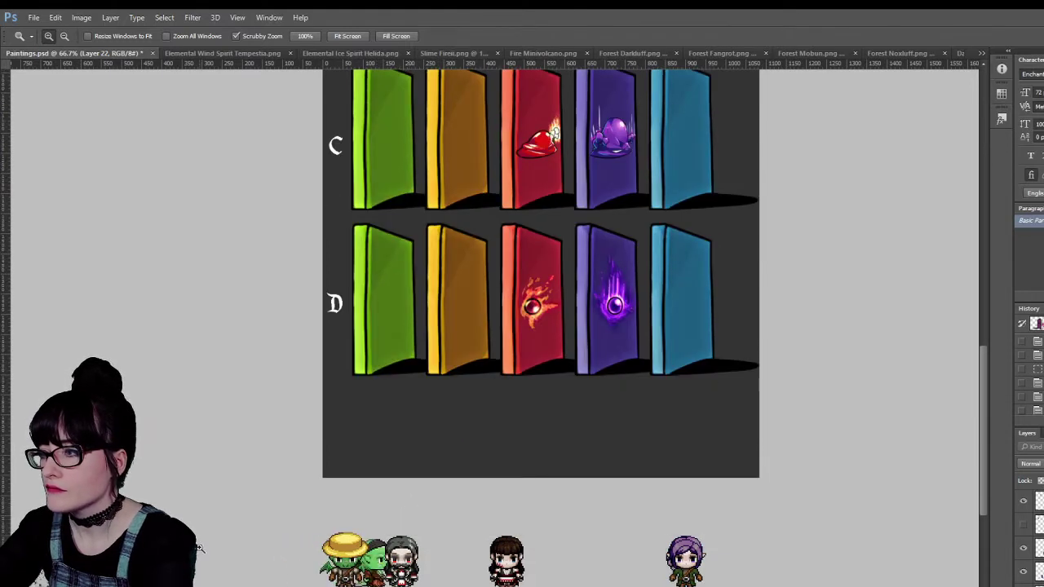
scroll(554, 322, up, 1)
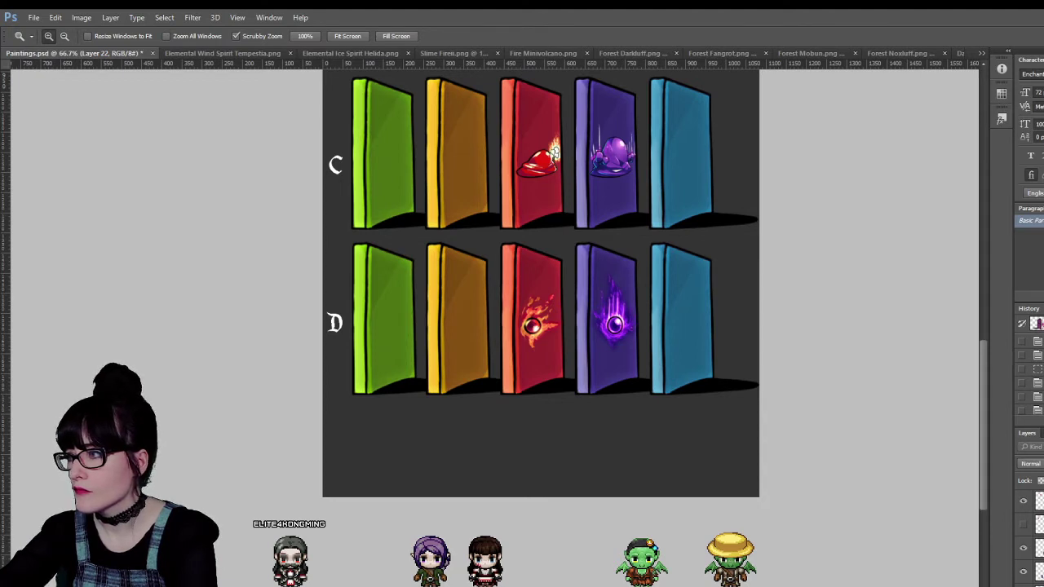
scroll(604, 392, up, 3)
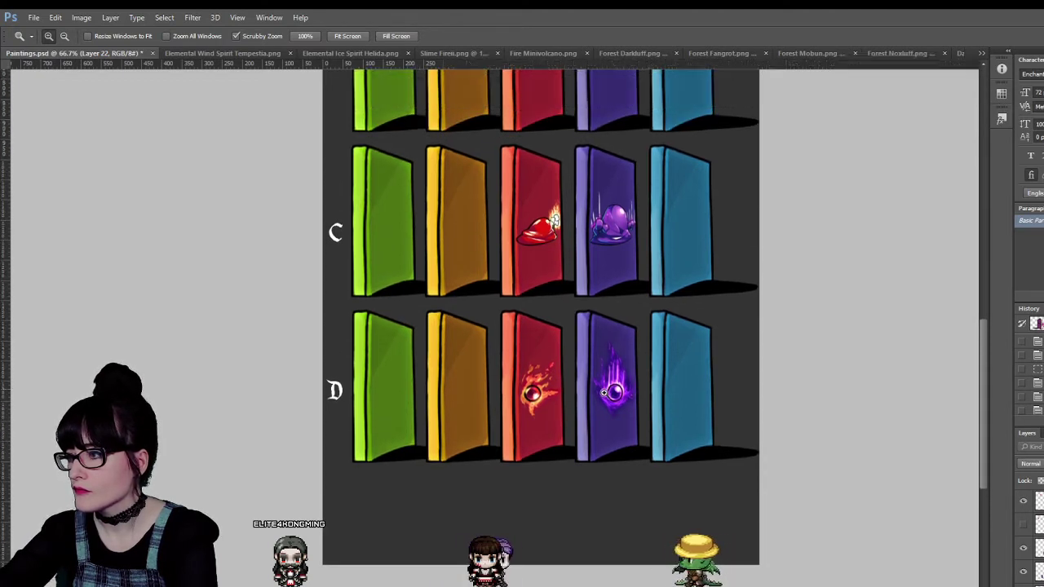
scroll(682, 310, up, 4)
scroll(710, 308, up, 3)
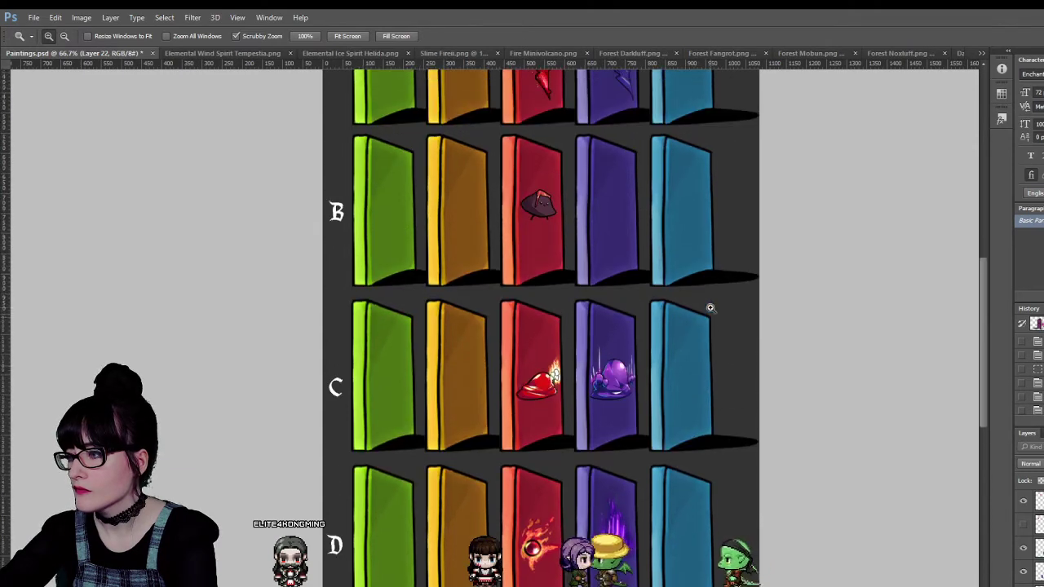
scroll(710, 308, up, 10)
scroll(664, 350, down, 7)
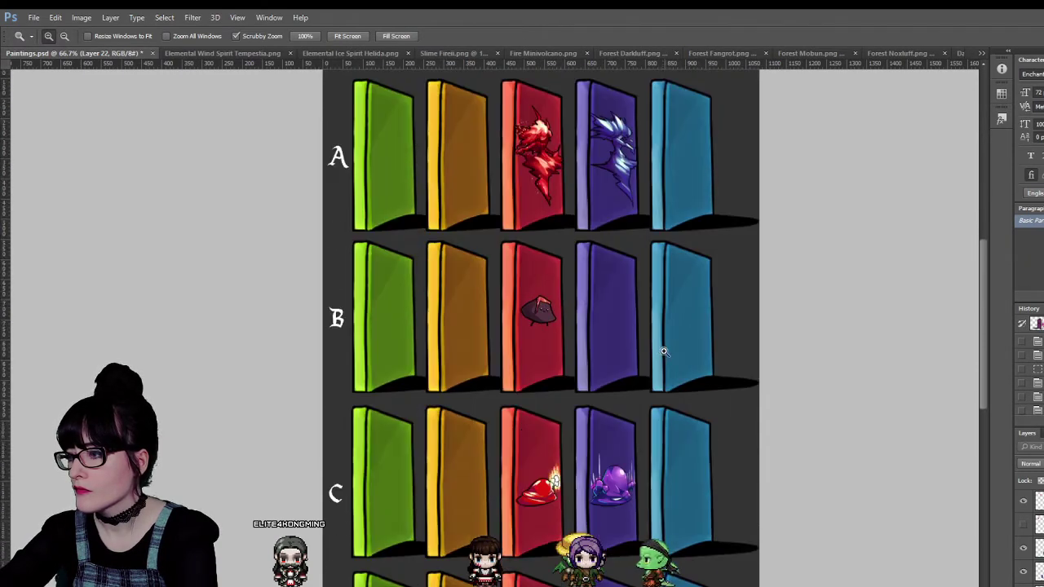
scroll(664, 350, down, 8)
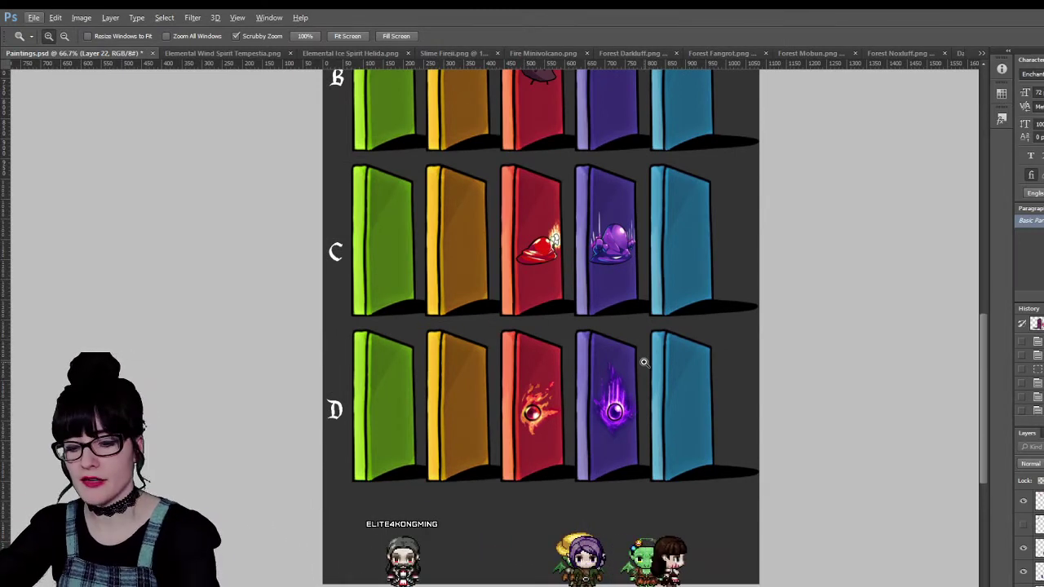
alt+click(564, 324)
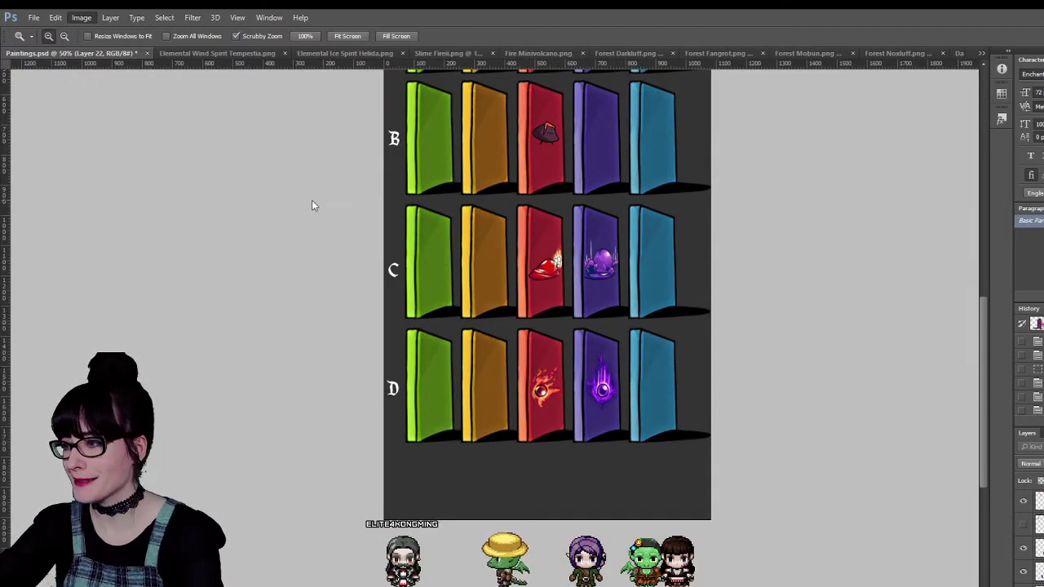
scroll(793, 288, up, 4)
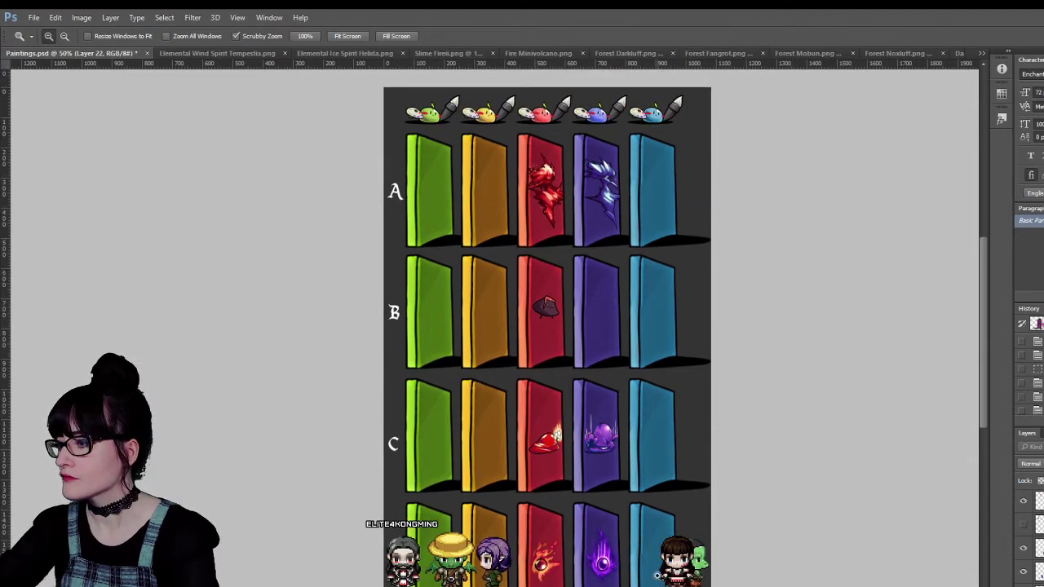
Fill the transparent canvas area below row D with the sheet's dark grey background colour.
scroll(656, 575, down, 5)
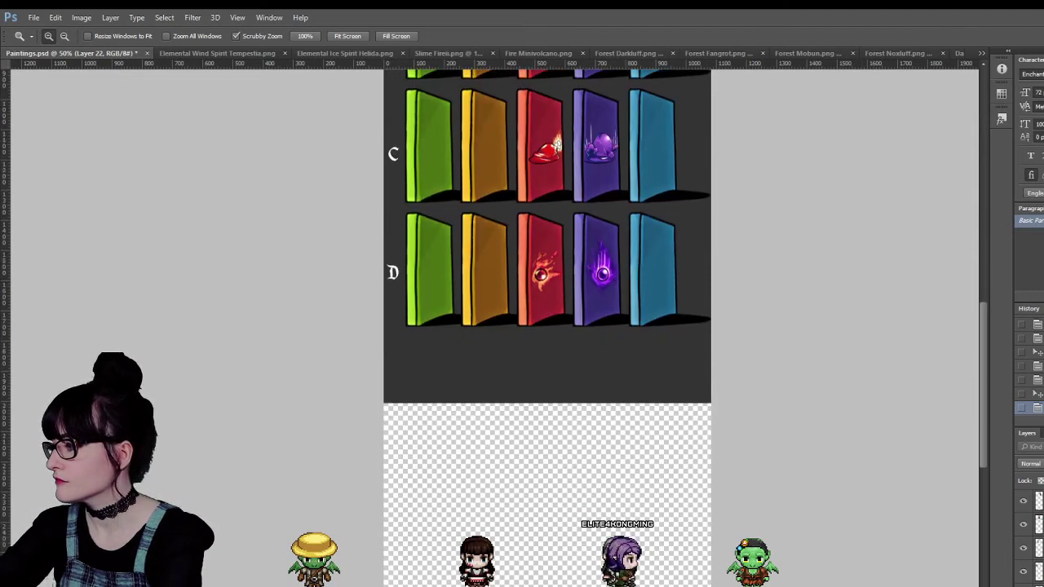
key(i)
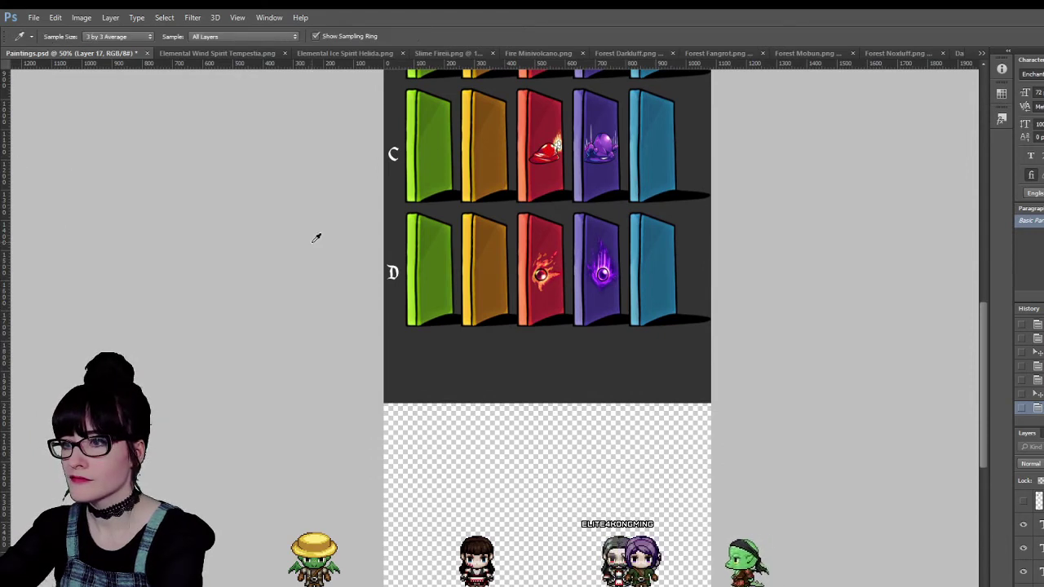
key(g)
click(448, 501)
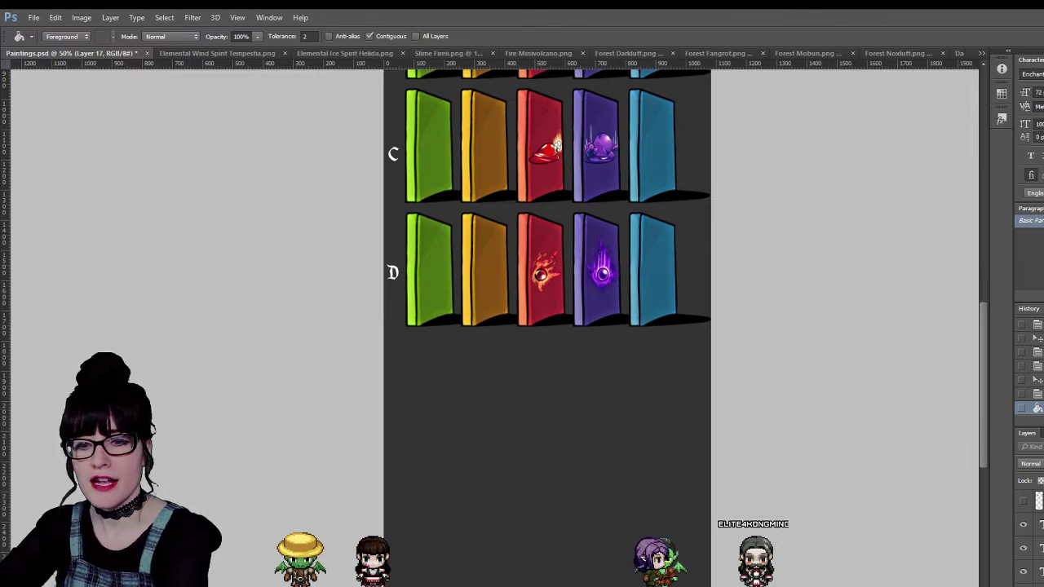
Hide the artwork layers on the purple paintings, keeping the purple and blue canvases visible.
scroll(546, 326, up, 5)
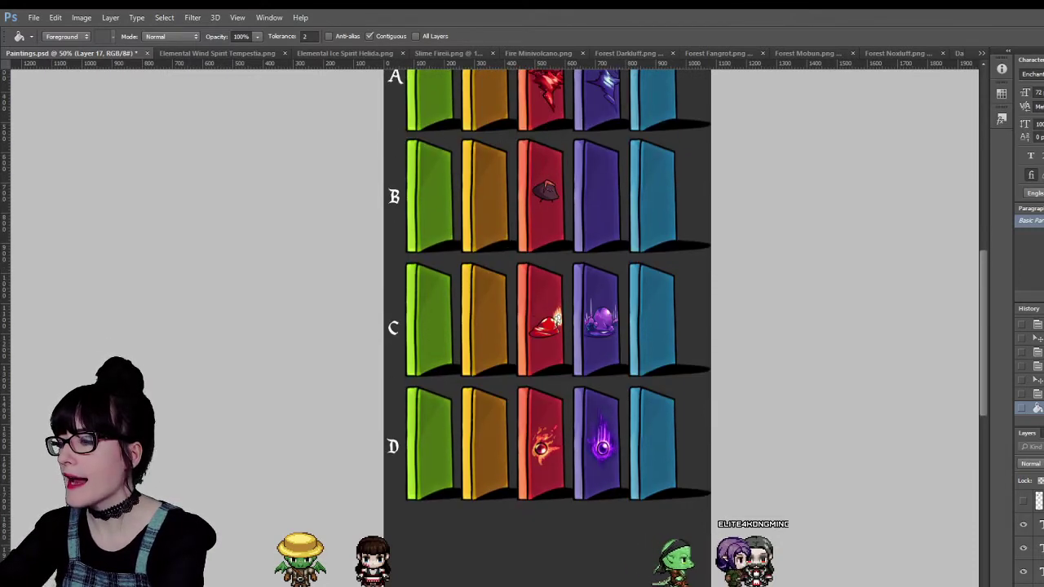
scroll(547, 327, up, 2)
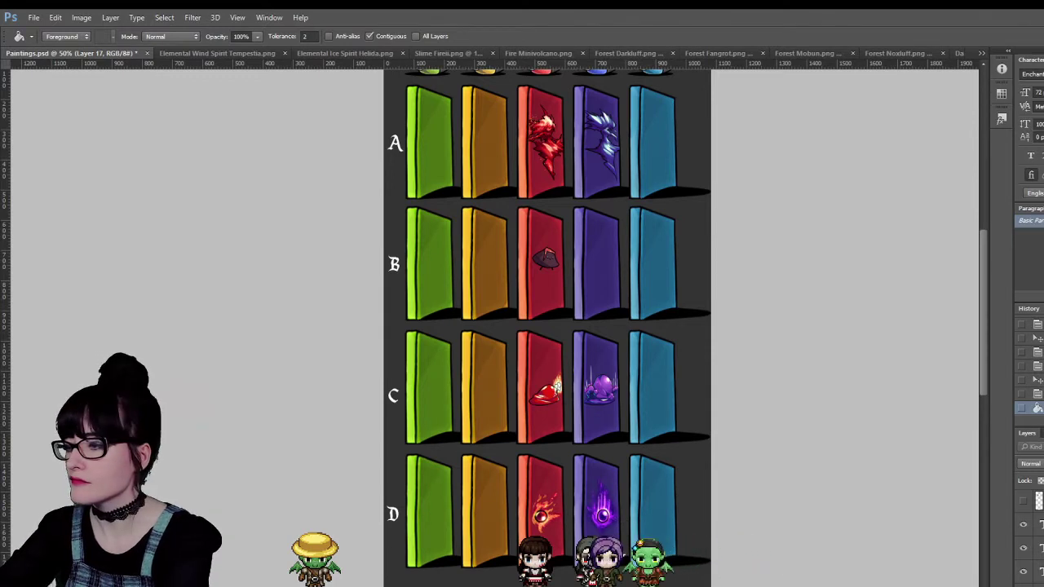
scroll(546, 318, down, 3)
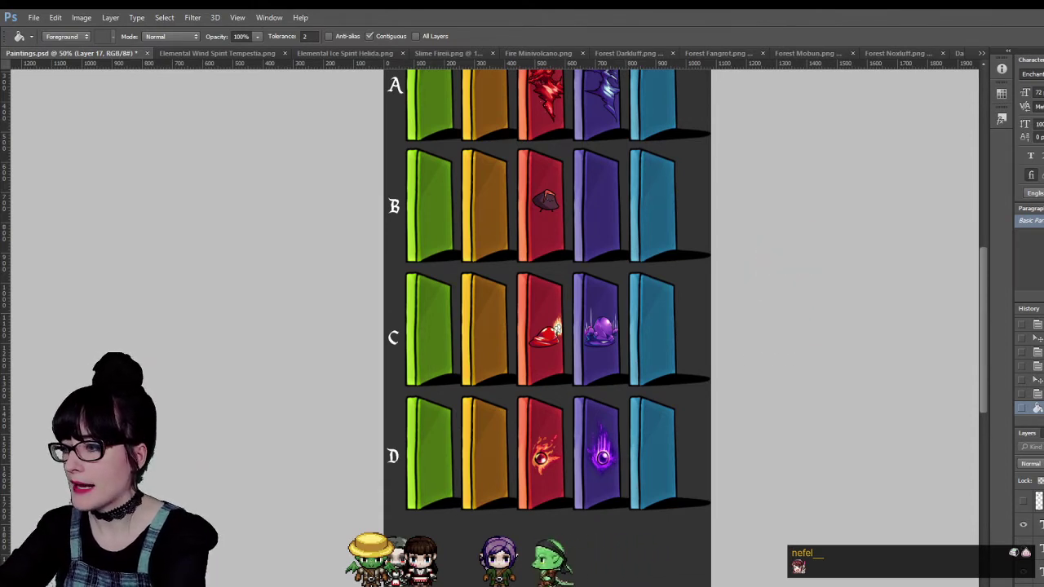
scroll(546, 285, down, 5)
scroll(546, 285, up, 2)
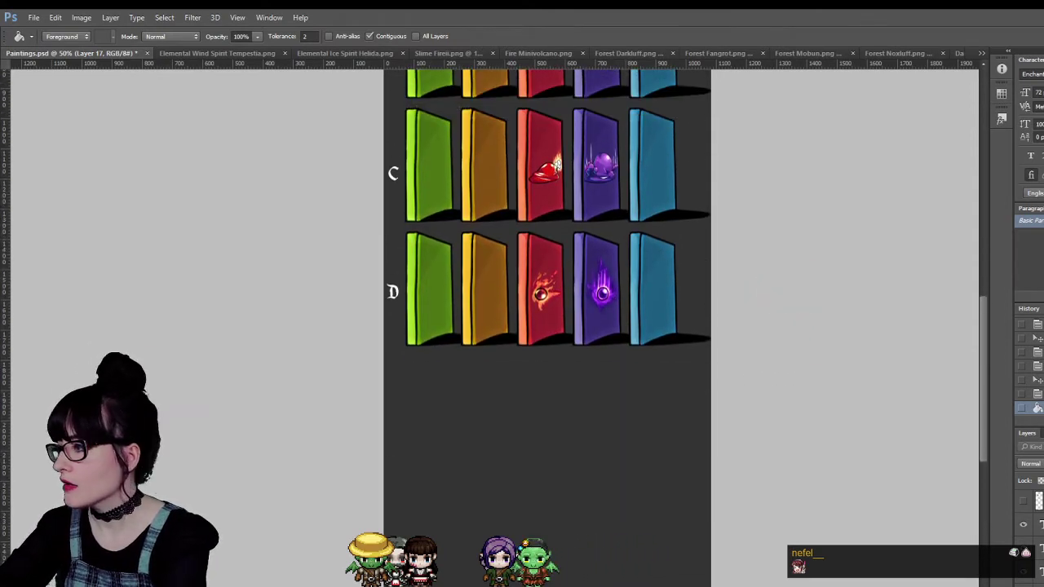
key(ctrl+j)
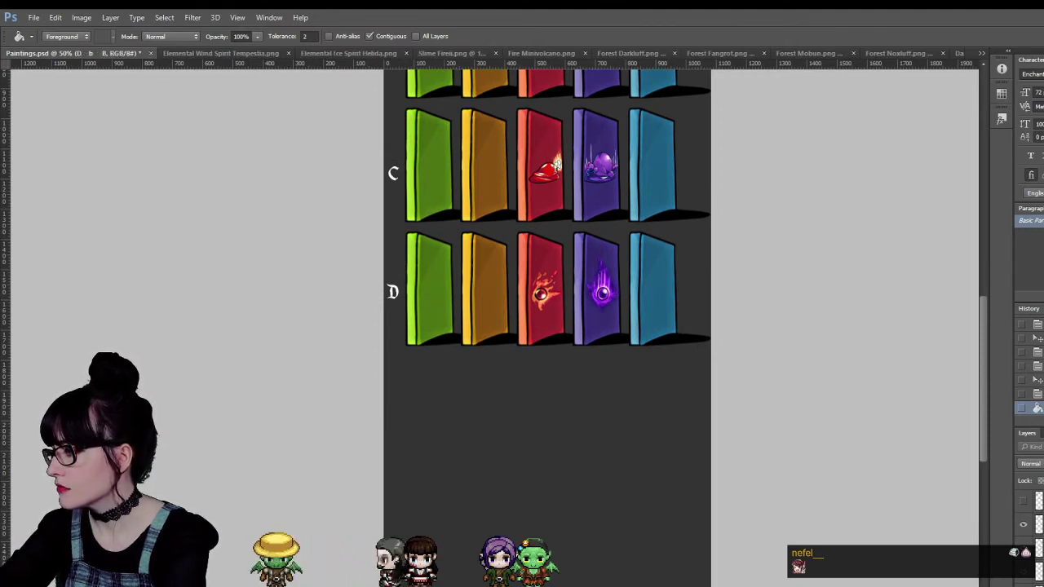
click(1022, 528)
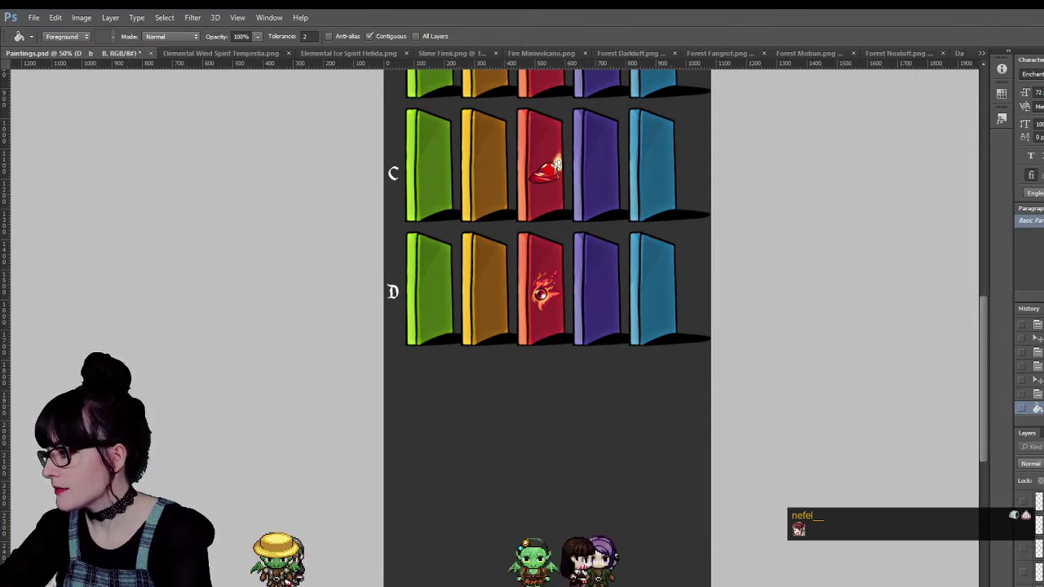
click(1021, 549)
click(1022, 571)
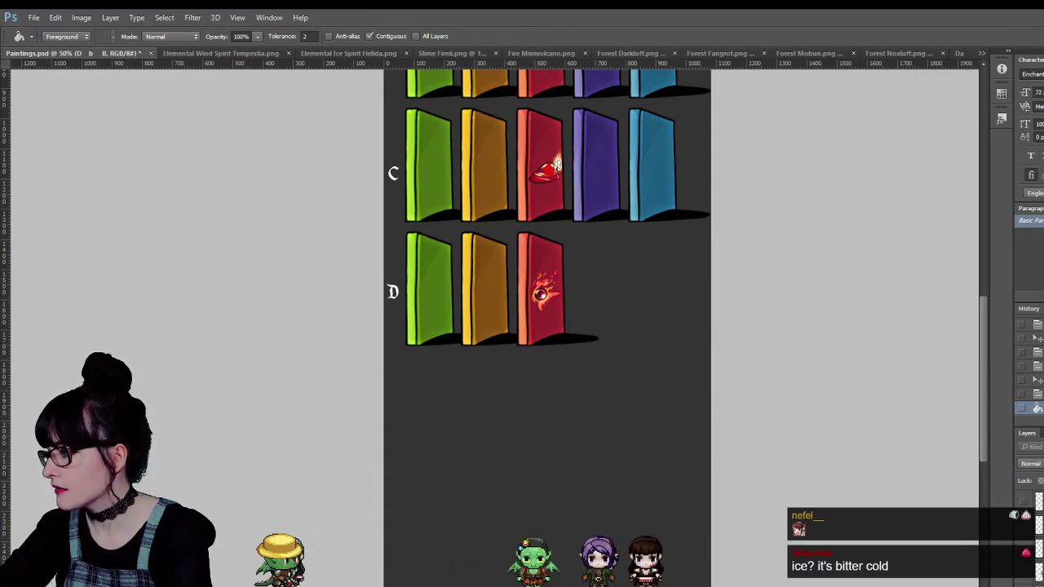
click(1021, 572)
click(1022, 549)
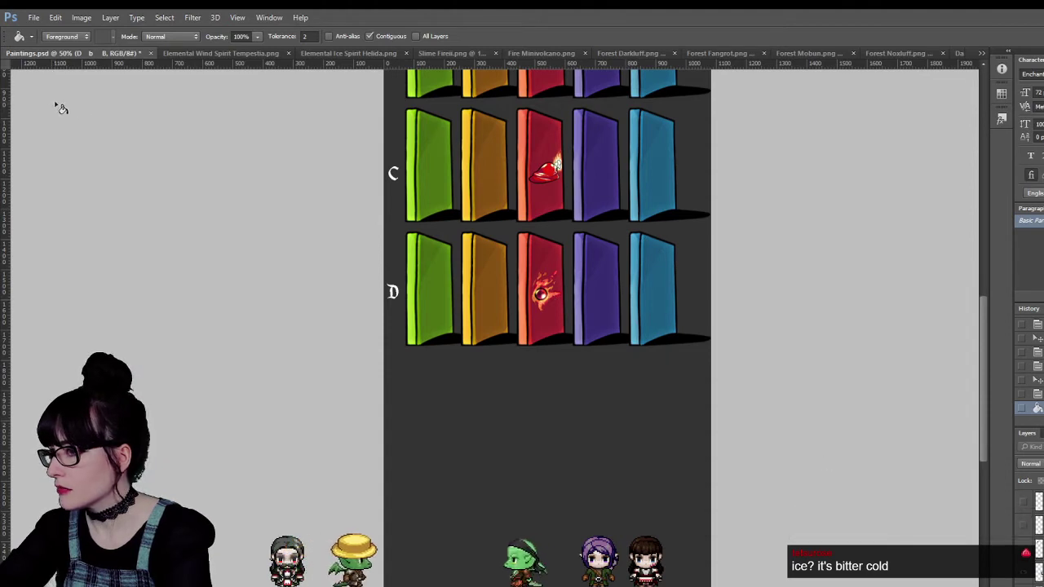
Hide the remaining monster artwork on the red paintings, along with the row letters and the painter fruits above row A.
key(v)
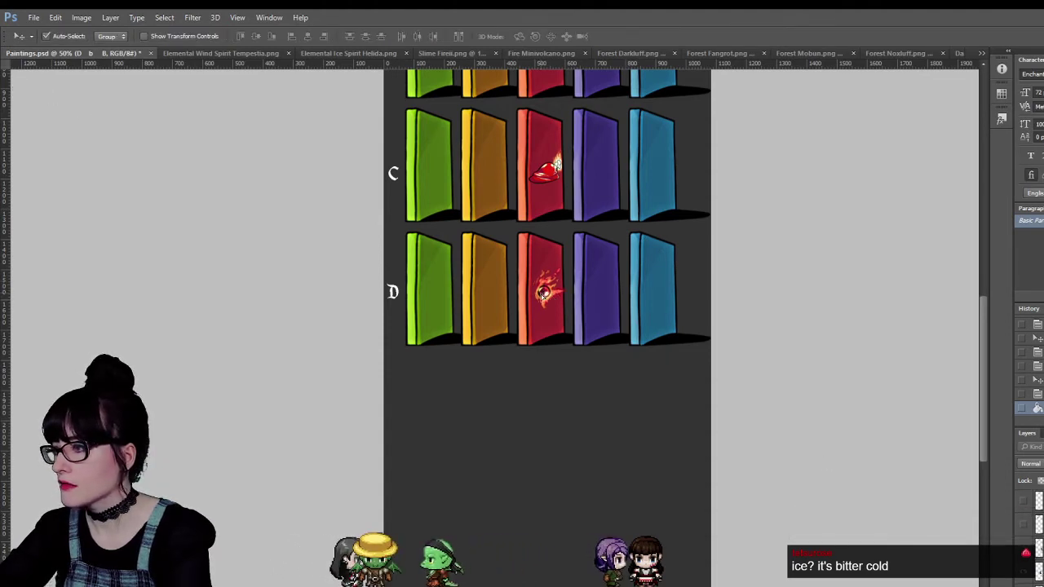
click(564, 285)
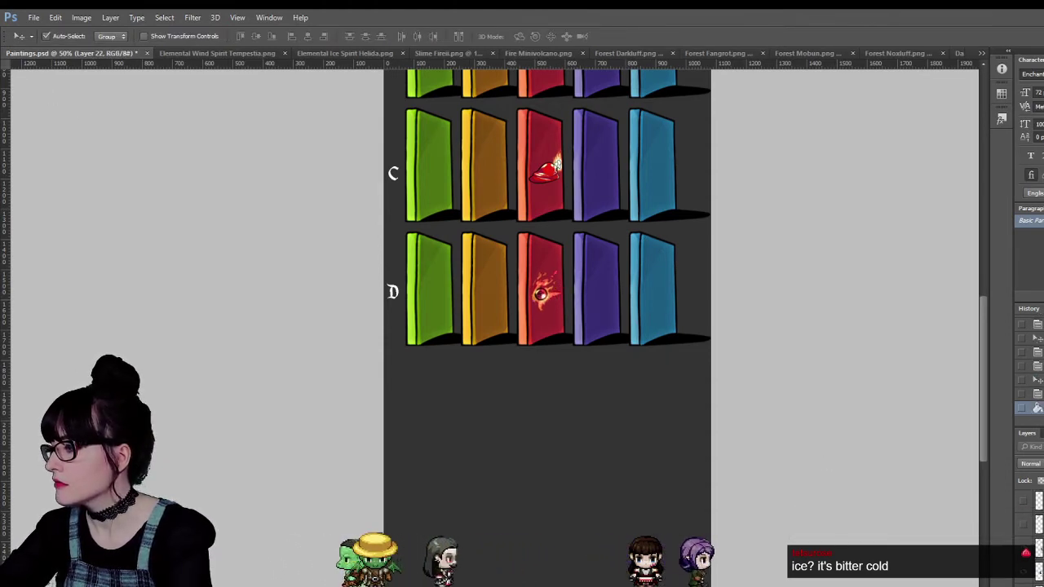
key(Delete)
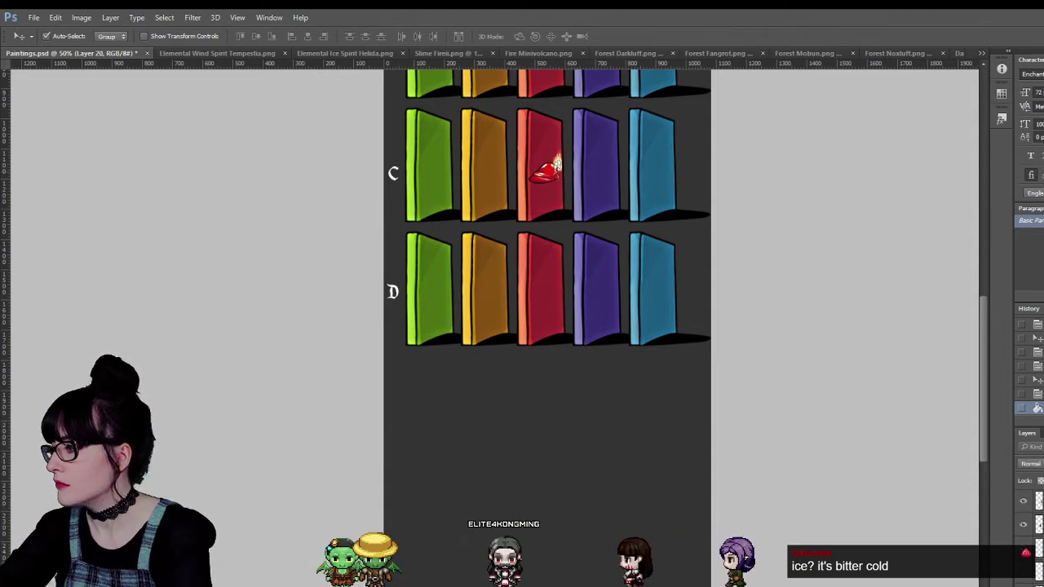
key(Delete)
scroll(537, 265, up, 4)
click(548, 194)
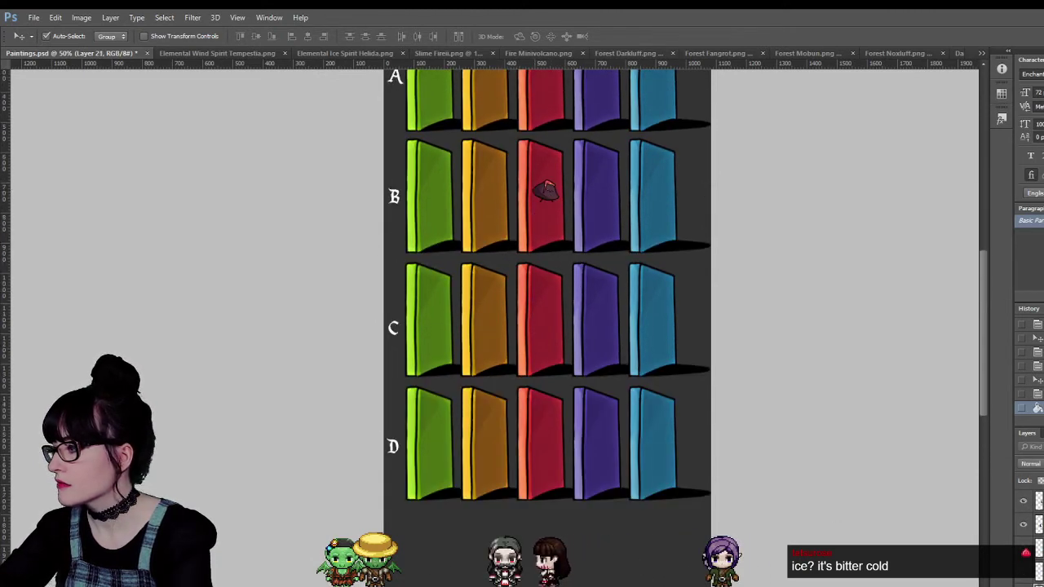
key(Delete)
scroll(681, 343, up, 3)
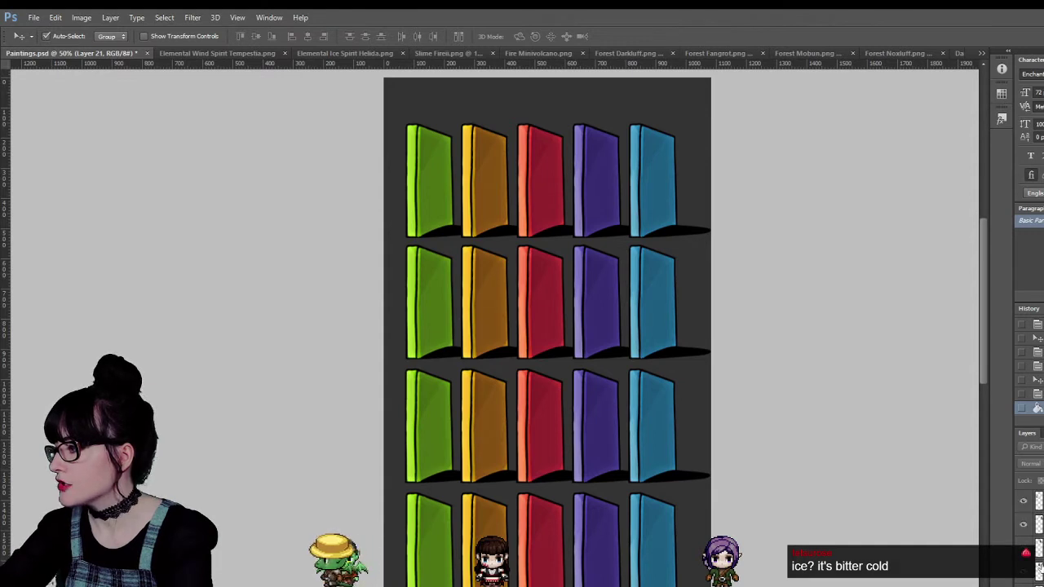
Hide all five canvases in row A and all five in row B.
click(1032, 541)
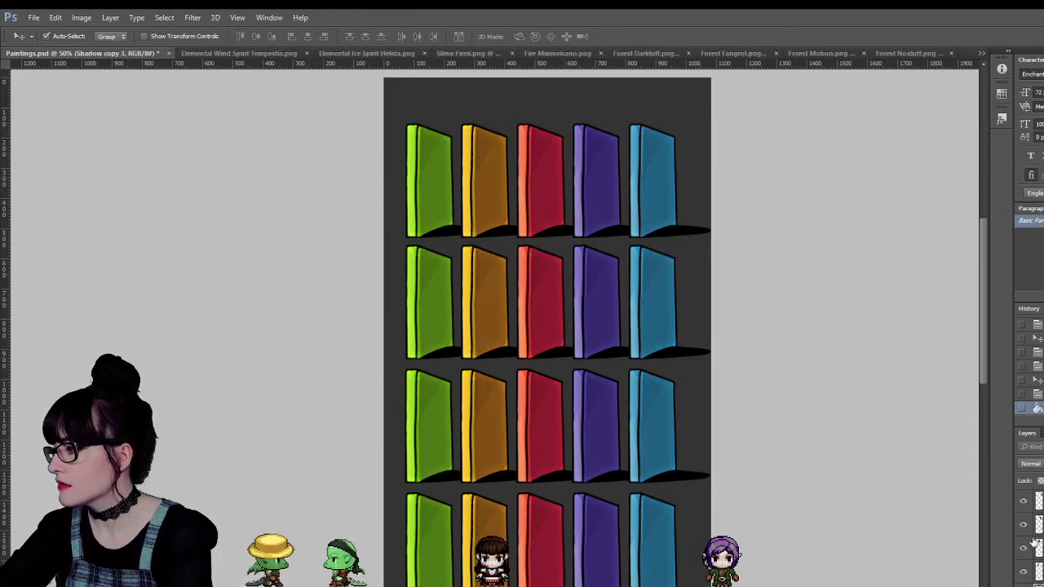
drag(1024, 581, 1025, 511)
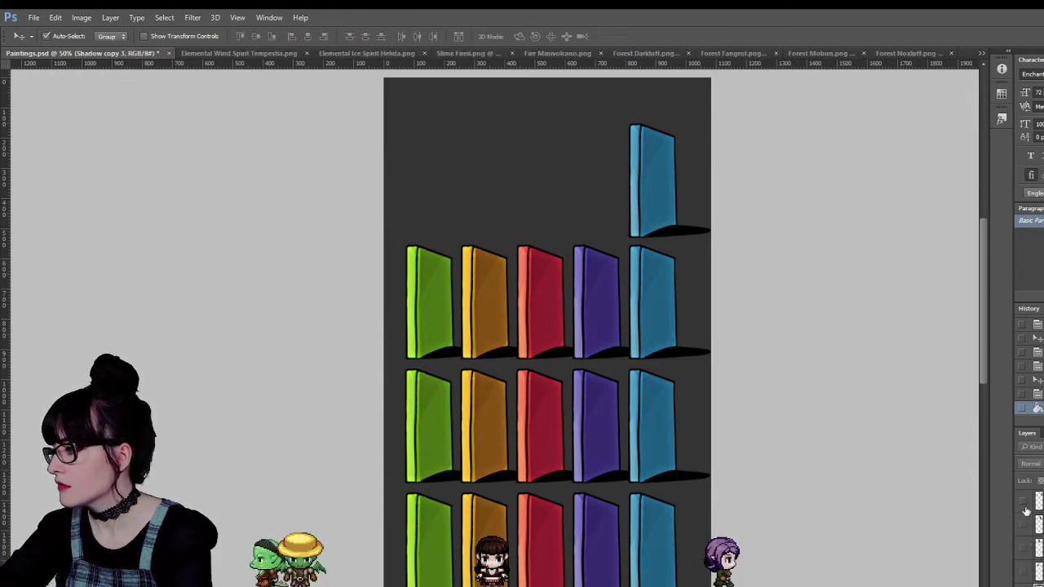
scroll(1024, 510, up, 3)
drag(1024, 550, 1023, 513)
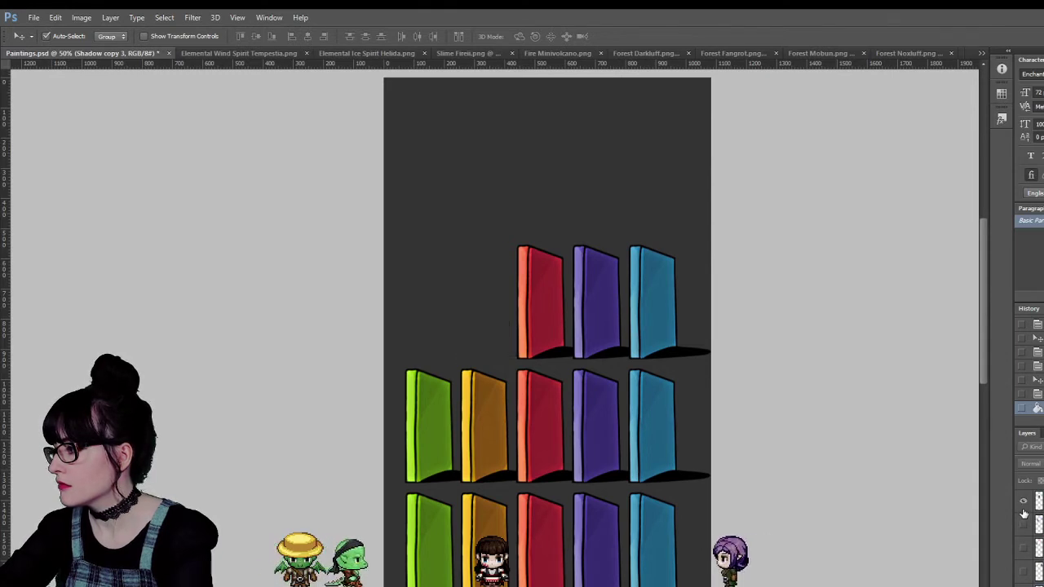
click(1022, 509)
scroll(1023, 509, up, 1)
click(1022, 510)
click(1022, 509)
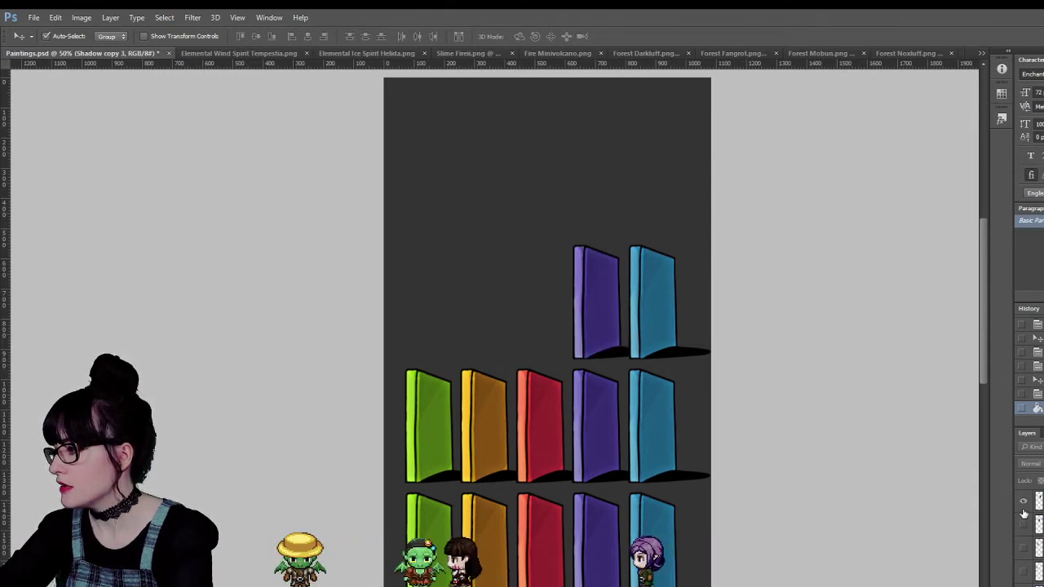
click(1024, 512)
click(1024, 523)
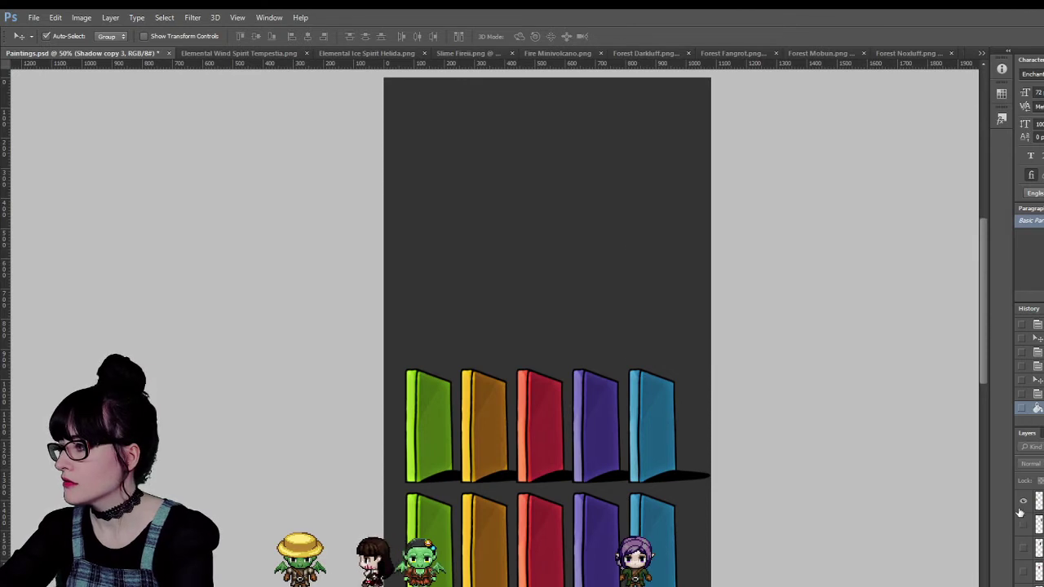
Hide the five row C canvases, keeping only the row D canvases visible on the dark grey background.
click(1024, 522)
click(1024, 522)
click(1025, 510)
click(1024, 503)
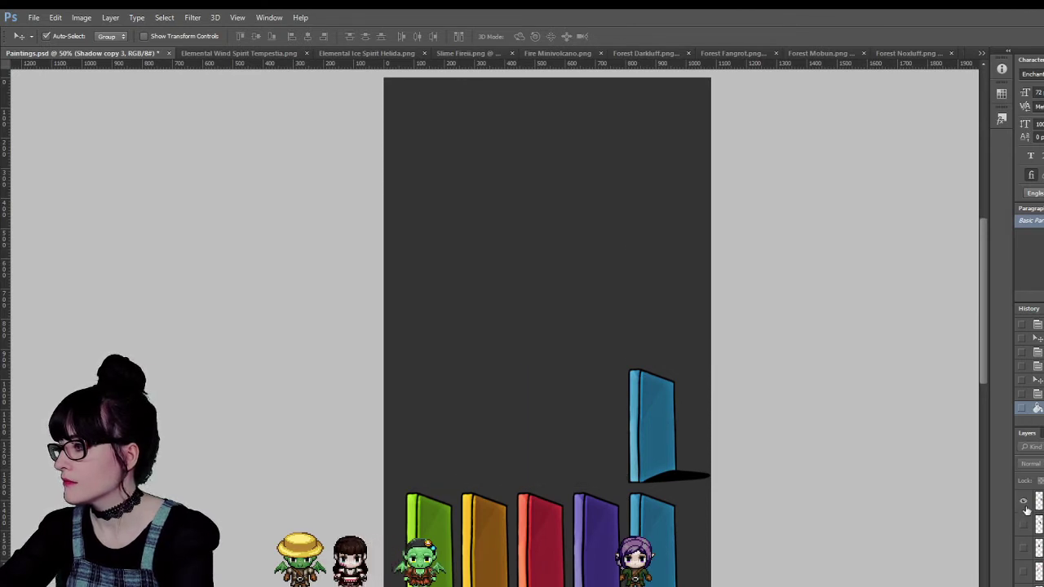
click(1024, 503)
Try to merge the row D canvas layers with the background still visible, and undo that merge.
click(1039, 524)
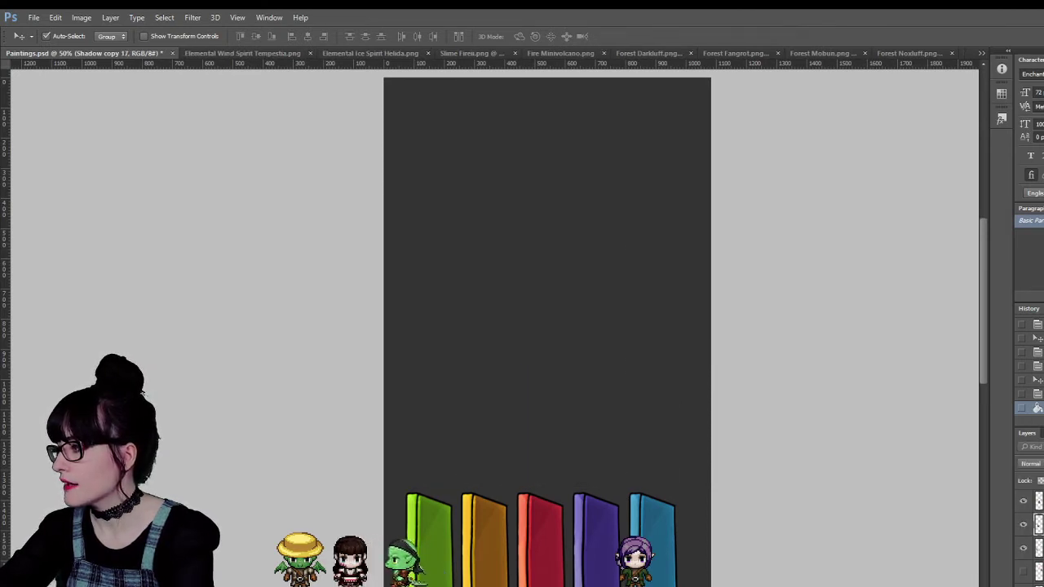
key(ctrl+shift+e)
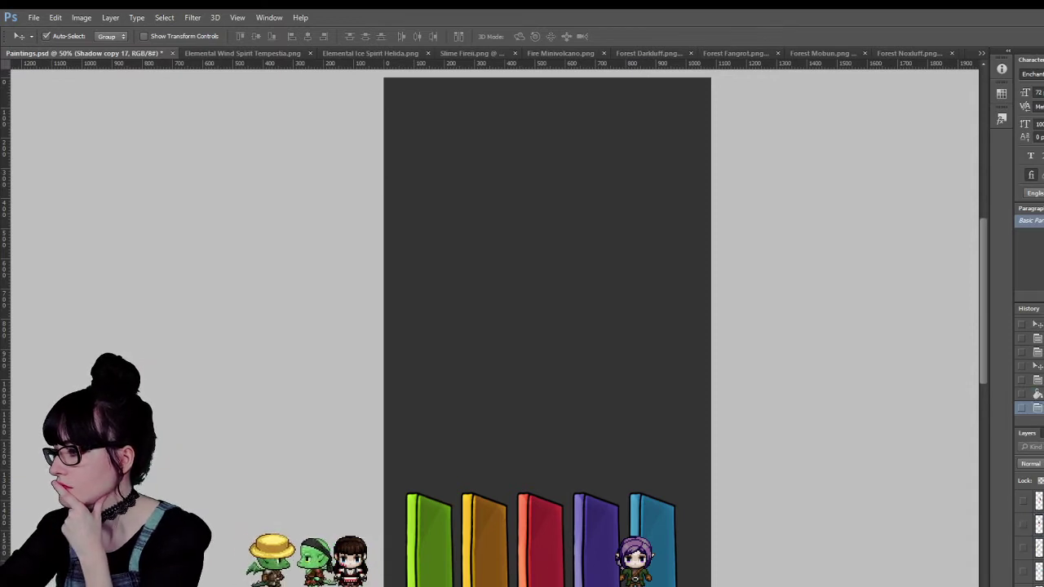
drag(1023, 500, 1024, 535)
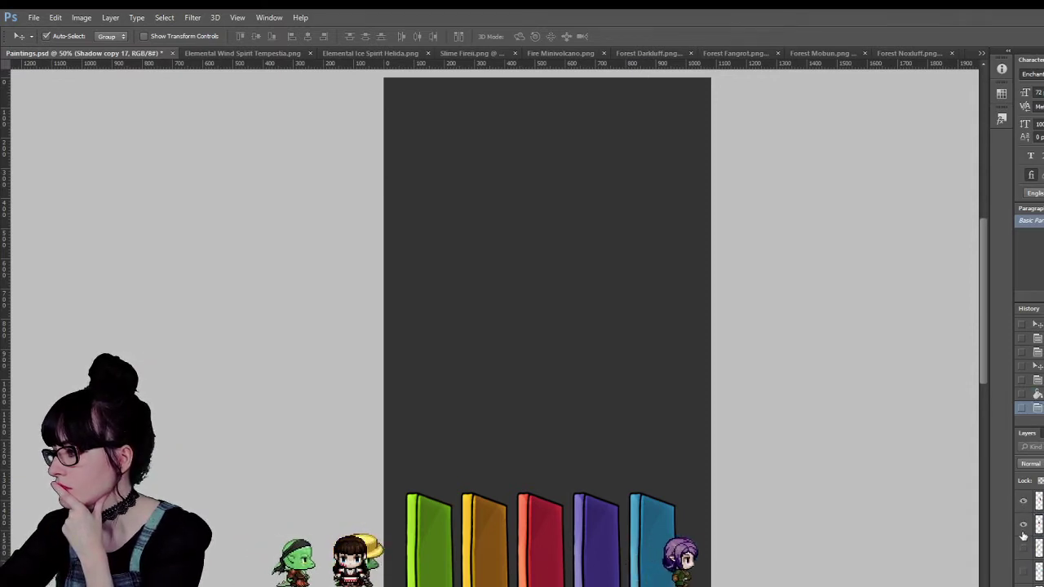
scroll(1034, 528, down, 3)
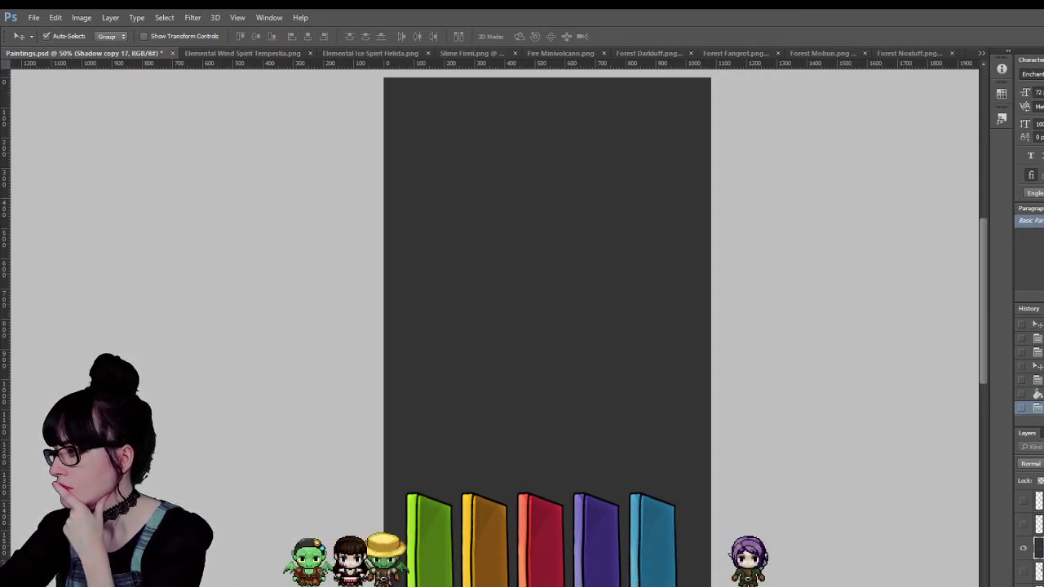
key(ctrl+z)
Hide the dark grey background and merge the row D canvases into a single layer.
click(1023, 548)
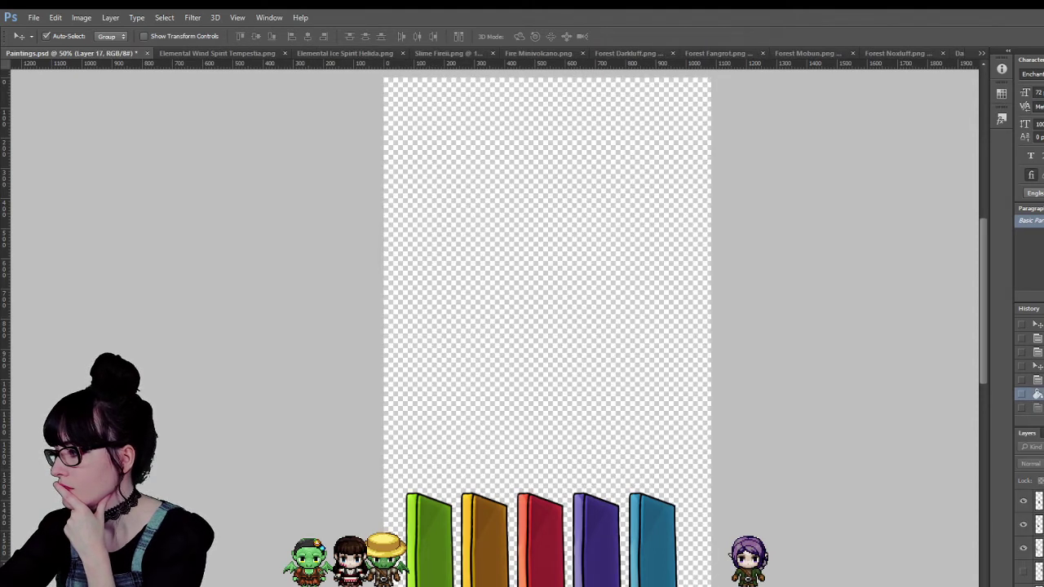
scroll(702, 474, down, 5)
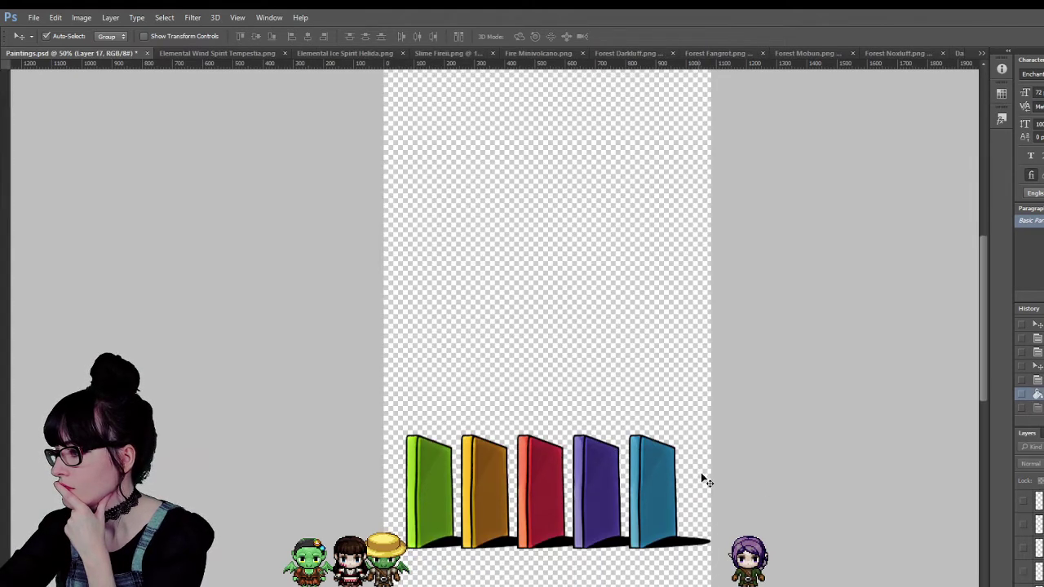
key(z)
alt+click(14, 395)
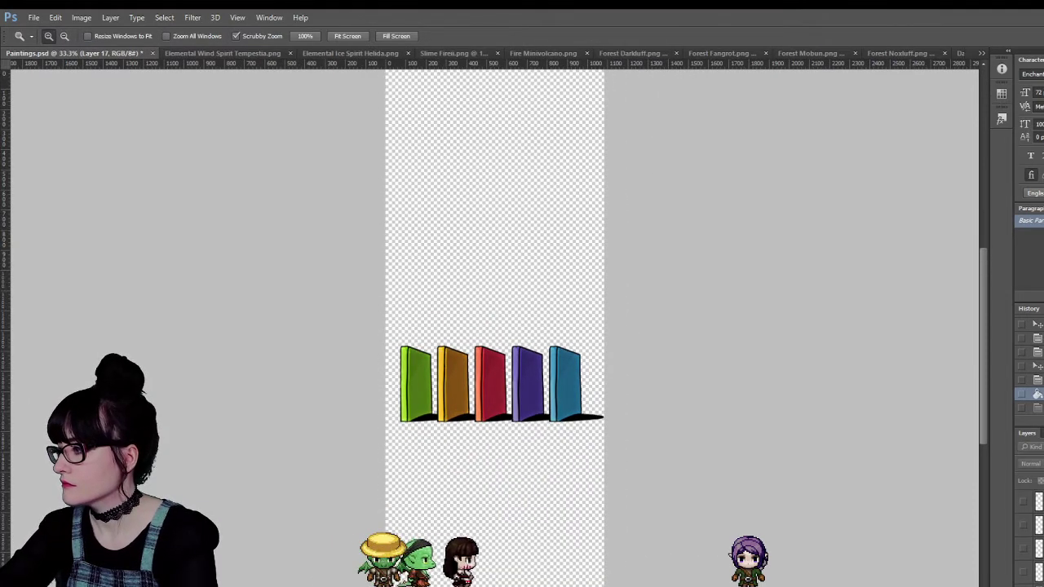
click(1038, 526)
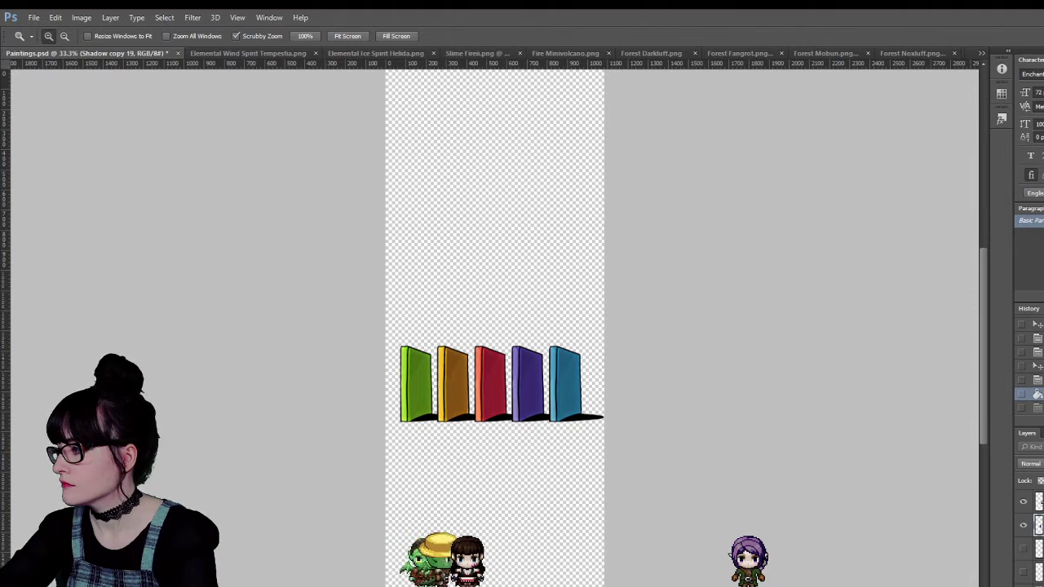
click(1023, 525)
click(1023, 525)
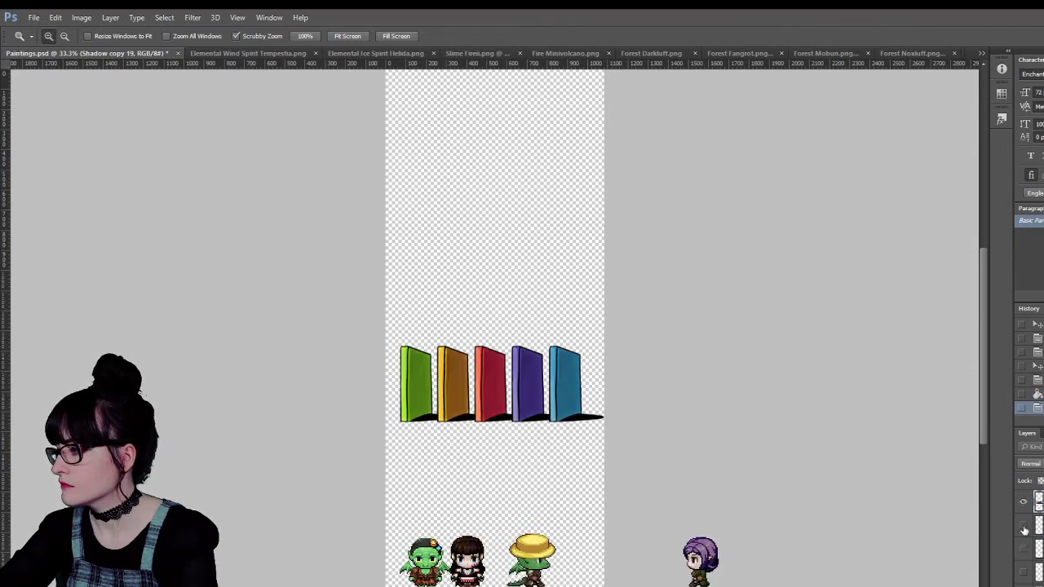
Toggle the hidden layers on and off one by one to find those holding the row C canvases.
click(1024, 529)
click(1026, 528)
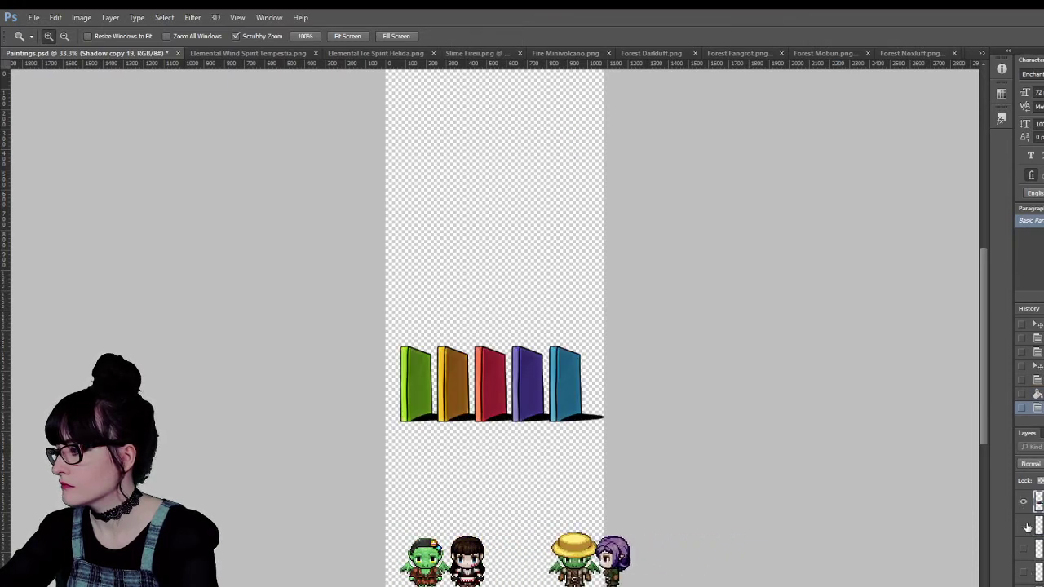
click(1024, 549)
click(1024, 548)
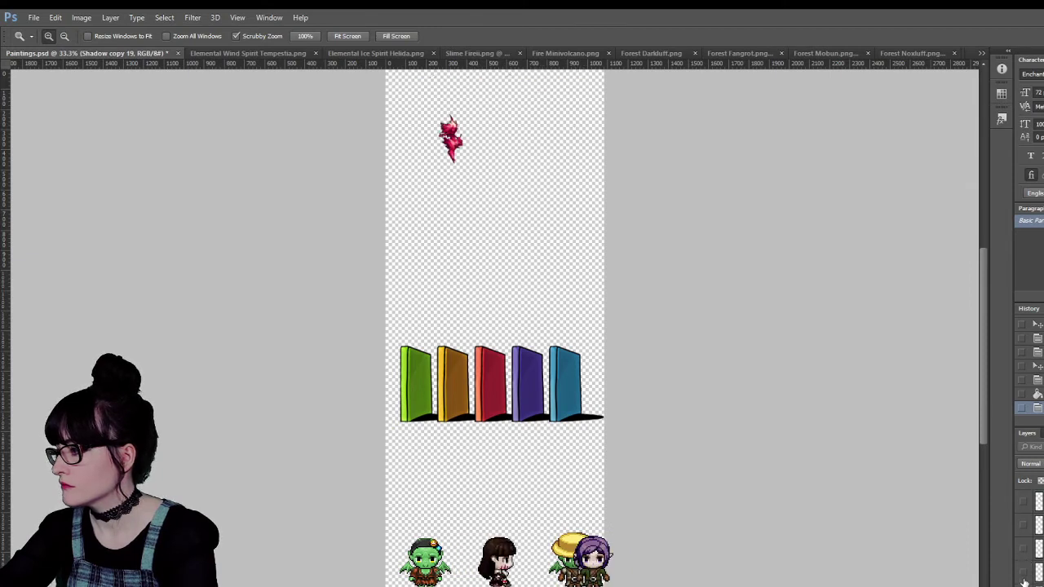
click(1024, 571)
click(1024, 571)
click(1024, 517)
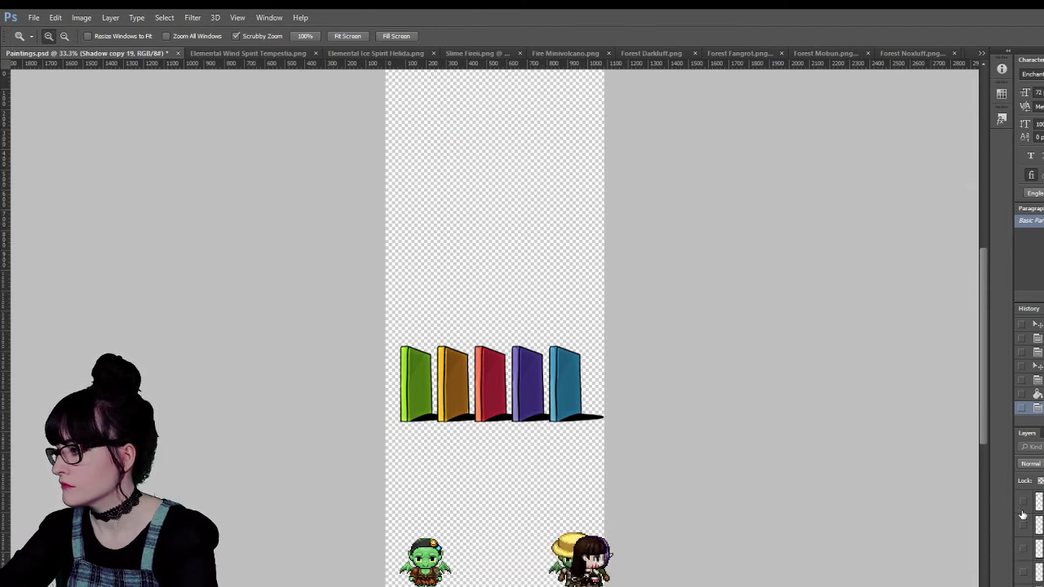
click(1023, 511)
click(1026, 530)
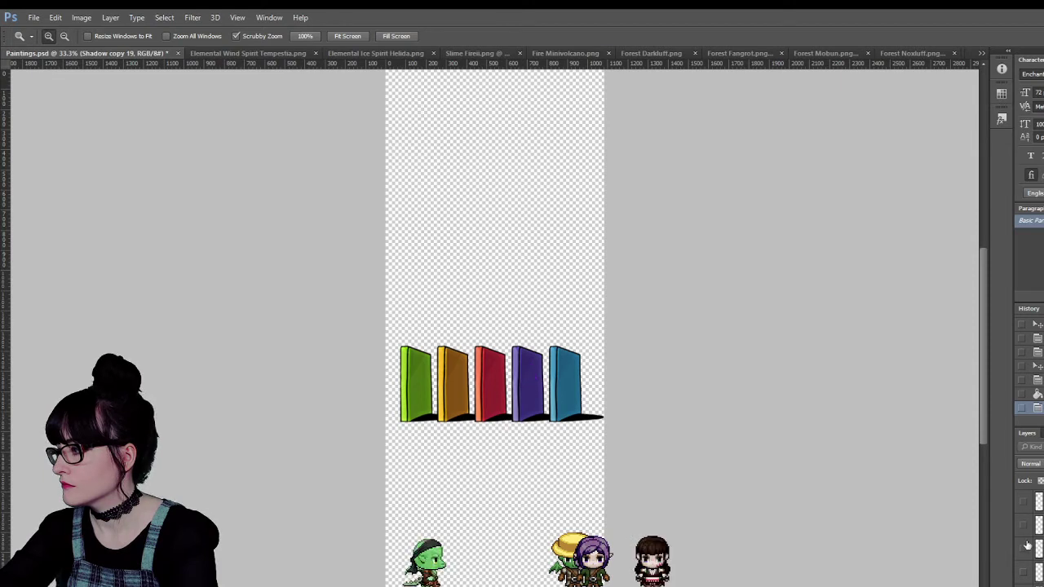
click(1024, 545)
click(1024, 571)
click(1024, 570)
Show the green, yellow, red, purple and blue canvases of row C again.
click(1024, 546)
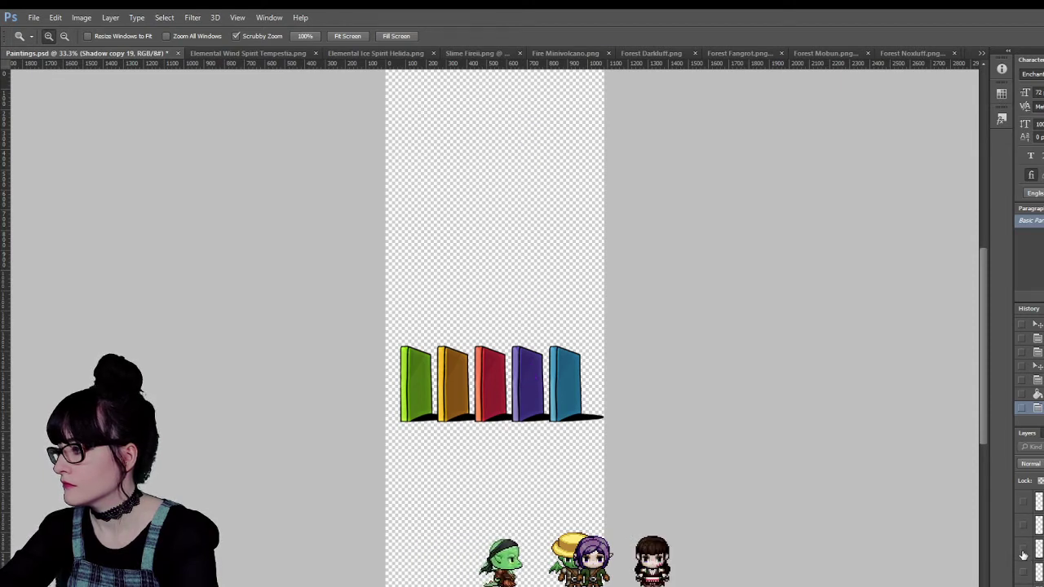
click(1024, 571)
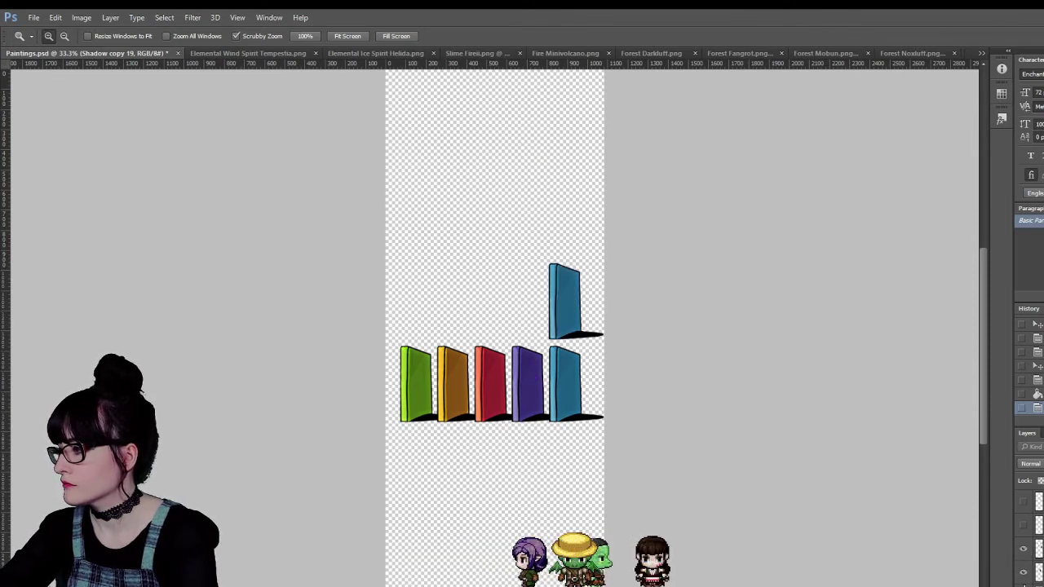
click(1024, 548)
click(1024, 524)
click(1024, 501)
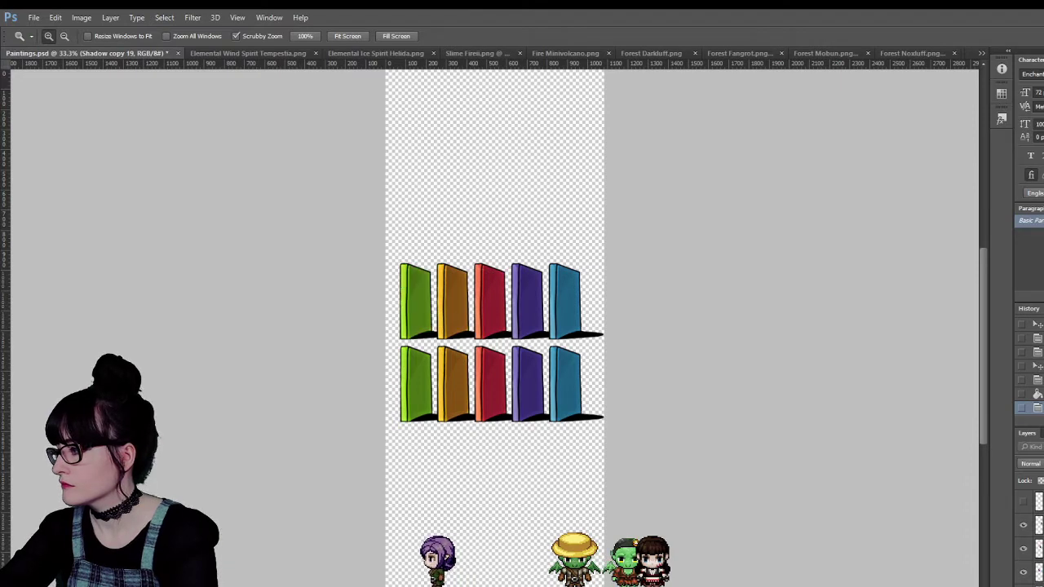
Select the row C canvas layers and merge them into a single layer.
shift+click(1039, 572)
click(1038, 525)
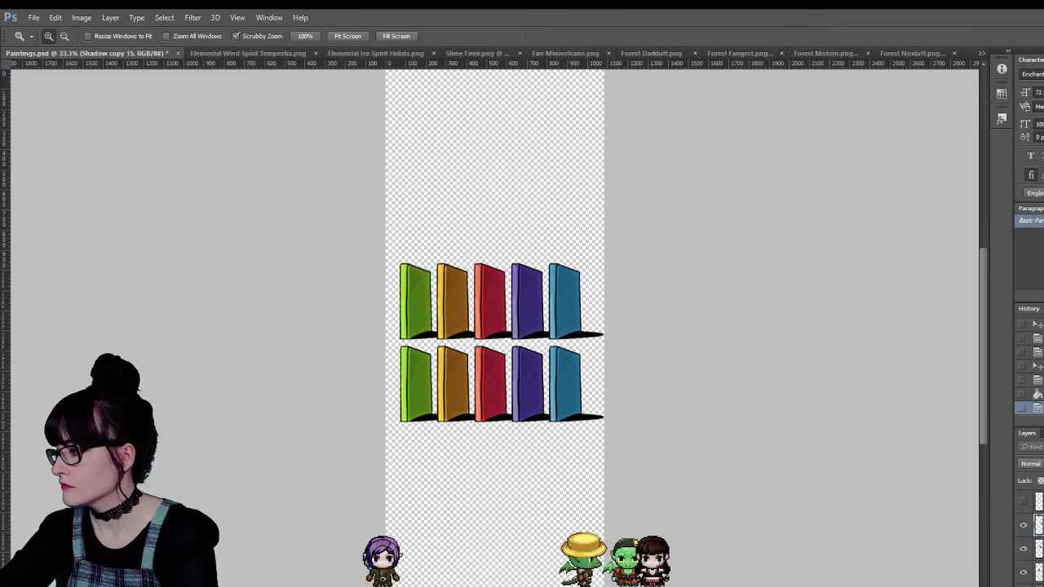
shift+click(1039, 571)
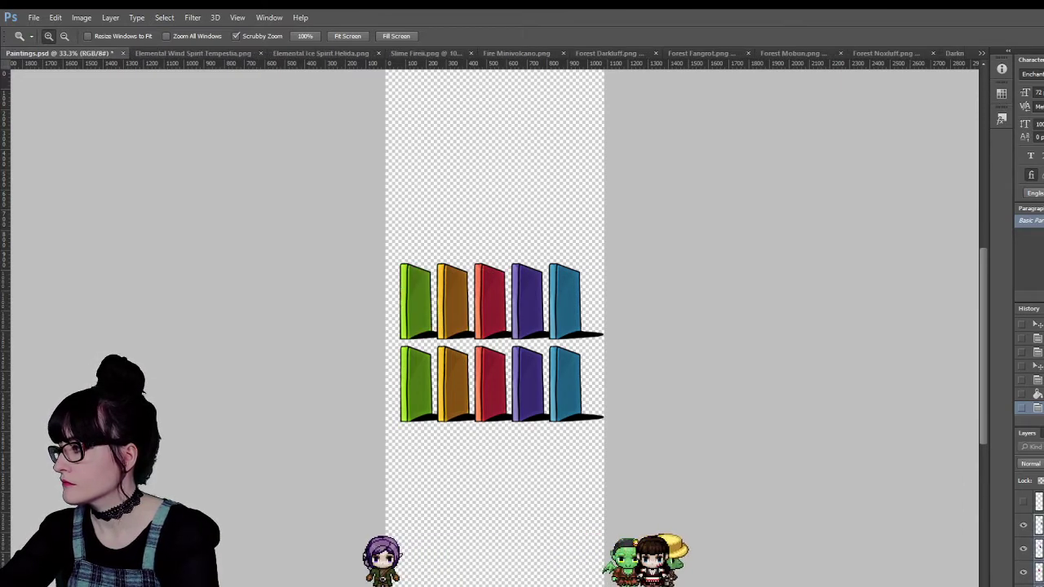
key(ctrl+e)
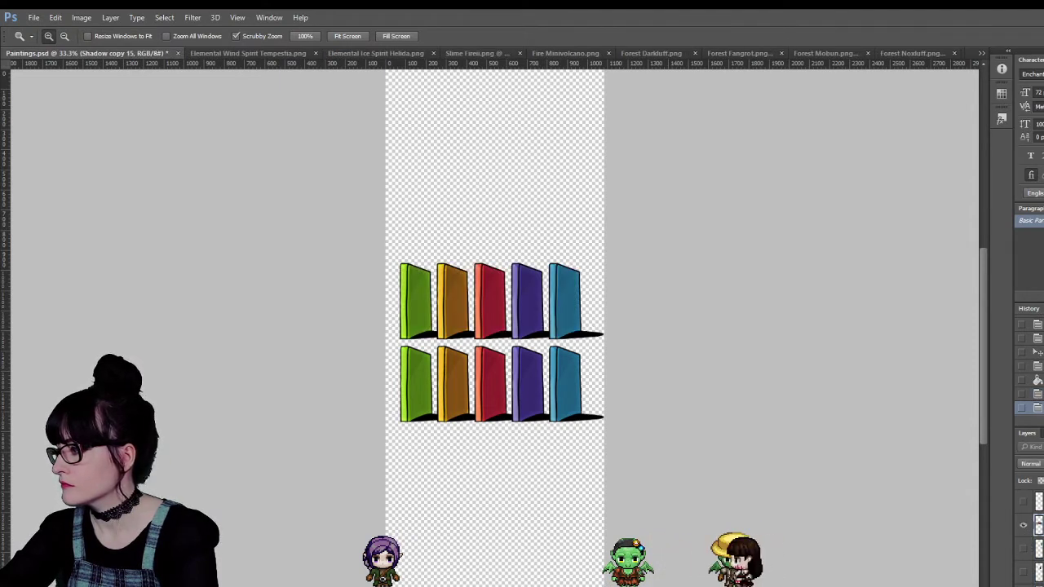
Show the five row B canvases again and merge their layers.
click(1022, 524)
click(1022, 548)
click(1022, 572)
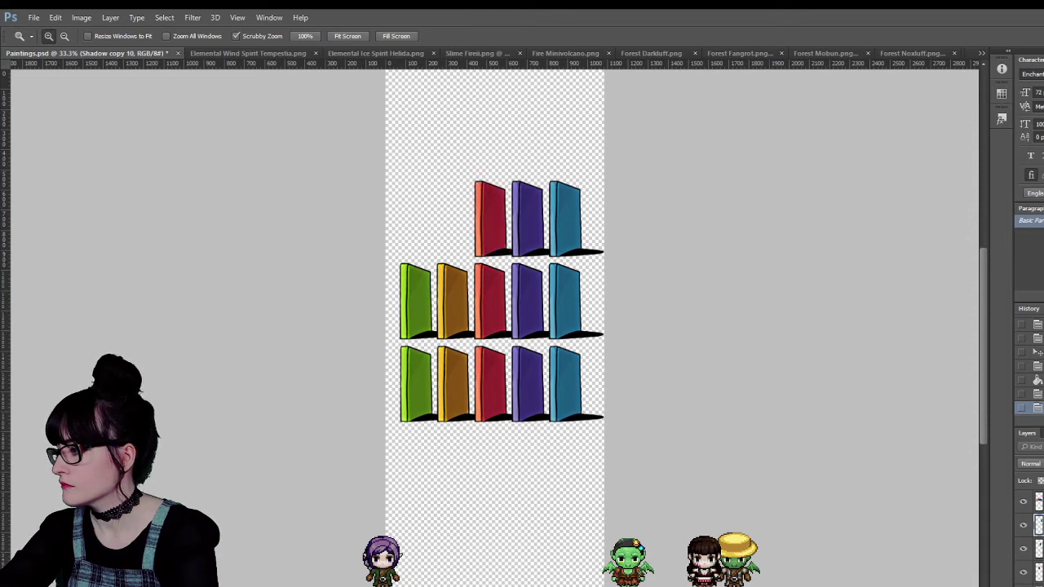
click(1023, 586)
click(1022, 586)
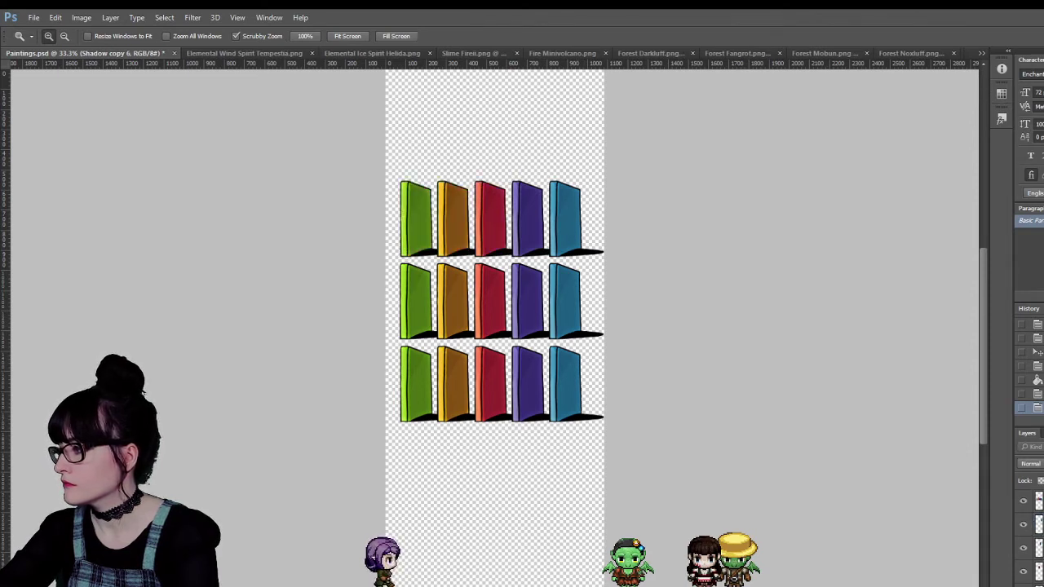
shift+click(1038, 581)
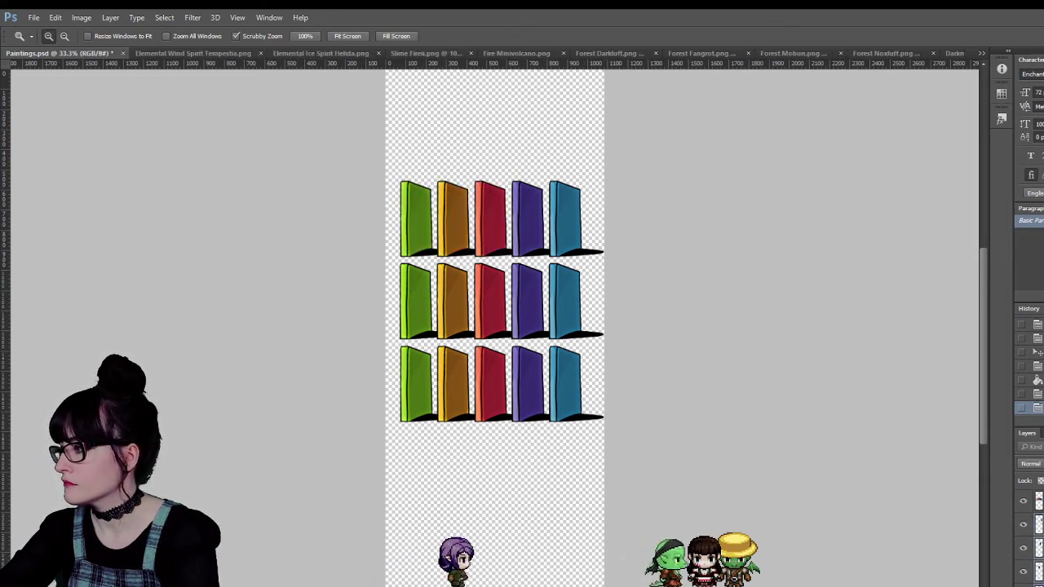
click(1037, 545)
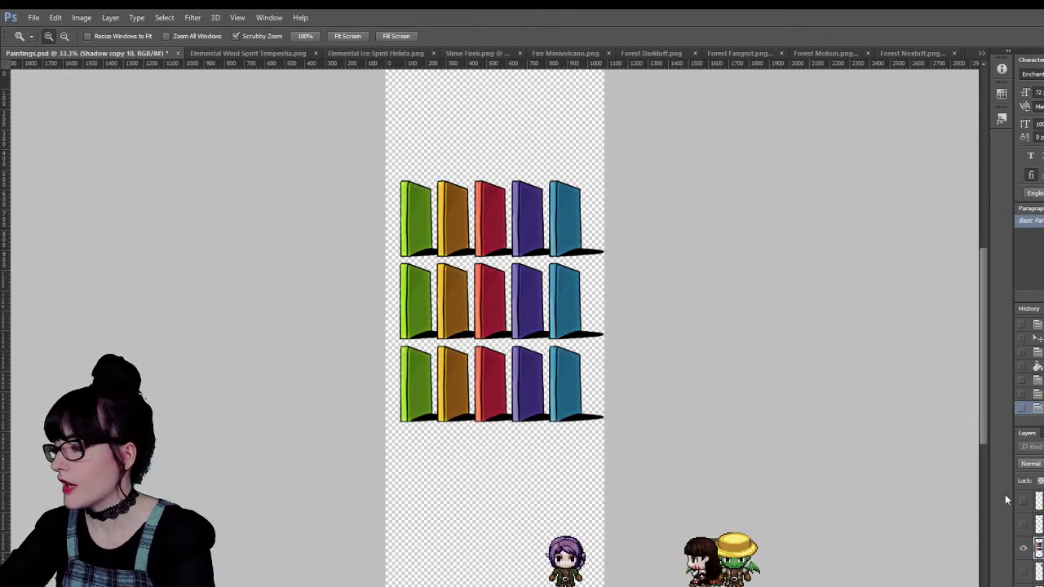
Show the yellow, red, purple and blue canvases of row A and merge their layers.
click(1023, 570)
click(1023, 586)
click(1023, 586)
click(1023, 586)
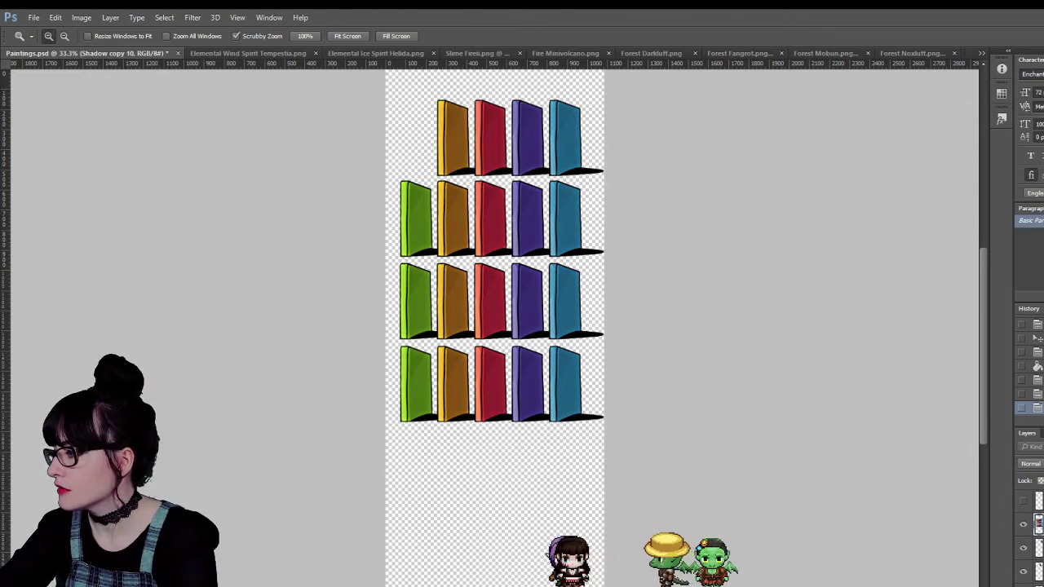
scroll(1023, 583, down, 2)
shift+click(1039, 571)
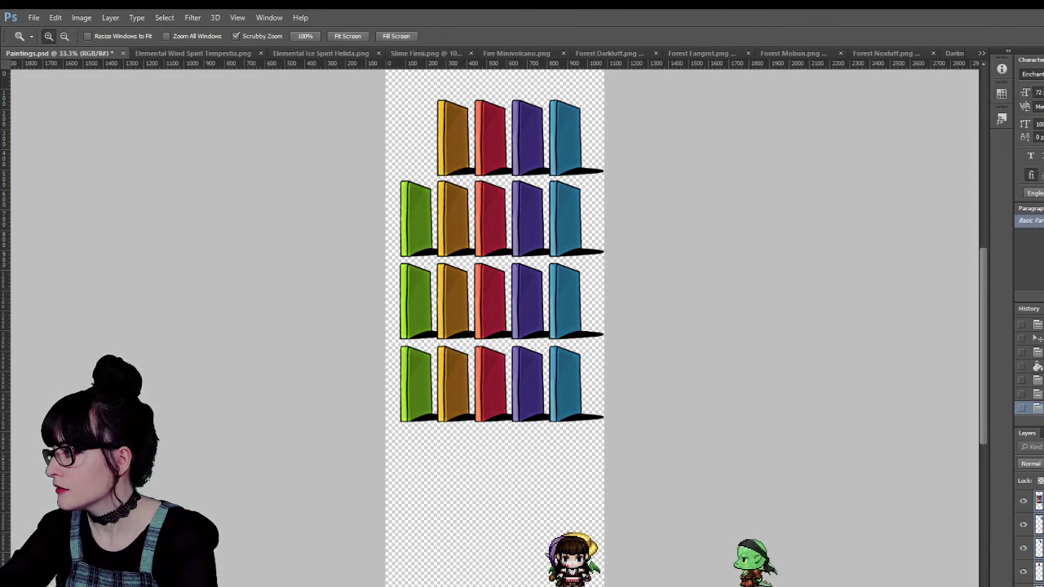
click(1037, 501)
Merge the green row A canvas with the other merged canvases and show the dark grey background again.
click(1024, 525)
click(1024, 524)
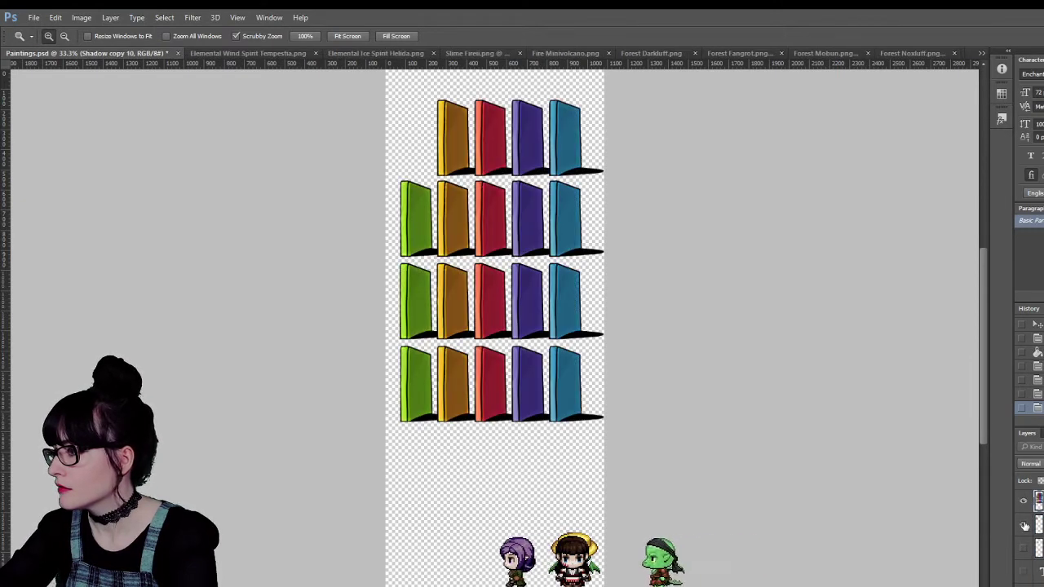
click(1024, 524)
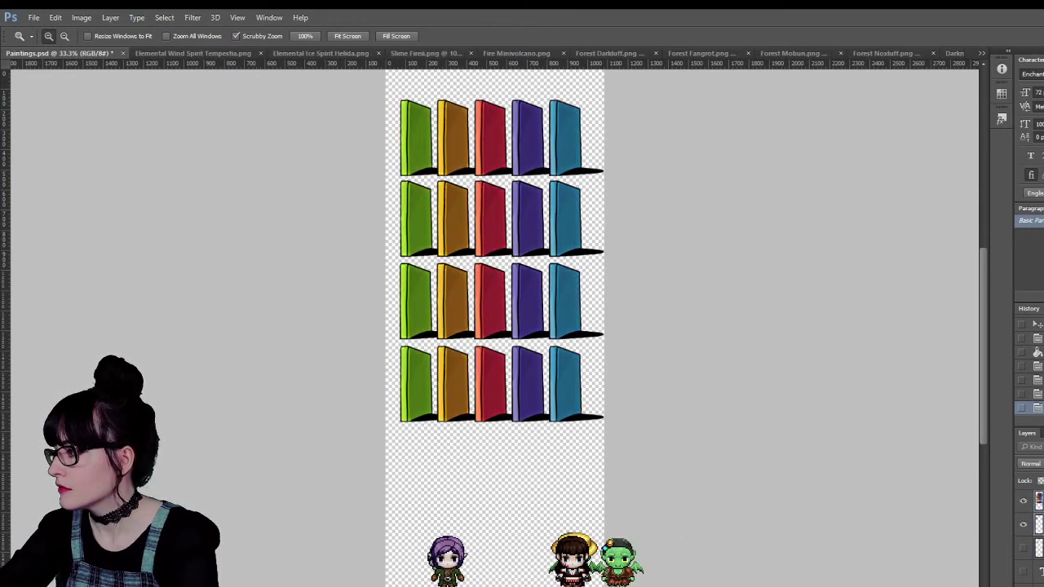
click(1016, 503)
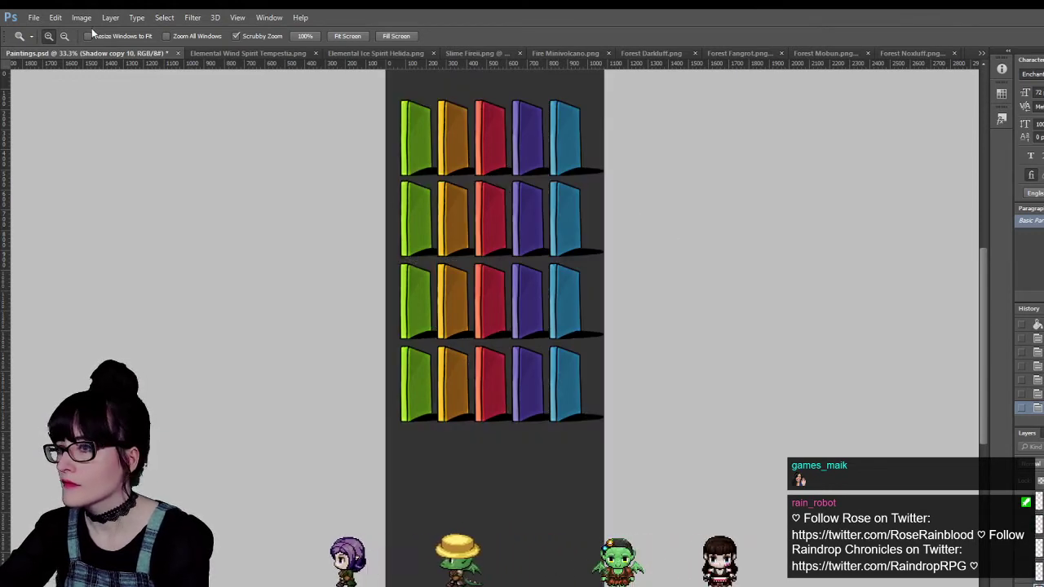
key(v)
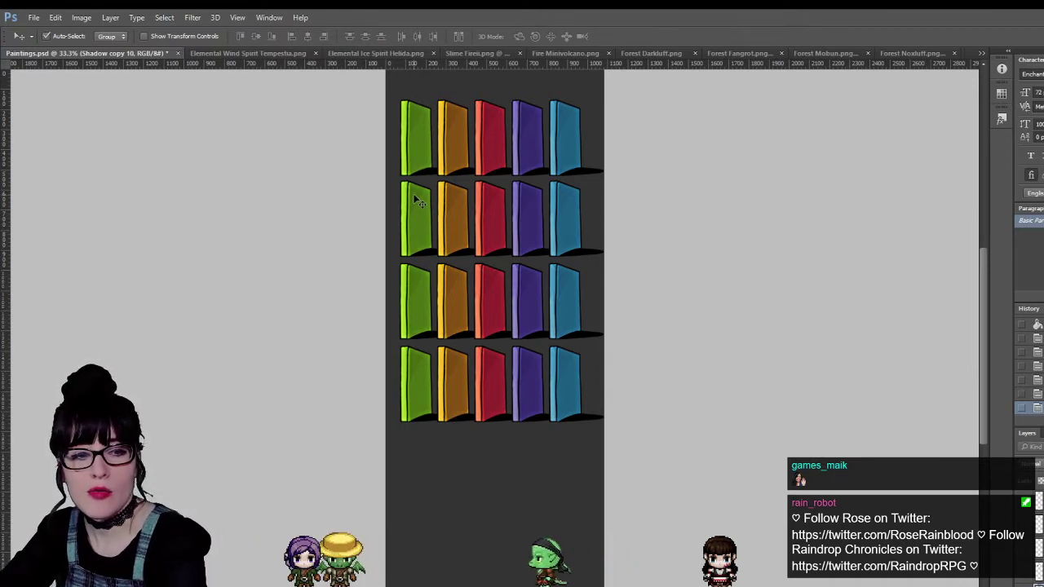
Duplicate the merged canvas layer and move the copy below row D to continue the grid of canvases.
scroll(557, 384, down, 1)
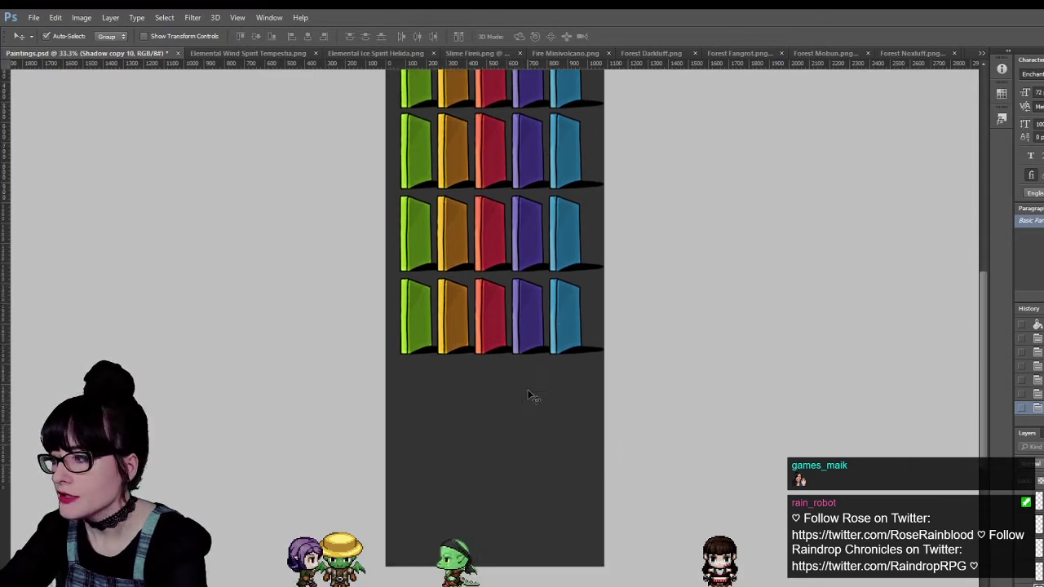
key(ctrl+j)
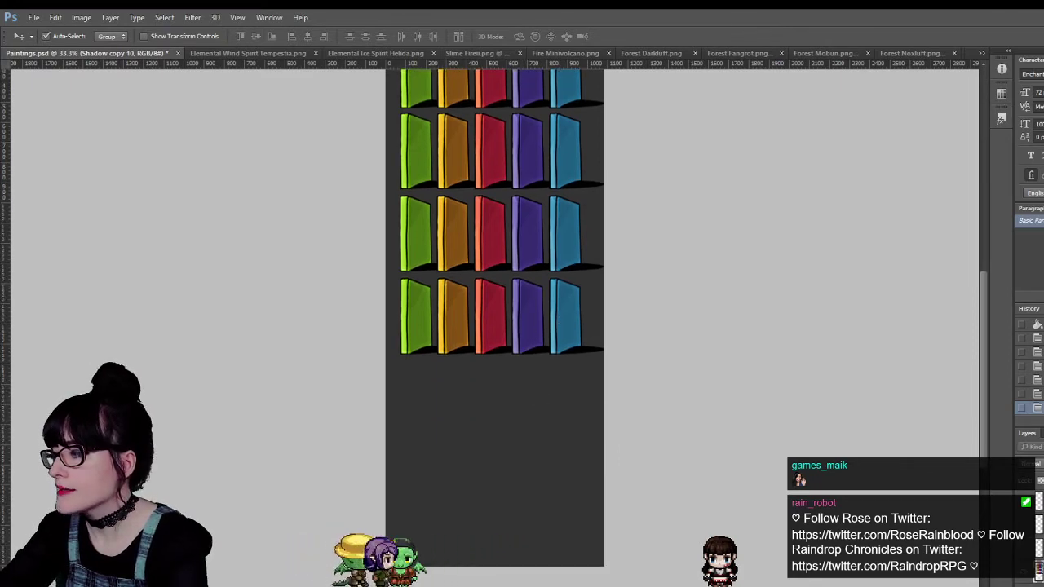
drag(569, 328, 563, 481)
drag(599, 332, 571, 389)
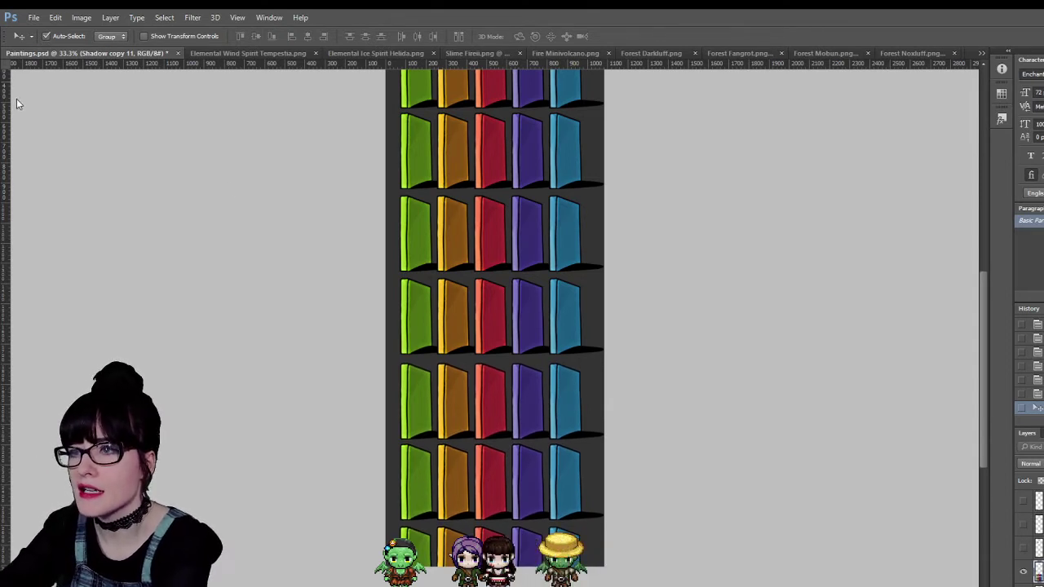
Delete the cut-off row of canvases at the sheet's lower edge from the copied layer and deselect.
key(m)
drag(375, 574, 668, 516)
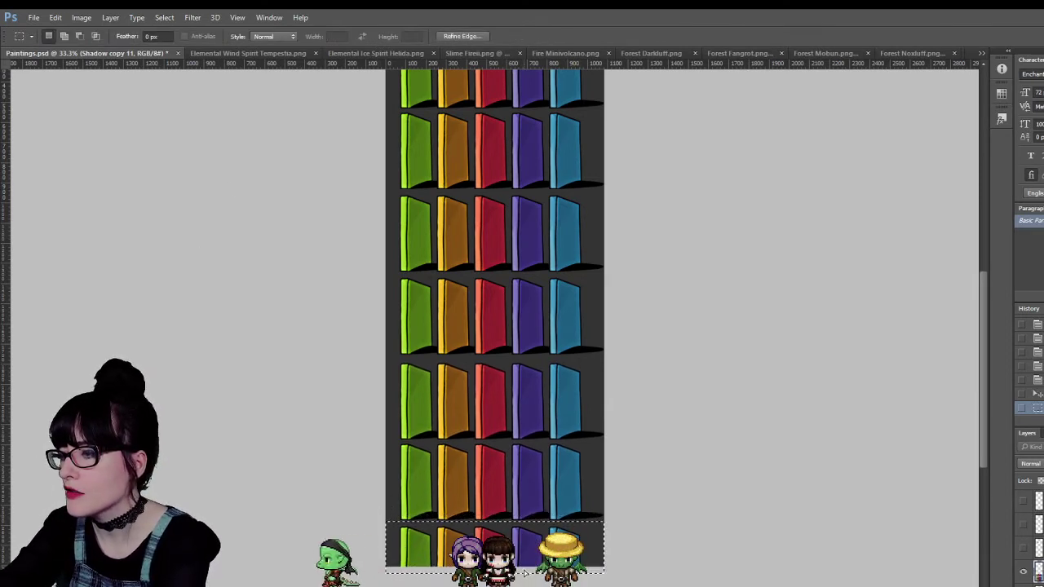
key(Delete)
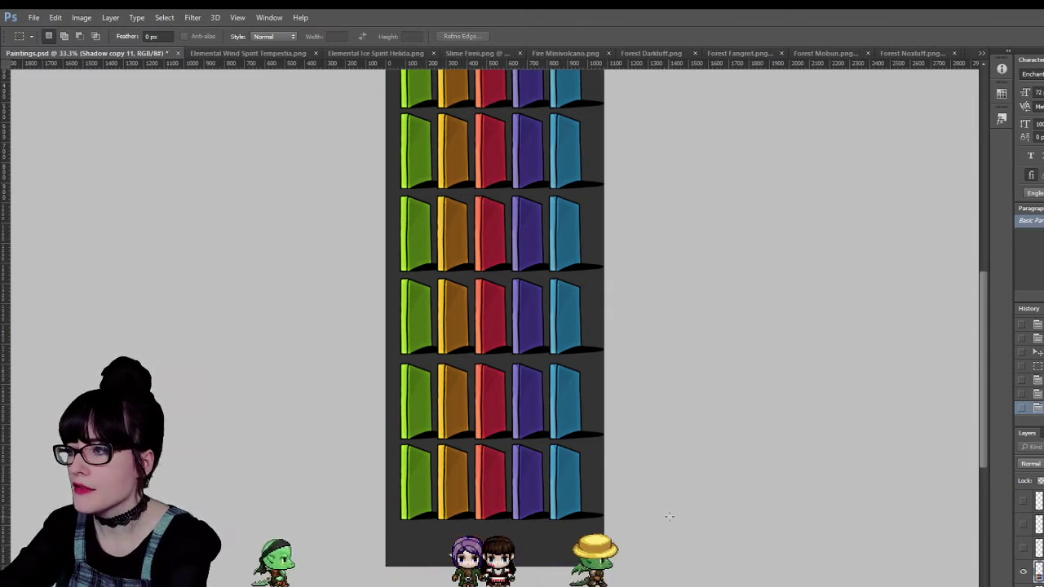
key(ctrl+d)
scroll(530, 245, up, 3)
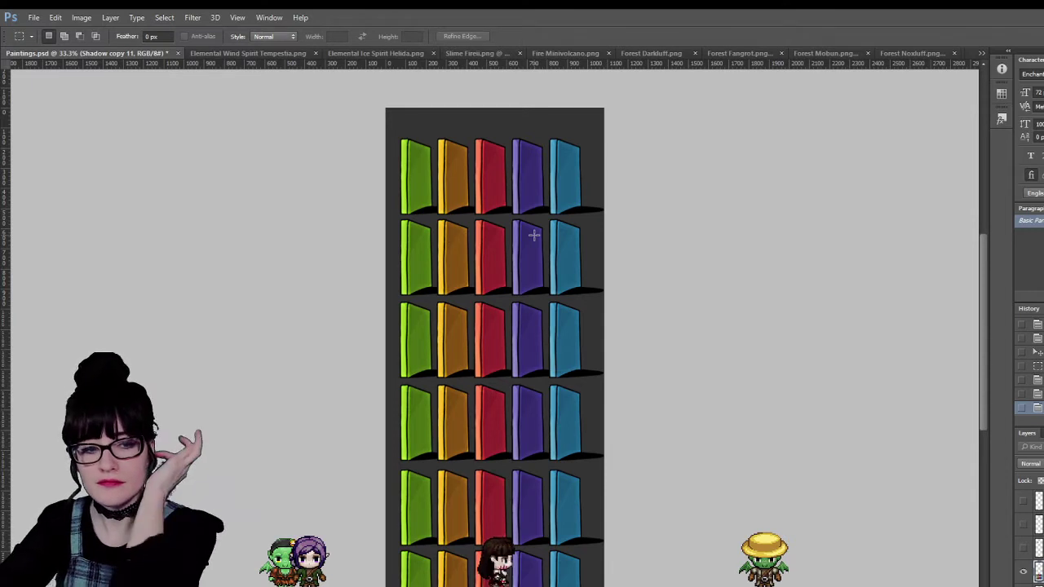
Show the row labels A, B, C and D beside the canvases again.
scroll(534, 245, down, 2)
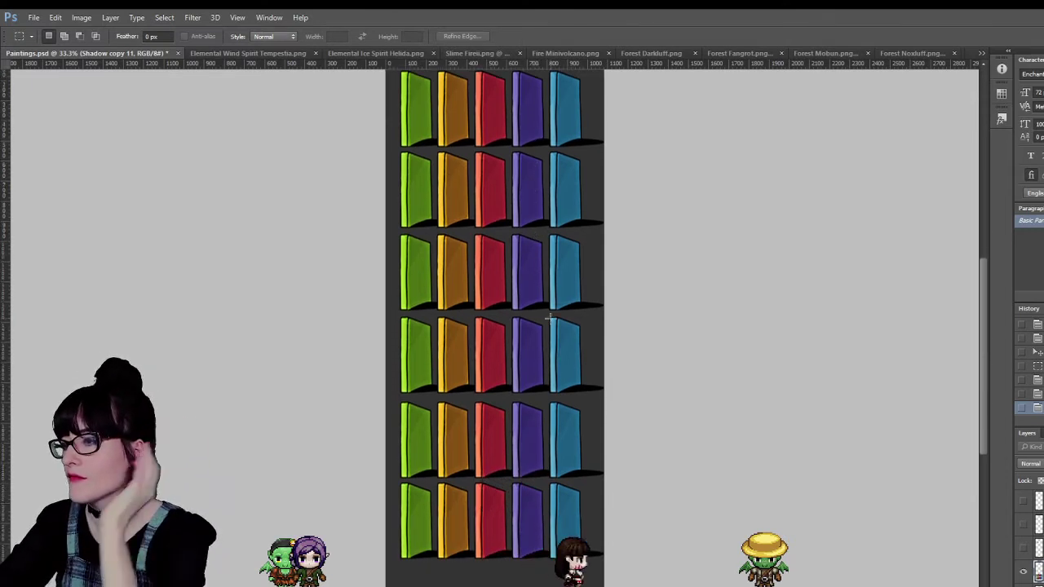
scroll(549, 319, up, 1)
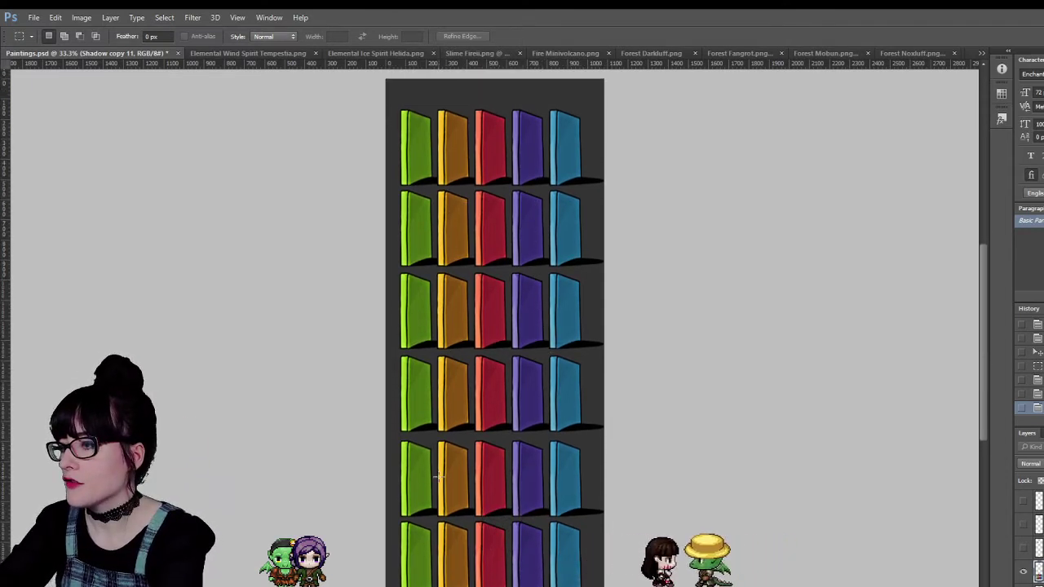
scroll(1026, 530, up, 5)
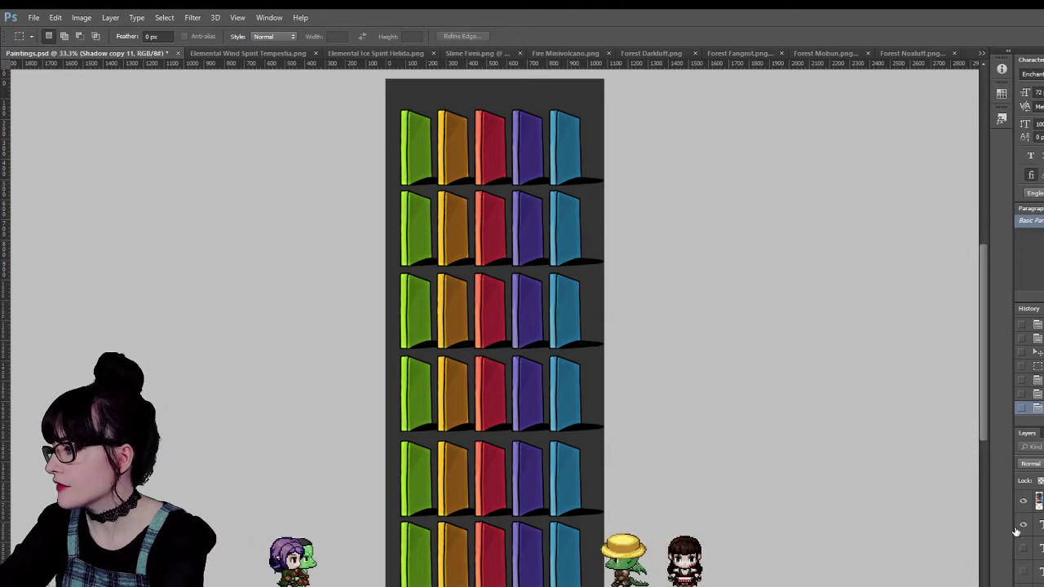
click(1038, 548)
click(1023, 548)
click(1023, 572)
click(1023, 586)
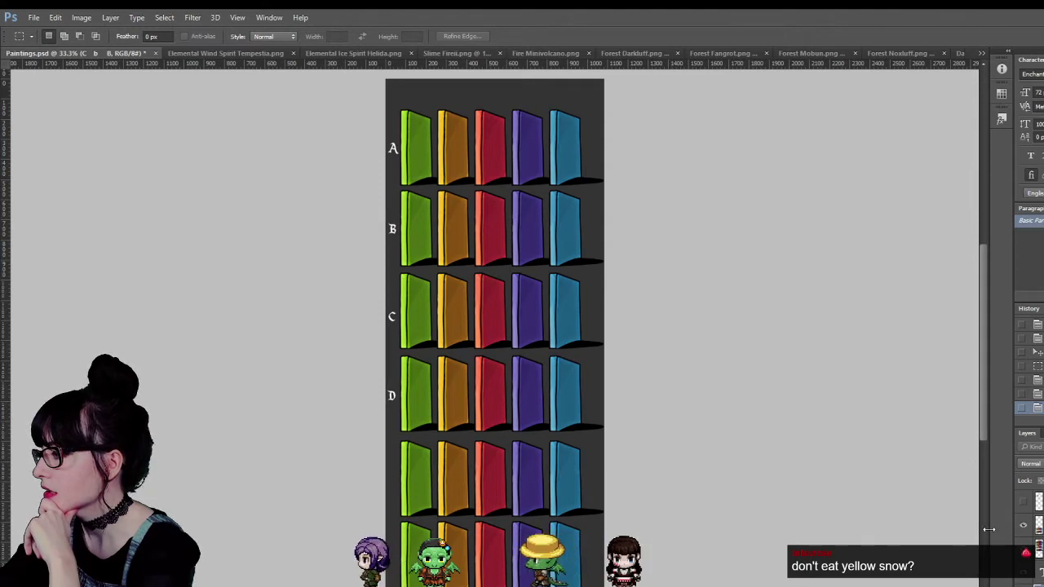
Select the original canvas layer and its copy and merge them into a single layer.
click(1022, 549)
click(1022, 549)
click(1039, 549)
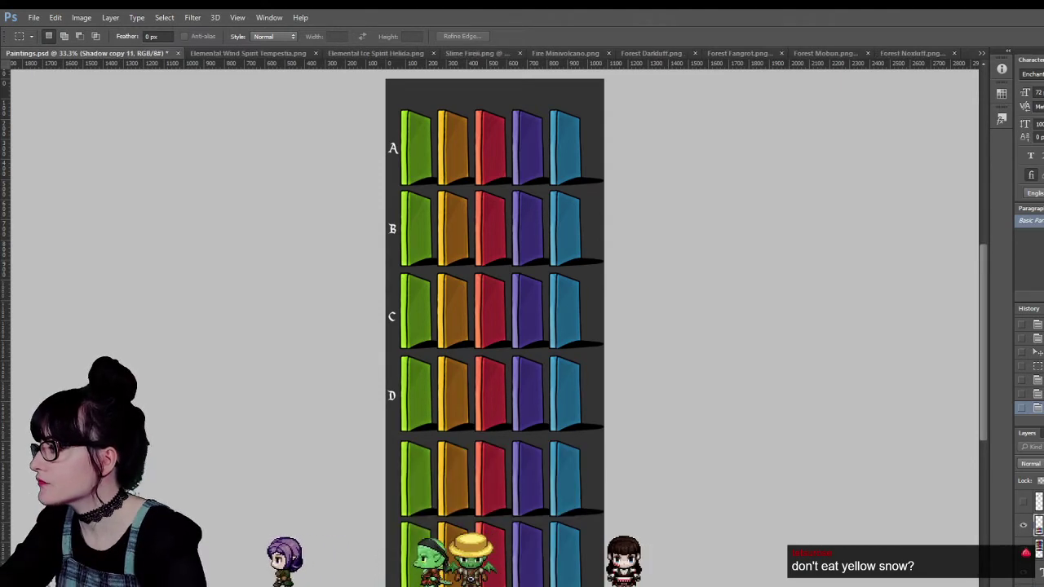
shift+click(1040, 525)
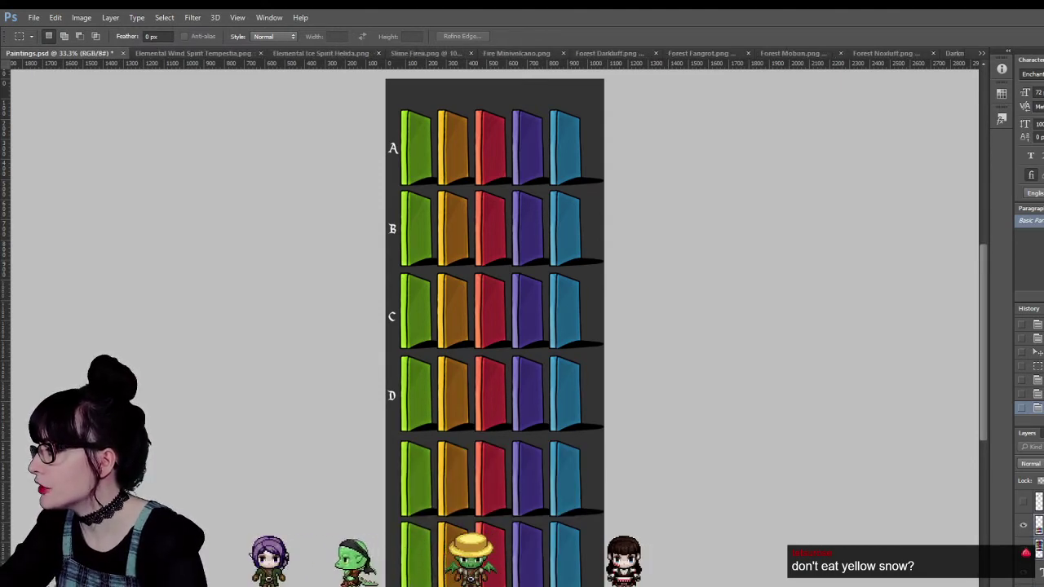
key(ctrl+e)
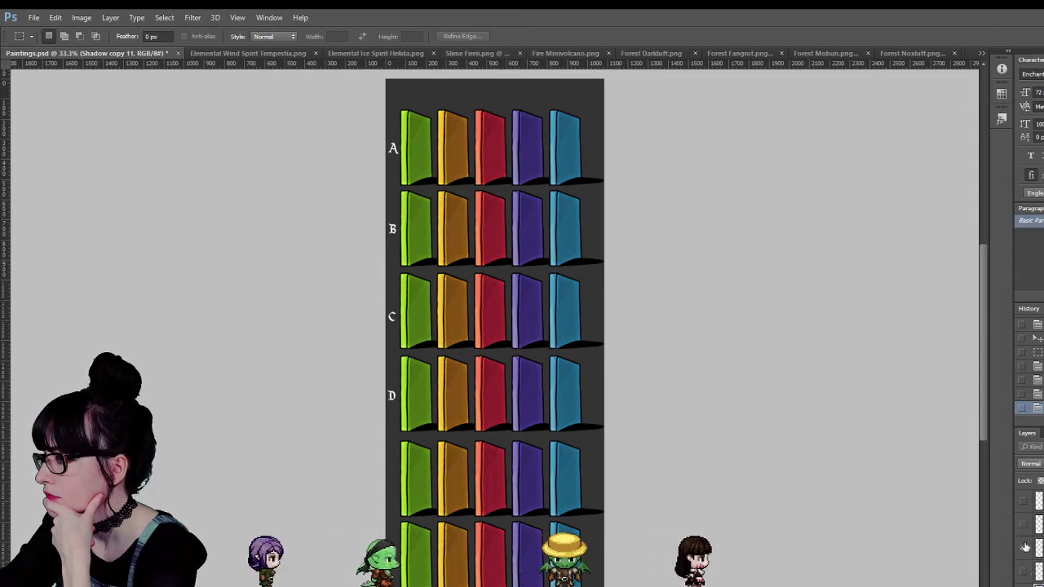
Show the coloured fruit painter icons above the five columns and select their layer.
click(1025, 547)
click(1020, 531)
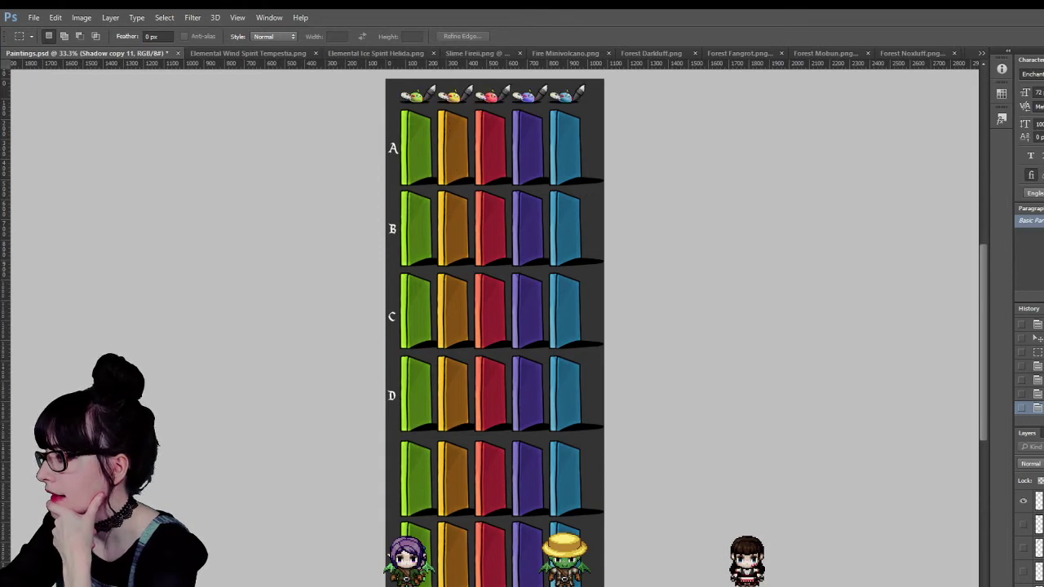
click(1035, 500)
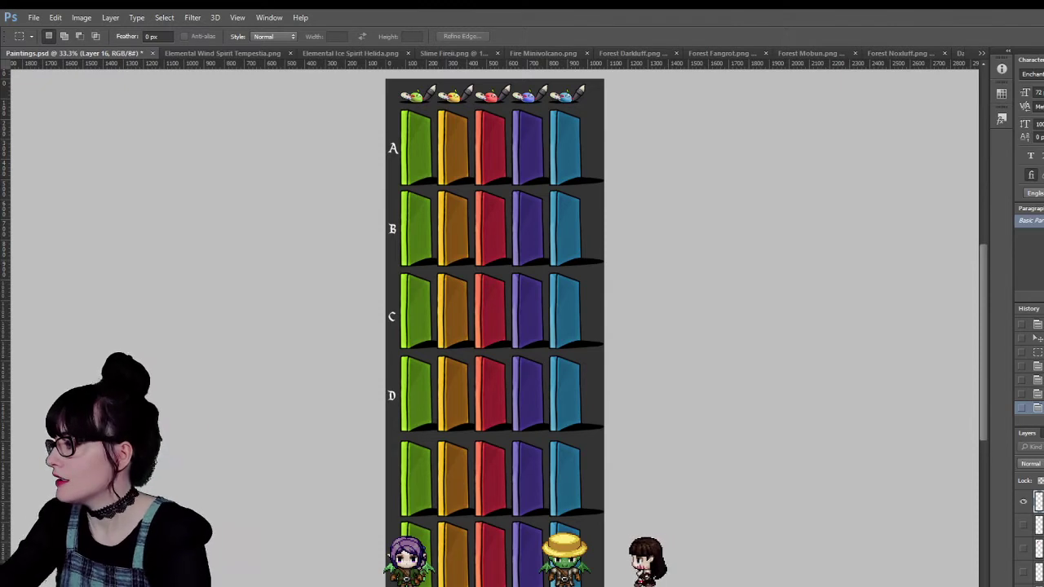
Select the merged layer holding all the canvases and rename it Canvas.
key(shift+Left)
key(shift+Left)
key(shift+Left)
key(shift+Left)
key(shift+Left)
key(shift+Left)
key(shift+Left)
key(shift+Left)
key(shift+Left)
key(shift+Left)
key(alt+bracketleft)
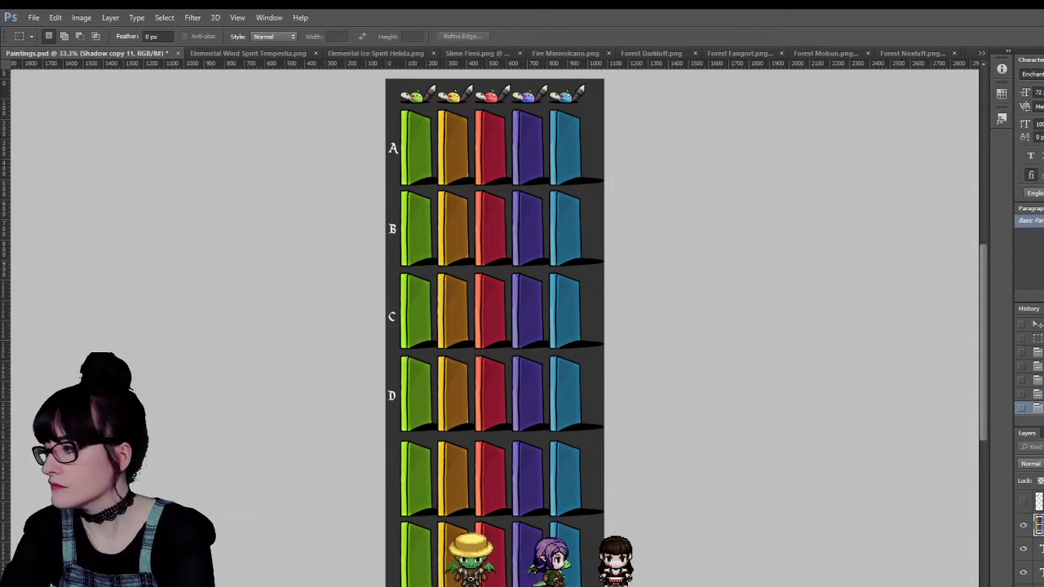
key(alt+bracketright)
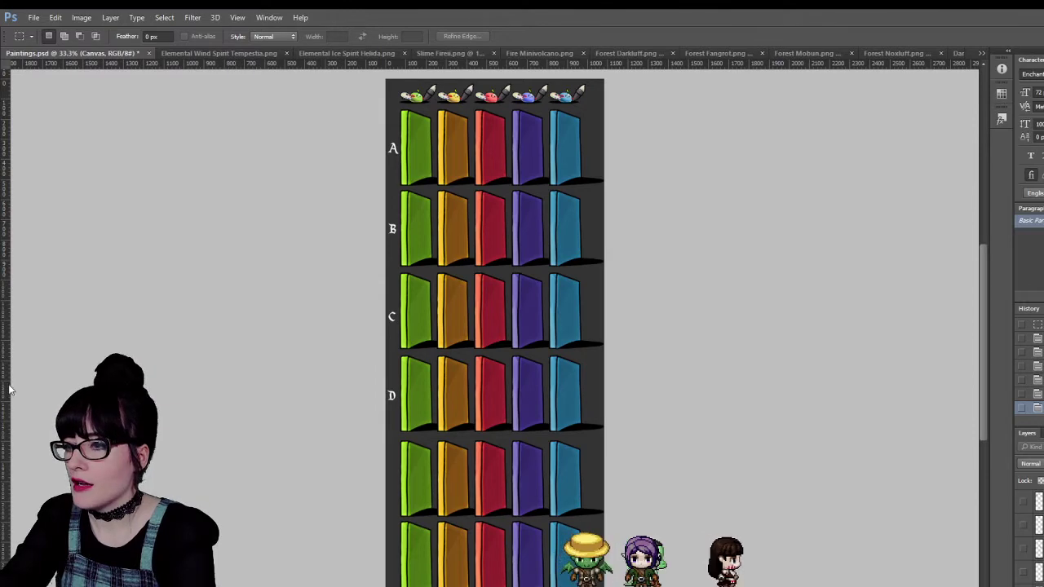
Zoom the sheet to 50%, close the Slime Fireii image and bring up Fire Minivolcano.png.
key(z)
click(596, 416)
scroll(597, 416, left, 3)
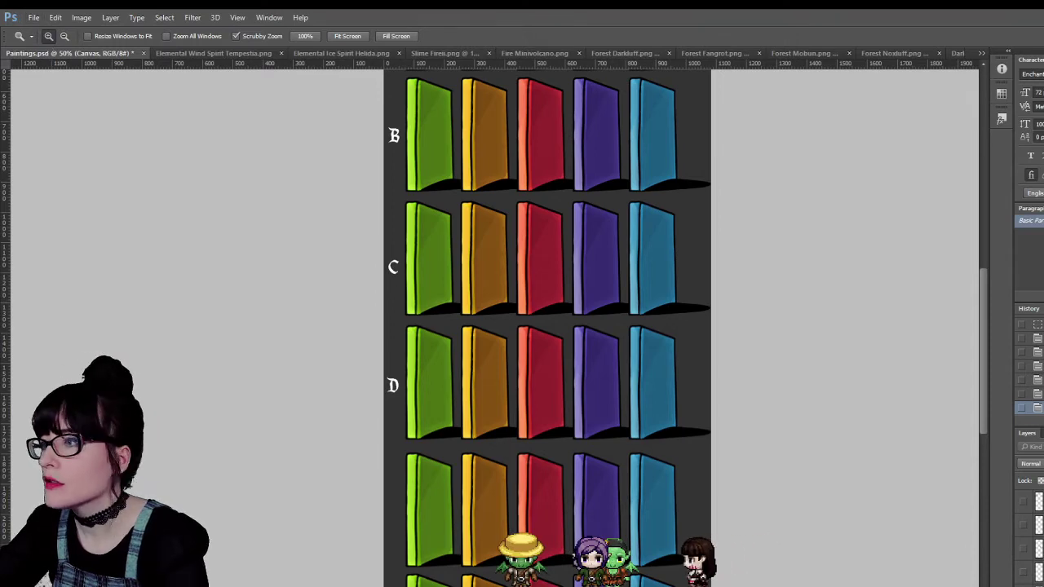
click(488, 52)
click(488, 52)
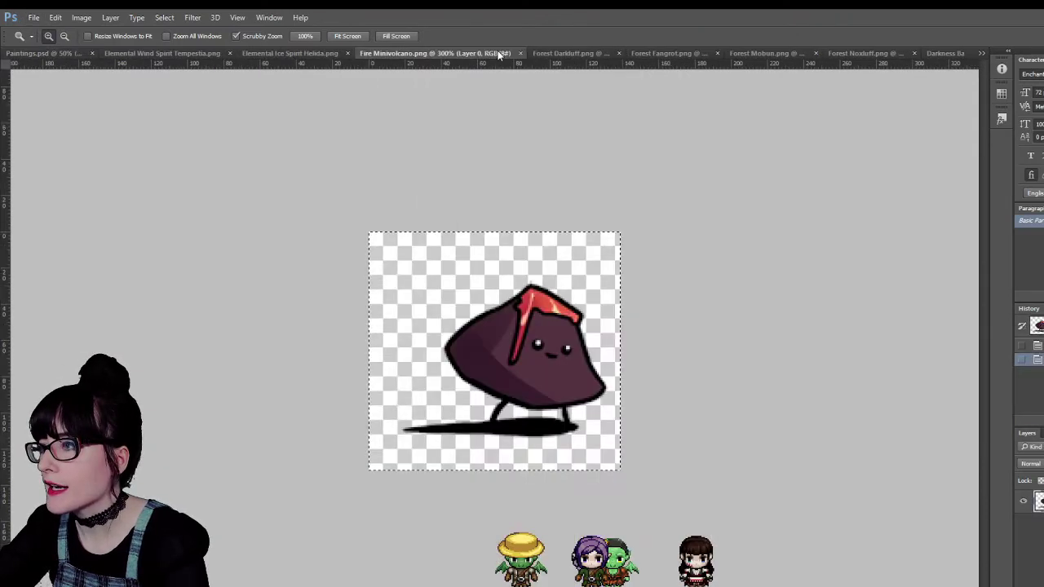
Close the Fire Minivolcano, Forest and Darkness Banshee images, and return to Paintings.psd, keeping the two Elemental spirit images open.
click(521, 52)
click(514, 52)
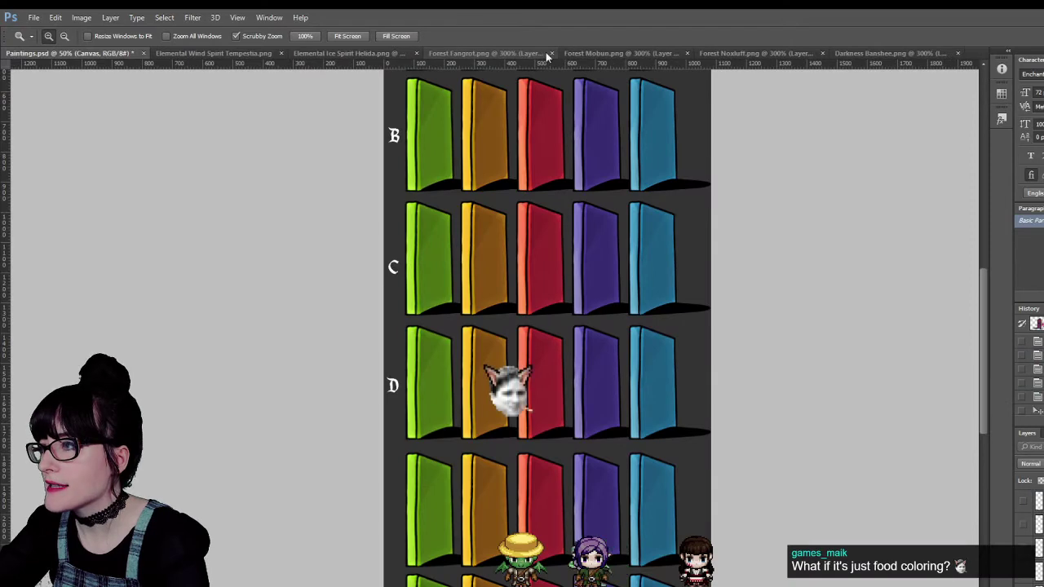
click(548, 52)
click(550, 52)
click(631, 53)
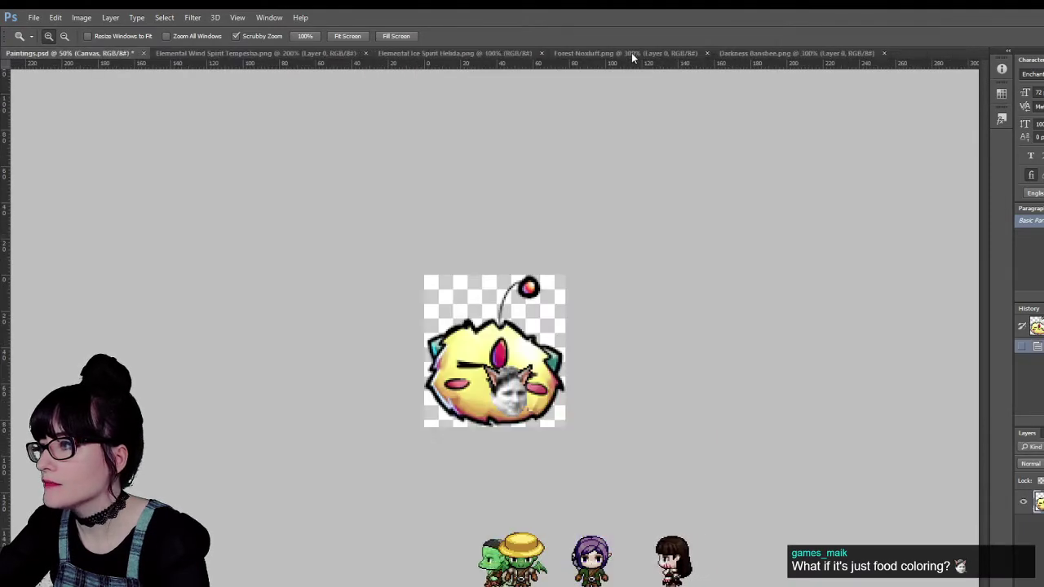
click(706, 53)
click(710, 52)
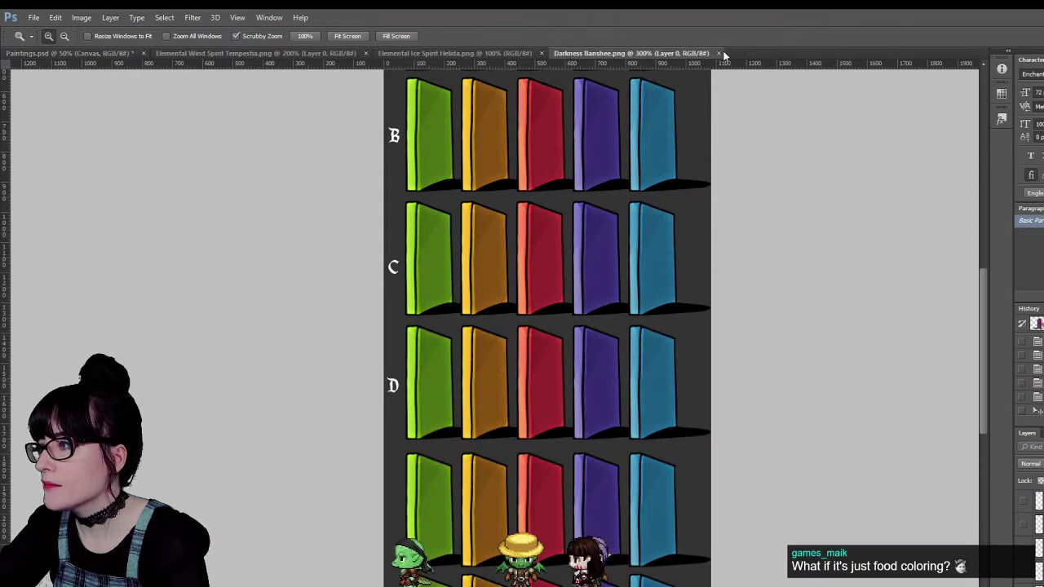
click(717, 52)
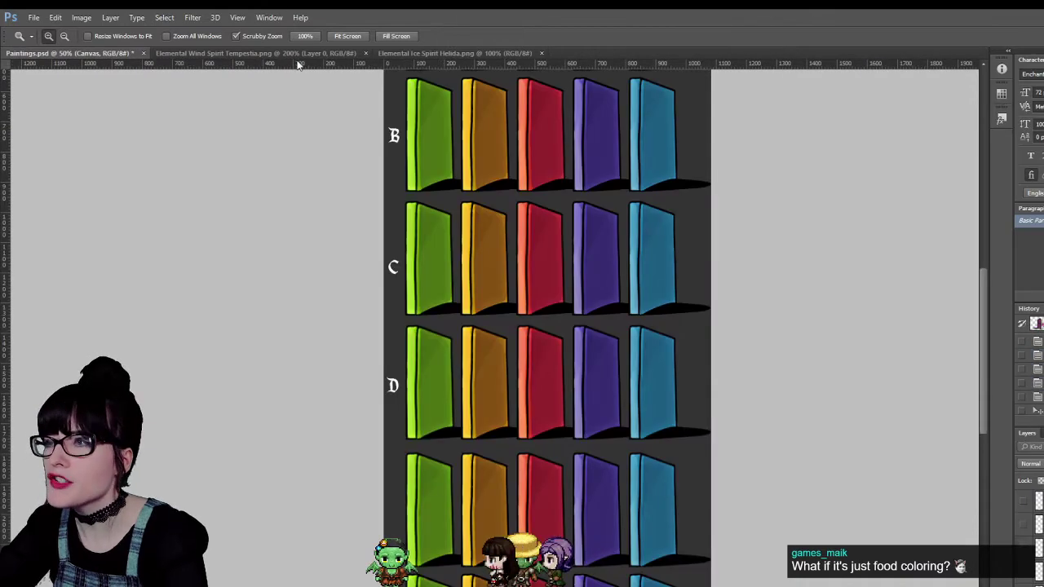
click(351, 52)
click(94, 52)
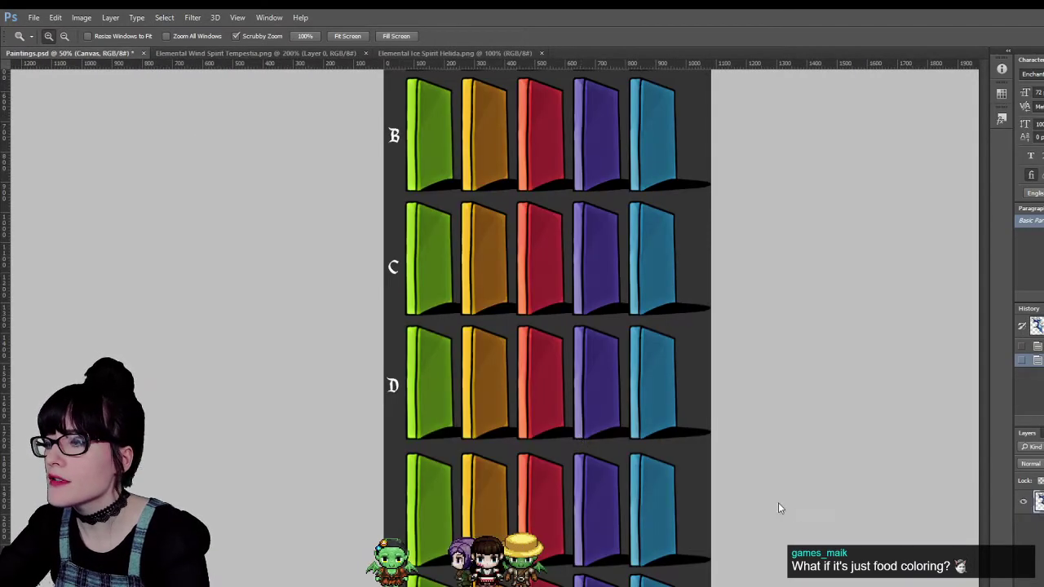
scroll(582, 436, down, 3)
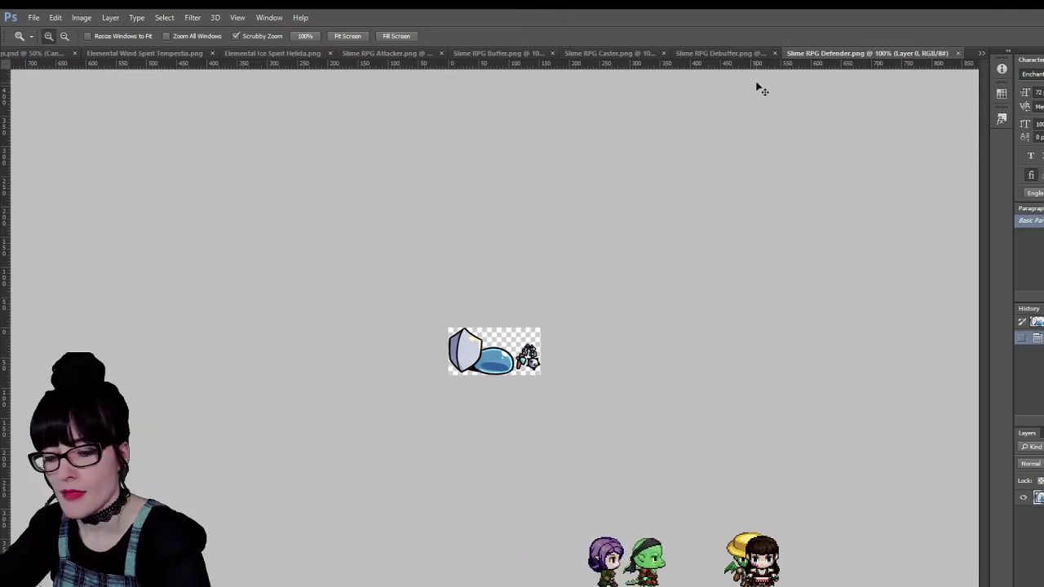
Paste the Slime RPG Defender image into Paintings.psd and place it on the orange painting in the row below D.
click(40, 53)
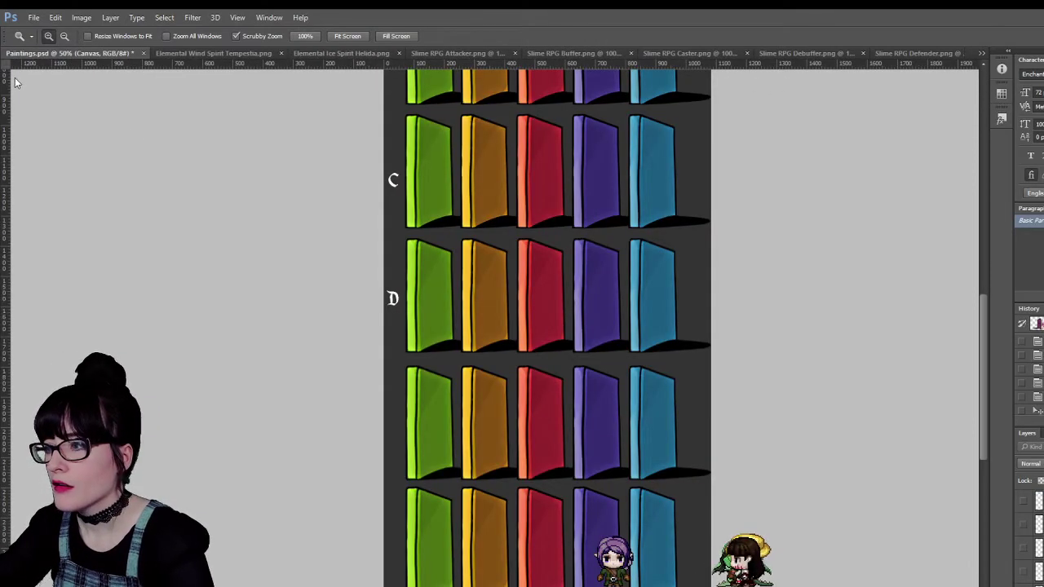
scroll(628, 377, up, 5)
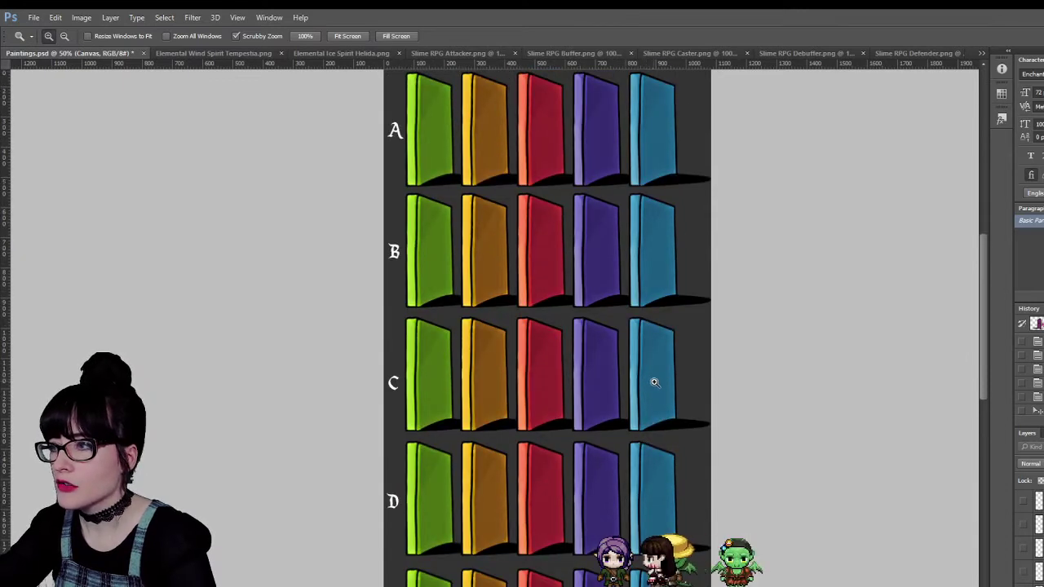
scroll(652, 379, down, 3)
key(ctrl+v)
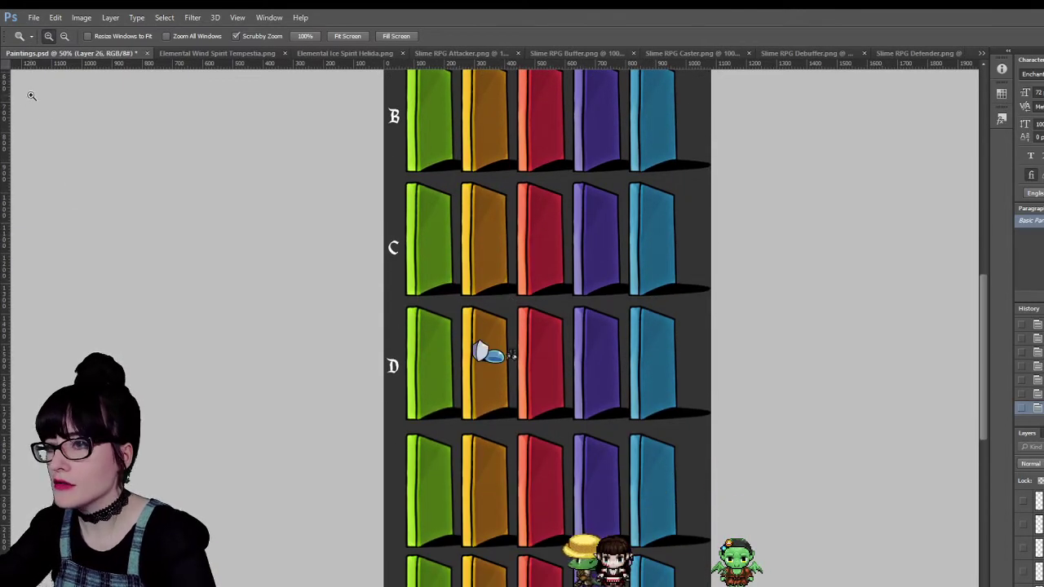
key(v)
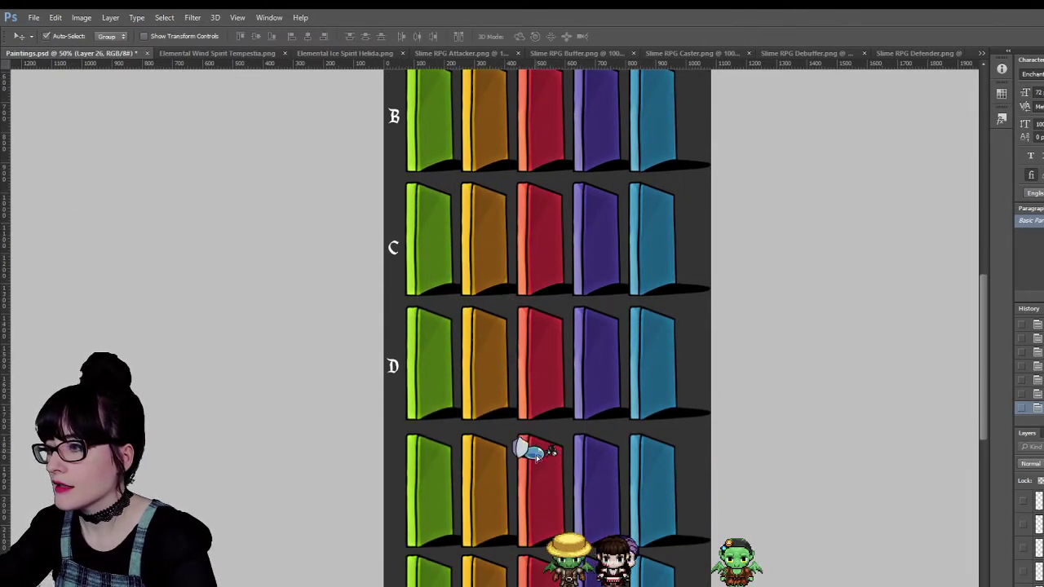
drag(537, 458, 506, 494)
Recolour the pasted Defender slime golden brown to match the orange painting, and close Slime RPG Defender.png.
key(z)
click(512, 538)
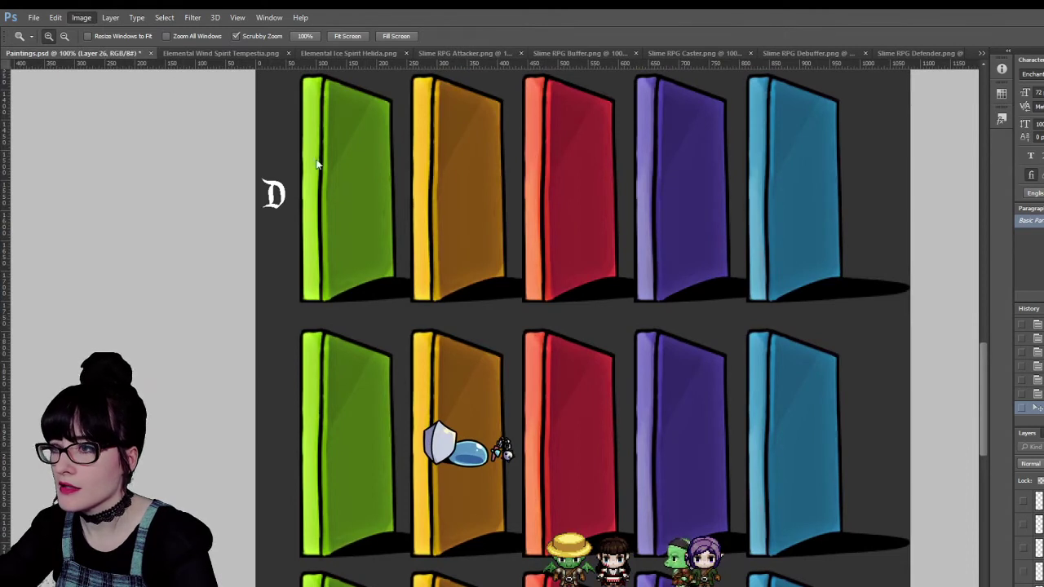
key(i)
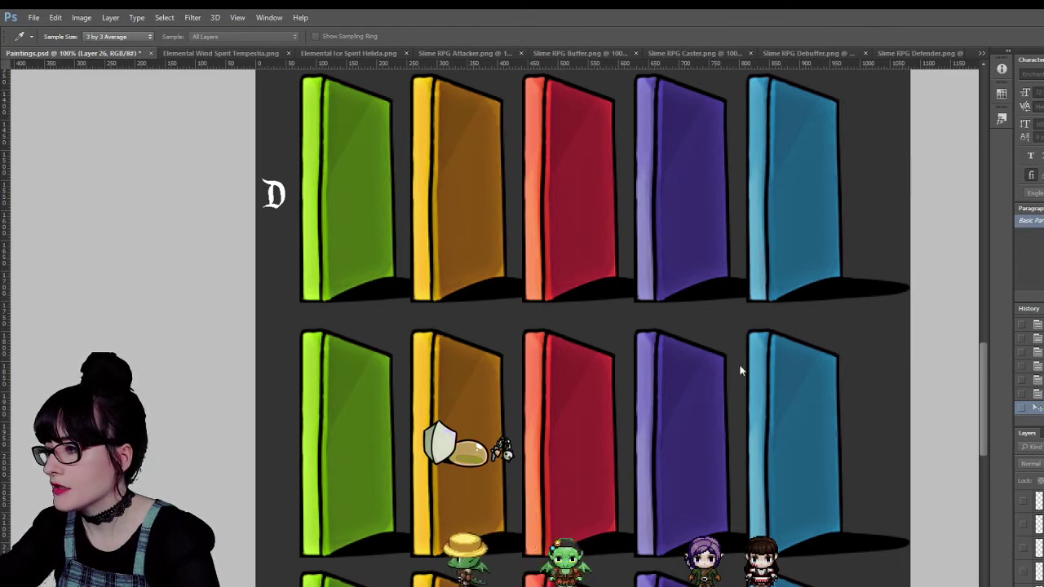
key(z)
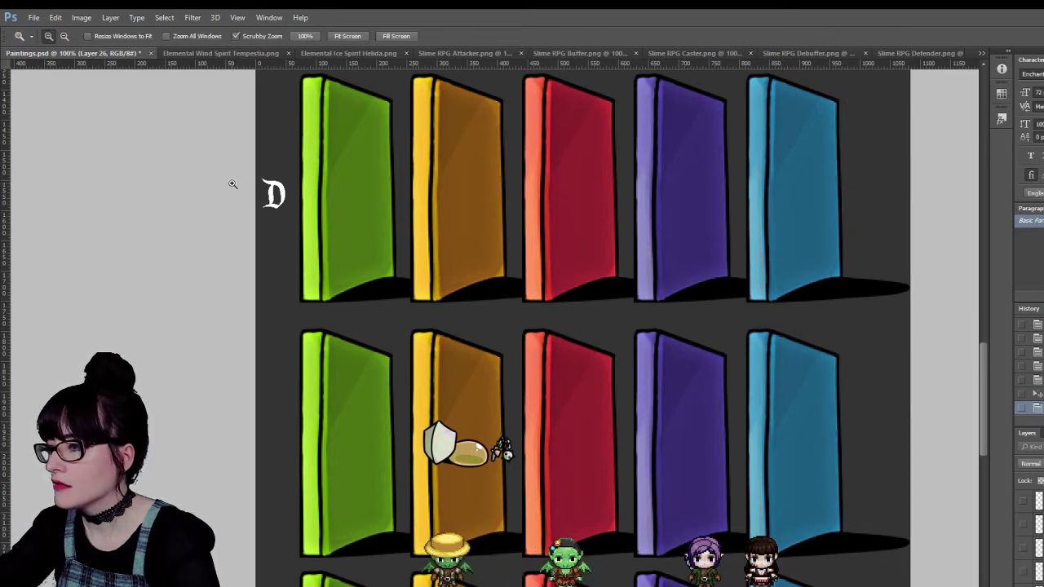
key(v)
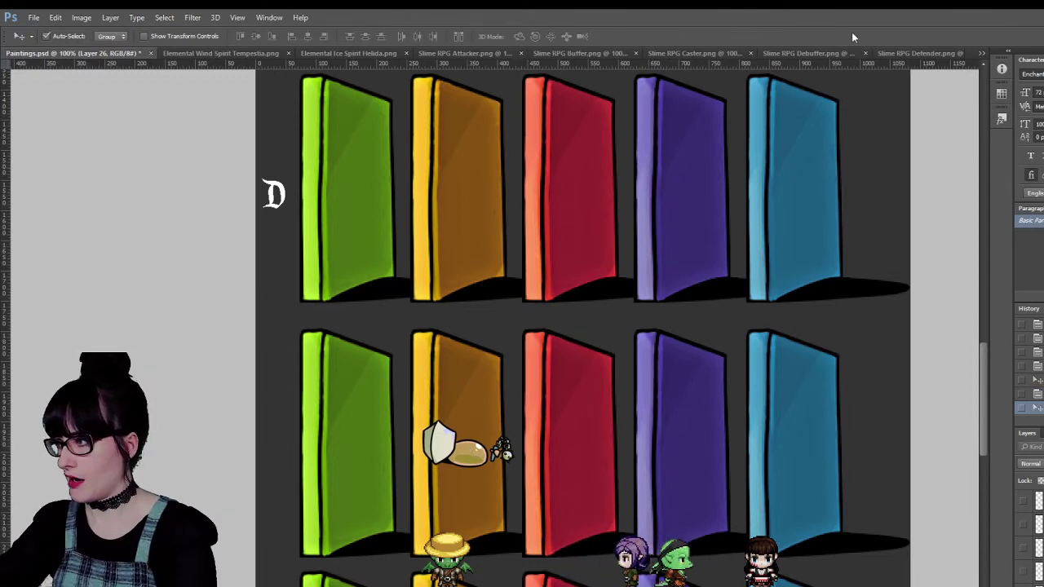
click(893, 55)
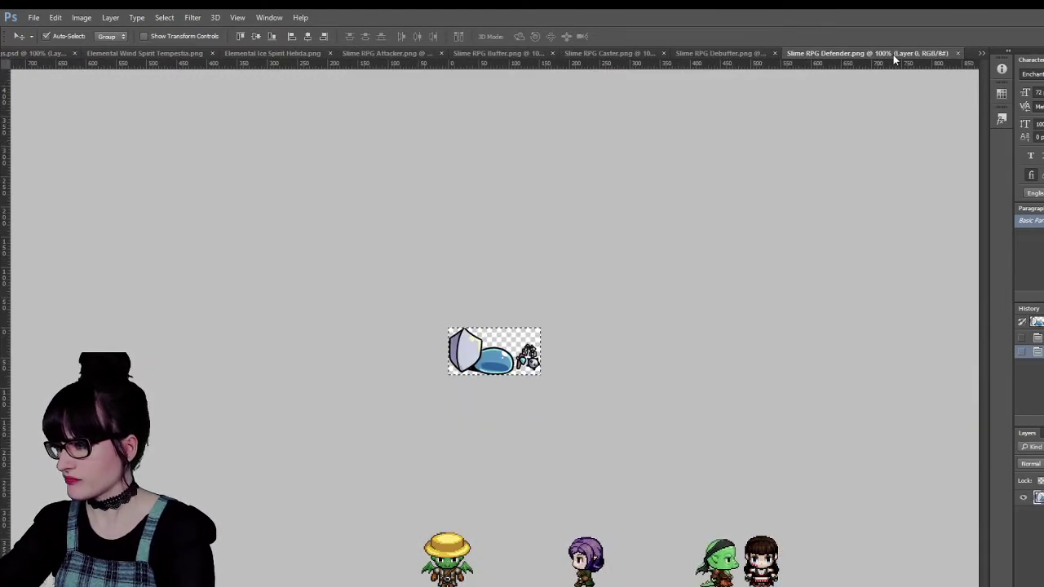
click(958, 53)
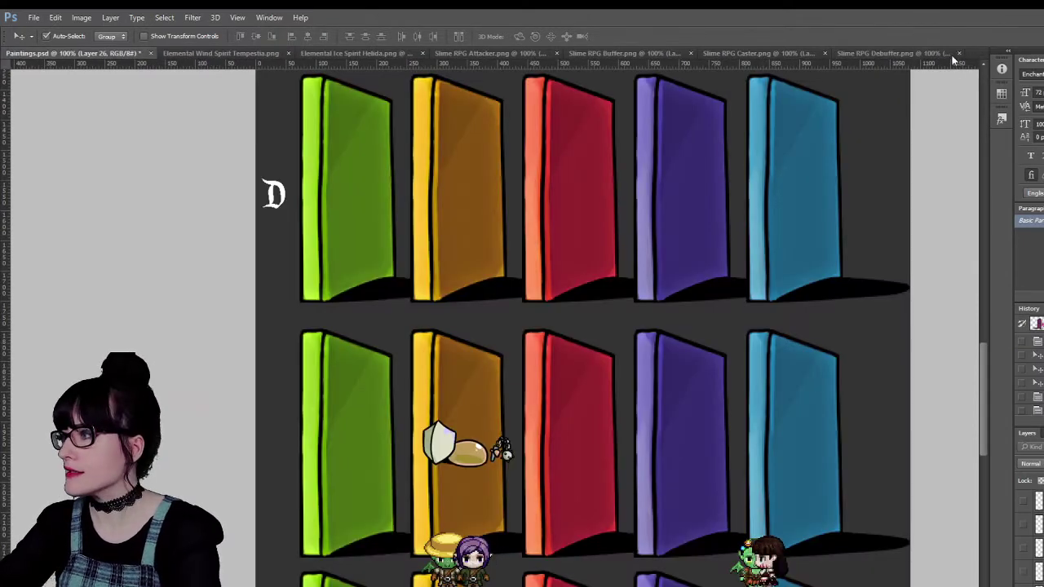
Copy the Slime RPG Debuffer image onto the purple painting in the row below D, and close its source file.
click(938, 53)
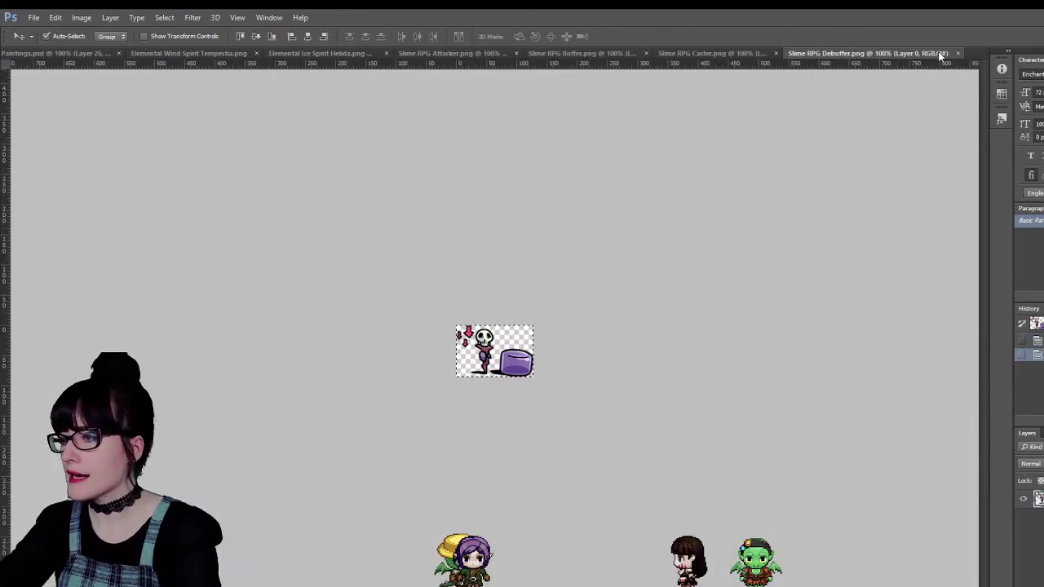
click(47, 54)
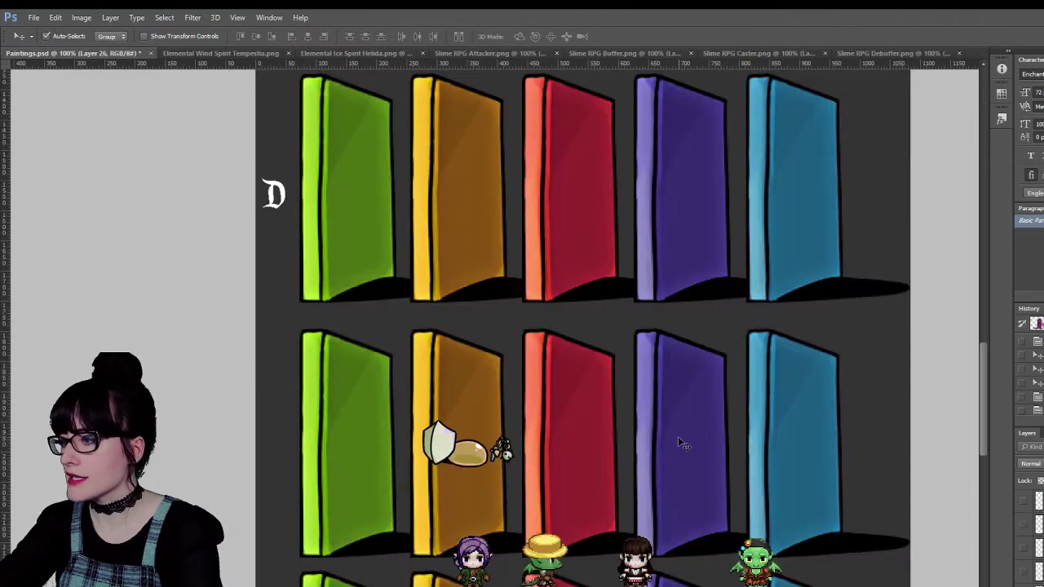
key(ctrl+v)
drag(520, 362, 699, 459)
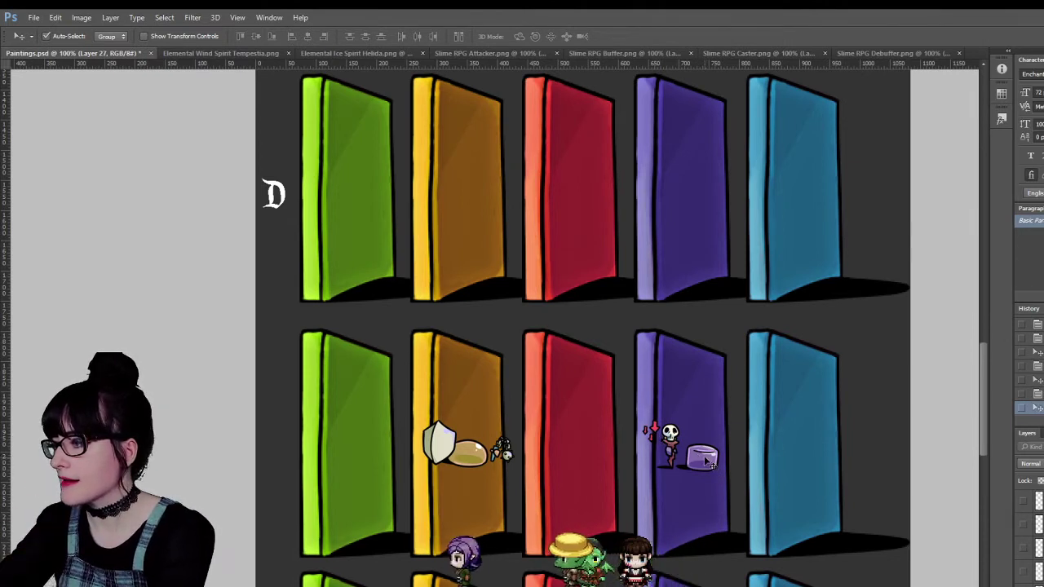
drag(707, 467, 703, 463)
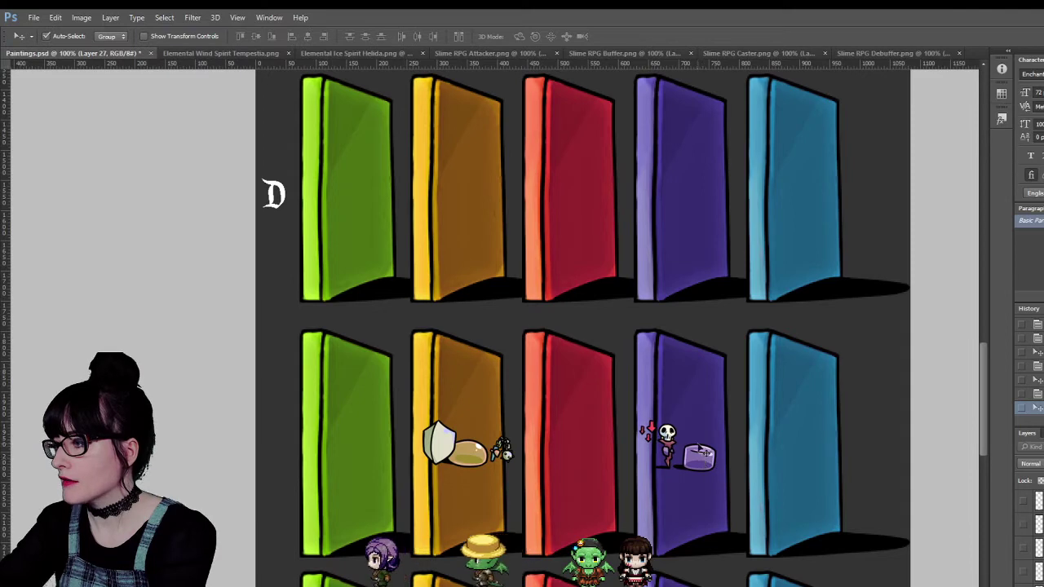
click(885, 53)
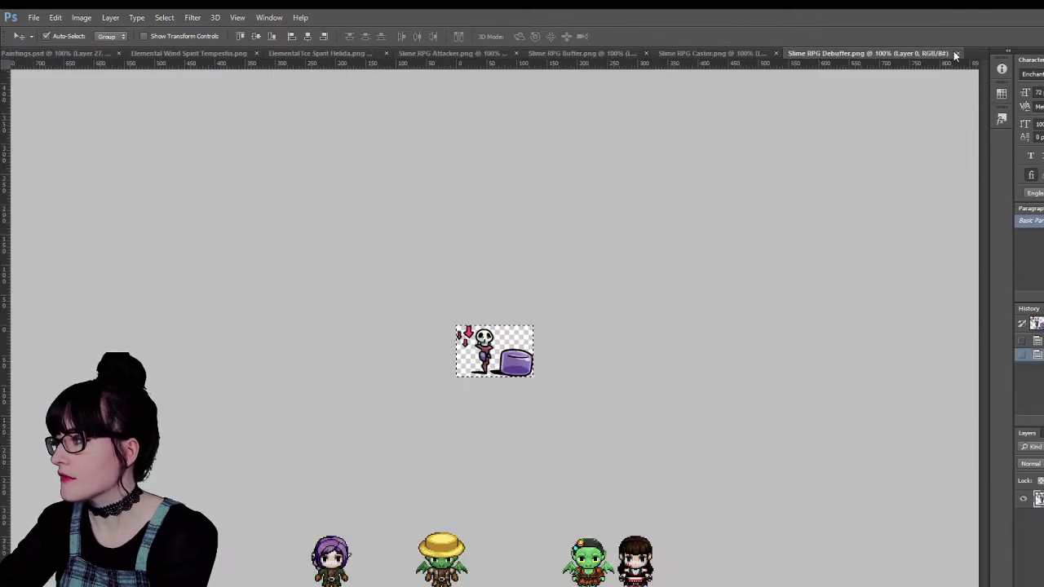
click(955, 52)
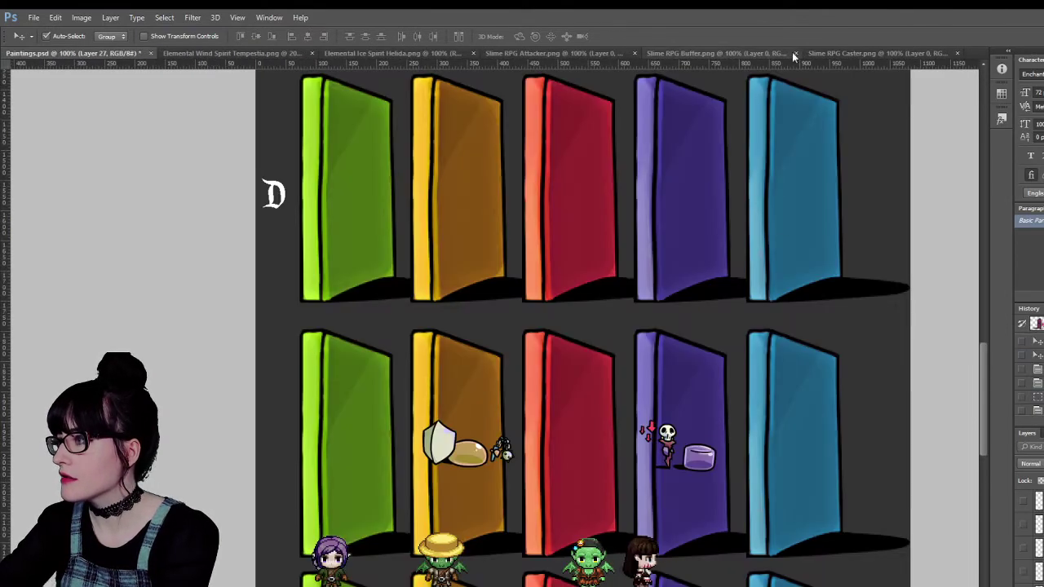
Copy the whole Slime RPG Caster image into Paintings.psd and place it on the blue painting in the row below D.
click(845, 54)
key(ctrl+a)
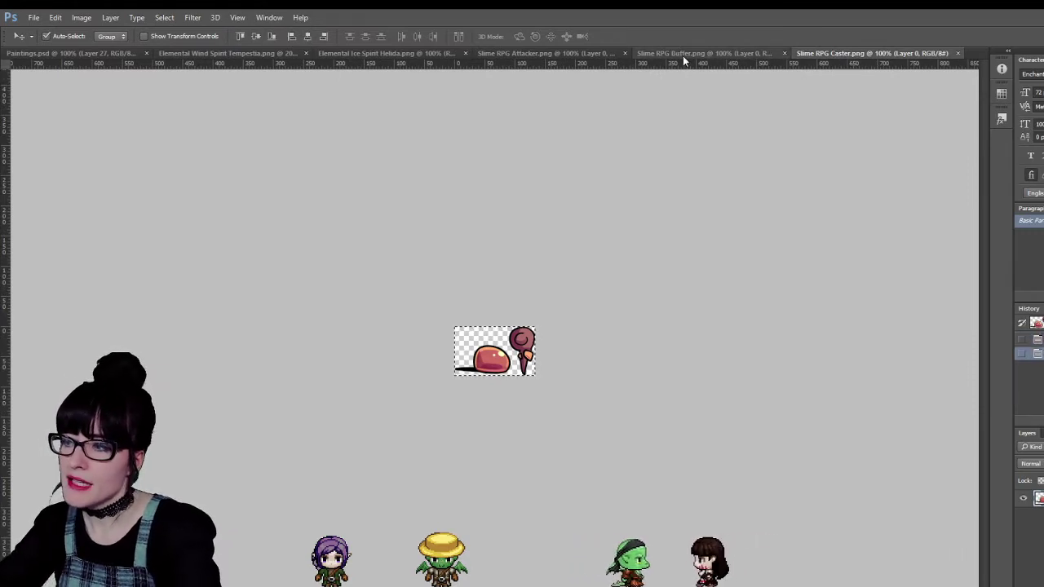
click(91, 55)
key(ctrl+v)
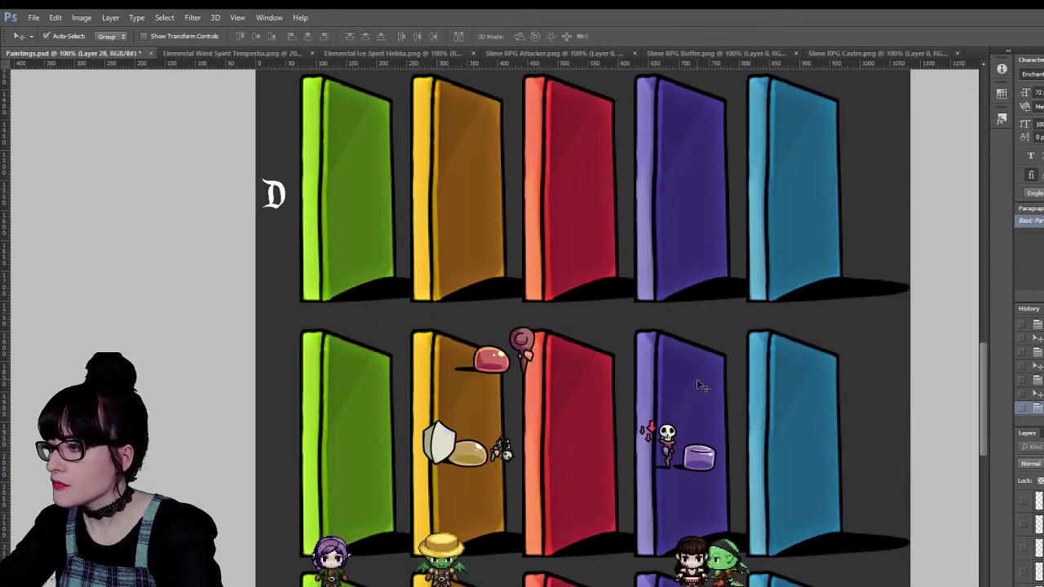
drag(473, 366, 794, 455)
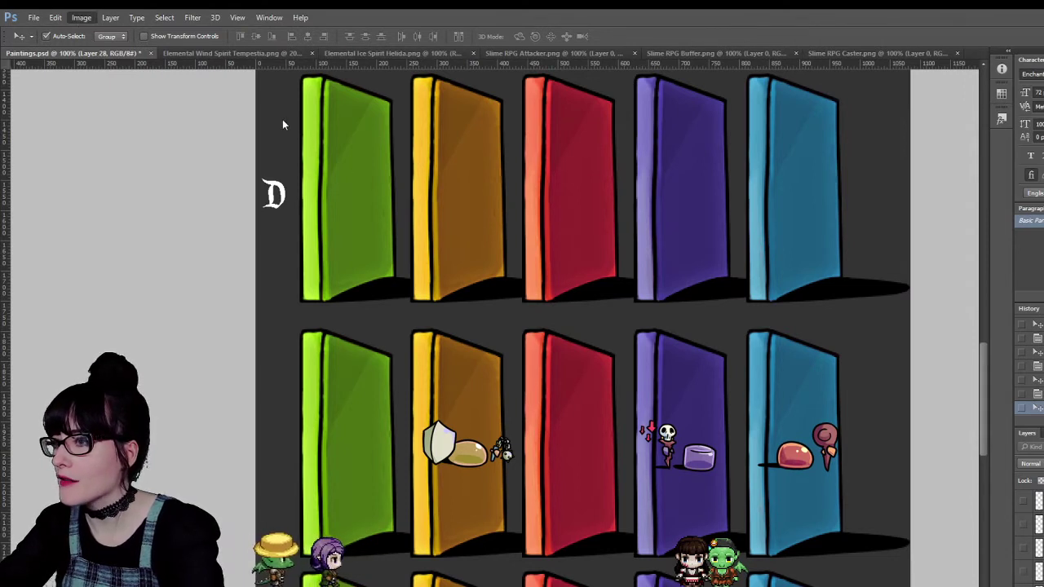
Recolour the pasted Caster slime and its staff turquoise to suit the blue painting, and close Slime RPG Caster.png.
key(i)
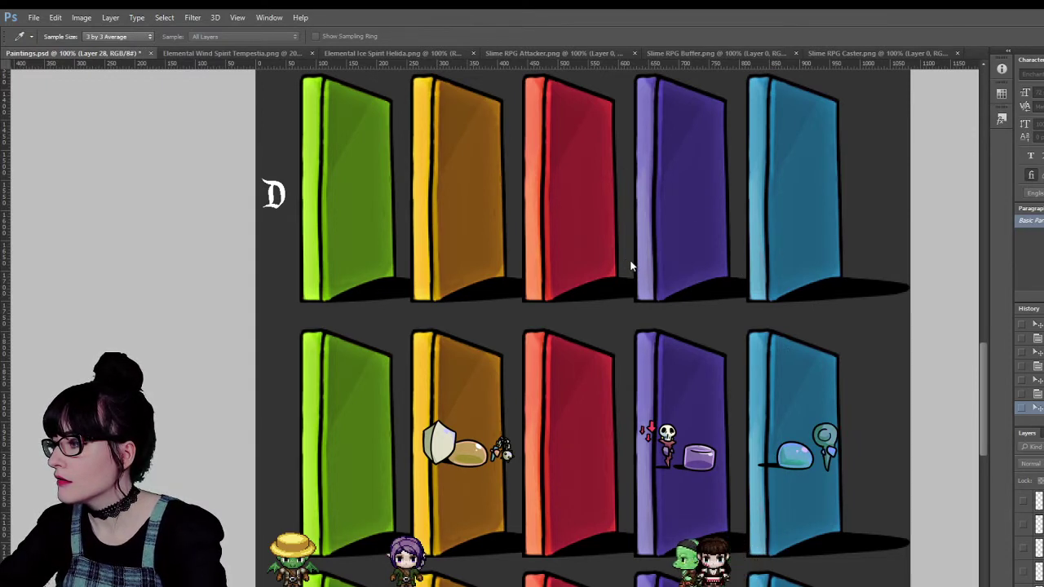
key(v)
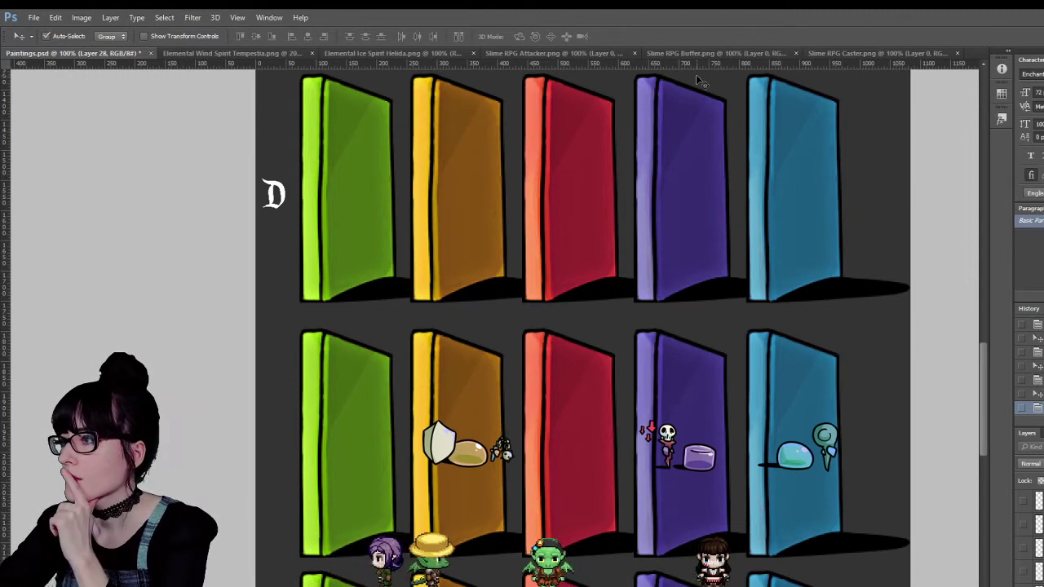
click(905, 53)
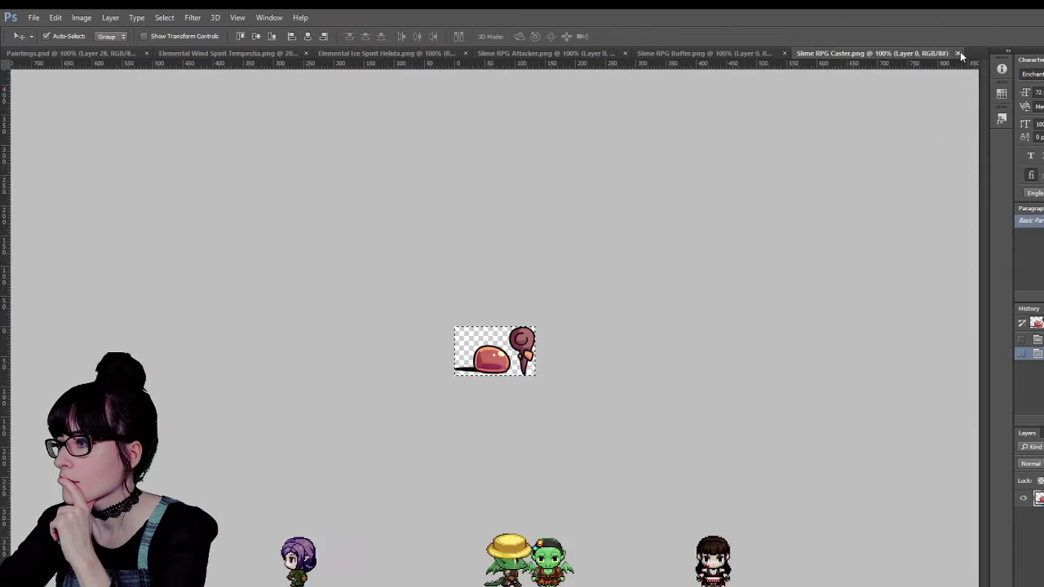
click(959, 53)
Copy the Slime RPG Attacker image onto the red painting in the row below D and shift its slime's colour to crimson.
click(865, 53)
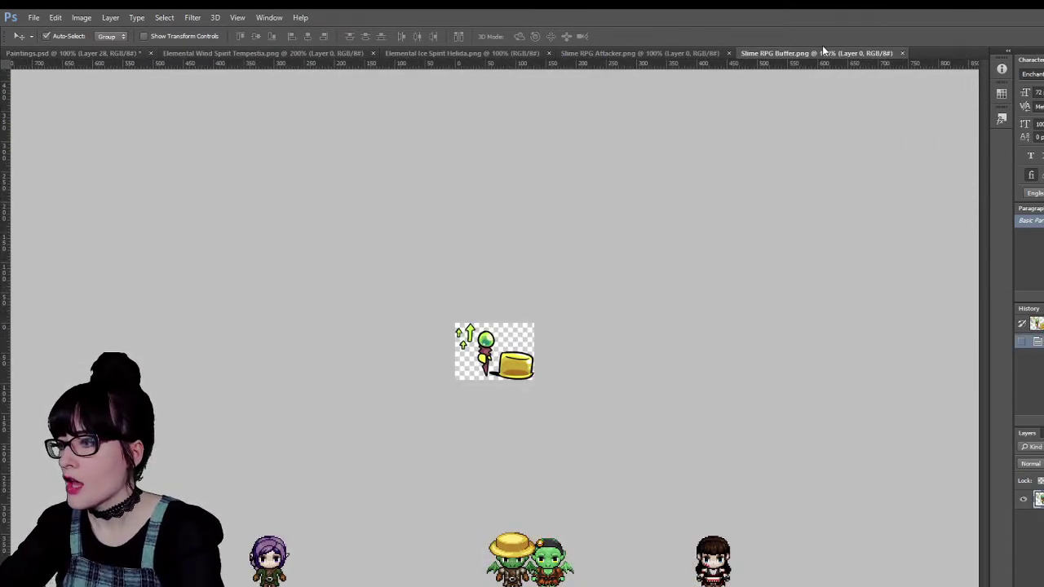
key(ctrl+a)
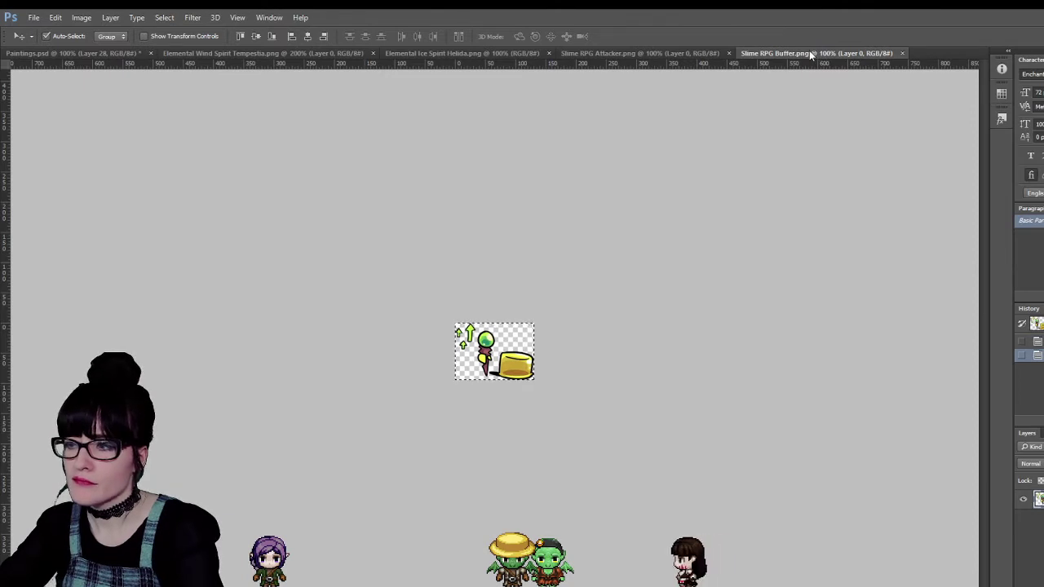
click(665, 54)
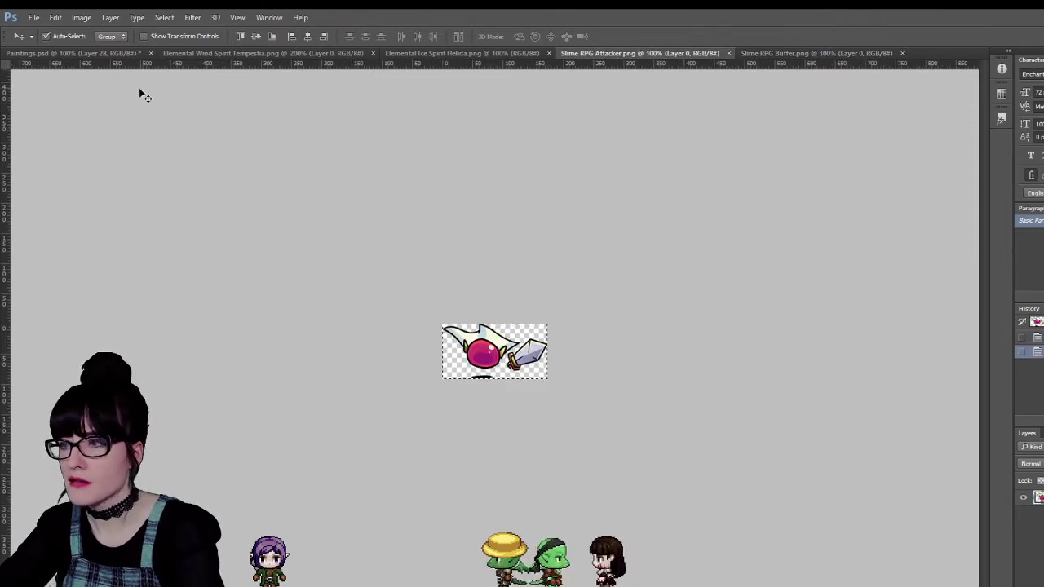
click(65, 53)
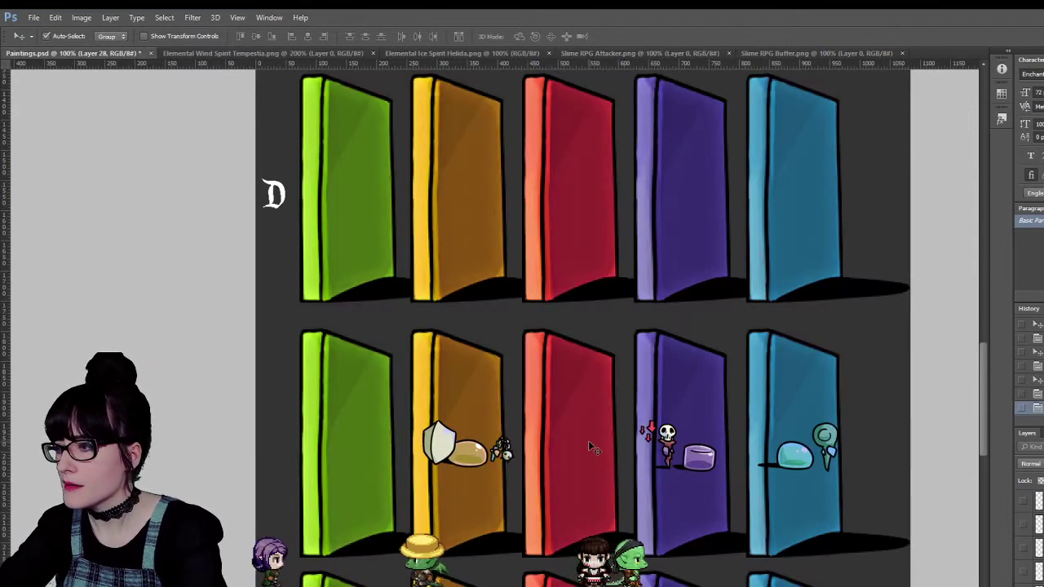
key(ctrl+v)
drag(494, 365, 566, 461)
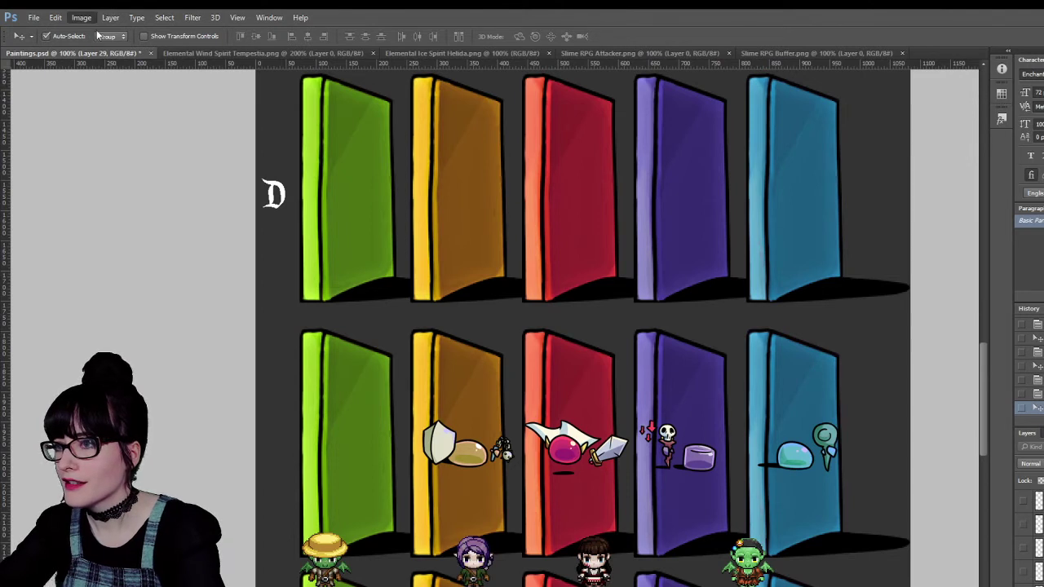
key(i)
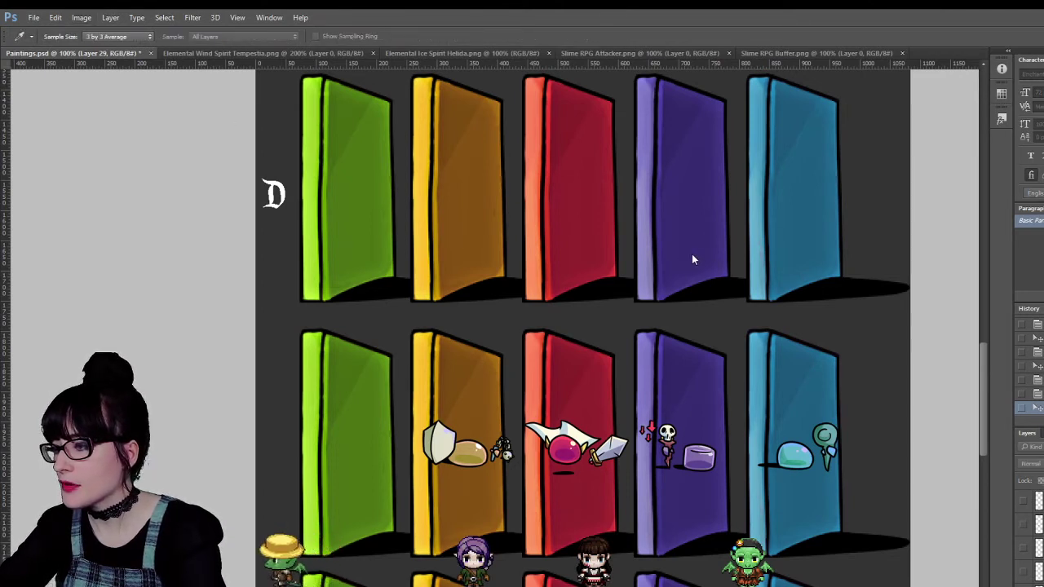
key(v)
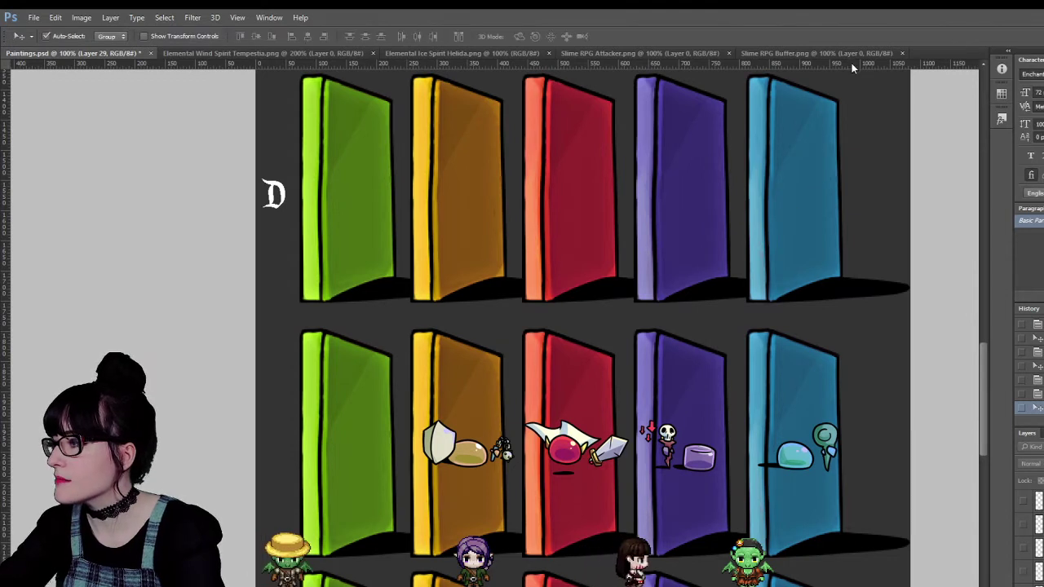
Copy the Slime RPG Buffer image into Paintings.psd and place it on the green painting in the row below D.
click(844, 52)
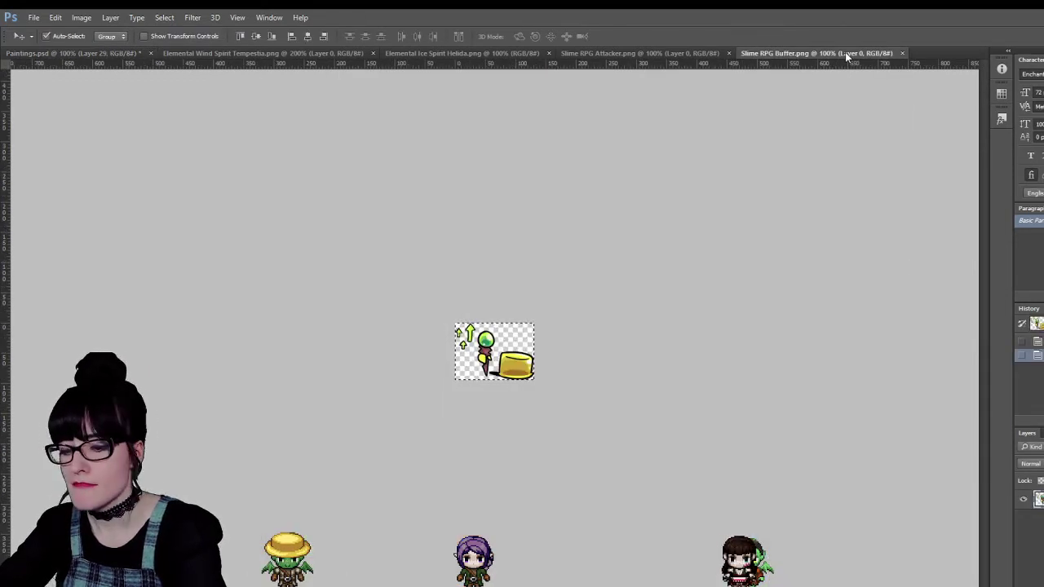
click(42, 53)
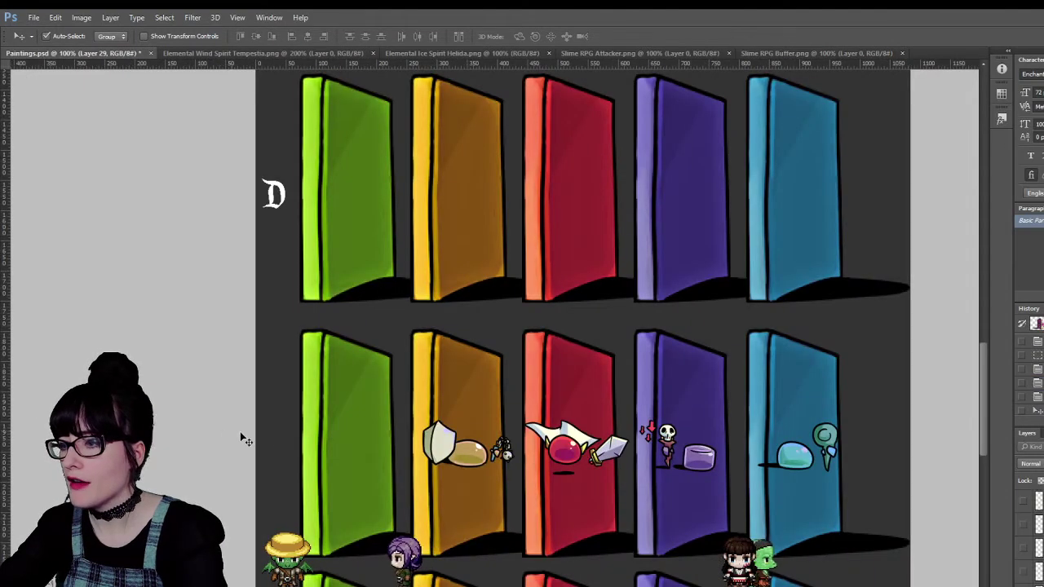
drag(245, 439, 353, 465)
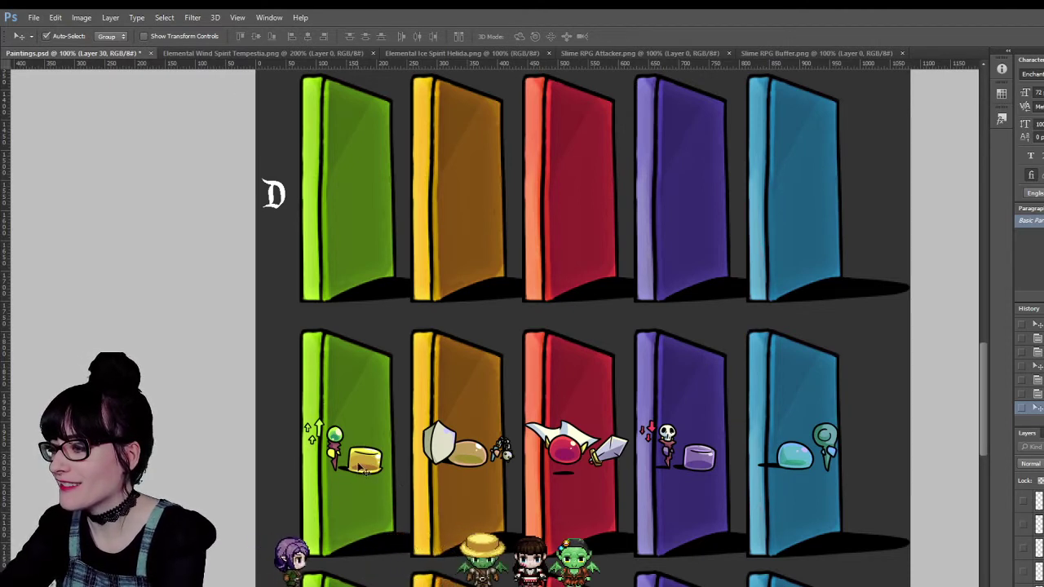
Try swapping the two sprites, with the Buffer slime on the blue painting and the Caster slime on the green one.
drag(363, 464, 804, 497)
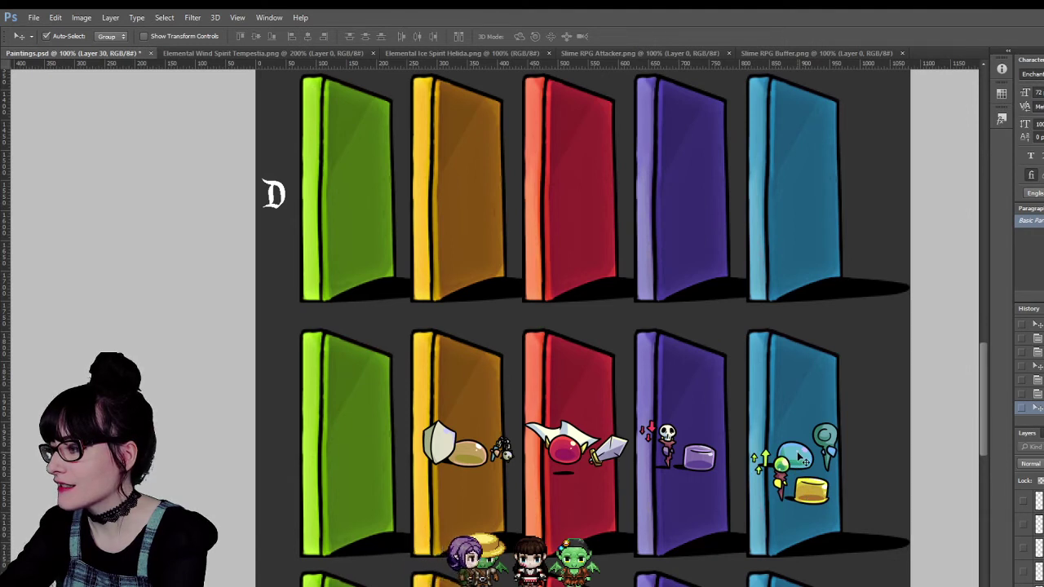
drag(803, 458, 349, 461)
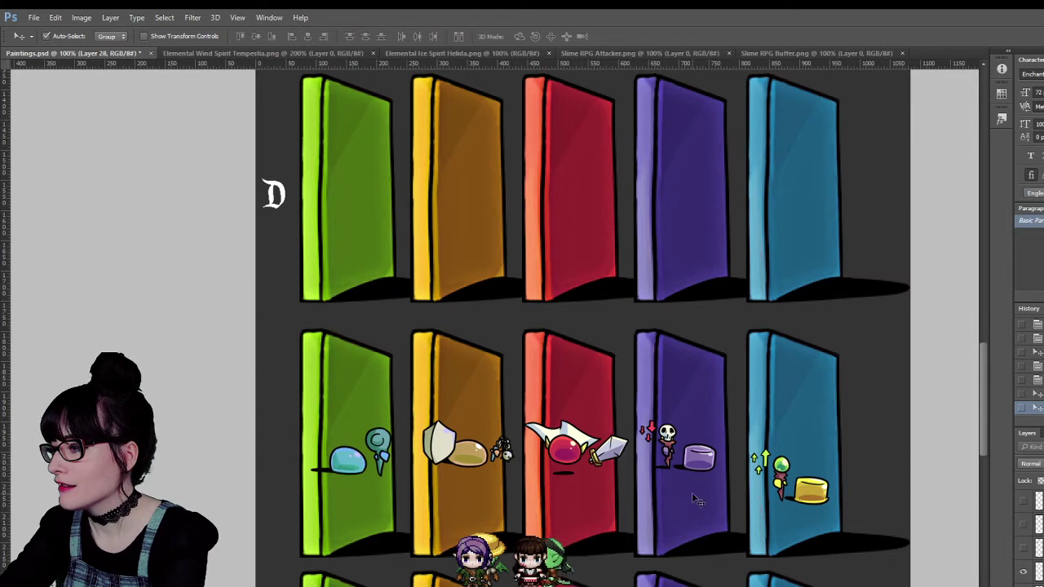
drag(803, 499, 809, 469)
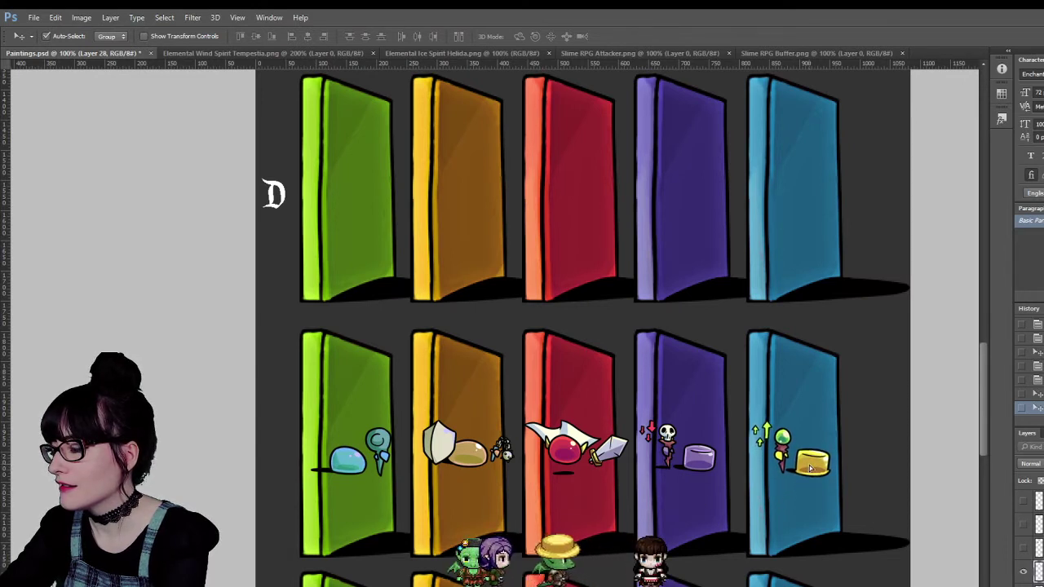
click(810, 468)
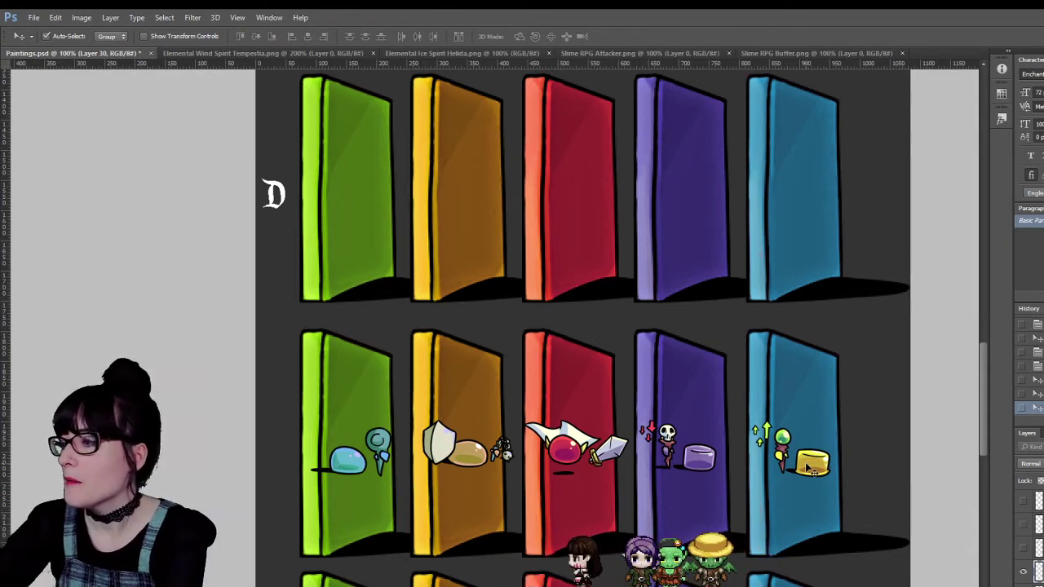
click(351, 467)
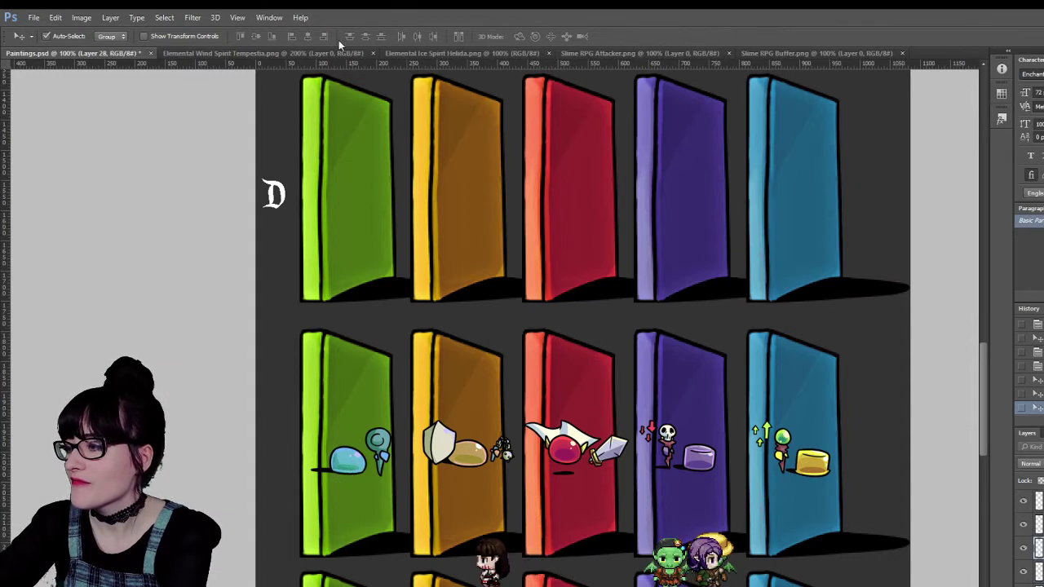
Move the Buffer slime back onto the green painting and the Caster slime back onto the blue painting.
click(782, 440)
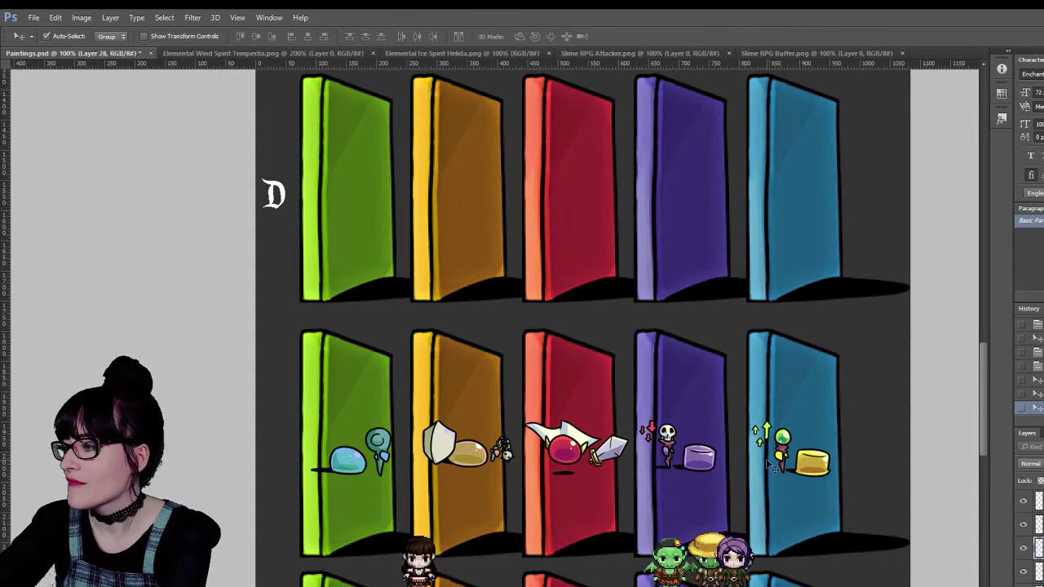
drag(810, 465, 357, 419)
drag(345, 471, 789, 470)
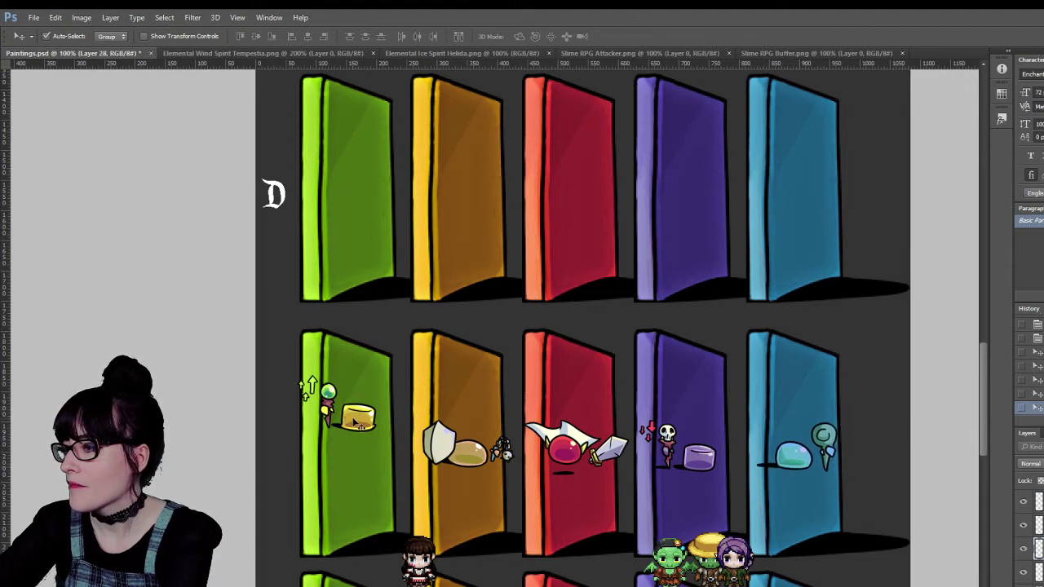
drag(356, 421, 361, 458)
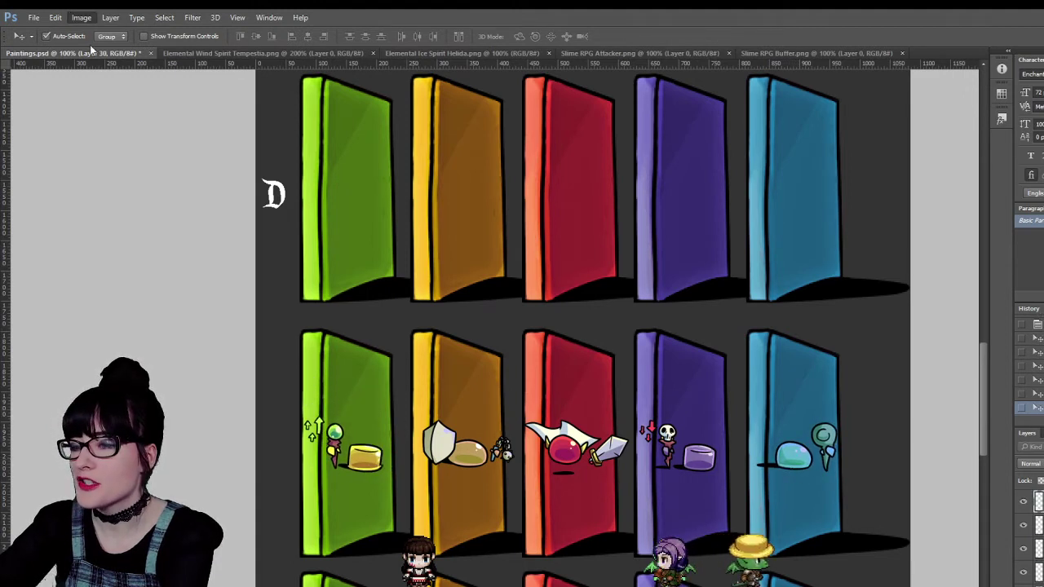
Shift the Buffer sprite's colours to green and erase the arrows beside the Buffer and Debuffer sprites.
key(i)
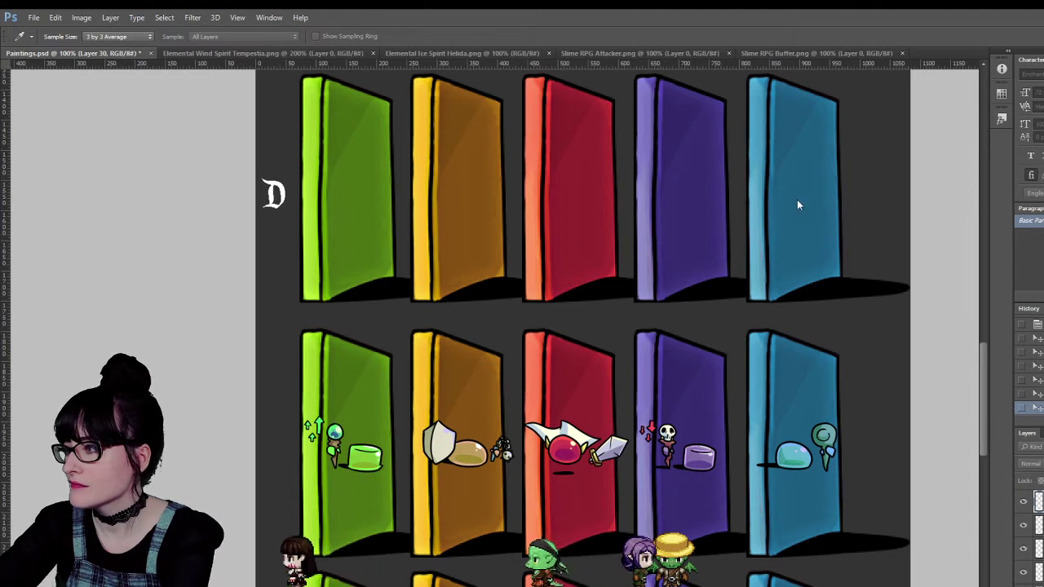
key(m)
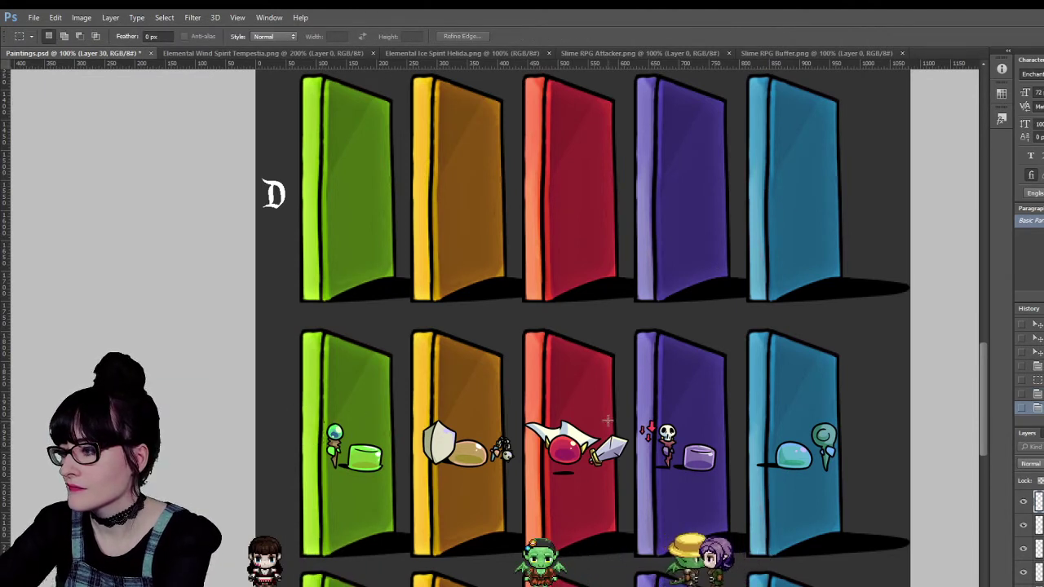
key(v)
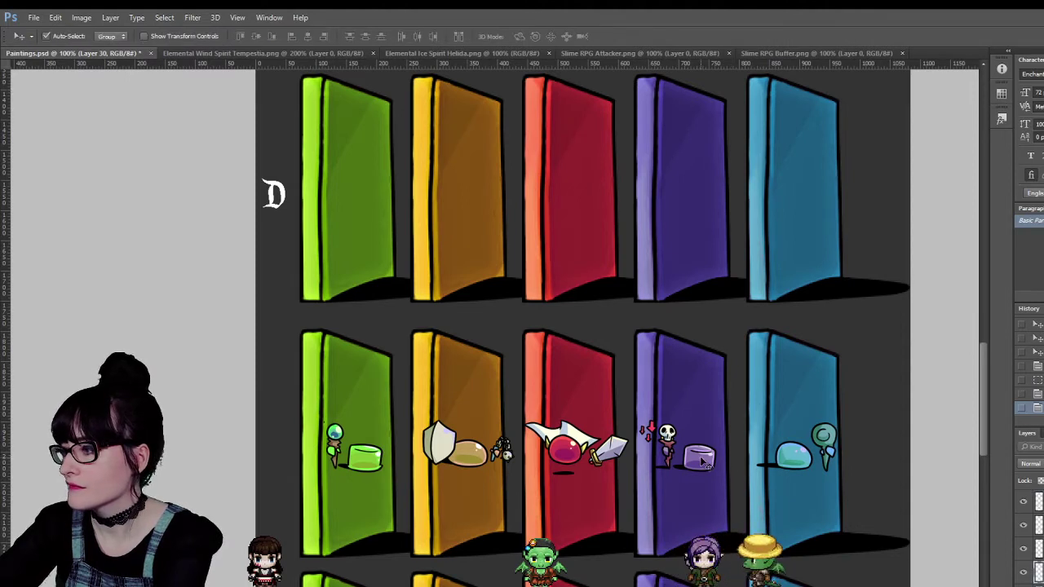
click(703, 461)
key(m)
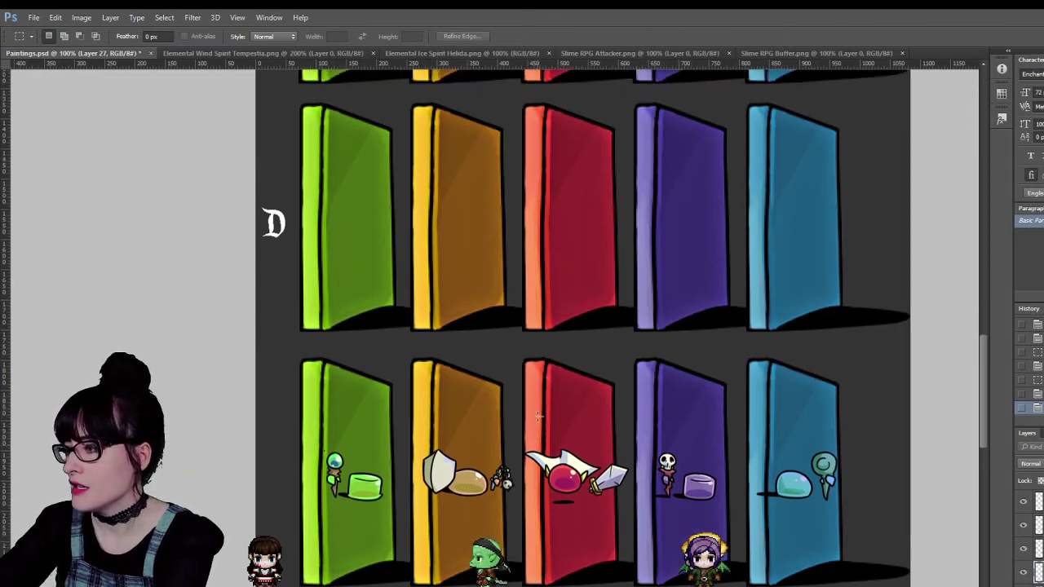
Close the source files Slime RPG Attacker.png and Slime RPG Buffer.png, keeping the two Elemental images open.
scroll(541, 419, down, 3)
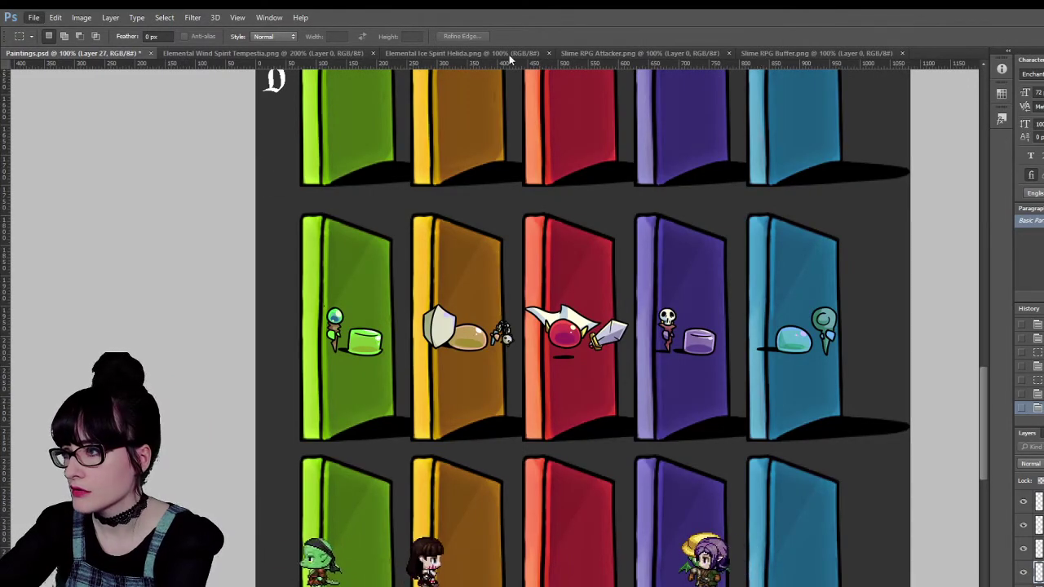
click(331, 54)
click(407, 54)
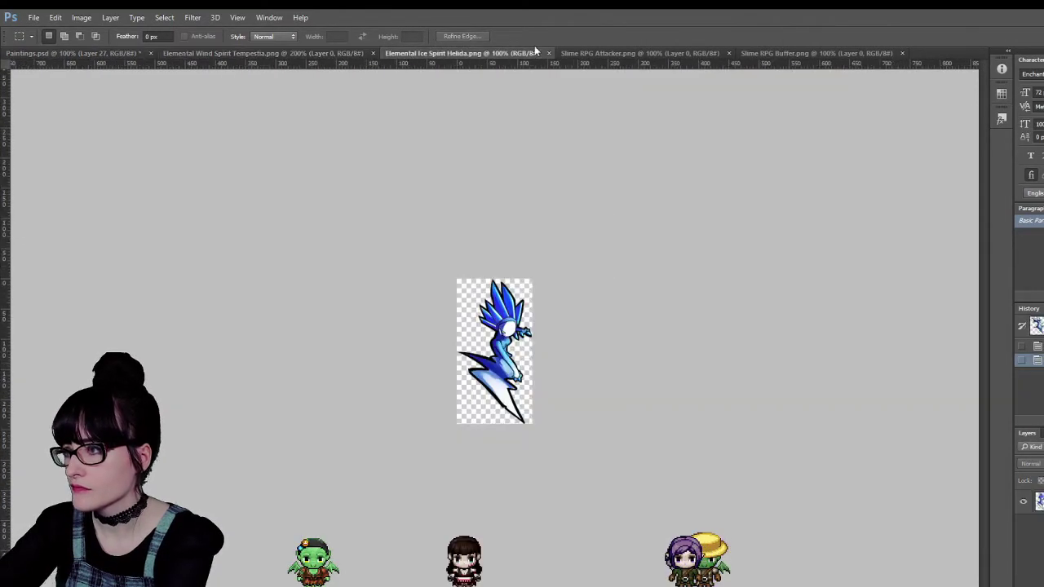
click(610, 54)
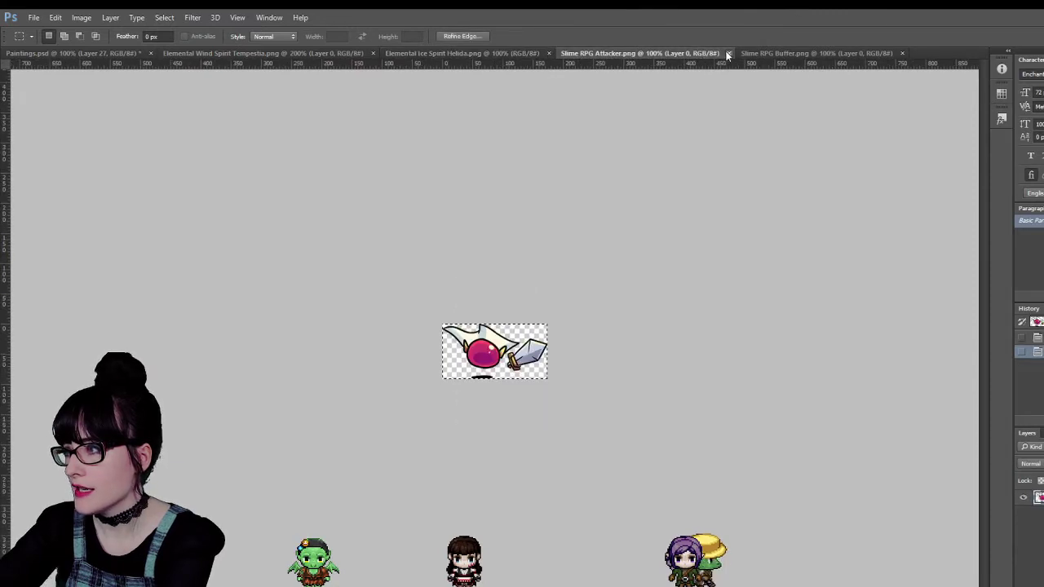
click(727, 53)
click(706, 51)
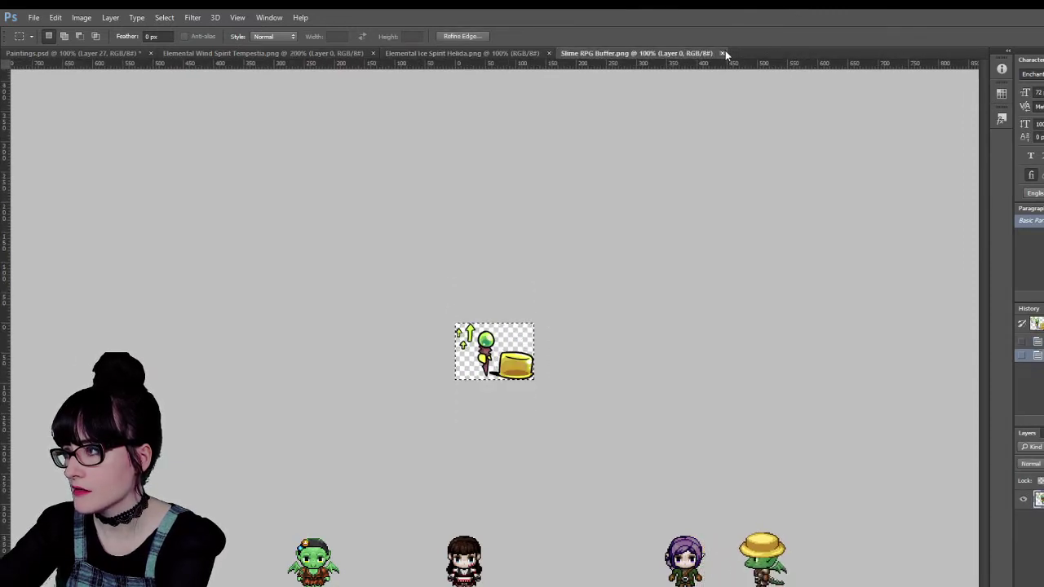
click(723, 52)
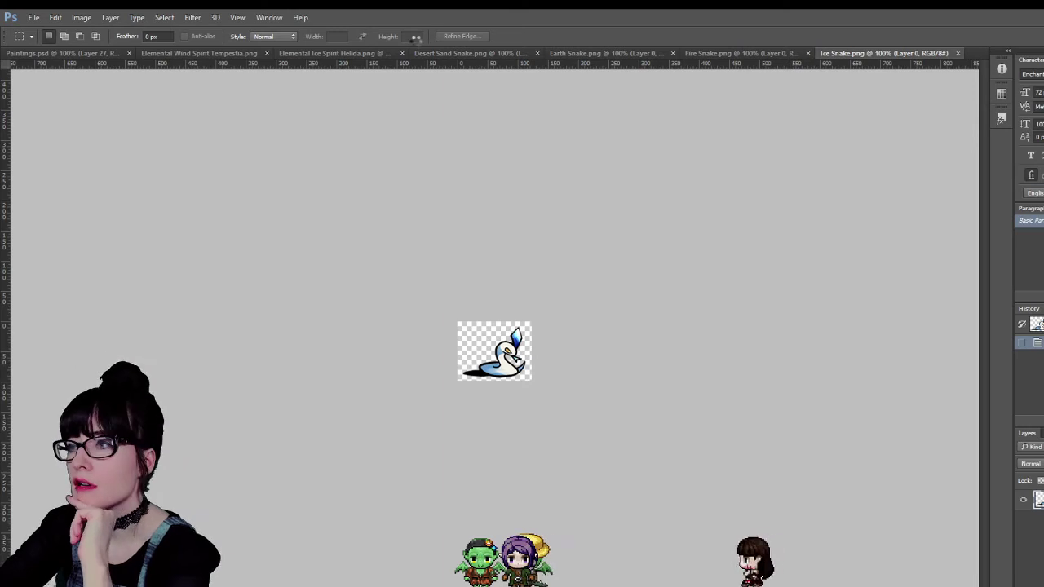
Copy the Desert Sand Snake image onto the yellow painting in the row below the slimes, and close its source file.
click(398, 57)
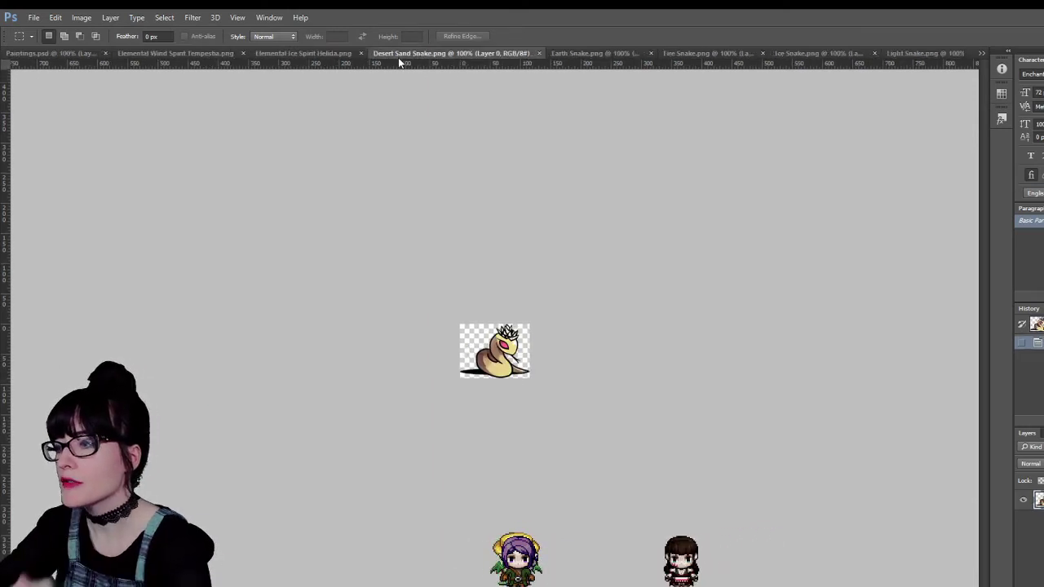
click(36, 53)
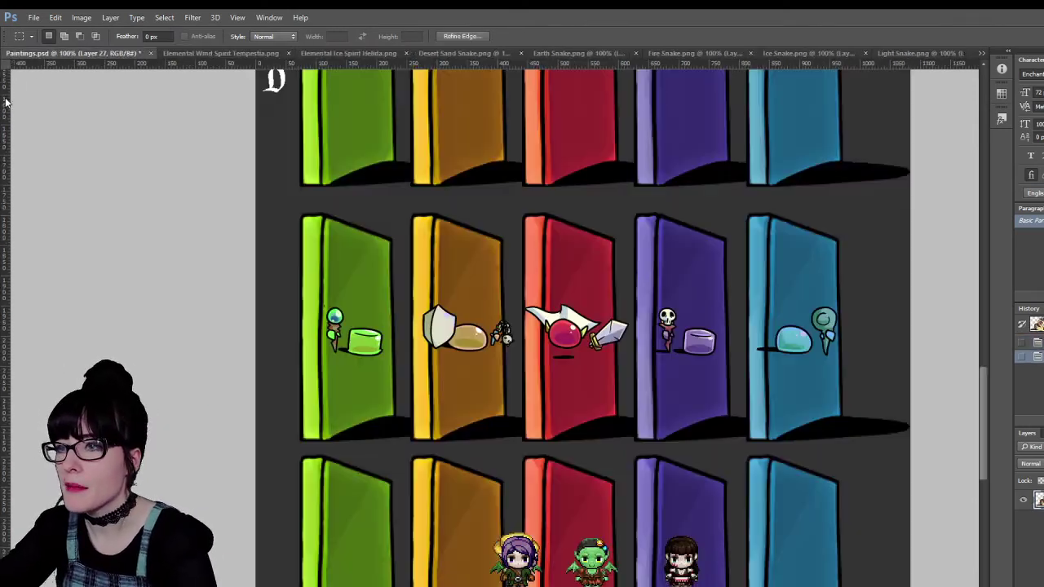
key(v)
scroll(494, 371, down, 5)
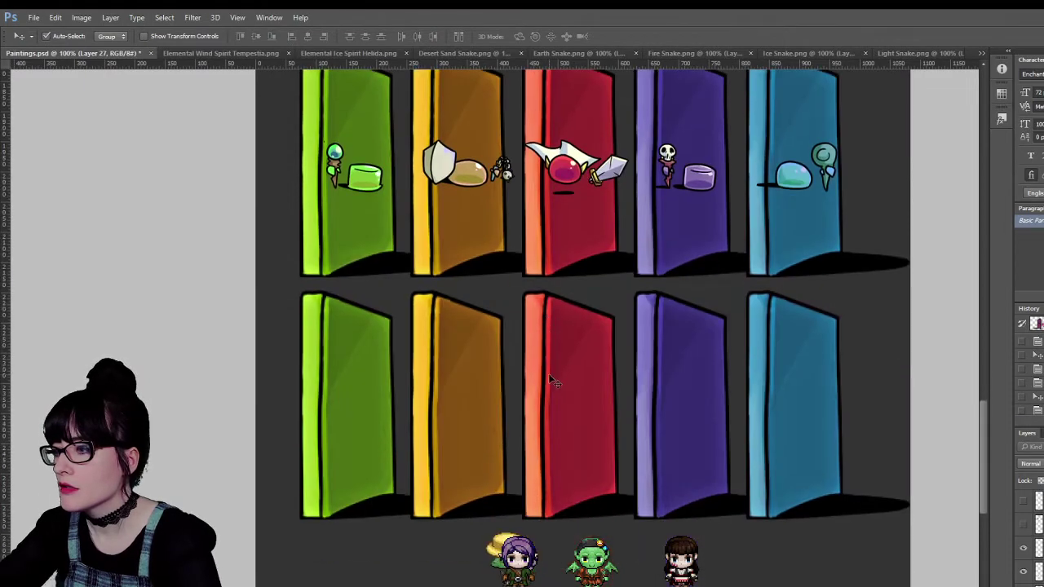
key(ctrl+v)
drag(494, 371, 464, 428)
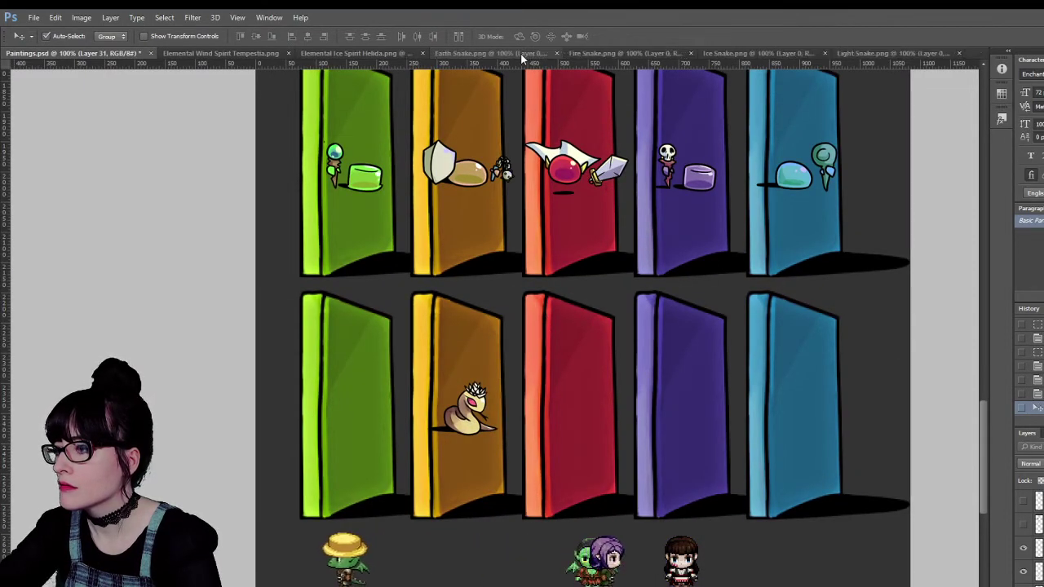
click(520, 53)
Copy the Earth Snake image onto the green painting in the row below the slimes, and close Earth Snake.png.
click(479, 53)
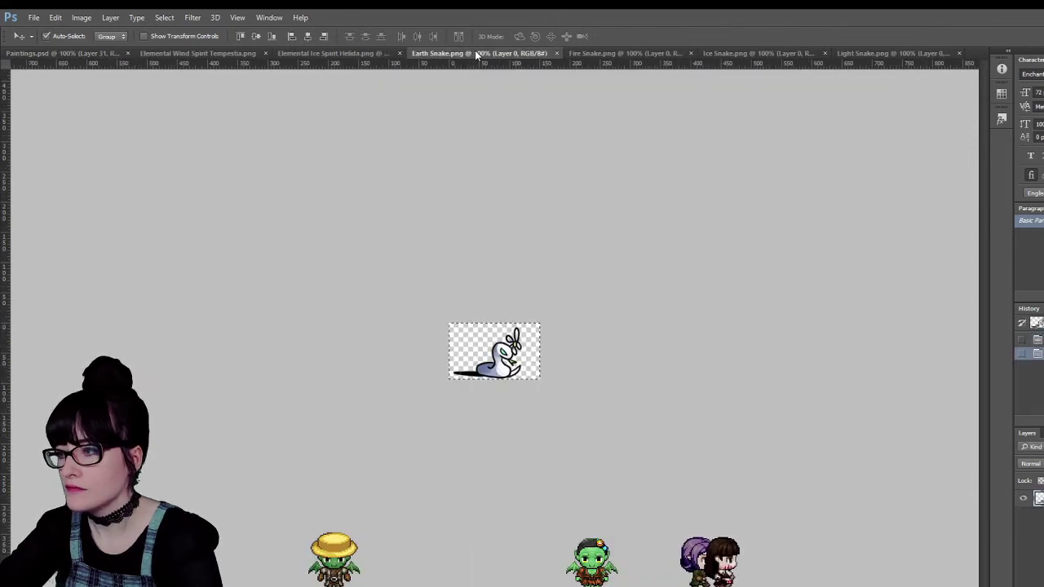
click(90, 54)
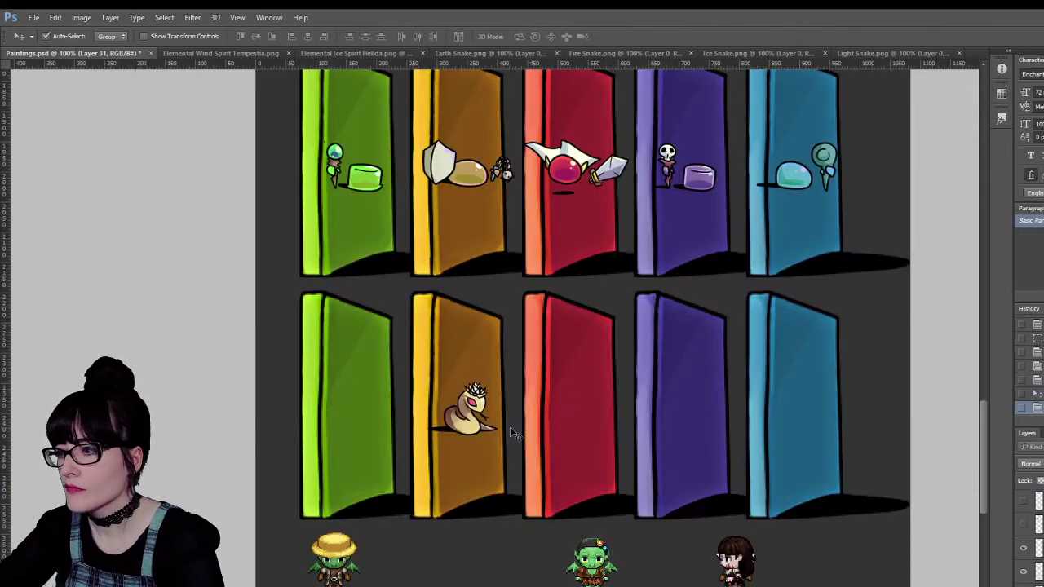
key(ctrl+v)
drag(499, 364, 351, 428)
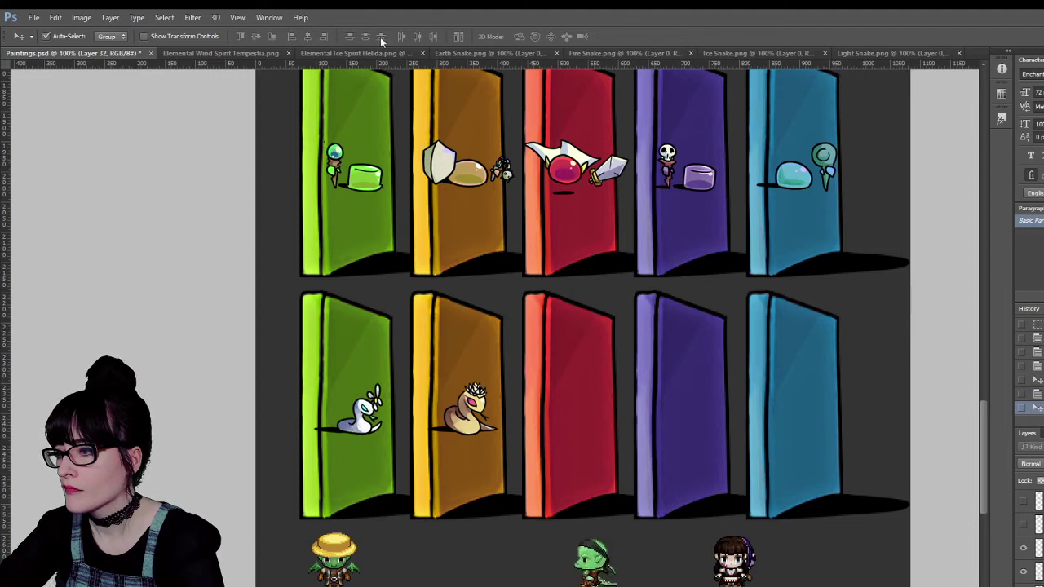
click(469, 53)
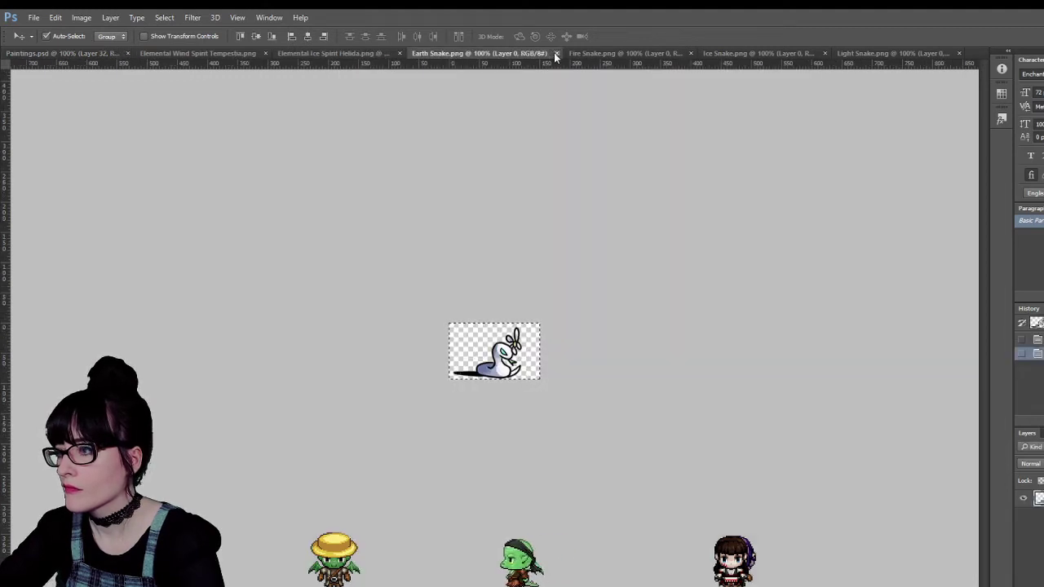
click(556, 53)
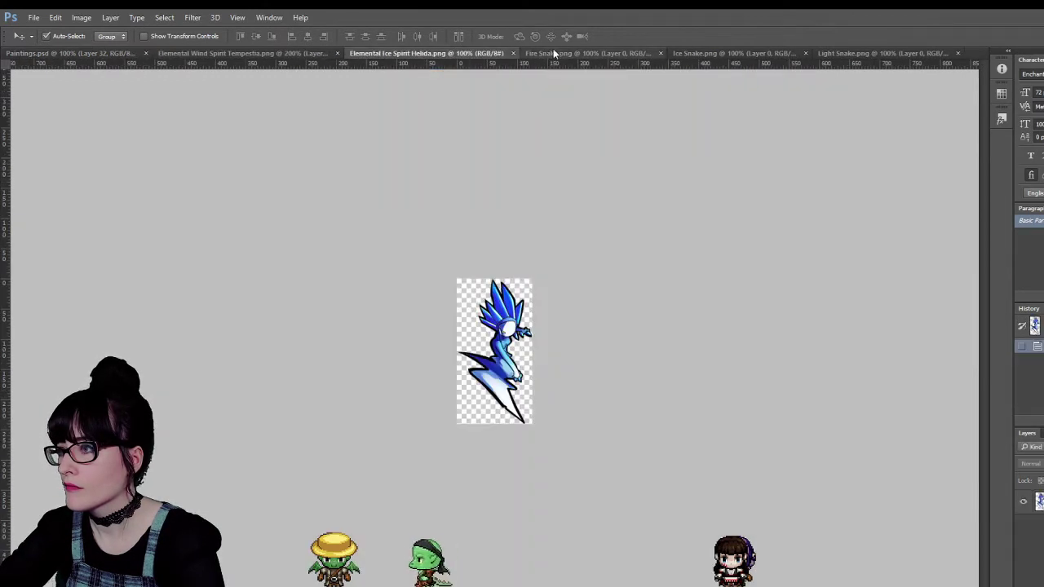
Copy the Fire Snake image onto the red painting in the row below the slimes, and close Fire Snake.png.
click(554, 53)
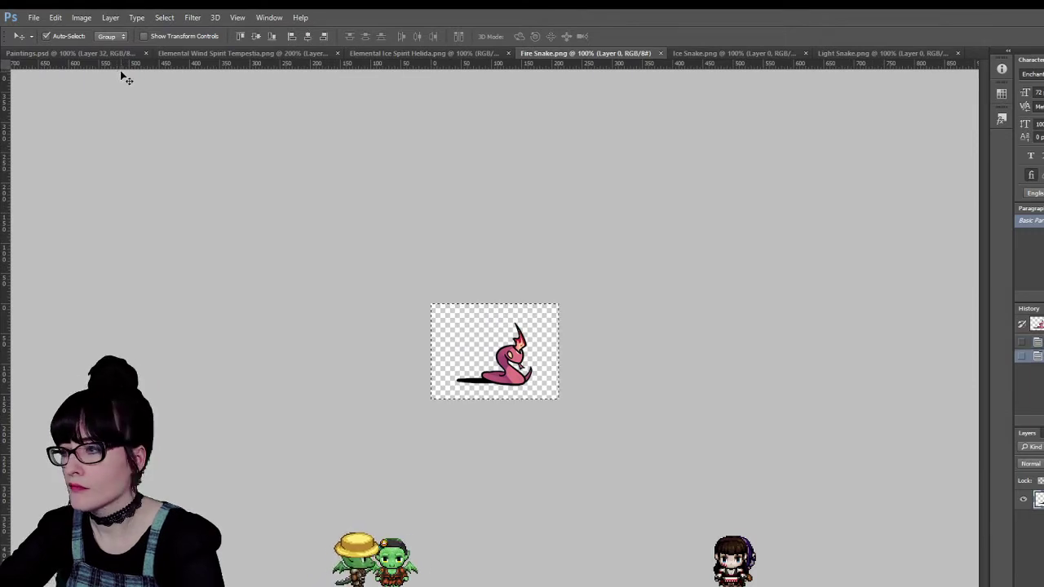
mouse_move(121, 72)
mouse_down()
mouse_move(46, 54)
mouse_move(600, 432)
mouse_move(552, 411)
mouse_move(571, 408)
mouse_up()
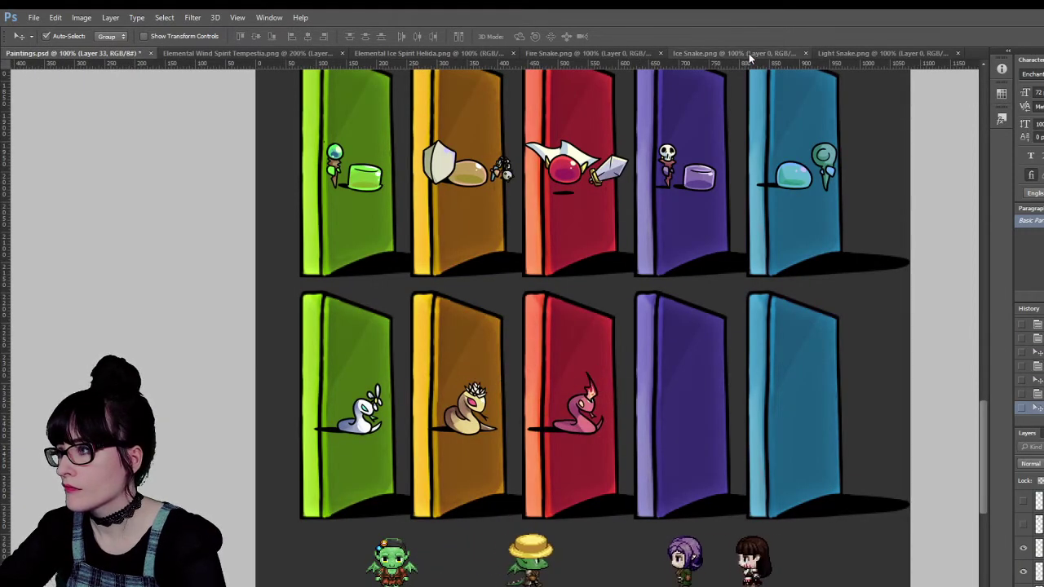
click(629, 53)
click(659, 53)
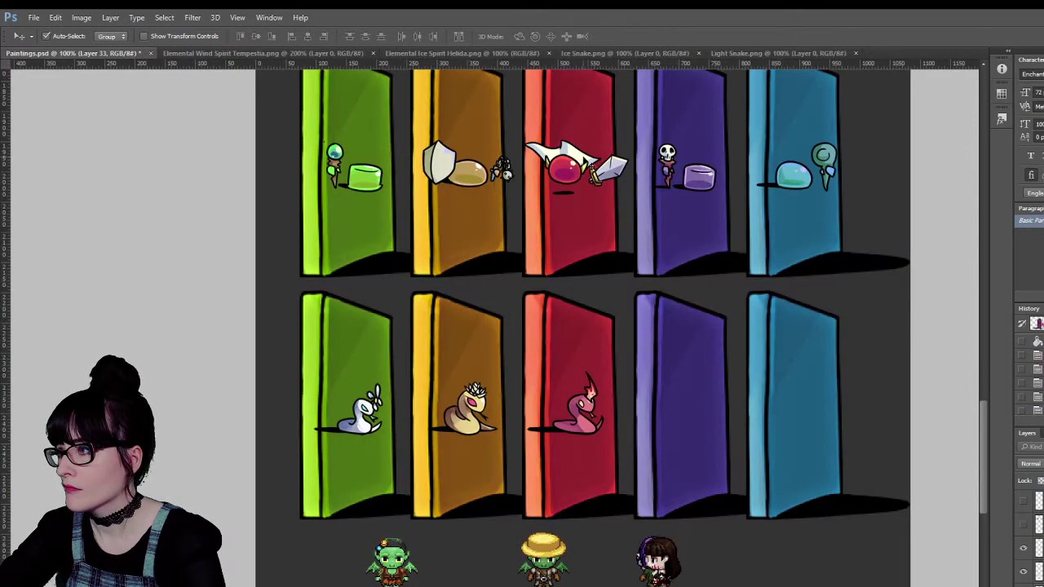
Copy the whole Ice Snake image into Paintings.psd and place it on the blue painting in the row below the slimes.
click(621, 53)
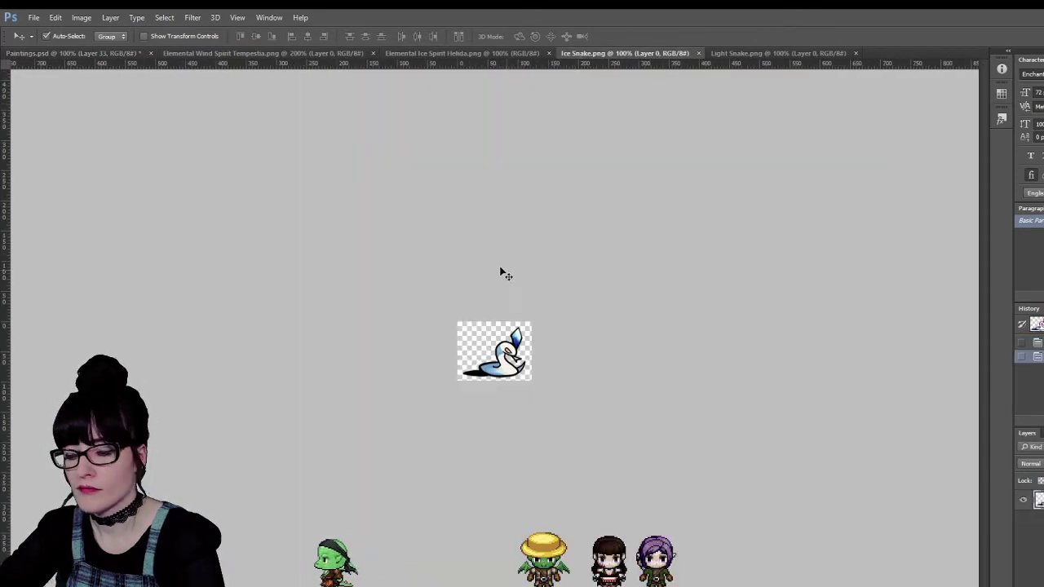
key(ctrl+a)
key(ctrl+v)
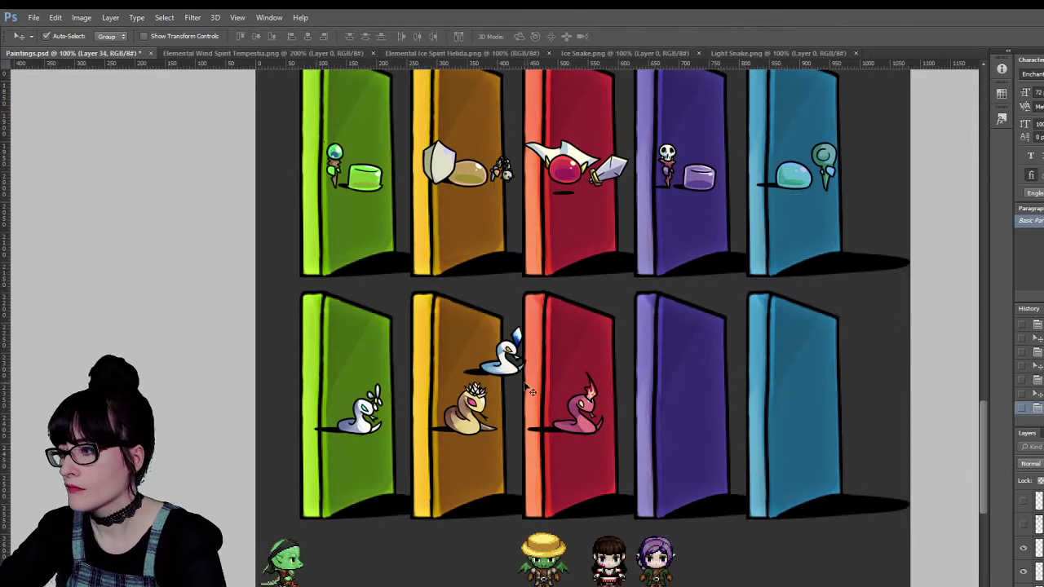
drag(497, 350, 795, 412)
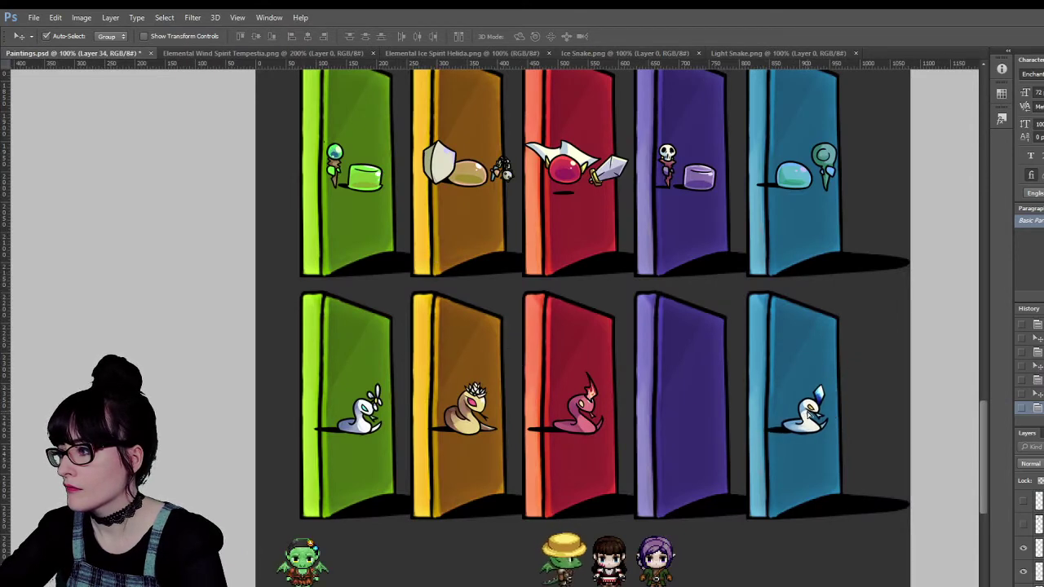
Close Ice Snake.png and copy the whole Light Snake image onto the purple painting in the snake row.
click(659, 53)
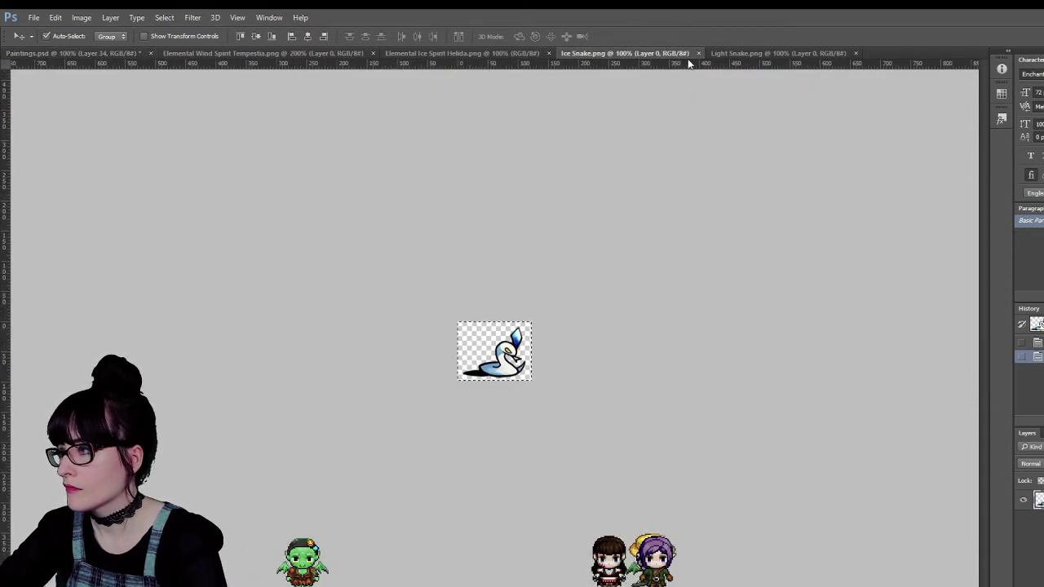
click(697, 53)
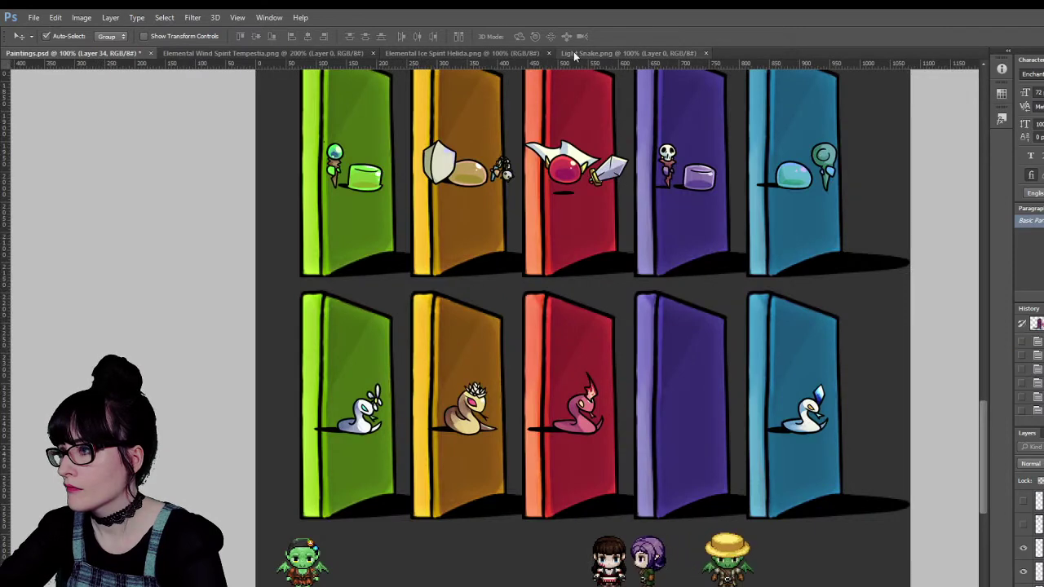
click(611, 54)
key(ctrl+a)
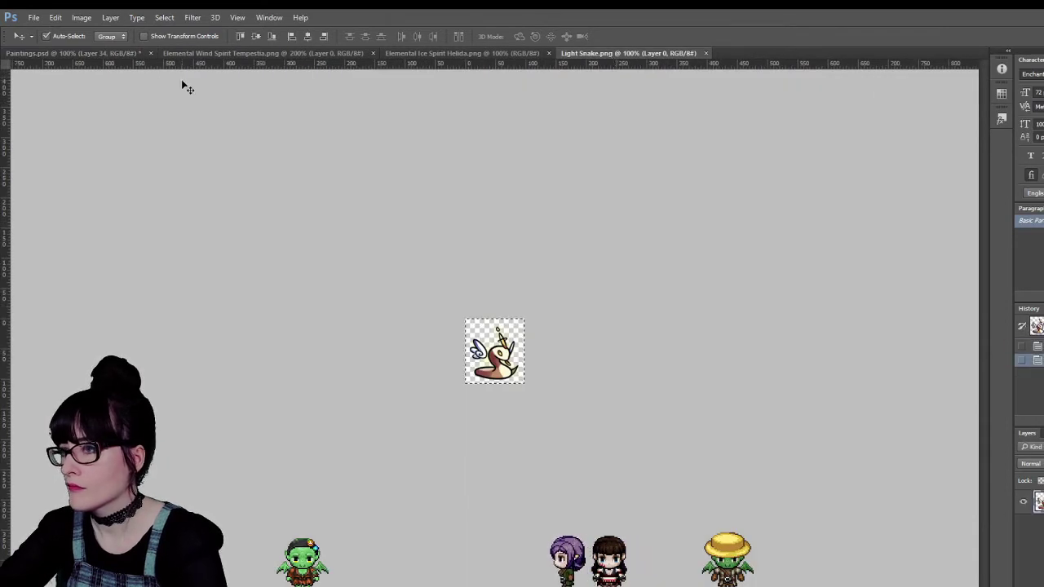
click(108, 54)
key(ctrl+v)
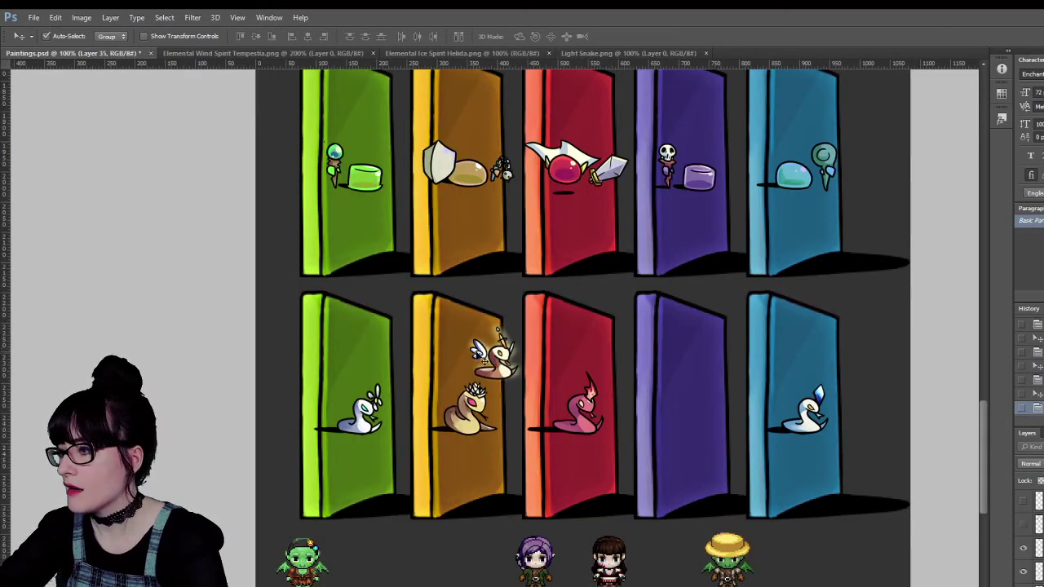
drag(493, 358, 693, 405)
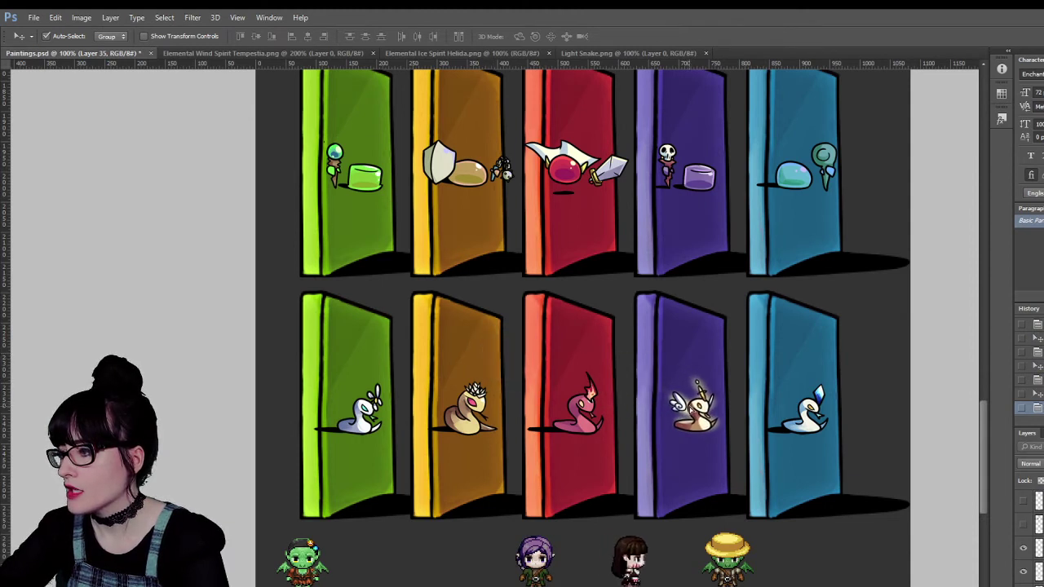
Switch the Ice Snake to the purple painting and the Light Snake to the blue one, and shift the Ice Snake's hue towards purple.
drag(630, 563, 650, 562)
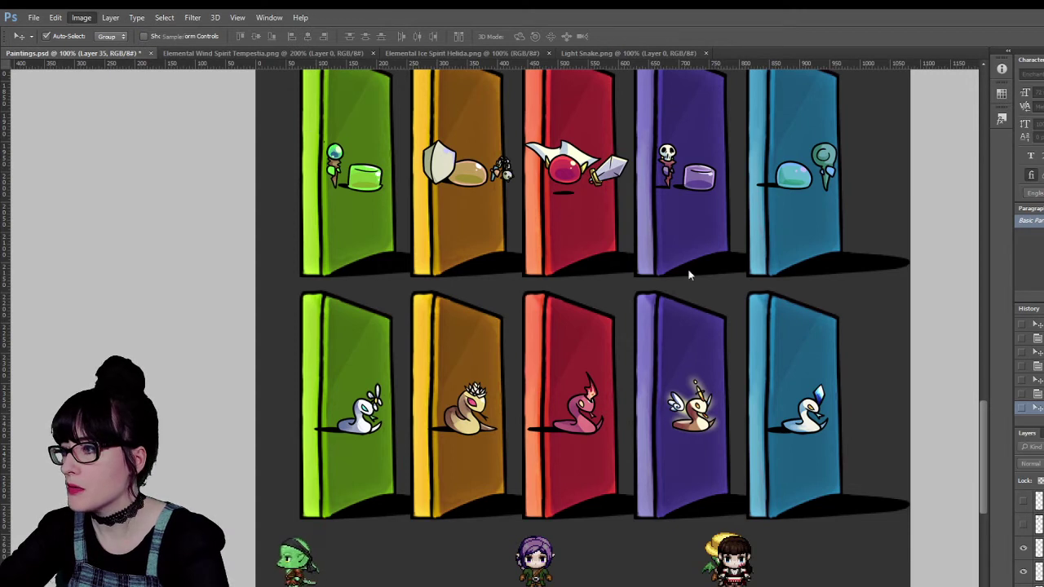
key(i)
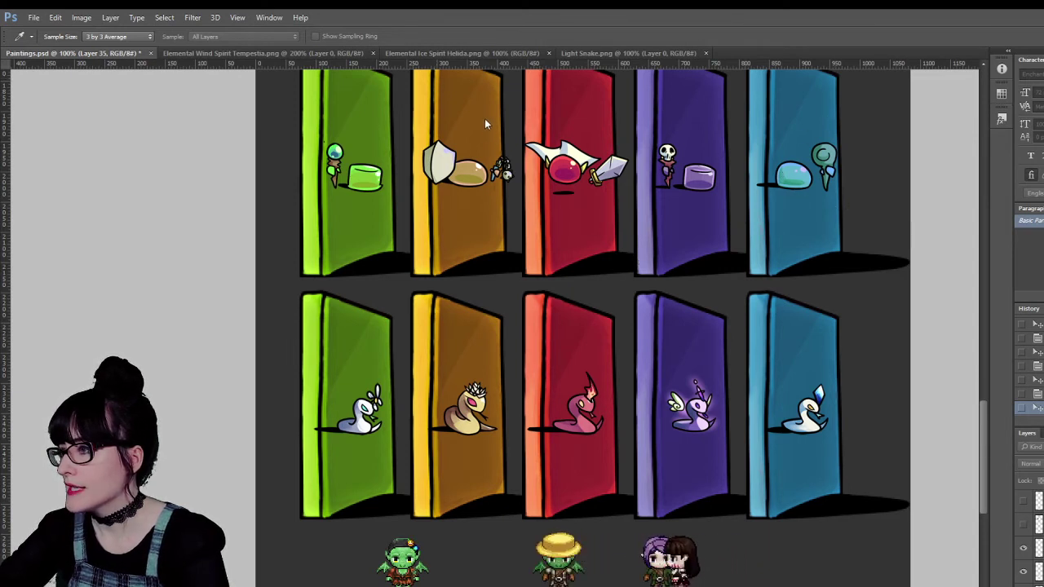
key(v)
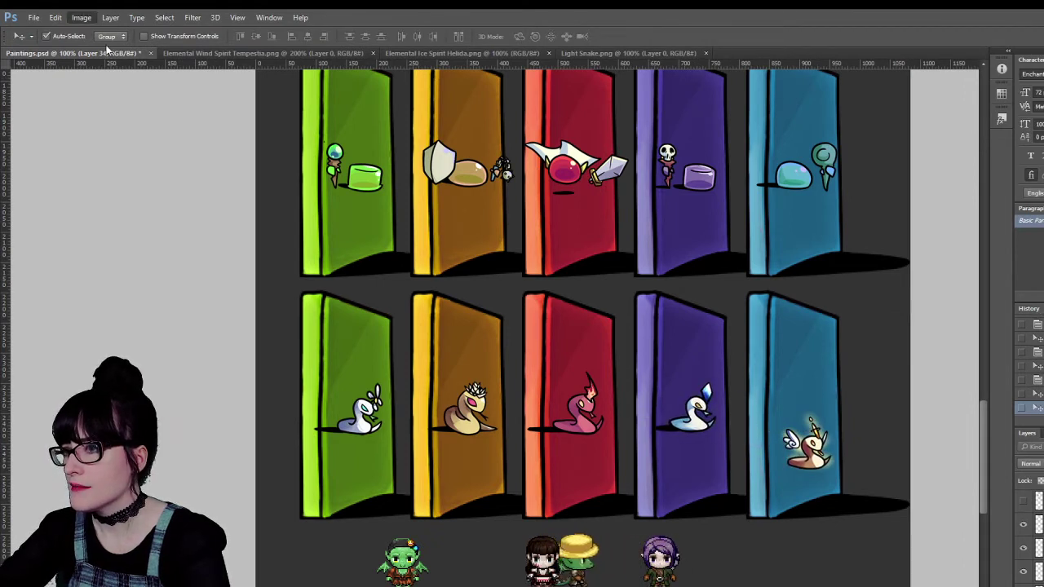
key(i)
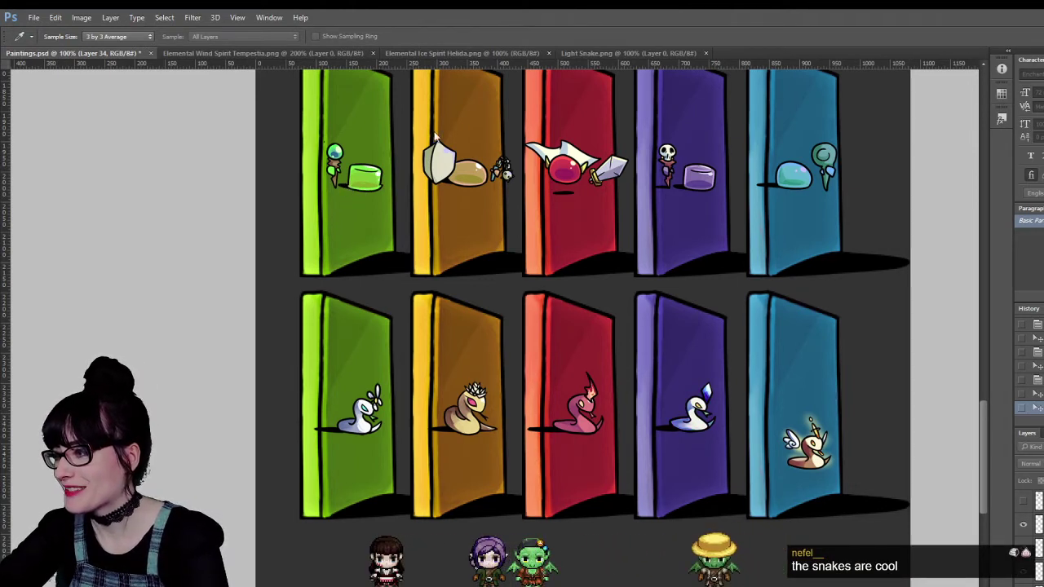
Raise the Light Snake on the blue painting by 40 pixels to align with the other snakes, and recolour it in blue tones.
key(v)
key(shift+Up)
key(shift+Up)
key(shift+Up)
key(shift+Up)
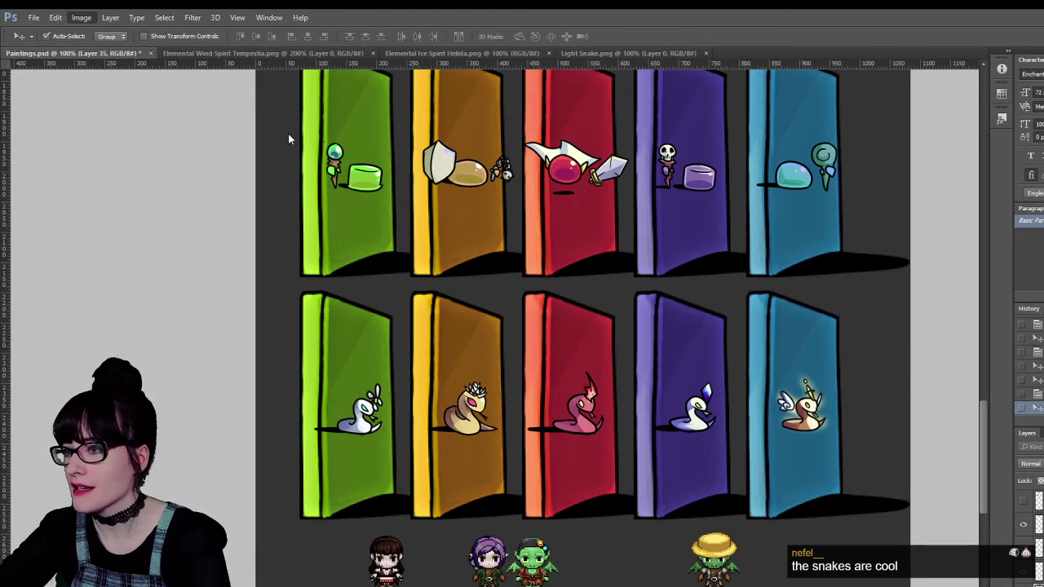
key(i)
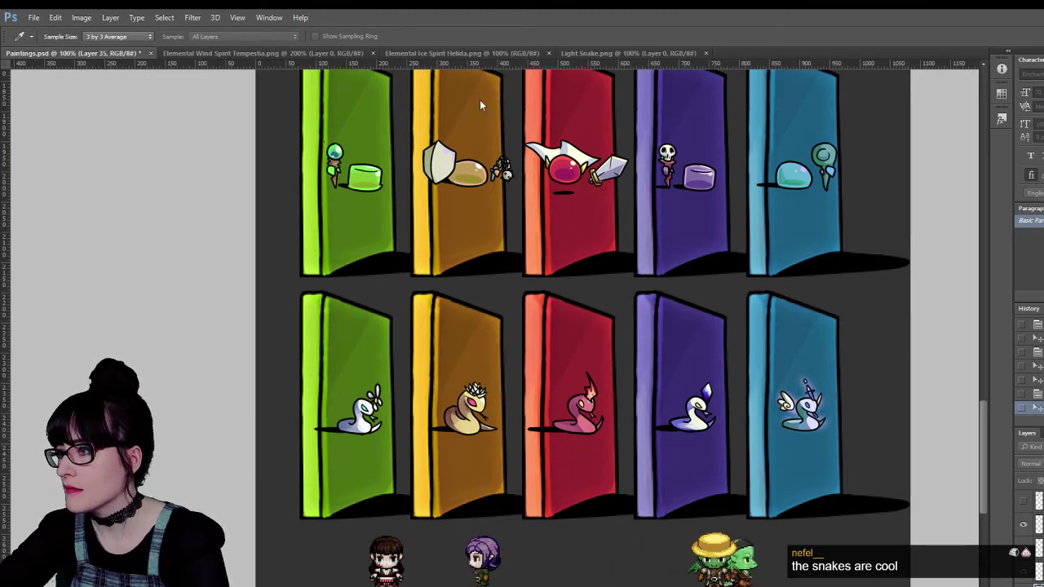
key(v)
Review the painting rows from the snakes and slimes up to rows C and D.
scroll(268, 497, up, 2)
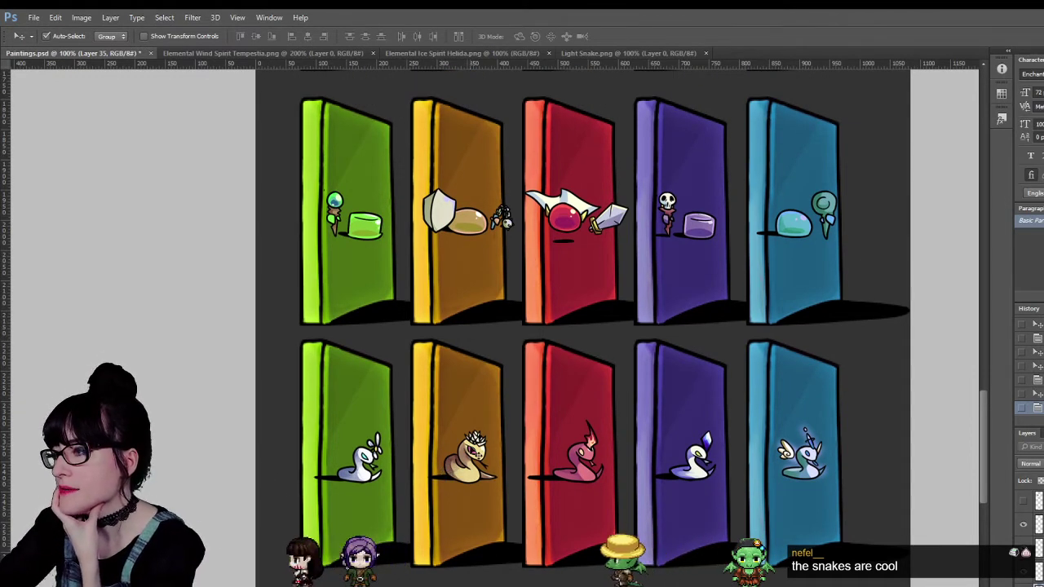
scroll(491, 461, up, 3)
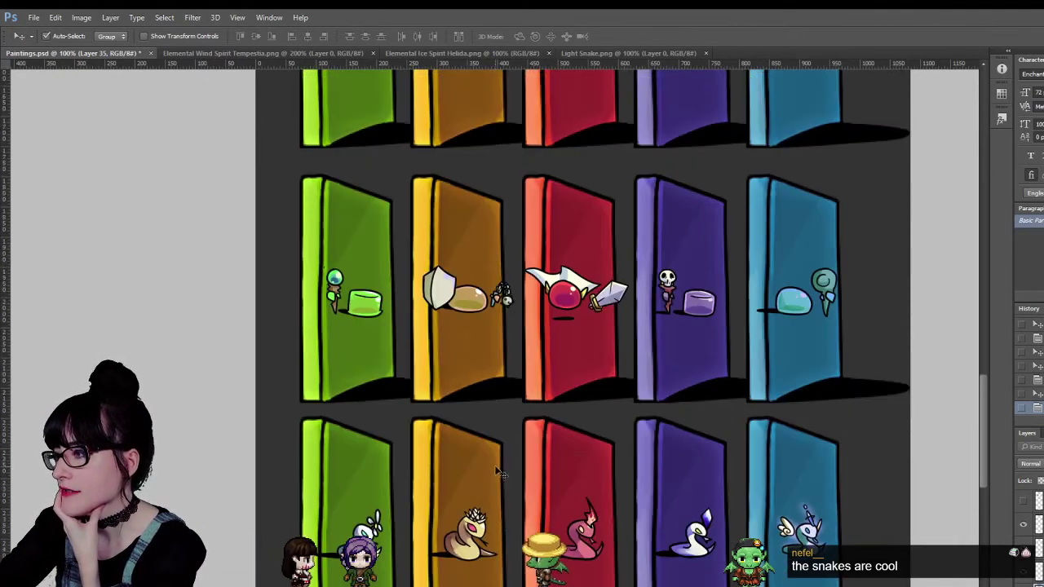
scroll(498, 473, up, 3)
scroll(500, 469, down, 3)
scroll(499, 469, up, 6)
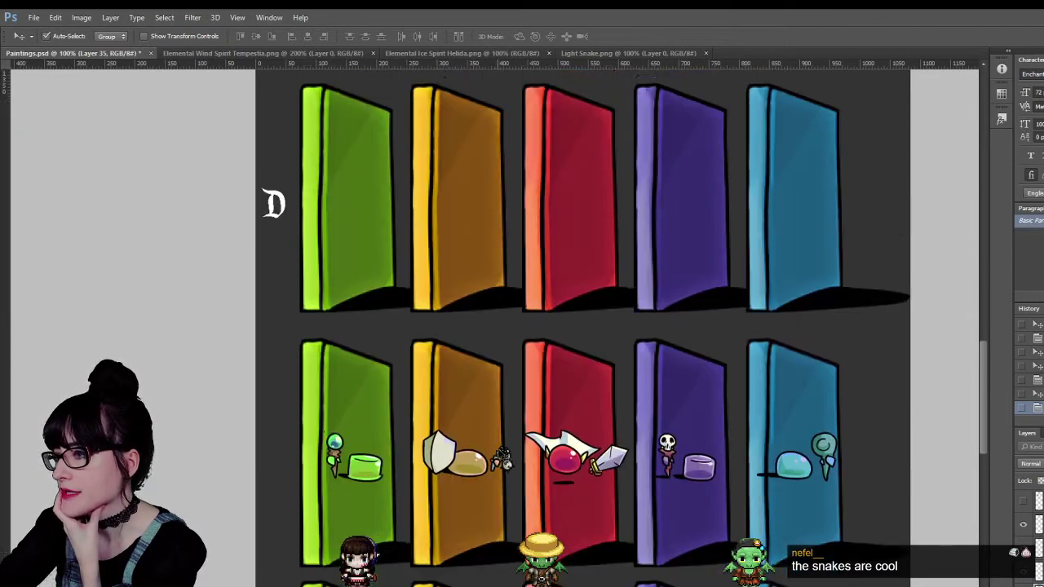
scroll(503, 463, down, 6)
scroll(504, 463, down, 3)
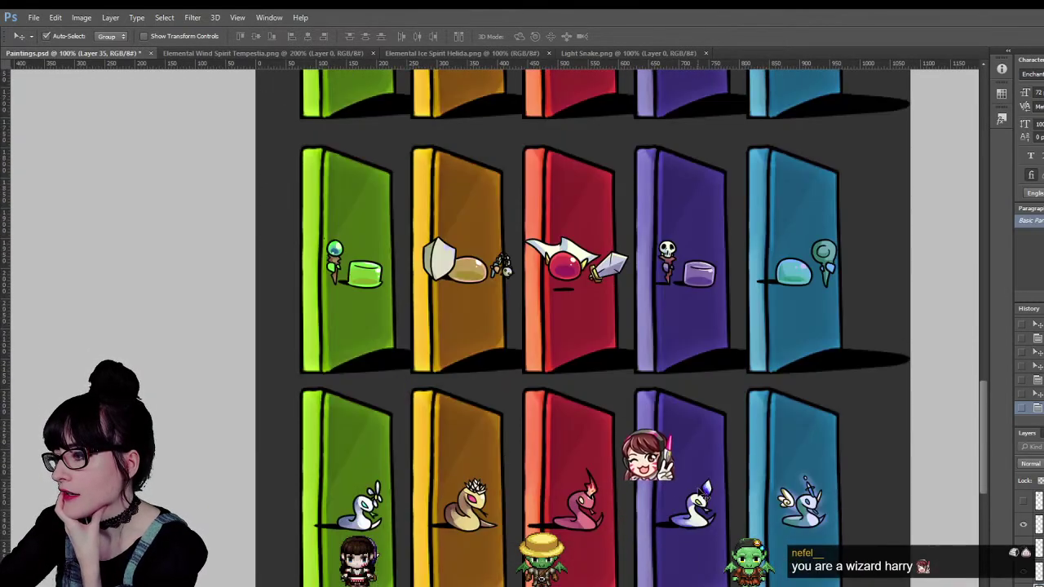
scroll(693, 483, up, 6)
scroll(692, 490, up, 2)
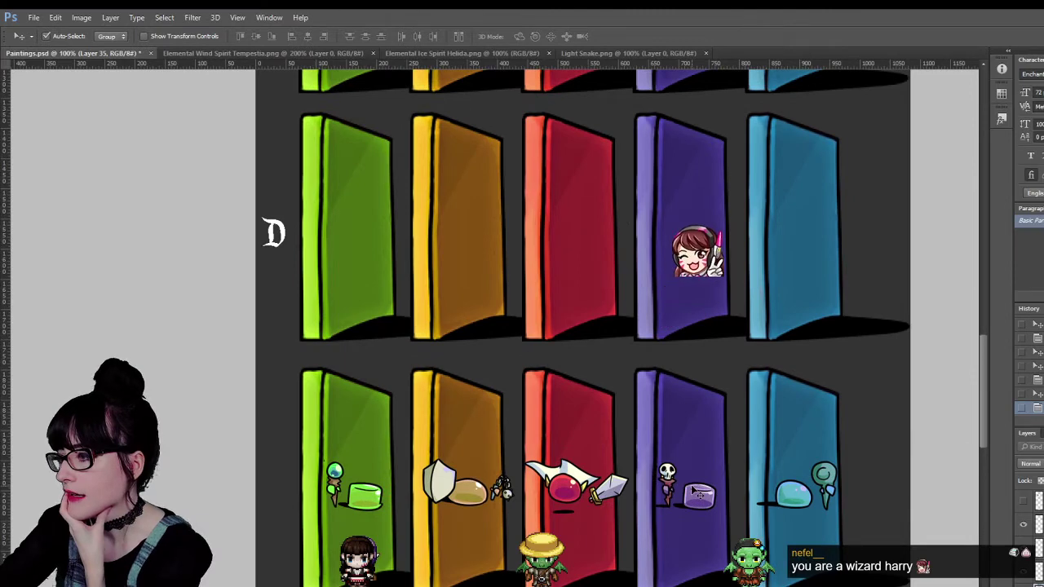
scroll(692, 489, up, 7)
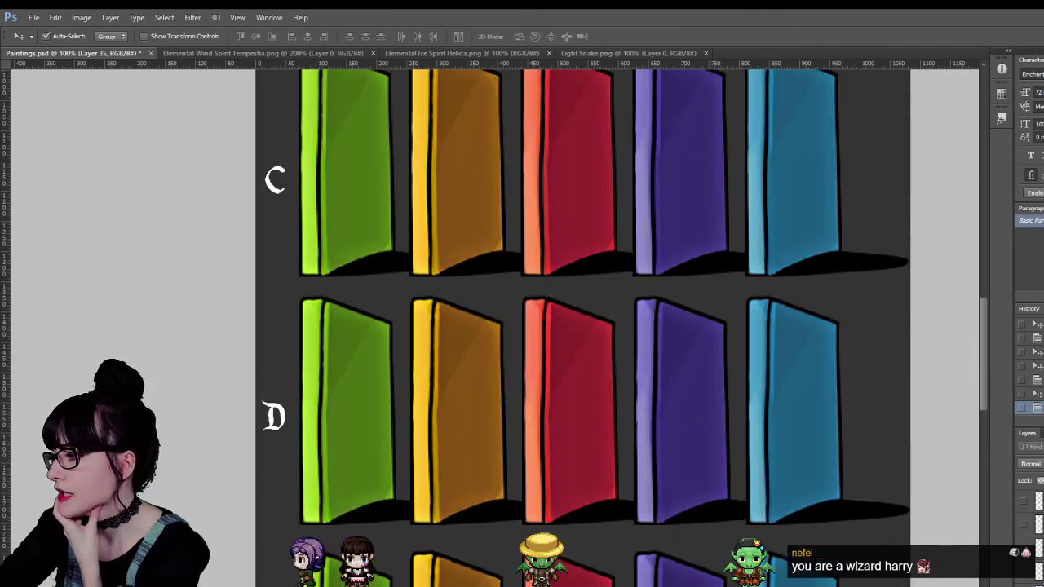
Show the hidden red and purple hat-shaped slimes in row C and the matching orbs in row D.
click(1024, 509)
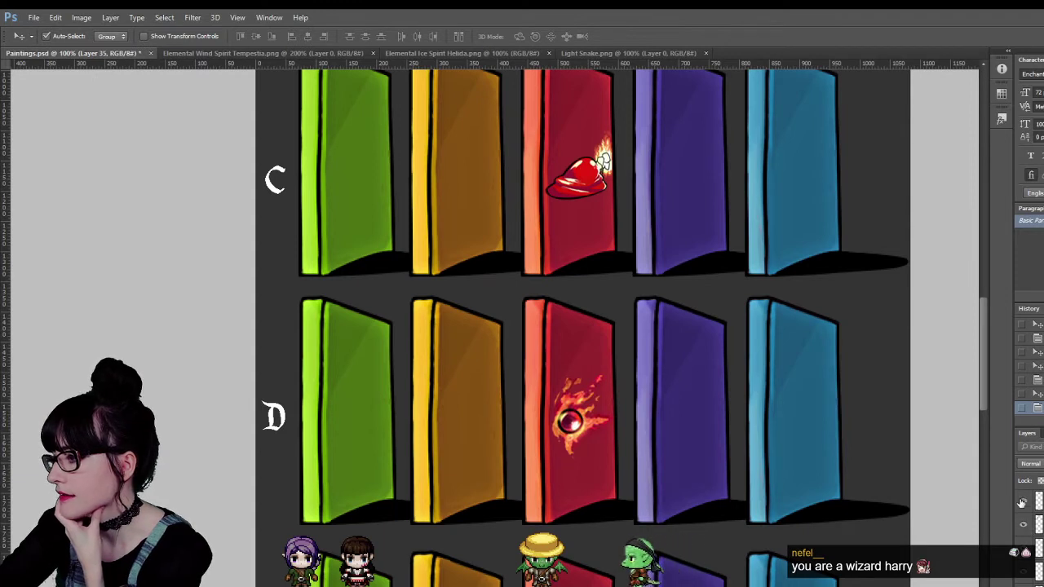
click(1025, 509)
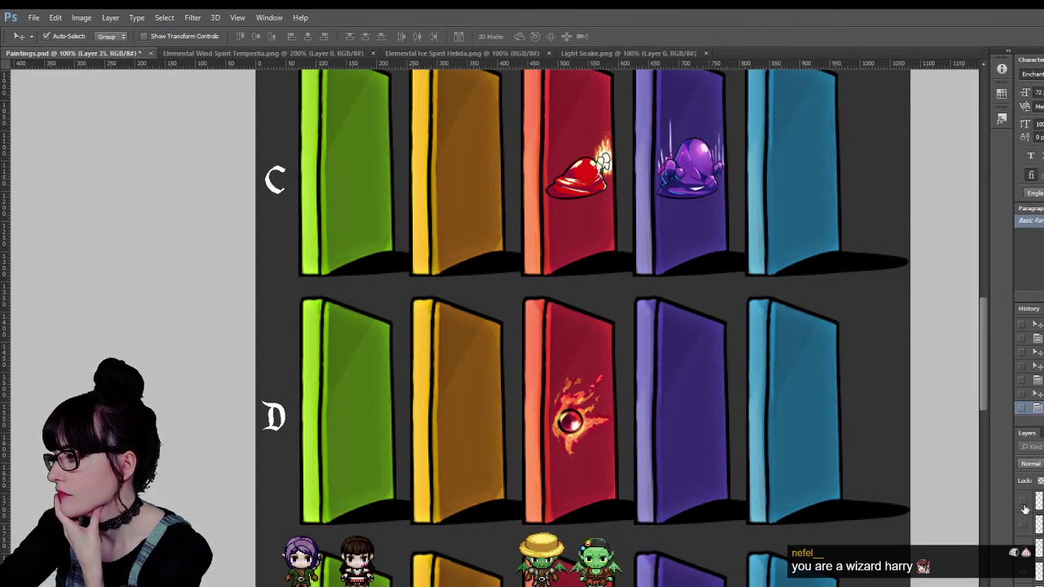
click(1022, 525)
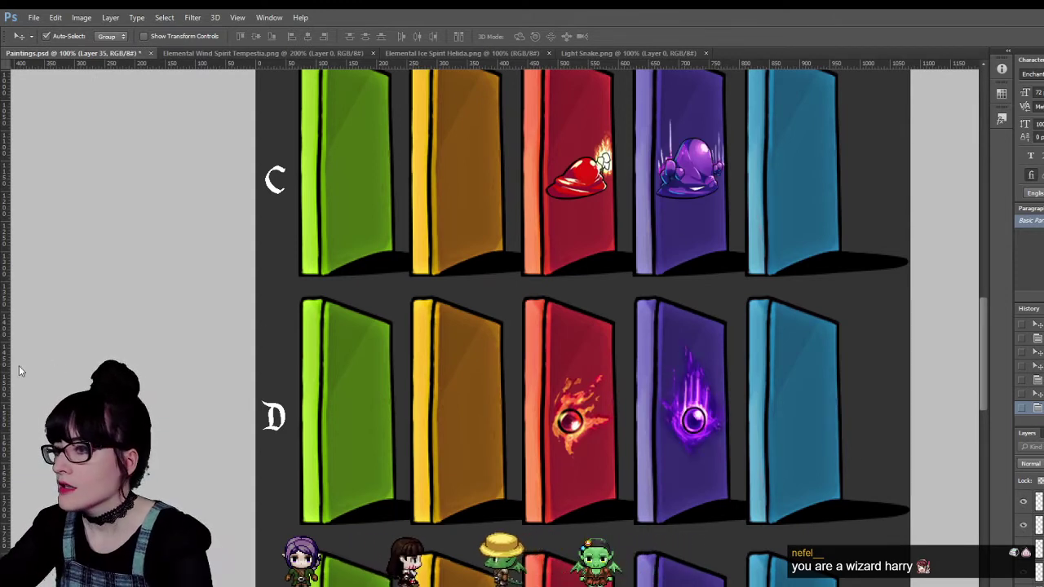
Move the red and purple hat-shaped slimes down to the same-coloured paintings in row D, and shift both orbs up into row C.
key(z)
alt+click(957, 373)
scroll(750, 437, down, 5)
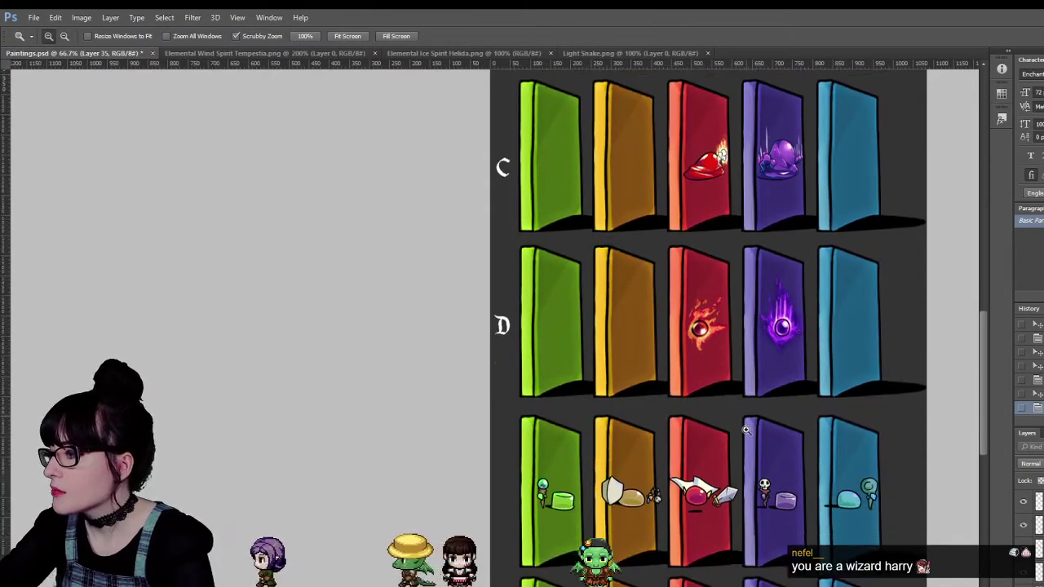
scroll(750, 437, up, 4)
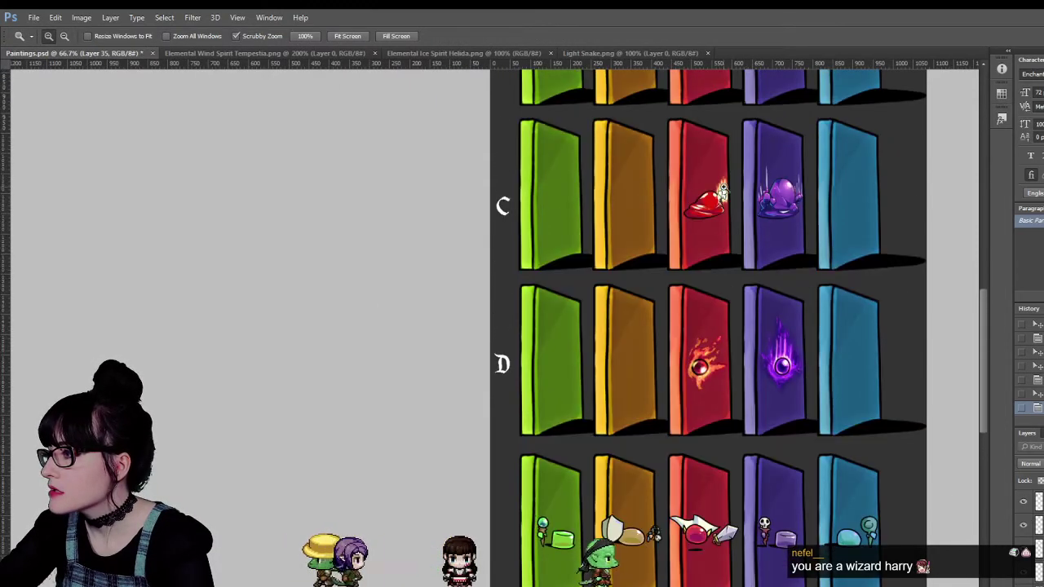
key(v)
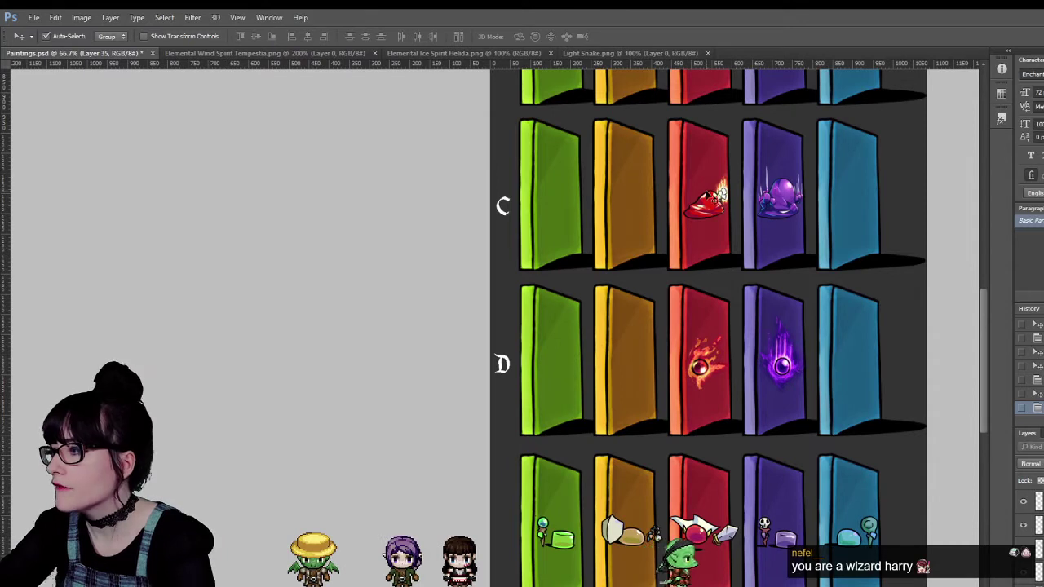
drag(689, 381, 593, 198)
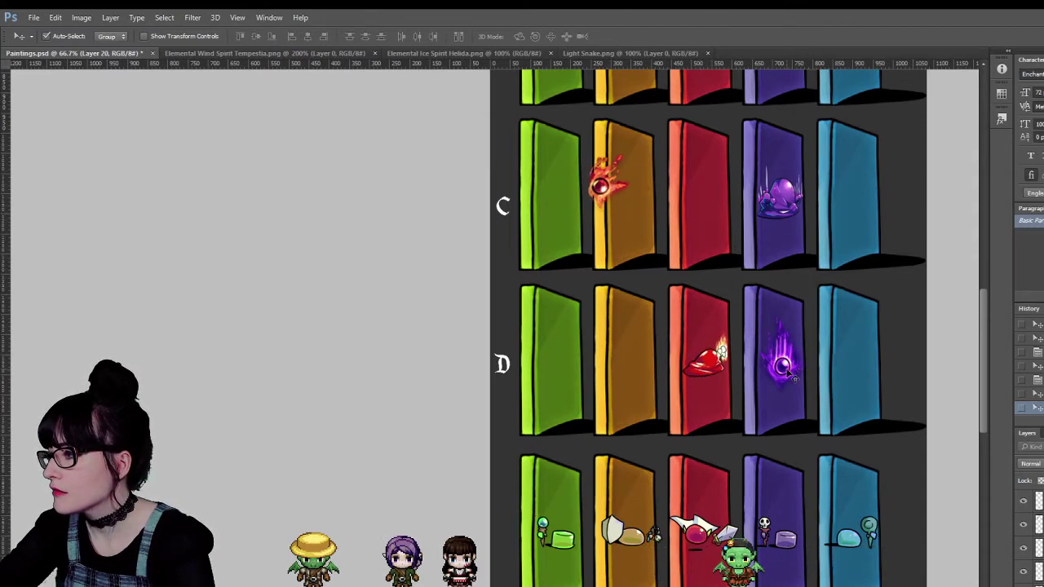
drag(788, 372, 699, 203)
drag(783, 214, 783, 370)
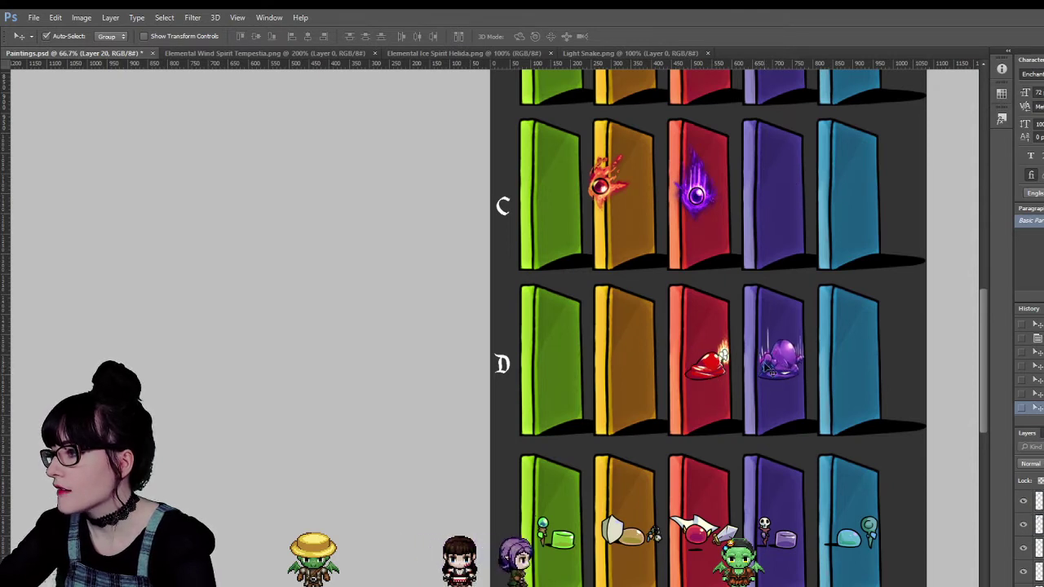
Place the purple orb on the purple painting and the fiery orb on the red painting in row C.
scroll(726, 408, down, 3)
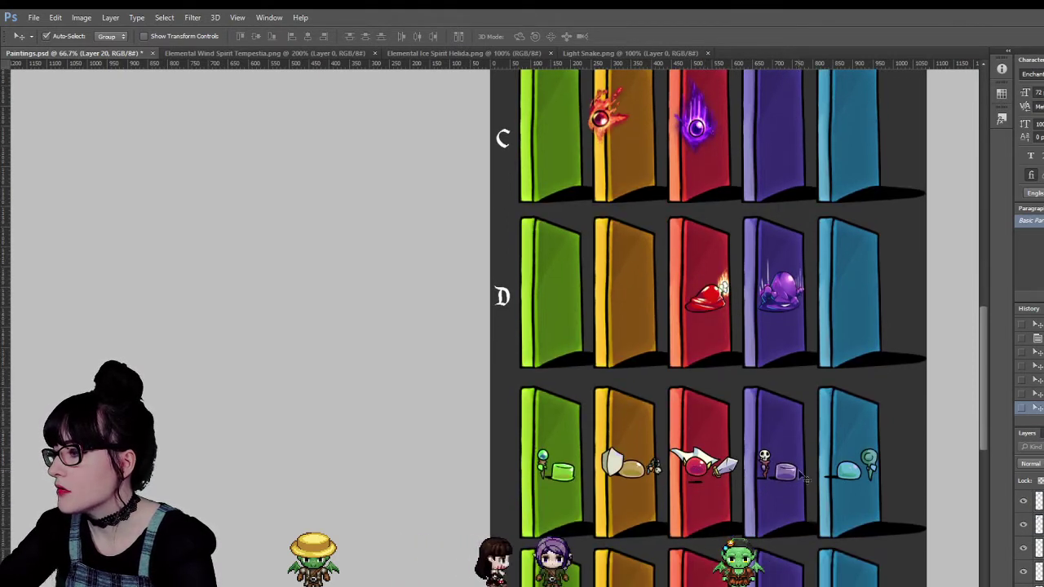
scroll(851, 483, down, 6)
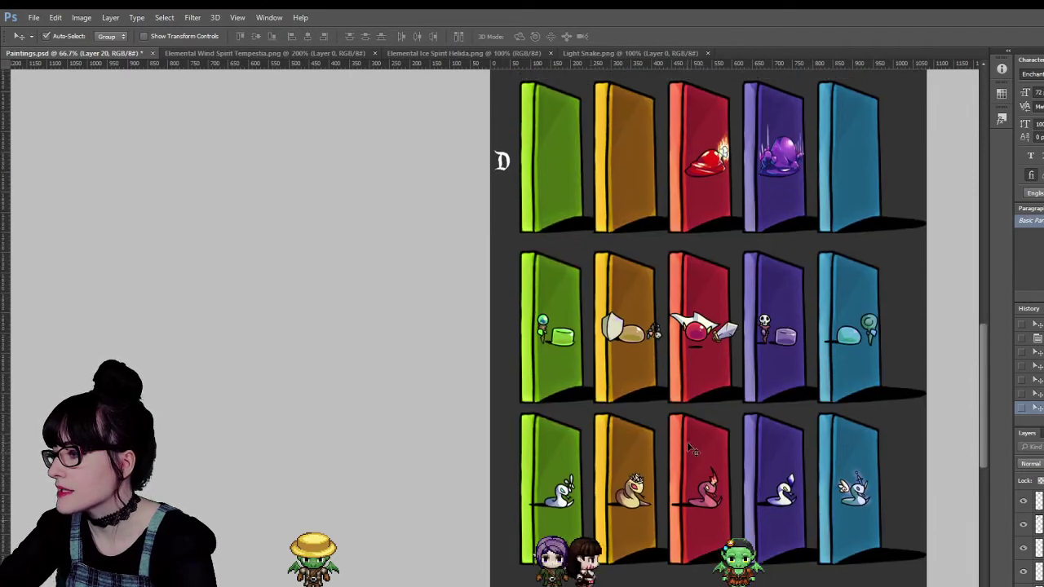
scroll(686, 441, up, 5)
scroll(709, 428, up, 10)
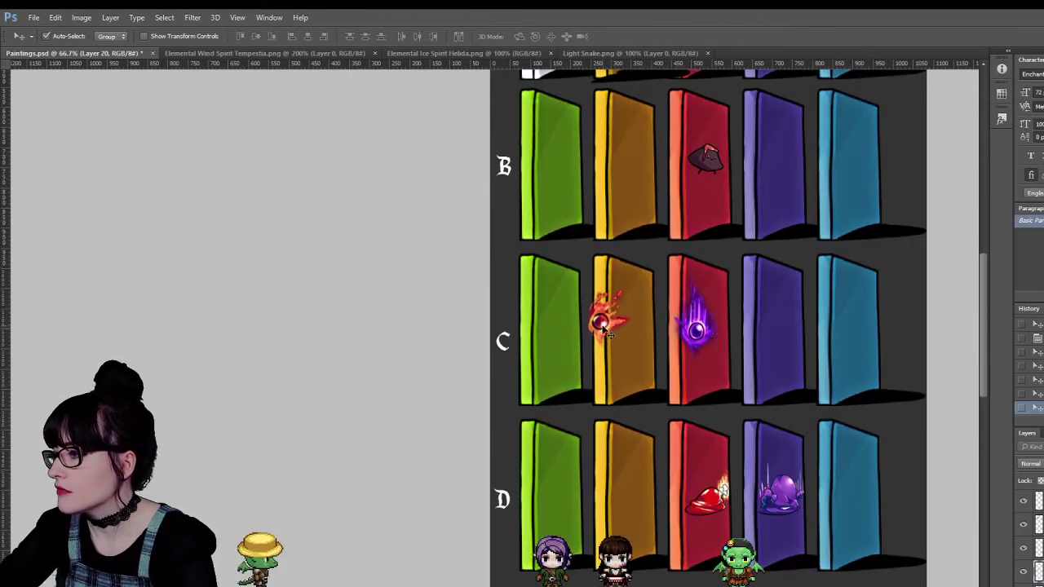
drag(607, 334, 775, 332)
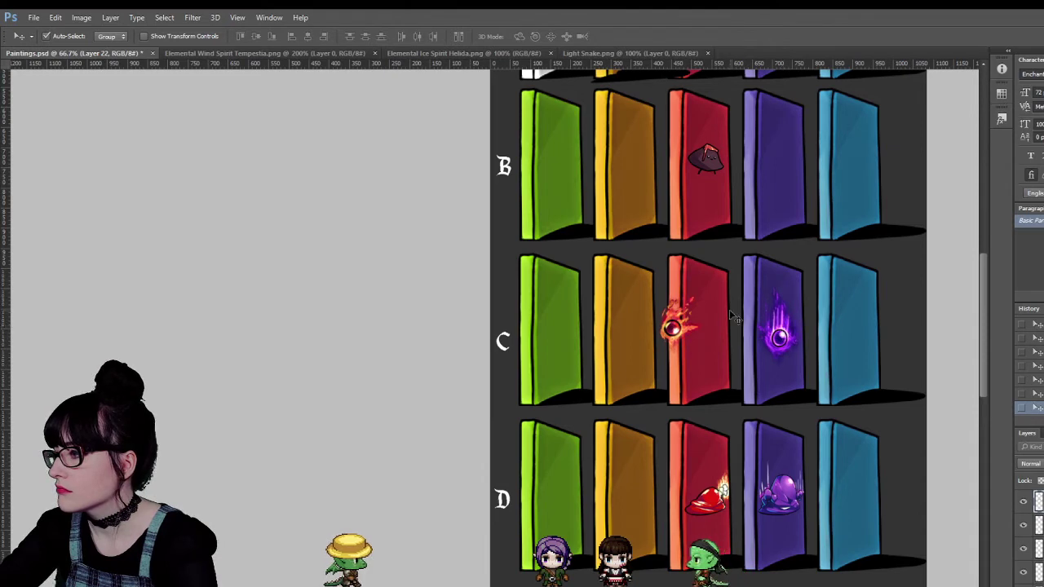
drag(676, 334, 702, 344)
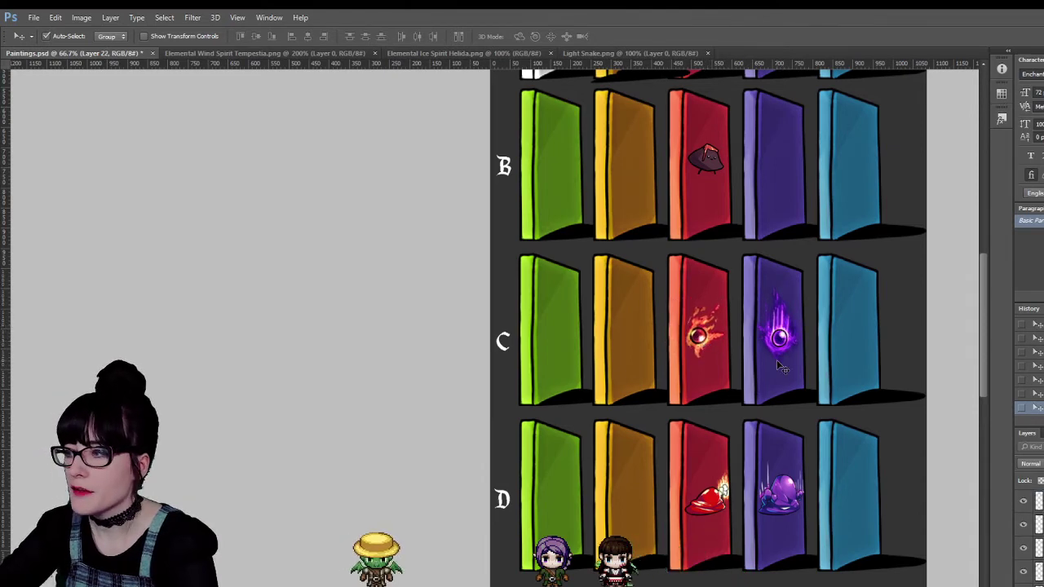
Remove the red spirit sprite from the yellow painting in row A.
scroll(797, 381, up, 3)
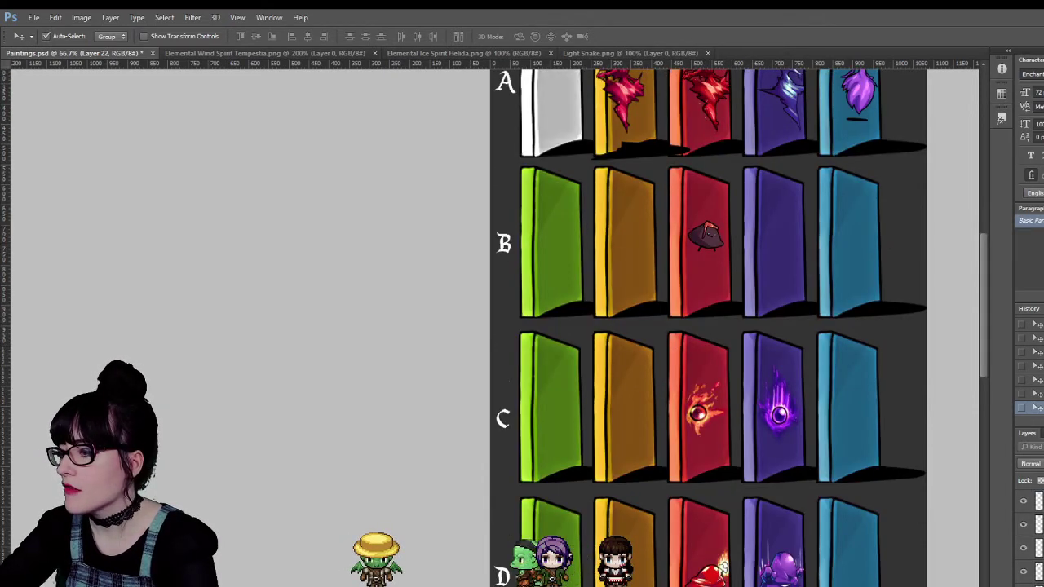
scroll(596, 441, right, 6)
scroll(595, 441, down, 9)
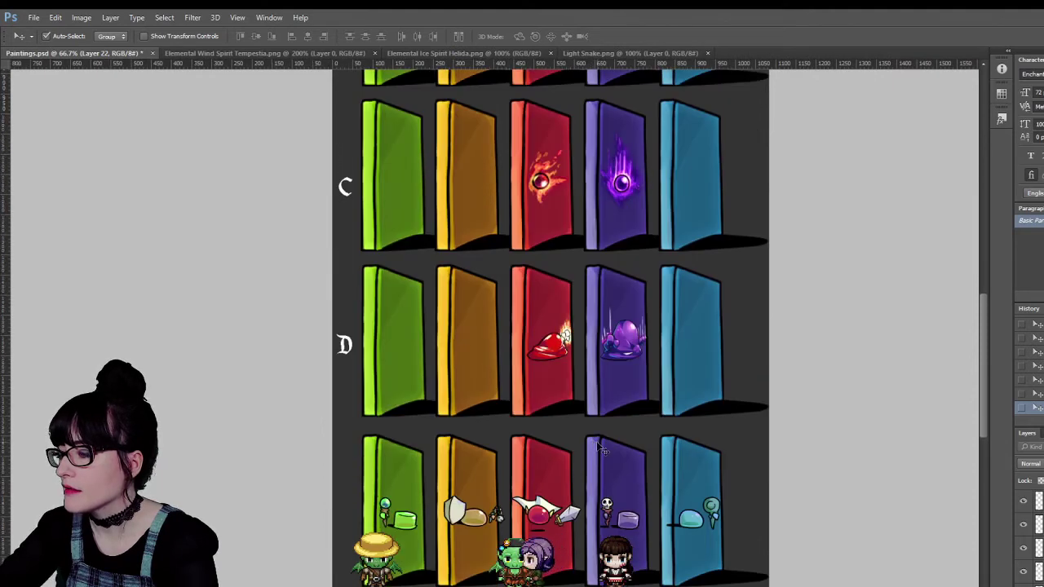
scroll(596, 441, down, 3)
scroll(575, 424, up, 15)
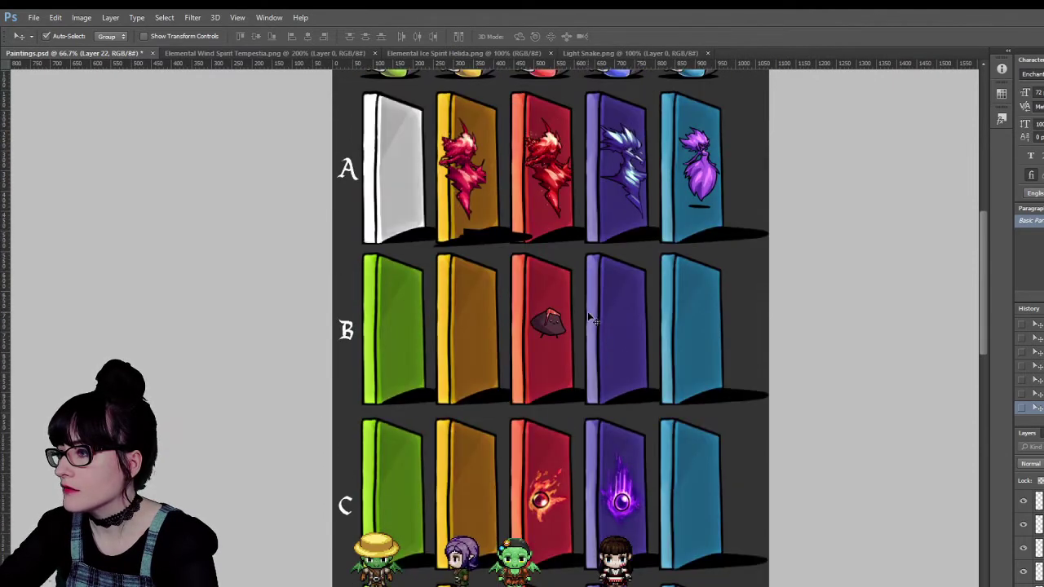
scroll(584, 361, up, 1)
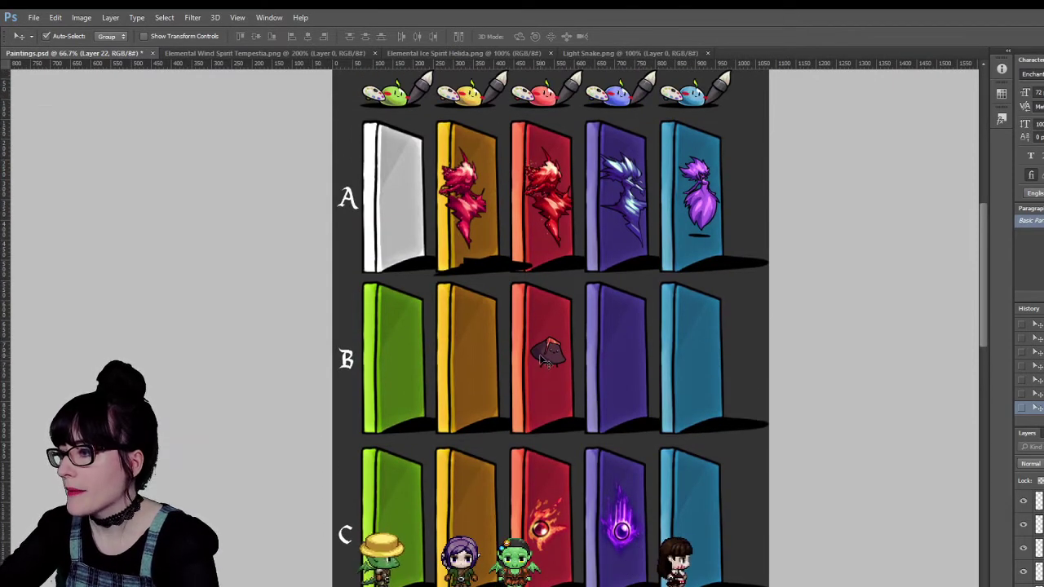
scroll(522, 260, up, 1)
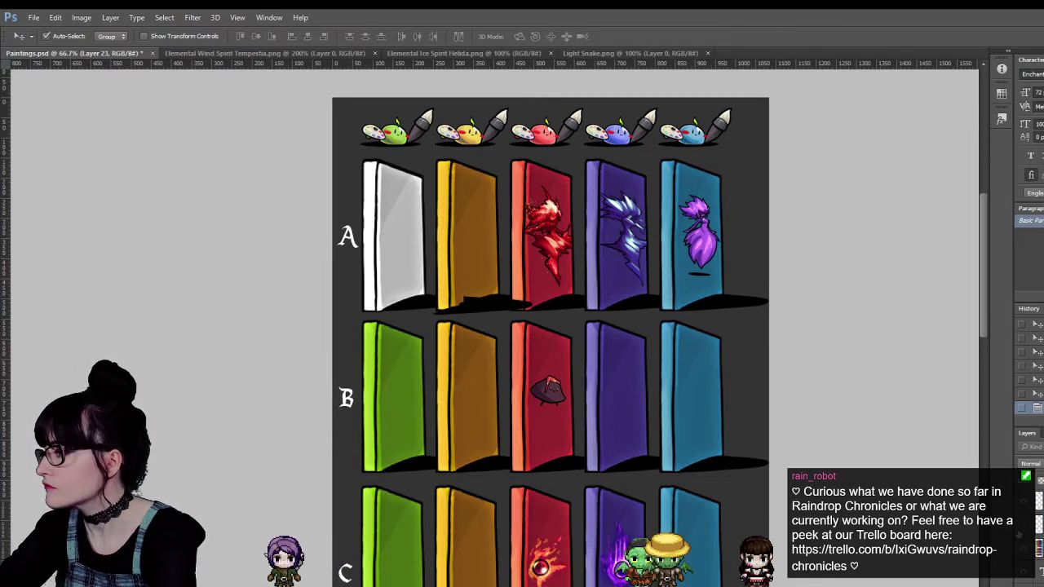
Remove the leftover sprite shadow beneath the yellow painting in row A.
click(491, 303)
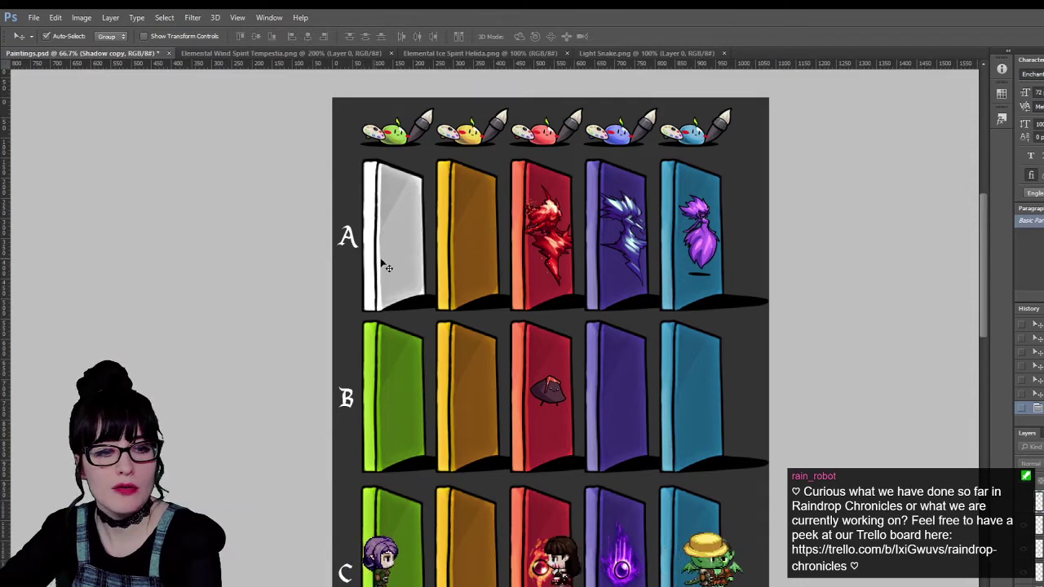
Look over the paintings from row A down to the unlabelled rows for those still without a sprite.
scroll(604, 348, down, 5)
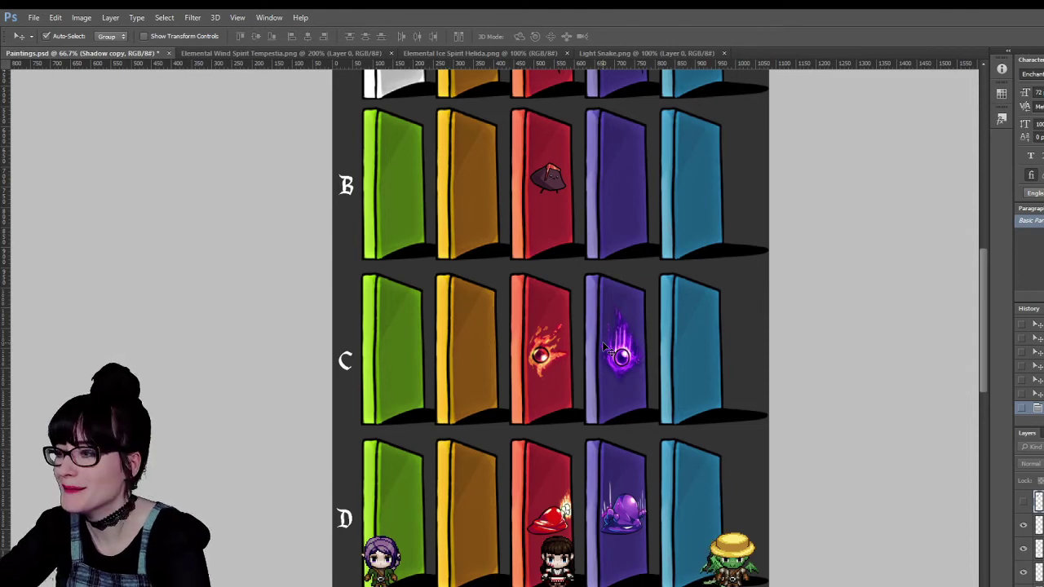
scroll(571, 318, up, 5)
scroll(589, 318, down, 6)
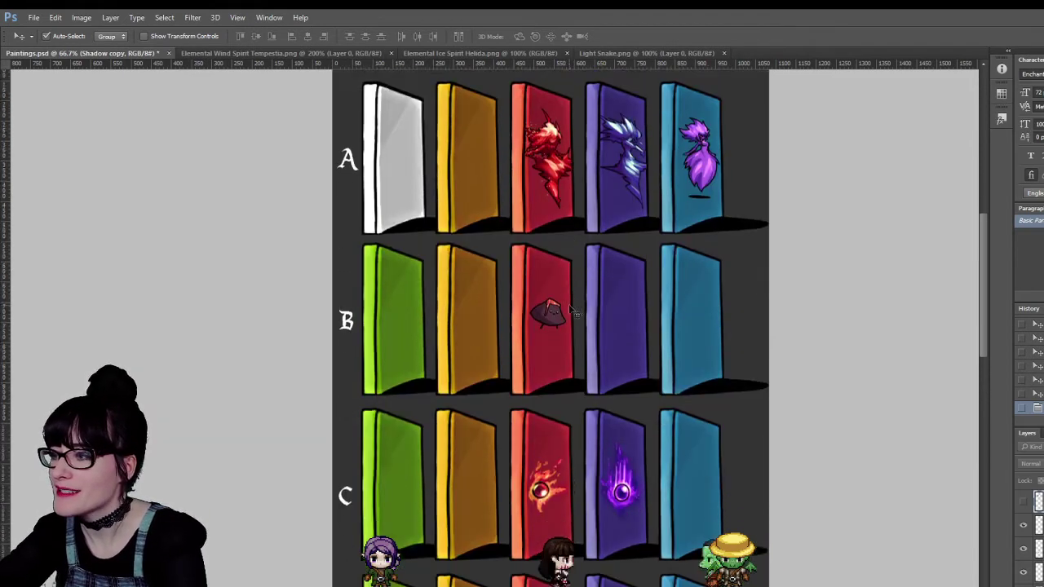
scroll(589, 318, down, 7)
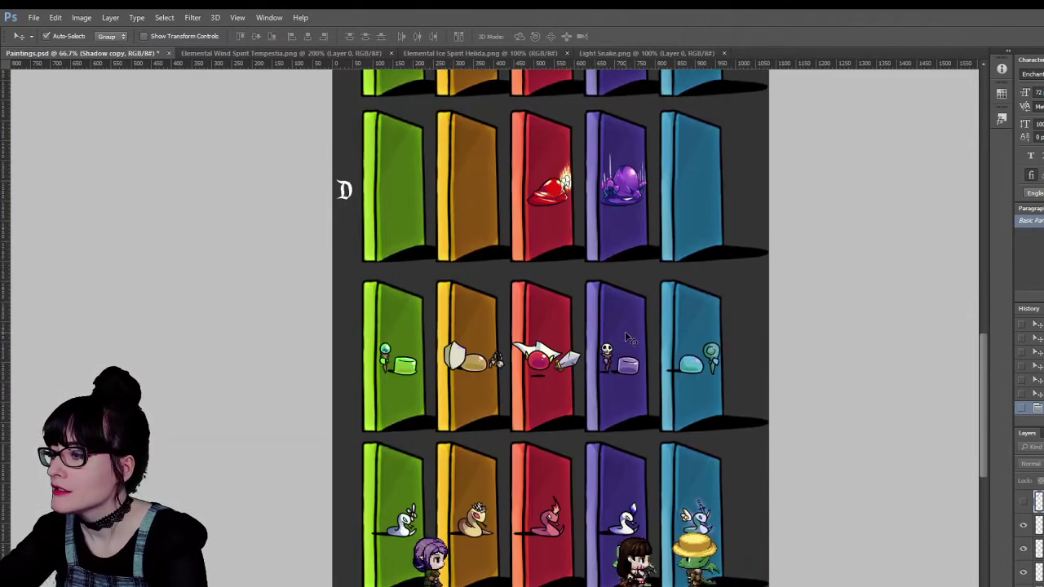
scroll(550, 353, up, 6)
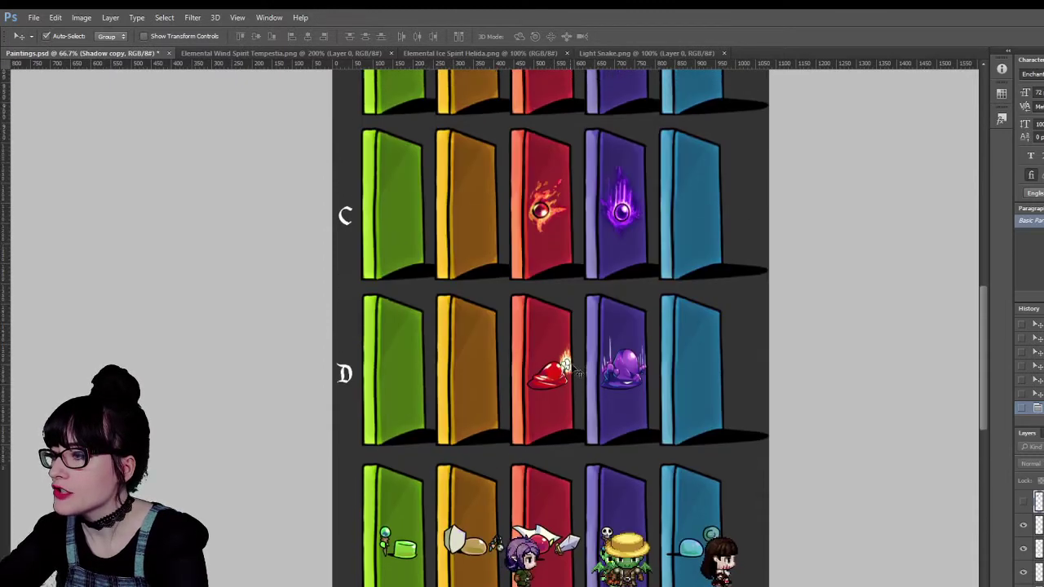
scroll(581, 375, up, 6)
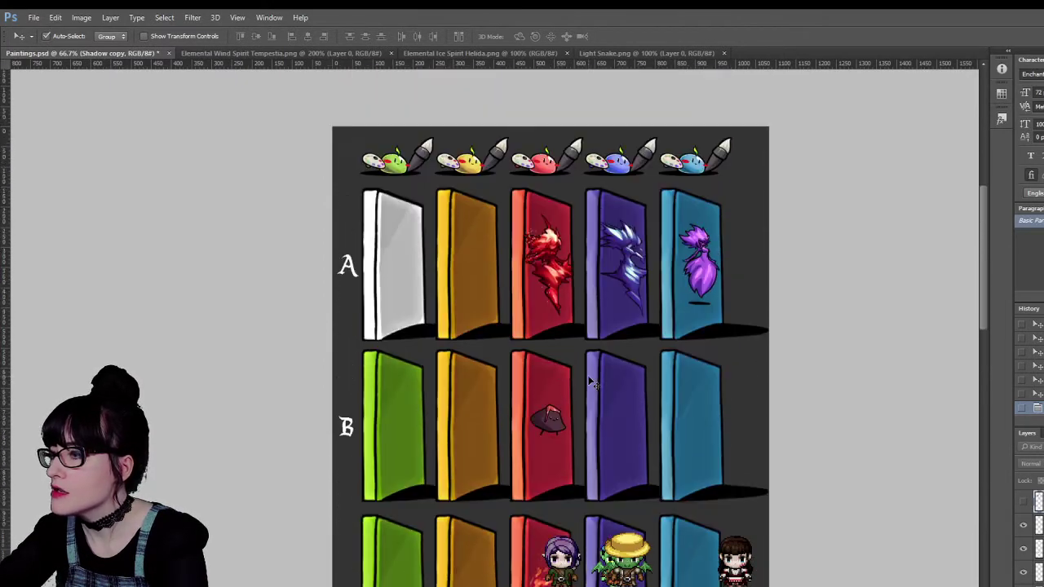
scroll(593, 379, down, 2)
scroll(592, 379, down, 7)
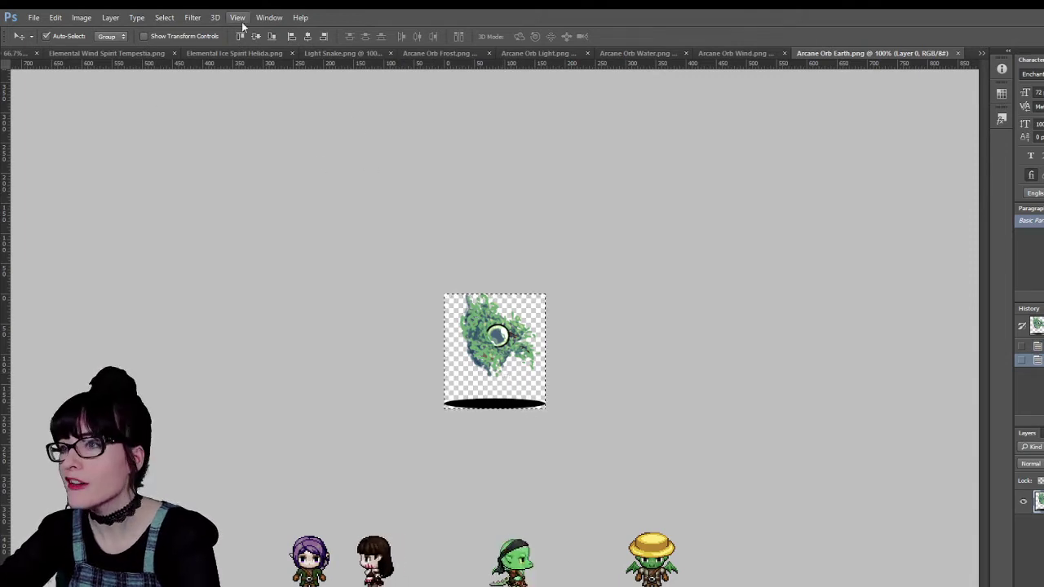
Paste the copied earth orb onto the green painting in row C of Paintings.psd and delete its black shadow.
click(13, 54)
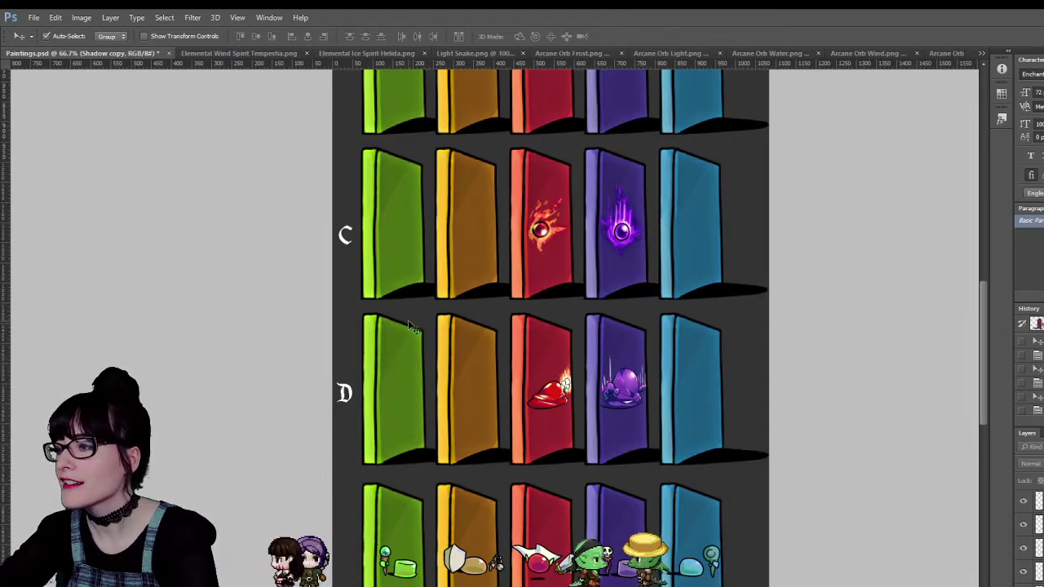
key(ctrl+v)
drag(485, 316, 394, 228)
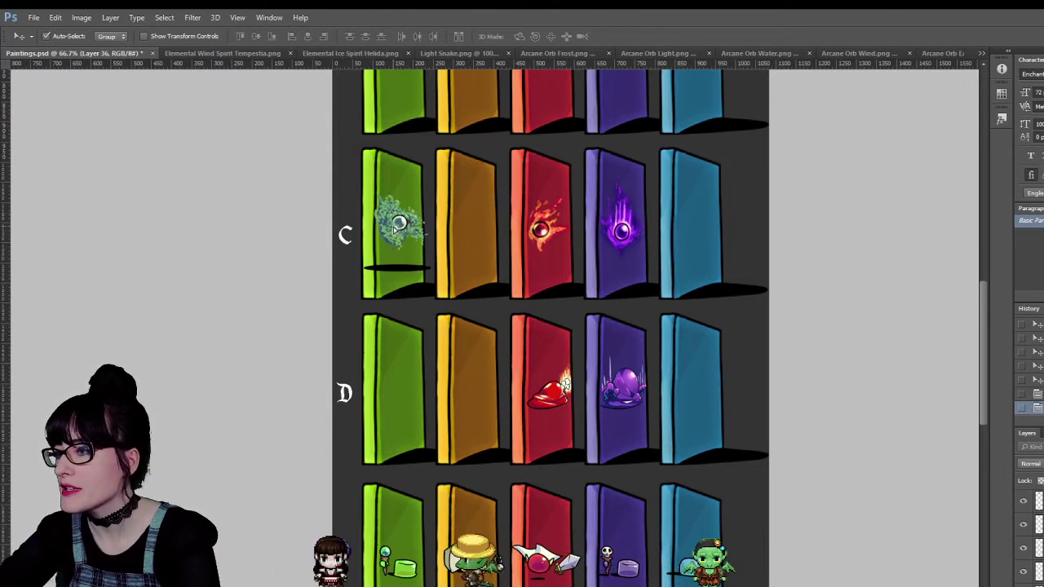
key(m)
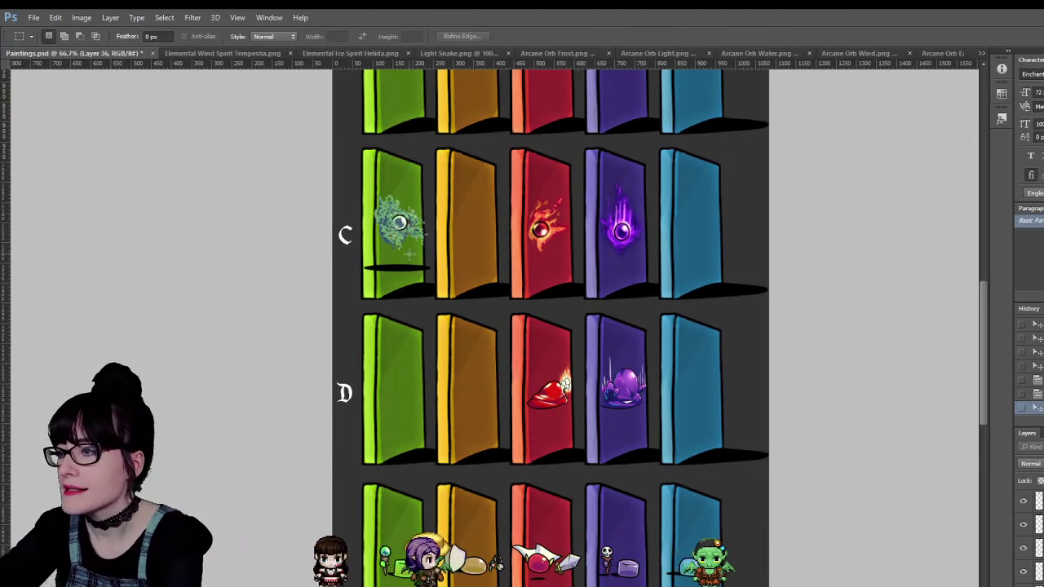
key(Delete)
key(ctrl+d)
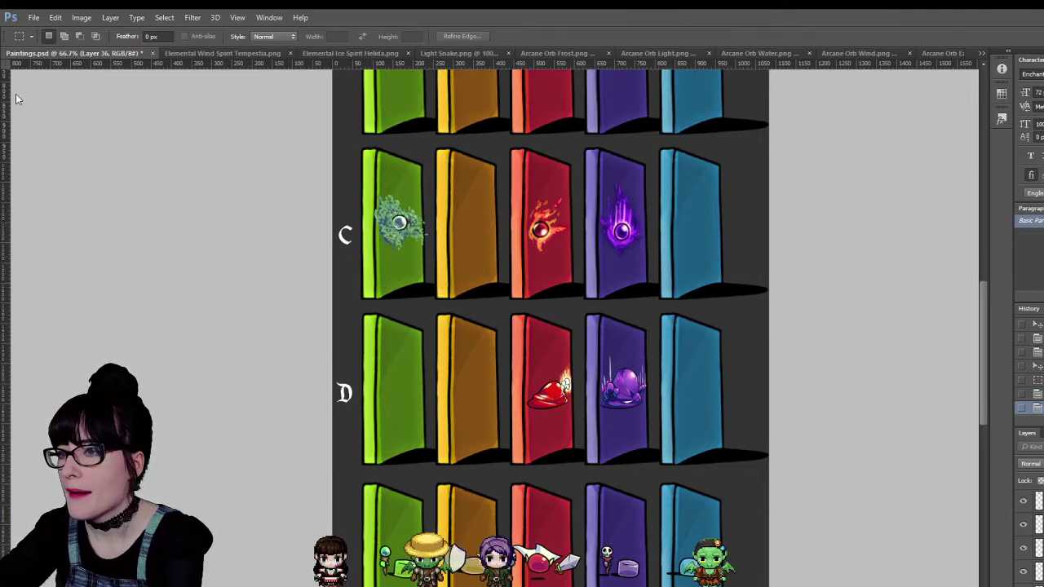
Nudge the earth orb slightly on the green painting in row C, and close Arcane Orb Earth.png.
key(v)
scroll(461, 245, up, 3)
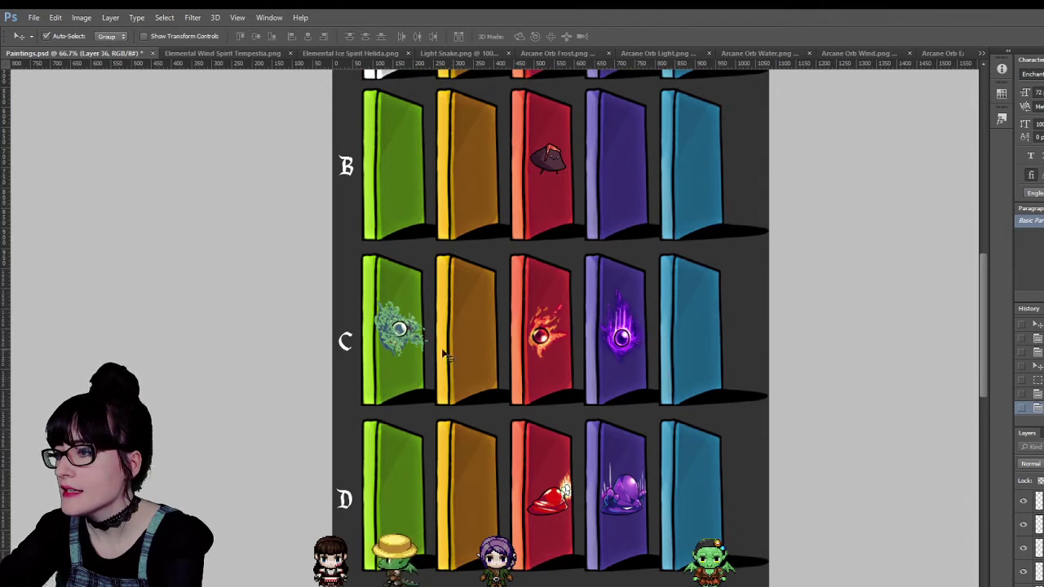
mouse_move(398, 339)
mouse_down()
mouse_move(471, 343)
mouse_move(386, 343)
mouse_move(396, 341)
mouse_up()
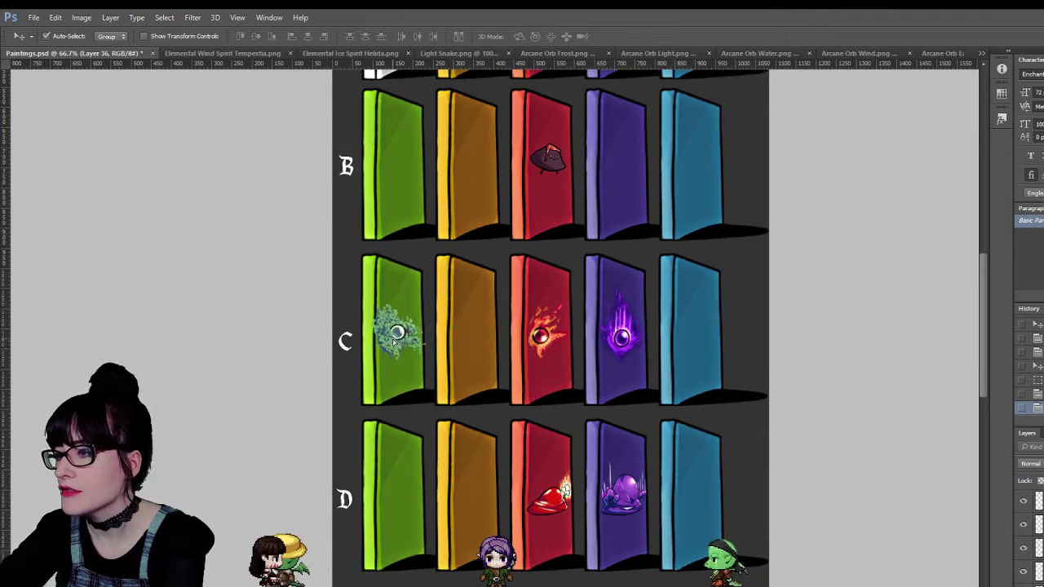
click(937, 55)
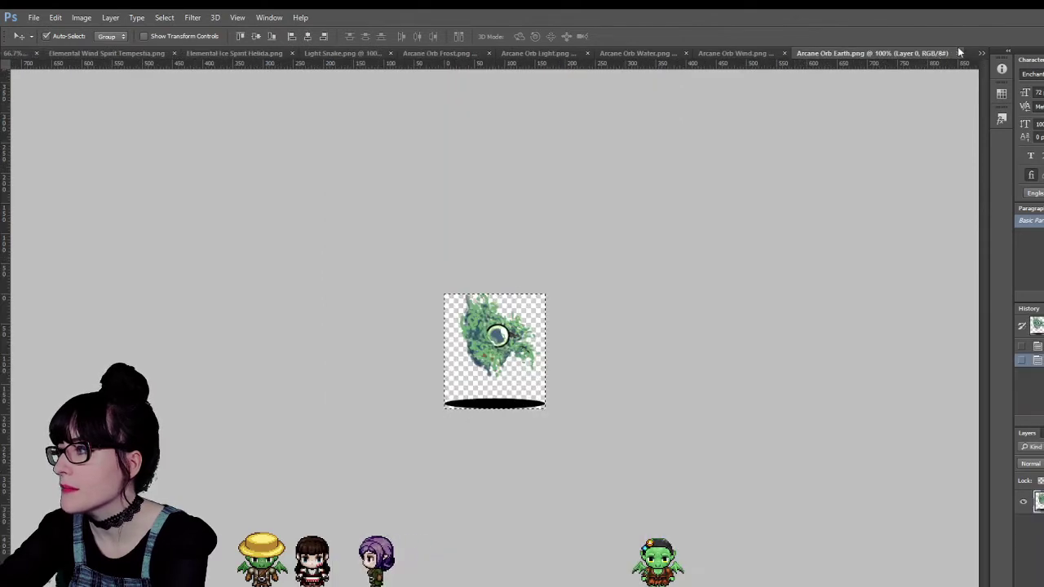
click(958, 53)
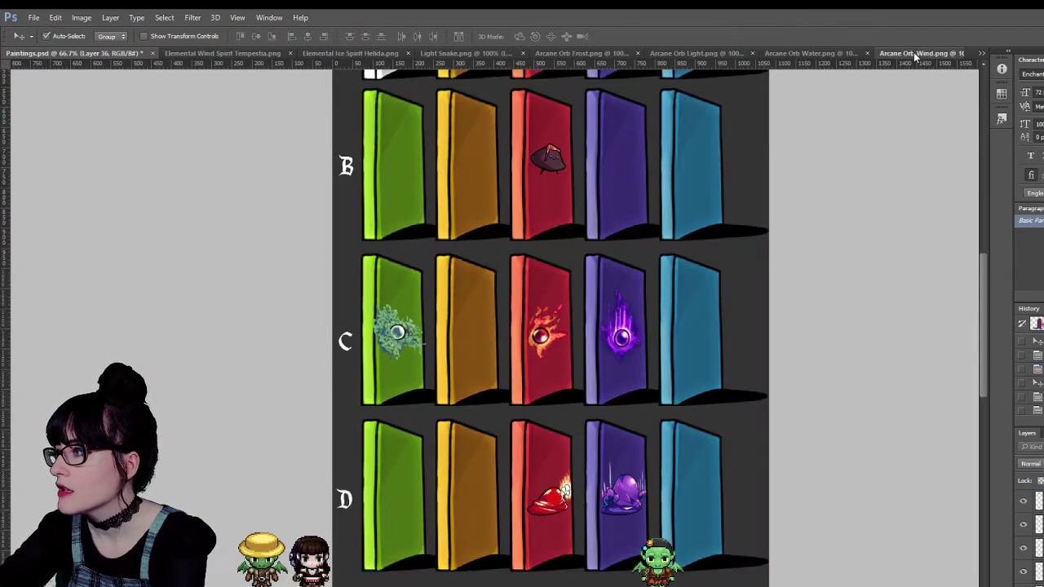
Copy the orb from Arcane Orb Wind.png onto the yellow painting in row C, and close its file.
click(913, 53)
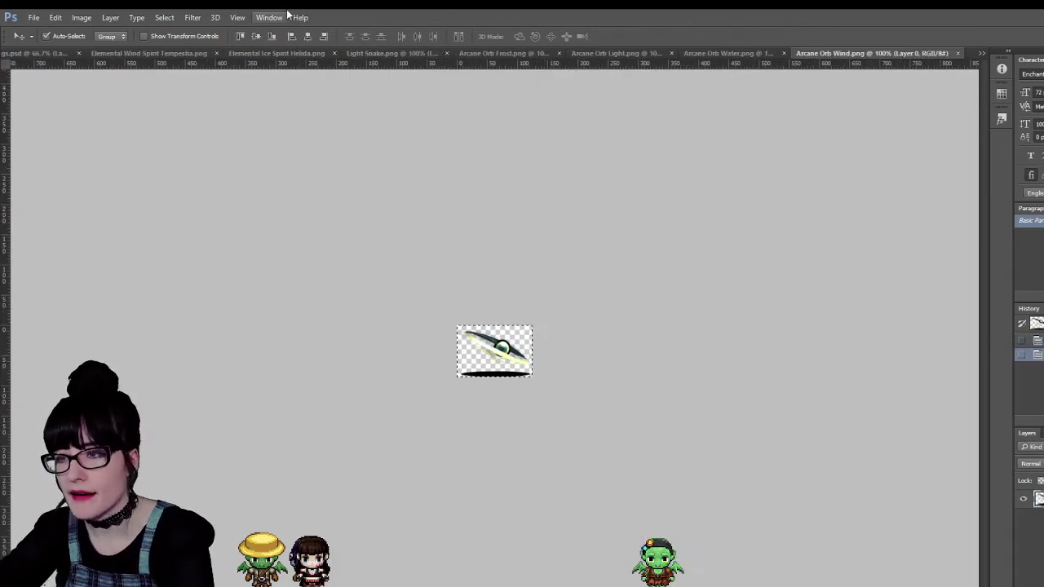
mouse_move(55, 47)
mouse_down()
mouse_move(512, 359)
mouse_move(469, 341)
mouse_up()
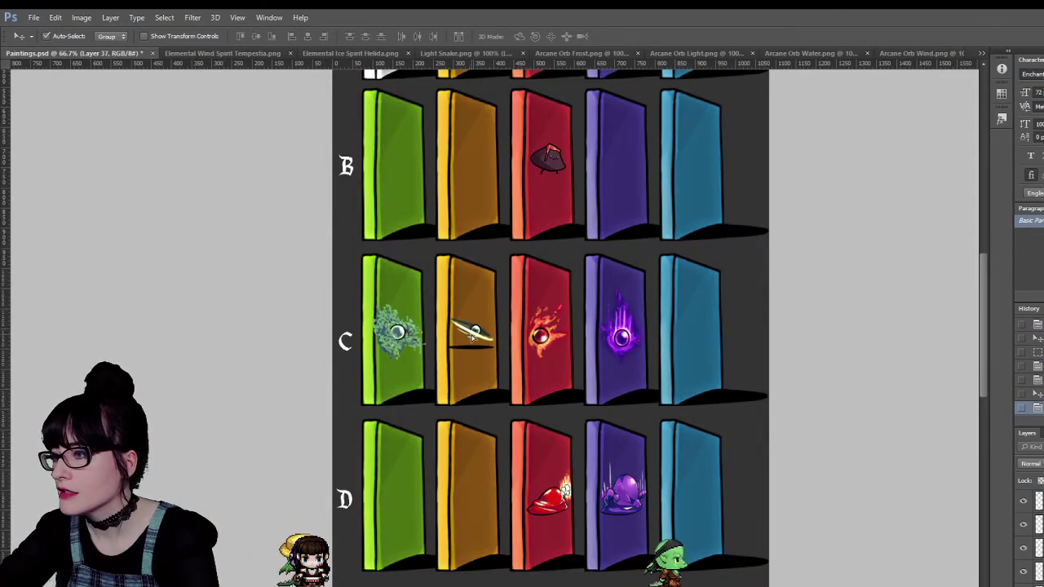
click(935, 54)
click(945, 53)
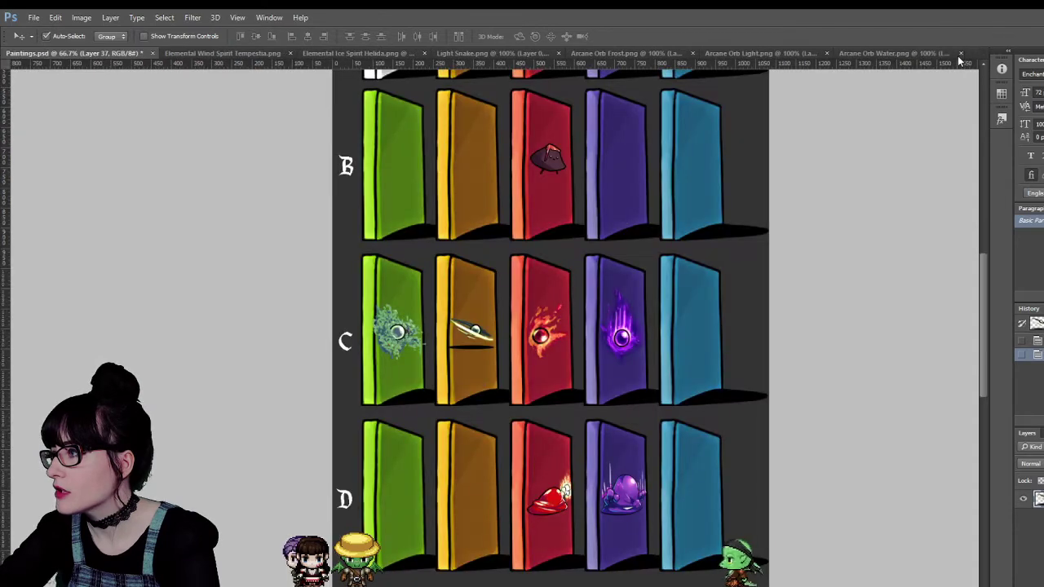
Copy the orb from Arcane Orb Water.png onto the blue painting in row C, and close its file.
click(873, 53)
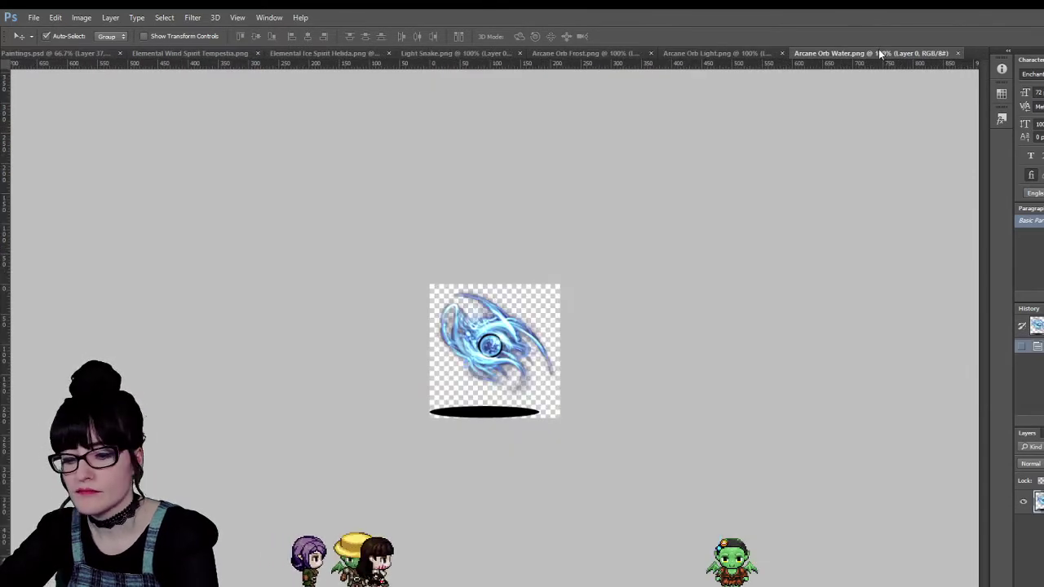
mouse_move(92, 70)
mouse_down()
mouse_move(44, 54)
mouse_move(468, 339)
mouse_move(693, 344)
mouse_up()
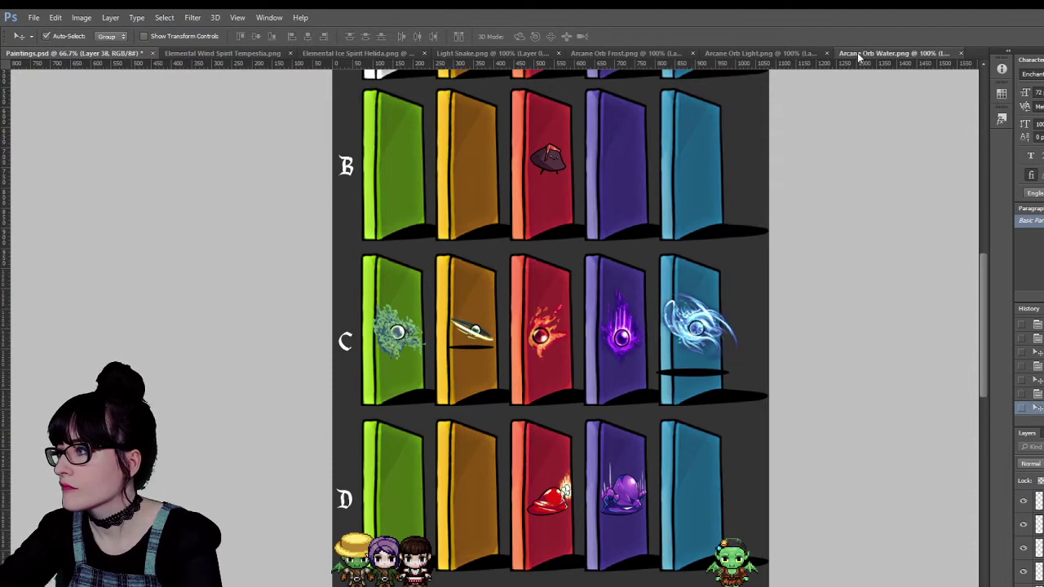
click(858, 55)
key(ctrl+w)
Copy the orb from Arcane Orb Light.png to below the wind orb on the yellow painting in row C, and close its file.
click(834, 54)
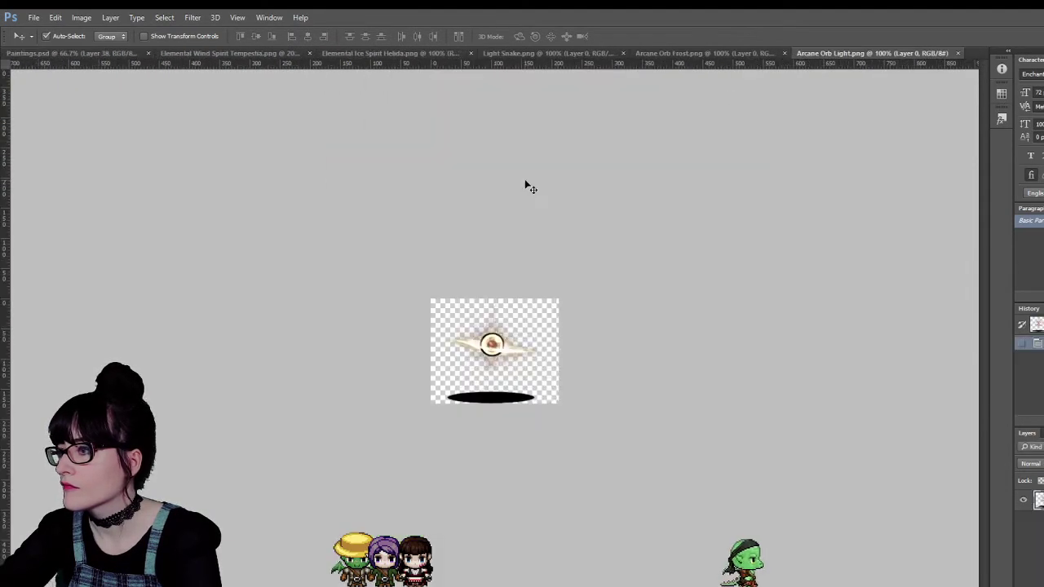
click(98, 53)
key(ctrl+v)
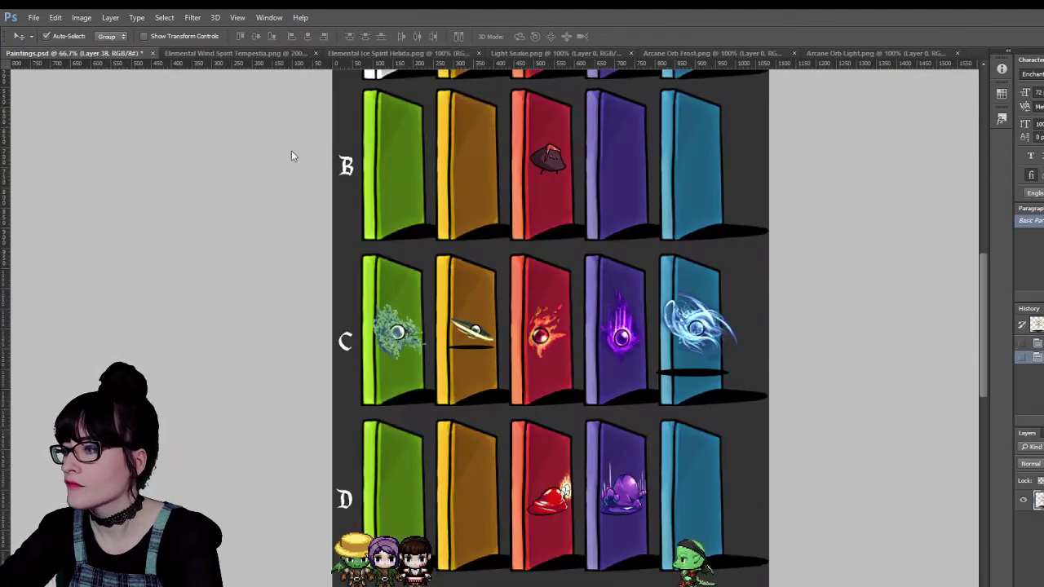
drag(489, 347, 460, 372)
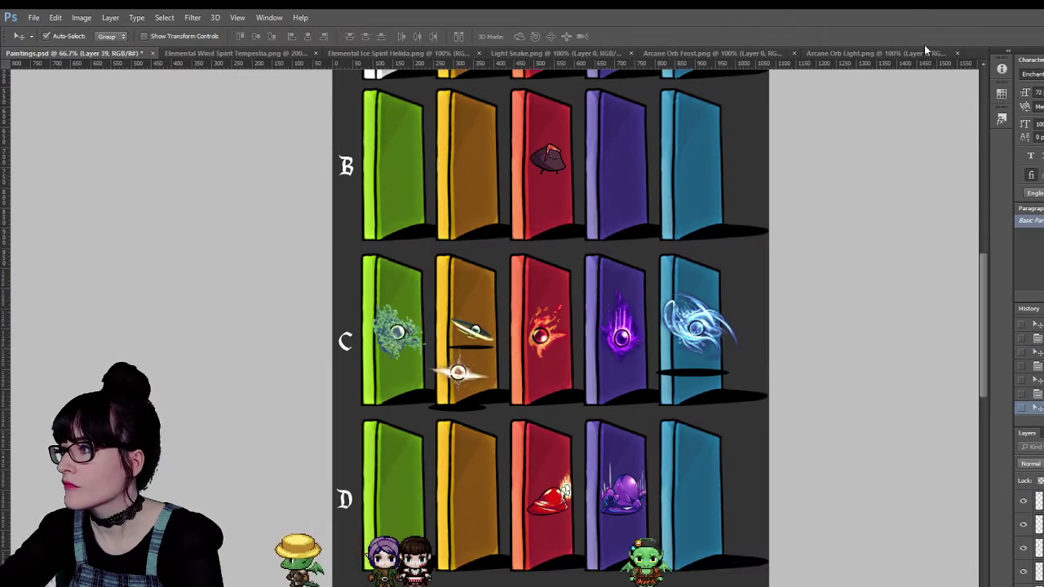
click(957, 53)
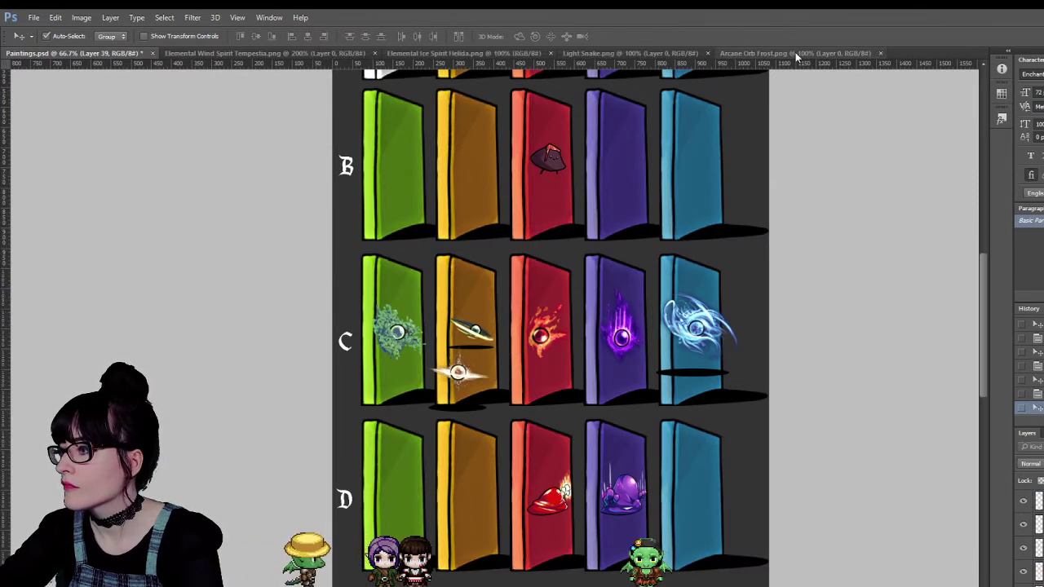
Copy the orb from Arcane Orb Frost.png to the gap between the blue paintings of rows C and D, and close its file.
click(795, 53)
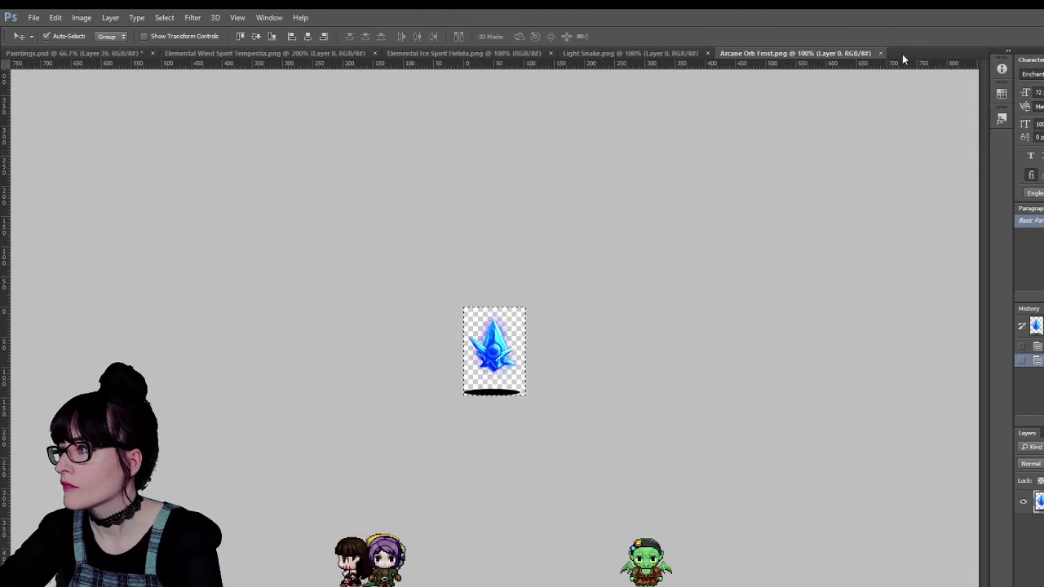
click(879, 53)
key(ctrl+v)
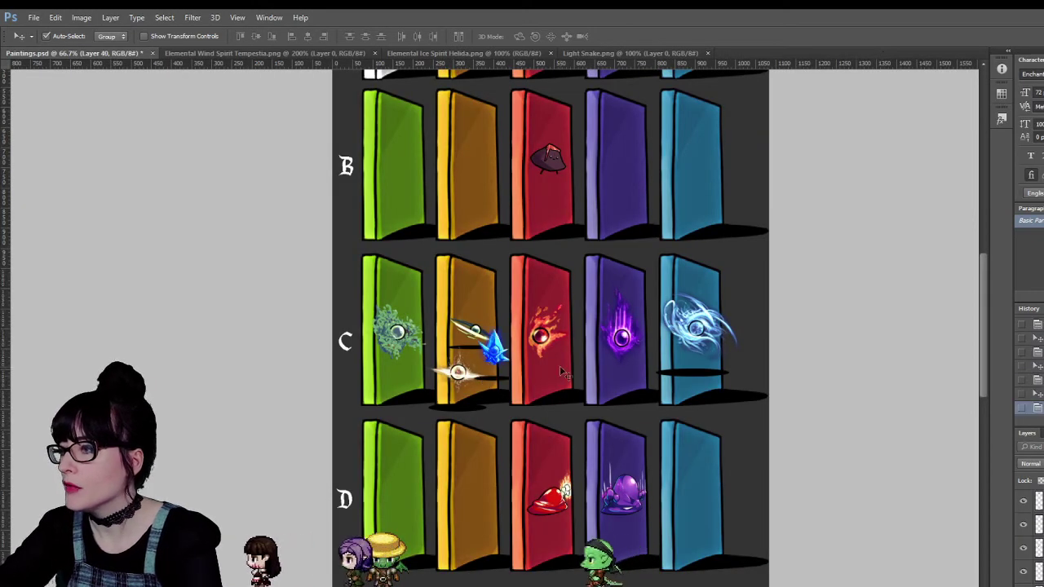
mouse_move(513, 350)
mouse_down()
mouse_move(512, 364)
mouse_move(557, 382)
mouse_move(662, 398)
mouse_move(719, 423)
mouse_up()
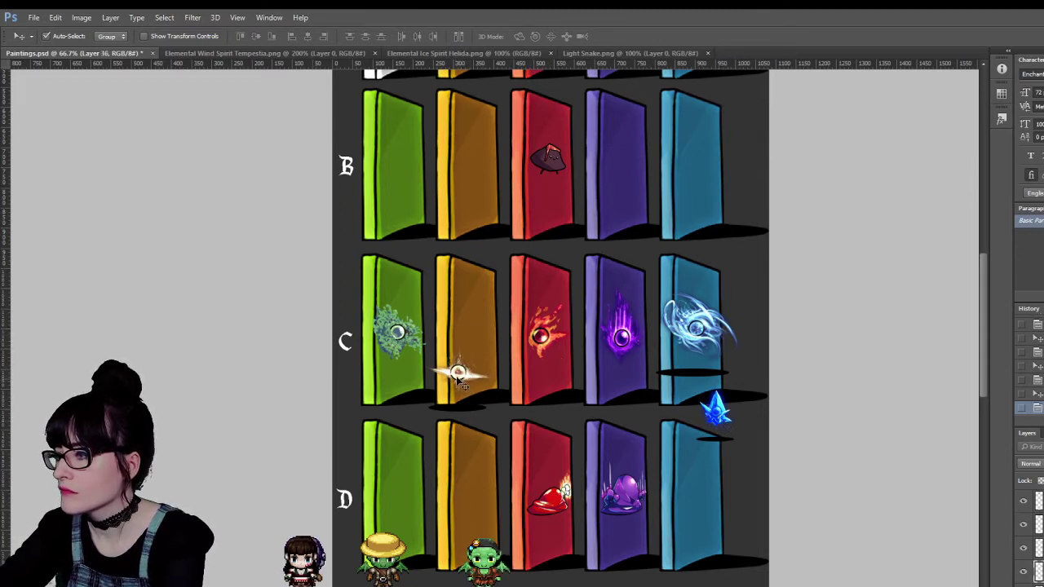
Replace the wind orb on row C's yellow painting with the light orb, and delete the blue frost orb.
drag(463, 383, 474, 333)
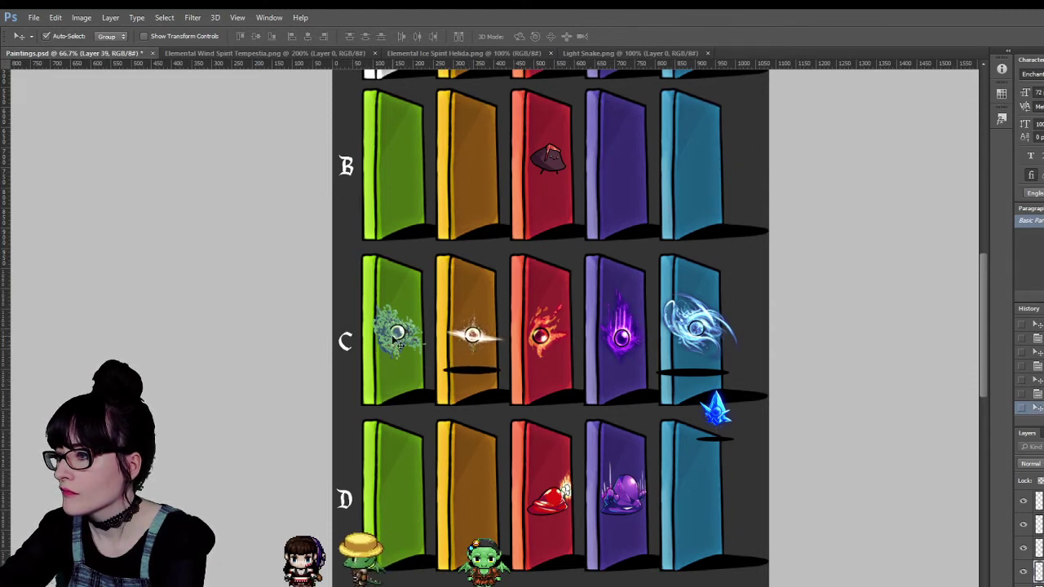
click(715, 408)
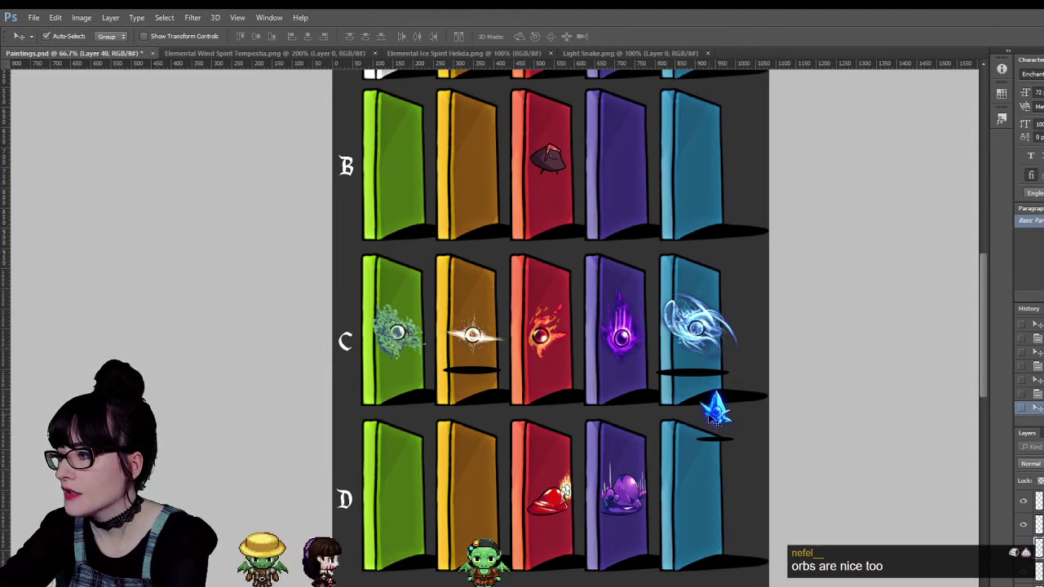
key(Delete)
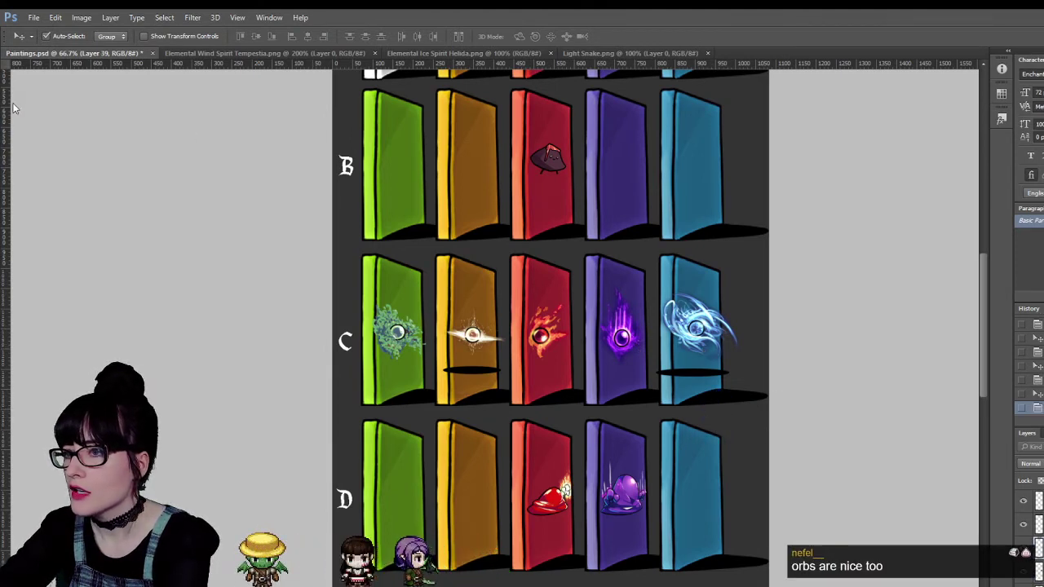
Delete the black shadows beneath the light orb and the water orb in row C.
key(m)
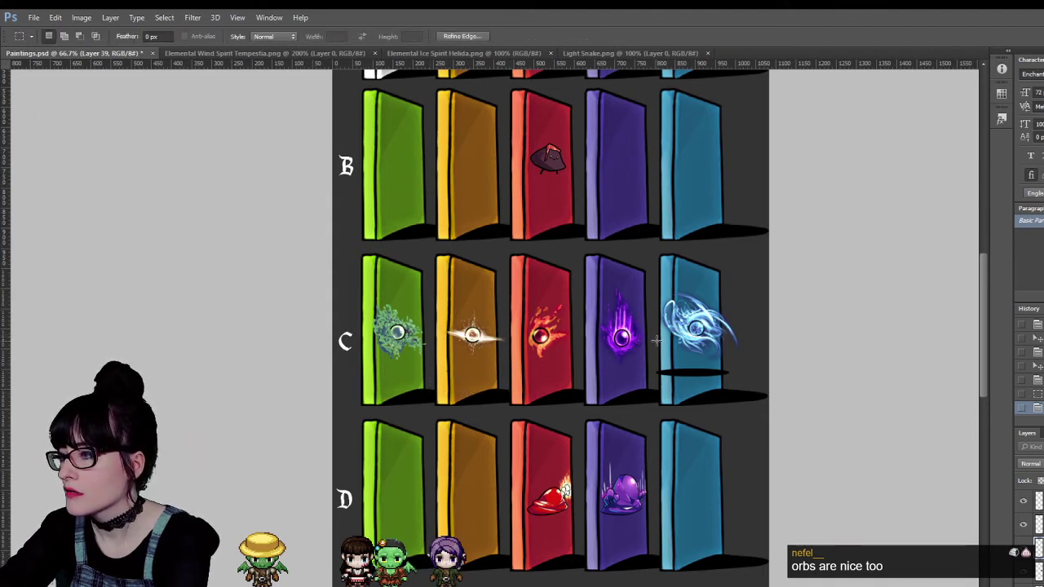
key(v)
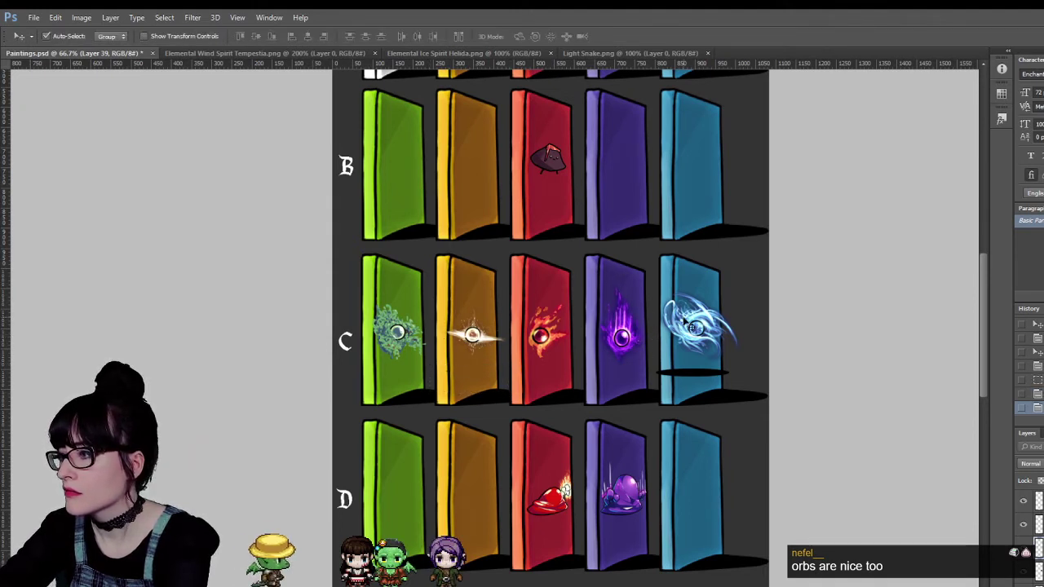
key(m)
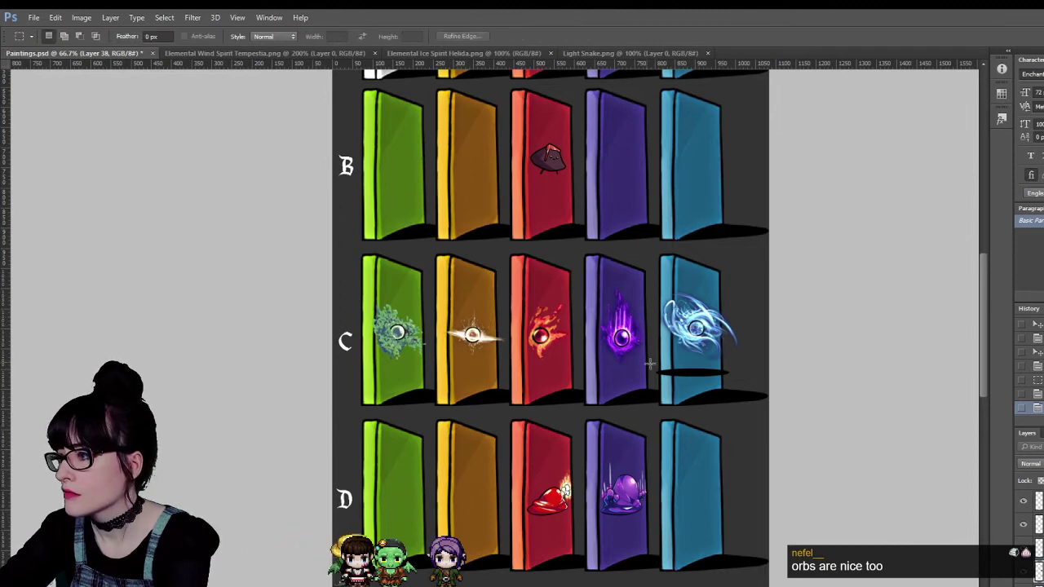
click(732, 389)
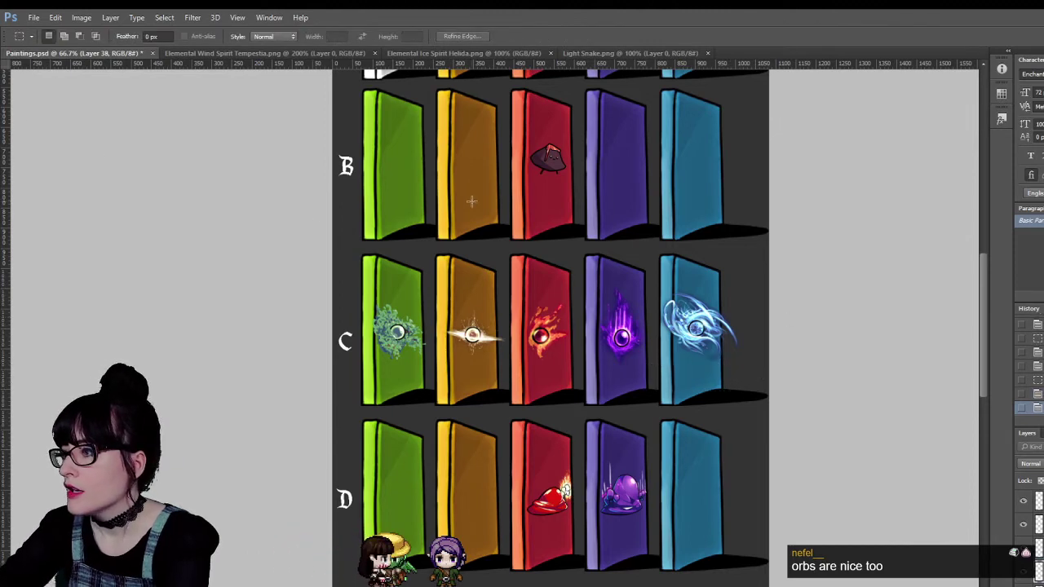
scroll(471, 202, down, 10)
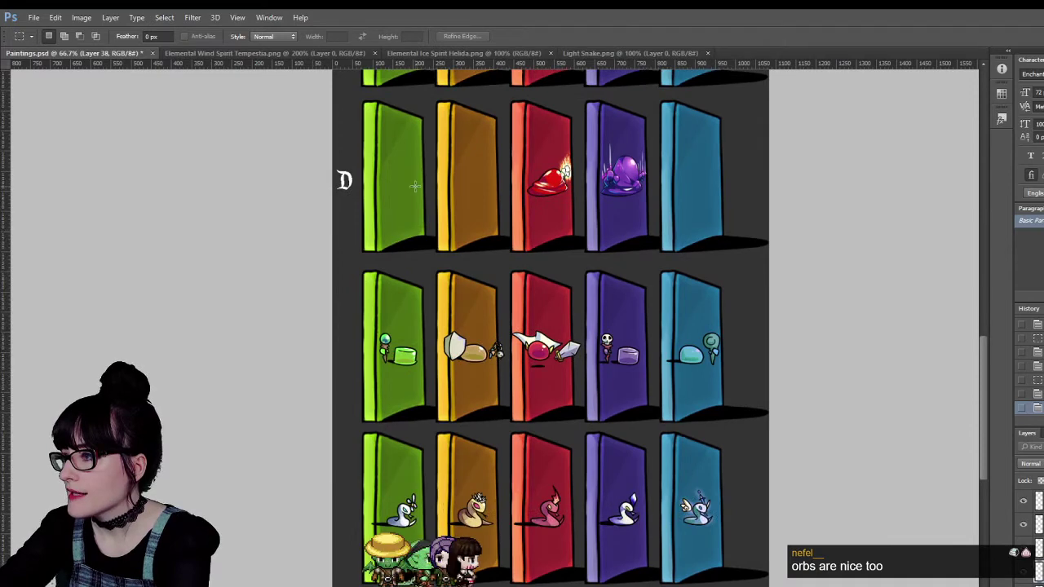
Close the copied thunder slime's source file and paste the slime onto the yellow painting in row D of Paintings.psd.
scroll(414, 186, up, 15)
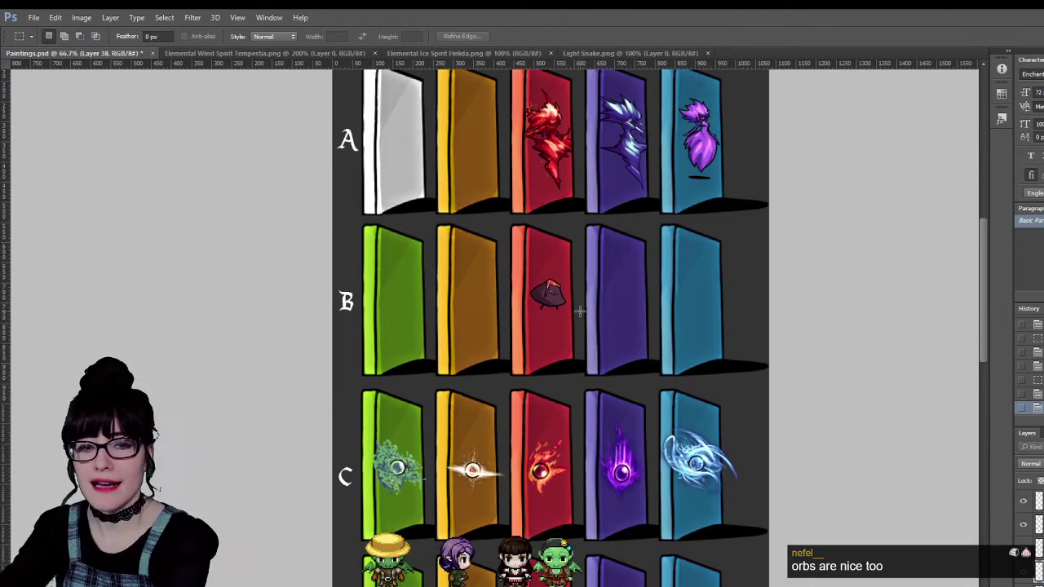
scroll(580, 310, down, 7)
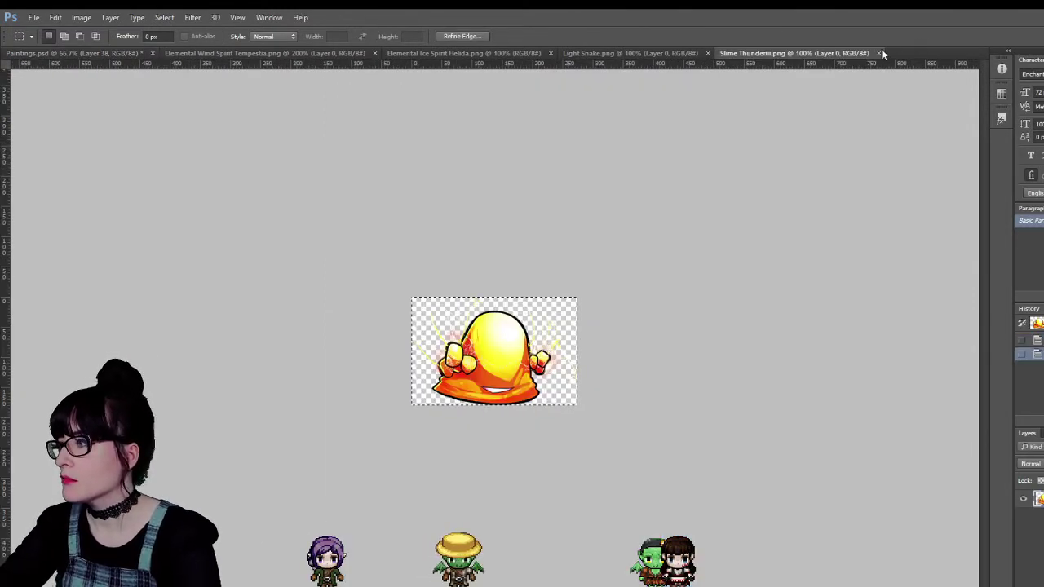
click(877, 53)
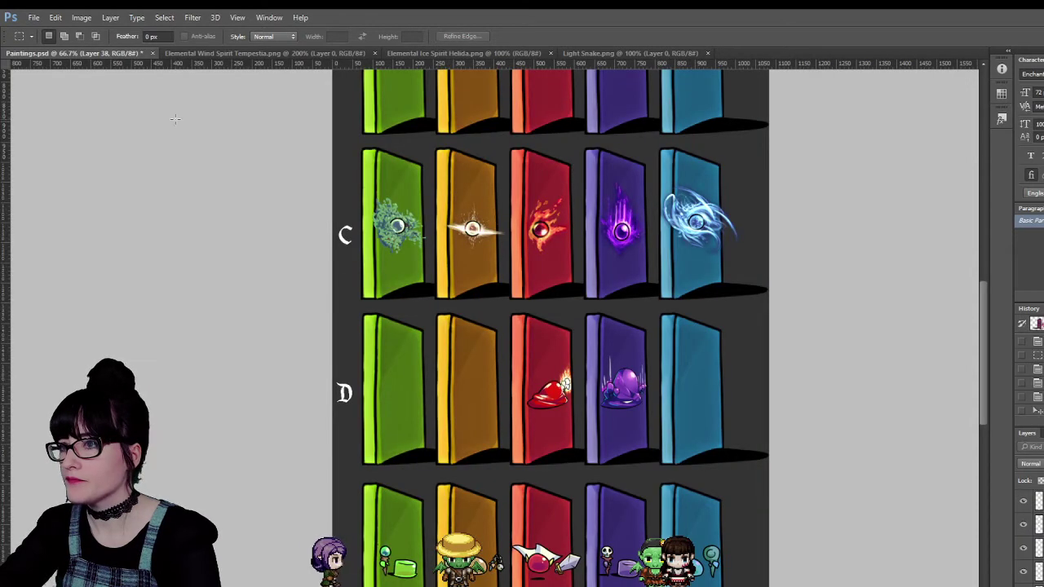
key(ctrl+v)
drag(479, 390, 471, 410)
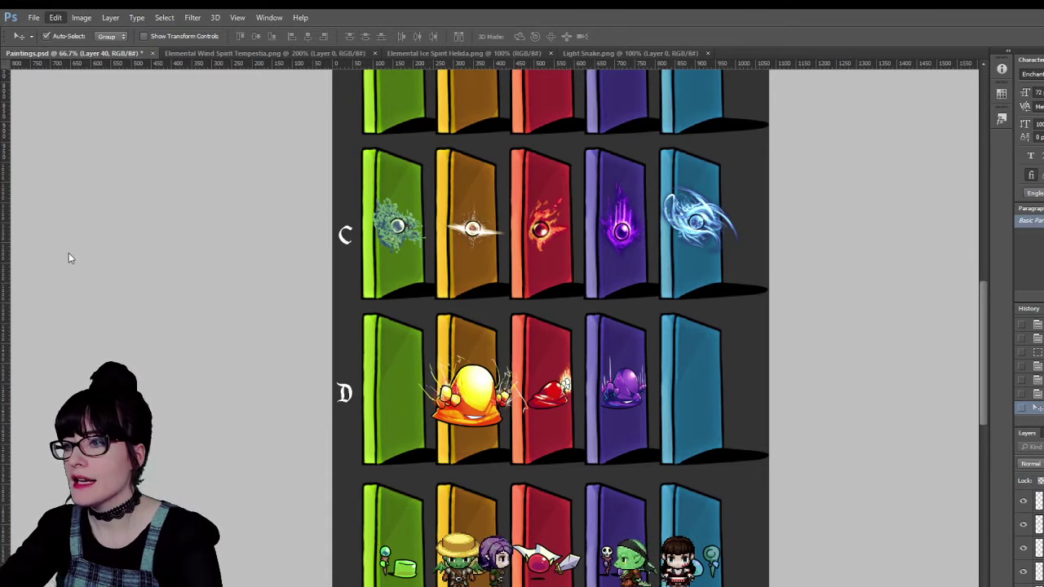
Scale the yellow thunder slime proportionally to 60% on row D's yellow painting.
key(ctrl+t)
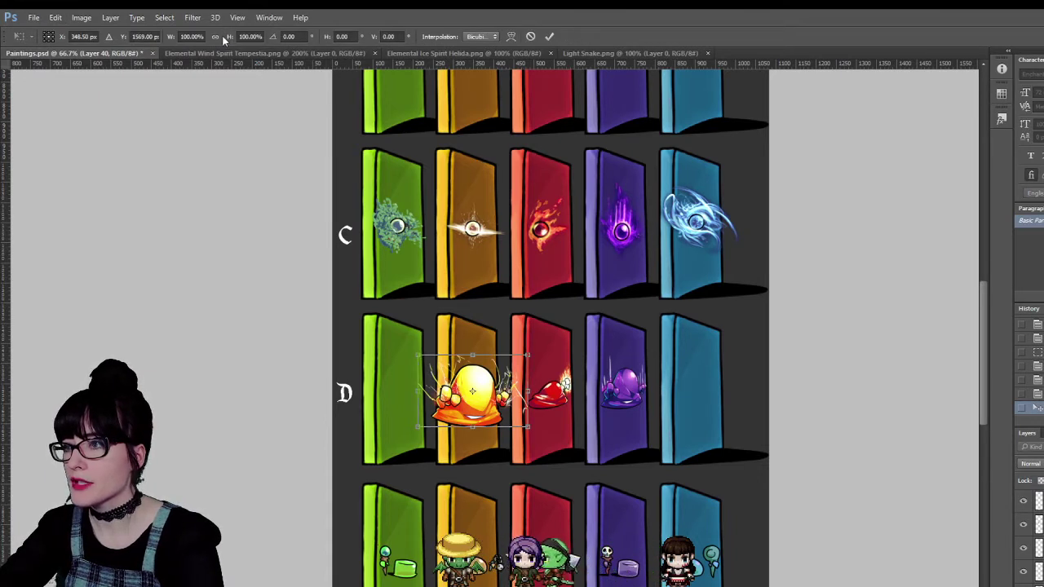
click(188, 36)
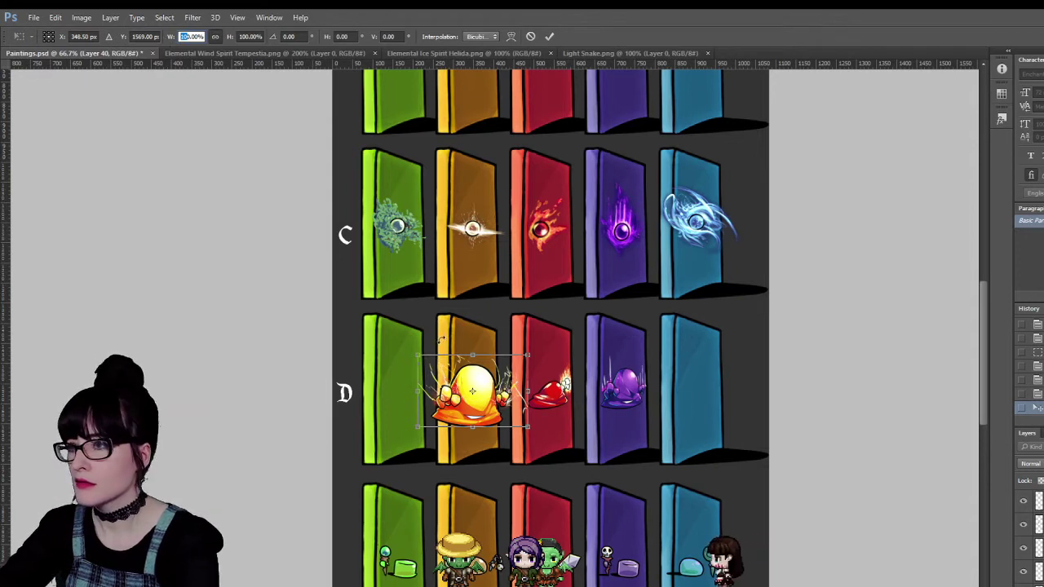
text(70)
key(Return)
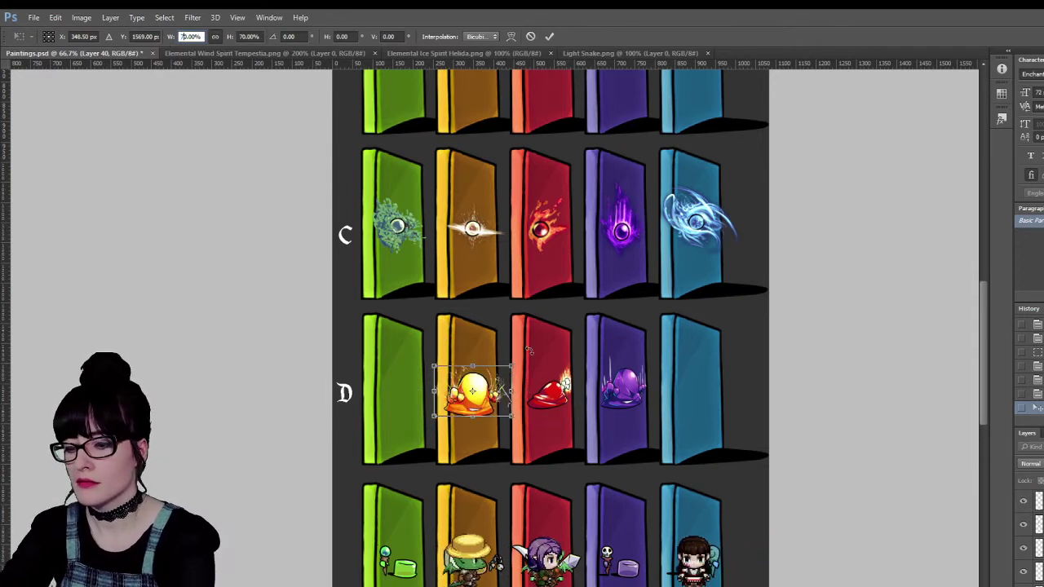
text(60)
key(Return)
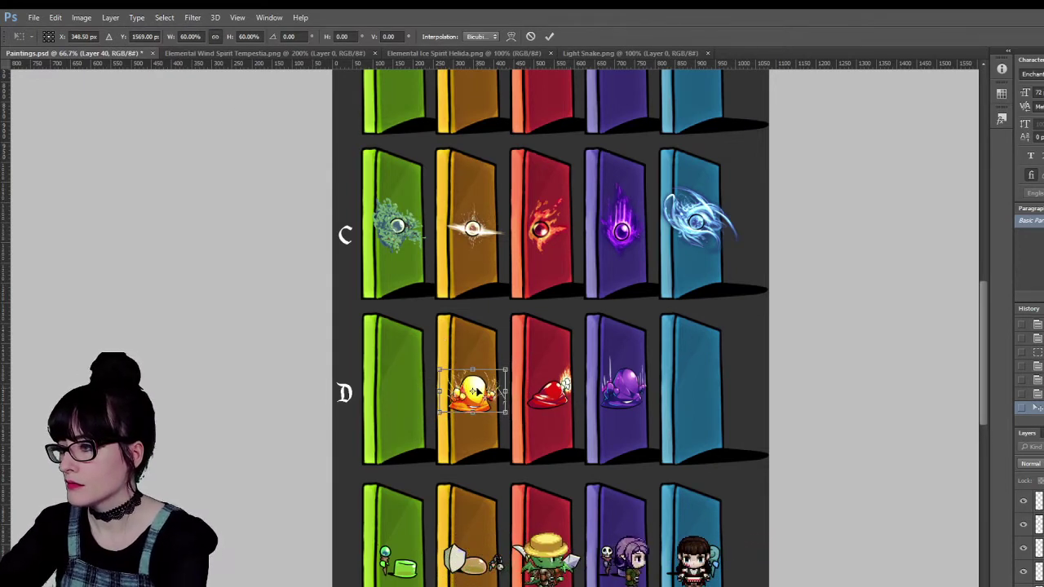
key(Return)
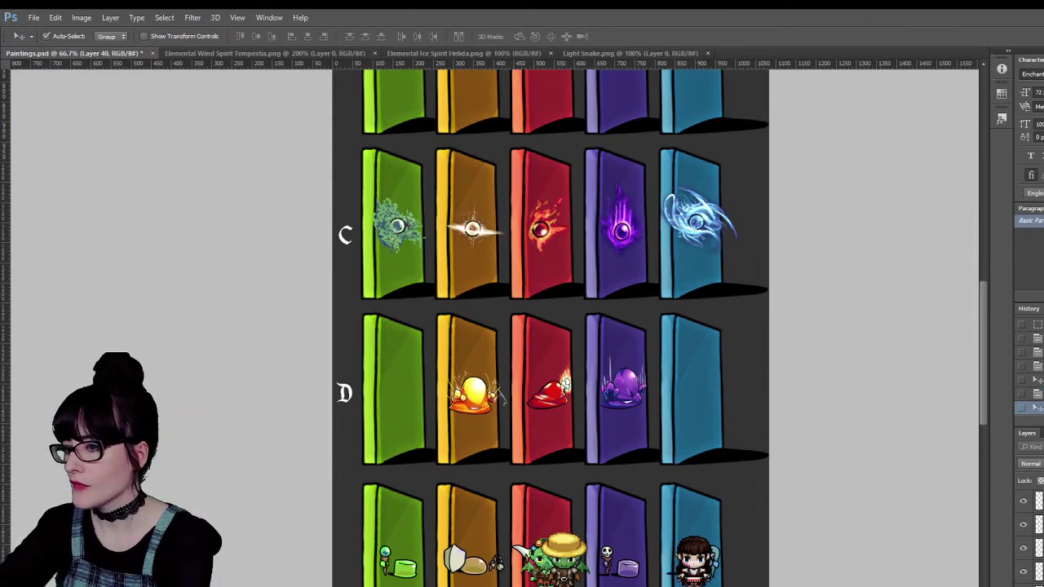
key(z)
drag(520, 441, 520, 441)
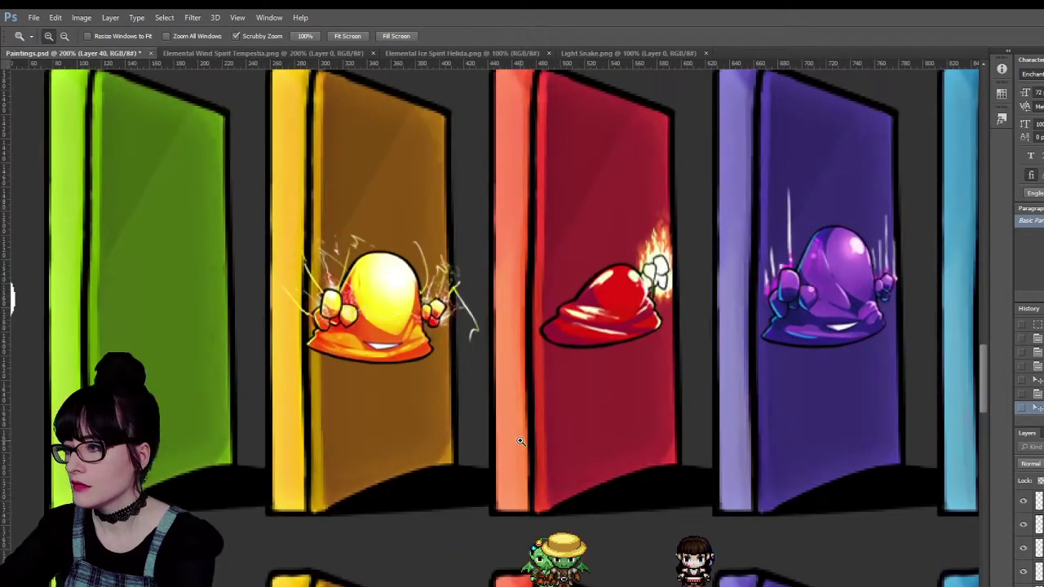
click(120, 231)
click(57, 17)
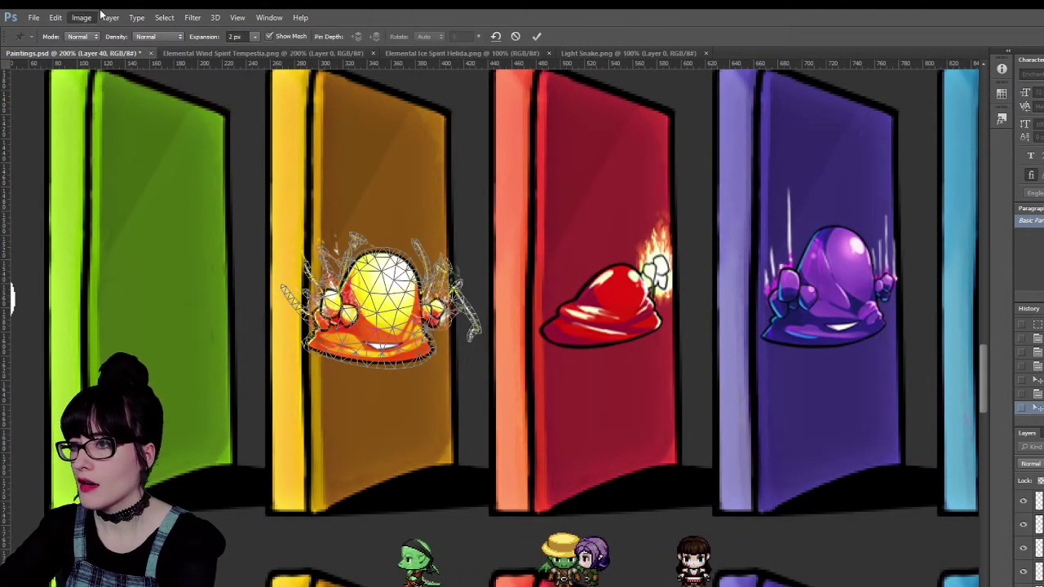
key(Return)
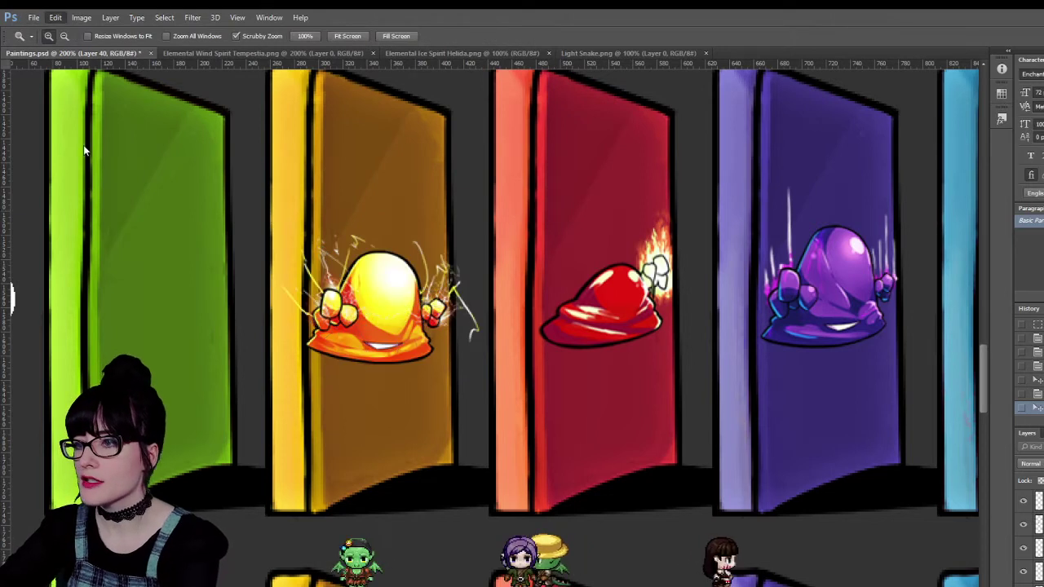
Transform the yellow thunder slime slightly to fit the perspective of row D's yellow painting.
key(ctrl+t)
drag(263, 237, 339, 181)
key(Return)
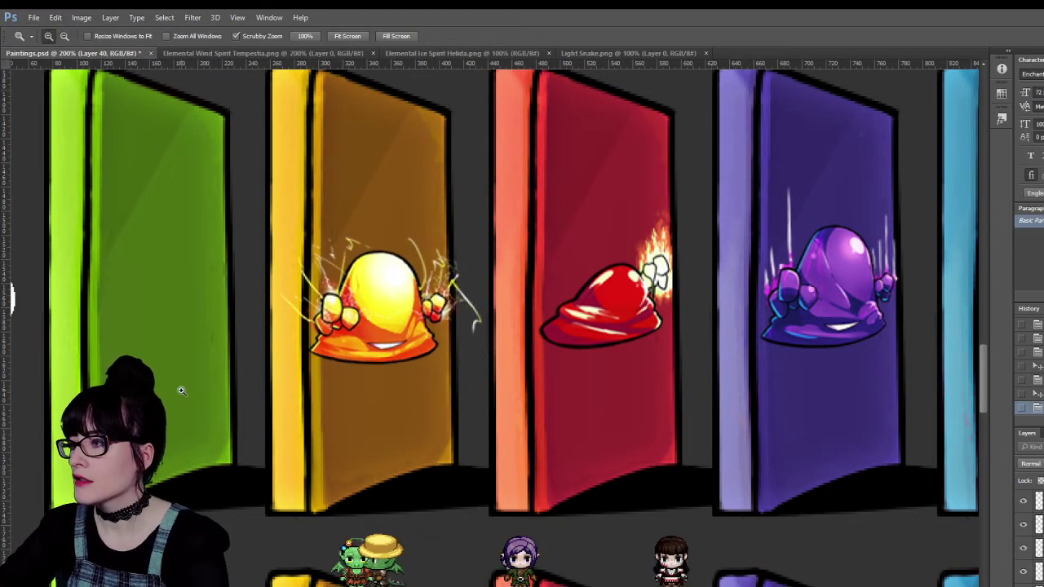
alt+click(714, 303)
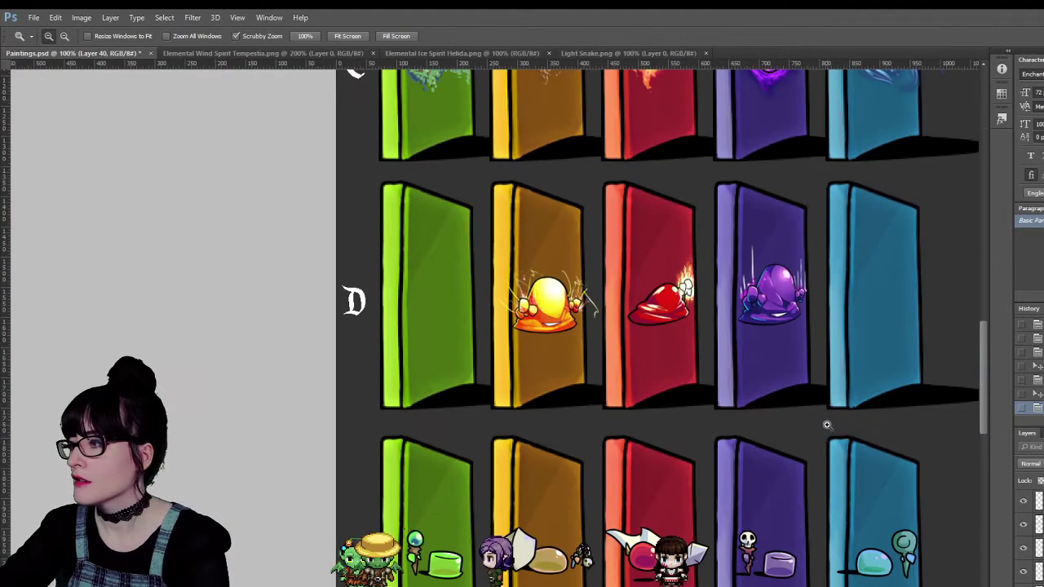
Copy the spiked slime from Eldritch Ice Slimes.png to below the existing slime on row D's purple painting.
scroll(820, 427, right, 4)
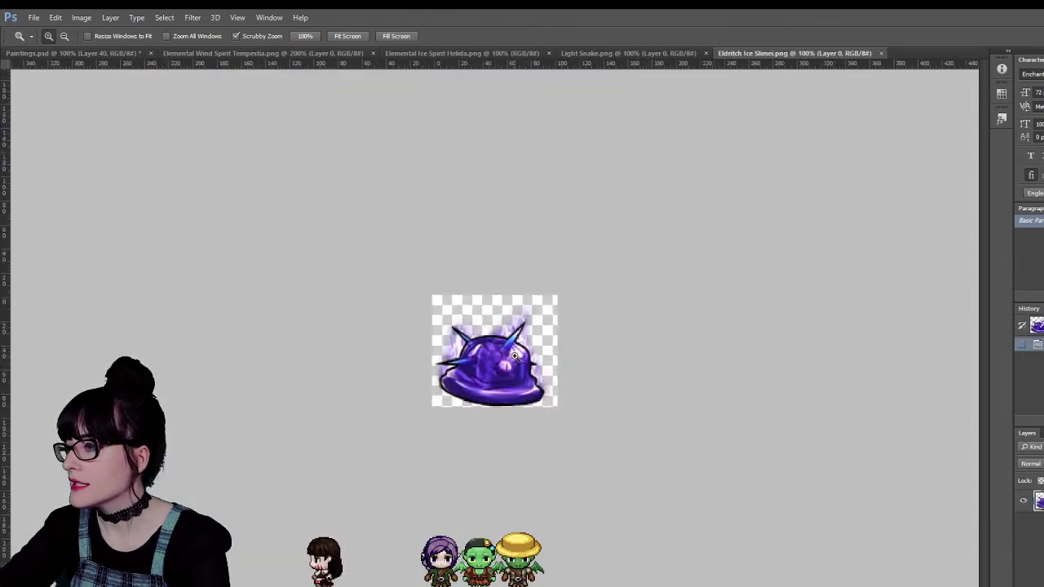
drag(514, 356, 637, 417)
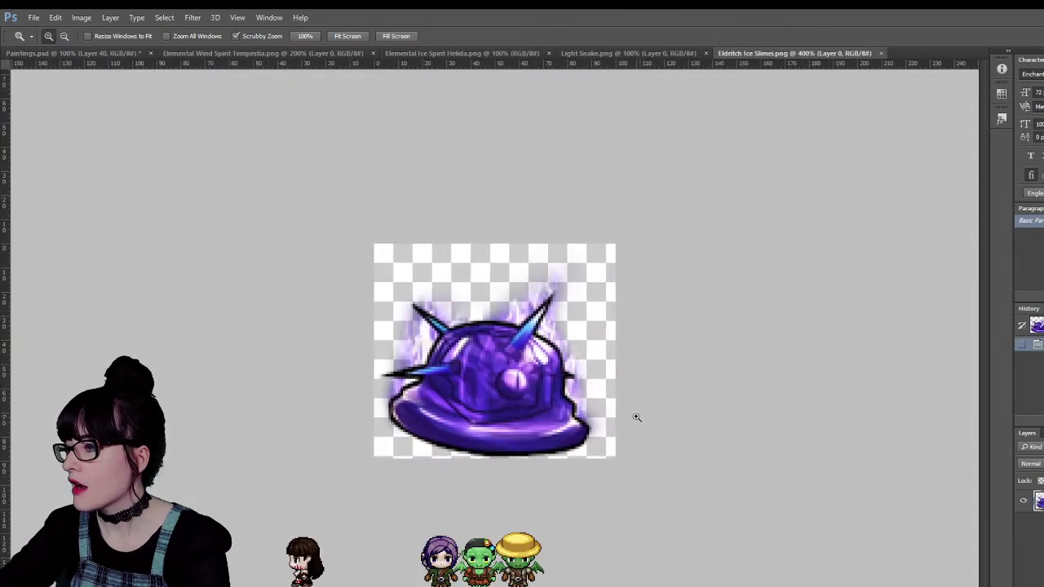
click(76, 54)
key(v)
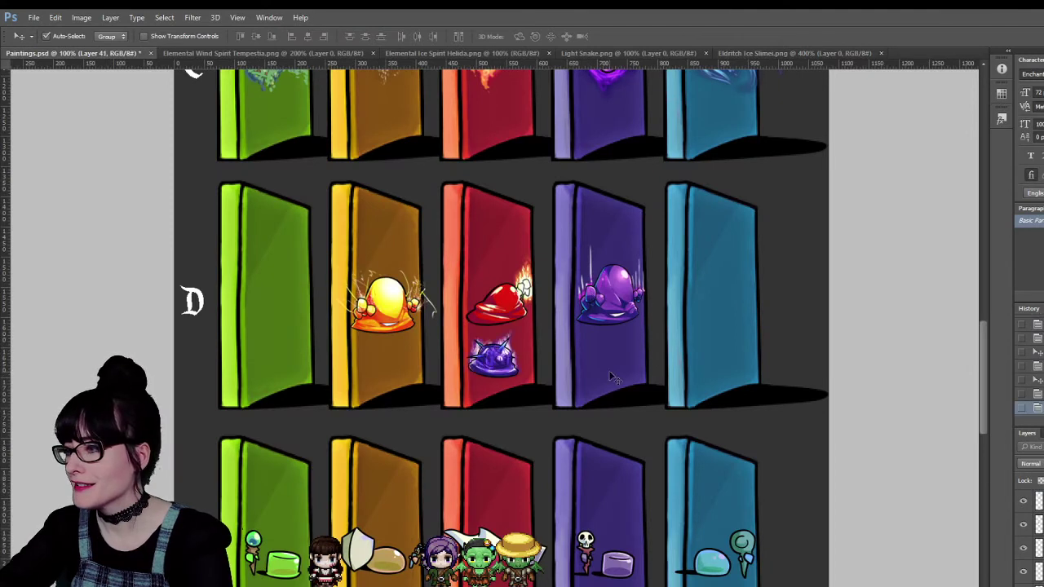
drag(505, 376, 607, 367)
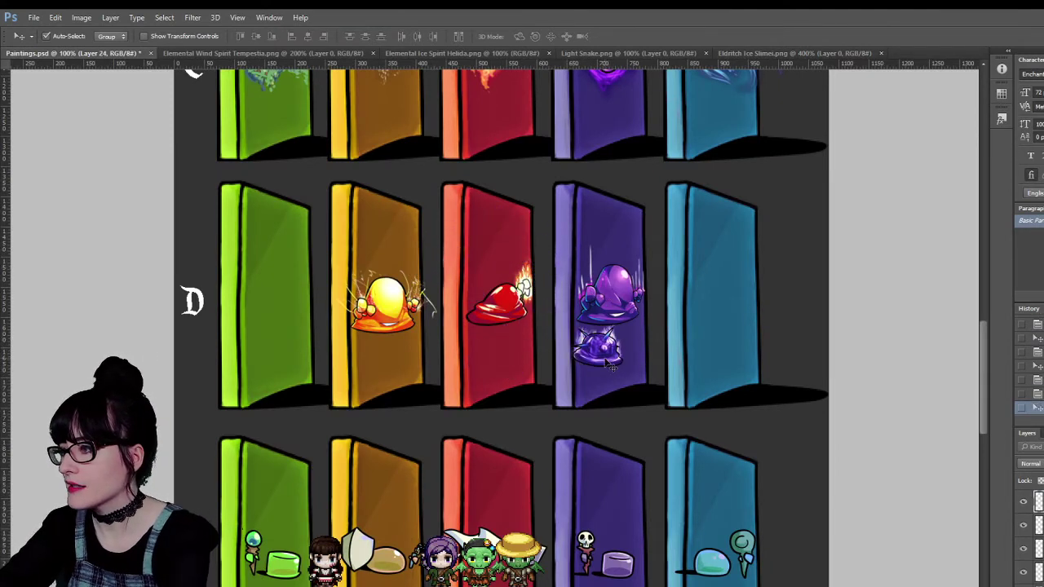
Delete the old purple slime in row D and move the spiked eldritch slime into its place.
click(614, 306)
key(Delete)
drag(606, 362, 611, 315)
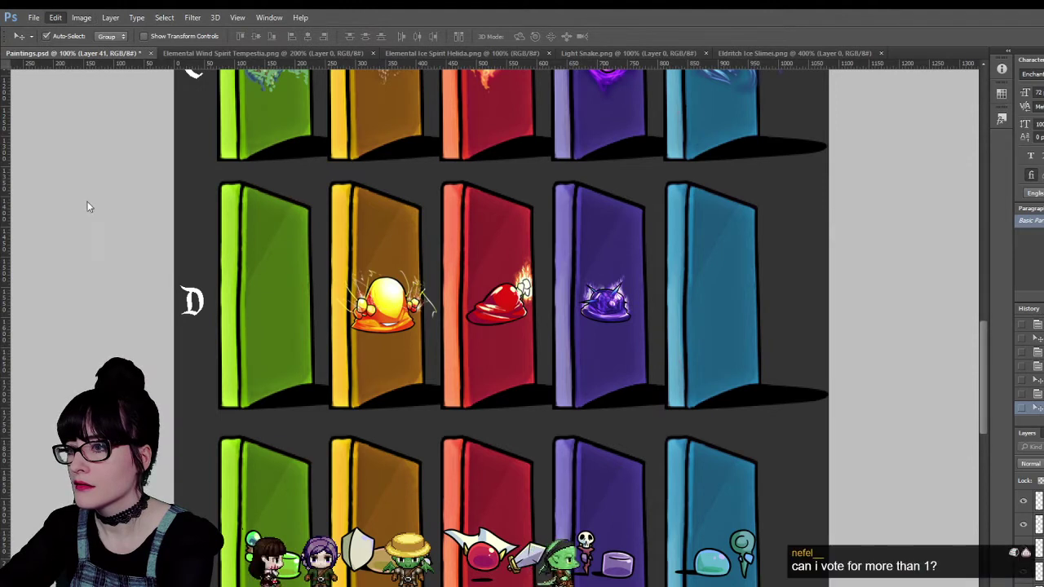
Scale the spiked purple slime proportionally to 130%, rotate it about -1.3°, and centre it on row D's purple painting.
key(ctrl+t)
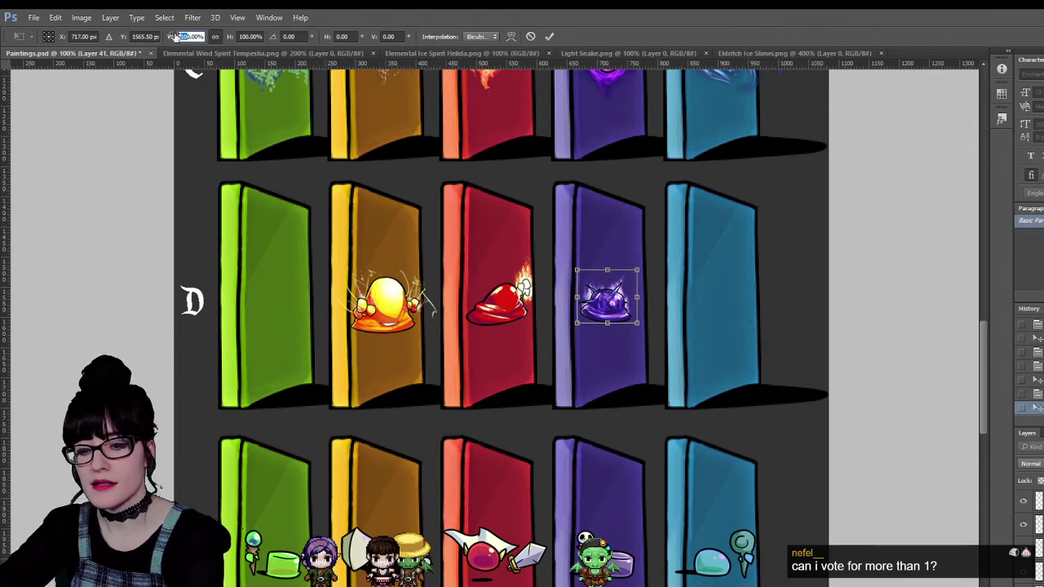
text(120)
key(Return)
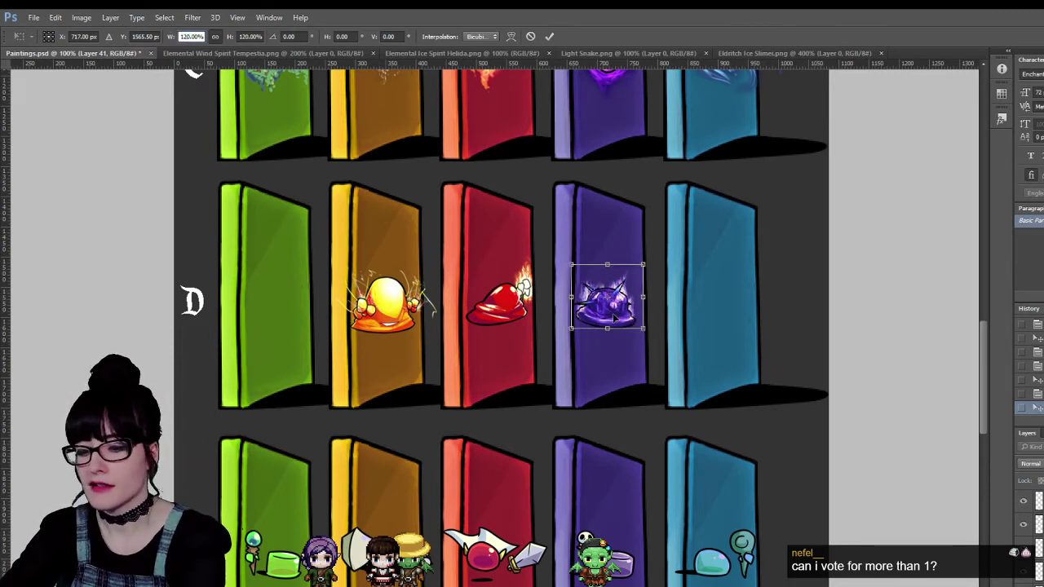
text(130)
key(Return)
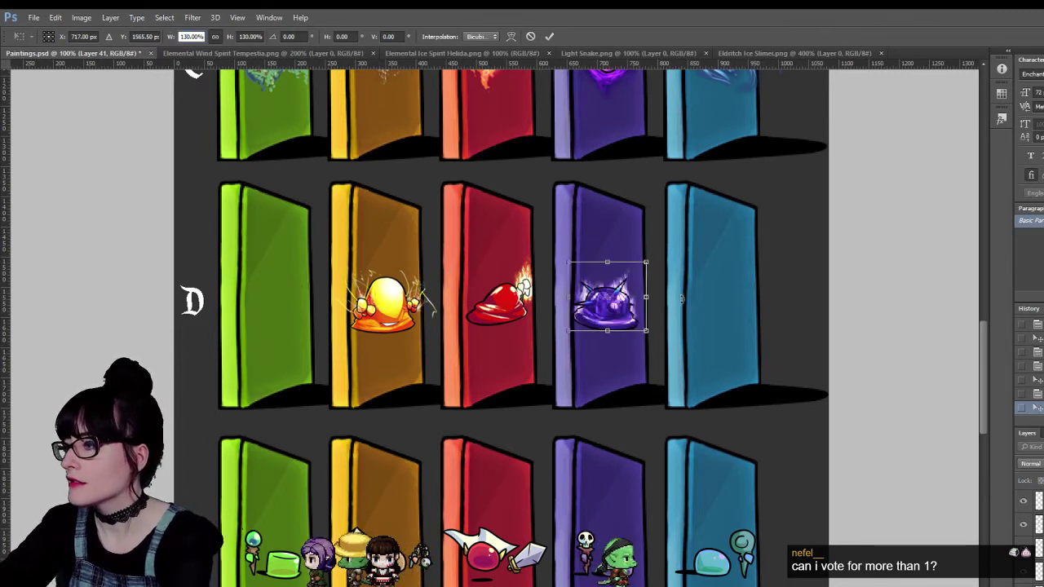
drag(680, 299, 680, 291)
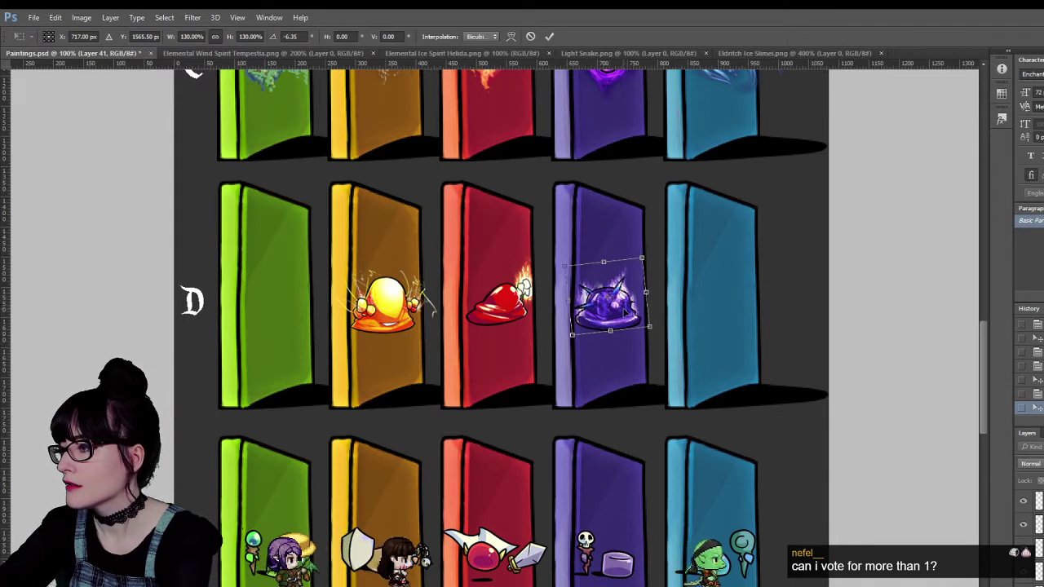
drag(624, 313, 627, 312)
drag(692, 291, 692, 298)
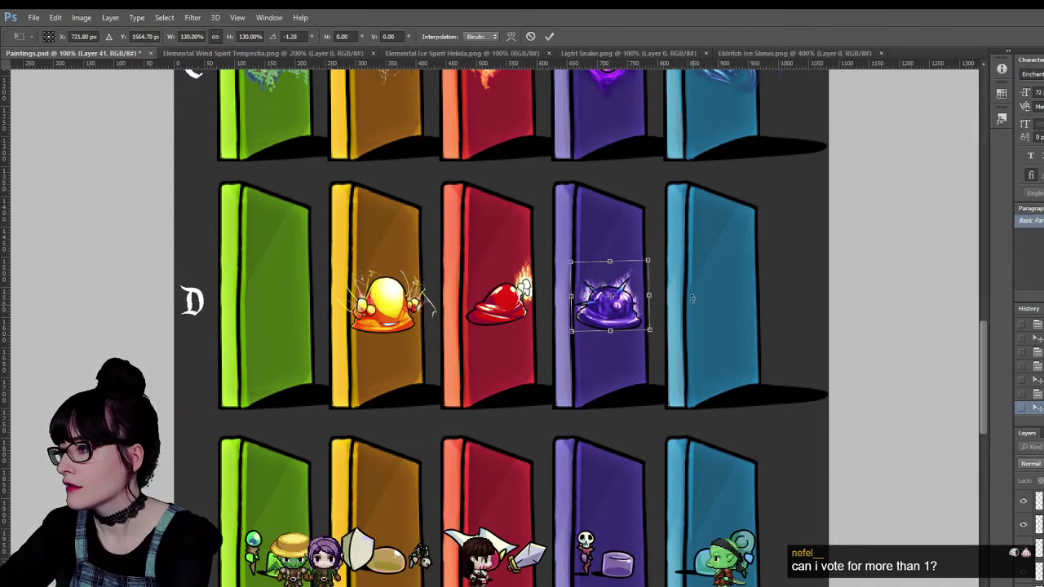
key(Return)
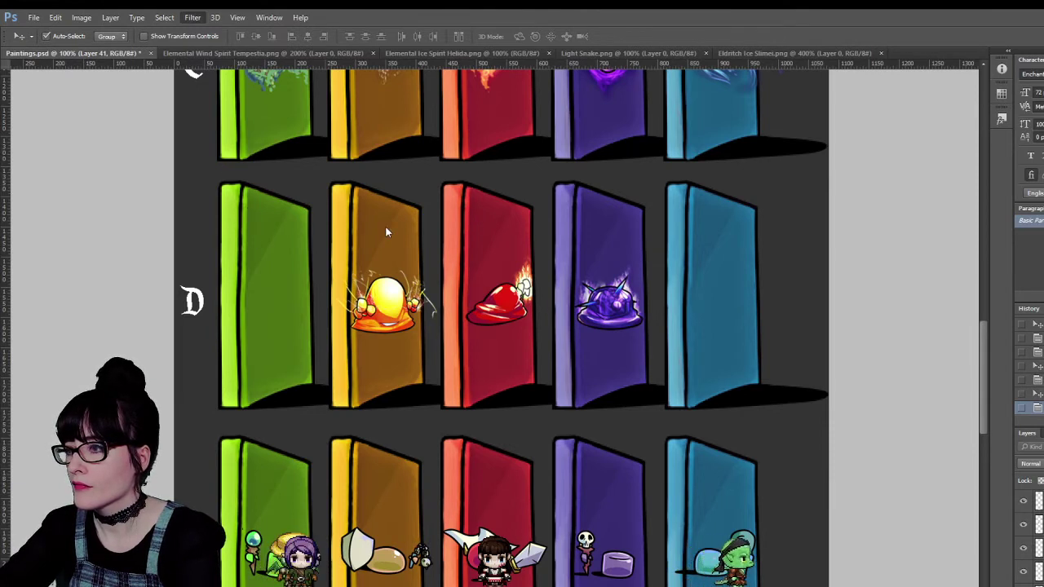
Review the sprites across rows B to D and the rows below, comparing the slimes with the orbs.
scroll(589, 344, down, 6)
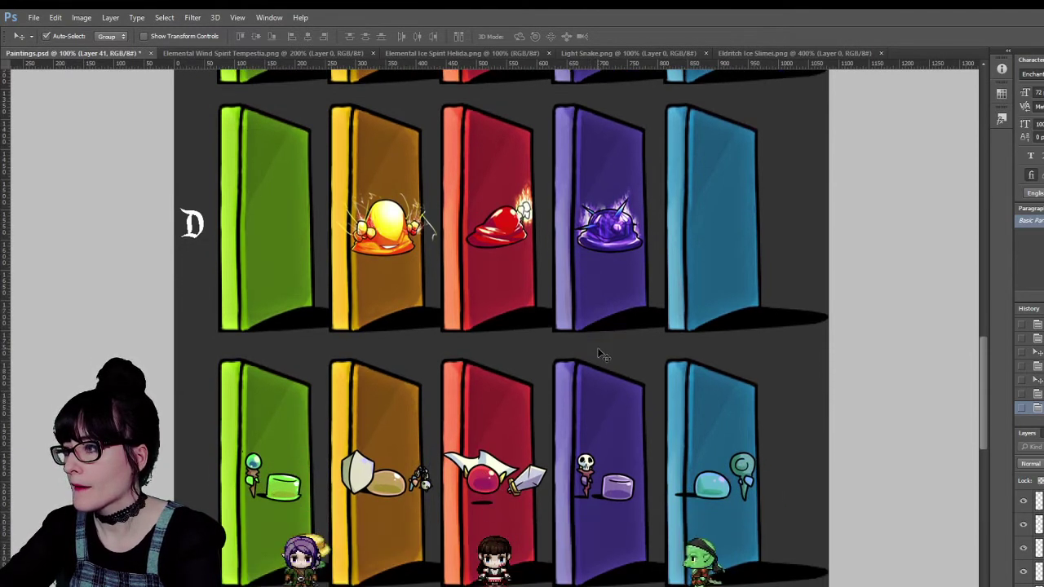
scroll(591, 392, up, 10)
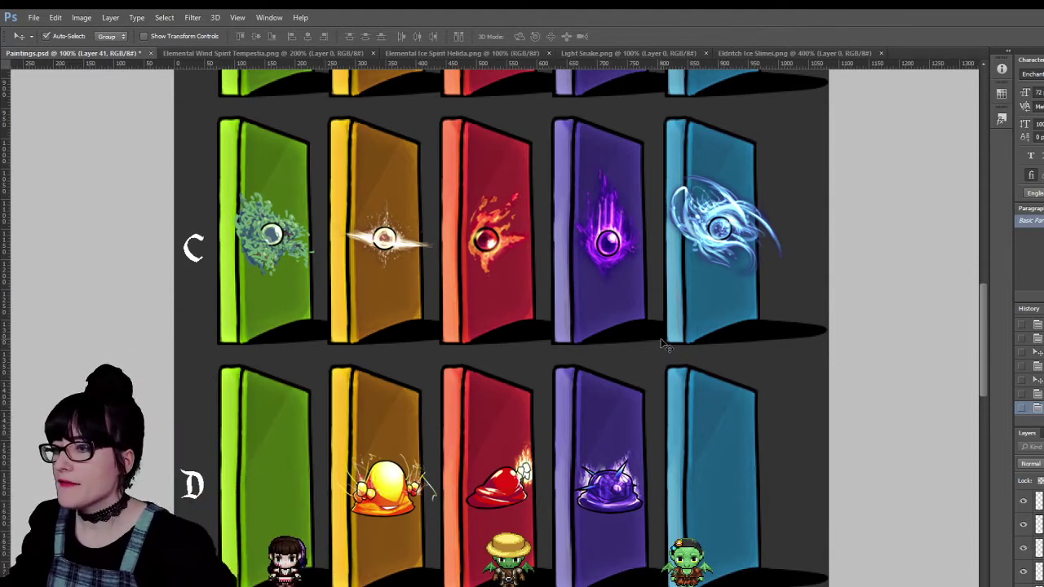
key(z)
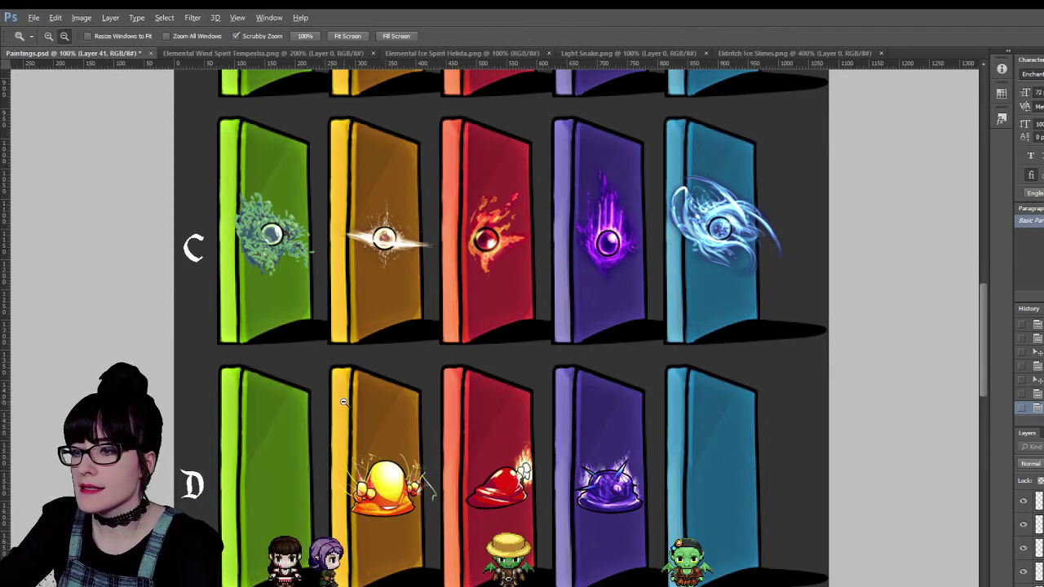
key(ctrl+minus)
key(ctrl+minus)
scroll(439, 349, up, 2)
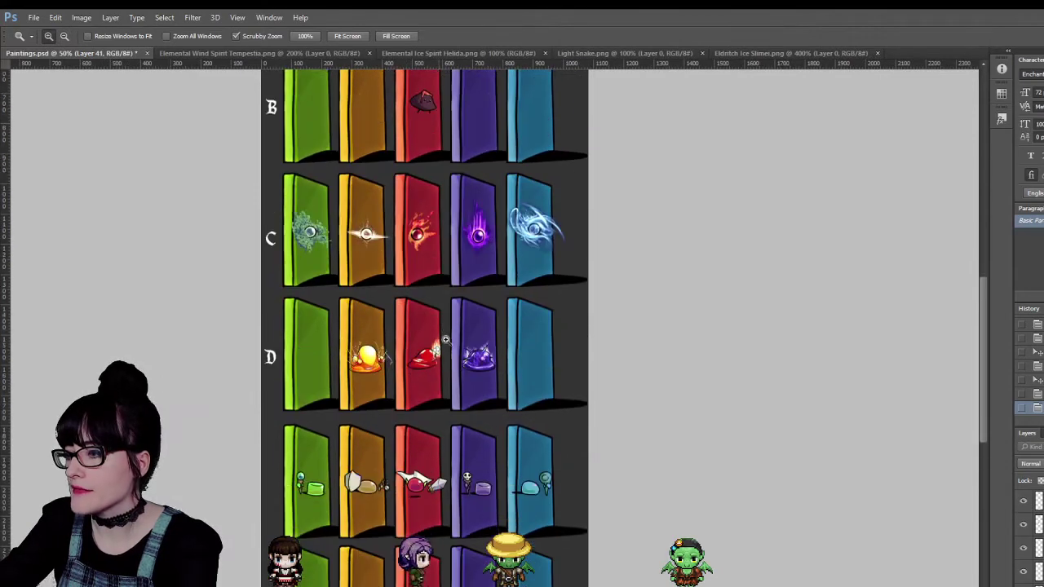
scroll(439, 348, down, 2)
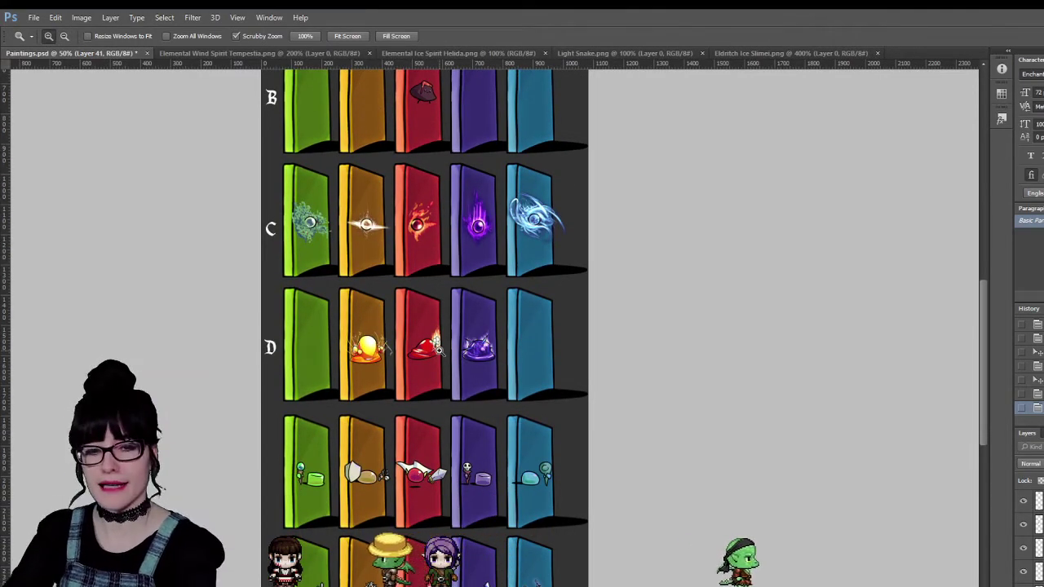
drag(438, 349, 599, 324)
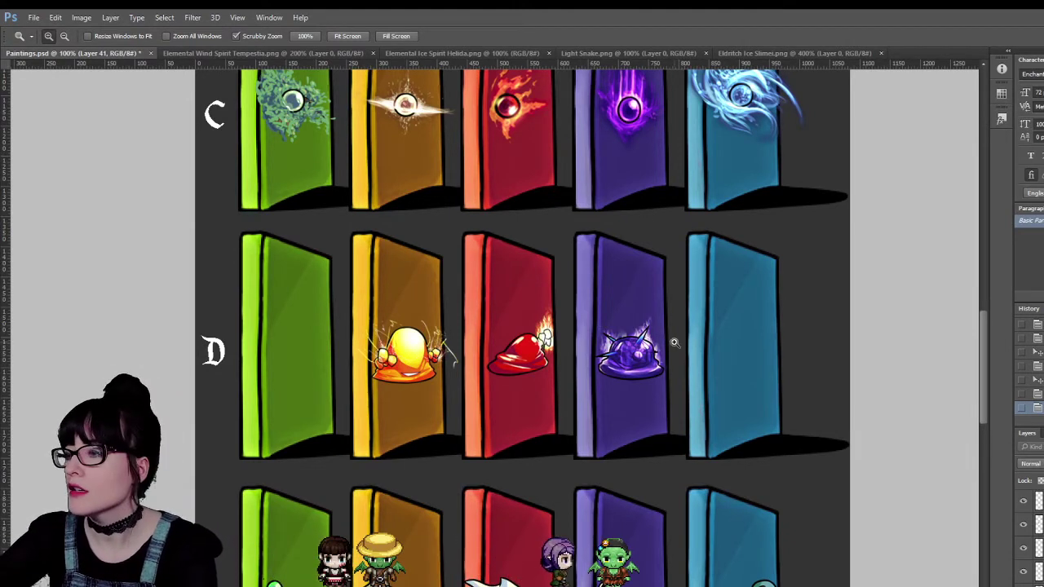
Close Eldritch Ice Slimes.png, then copy the water slime from Slime Waters.png onto row D's blue painting.
click(759, 55)
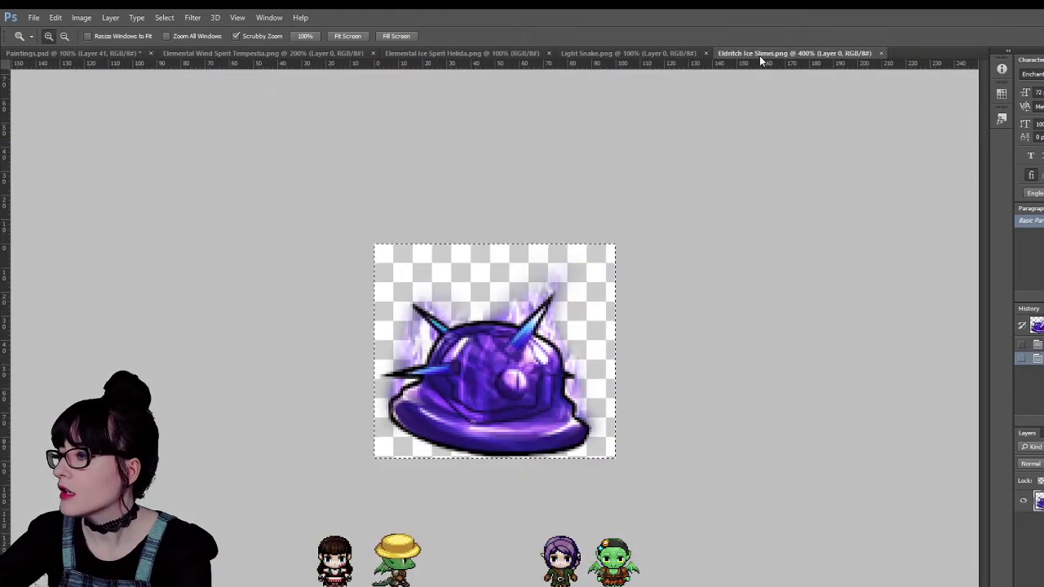
click(881, 53)
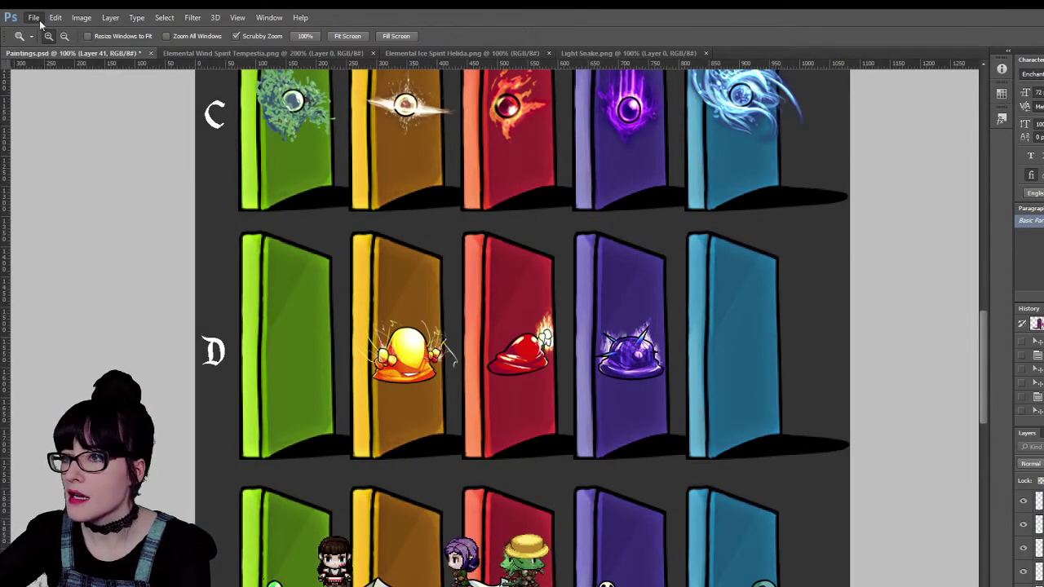
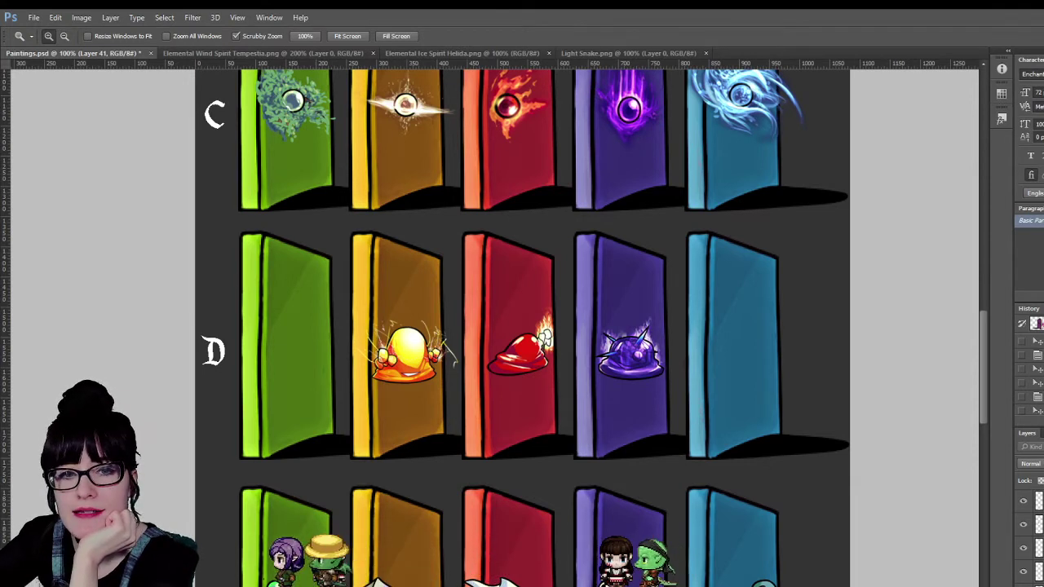
double_click(558, 173)
key(ctrl+a)
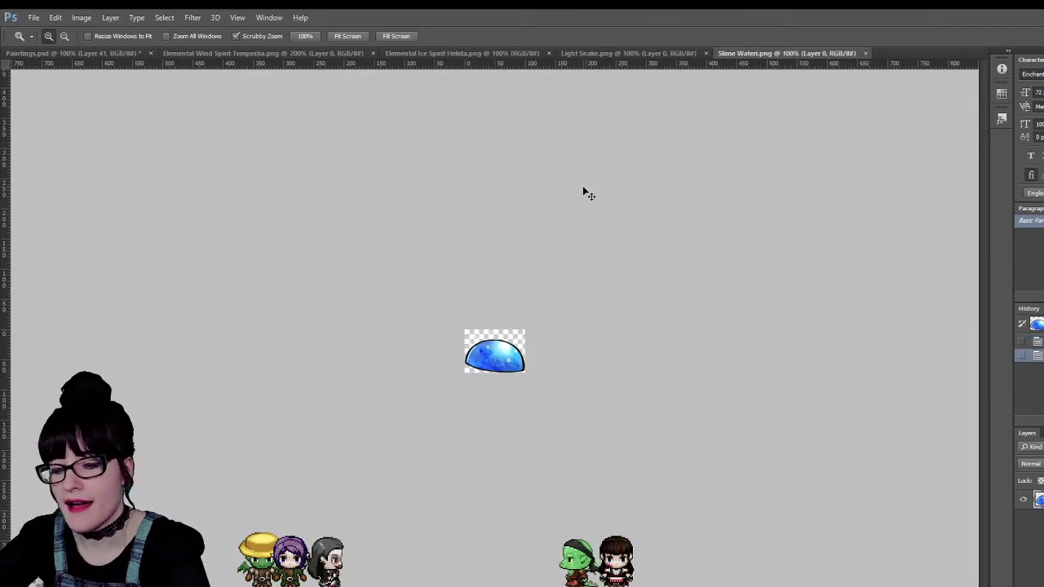
click(864, 53)
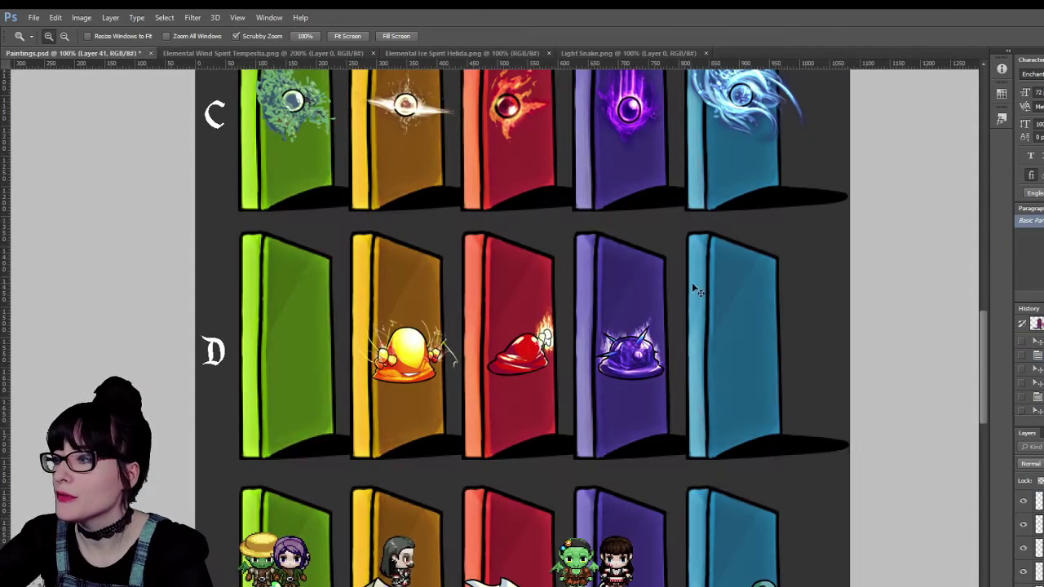
key(ctrl+v)
key(v)
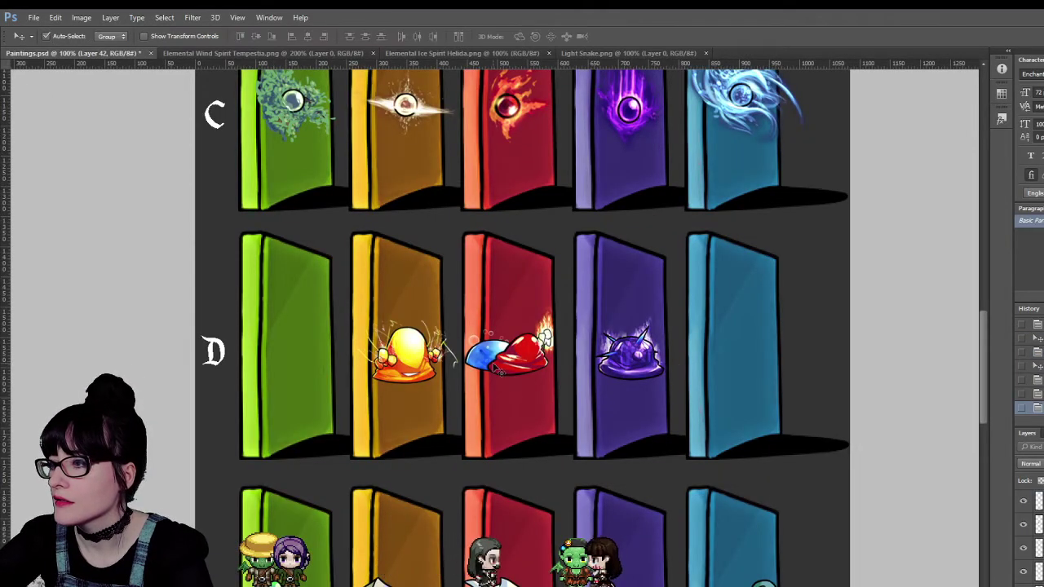
drag(487, 357, 738, 349)
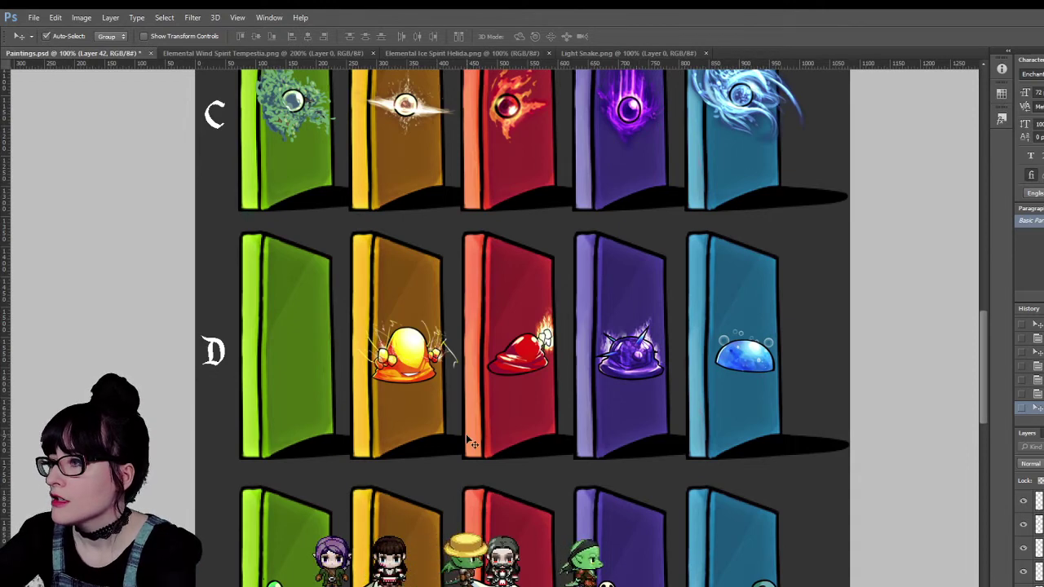
Review rows A to D together, comparing the slimes with the sprites in the rows above.
scroll(467, 416, up, 2)
key(z)
alt+click(447, 469)
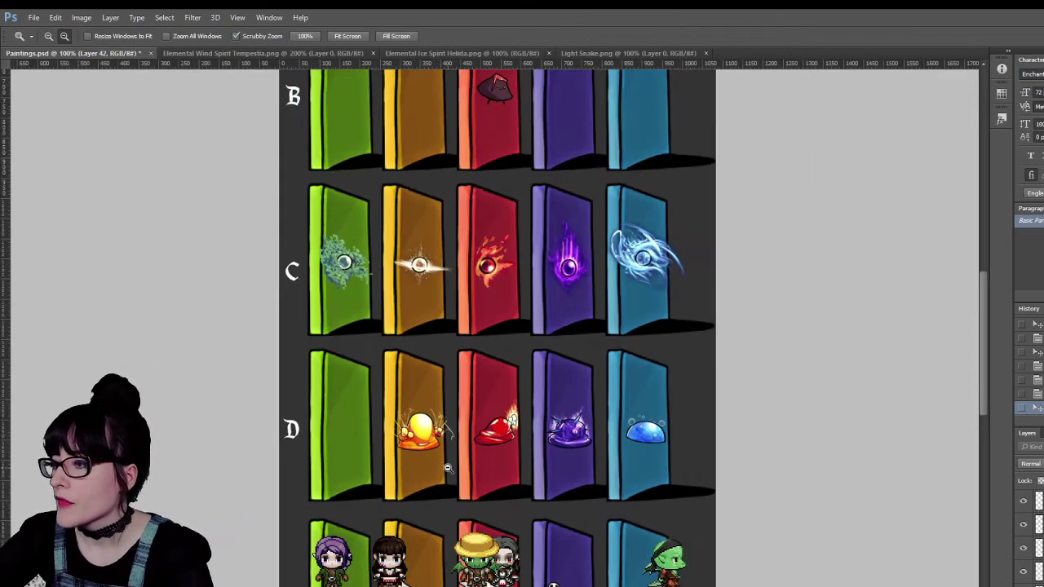
alt+click(449, 469)
scroll(469, 463, down, 4)
scroll(518, 232, up, 5)
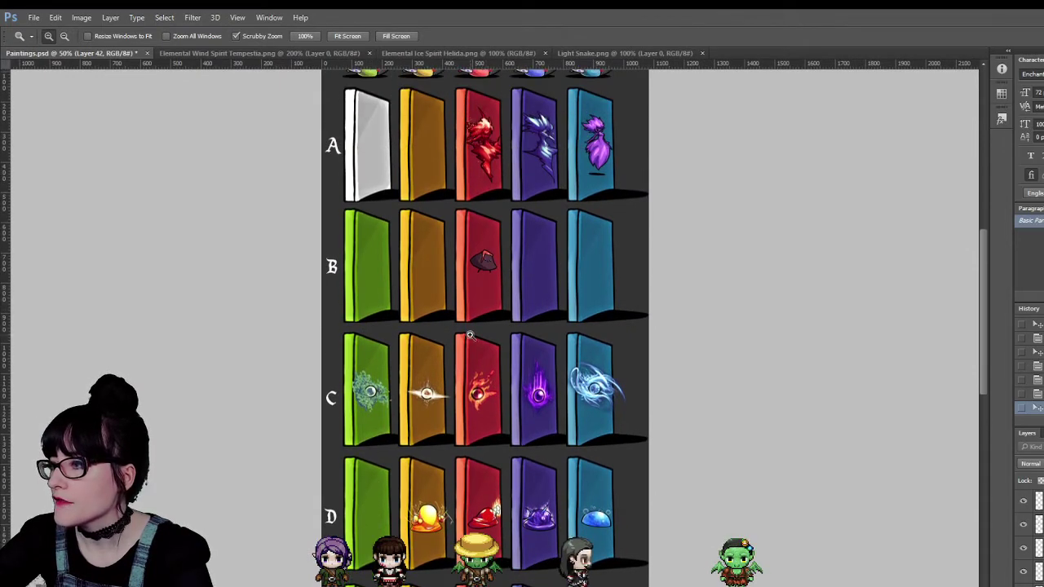
scroll(433, 411, down, 6)
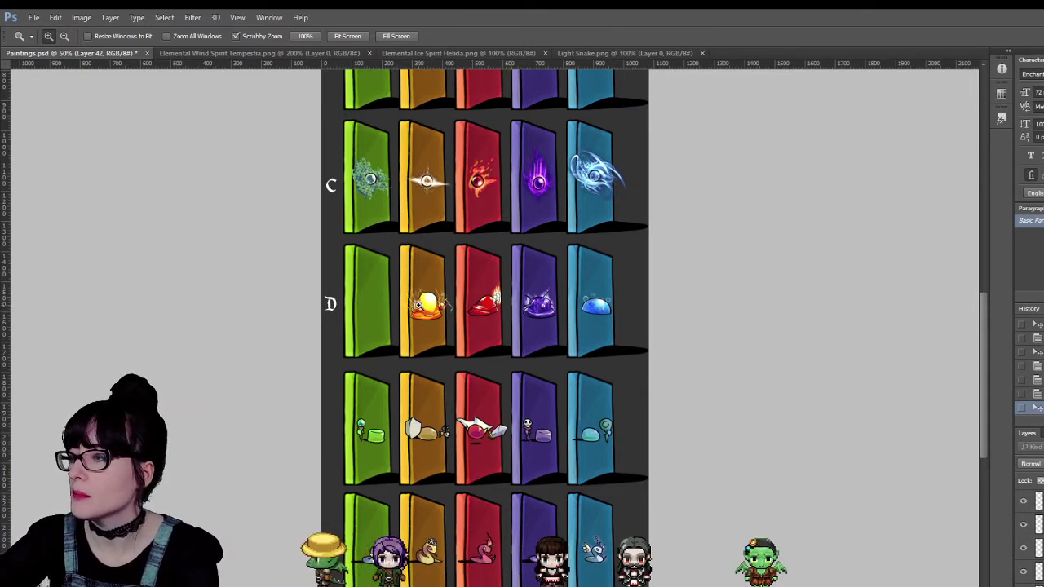
Examine the paintings from the painter berries at the top down to the armed slimes below row D.
click(416, 305)
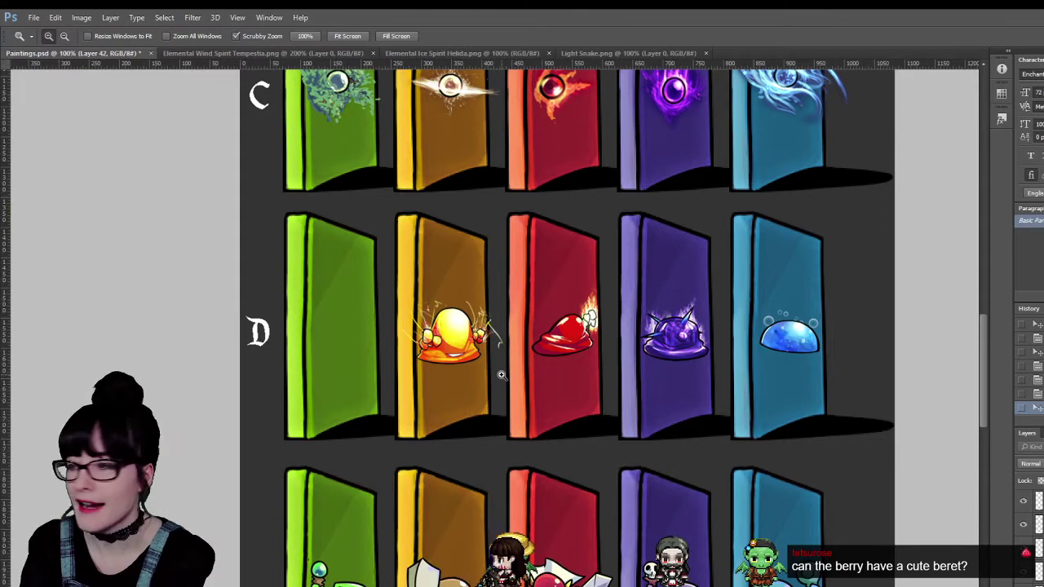
scroll(880, 331, up, 3)
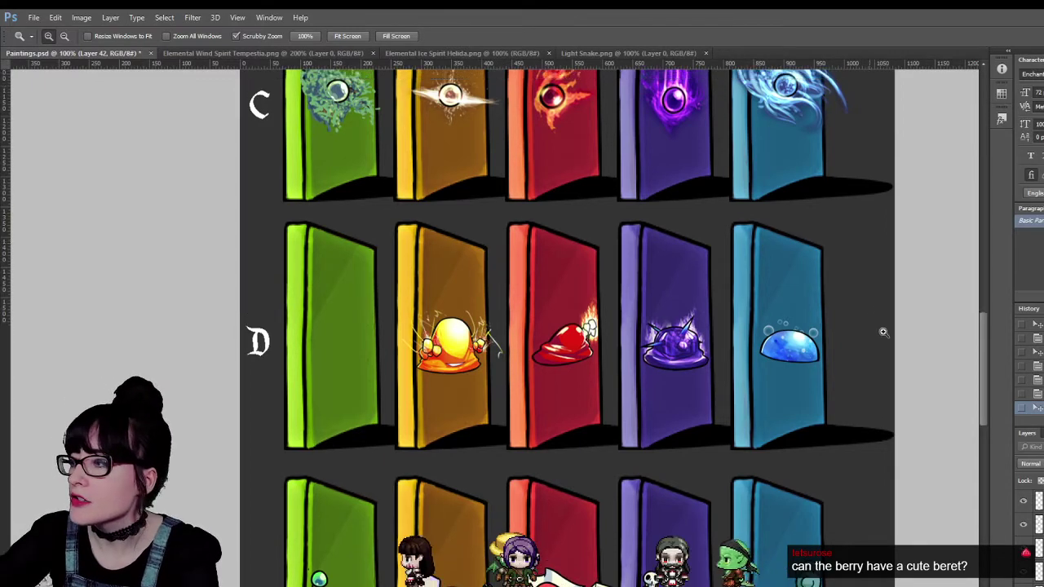
drag(984, 362, 1007, 156)
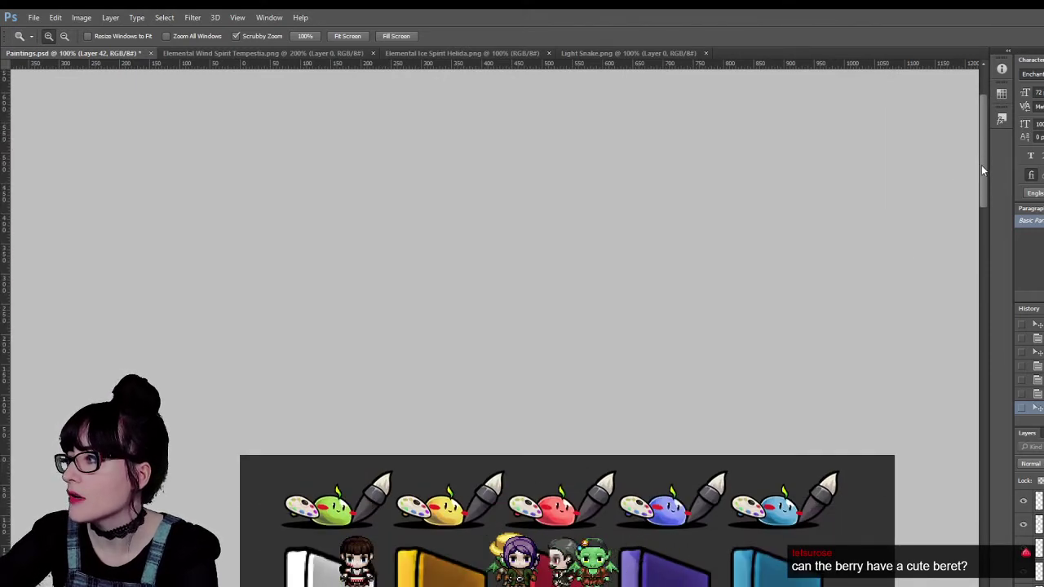
drag(981, 165, 990, 245)
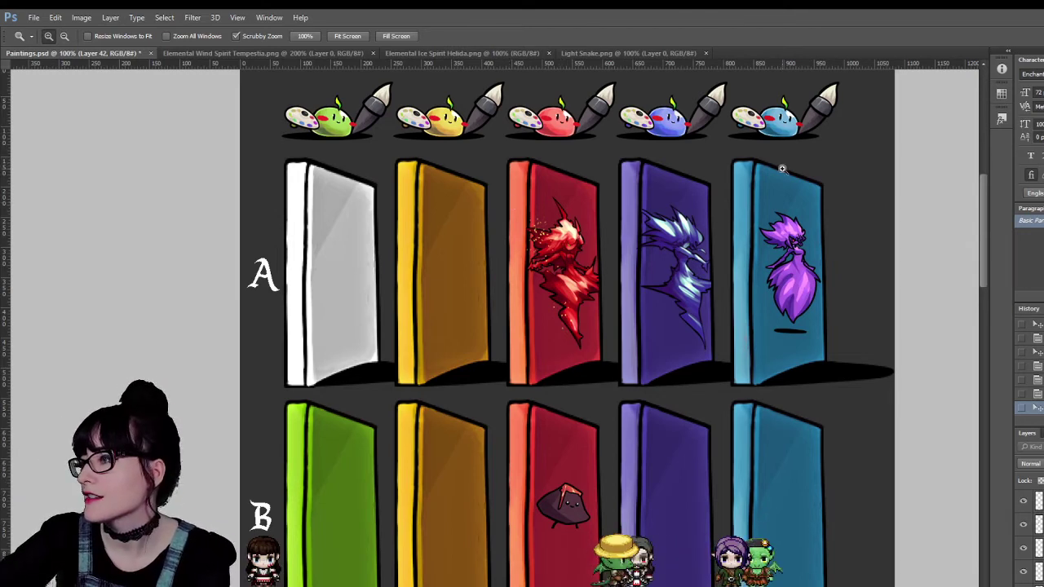
scroll(613, 303, down, 10)
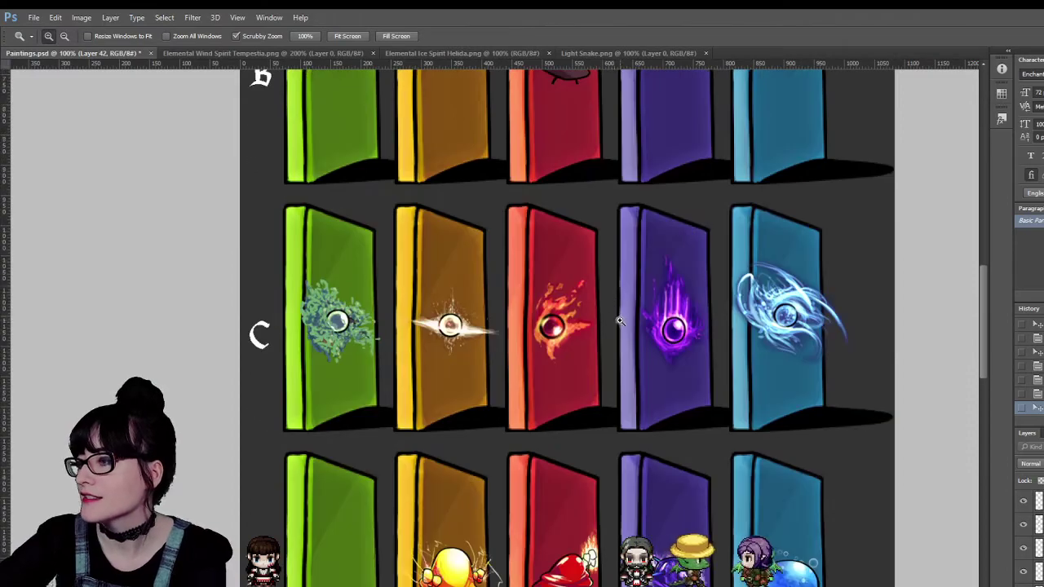
scroll(619, 321, down, 2)
scroll(982, 295, down, 5)
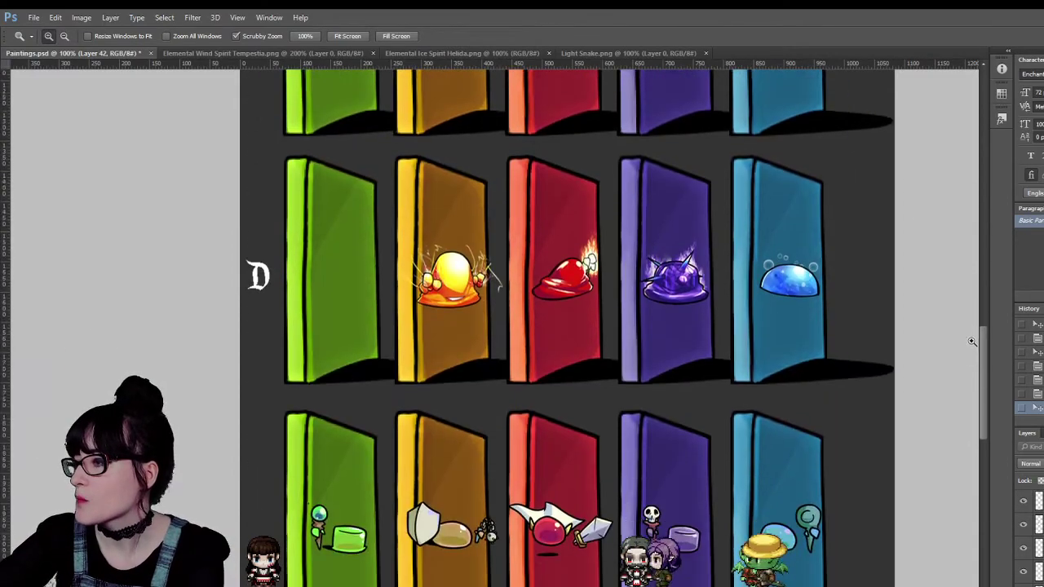
scroll(970, 347, down, 2)
scroll(954, 358, up, 2)
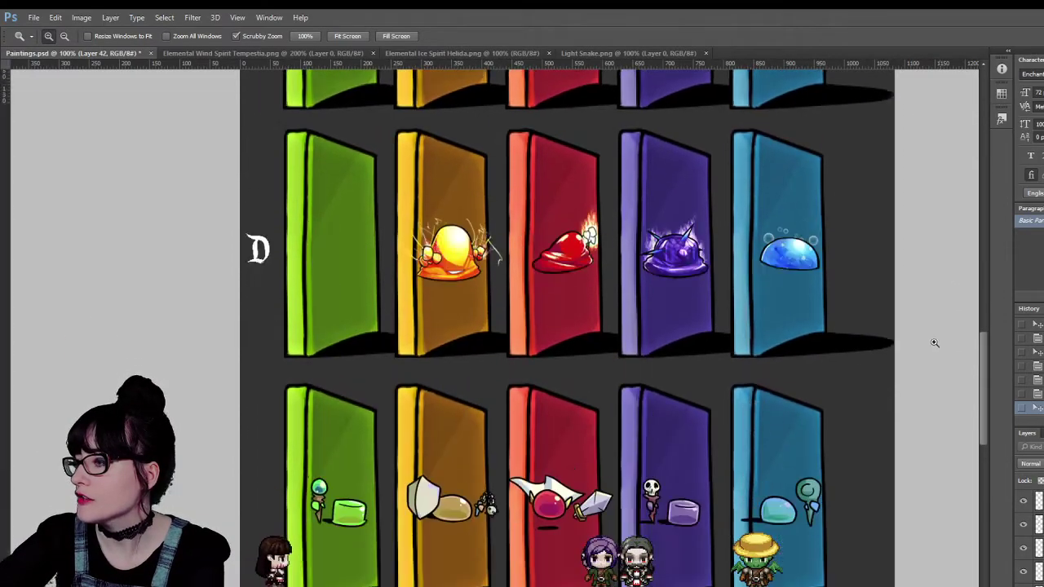
scroll(921, 310, up, 4)
scroll(915, 302, down, 1)
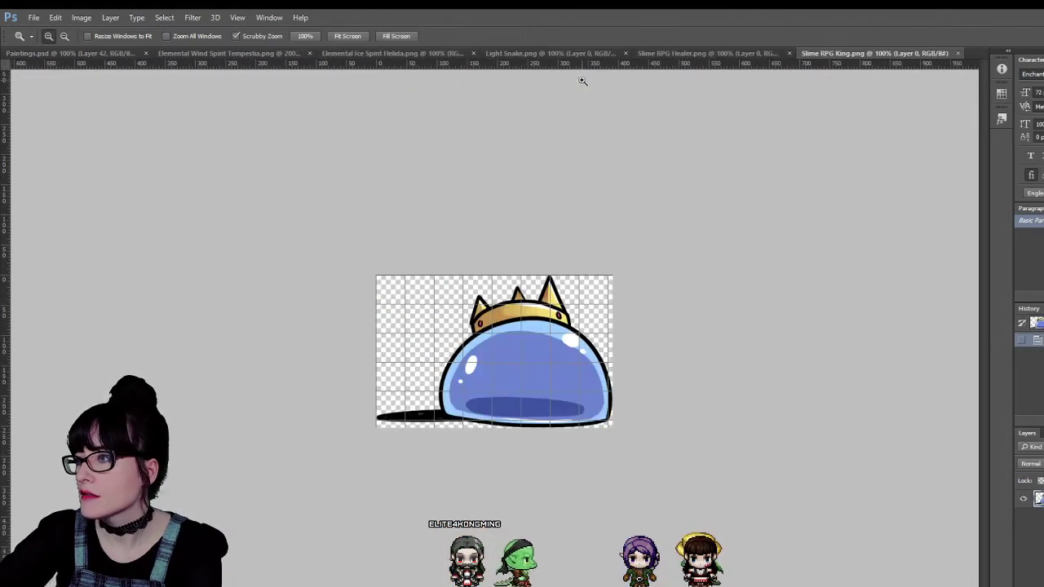
Compare the slimes in the row below D with the crowned slime in Slime RPG King.png.
click(106, 53)
scroll(571, 326, down, 5)
click(530, 570)
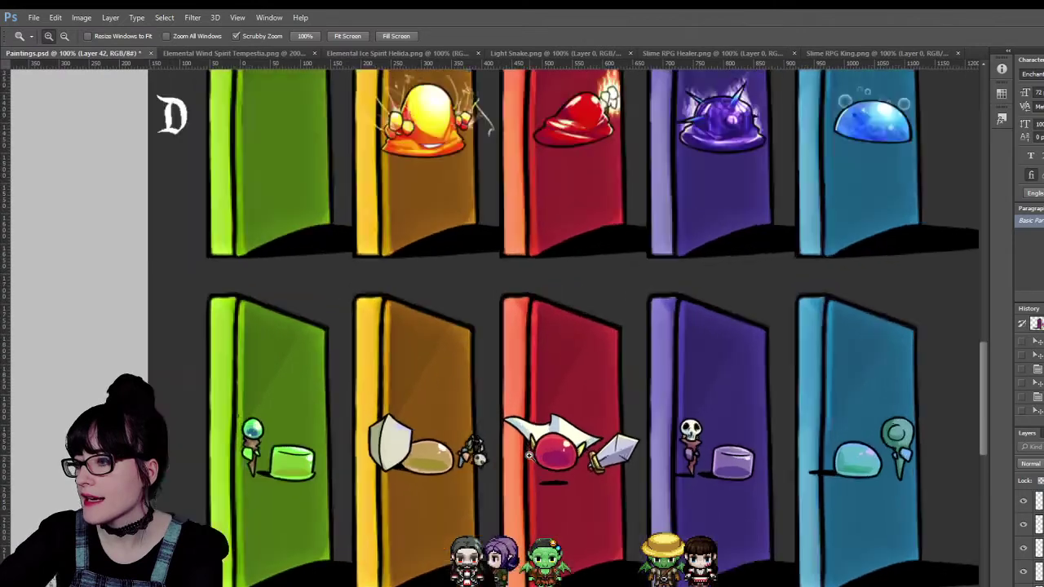
alt+click(646, 519)
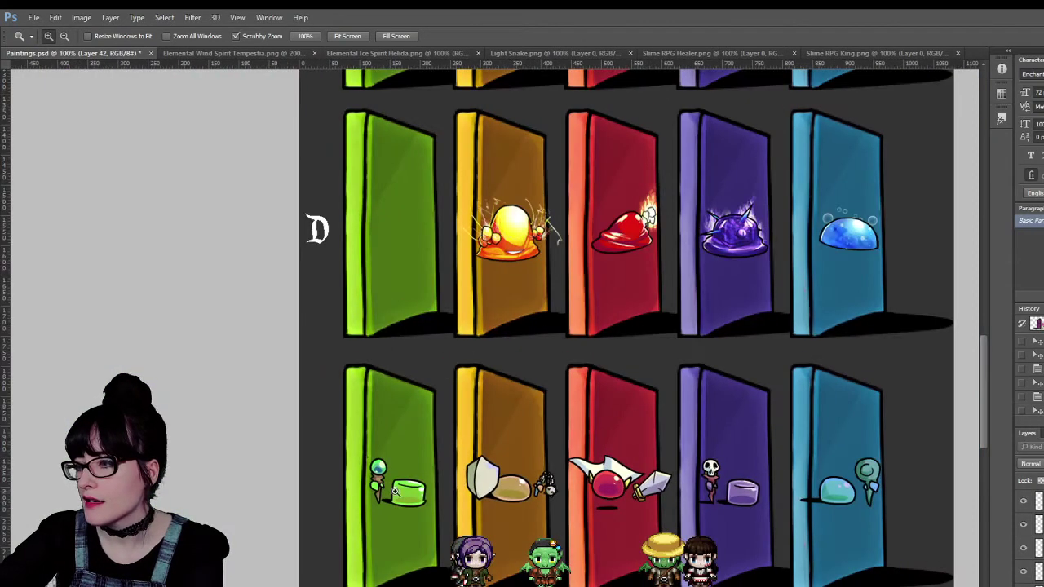
scroll(292, 501, right, 3)
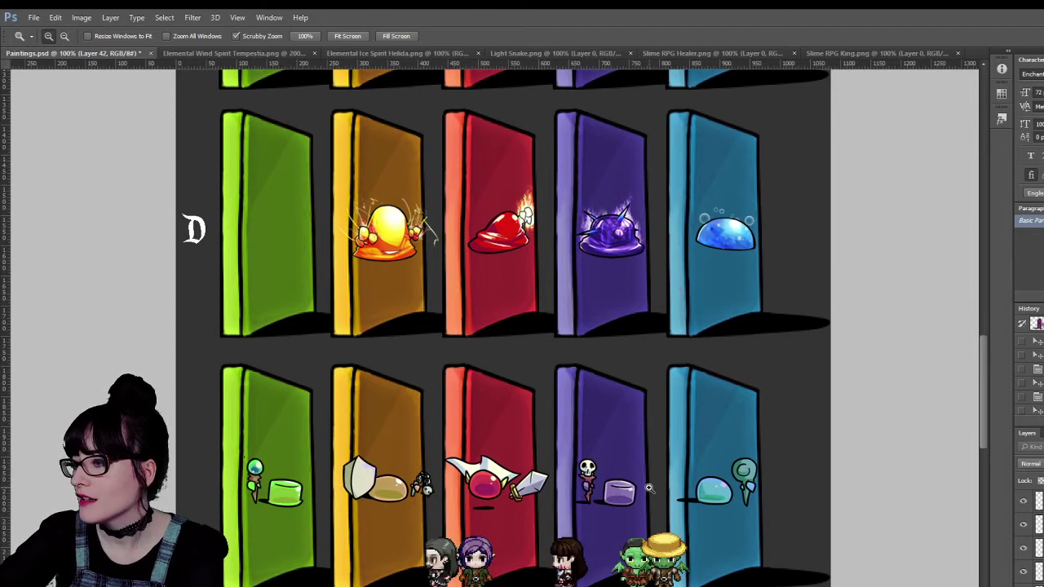
click(880, 53)
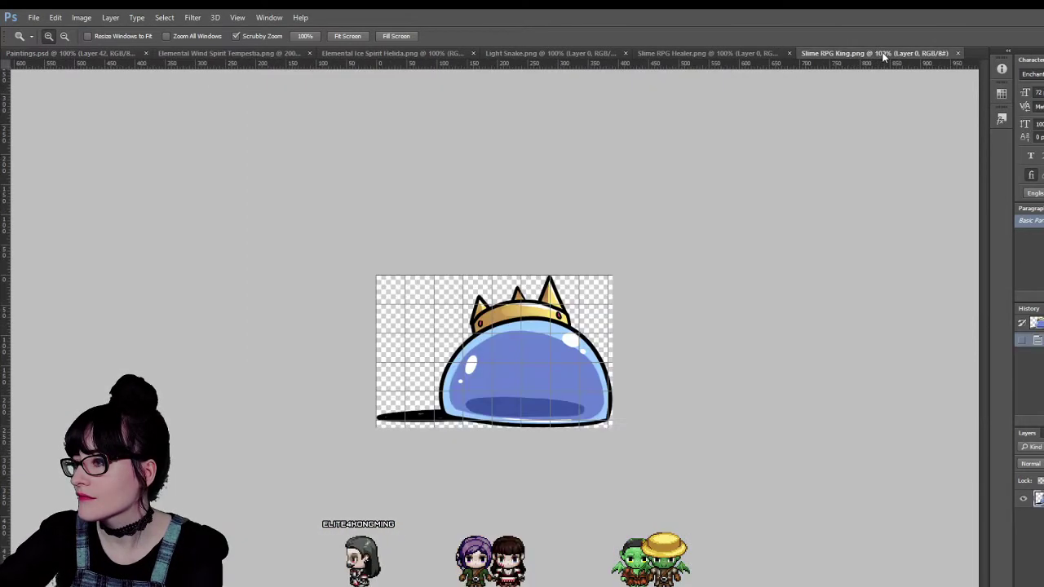
Copy the healer slime from Slime RPG Healer.png to above the existing slime on the blue painting below row D.
click(756, 49)
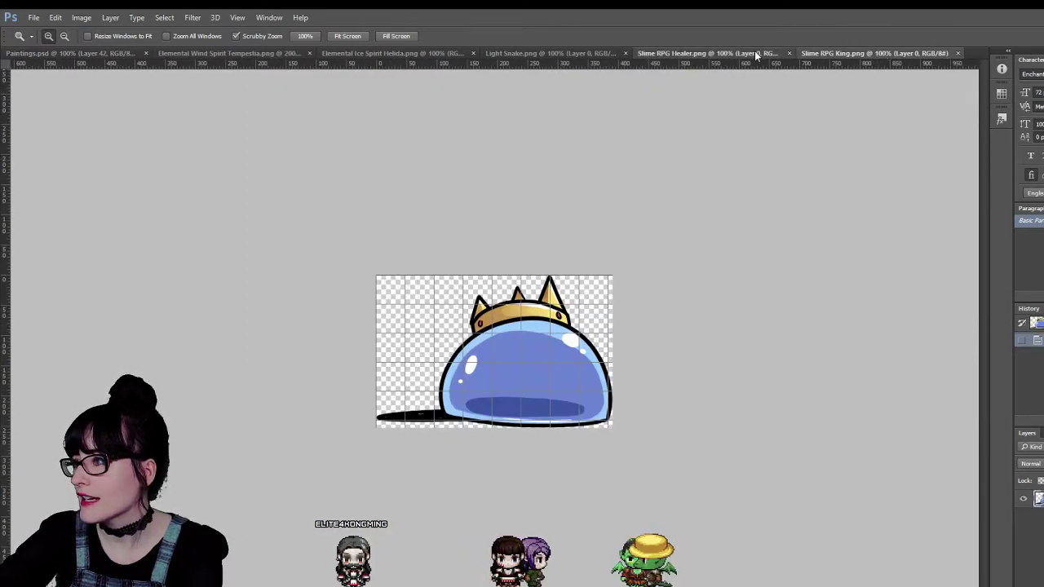
click(508, 347)
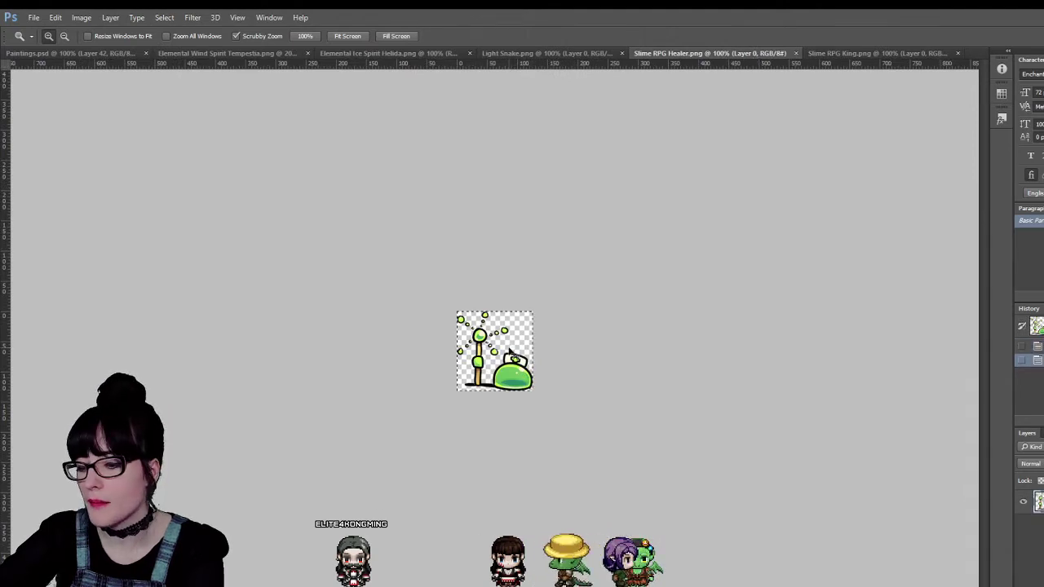
click(65, 53)
key(v)
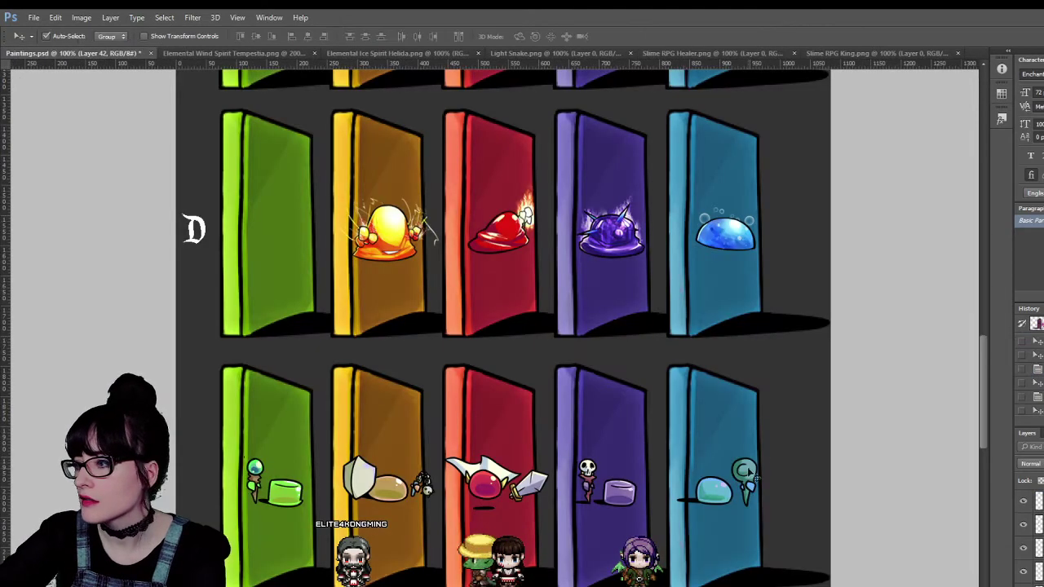
key(ctrl+v)
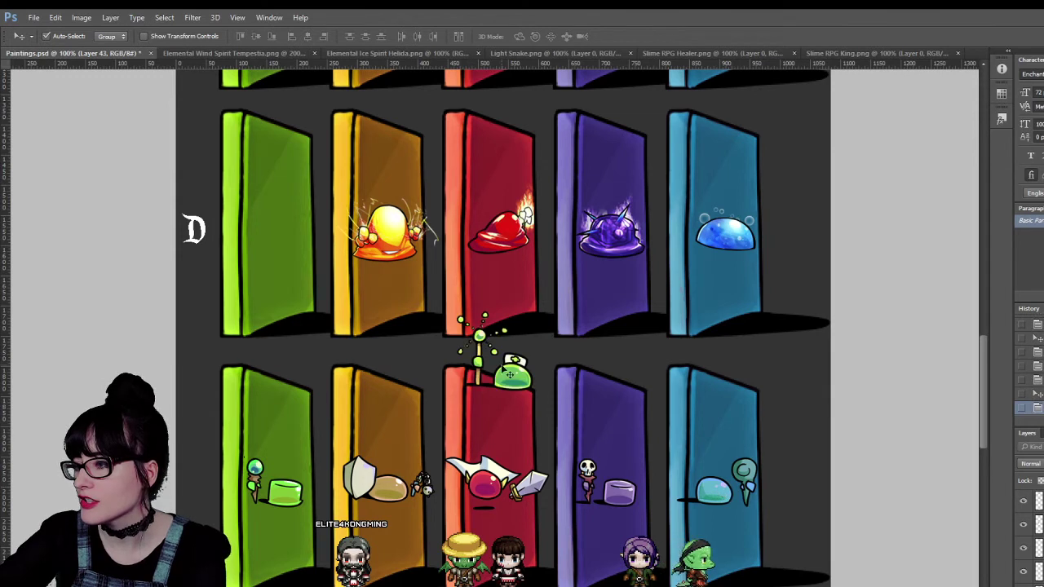
drag(555, 415, 496, 454)
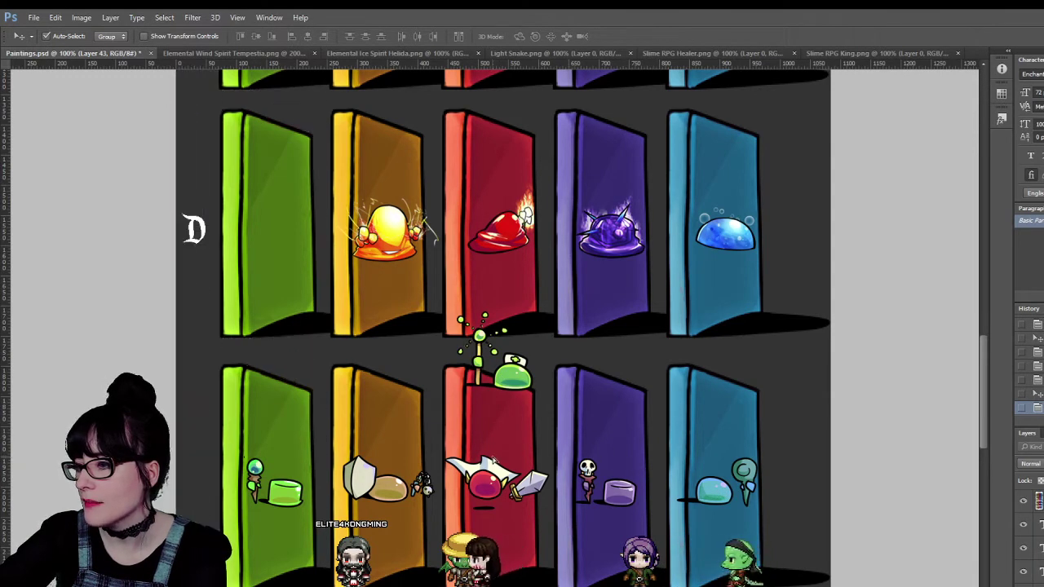
mouse_move(510, 371)
mouse_down()
mouse_move(550, 377)
mouse_move(749, 481)
mouse_move(742, 436)
mouse_up()
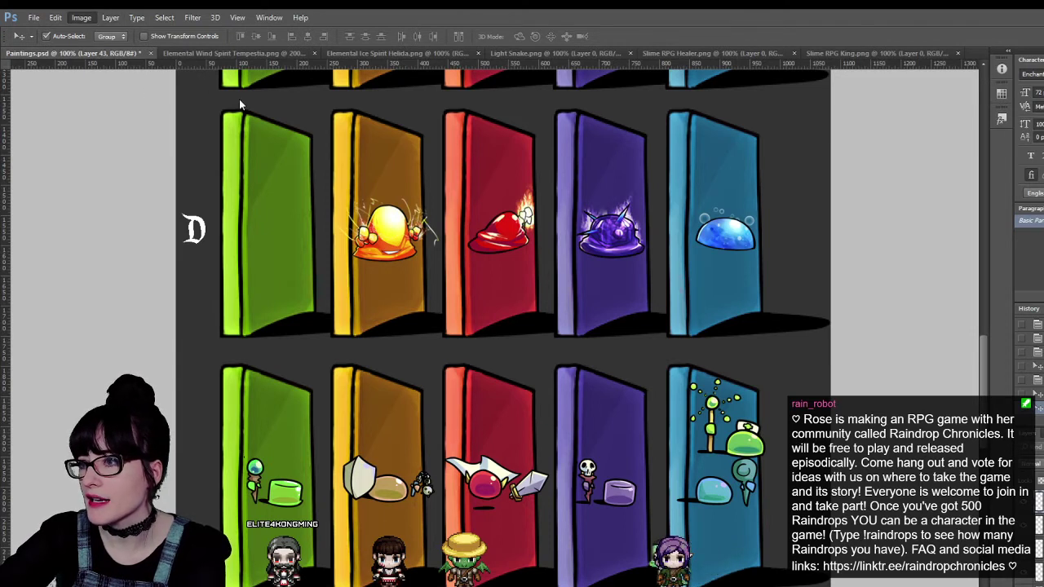
Recolour the healer slime to turquoise and position it above the existing slime on the blue painting below row D.
key(i)
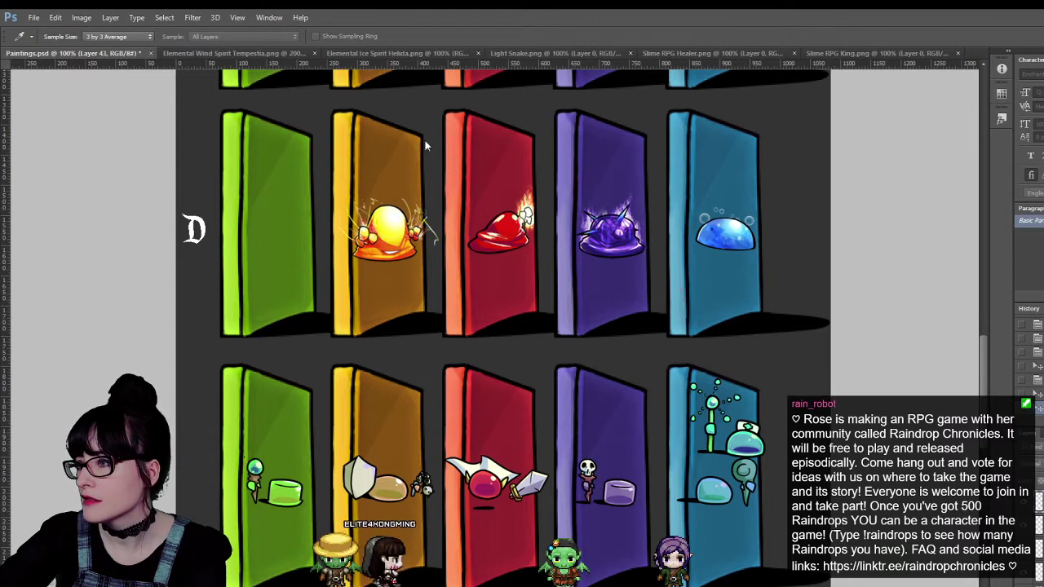
key(v)
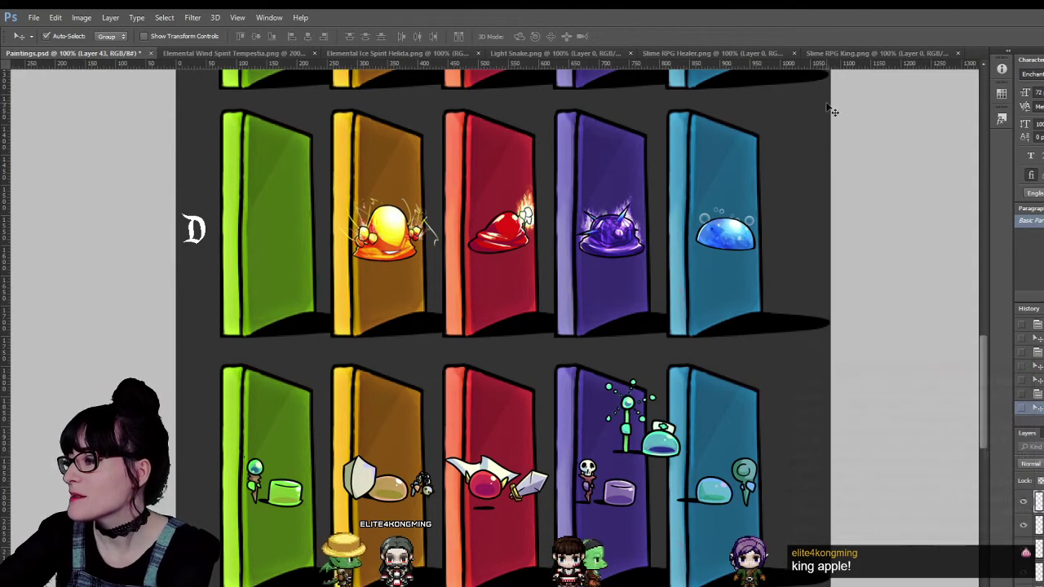
drag(690, 405, 736, 434)
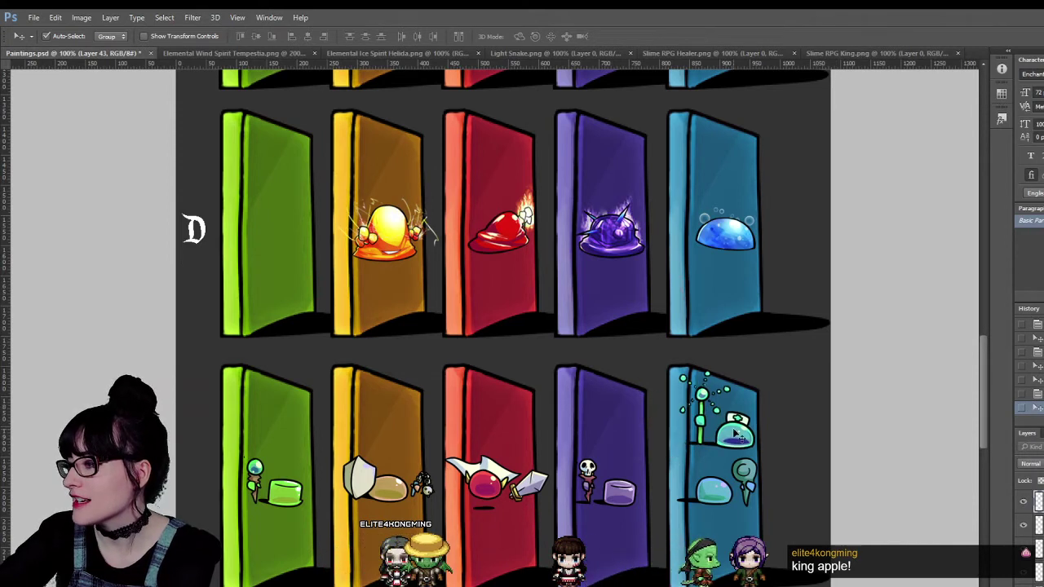
Copy the crowned slime from Slime RPG King.png to the green painting below row D and bring its layer to the front.
click(857, 55)
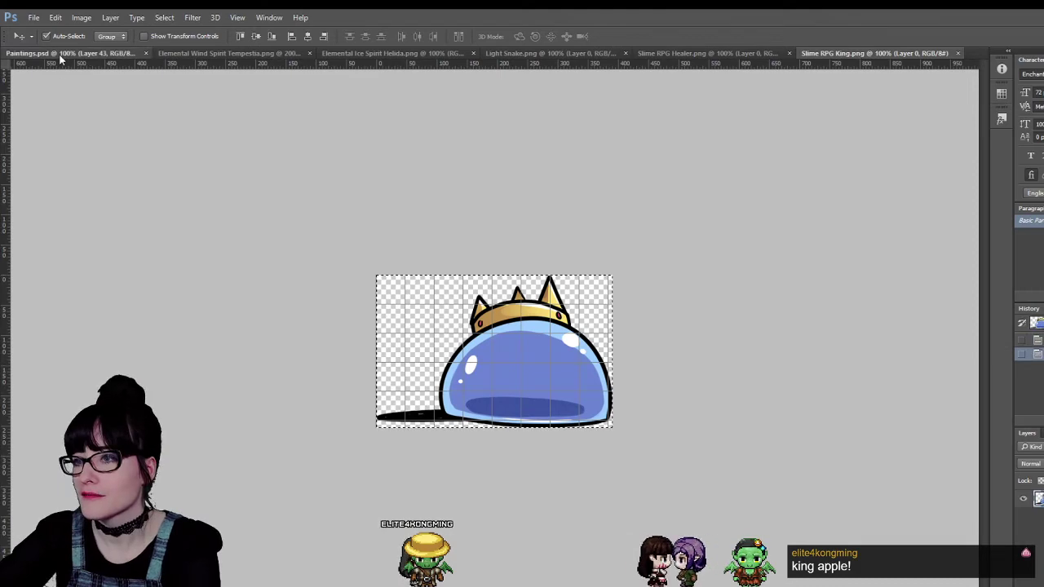
click(65, 54)
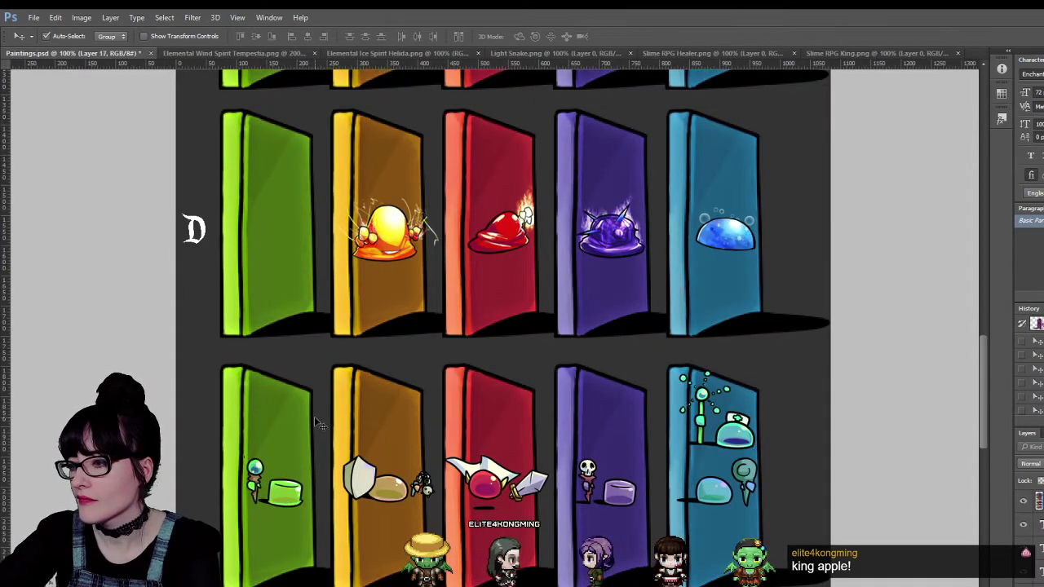
key(ctrl+v)
drag(484, 388, 253, 422)
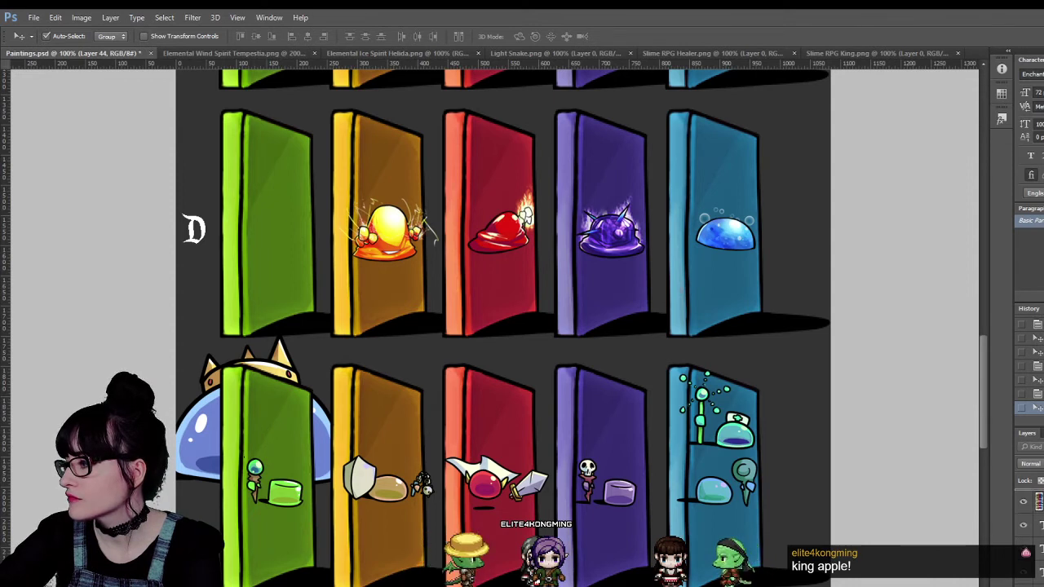
key(ctrl+shift+bracketright)
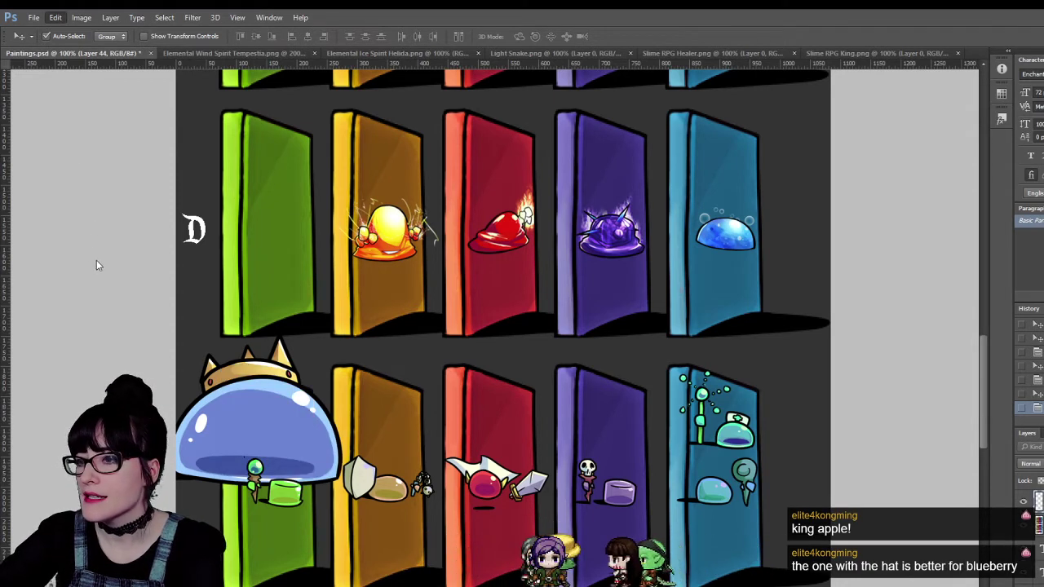
Scale the crowned slime to 30% and put it in place of the existing slime on the green painting below row D.
key(ctrl+t)
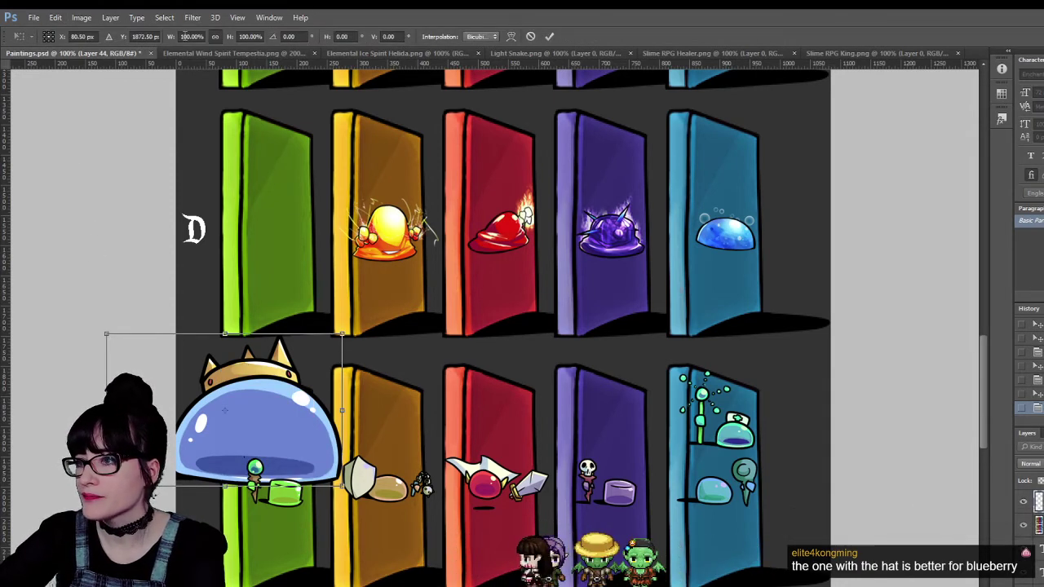
text(50)
key(Return)
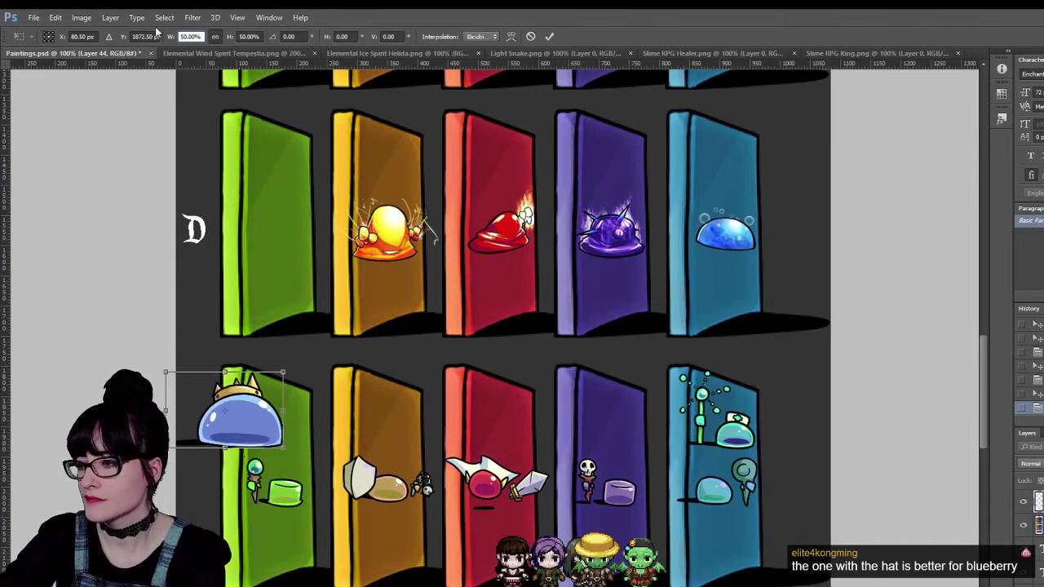
text(30)
key(Return)
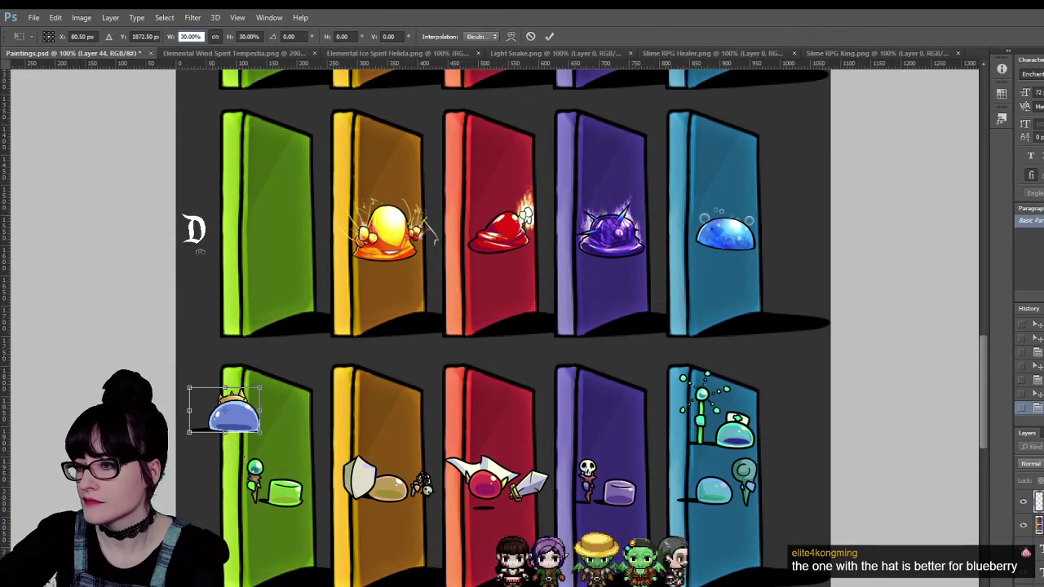
drag(240, 426, 281, 447)
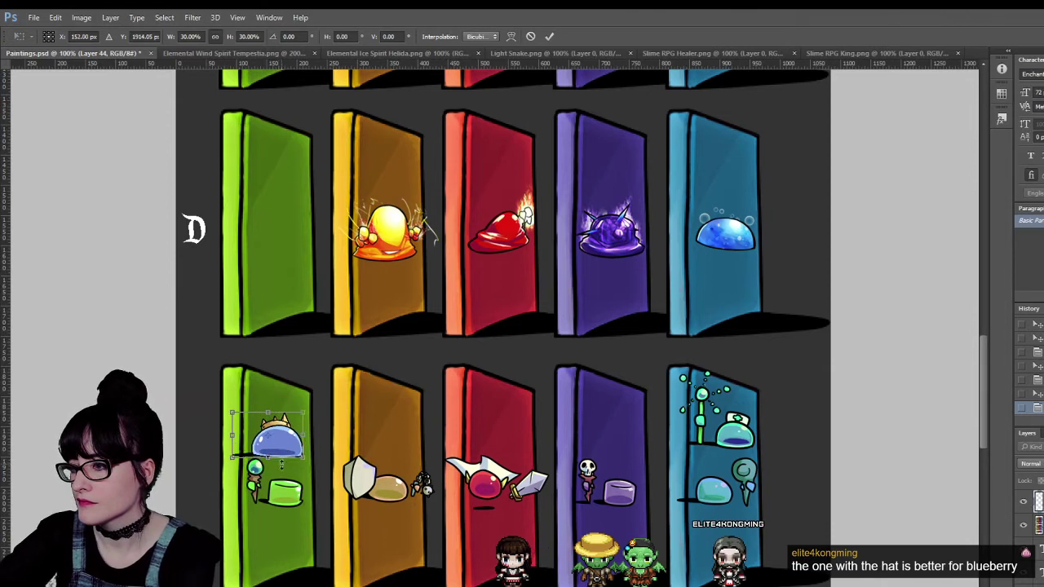
key(Return)
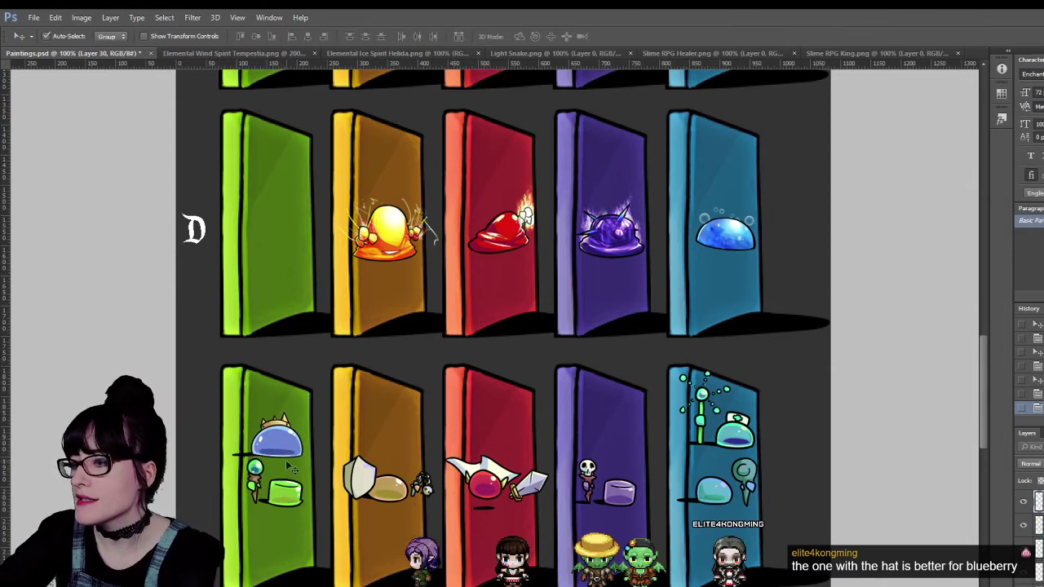
key(Delete)
drag(281, 446, 282, 491)
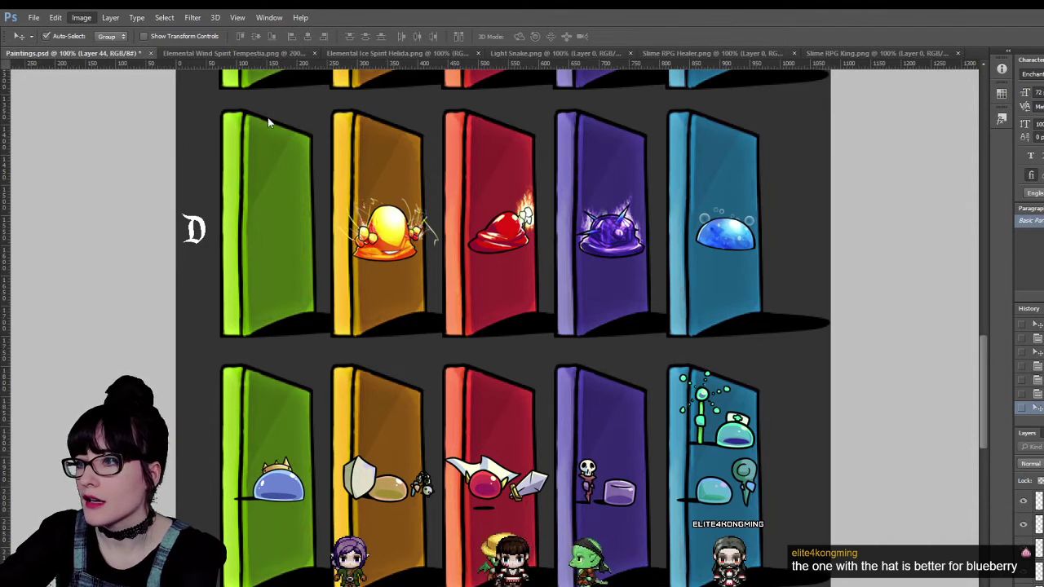
Shift the crowned slime's hue so its body turns green and its crown purple.
key(i)
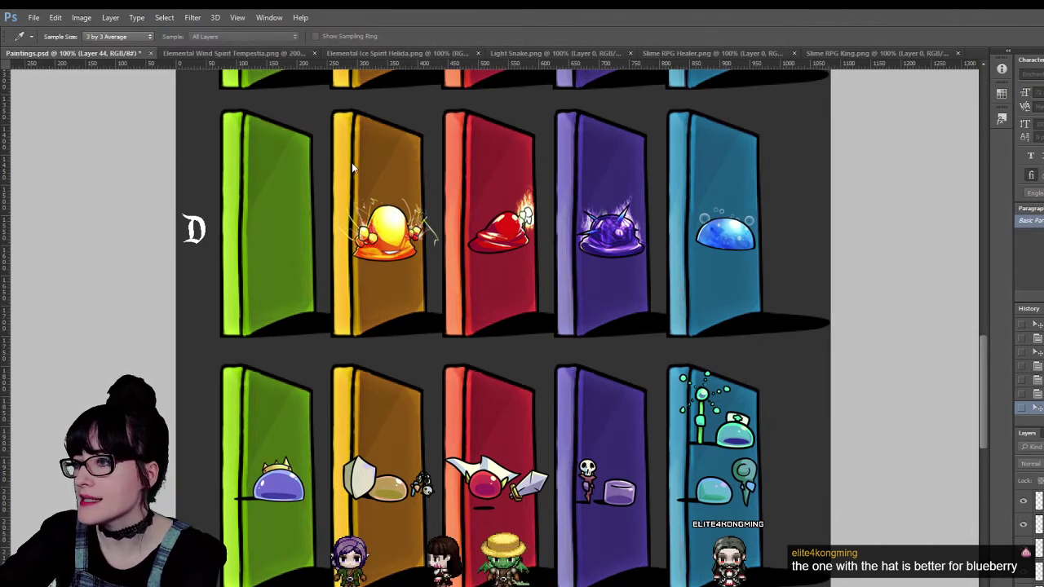
drag(351, 162, 317, 167)
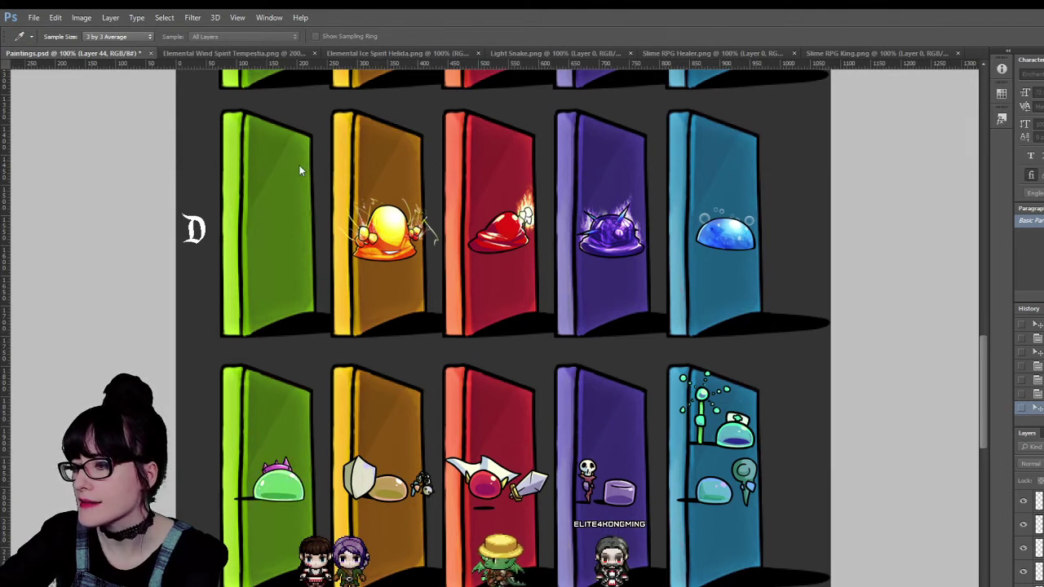
drag(292, 168, 290, 170)
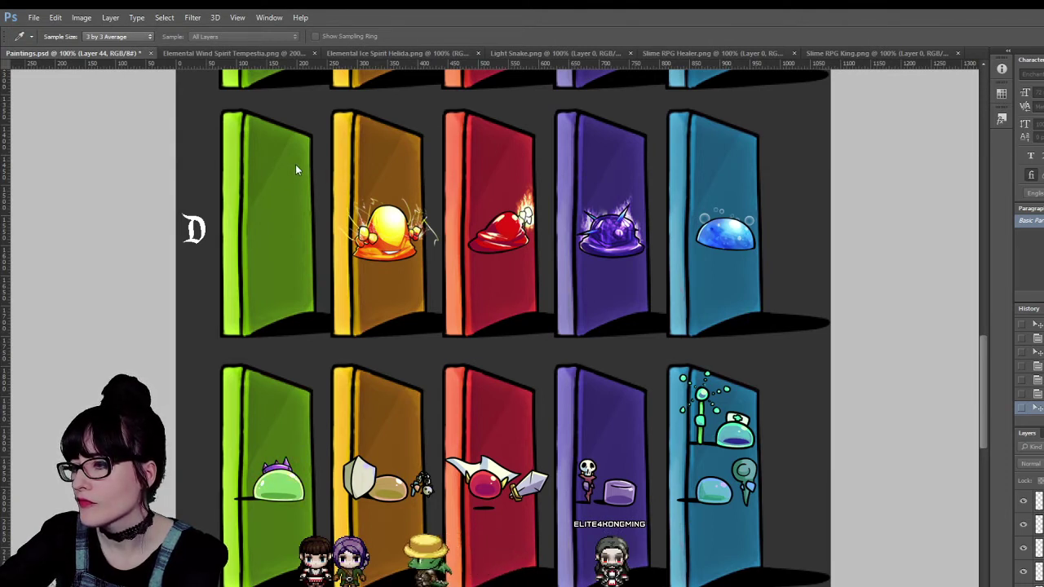
Remove the old slime from the blue painting below row D and move the healer slime into its place.
key(v)
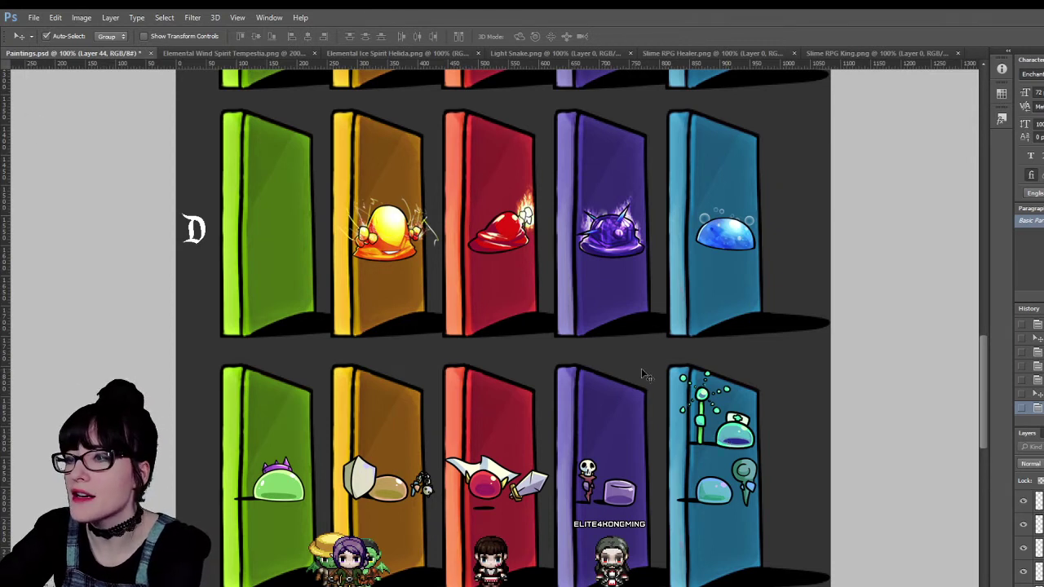
drag(736, 441, 749, 499)
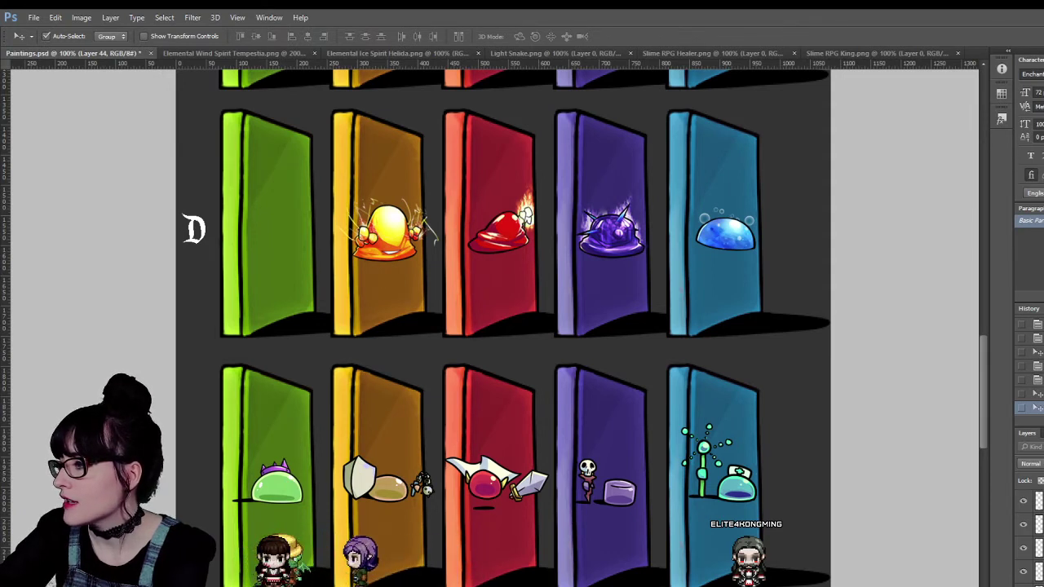
key(h)
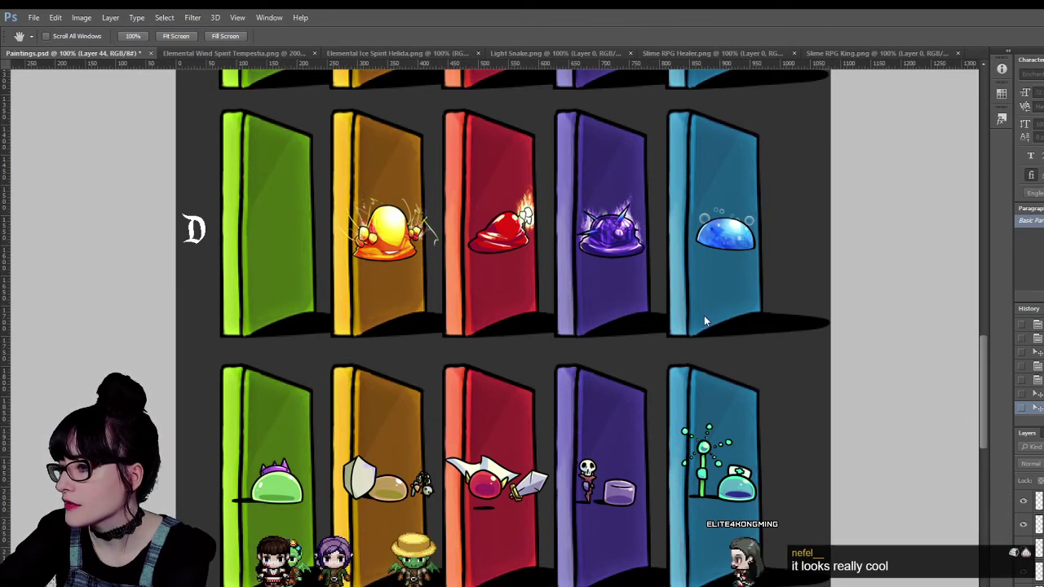
key(v)
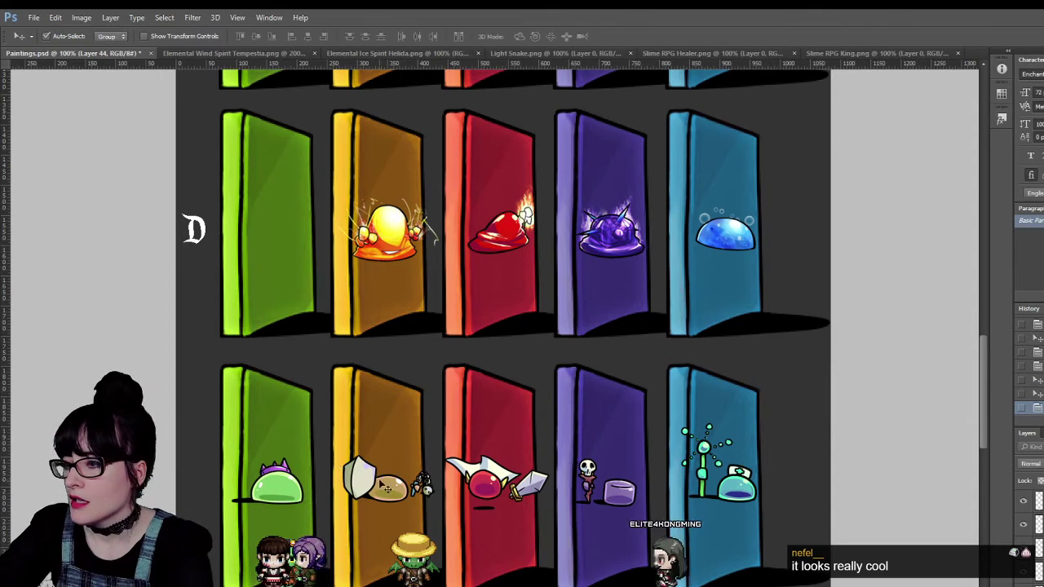
Copy the algae slime from Slime Algae Slime.png and place it on the green painting in row D.
key(z)
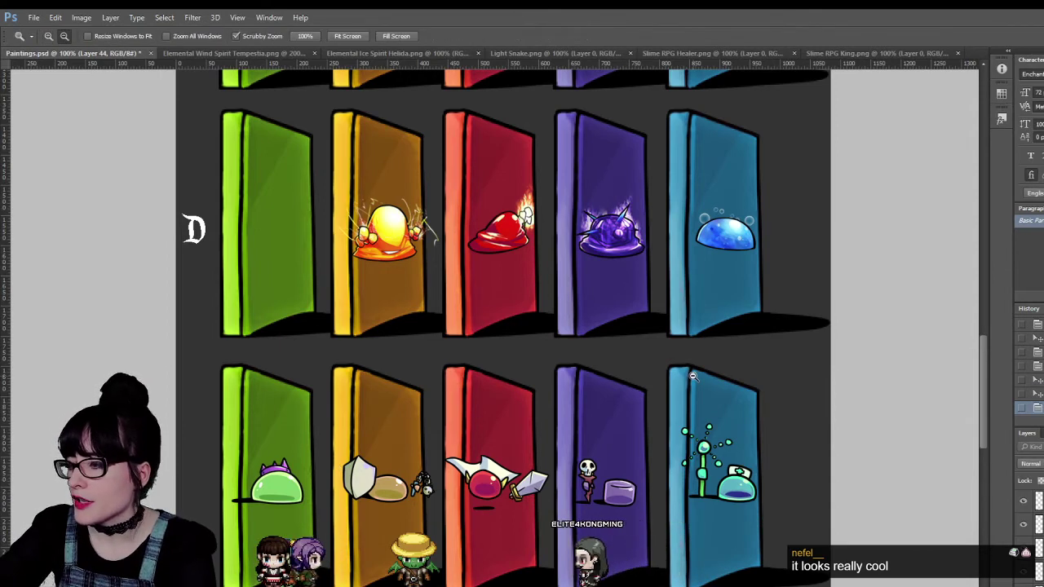
alt+click(673, 438)
scroll(600, 441, down, 2)
scroll(562, 408, up, 5)
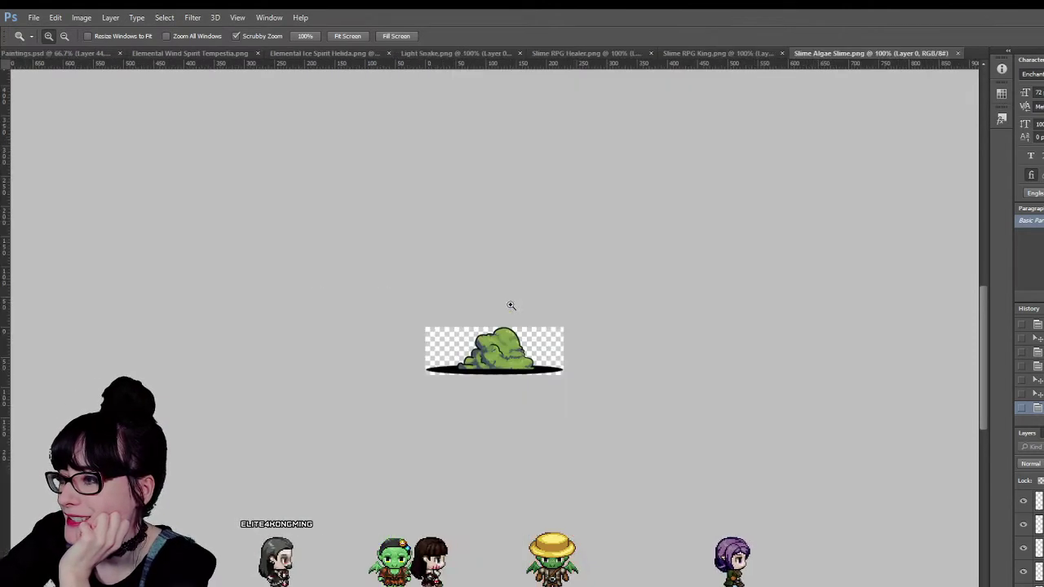
click(510, 305)
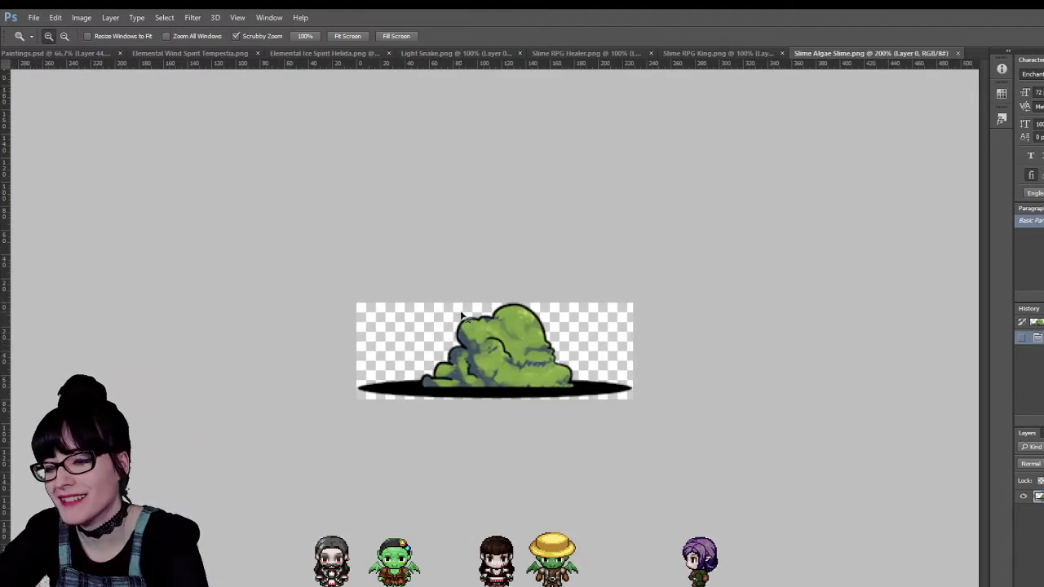
click(57, 53)
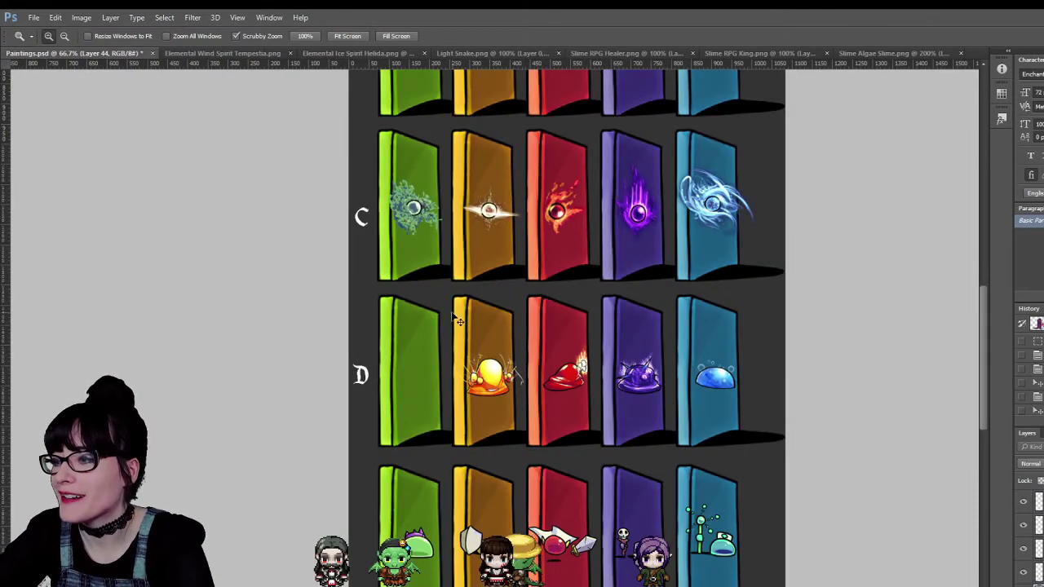
key(ctrl+v)
key(v)
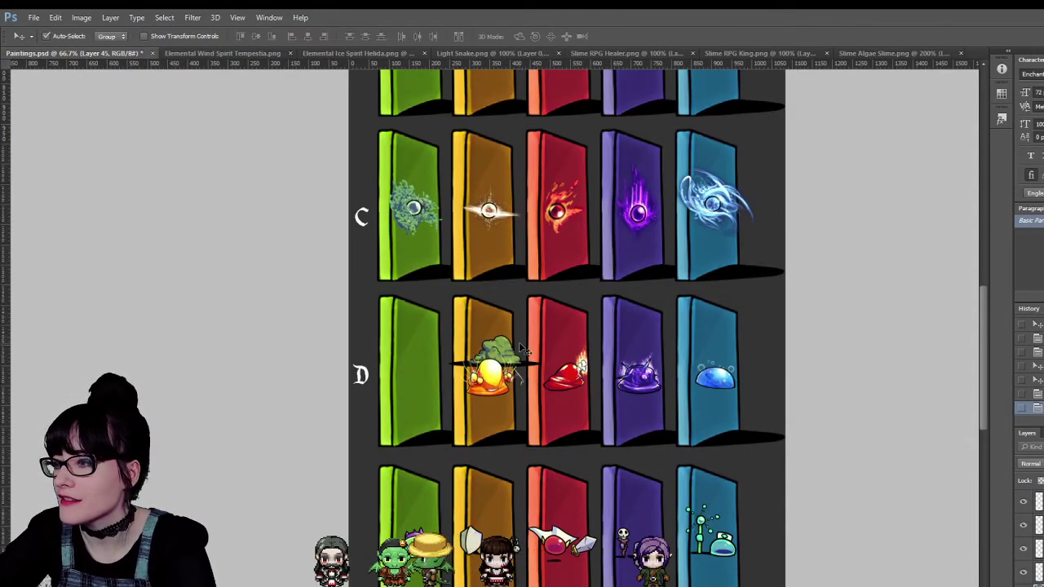
drag(506, 348, 425, 379)
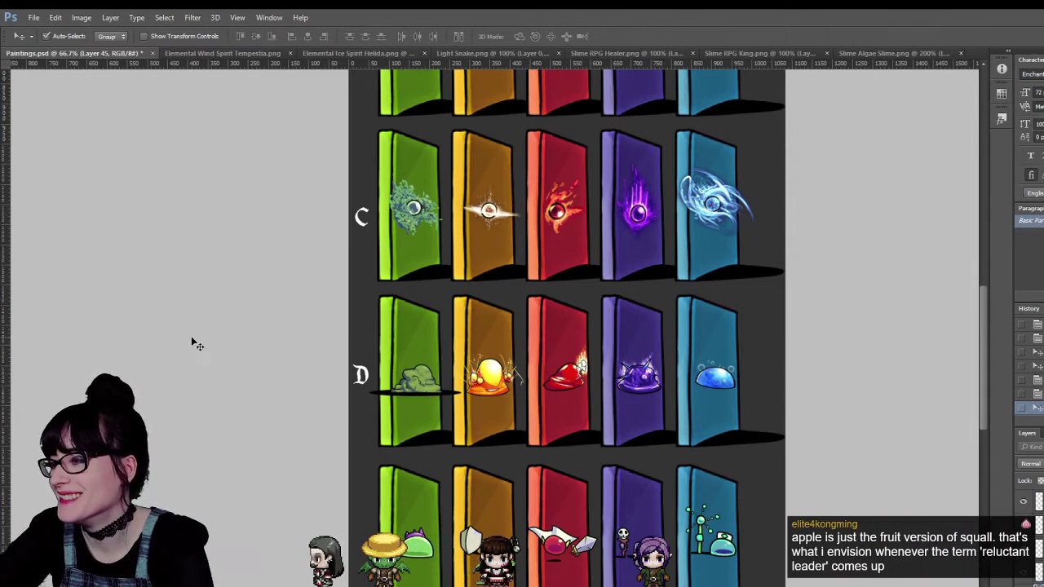
Select and delete the black ground shadow beneath the algae slime on row D's green painting.
key(z)
alt+click(490, 380)
click(490, 381)
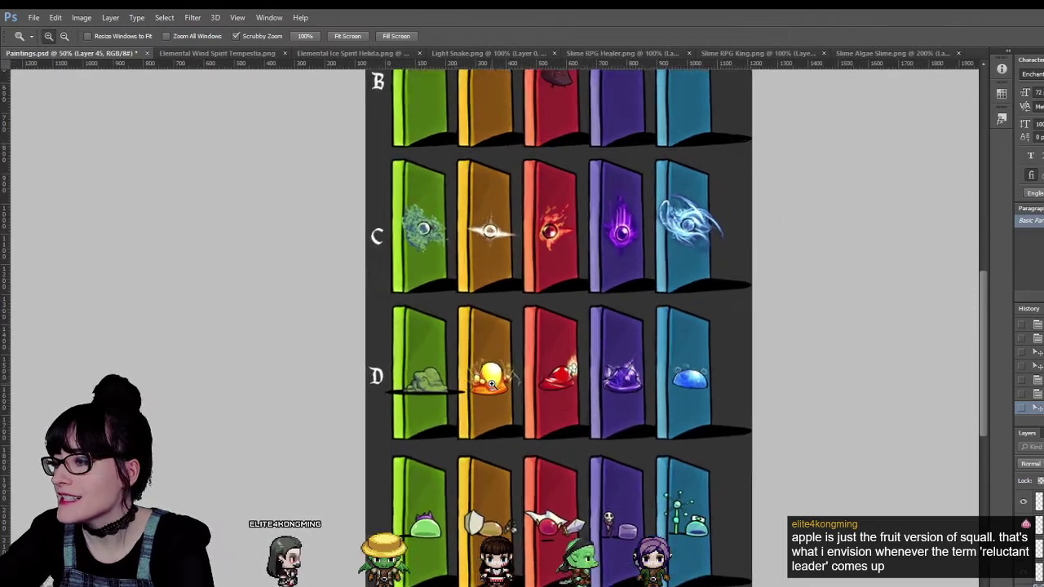
click(490, 380)
click(490, 380)
key(w)
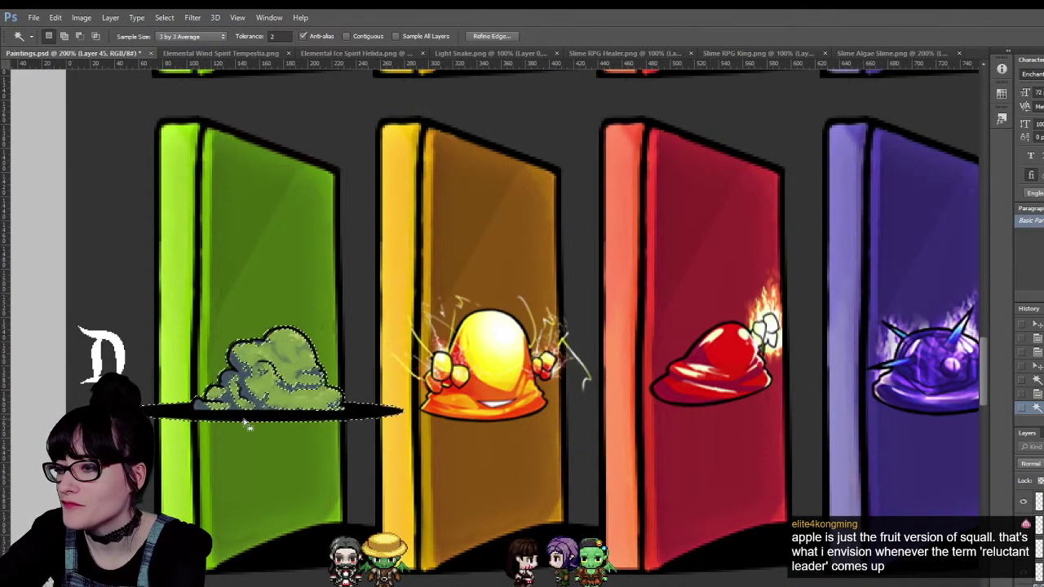
key(m)
drag(145, 412, 418, 522)
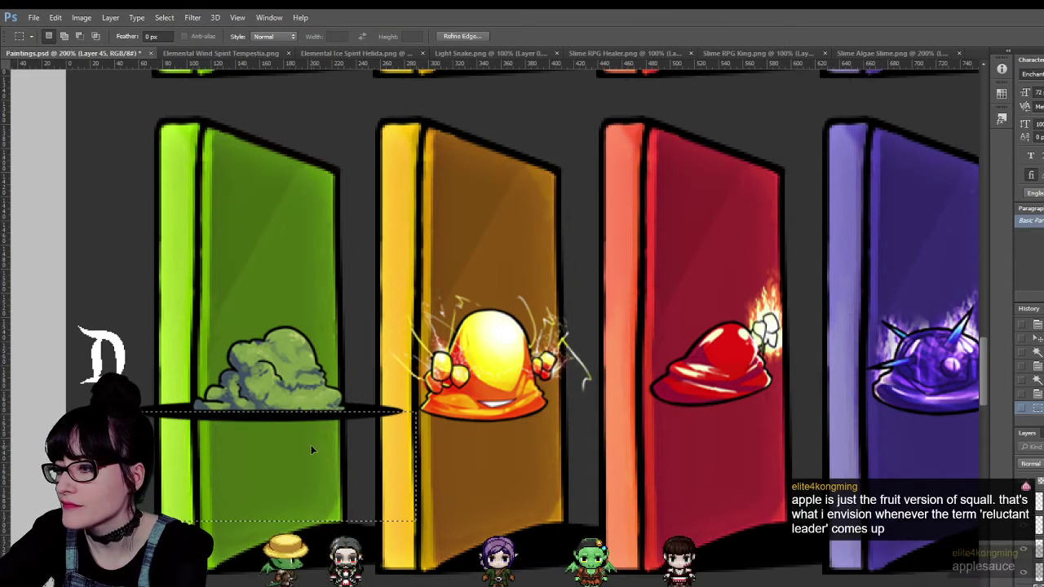
click(222, 416)
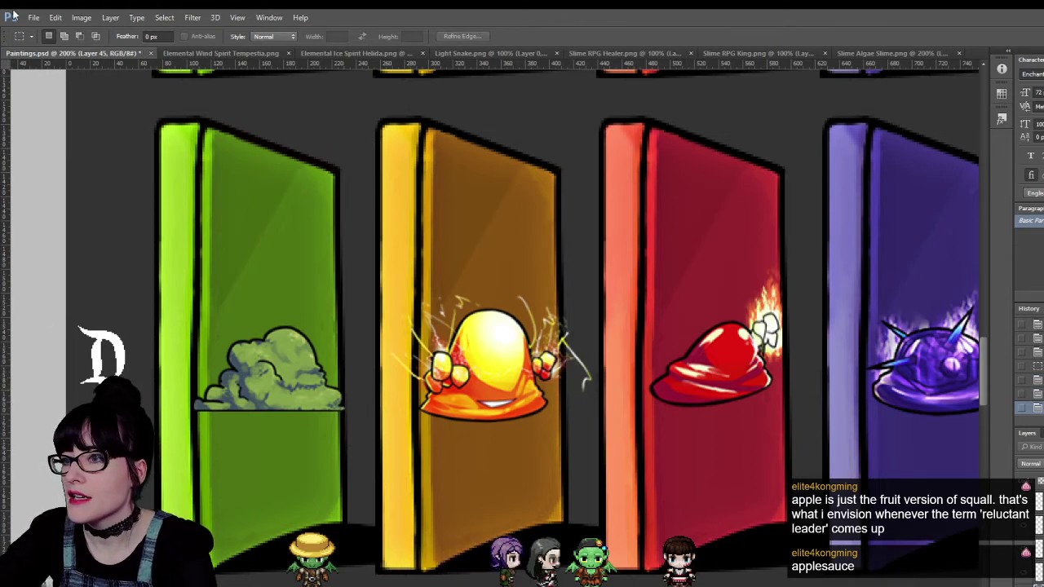
Review the creatures on the paintings from row A down to the row below D.
key(z)
drag(616, 469, 500, 439)
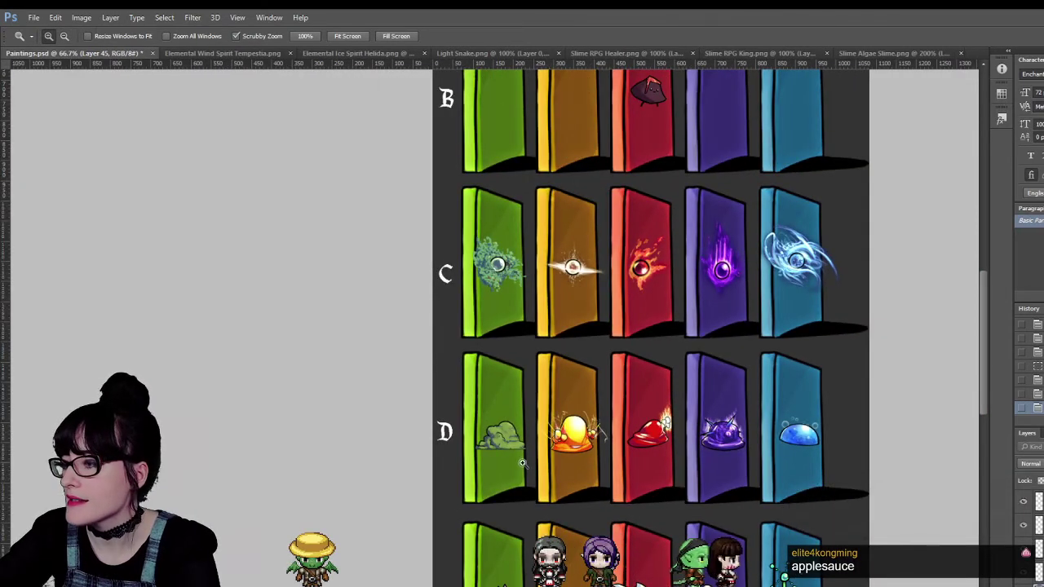
scroll(577, 509, right, 5)
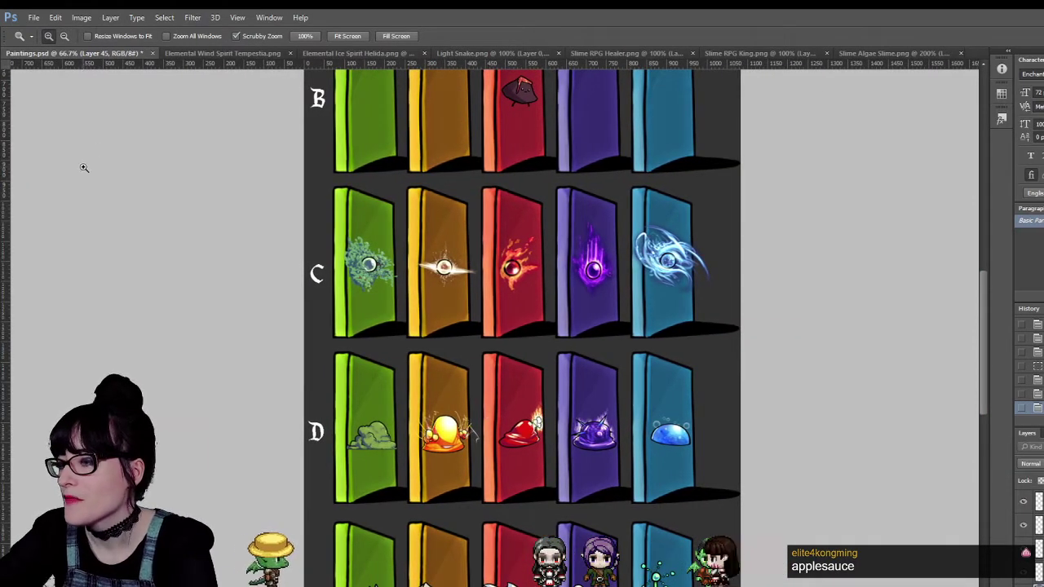
key(v)
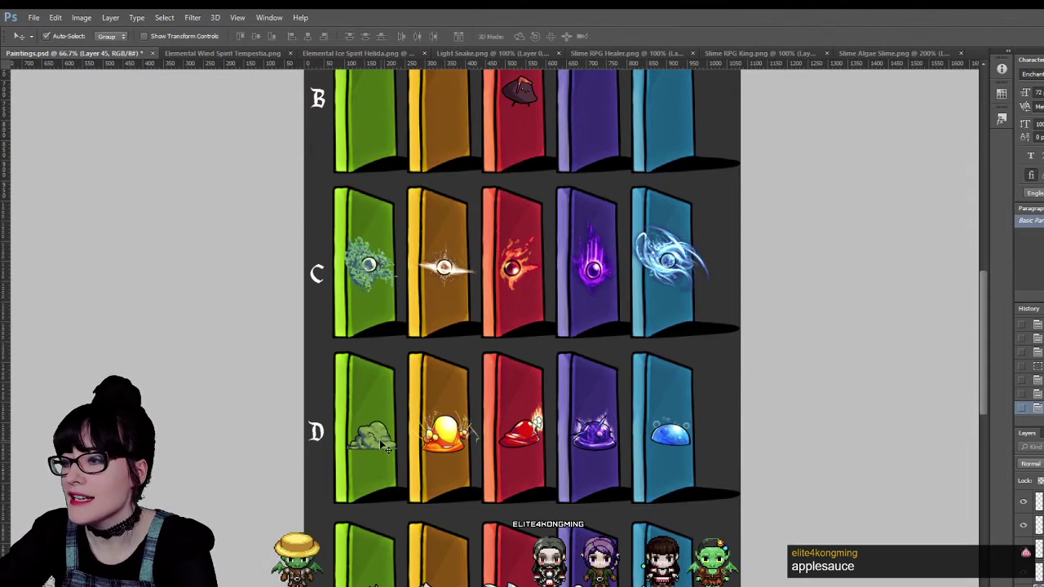
scroll(367, 200, up, 5)
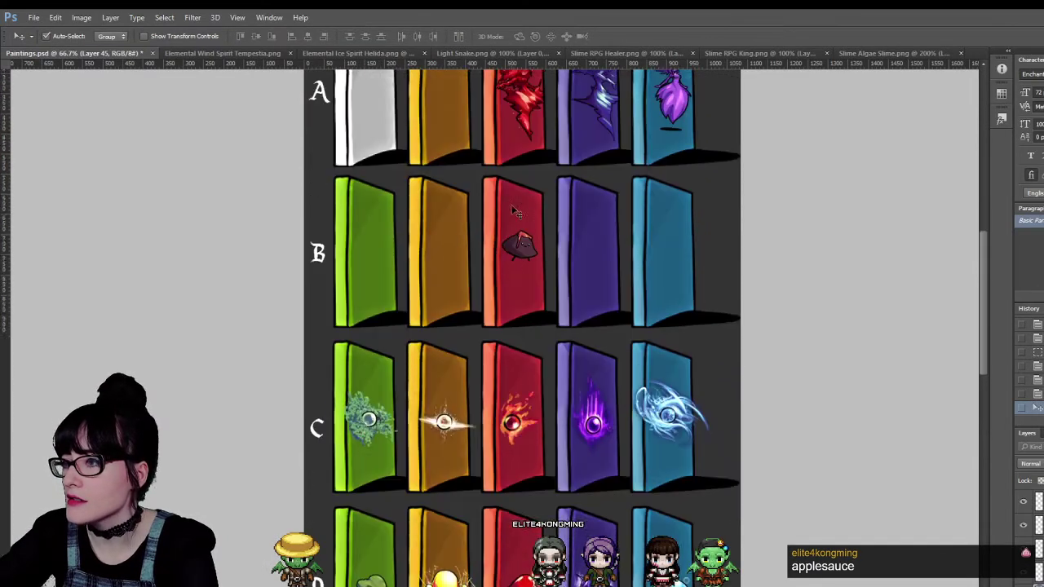
scroll(448, 262, up, 2)
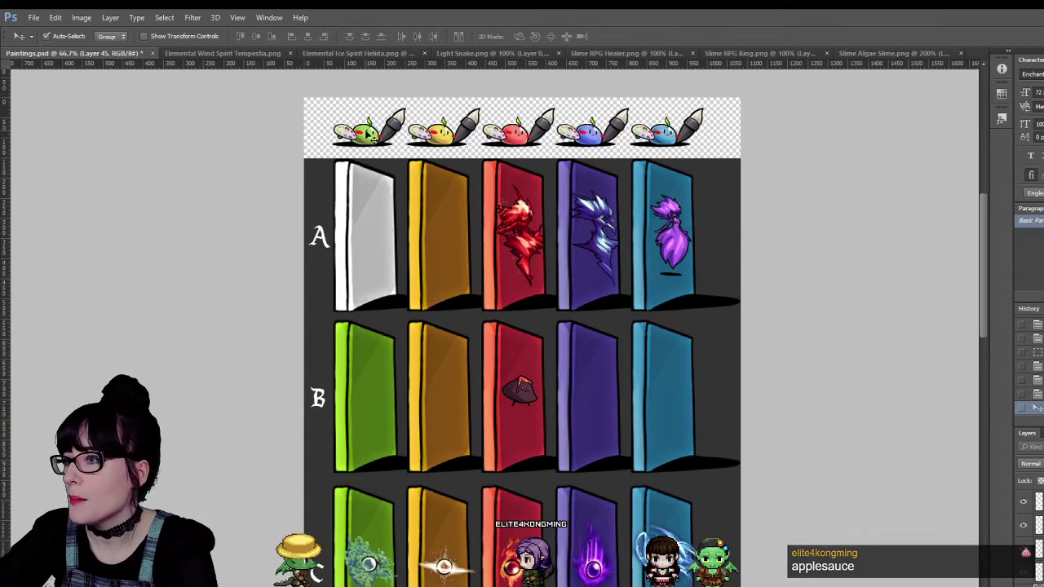
scroll(503, 334, down, 5)
scroll(504, 399, down, 7)
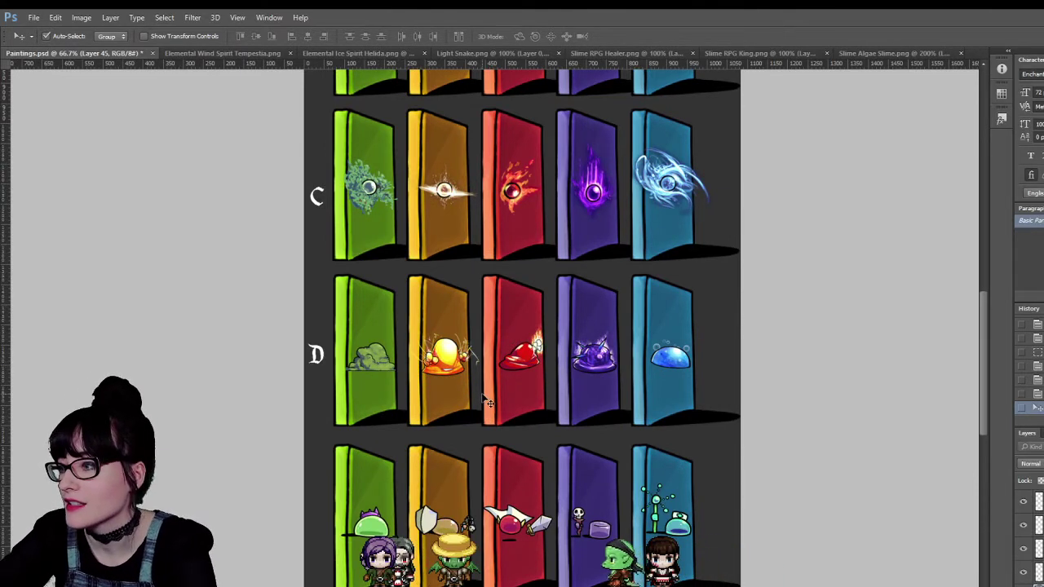
scroll(457, 383, down, 4)
scroll(392, 359, up, 2)
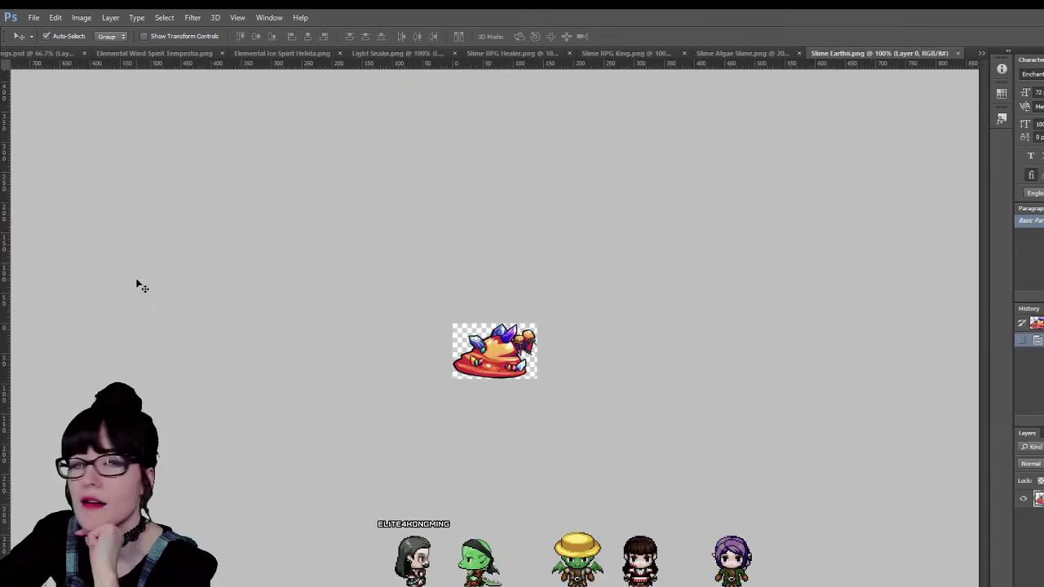
Copy the crystal-covered slime from Slime Earthii.png to above the algae slime on row D's green painting.
key(z)
double_click(418, 378)
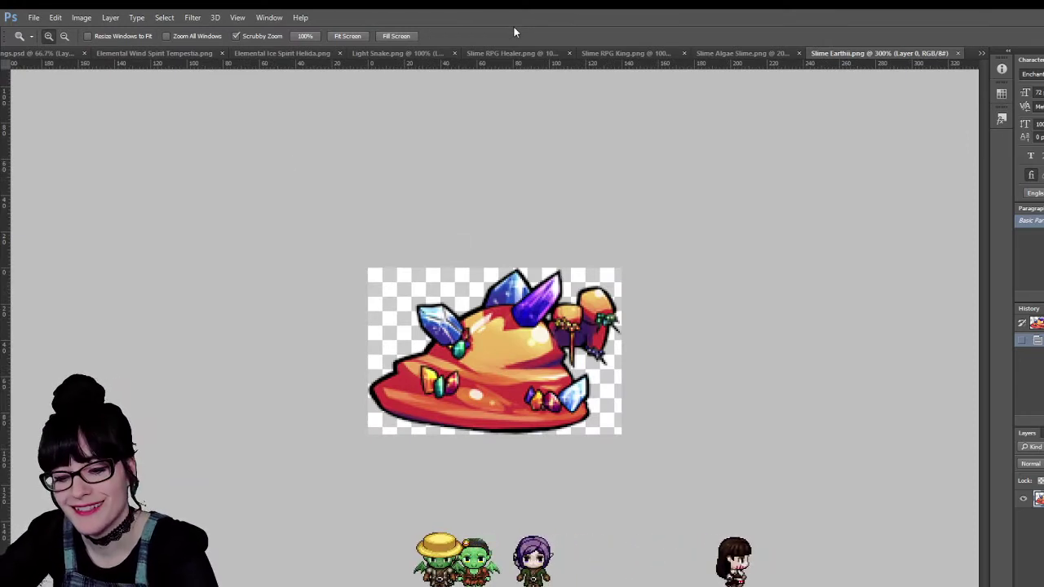
click(45, 53)
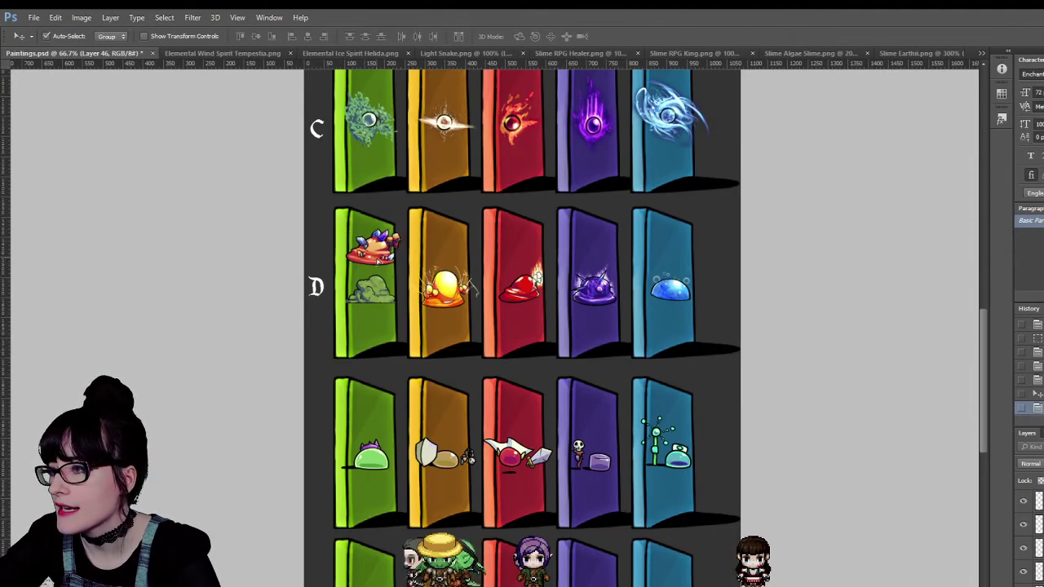
Delete the crystal-covered slime above the algae slime on row D's green painting.
key(z)
click(443, 156)
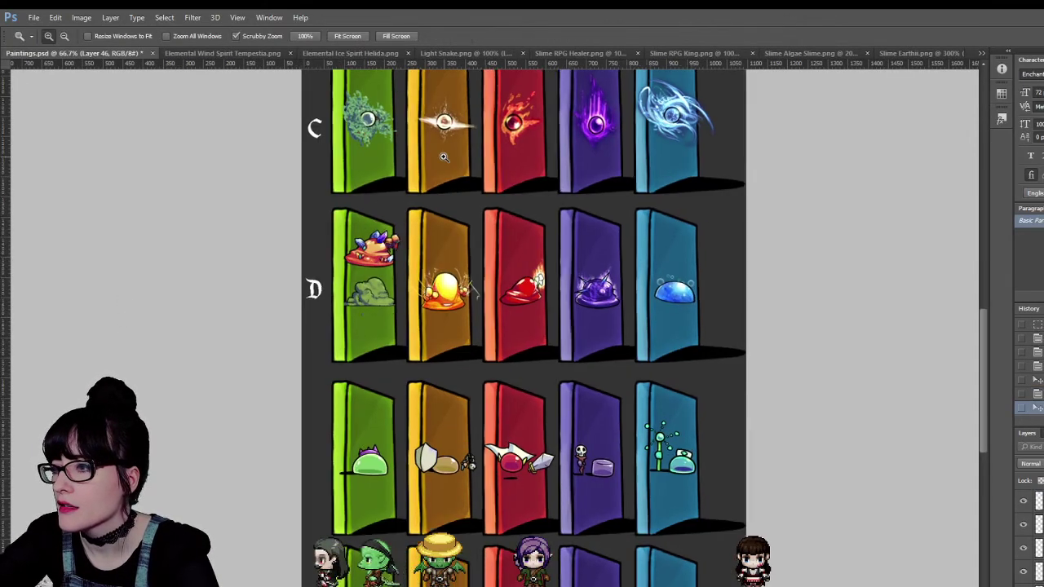
click(399, 268)
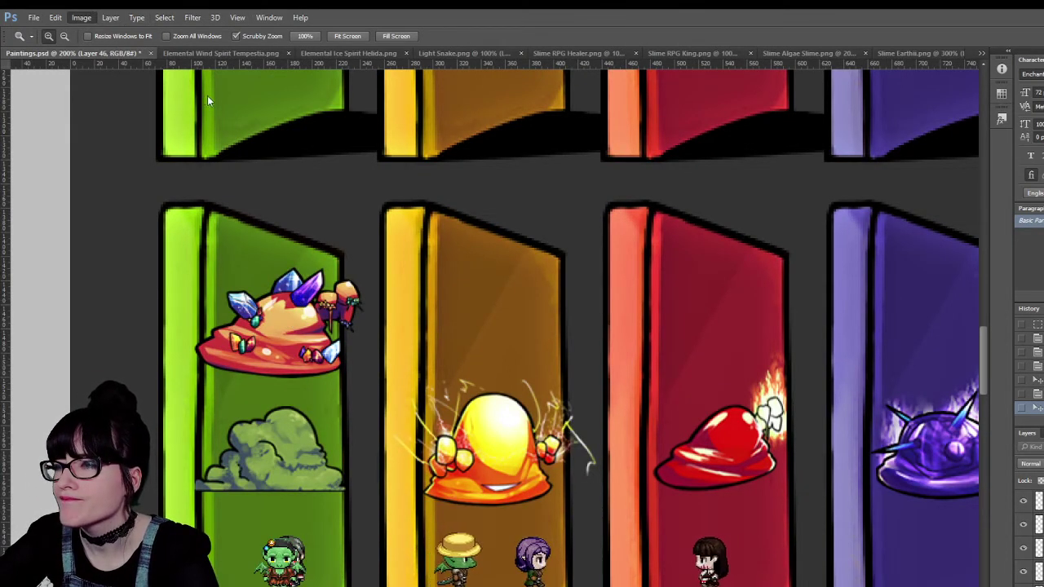
key(i)
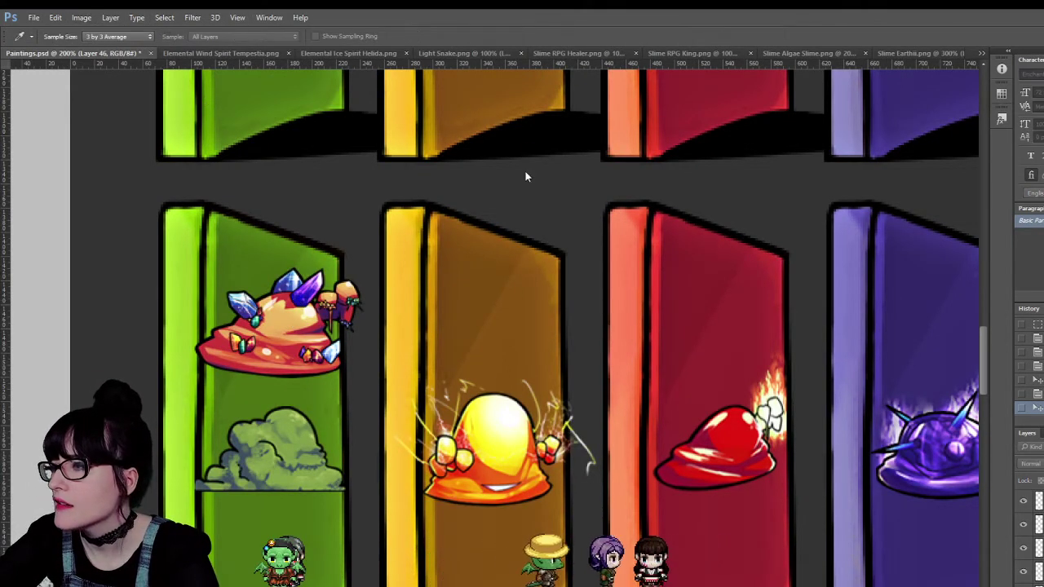
drag(515, 230, 479, 233)
key(z)
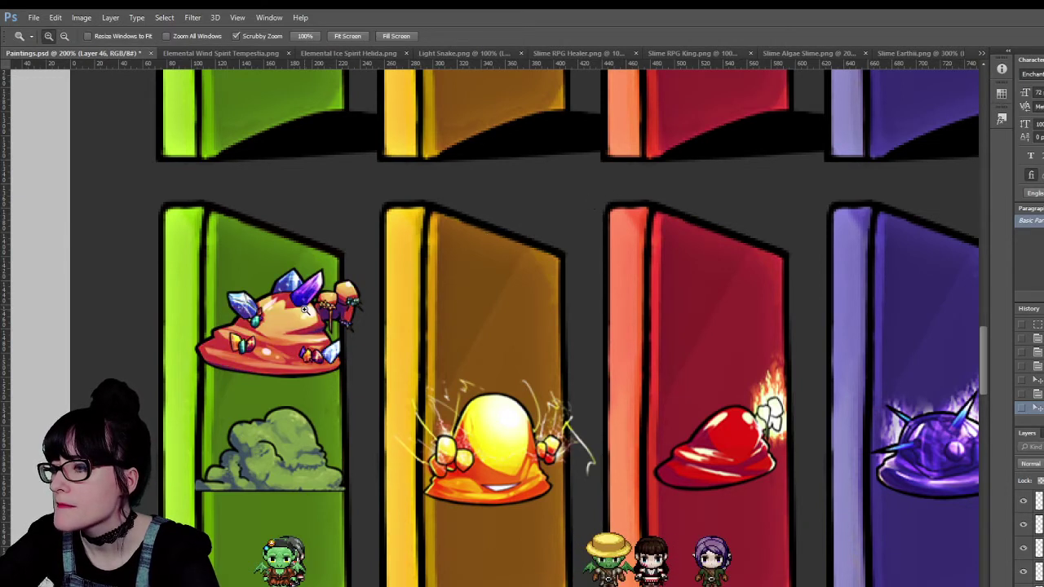
key(v)
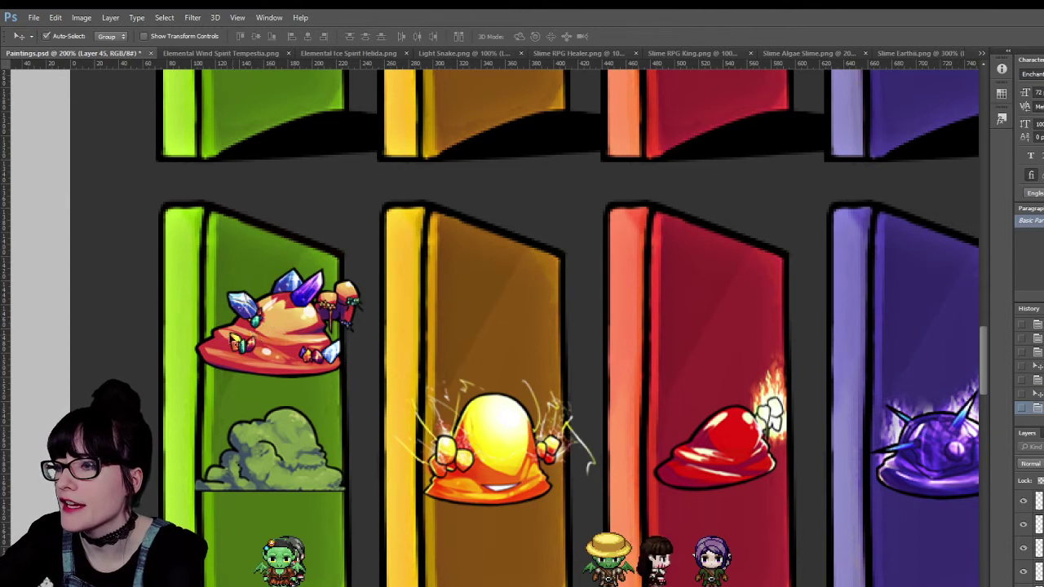
key(Delete)
Nudge the algae slime slightly to the right on row D's green painting.
key(Right)
key(Right)
key(Right)
key(Right)
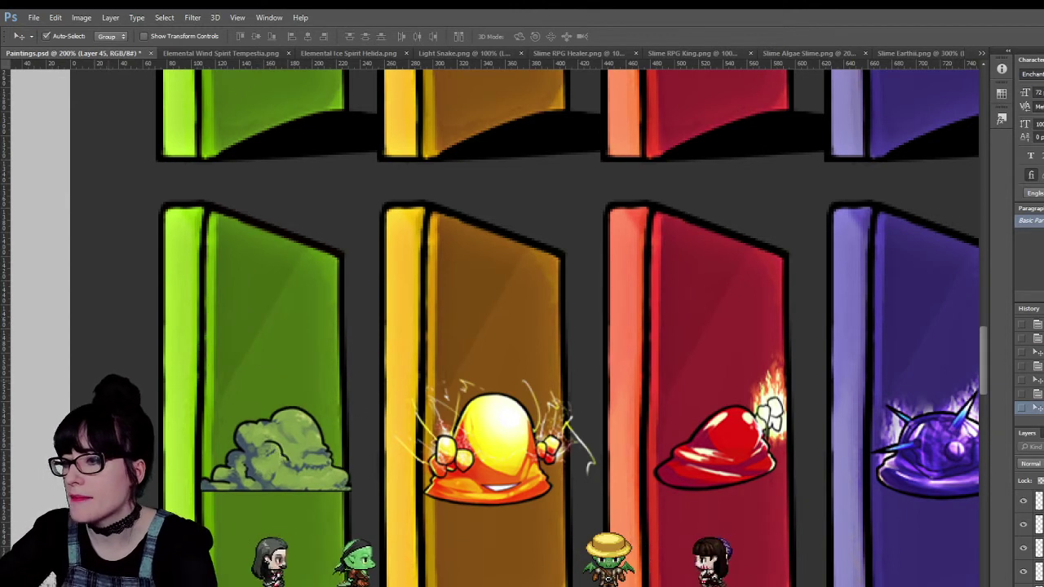
Move the purple spirit off row A's blue painting onto the empty dark background beside it.
key(z)
alt+click(739, 374)
alt+click(740, 373)
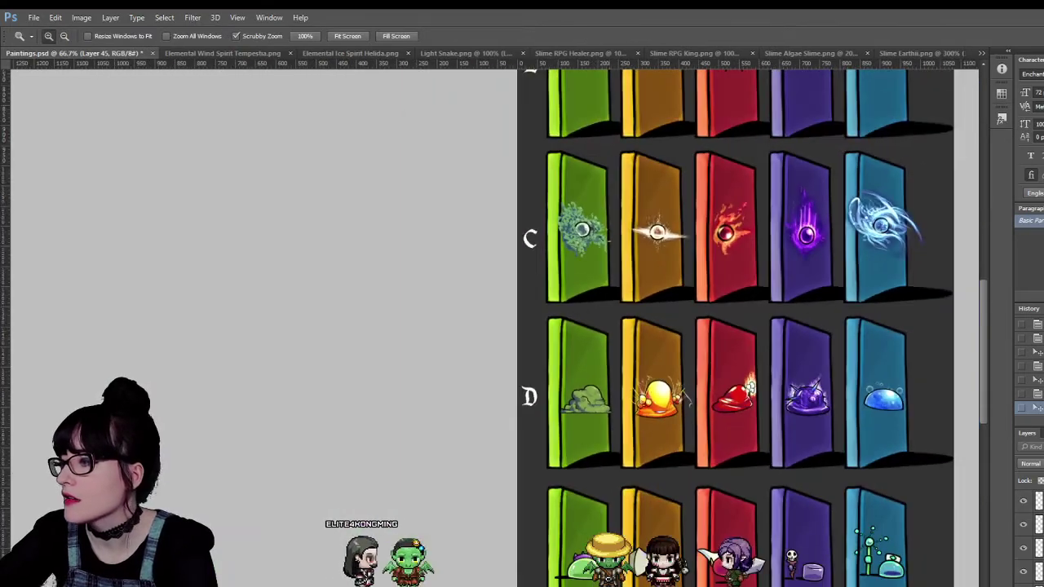
scroll(545, 277, down, 3)
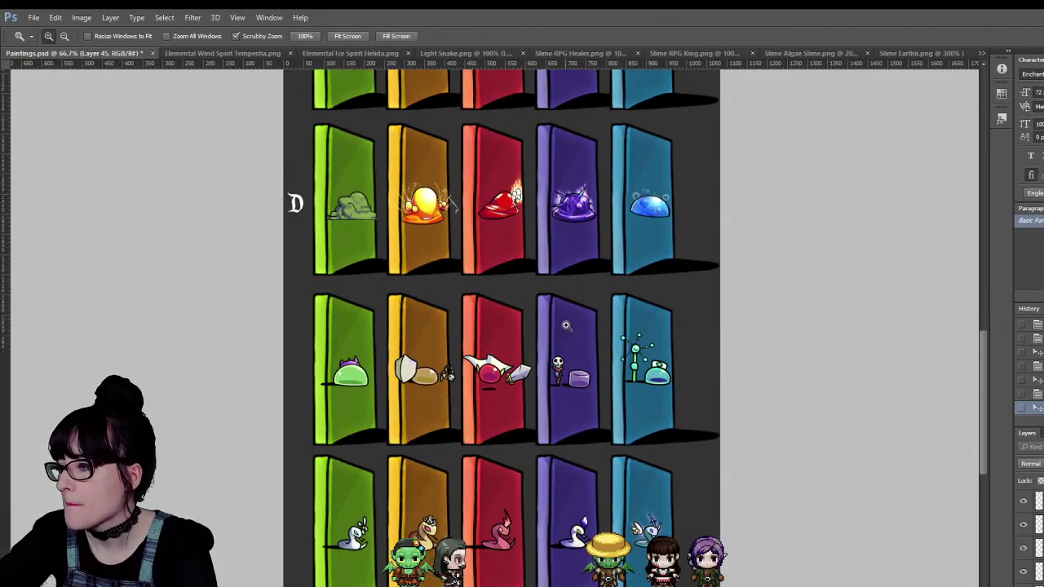
scroll(545, 277, up, 5)
scroll(545, 277, up, 5)
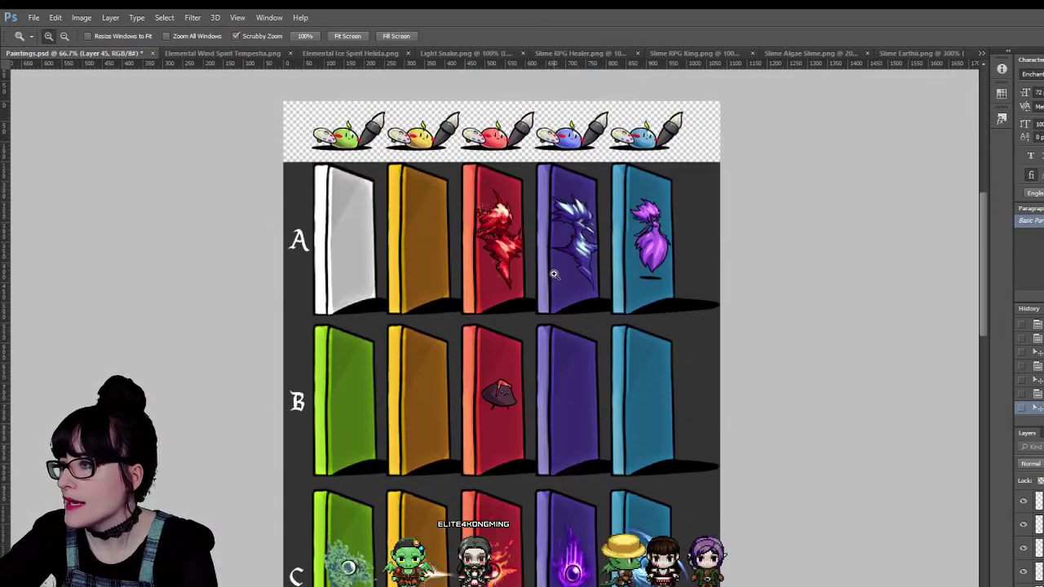
key(ctrl+plus)
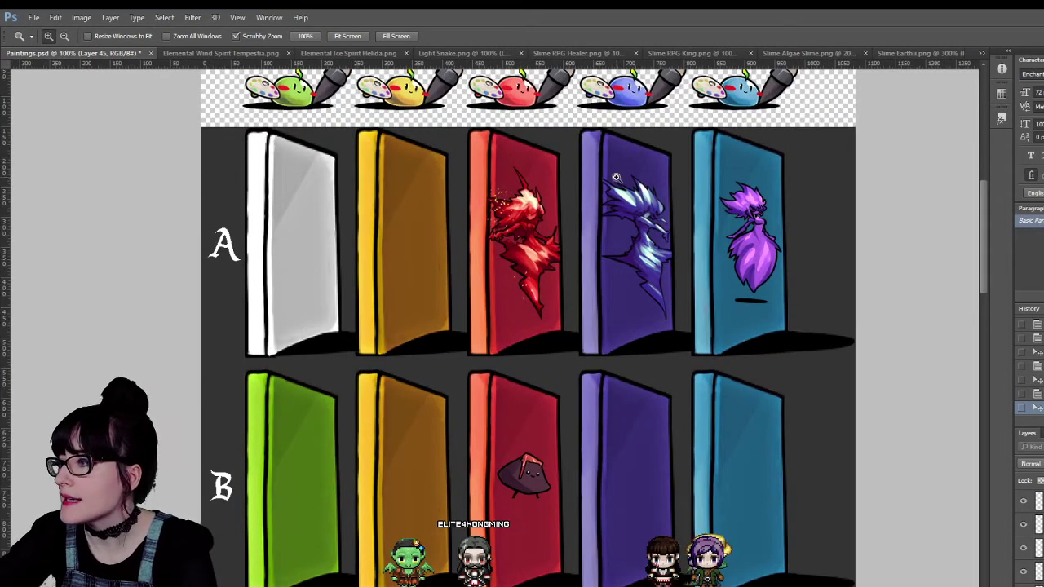
key(v)
drag(744, 219, 816, 275)
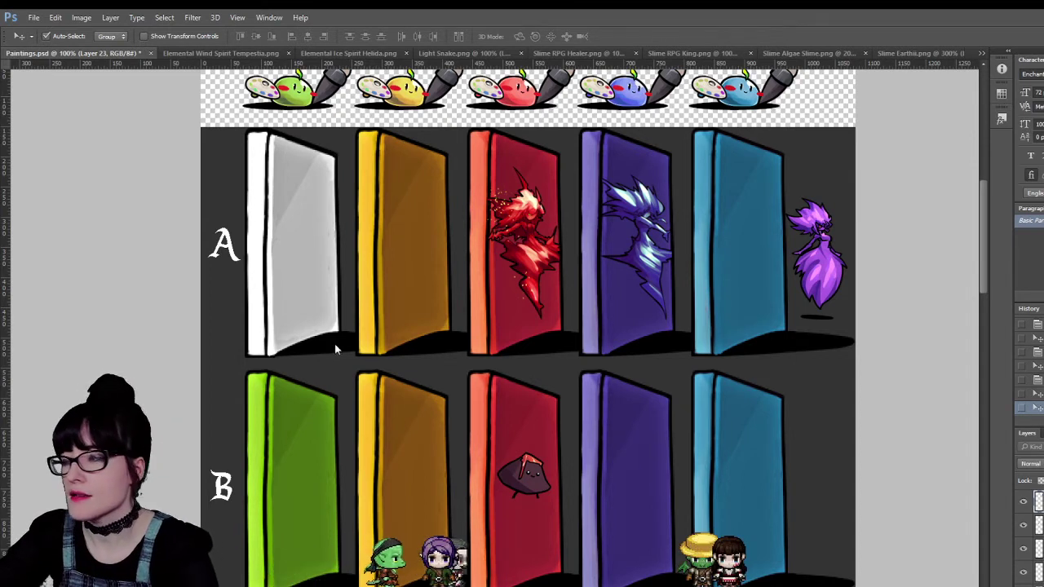
Copy the ice maiden from Megapack III Elemental Lords Ice Maiden.png into Paintings.psd and close the source file.
key(ctrl+a)
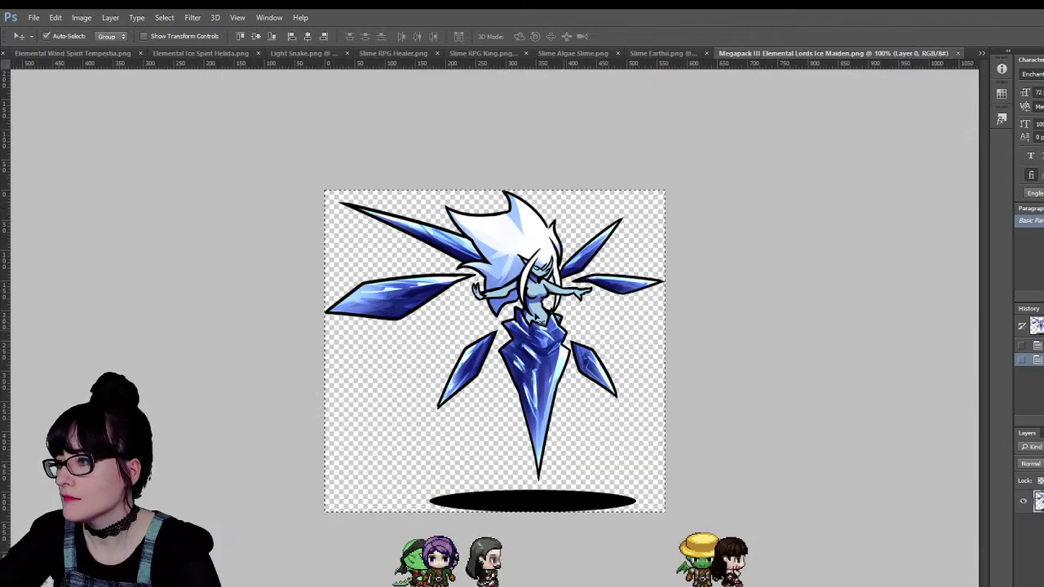
click(957, 53)
key(ctrl+v)
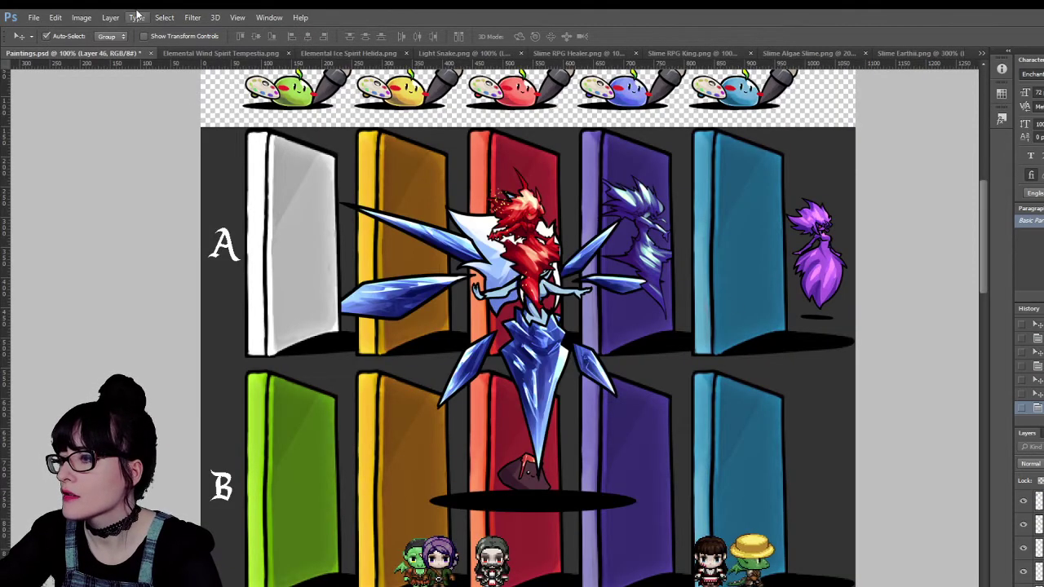
Try the ice maiden on row A's blue painting, scaled to 50% and rotated about 1.67°, and delete it.
key(ctrl+t)
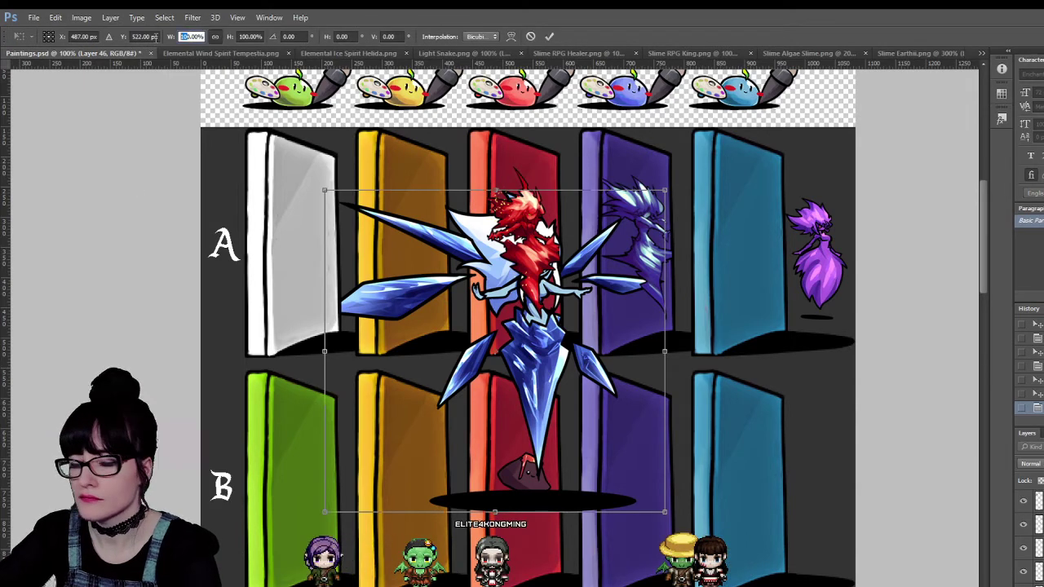
text(50)
key(Return)
drag(497, 343, 732, 258)
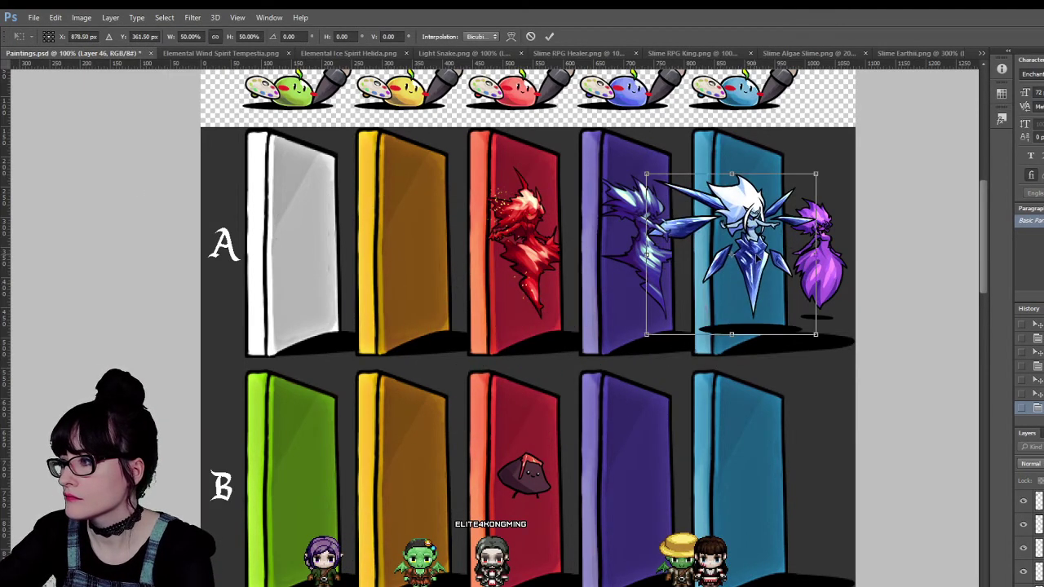
drag(841, 166, 844, 169)
drag(779, 226, 781, 218)
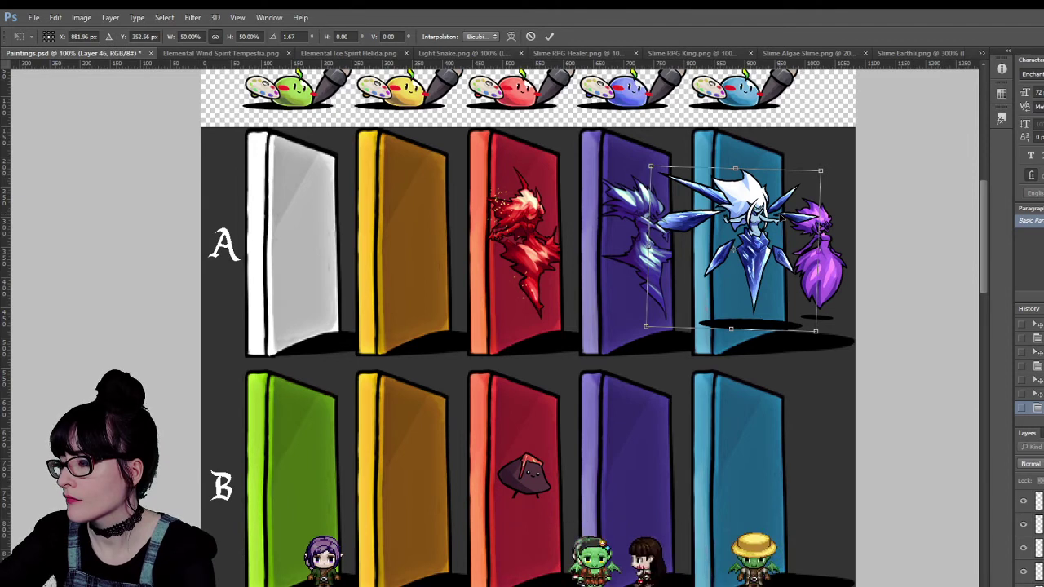
key(Return)
key(Delete)
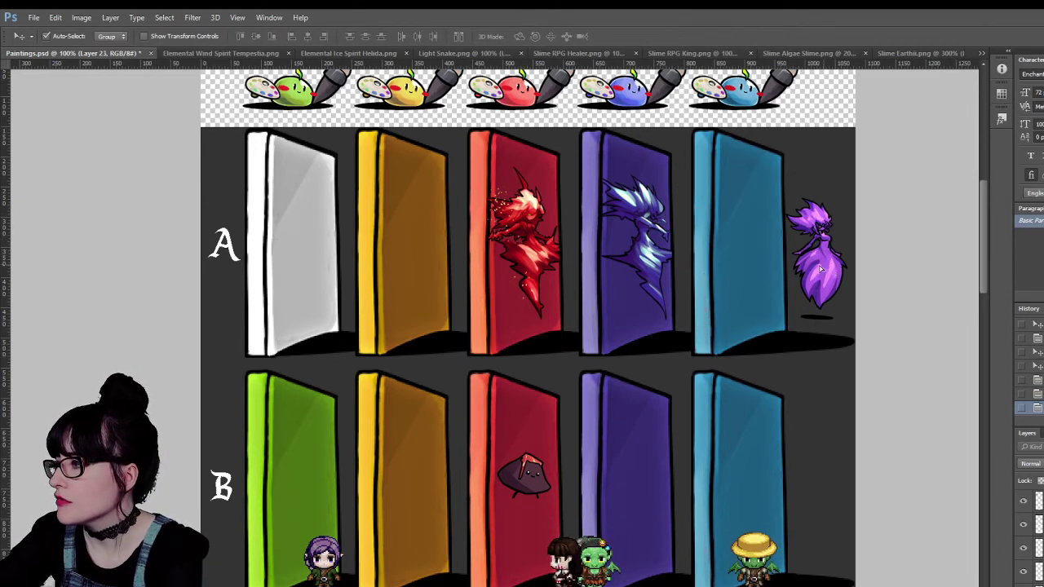
Place the purple spirit on row A's purple painting and the jagged blue spirit on the blue painting, recoloured to teal.
drag(820, 268, 772, 252)
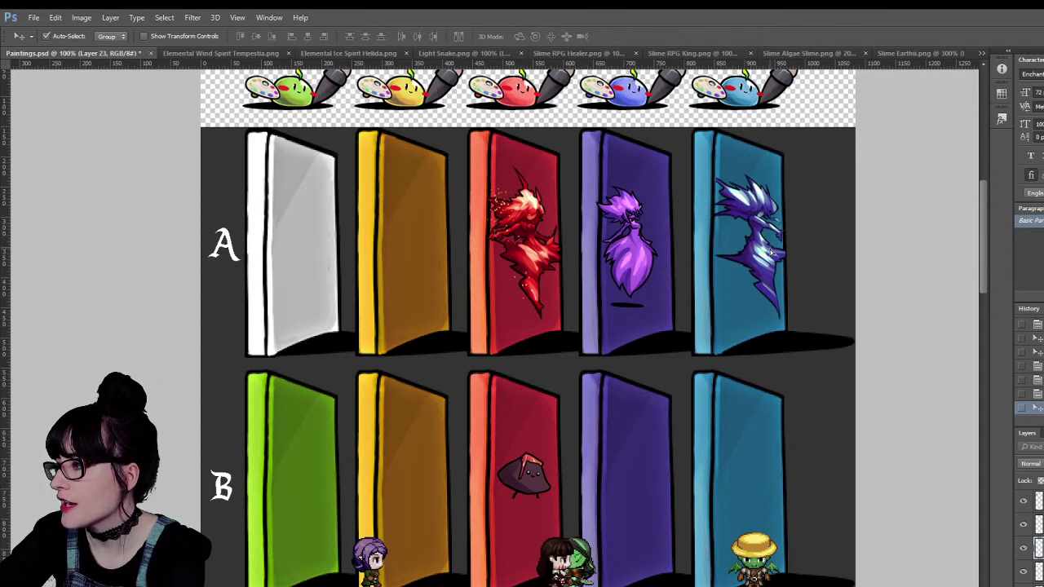
click(625, 256)
drag(625, 256, 636, 256)
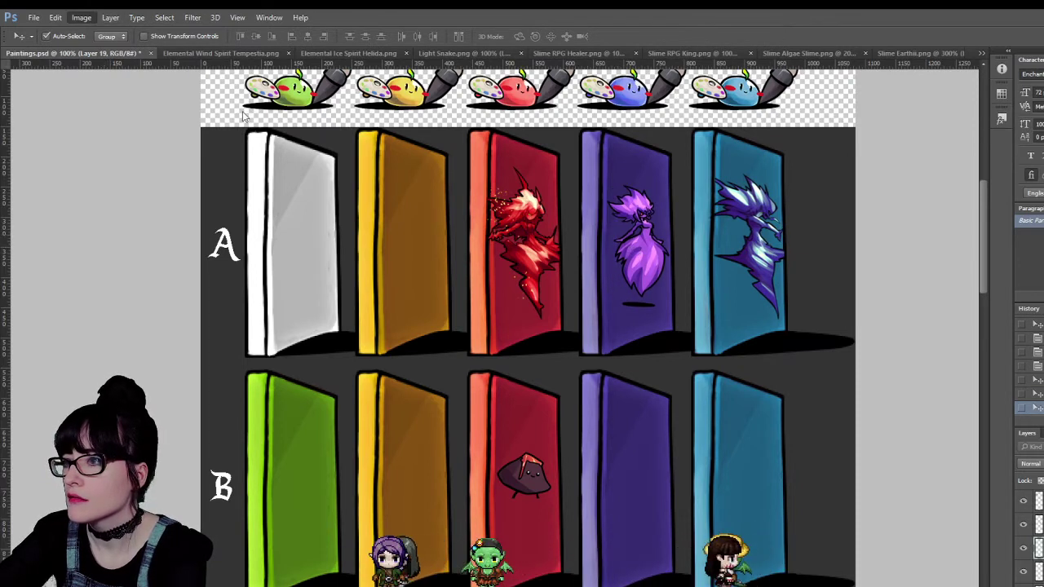
key(i)
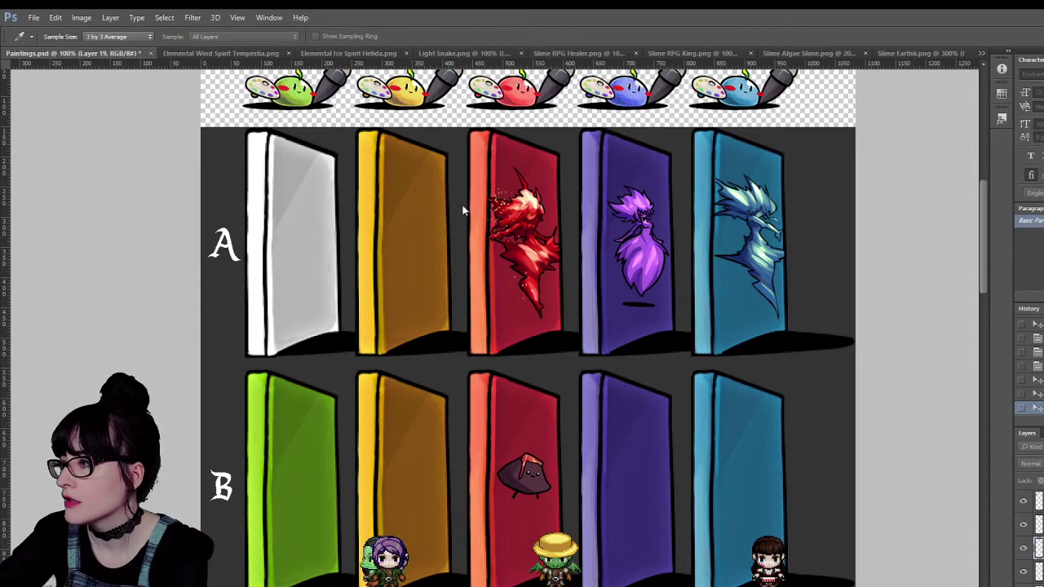
Scale the purple spirit on row A's purple painting to 120% and shift it slightly left.
key(v)
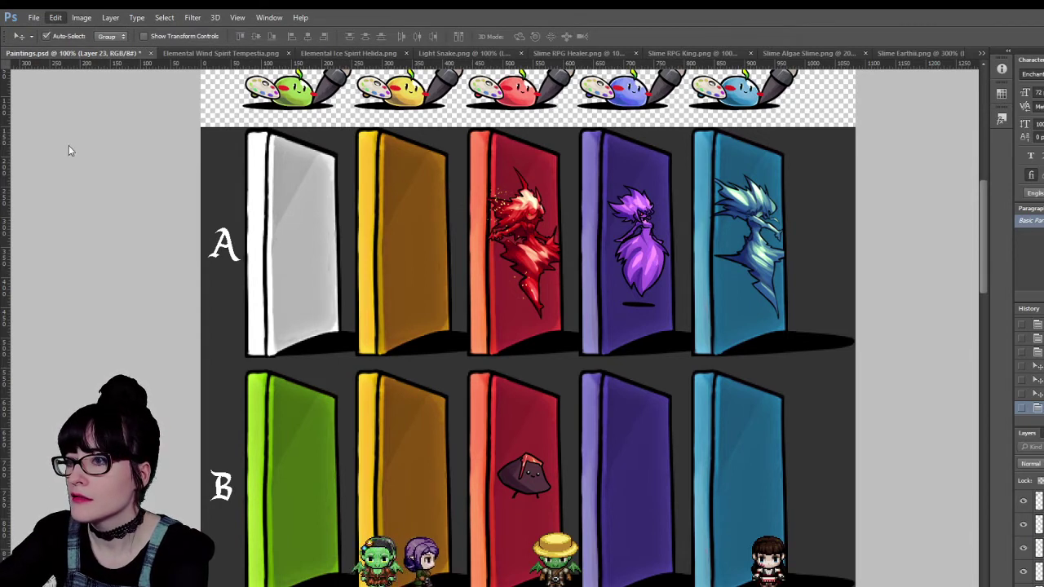
key(ctrl+t)
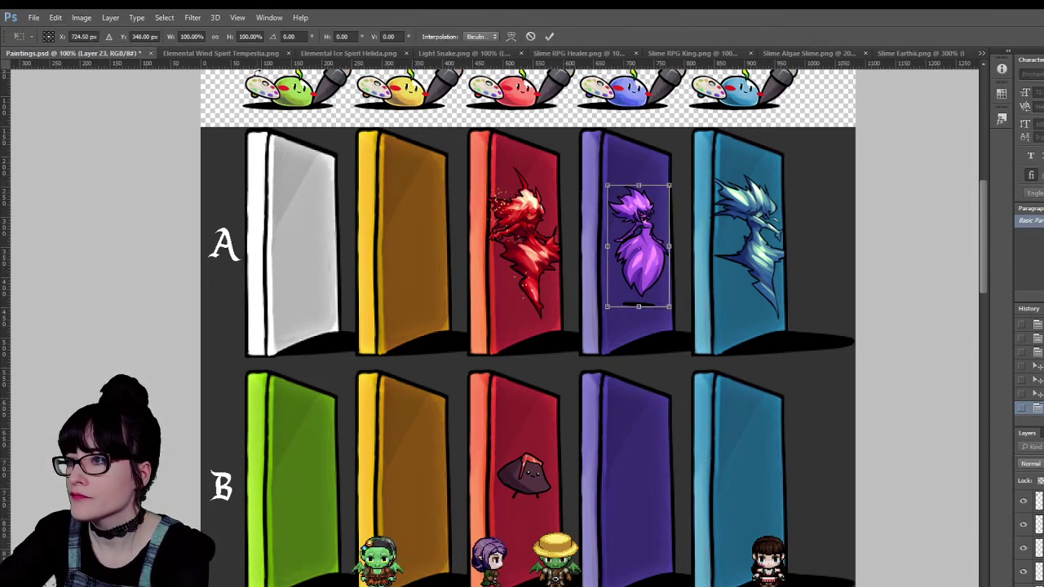
click(189, 35)
text(200)
key(Return)
text(120)
key(Return)
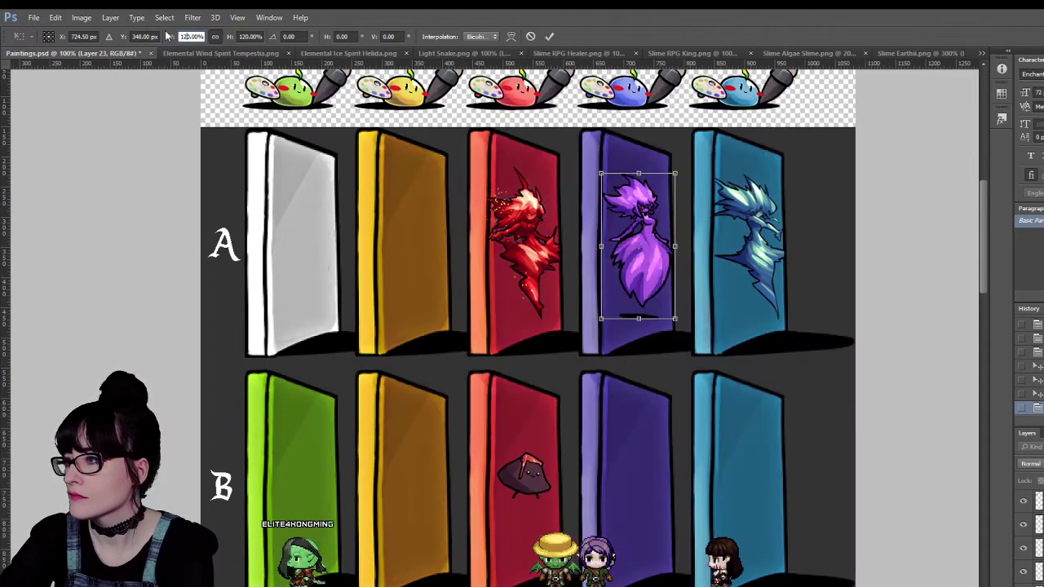
key(Return)
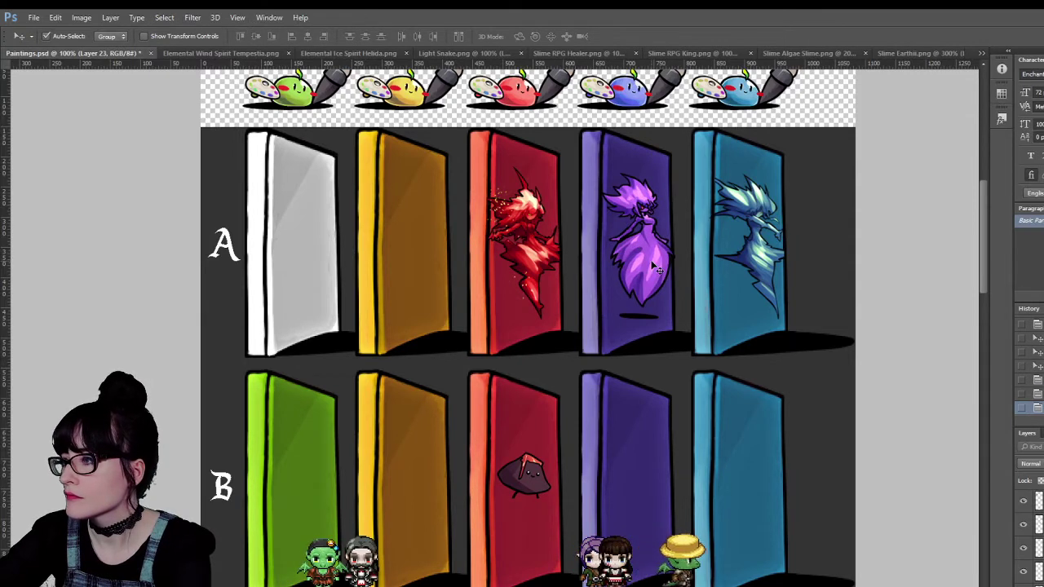
drag(656, 268, 646, 266)
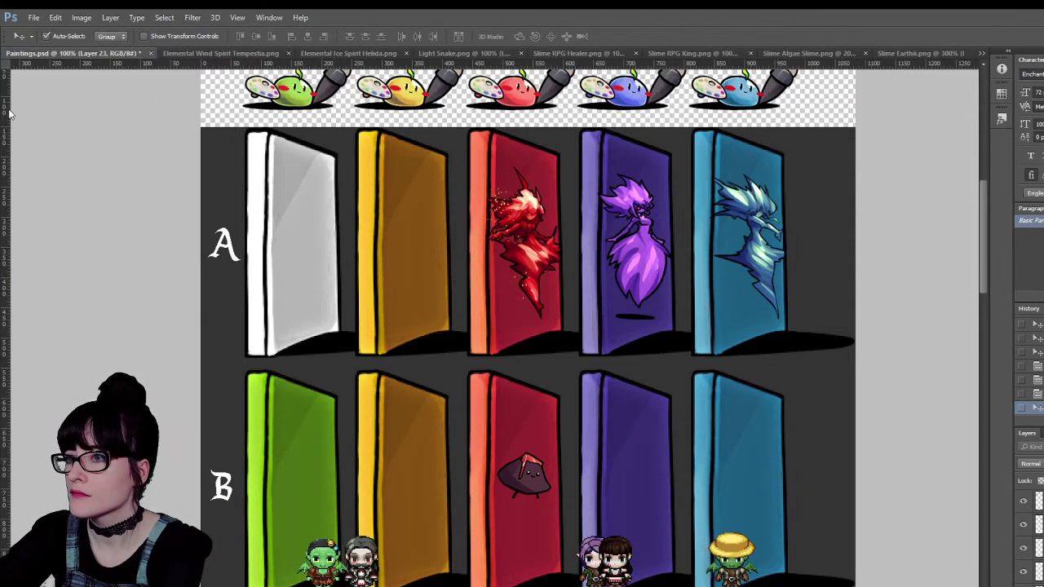
Delete the ground shadow beneath row A's purple spirit and hide the white layer covering row A's green painting.
key(m)
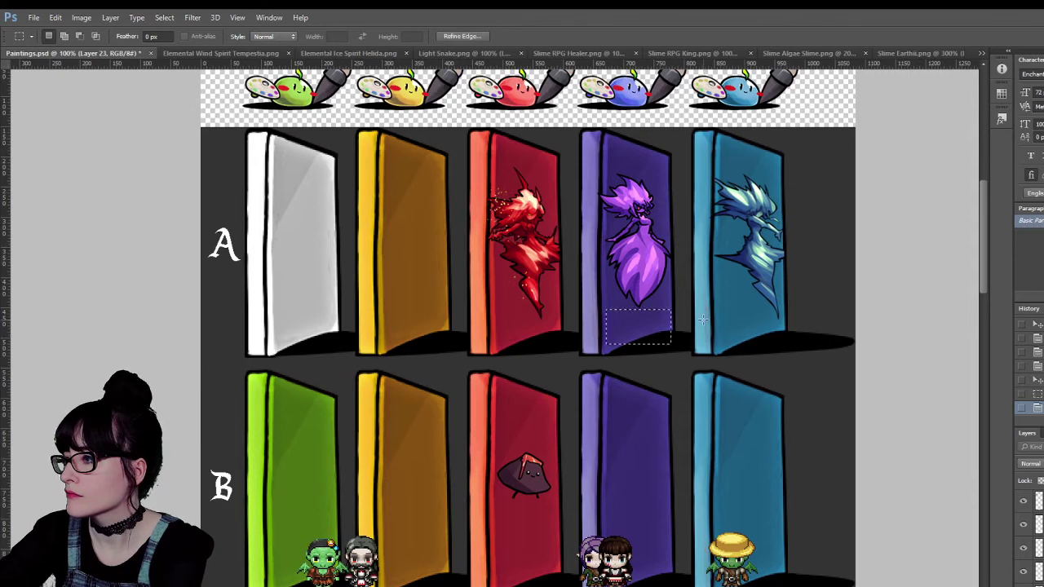
click(702, 320)
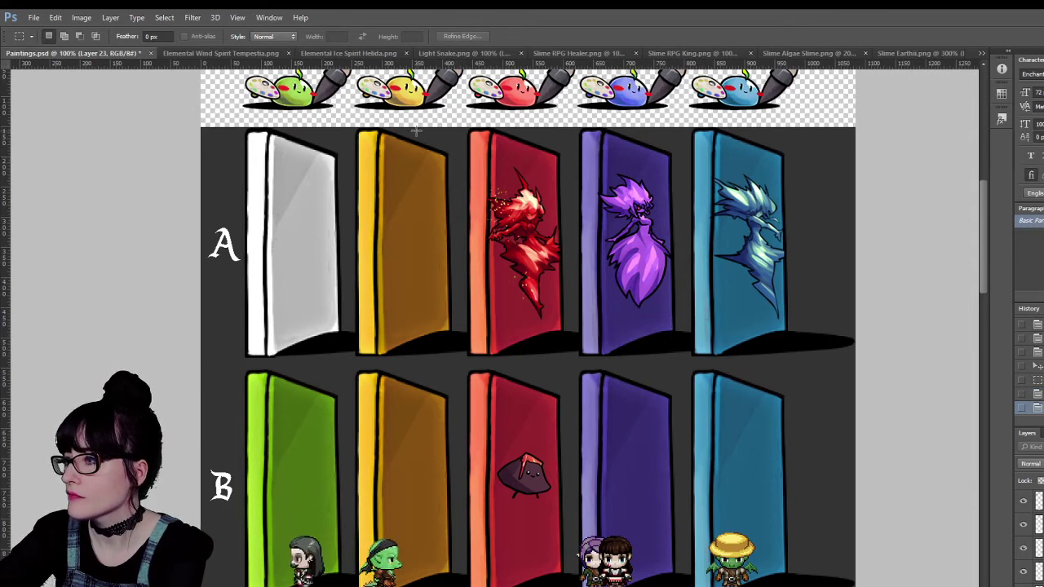
scroll(415, 131, down, 2)
scroll(326, 114, up, 2)
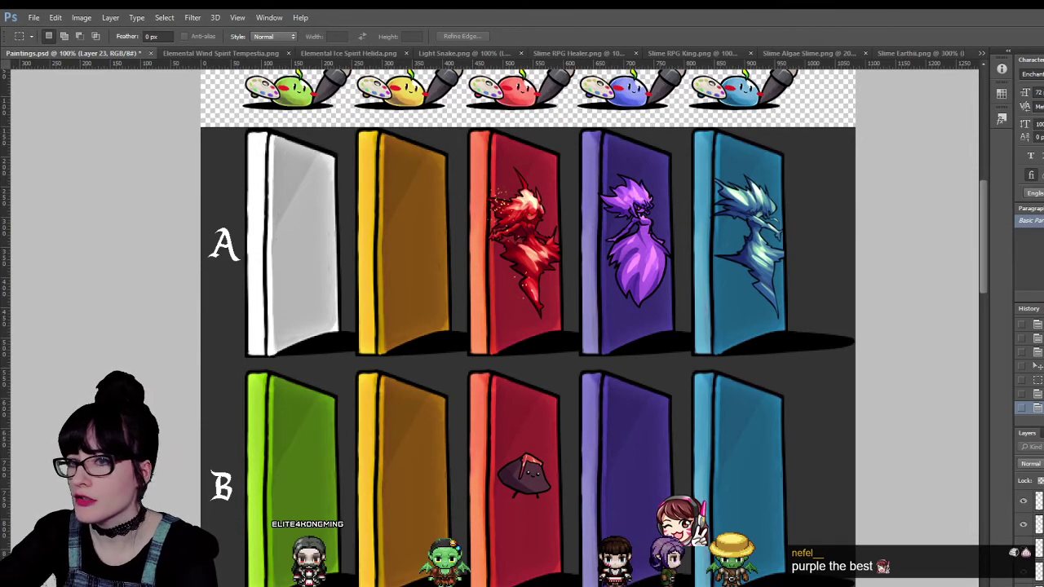
click(1025, 504)
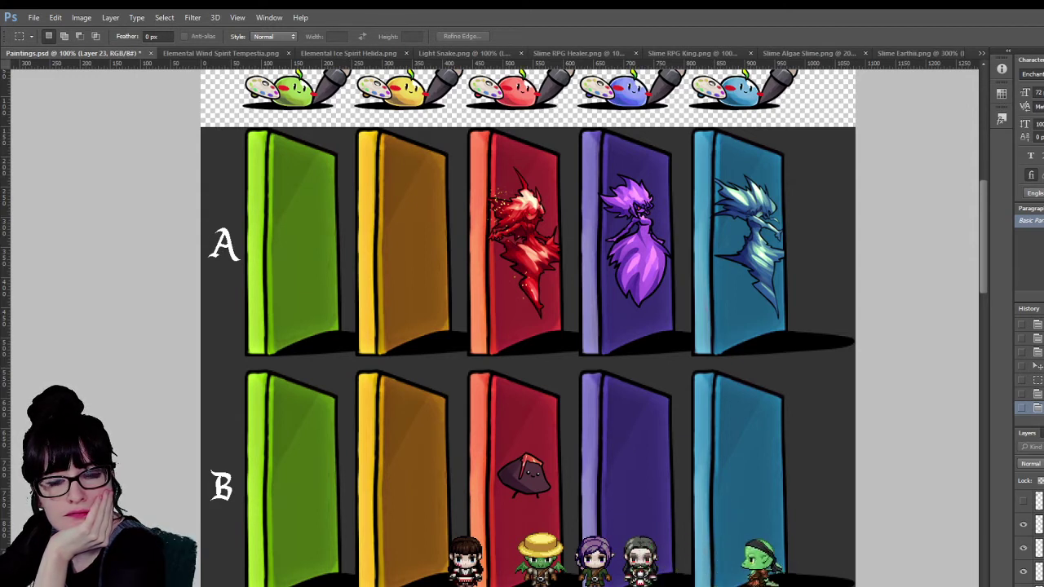
Look at Elemental Ice Spirit Helida.png, try pasting the ice maiden into Paintings.psd again, and delete it.
key(ctrl+Tab)
key(ctrl+Tab)
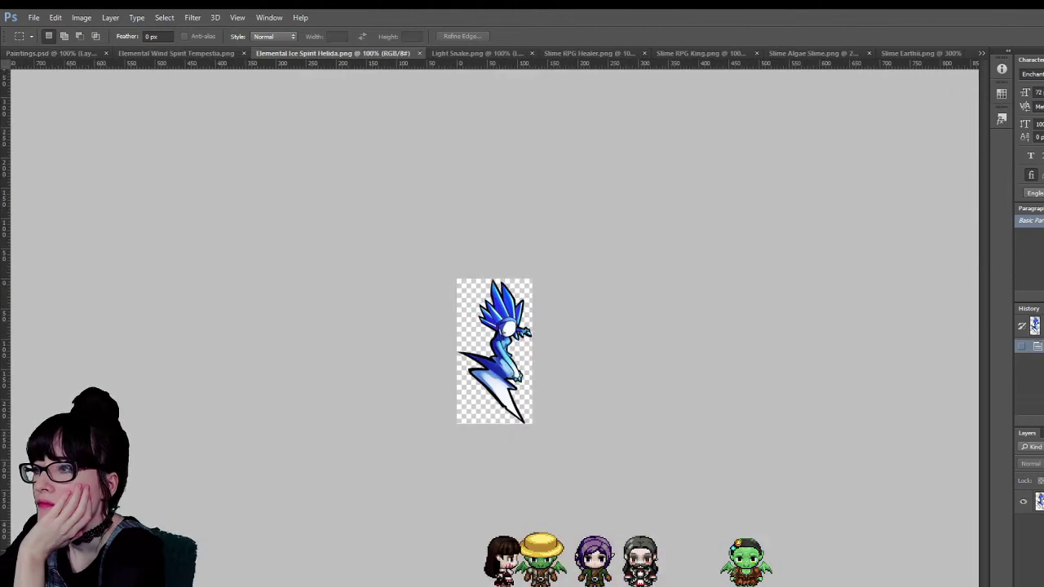
click(48, 53)
key(v)
key(ctrl+v)
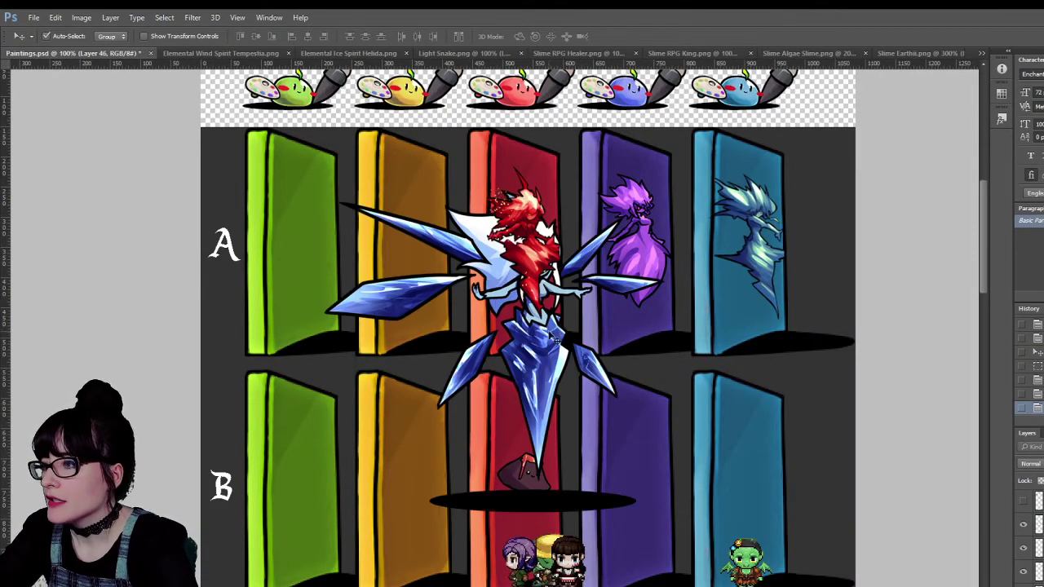
drag(531, 425, 408, 416)
key(Delete)
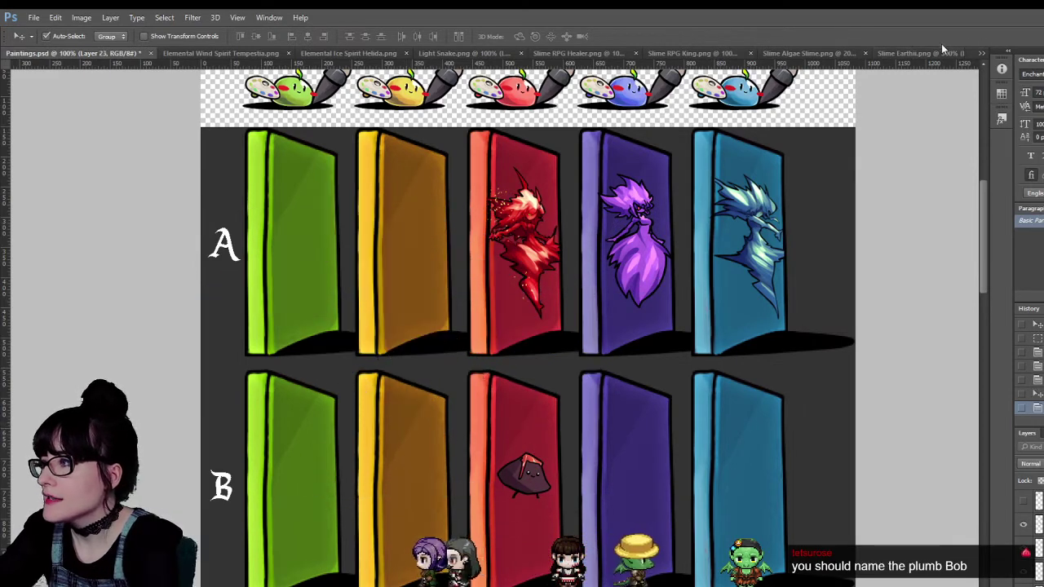
Close the source files Slime Earthii.png and Slime Algae Slime.png.
click(923, 53)
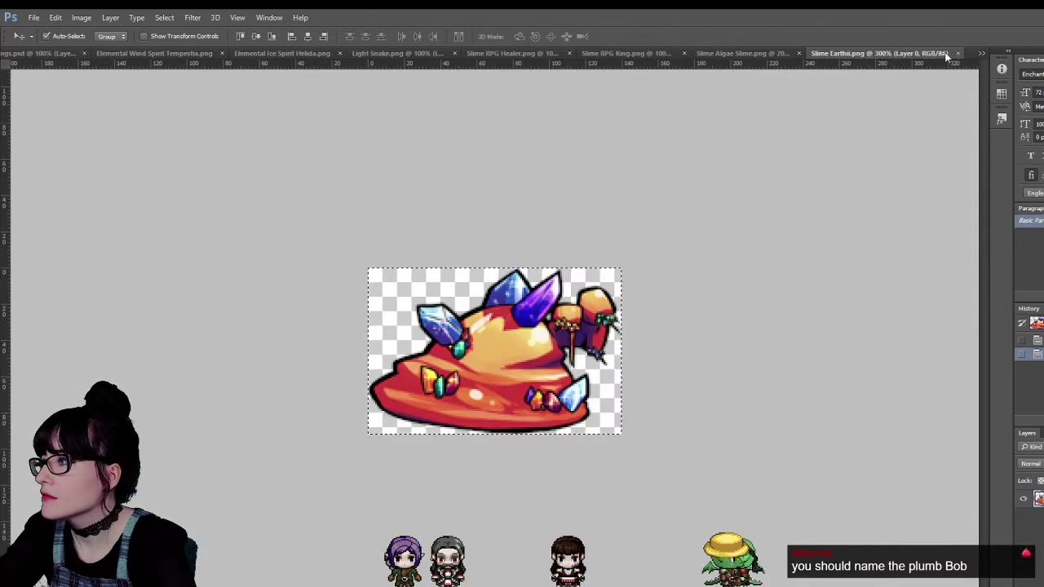
click(957, 53)
click(923, 51)
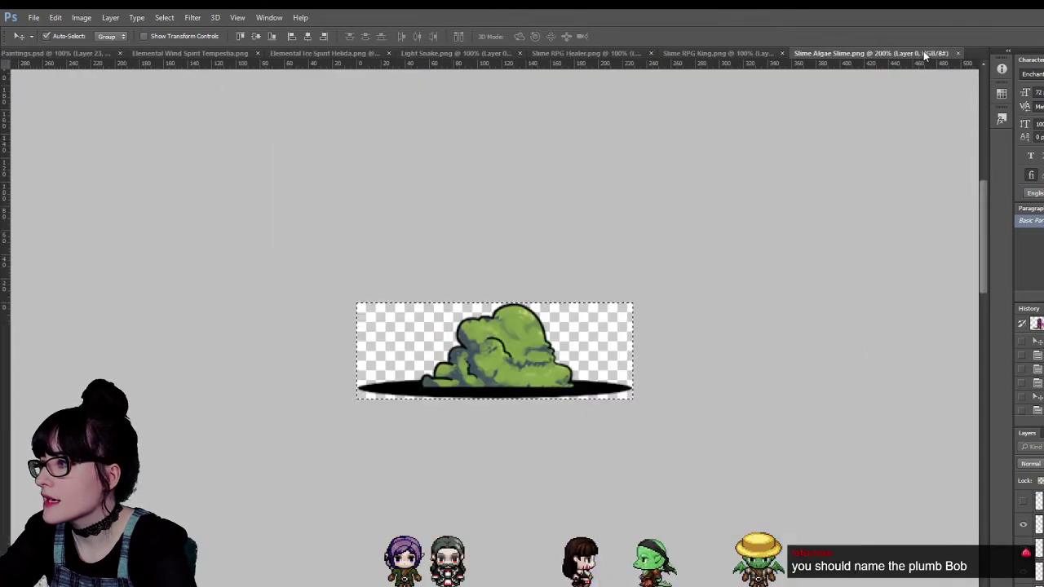
click(957, 54)
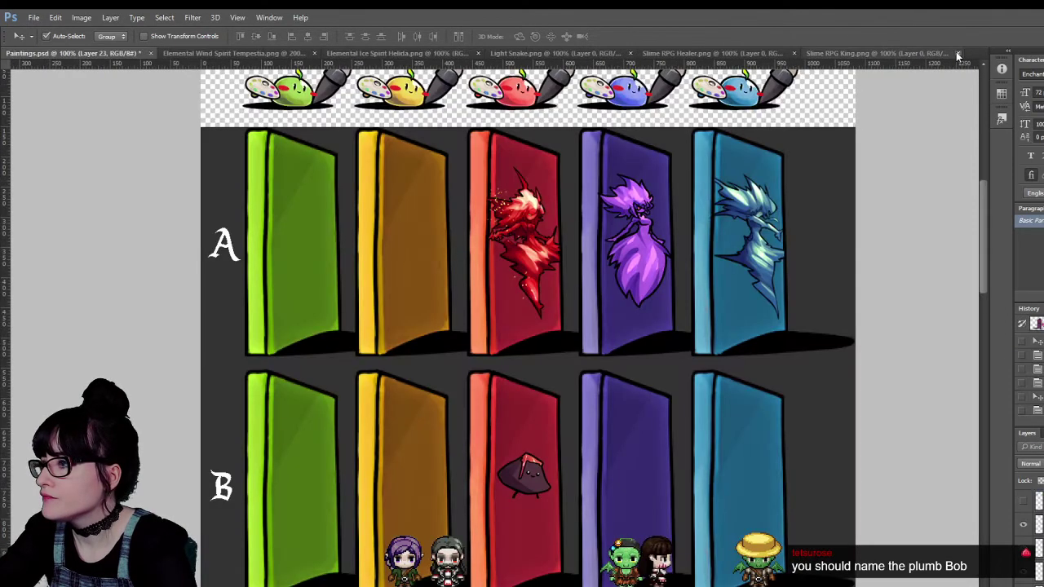
Close the source files Slime RPG King.png, Slime RPG Healer.png and Light Snake.png.
click(864, 54)
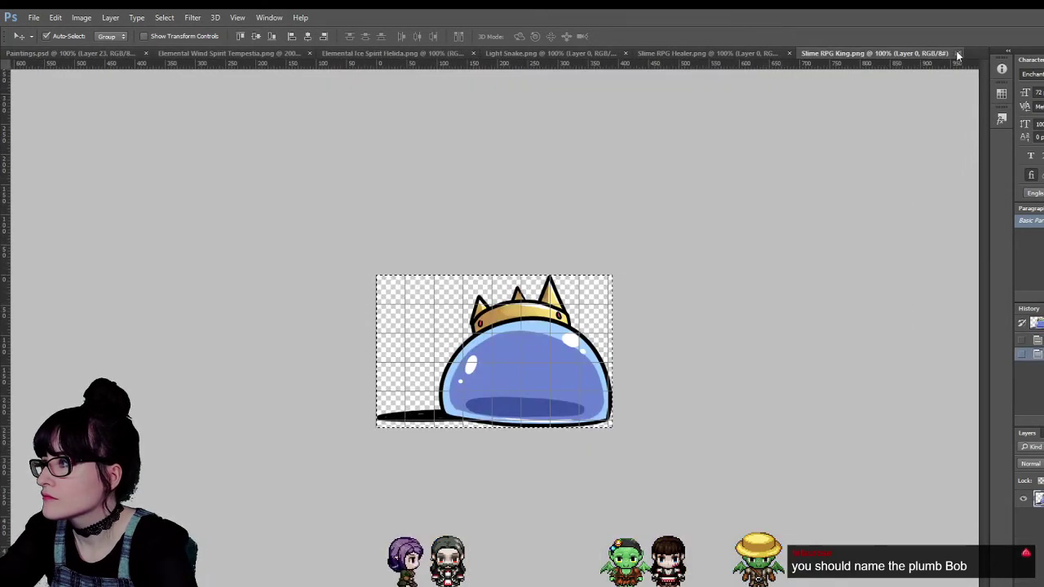
click(957, 53)
click(823, 52)
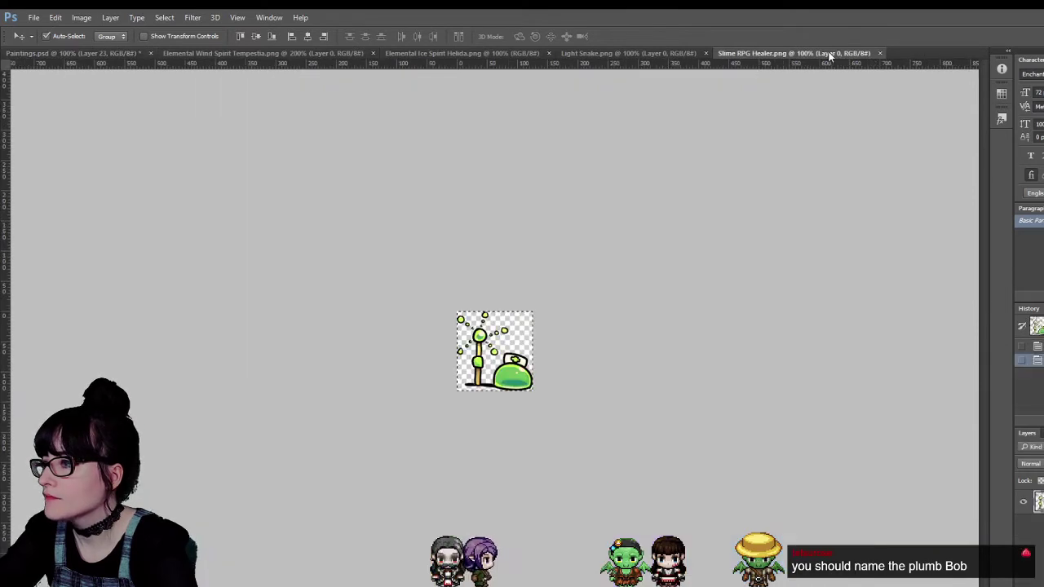
click(881, 53)
click(677, 52)
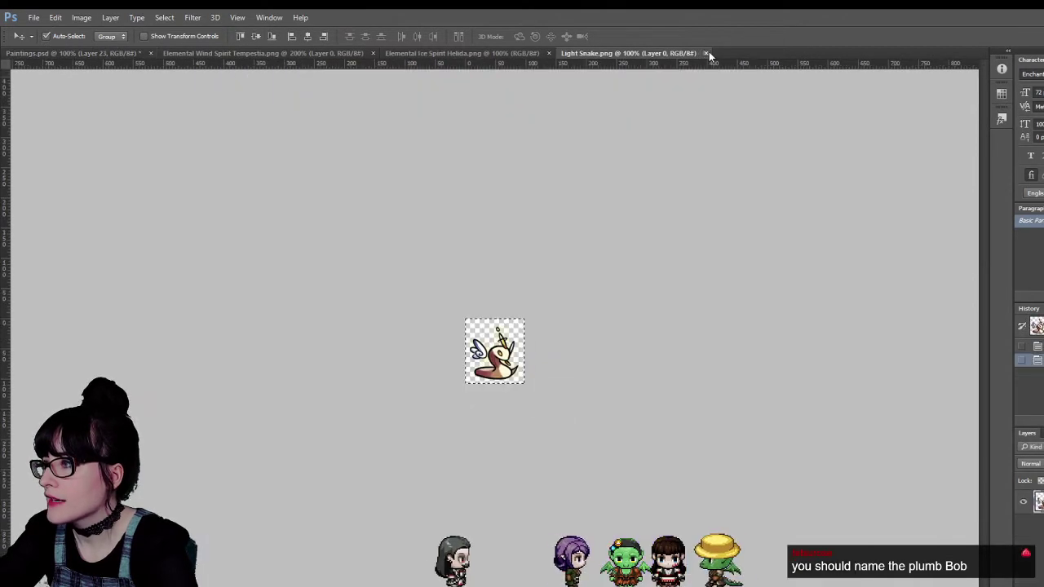
click(706, 53)
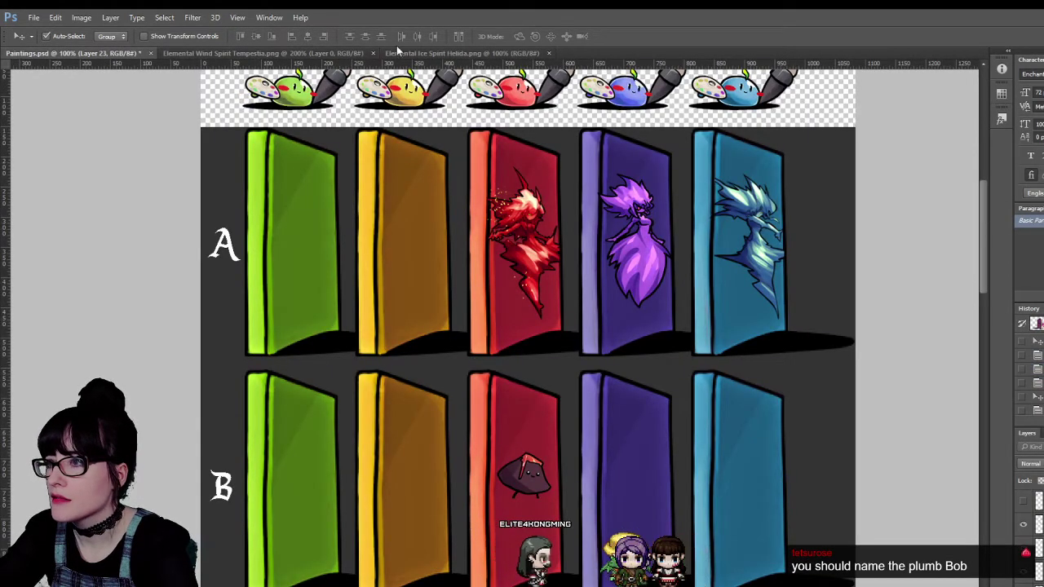
Look at the wind and ice spirit files, try pasting the copied sprite into Paintings.psd, and undo each paste.
click(305, 53)
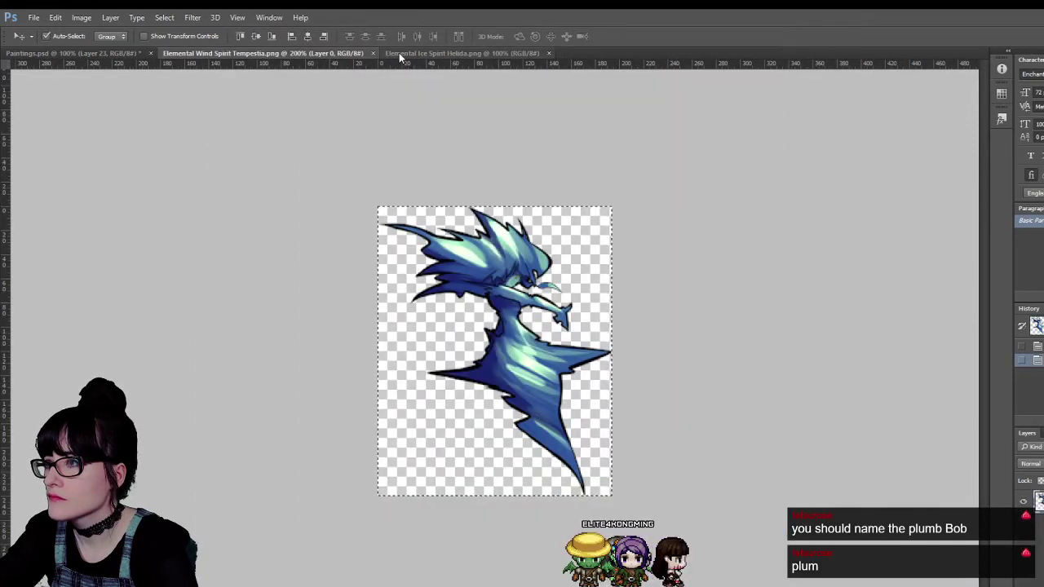
click(398, 53)
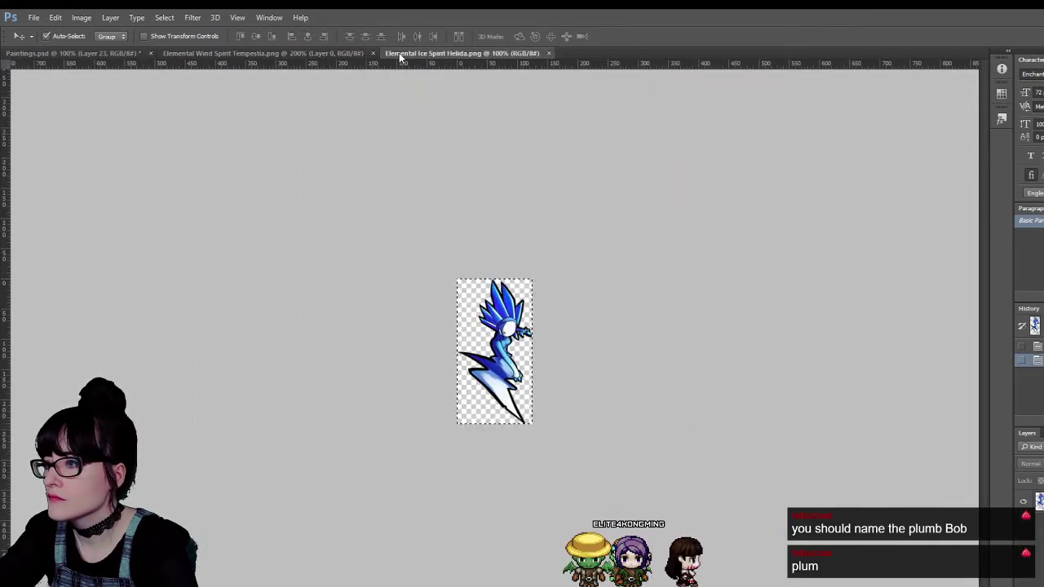
click(33, 53)
key(ctrl+v)
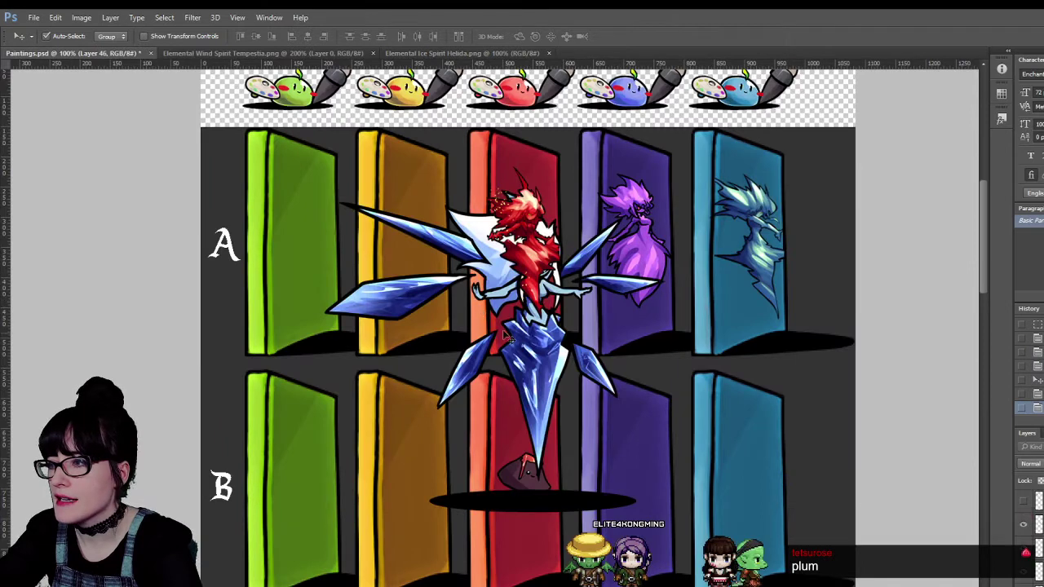
key(ctrl+z)
click(455, 53)
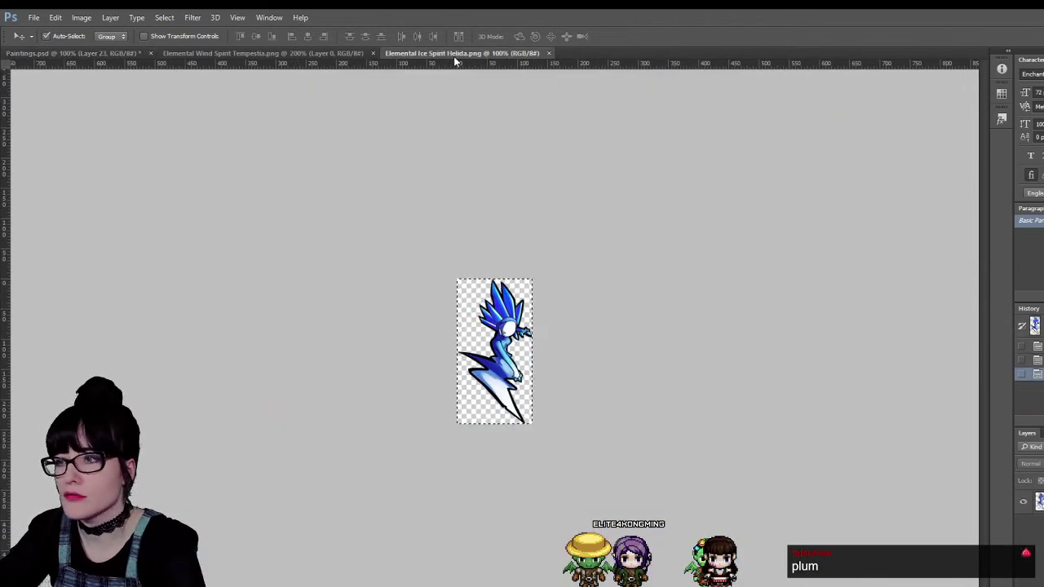
click(90, 53)
key(ctrl+v)
drag(529, 369, 396, 368)
key(ctrl+z)
Paste the spirit from Elemental Ice Spirit Helida.png into Paintings.psd and place it on row A's yellow painting.
click(437, 54)
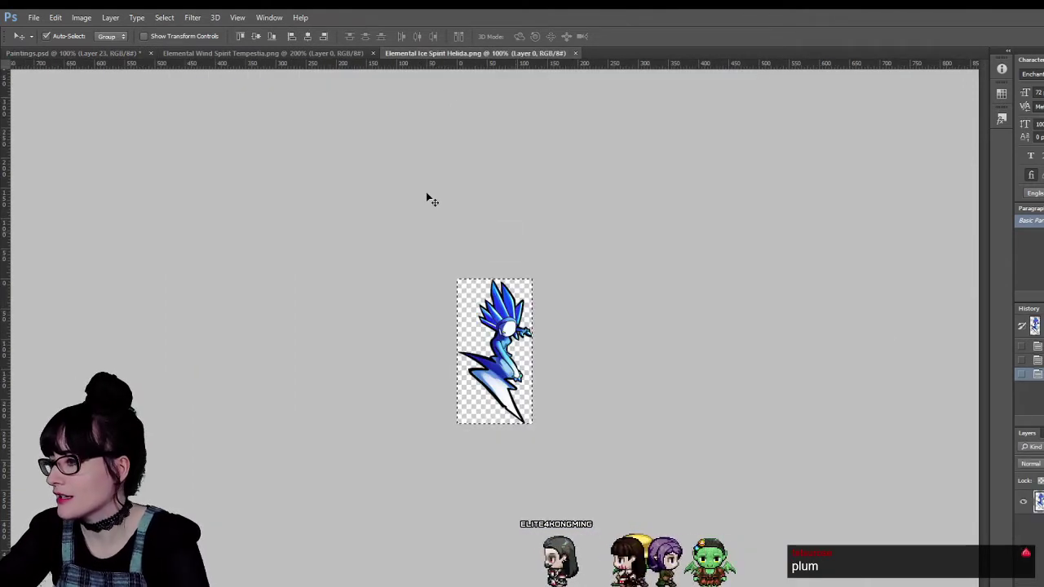
click(79, 53)
key(ctrl+v)
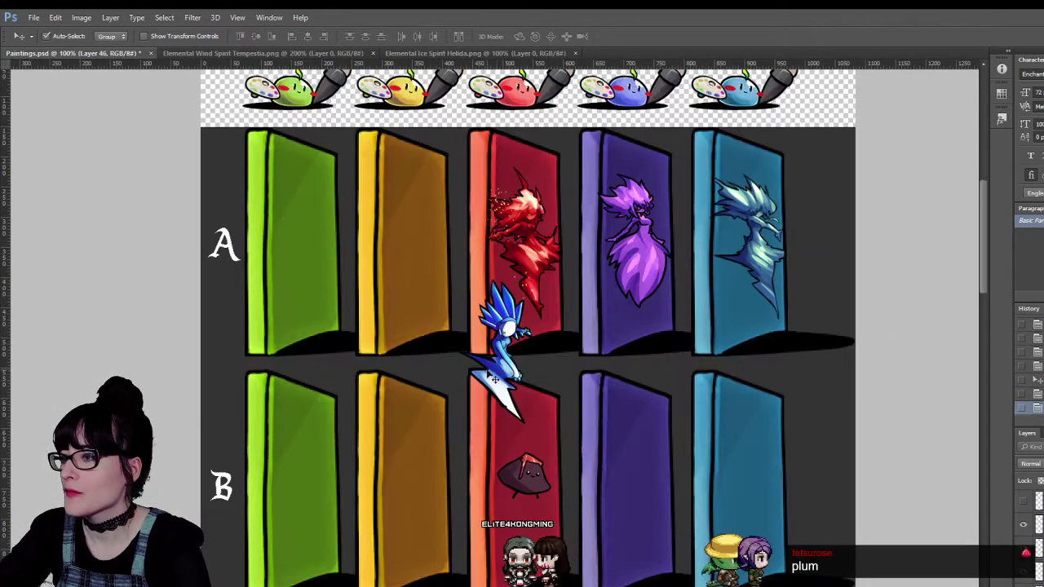
mouse_move(493, 367)
mouse_down()
mouse_move(391, 256)
mouse_move(407, 255)
mouse_up()
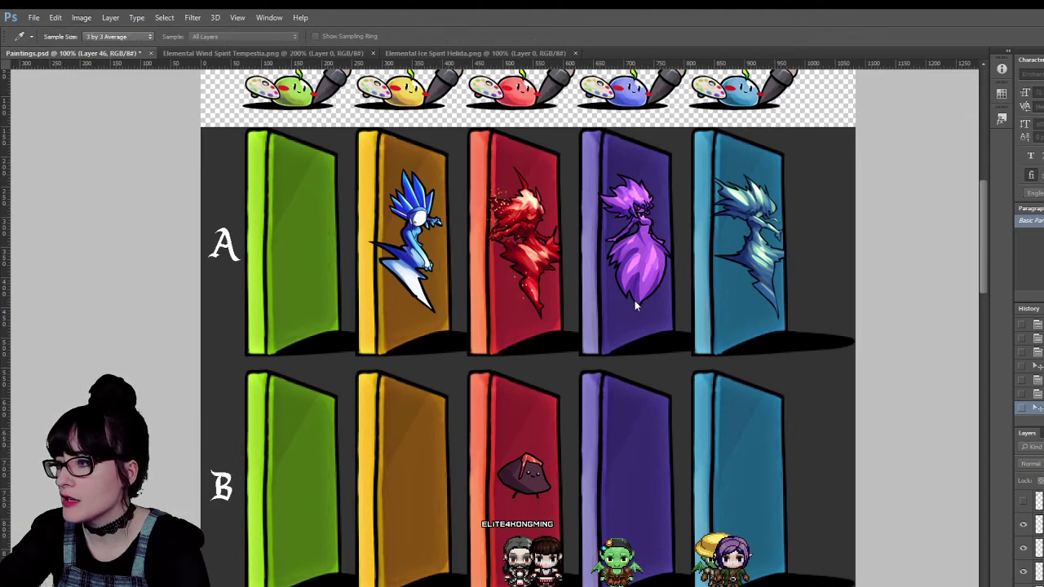
Shift the hue of the spirit on row A's yellow painting from blue to golden yellow.
drag(634, 300, 574, 310)
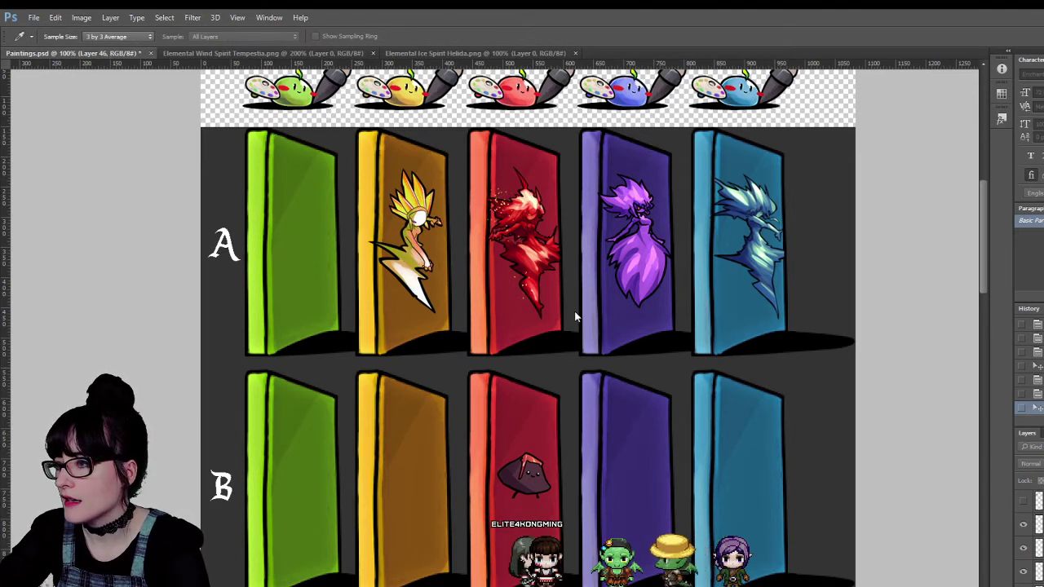
key(ctrl+z)
key(ctrl+z)
key(ctrl+z)
key(ctrl+z)
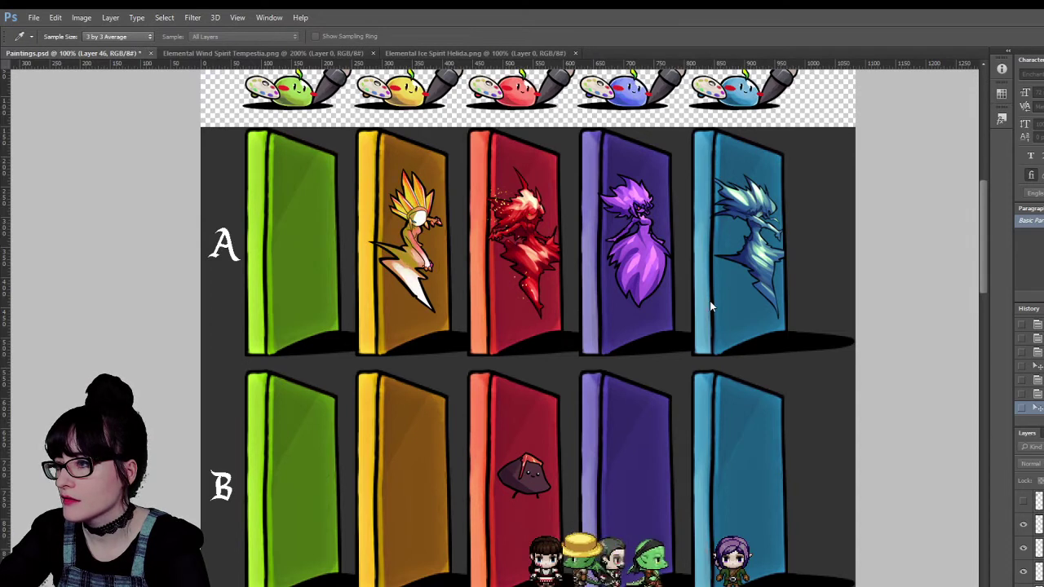
Nudge the golden spirit slightly right and down on row A's yellow painting.
key(v)
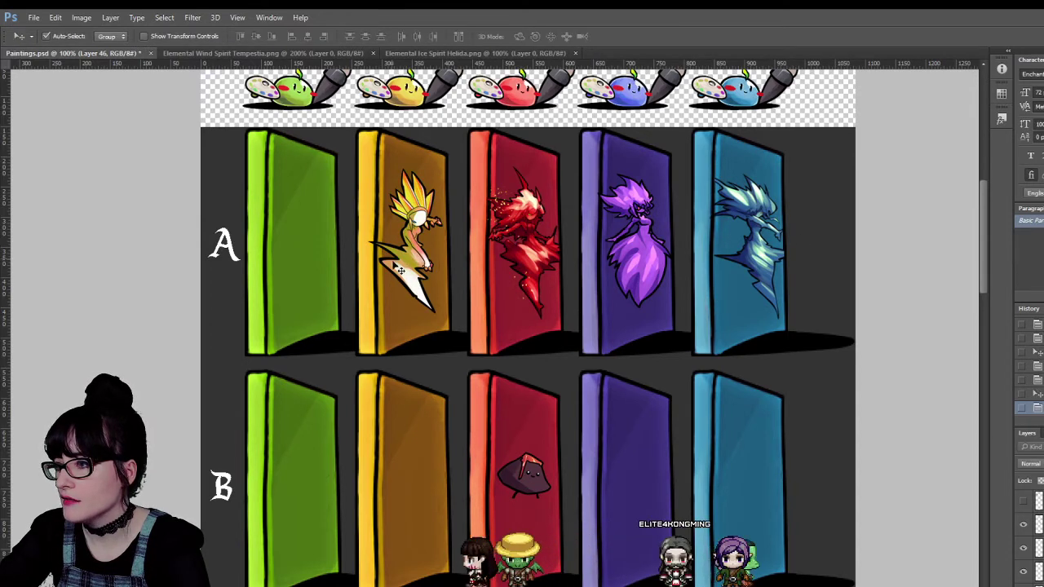
drag(400, 270, 416, 284)
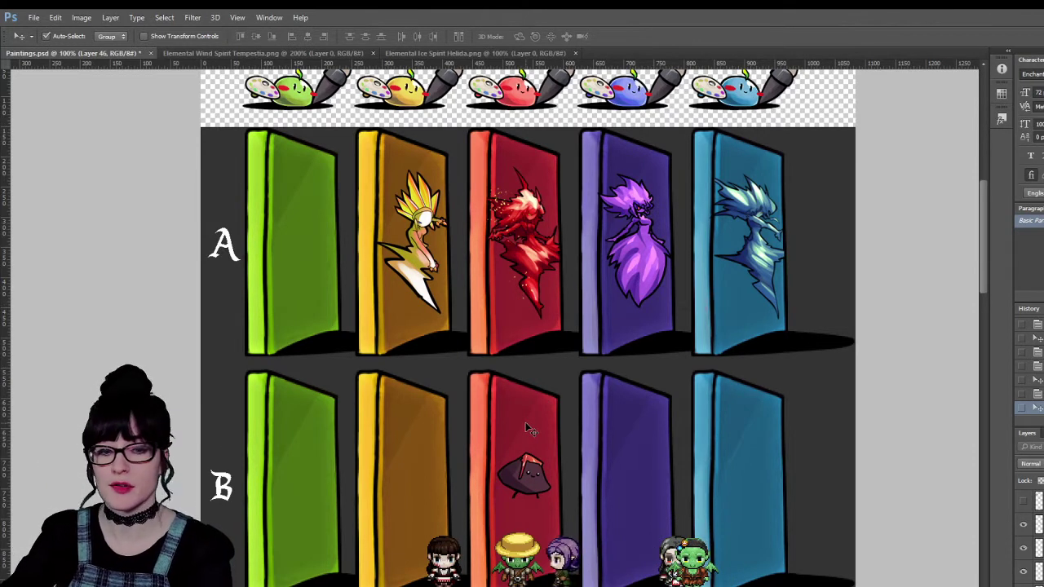
drag(424, 240, 421, 244)
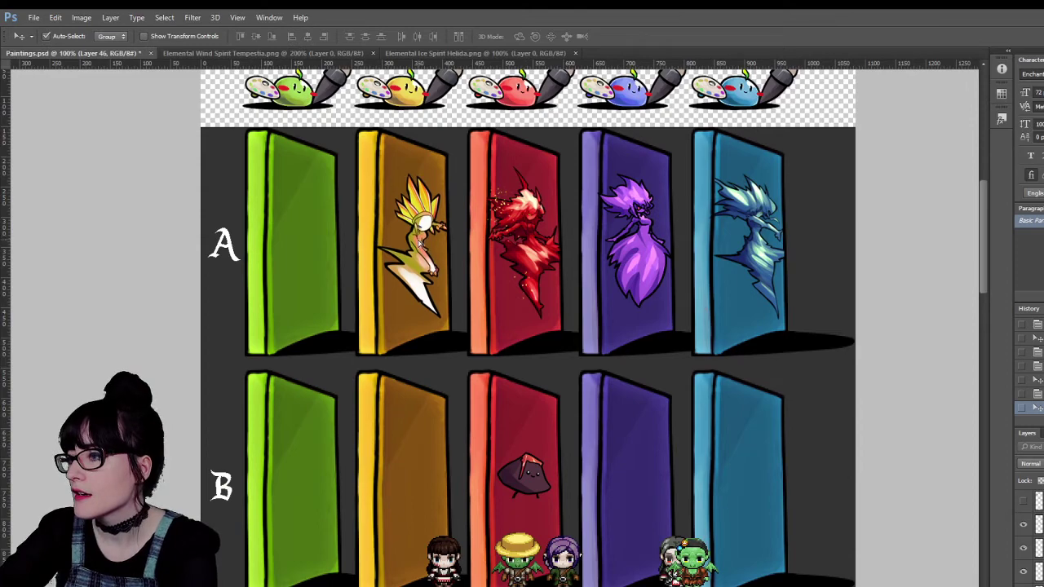
Review the sprites across the painting rows at a smaller view, then return to row A.
key(z)
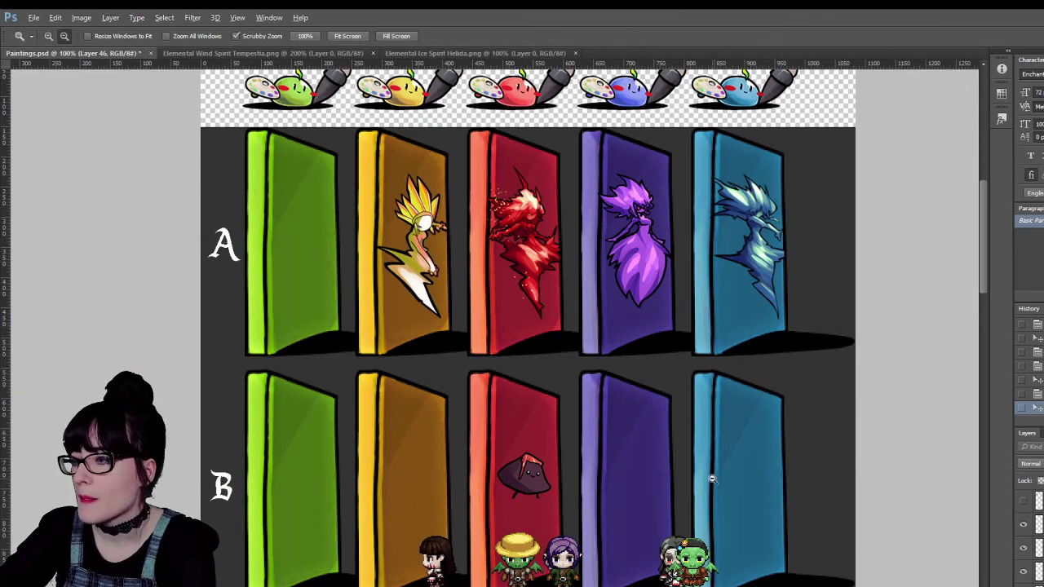
alt+click(711, 478)
scroll(595, 429, down, 8)
scroll(589, 424, down, 10)
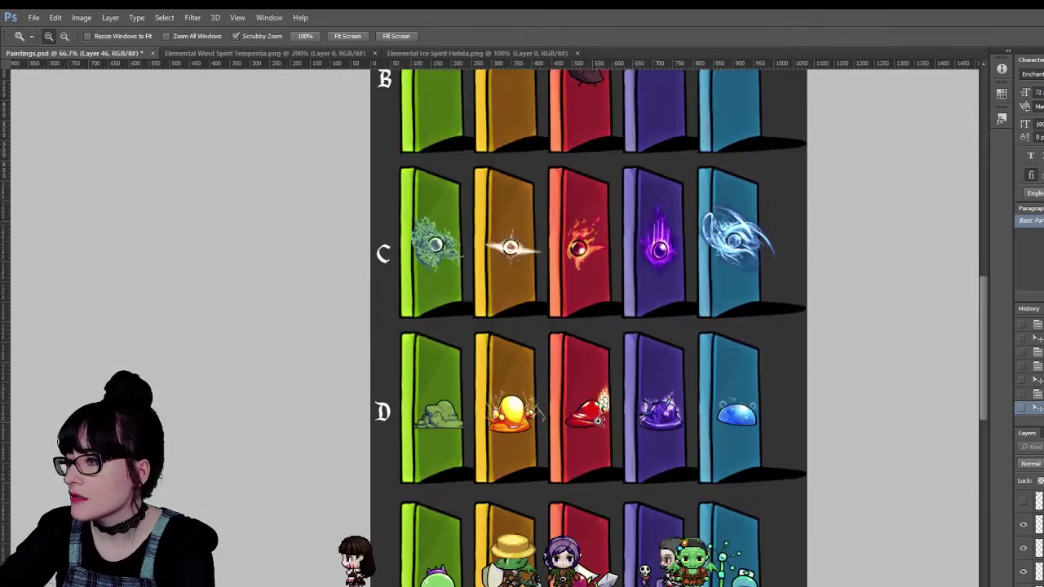
scroll(554, 241, up, 12)
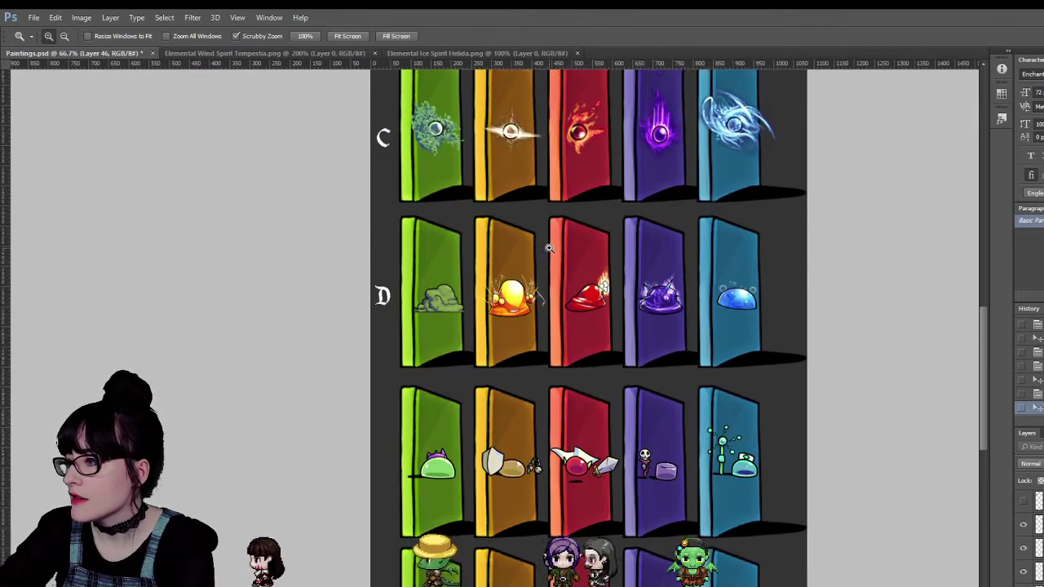
scroll(548, 248, up, 2)
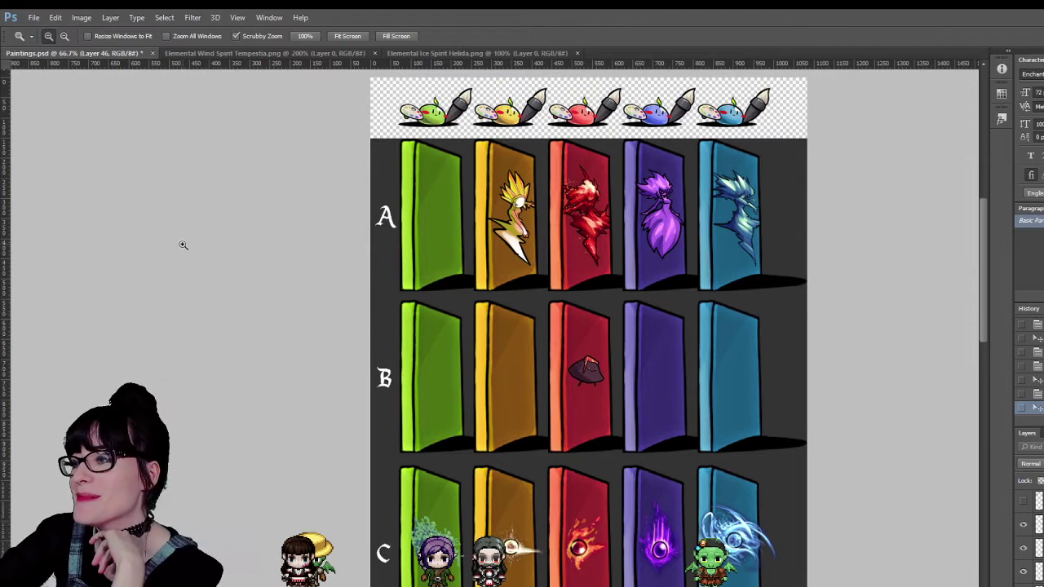
click(301, 235)
scroll(300, 235, up, 2)
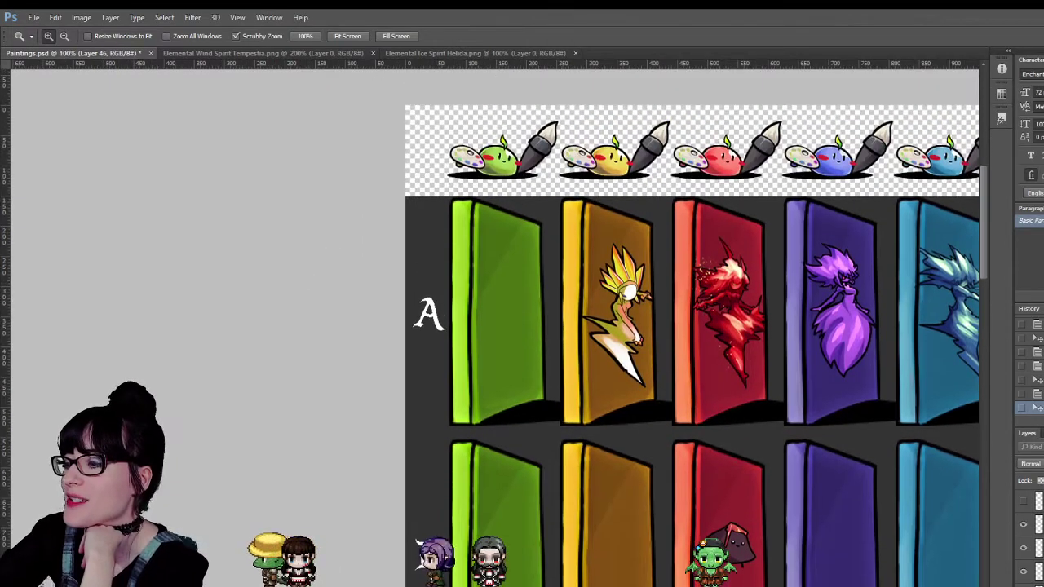
scroll(664, 346, right, 2)
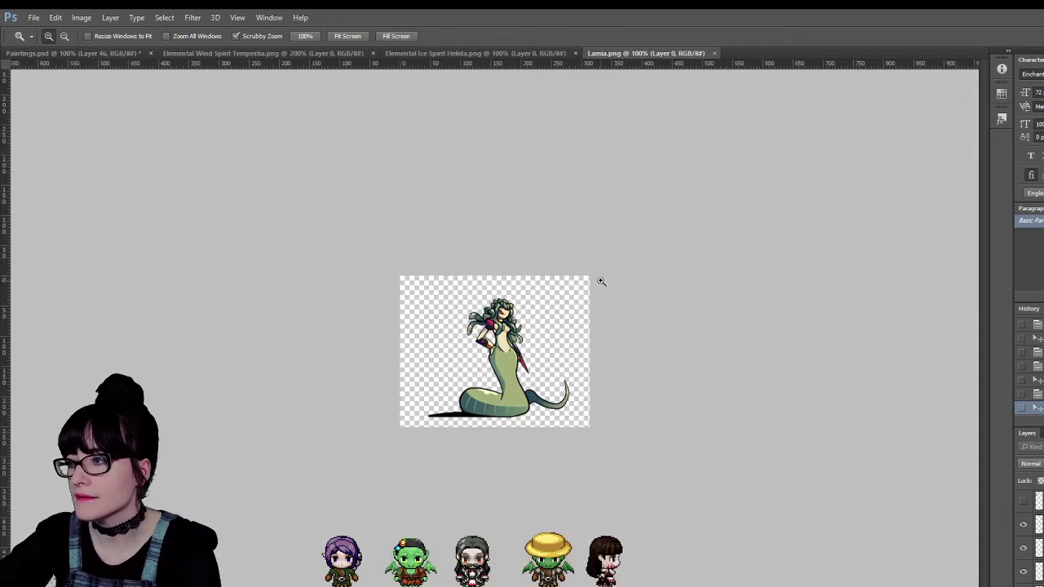
Copy the lamia from Lamia.png, close that file, and place the lamia on row A's green painting.
key(ctrl+a)
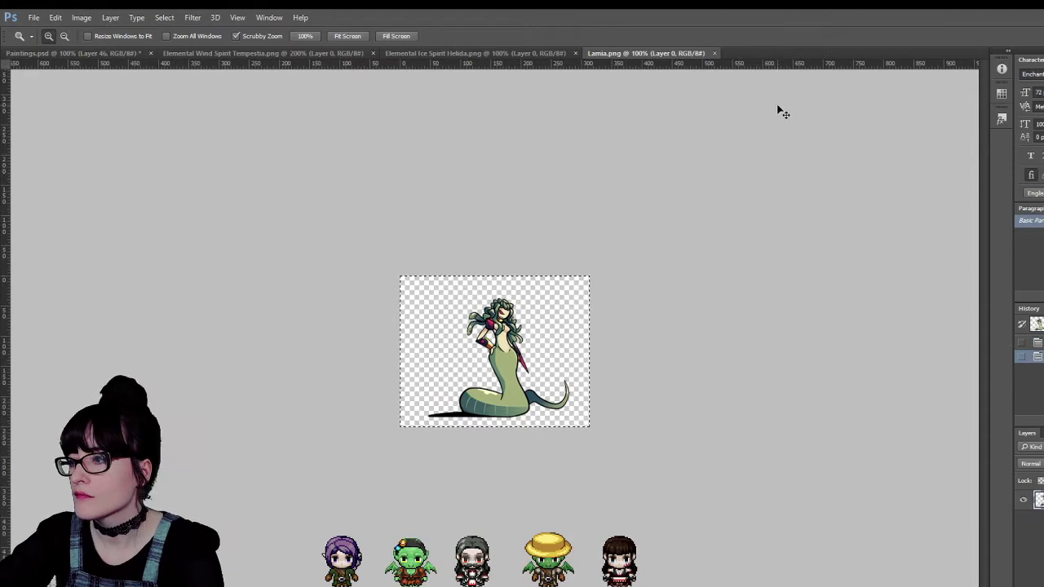
click(713, 53)
key(ctrl+v)
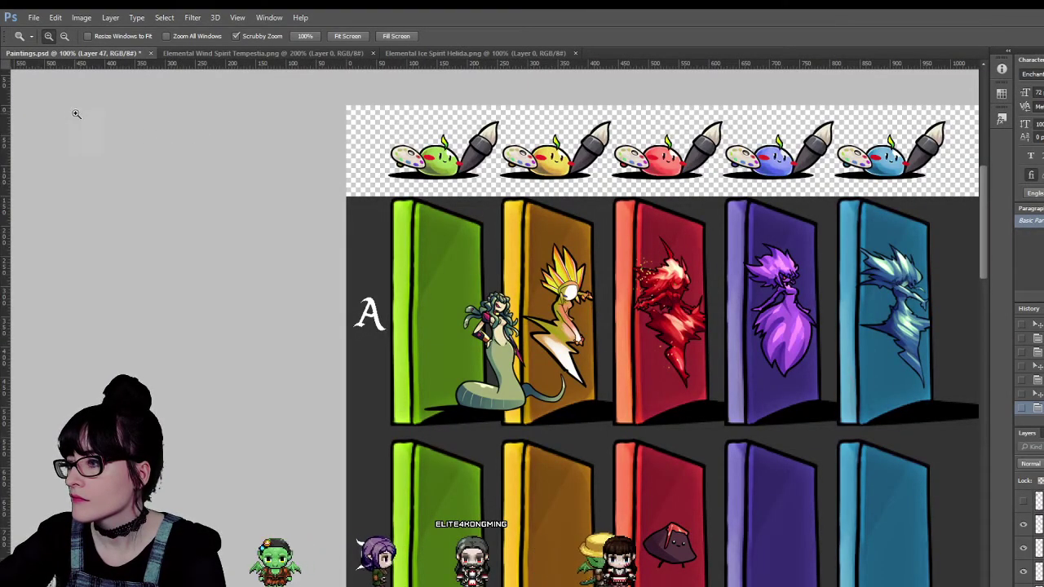
key(v)
drag(505, 397, 446, 358)
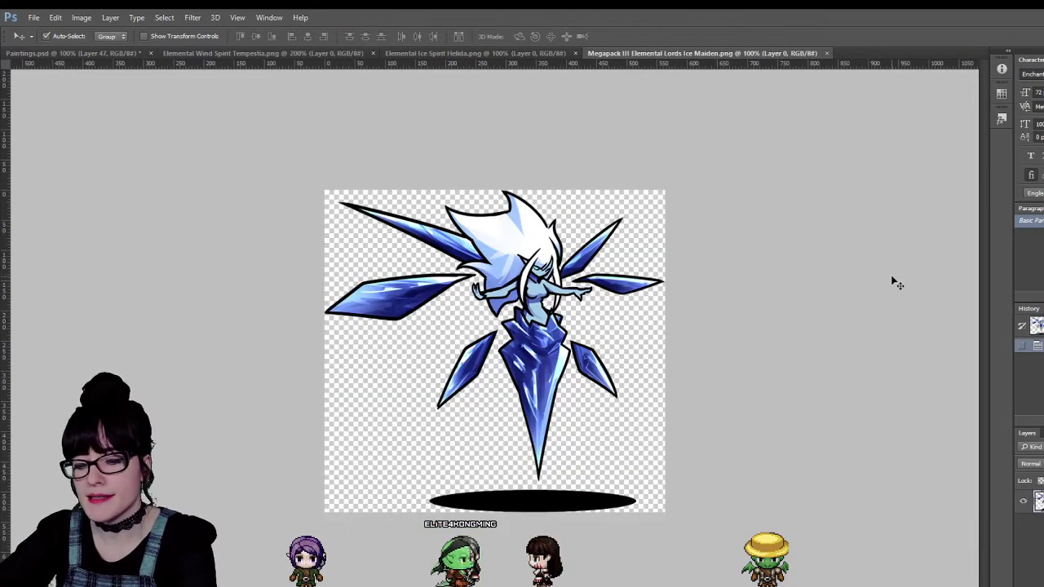
Replace the lamia on row A's green painting with the sprite from Megapack III Elemental Lords Ice Maiden.png.
click(83, 53)
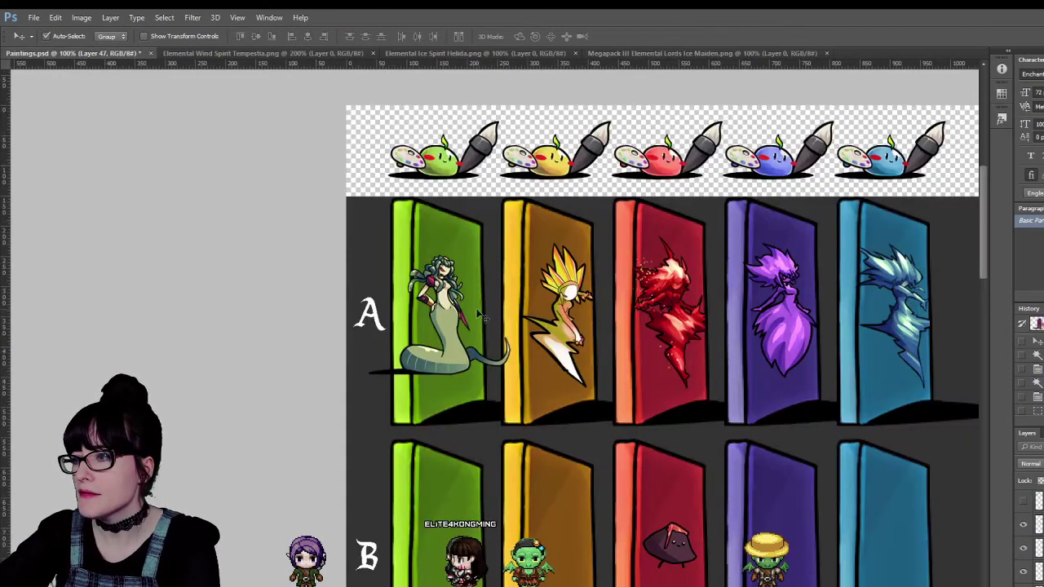
key(Delete)
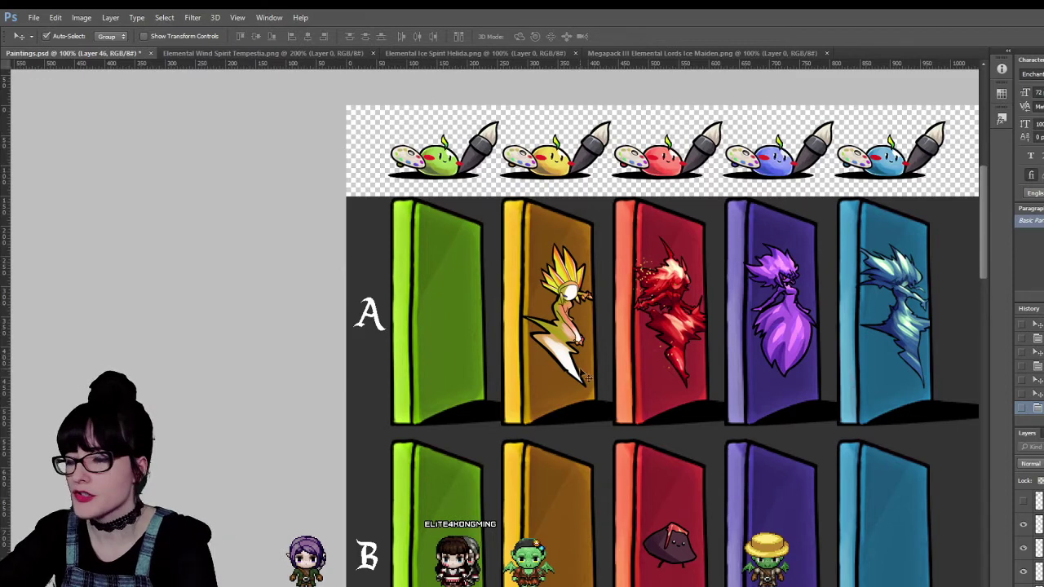
key(ctrl+v)
drag(586, 377, 495, 371)
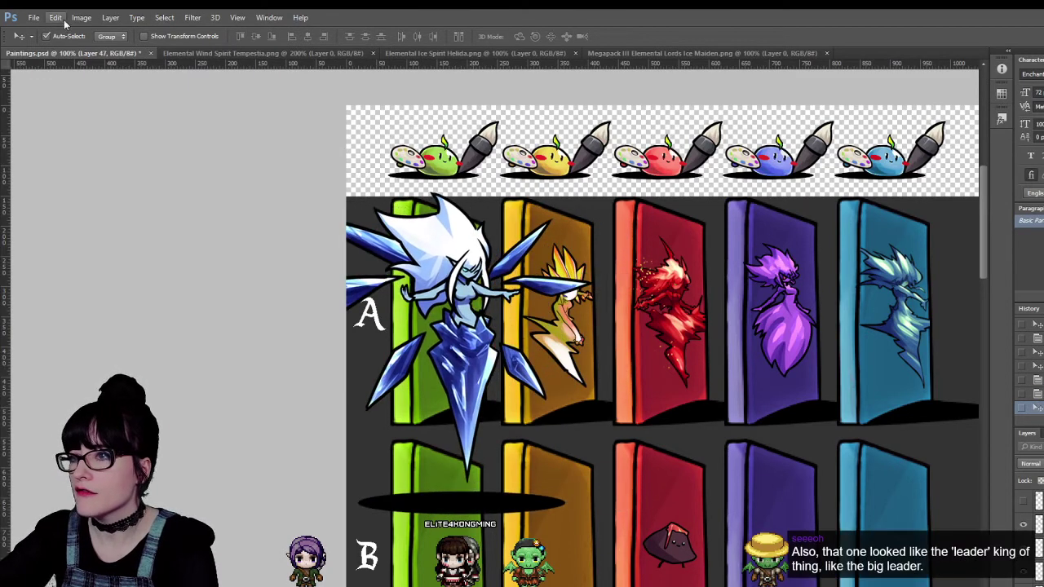
Scale the ice maiden to 50%, position her over row A's green painting, and rotate her 0.90 degrees.
key(ctrl+t)
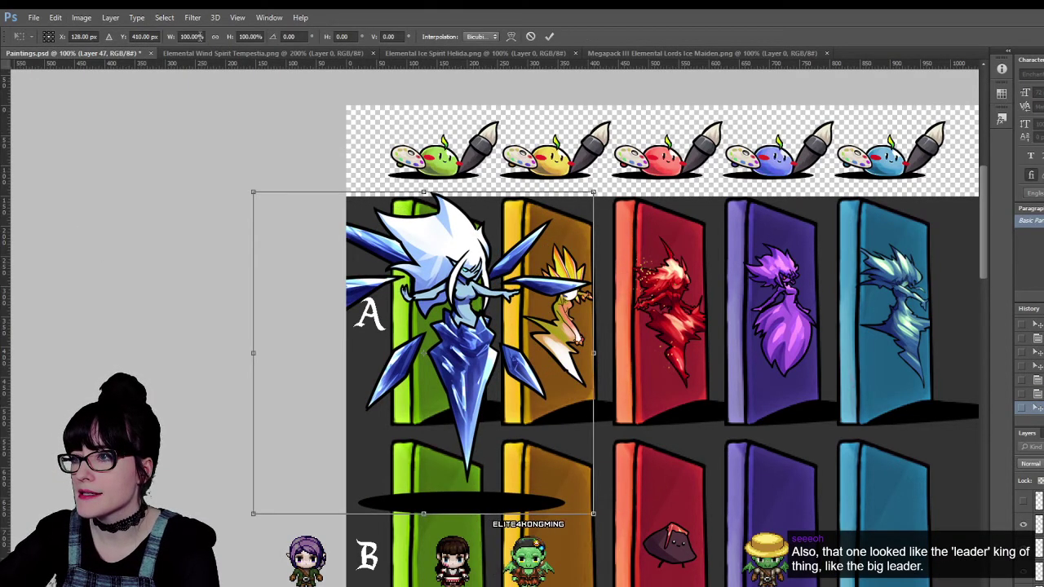
click(196, 36)
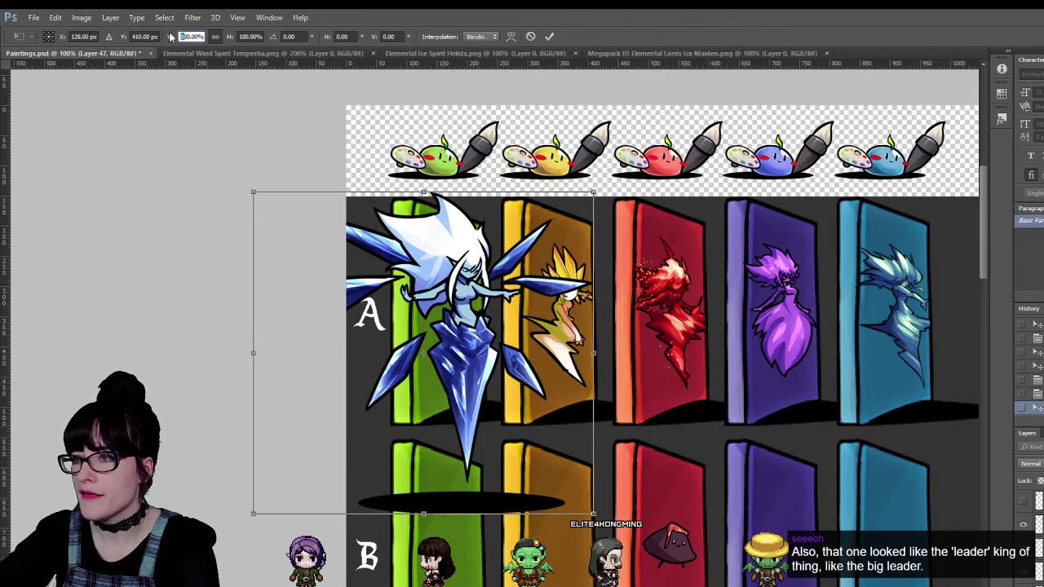
text(50)
key(Return)
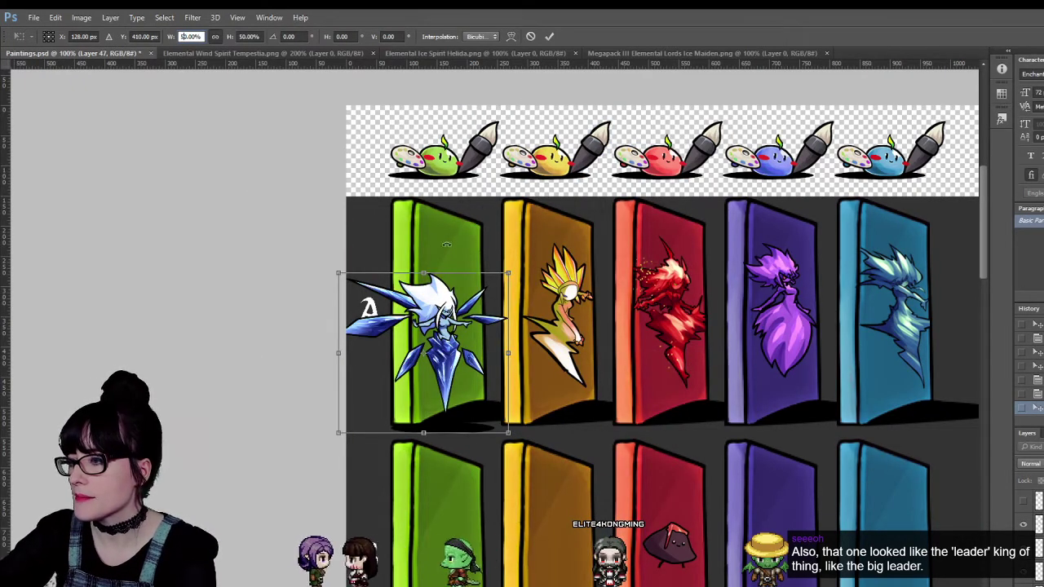
drag(424, 351, 443, 310)
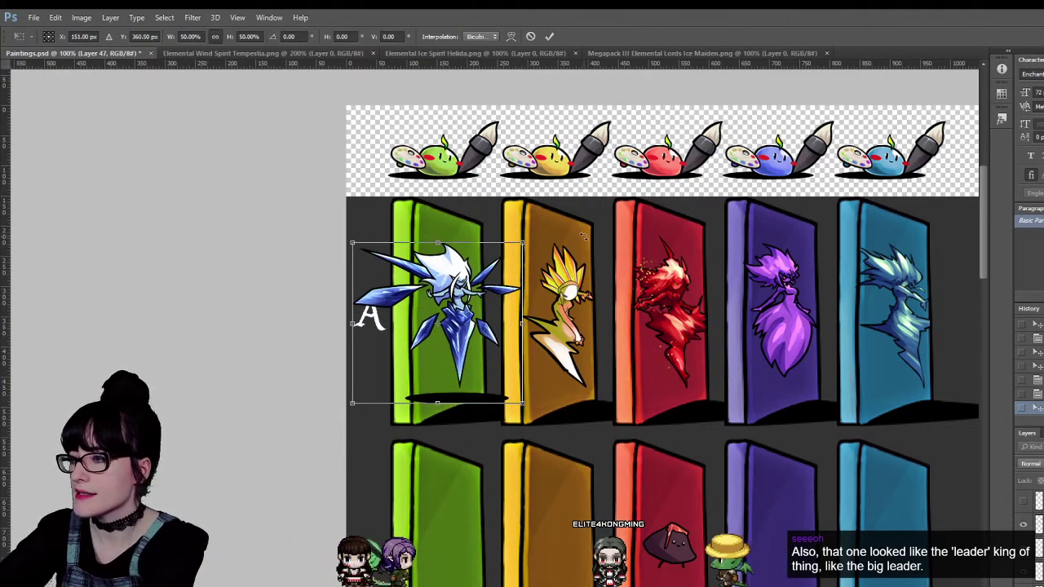
drag(582, 235, 584, 240)
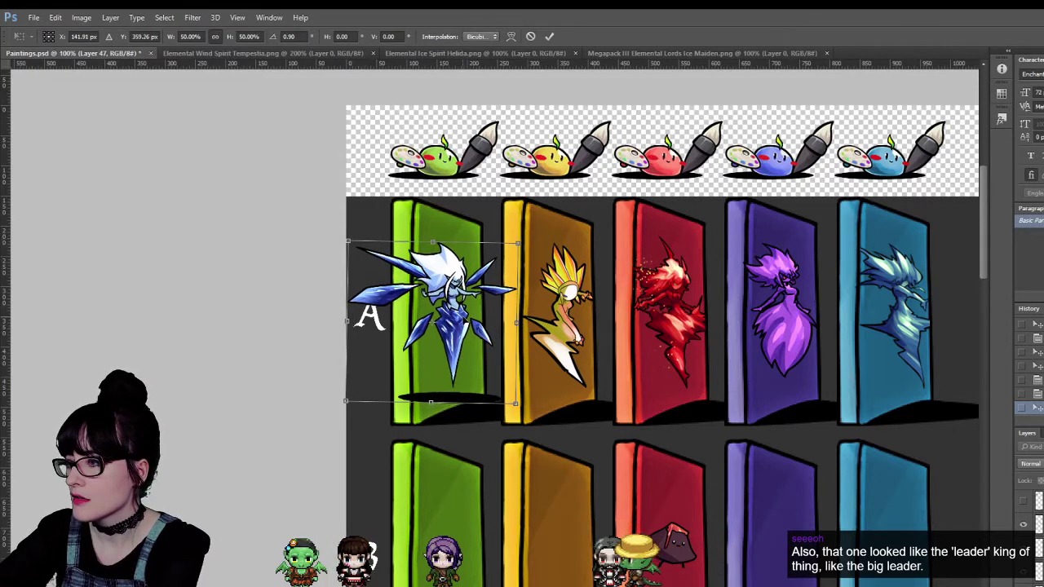
key(Return)
Apply the ice maiden's transform and shift her hue from blue to green to match row A's green painting.
key(m)
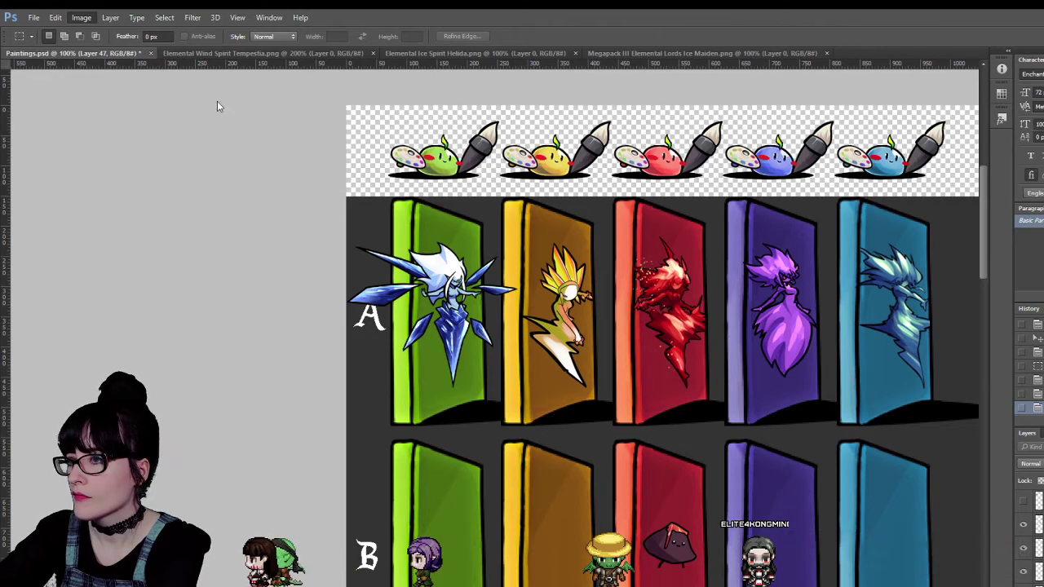
key(i)
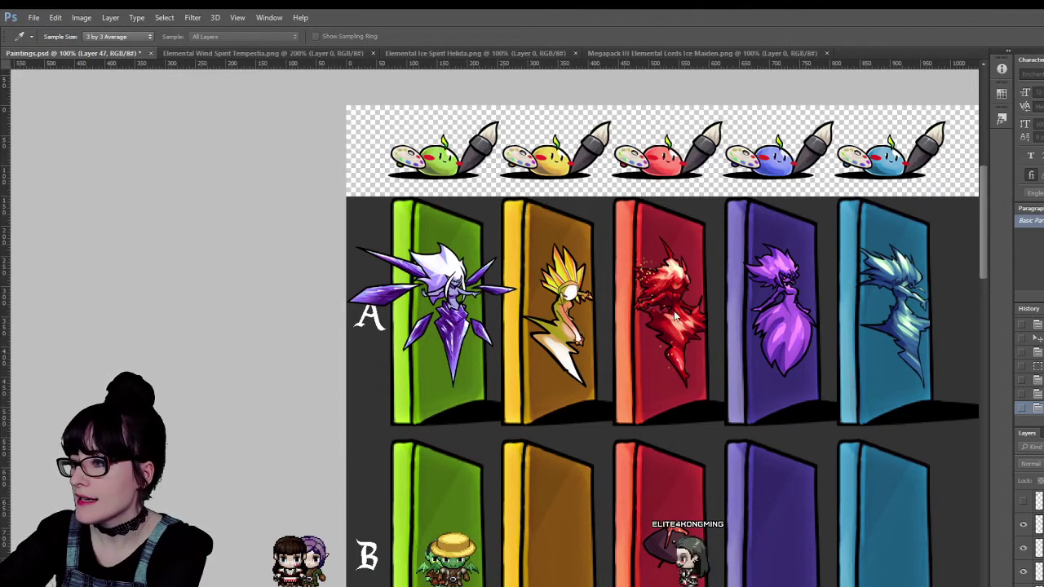
drag(674, 311, 589, 302)
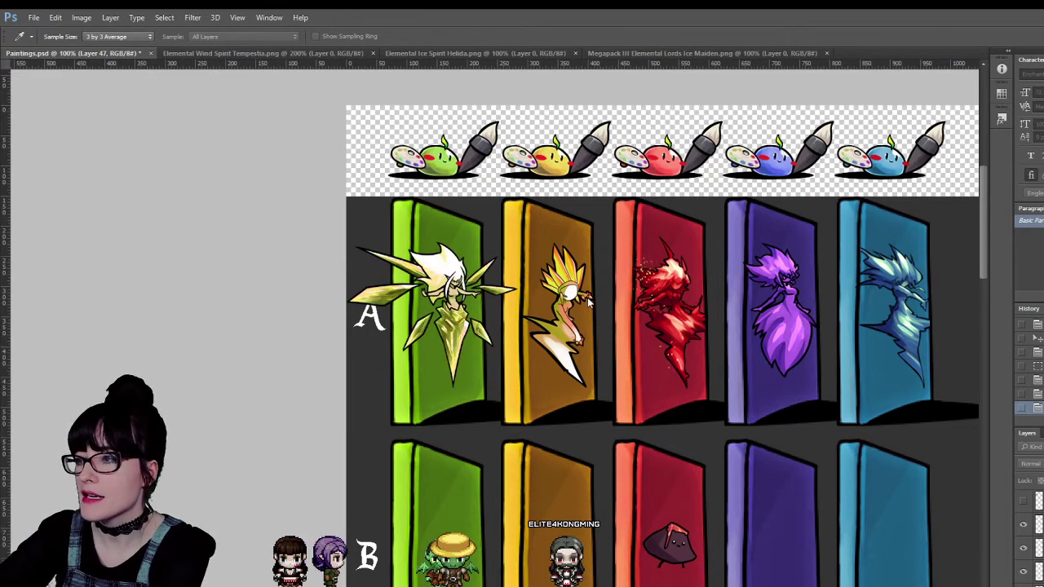
key(m)
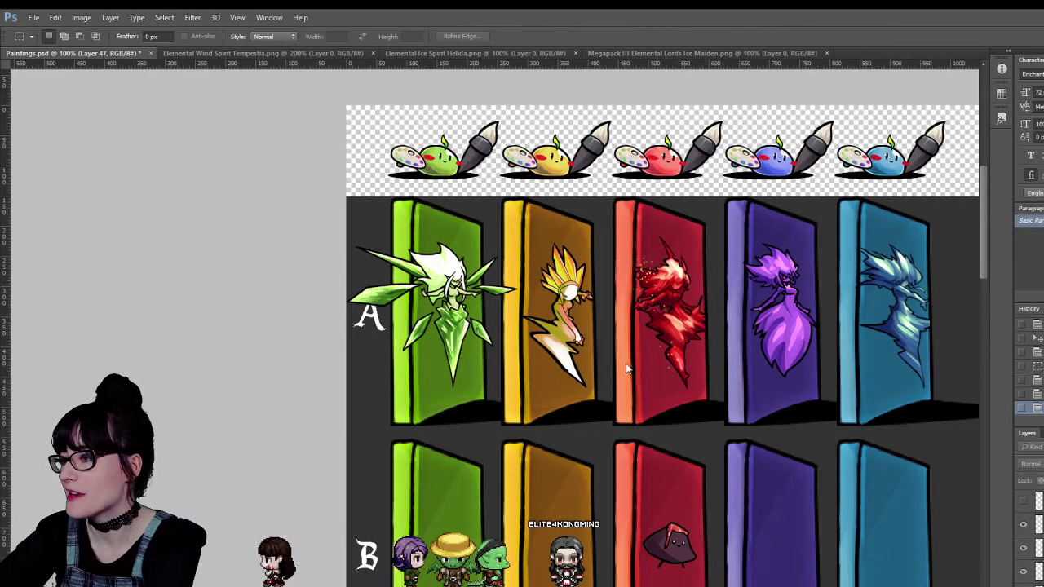
Trim the parts of the ice maiden that extend past both sides of the green painting's front face.
scroll(531, 441, down, 5)
scroll(531, 441, down, 3)
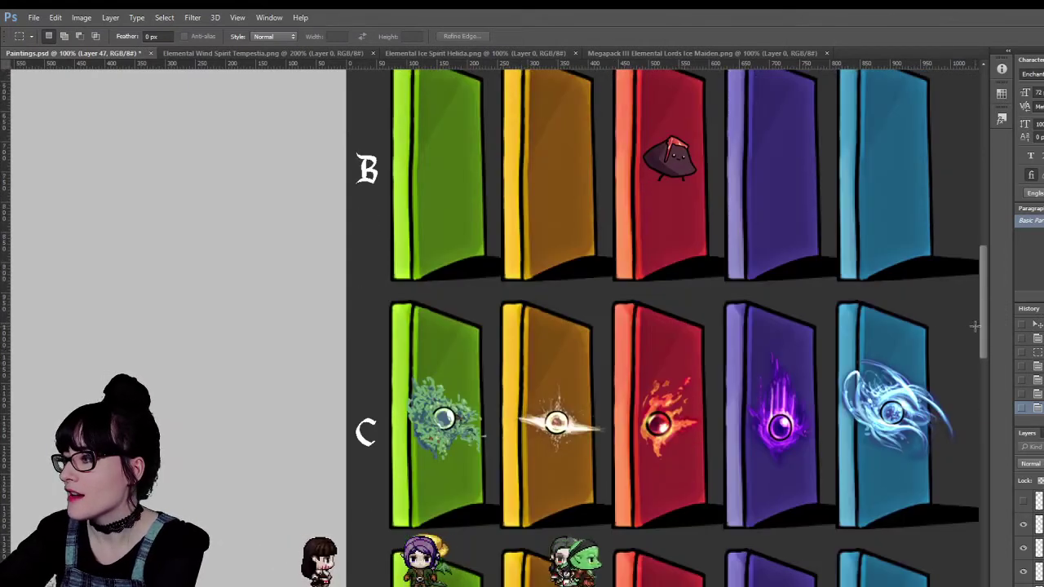
scroll(979, 251, up, 7)
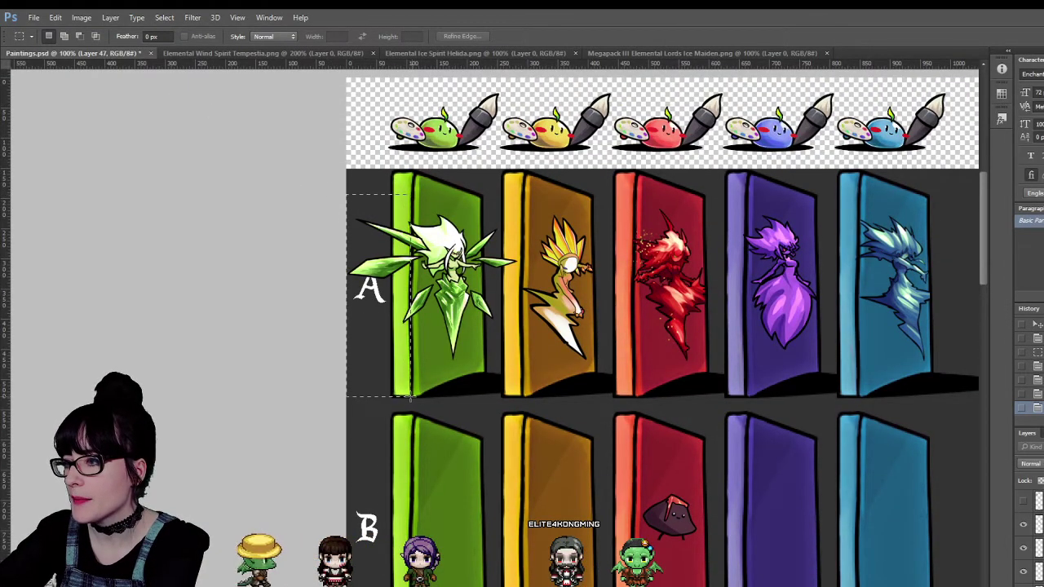
drag(410, 397, 411, 397)
key(Delete)
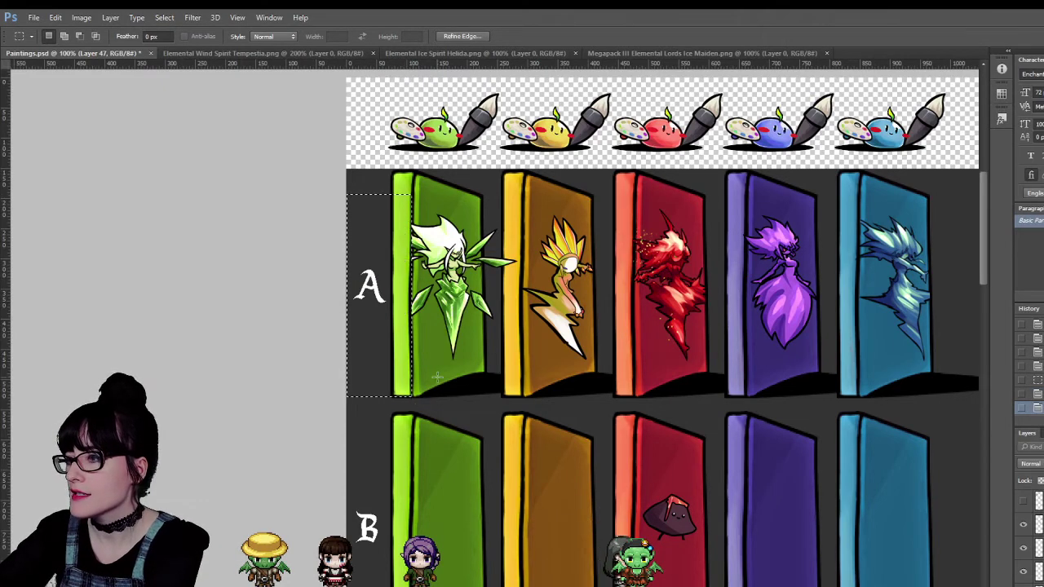
drag(513, 366, 513, 365)
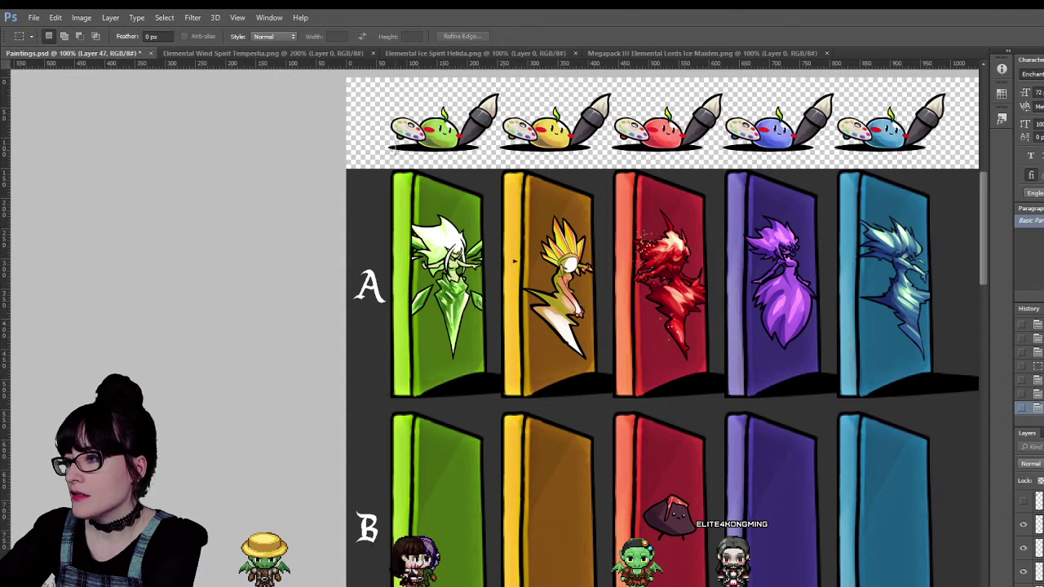
drag(476, 228, 516, 347)
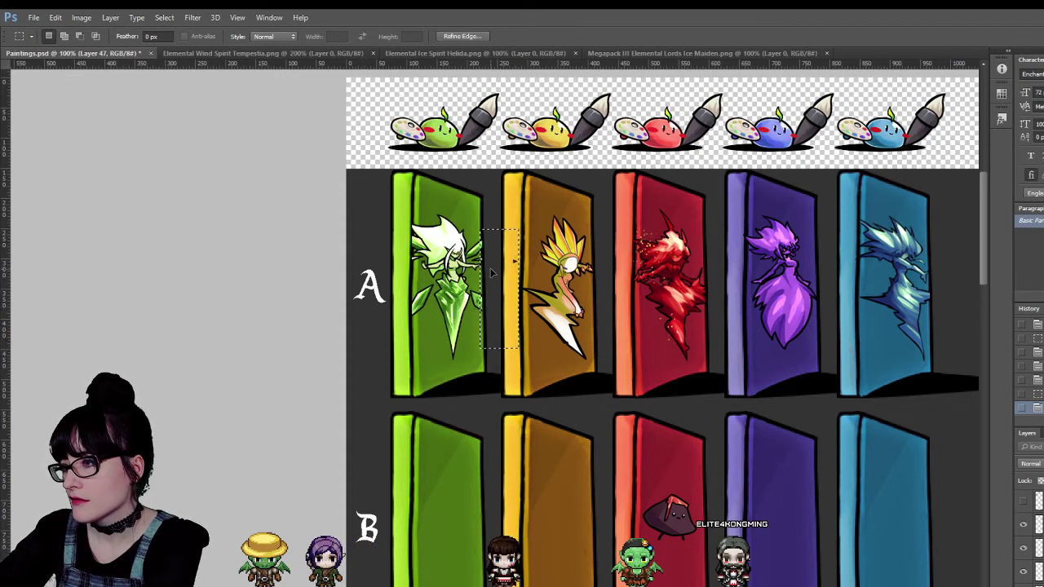
key(ctrl+d)
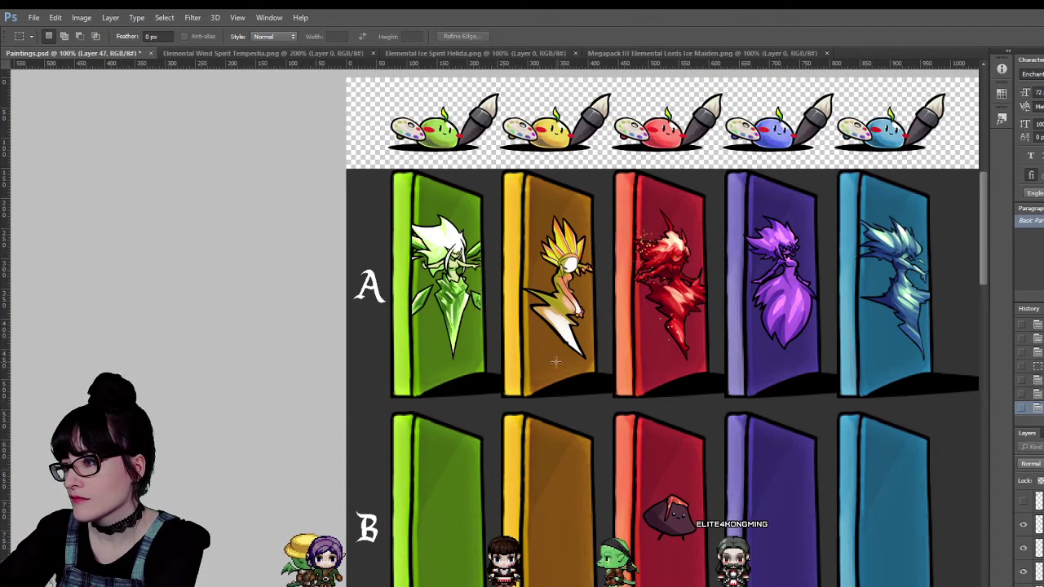
Erase the stray black fragment of the ice maiden's crystal from the spine of row A's yellow painting.
key(z)
drag(449, 269, 448, 269)
key(ctrl+alt+z)
key(ctrl+alt+z)
key(ctrl+alt+z)
key(ctrl+alt+z)
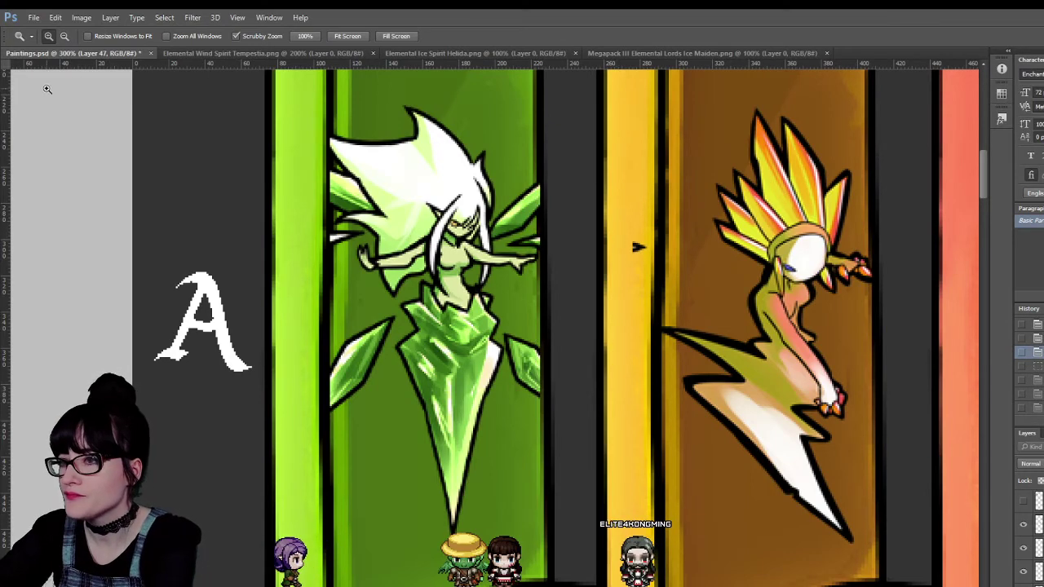
key(m)
click(658, 274)
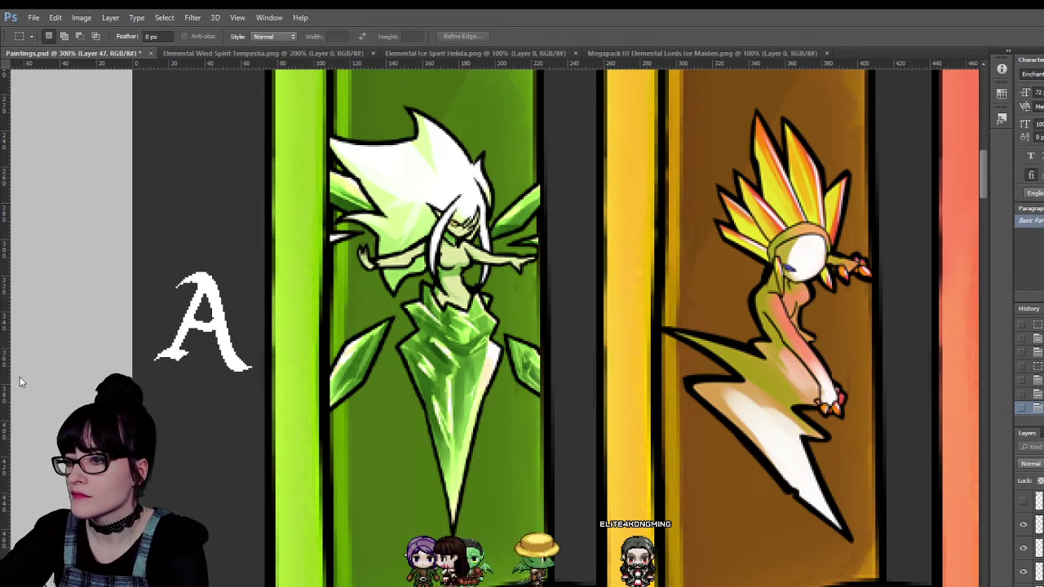
Review the sprites across all painting rows, comparing row A's finished spirits with the rows below.
key(z)
alt+click(516, 341)
alt+click(514, 341)
alt+click(509, 341)
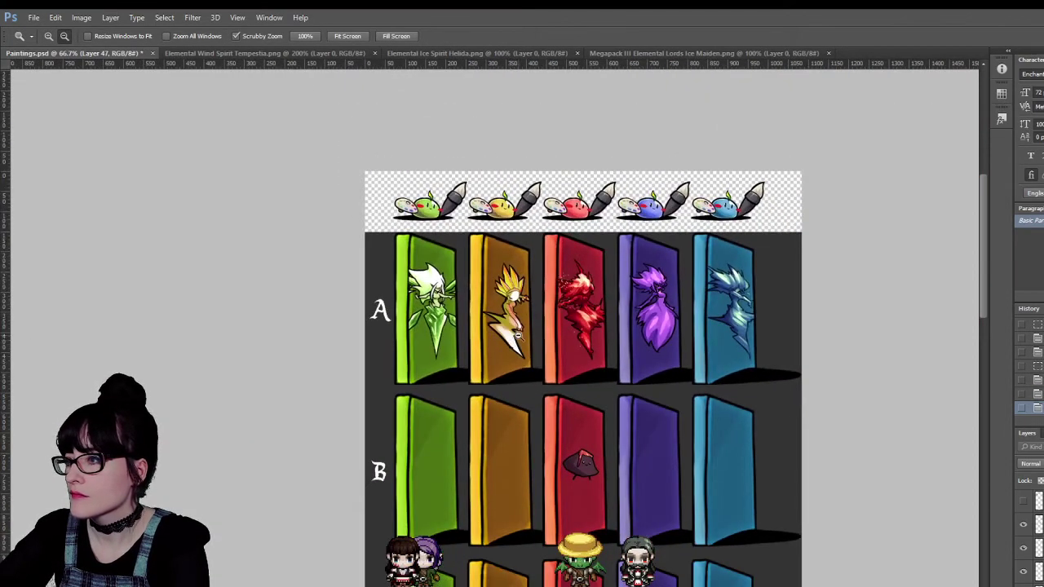
scroll(628, 328, down, 10)
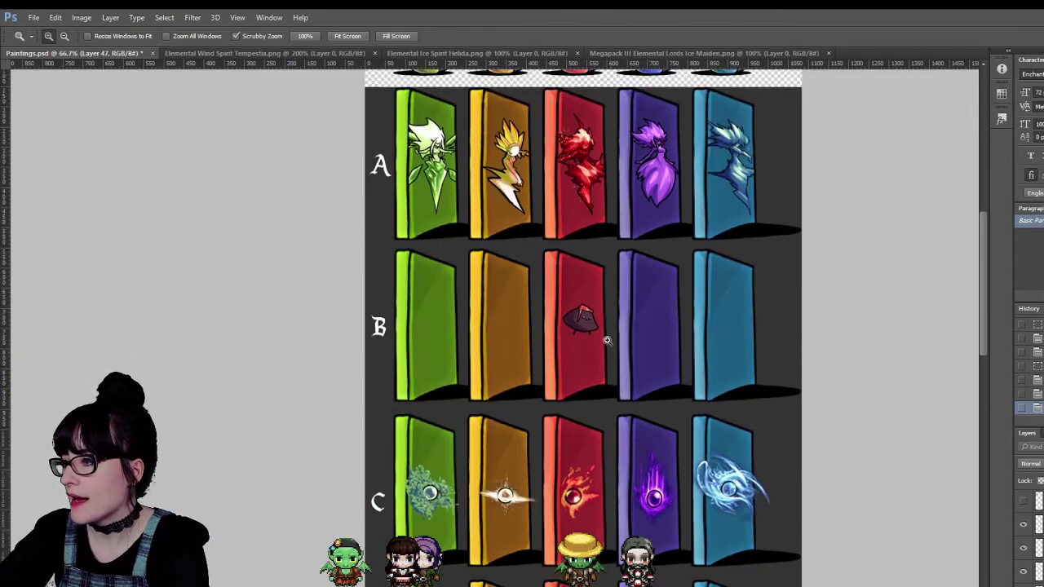
scroll(593, 333, down, 2)
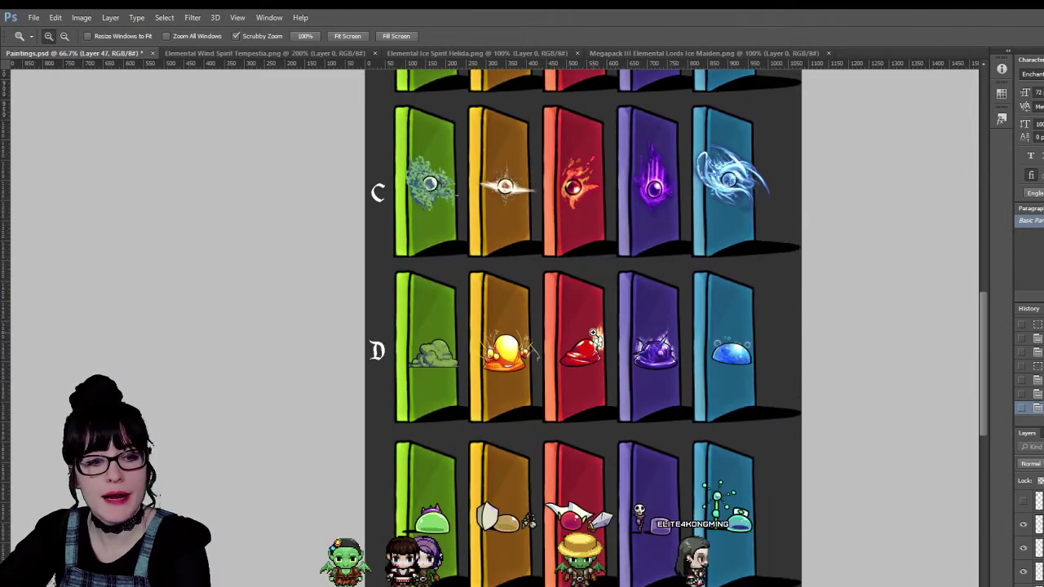
scroll(593, 333, up, 6)
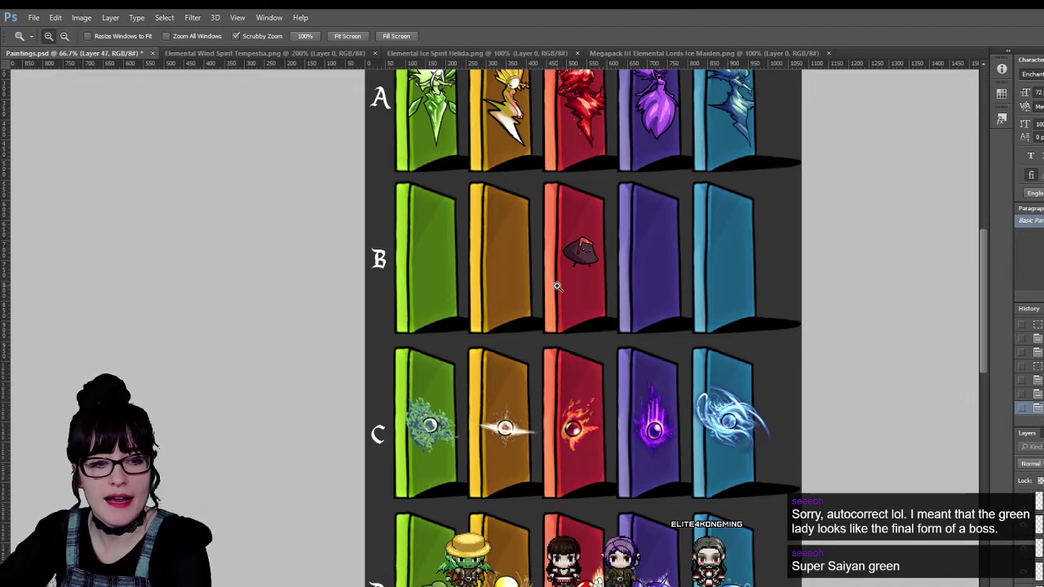
scroll(556, 285, up, 5)
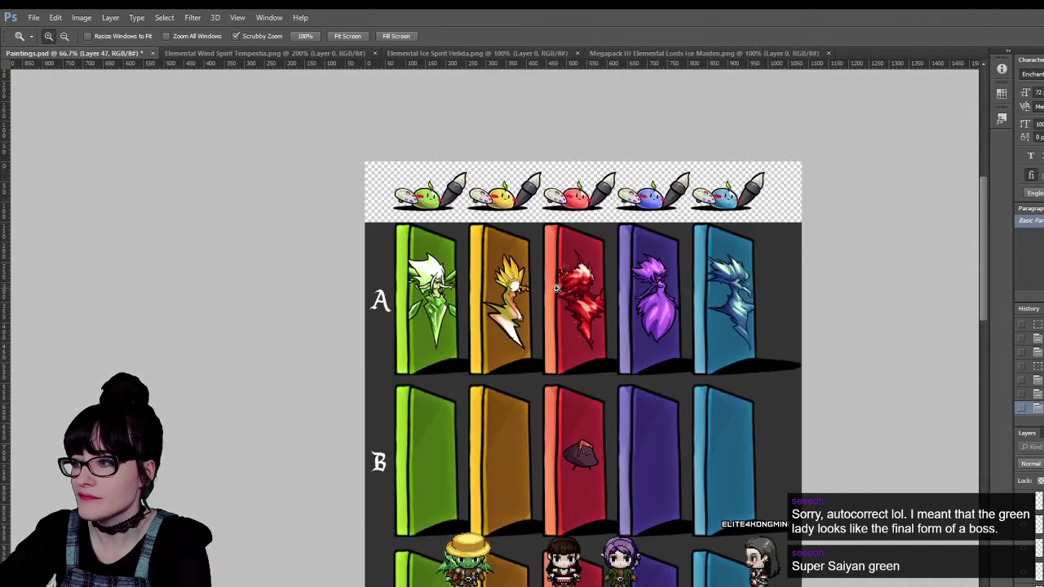
click(540, 285)
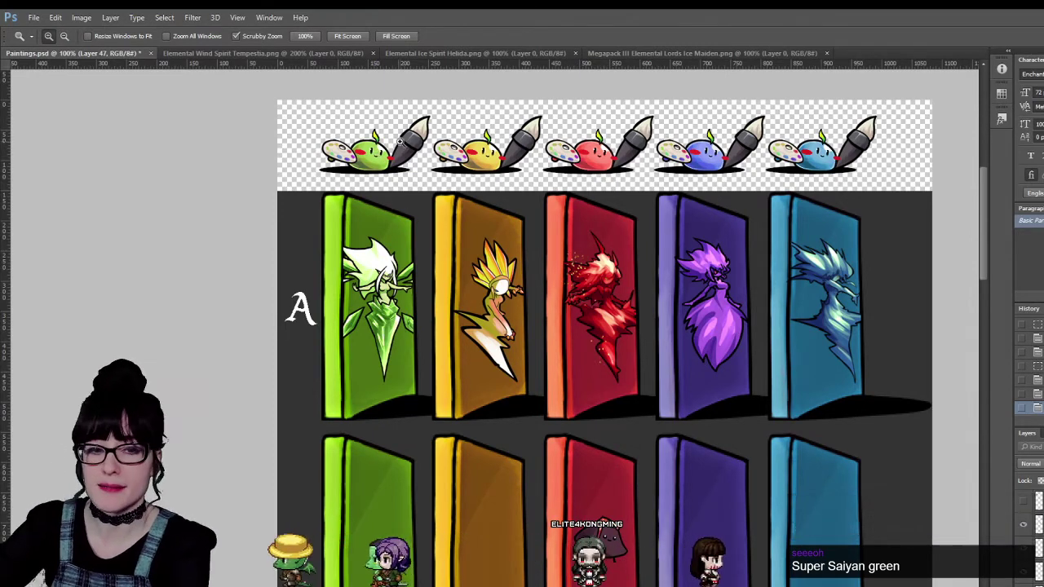
scroll(477, 171, down, 1)
scroll(504, 187, down, 5)
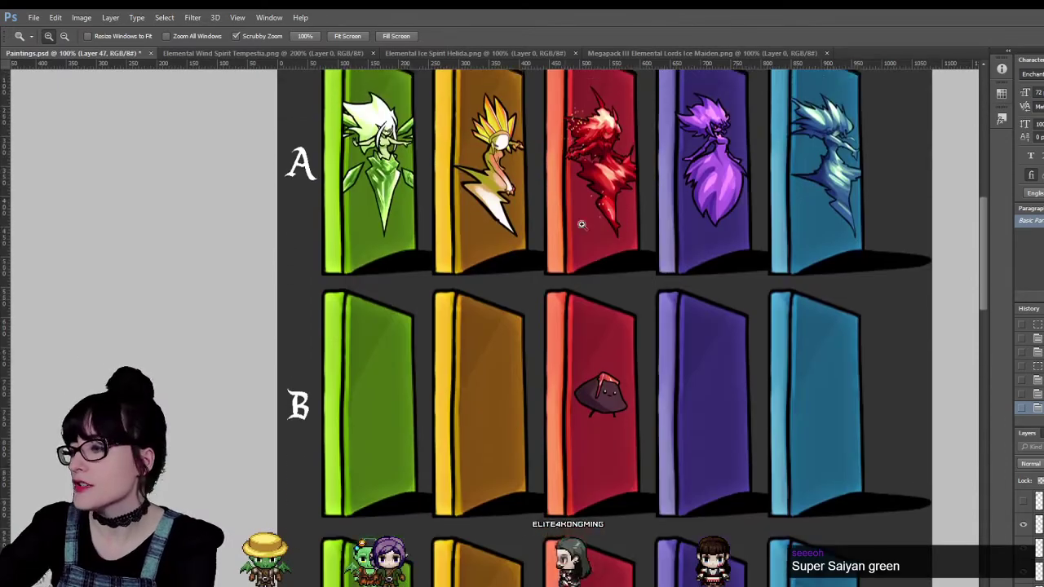
scroll(986, 260, down, 15)
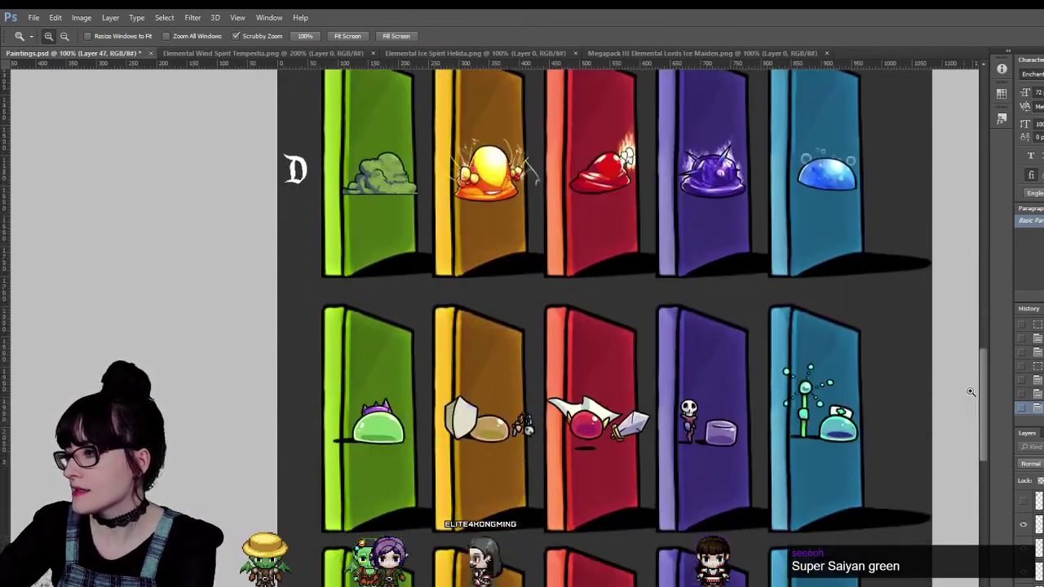
scroll(955, 204, up, 18)
scroll(955, 205, up, 1)
scroll(962, 245, down, 4)
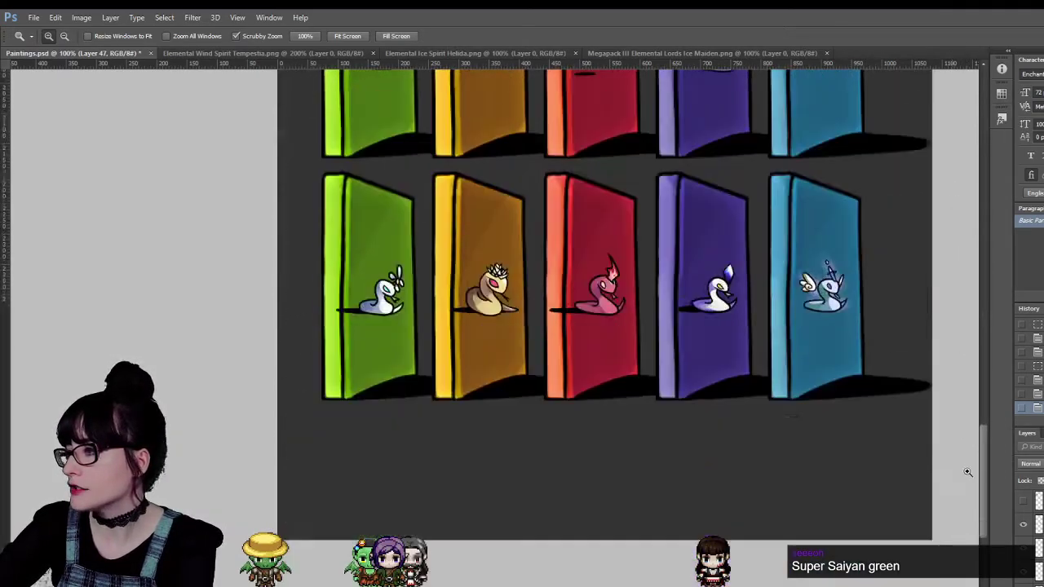
scroll(970, 236, up, 5)
scroll(991, 222, down, 3)
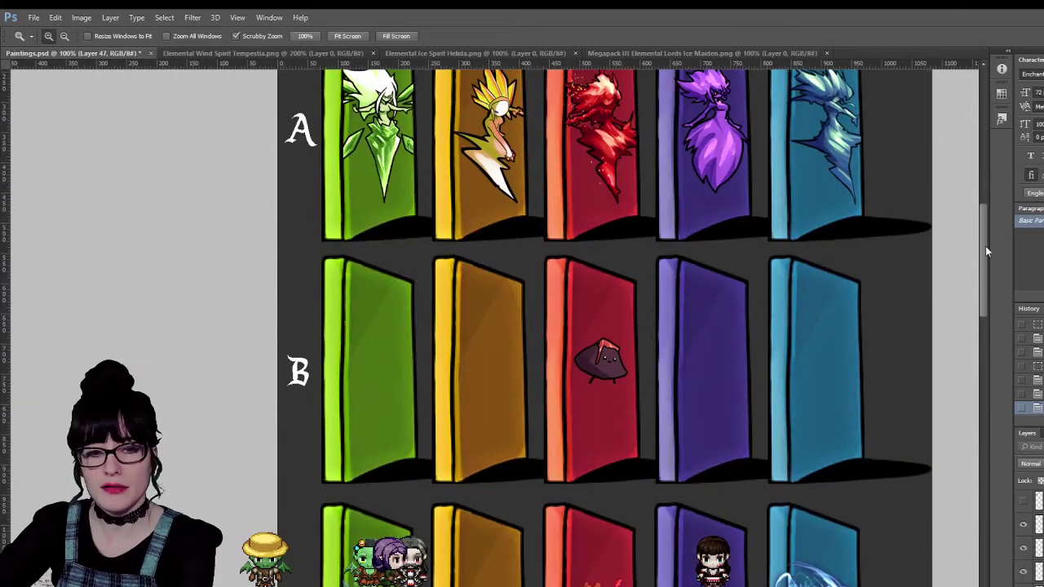
Close the leftover elemental sprite files, including Megapack III Elemental Lords Ice Maiden.png, keeping Paintings.psd open at rows A and B.
drag(985, 246, 953, 300)
scroll(953, 300, up, 7)
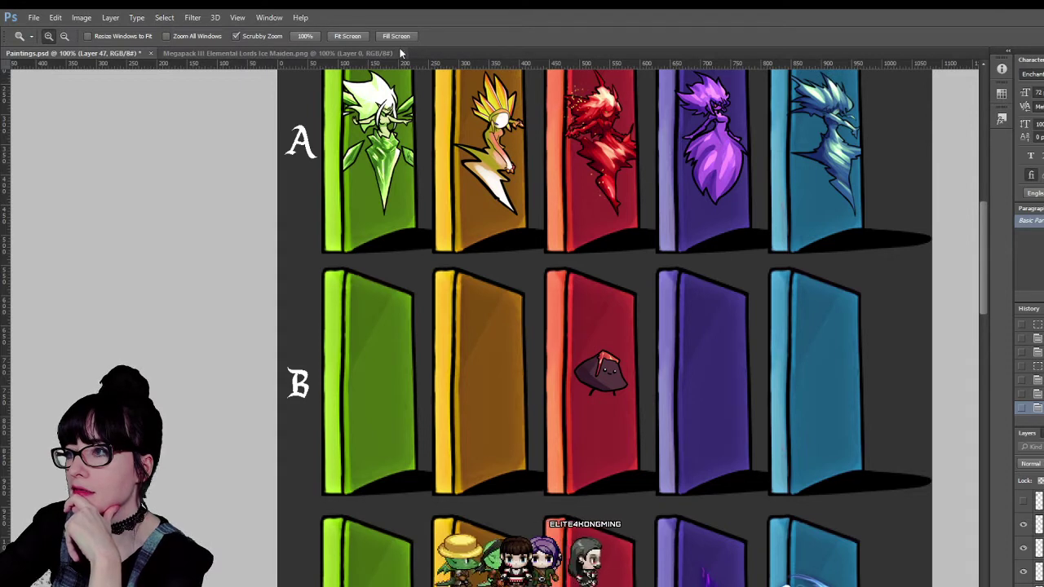
click(402, 53)
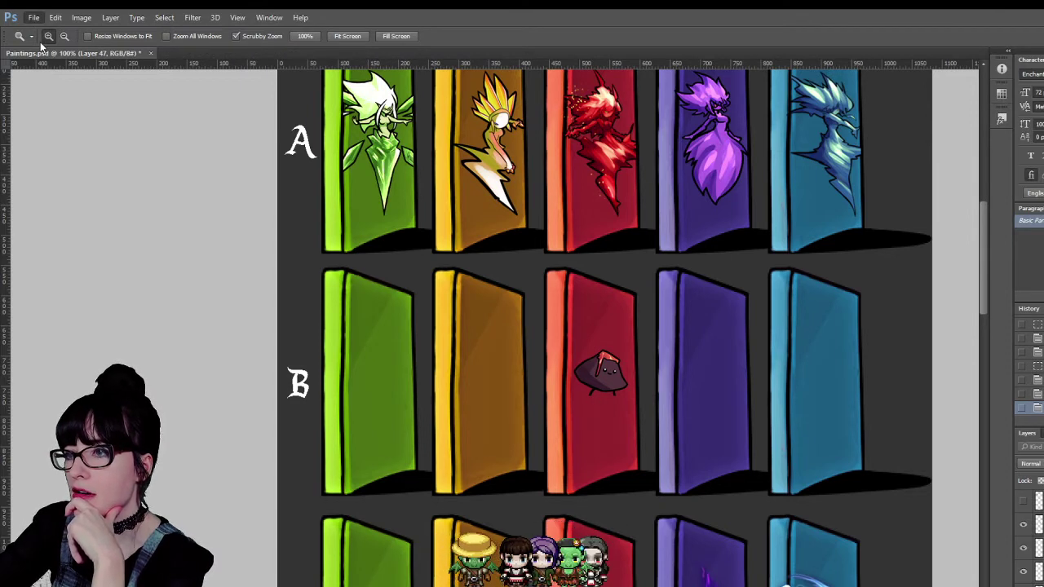
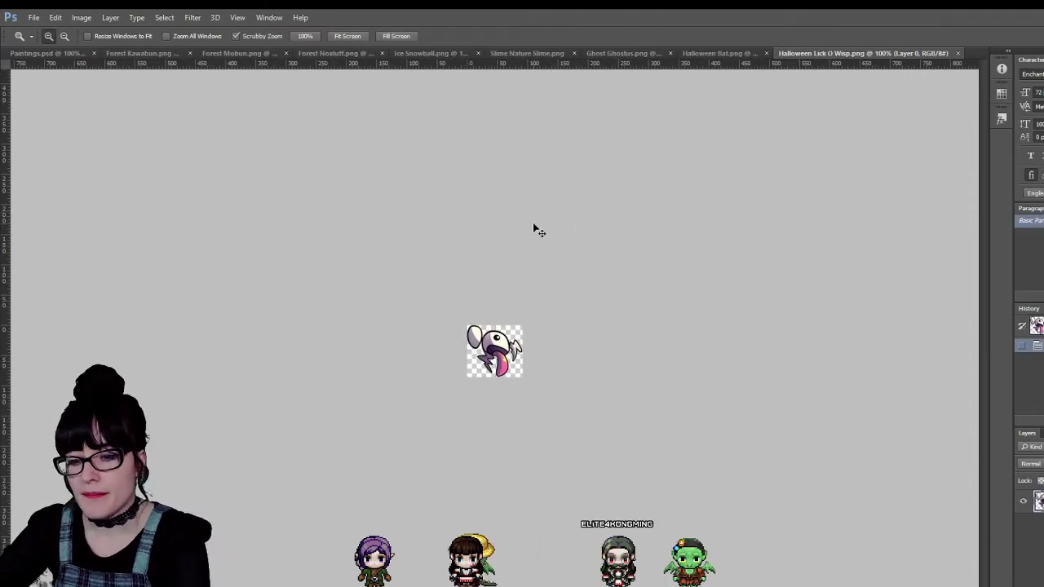
Copy the sprite from Halloween Lick O Wisp.png onto row B's purple painting and close its source file.
click(33, 54)
key(v)
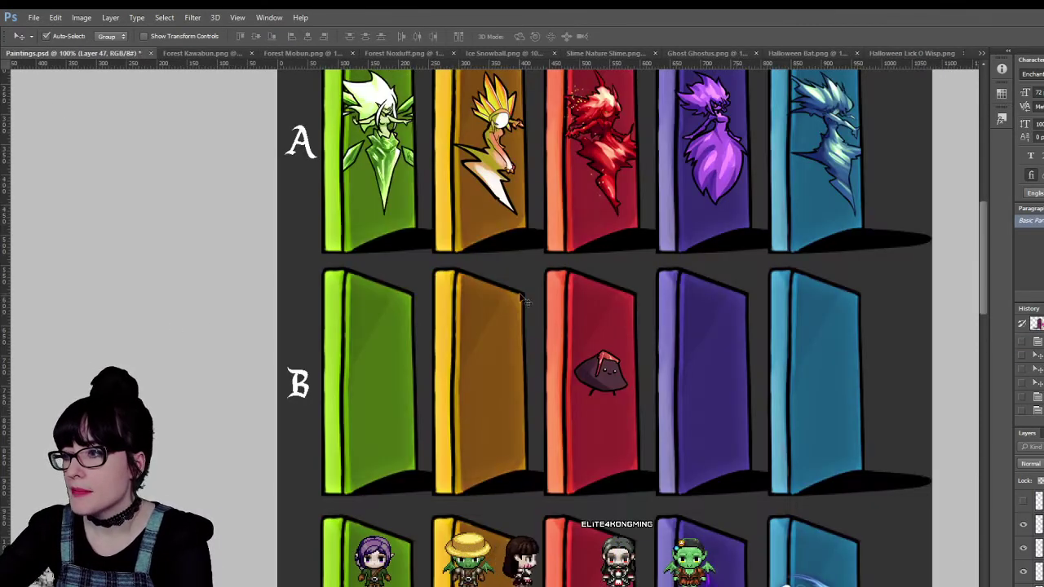
key(ctrl+v)
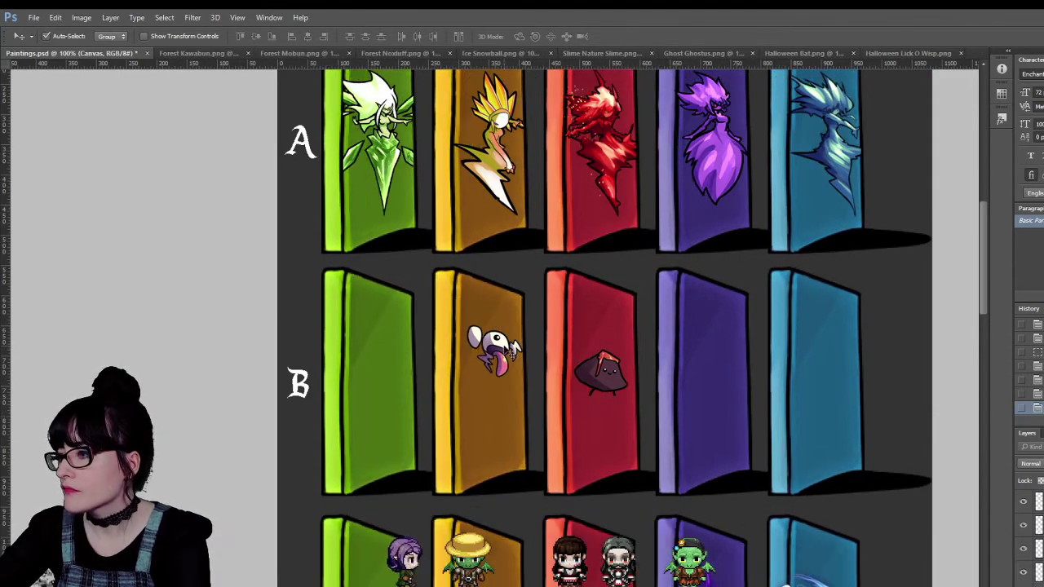
drag(515, 369, 750, 373)
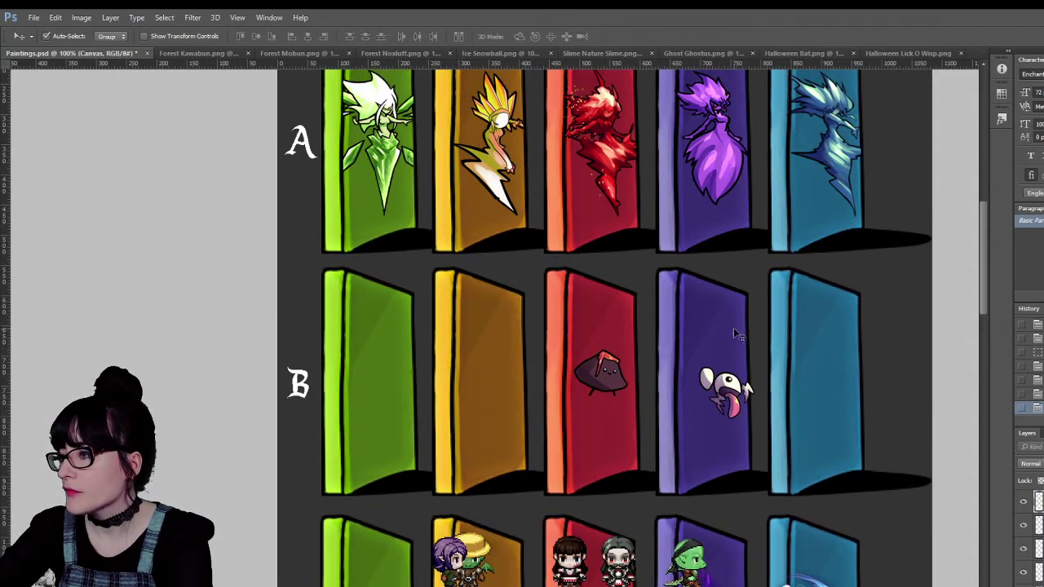
click(887, 54)
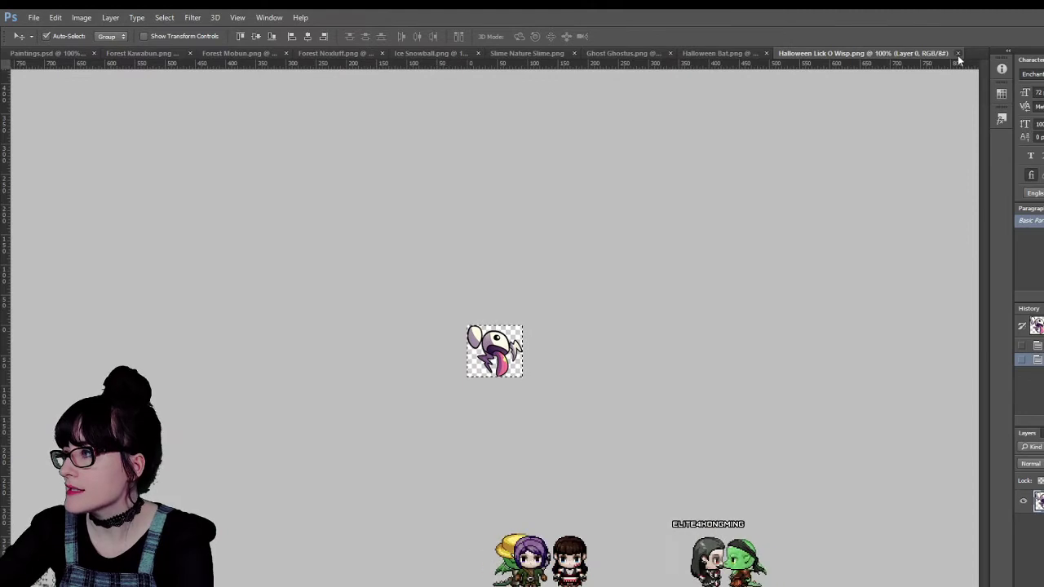
key(ctrl+w)
Copy the bat from Halloween Bat.png onto row B's blue painting and close its source file.
click(884, 54)
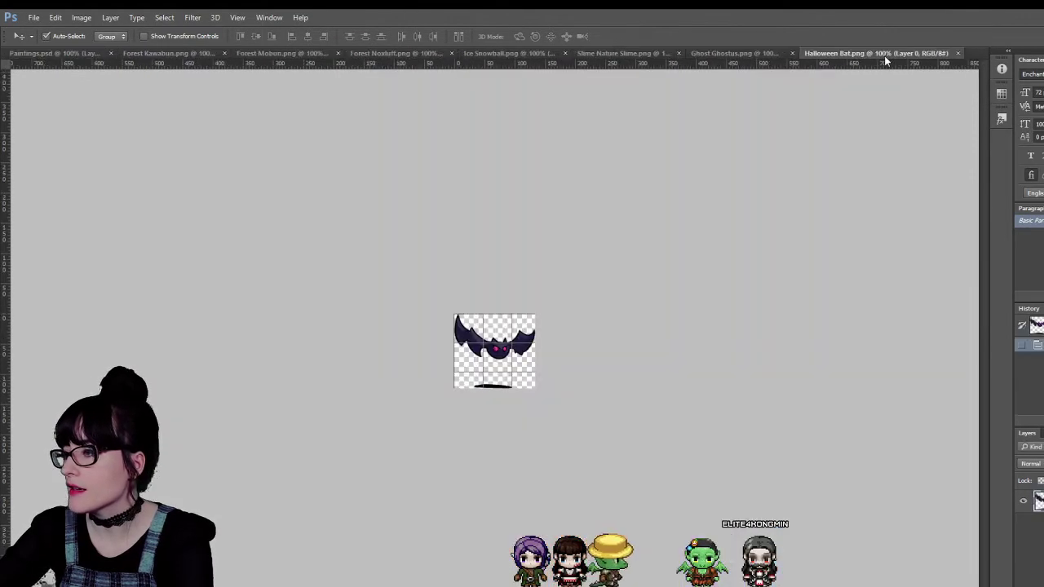
mouse_move(494, 351)
mouse_down()
mouse_move(152, 54)
mouse_move(62, 54)
mouse_move(390, 244)
mouse_up()
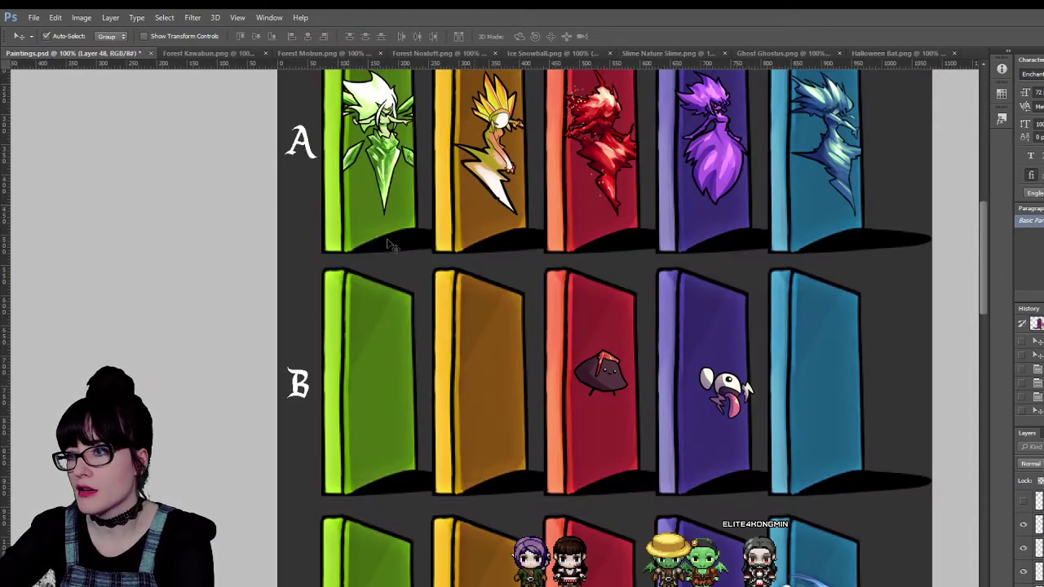
drag(473, 344, 810, 376)
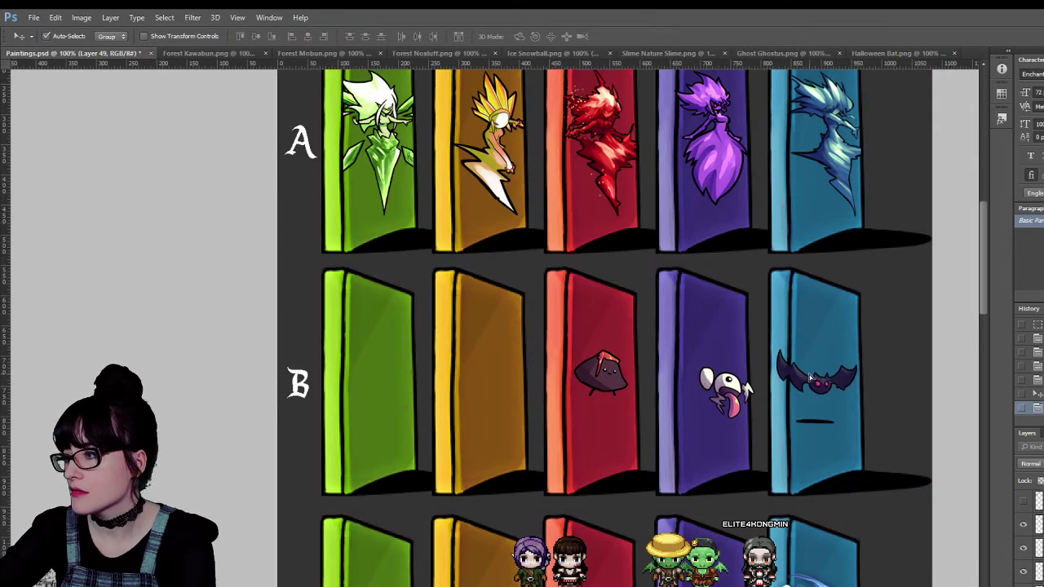
click(880, 54)
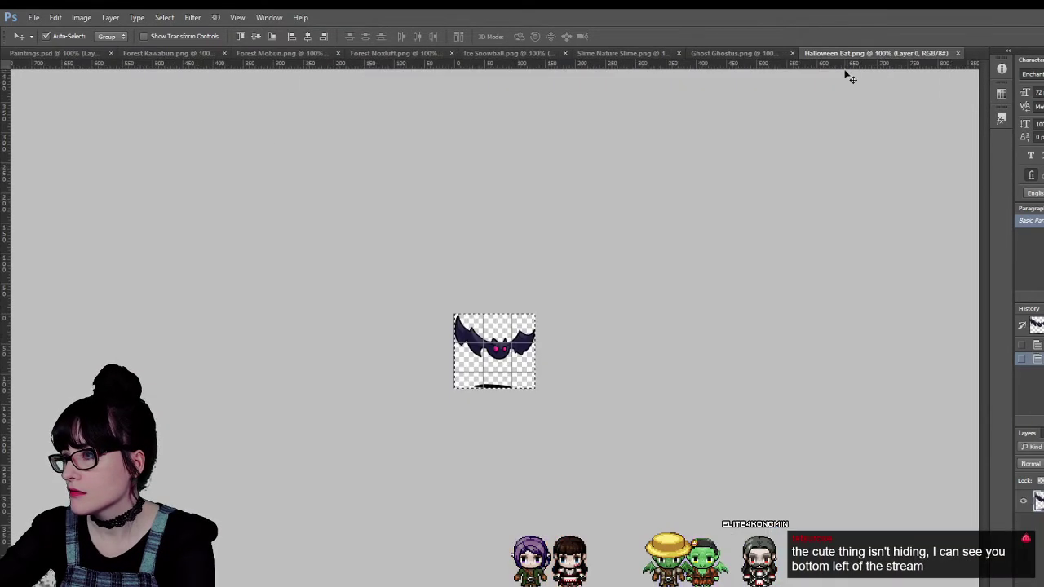
click(957, 54)
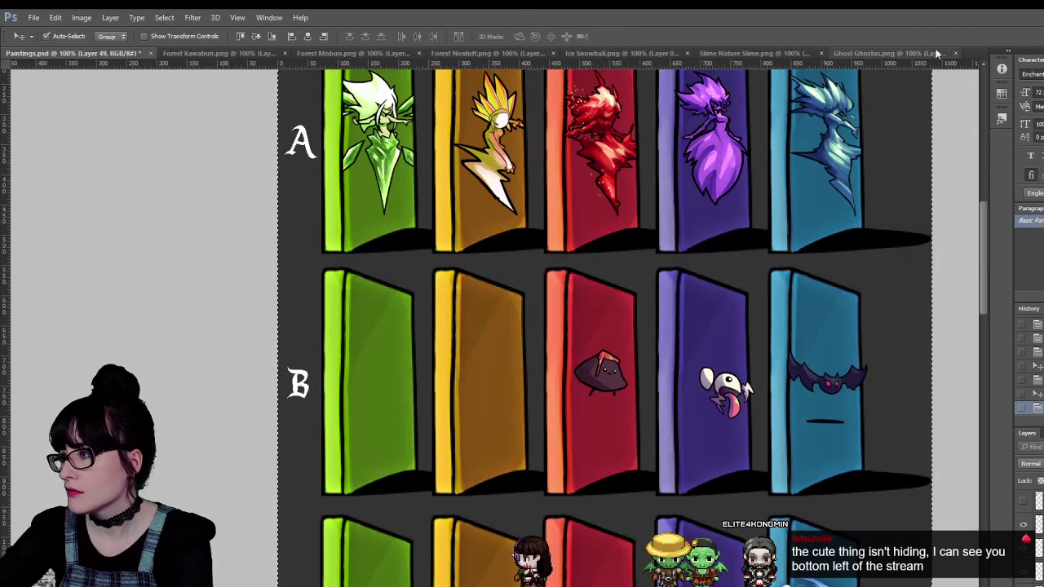
Copy the ghost from Ghost Ghostus.png onto row B's yellow painting and close its source file.
click(924, 53)
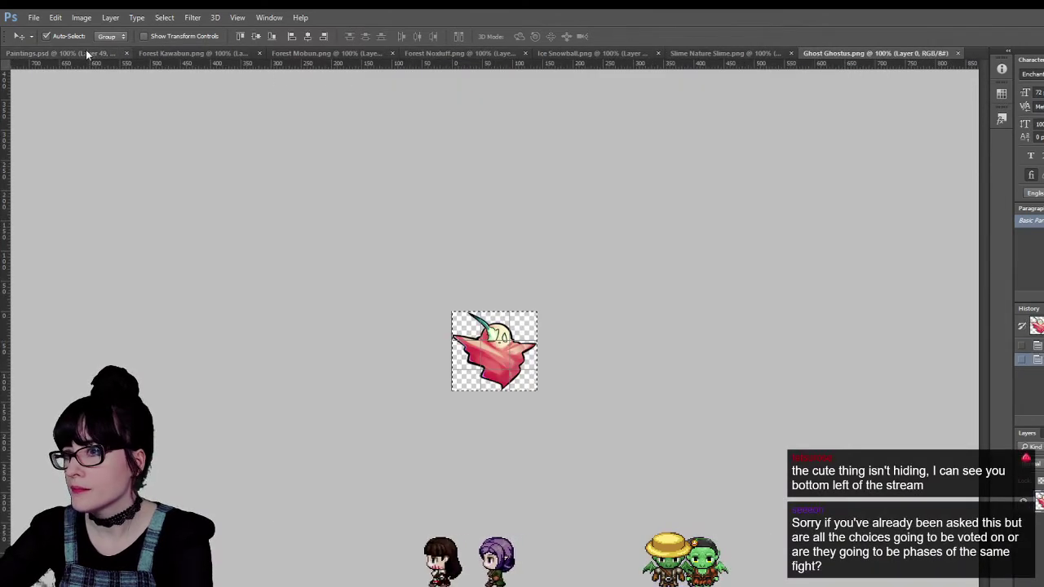
click(86, 52)
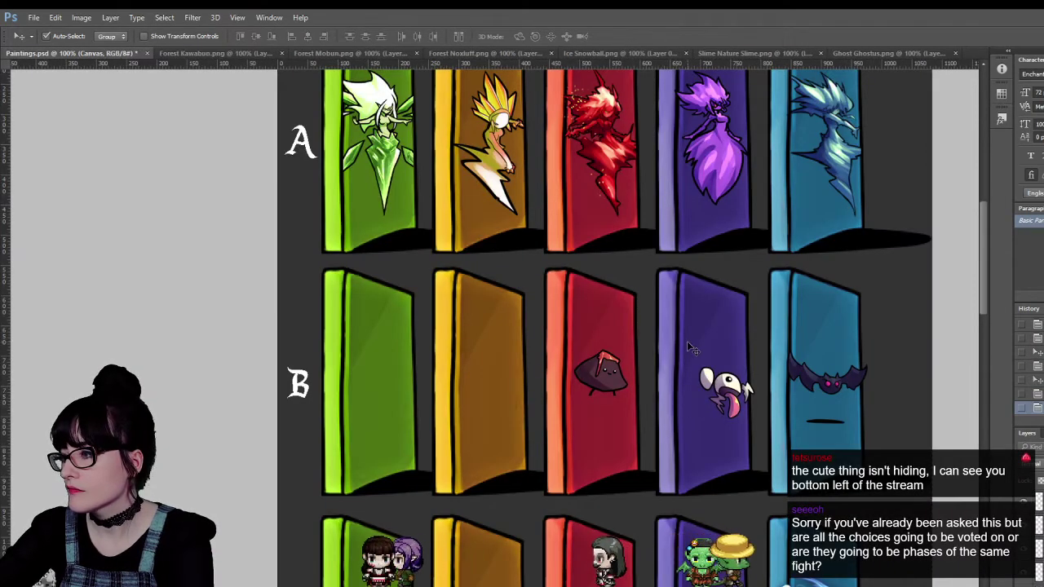
key(ctrl+v)
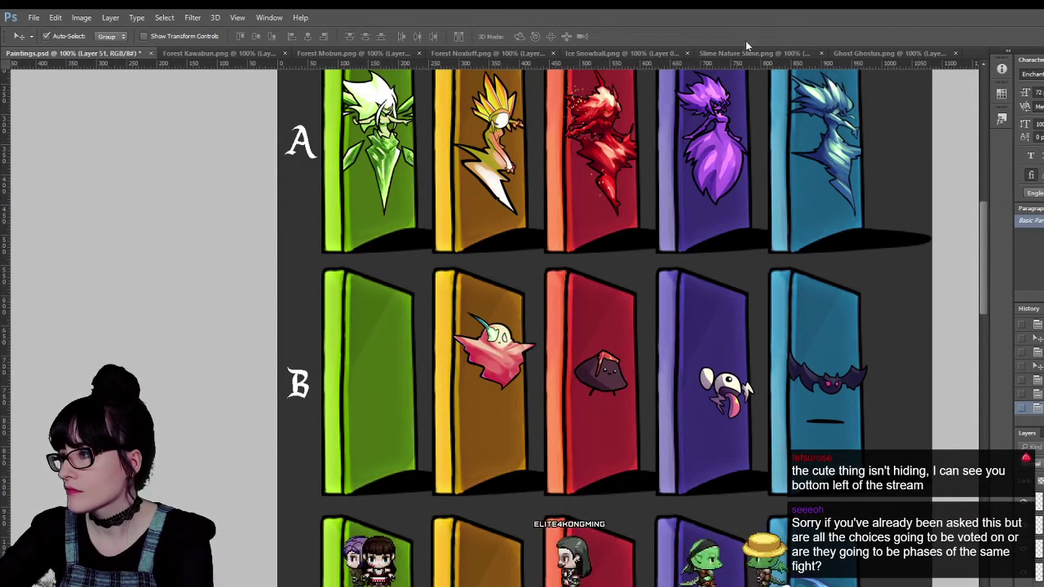
click(911, 53)
click(957, 54)
Copy the winged slime from Slime Nature Slime.png to the base of row B's yellow painting and close its source file.
click(848, 54)
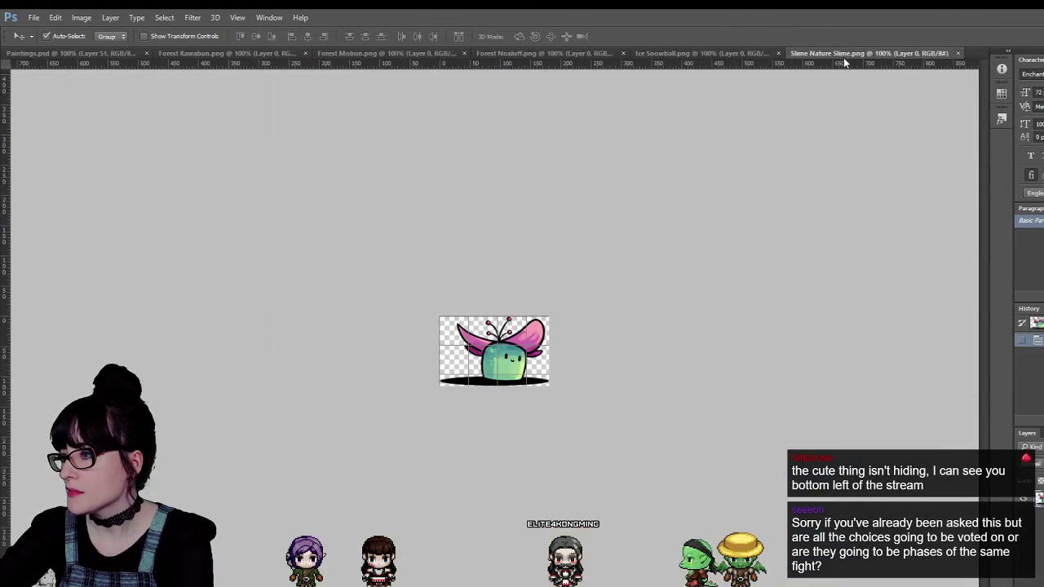
click(57, 53)
key(ctrl+v)
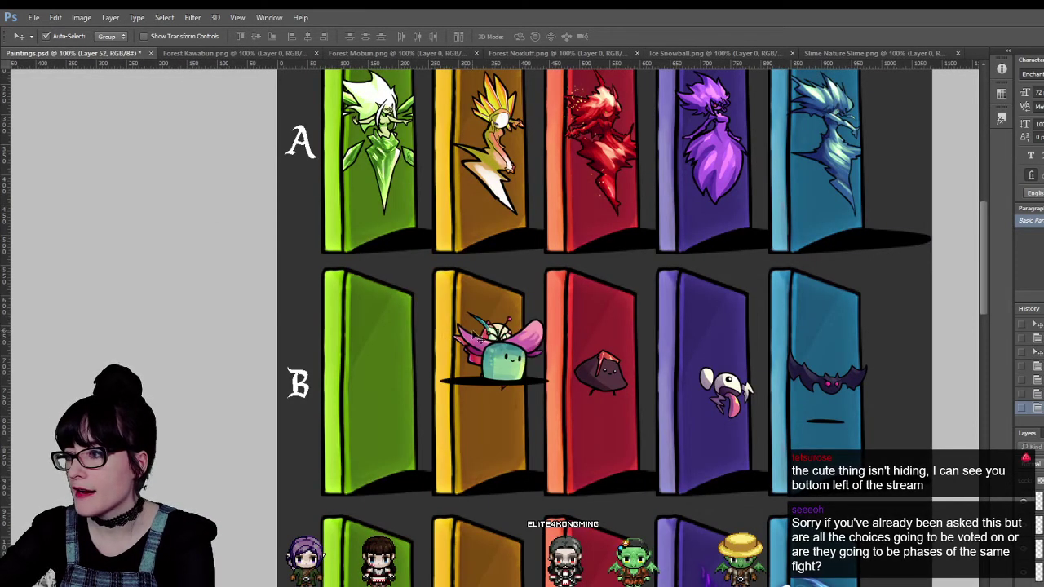
mouse_move(494, 351)
mouse_down()
mouse_move(490, 420)
mouse_move(472, 445)
mouse_up()
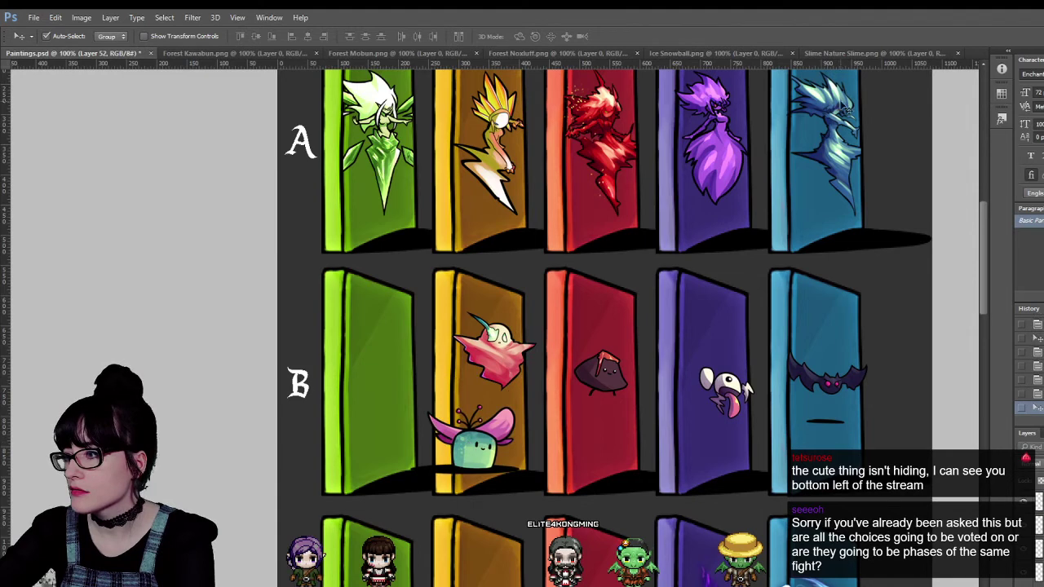
click(866, 53)
click(959, 54)
Copy the snowball from Ice Snowball.png to the lower part of row B's red painting and close its source file.
click(749, 52)
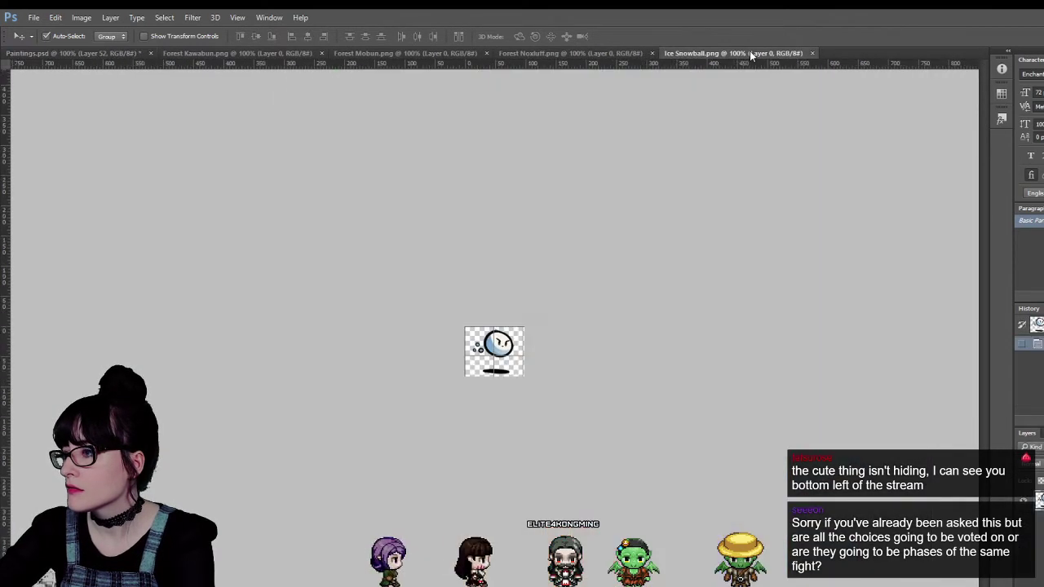
click(96, 54)
key(ctrl+v)
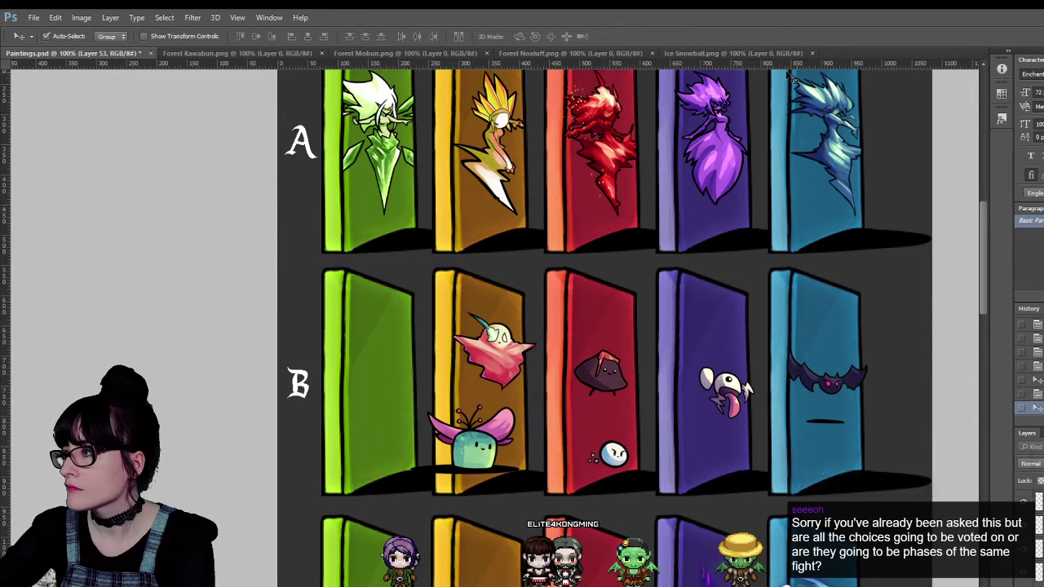
Copy the green creature from Forest Noxluff.png to the lower part of row B's purple painting and close its source file.
click(544, 52)
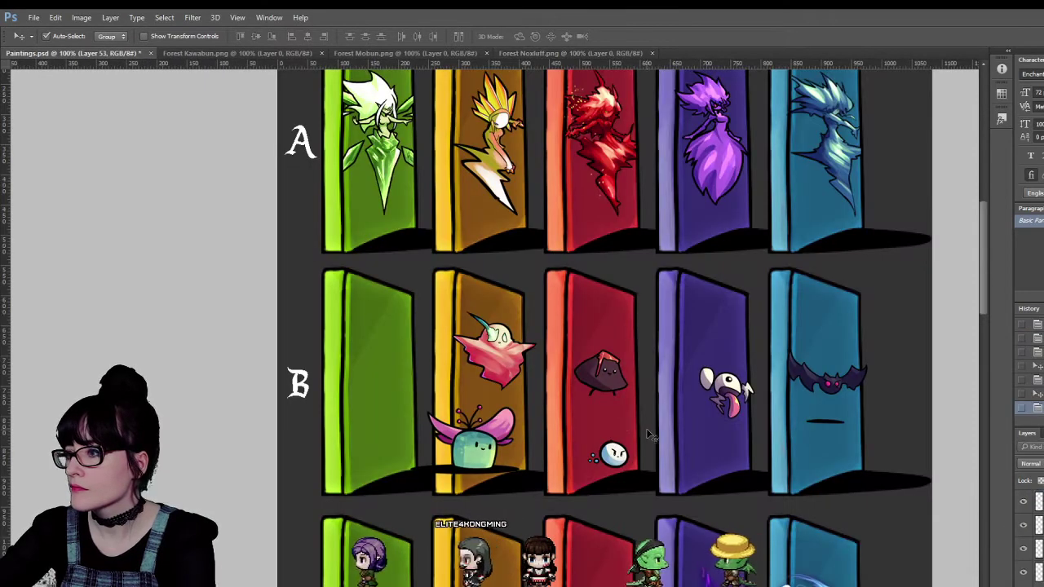
key(ctrl+v)
drag(496, 353, 706, 464)
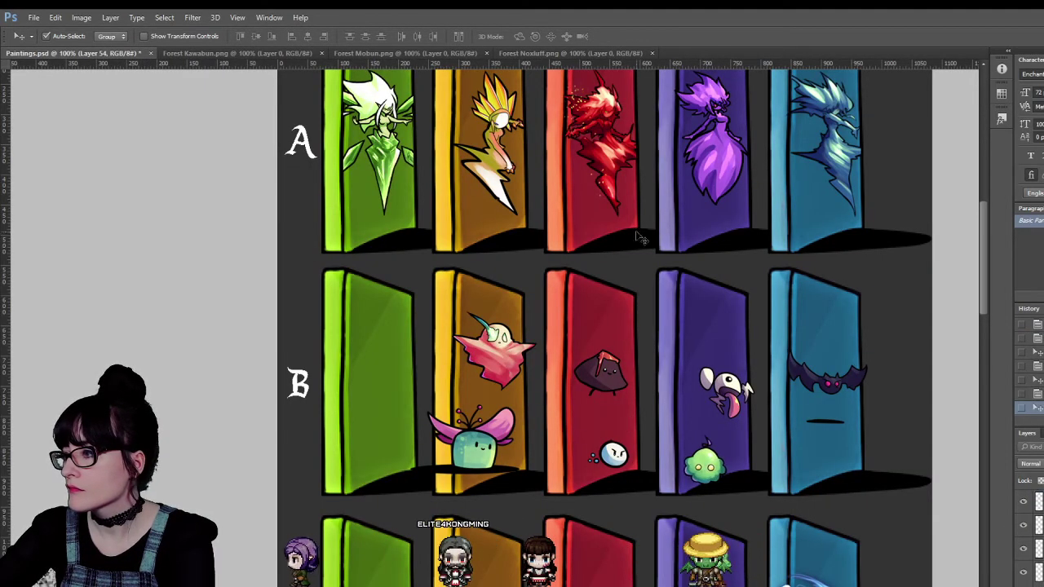
click(646, 53)
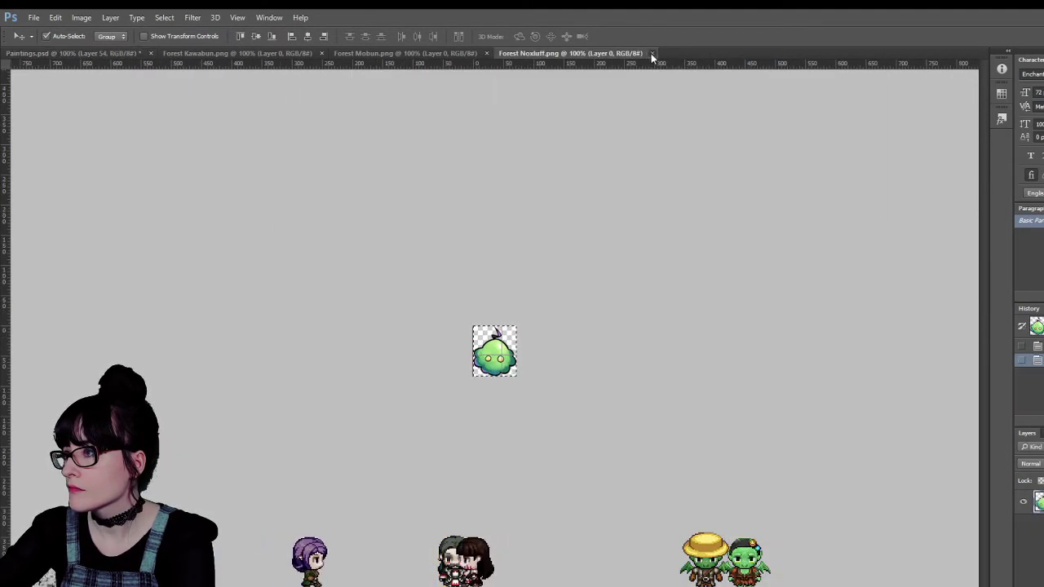
click(651, 53)
Copy the yellow creature from Forest Mobun.png to the upper part of row B's red painting and close its source file.
click(429, 52)
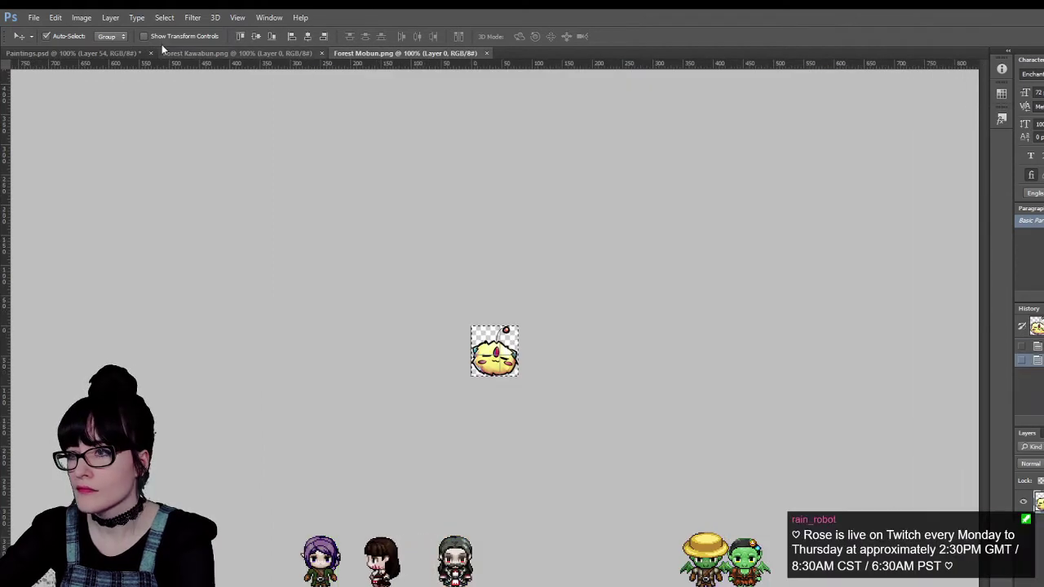
click(95, 52)
key(ctrl+v)
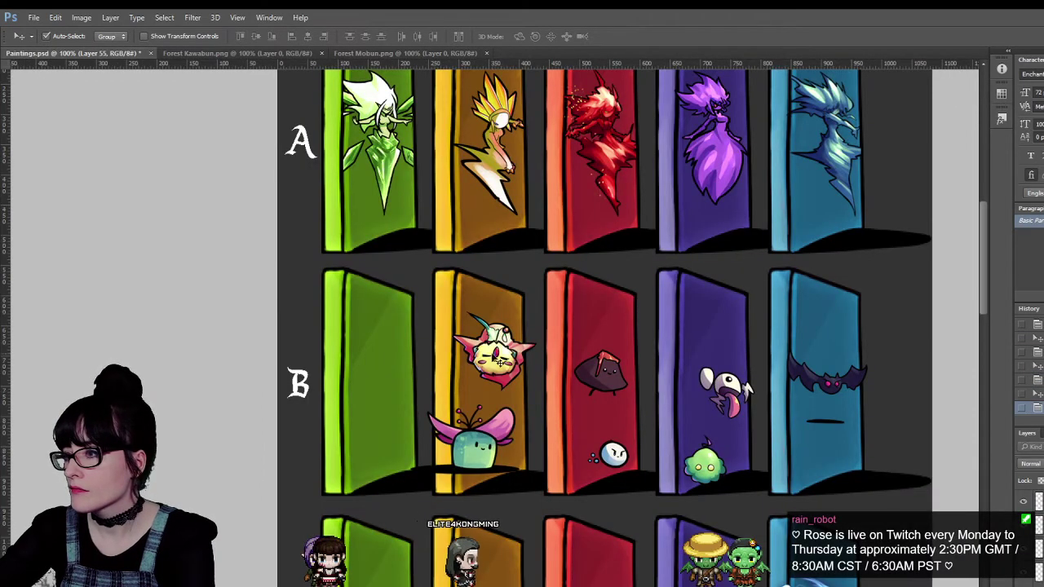
click(482, 53)
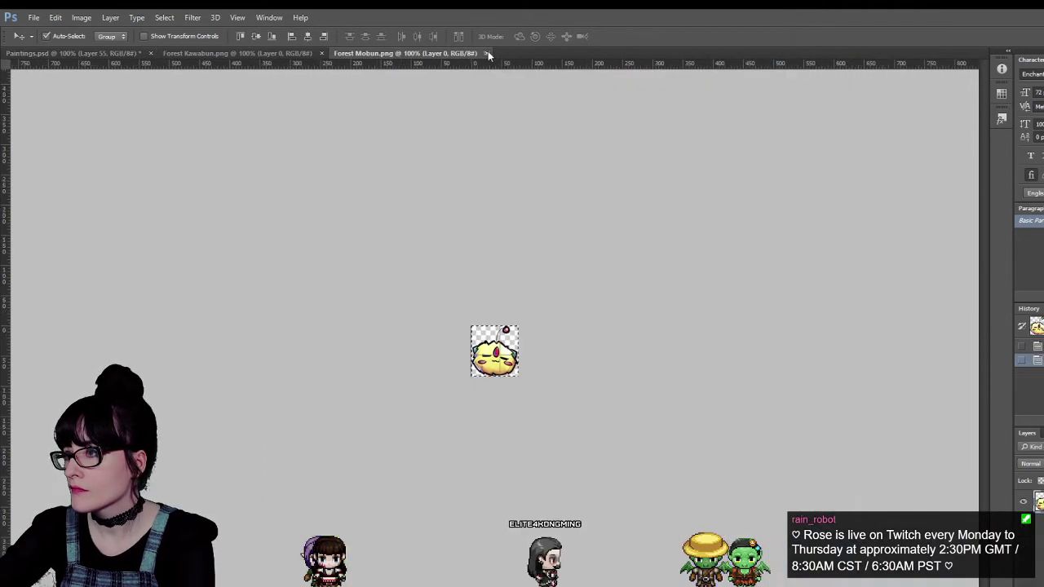
click(486, 53)
Copy the white bunny from Forest Kawabun.png to between the bases of row B's yellow and red paintings, closing its source file.
click(217, 53)
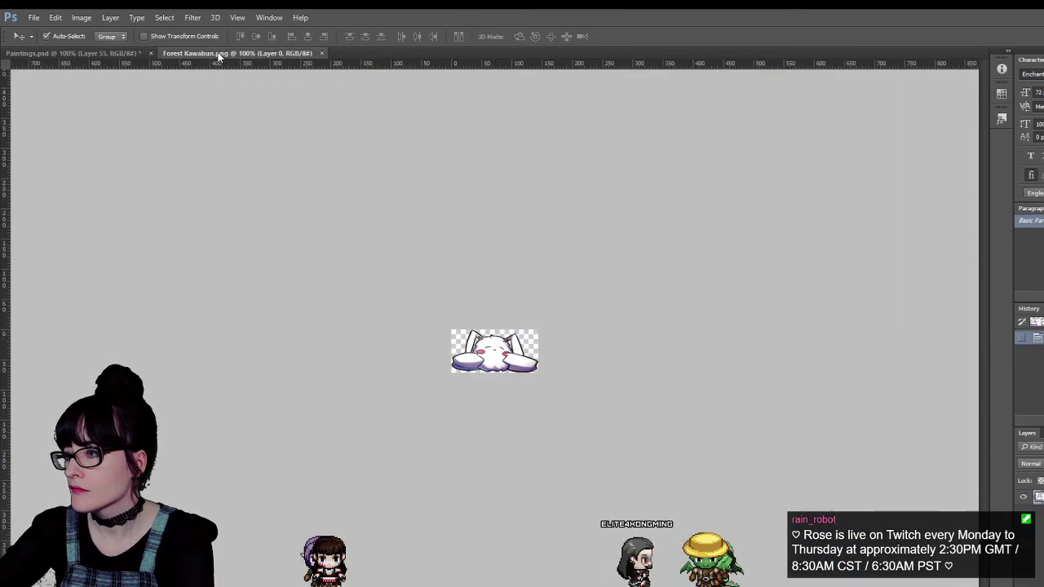
click(321, 53)
key(ctrl+v)
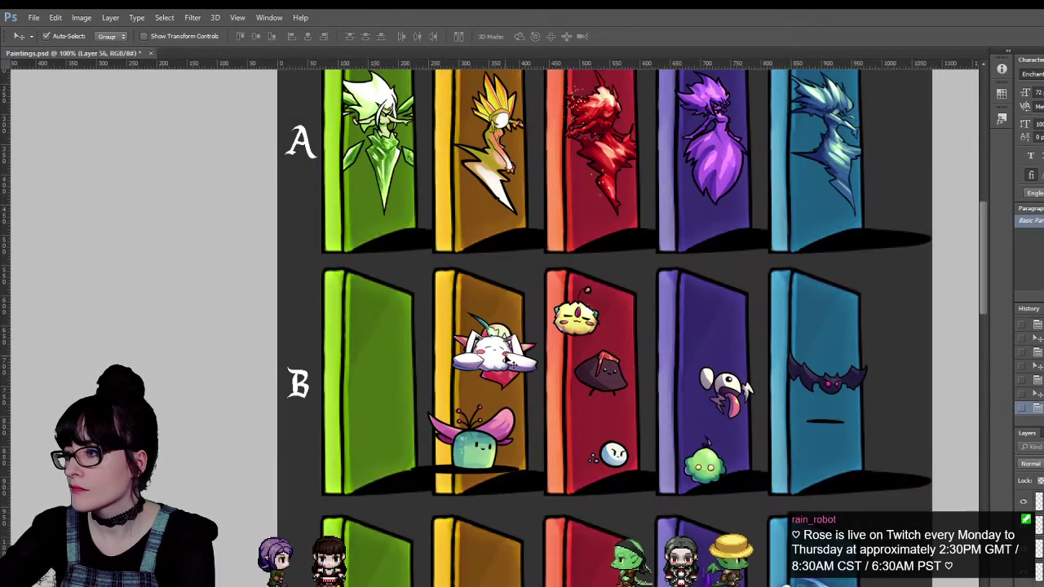
drag(509, 359, 567, 489)
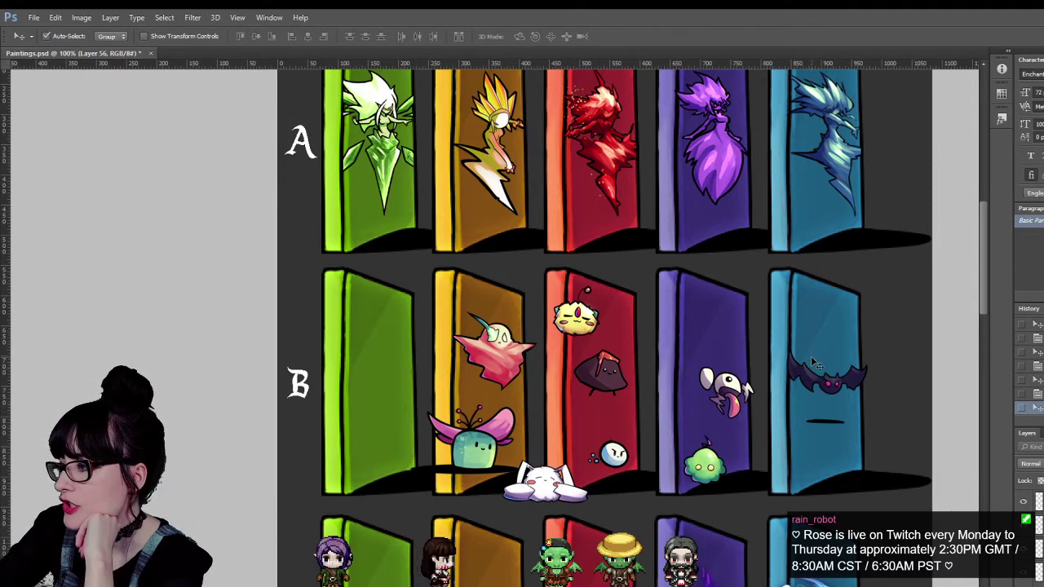
scroll(814, 363, up, 4)
scroll(828, 345, down, 2)
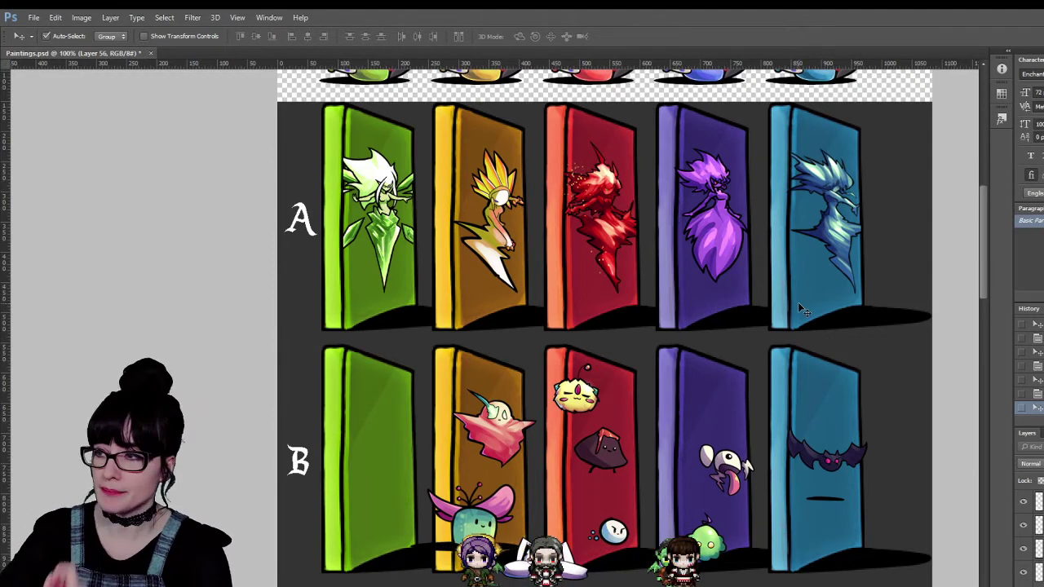
scroll(252, 287, up, 3)
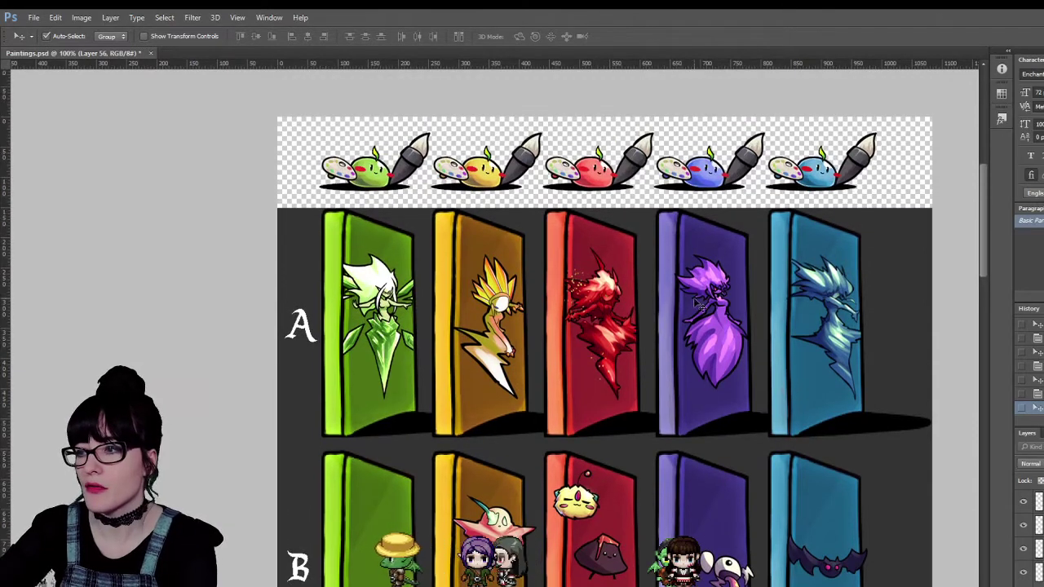
key(z)
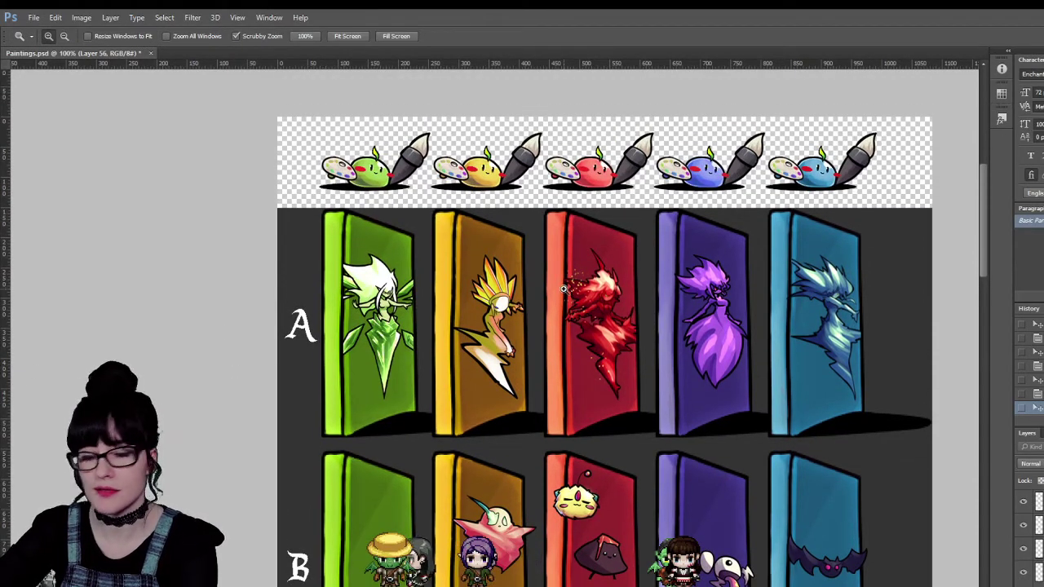
scroll(562, 289, down, 1)
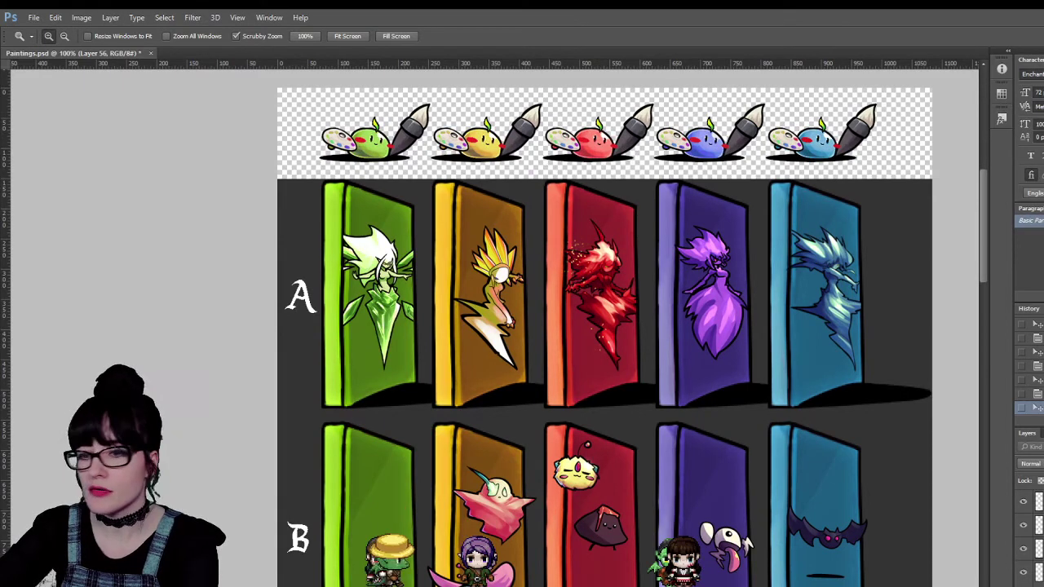
Switch to the EnemySkills.drawio diagram and review the Da Caravaggions boss's fruit roles and its Phase 1 and Phase 2 rules.
key(alt+Tab)
scroll(484, 326, down, 3)
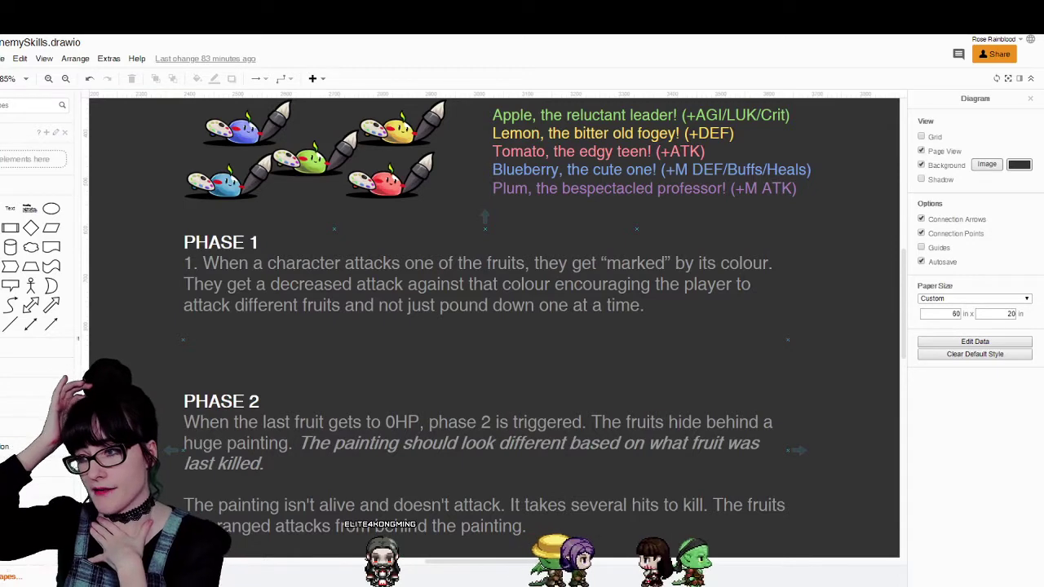
scroll(490, 326, up, 2)
scroll(489, 326, up, 2)
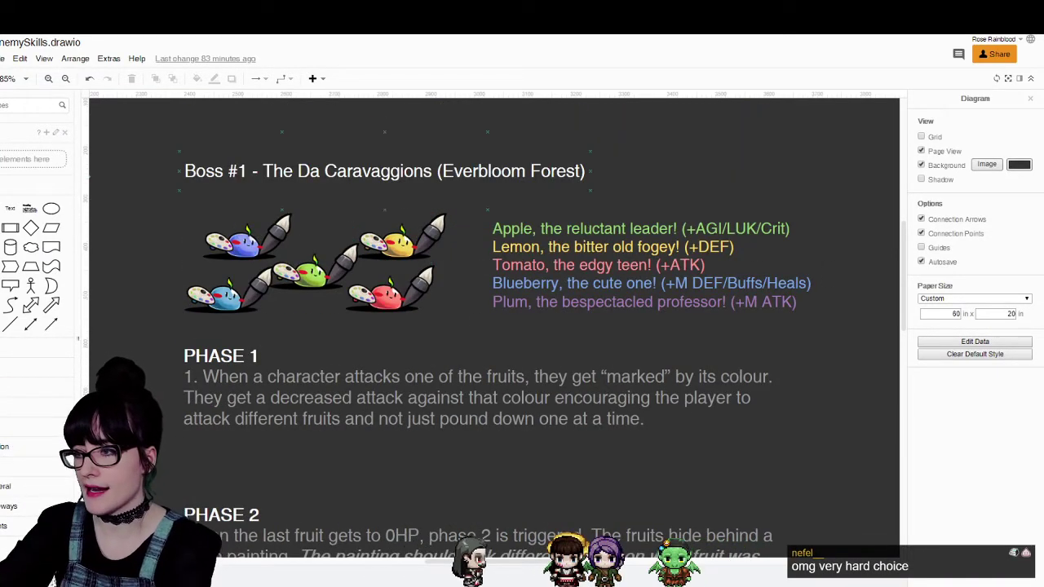
click(48, 78)
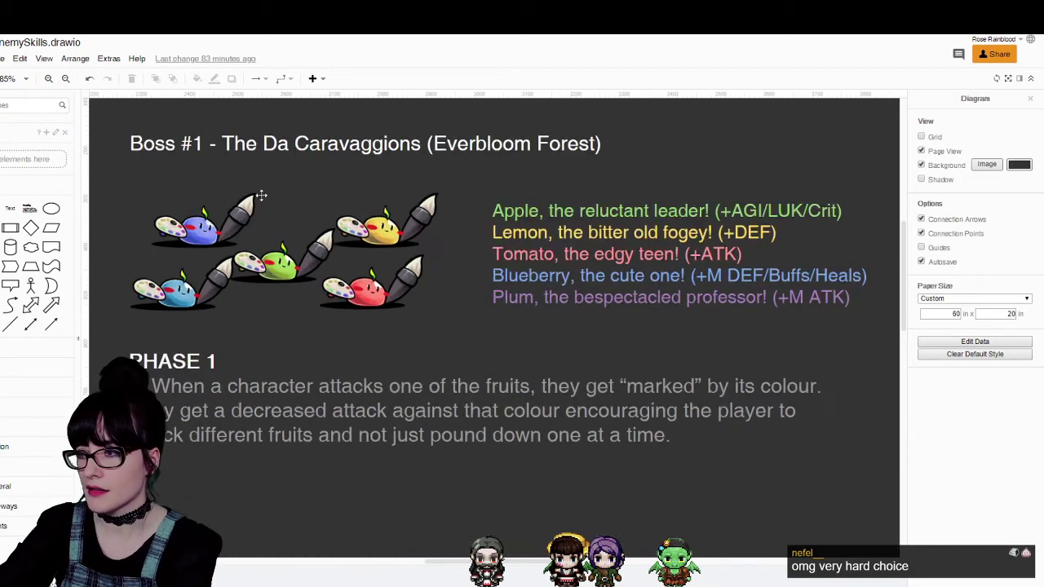
click(65, 78)
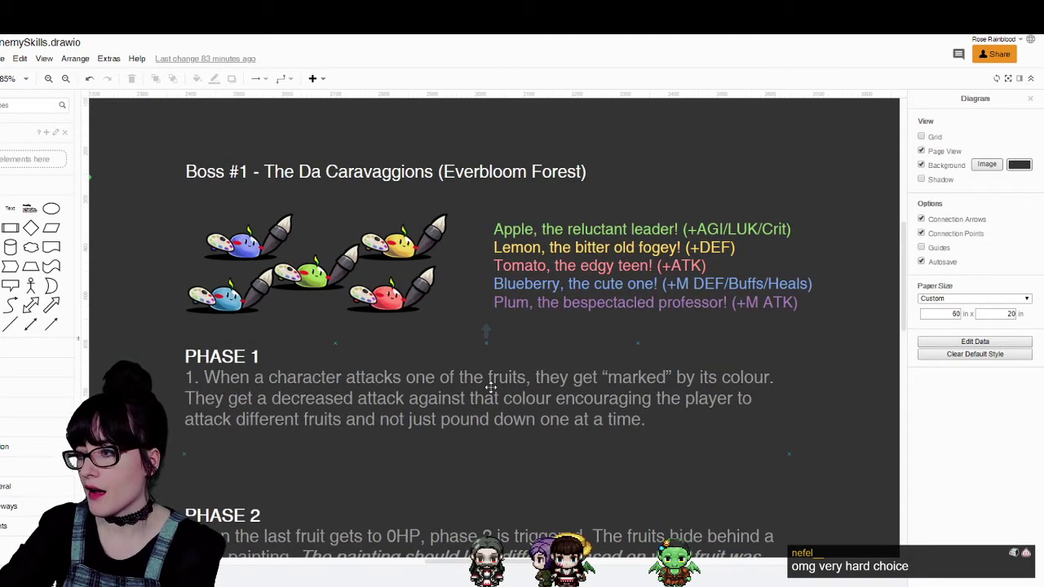
scroll(587, 389, down, 1)
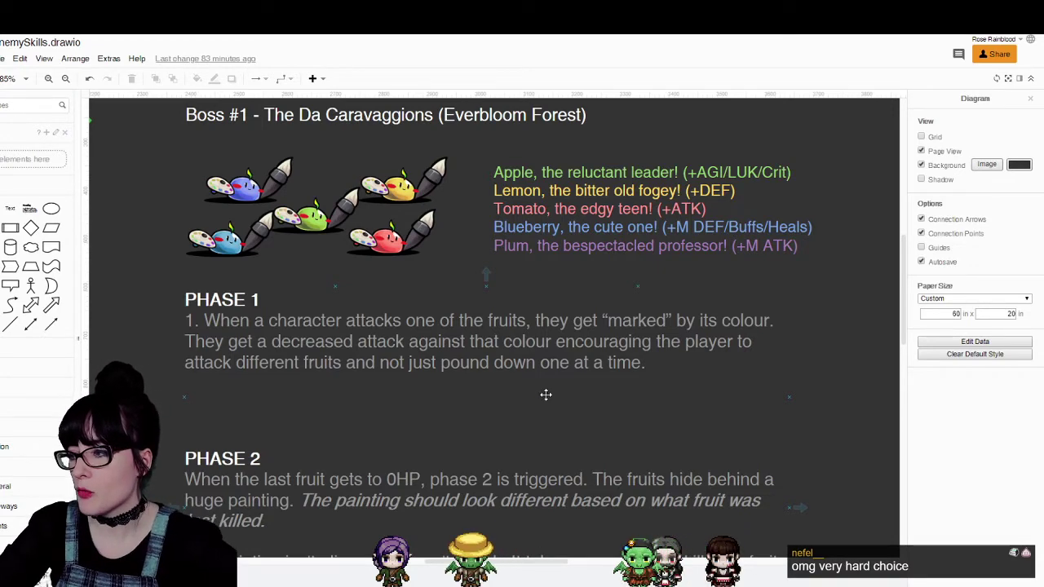
scroll(546, 394, down, 1)
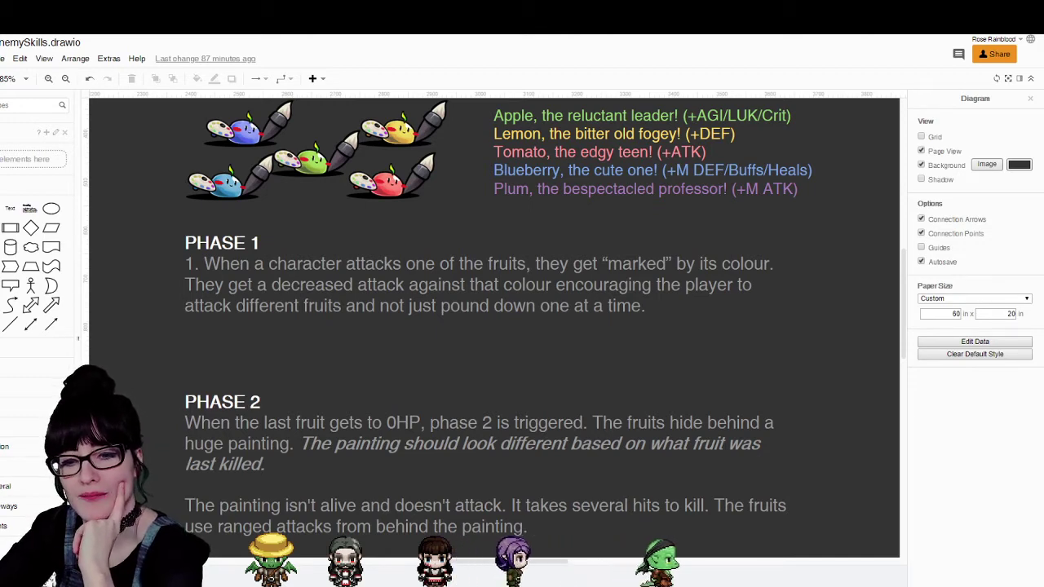
Return to Paintings.psd in Photoshop, move the white bunny clear of the spare sprites, and recolour the blue painting's yellow Mobun light blue.
key(alt+Tab)
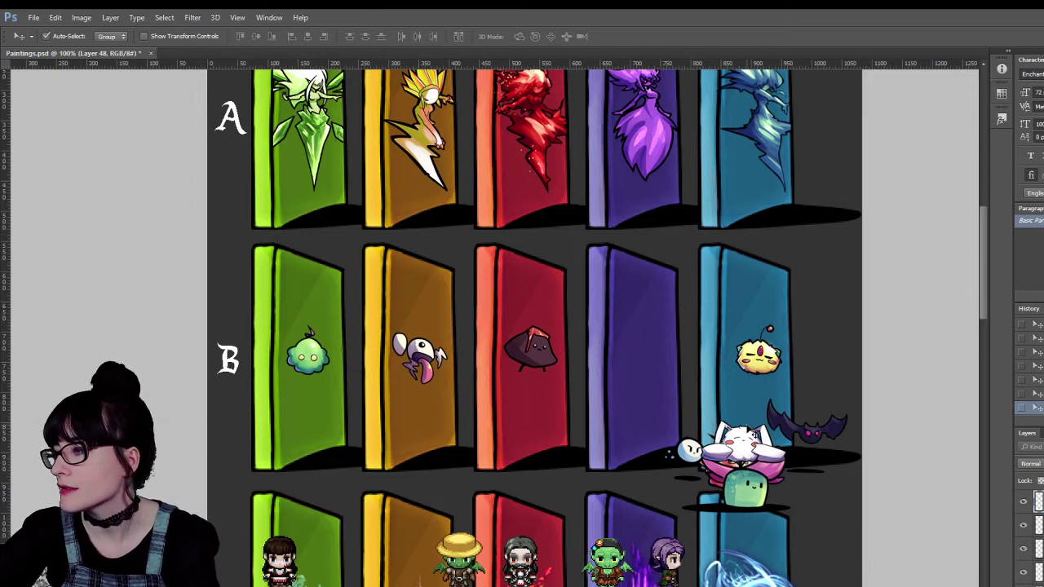
drag(745, 451, 800, 473)
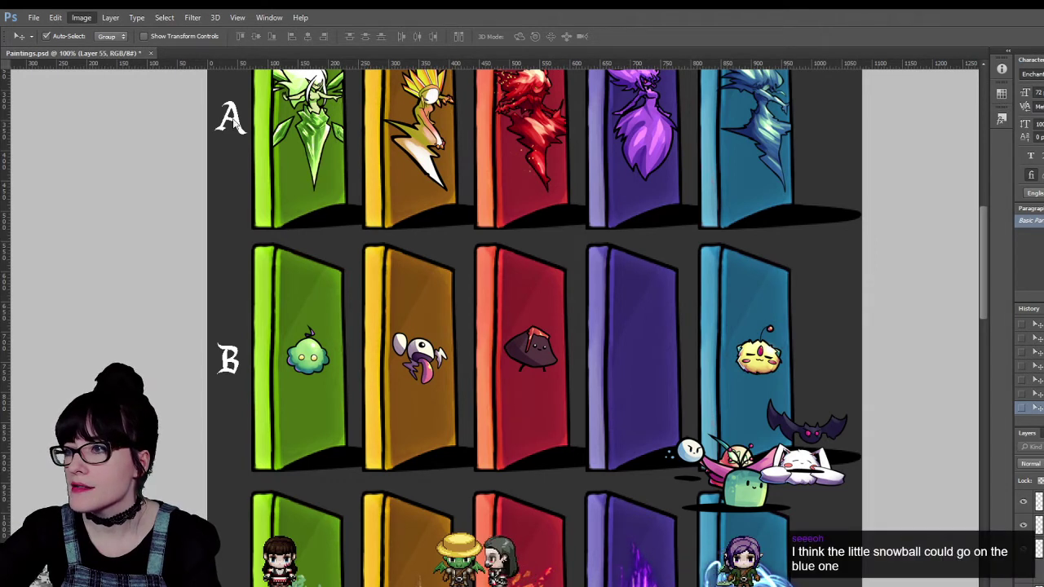
key(i)
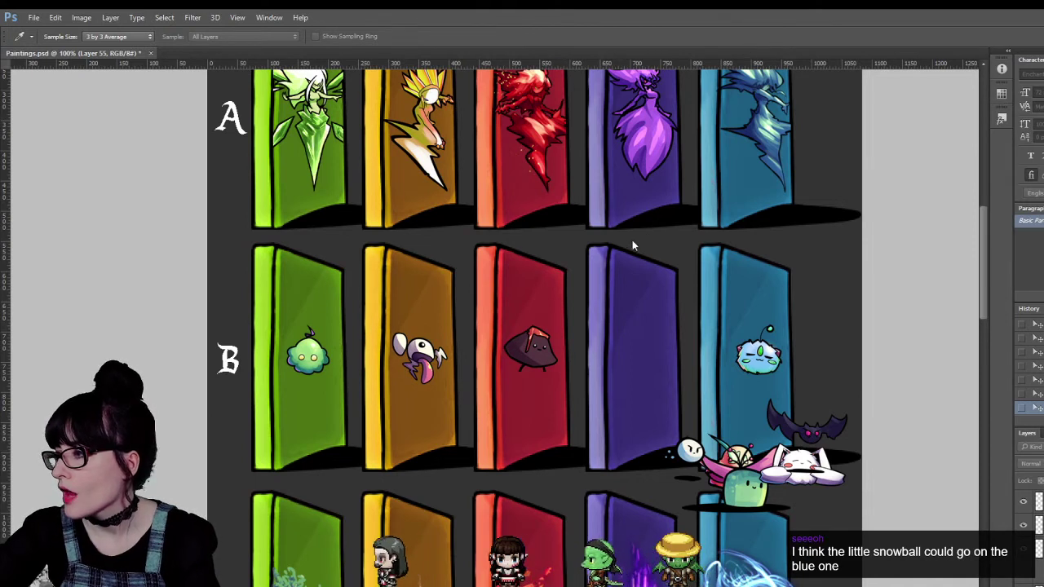
Swap the white bunny into row B's blue painting, setting the light blue Mobun and other spare sprites around the painting bases.
key(v)
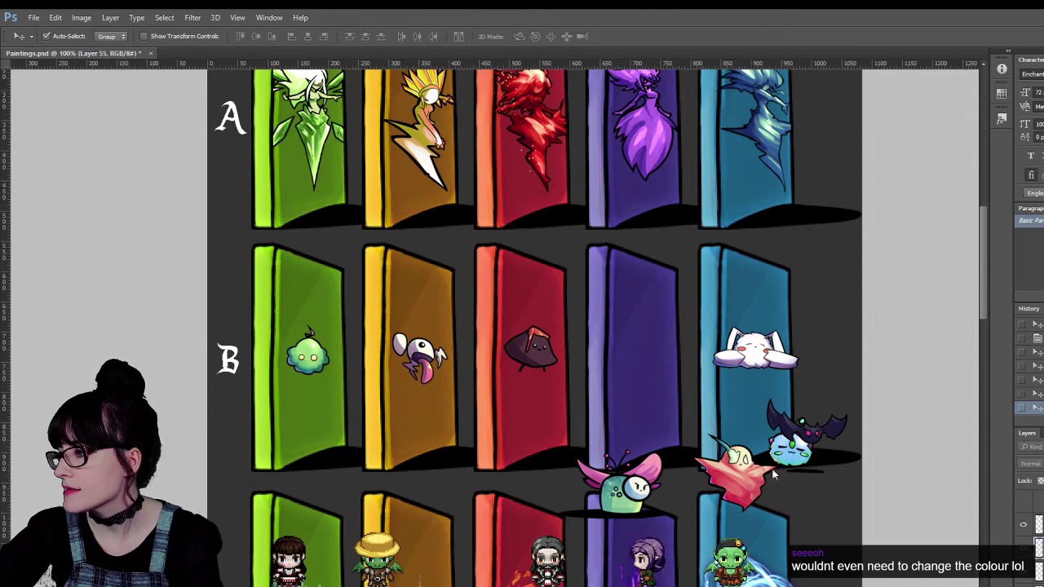
key(h)
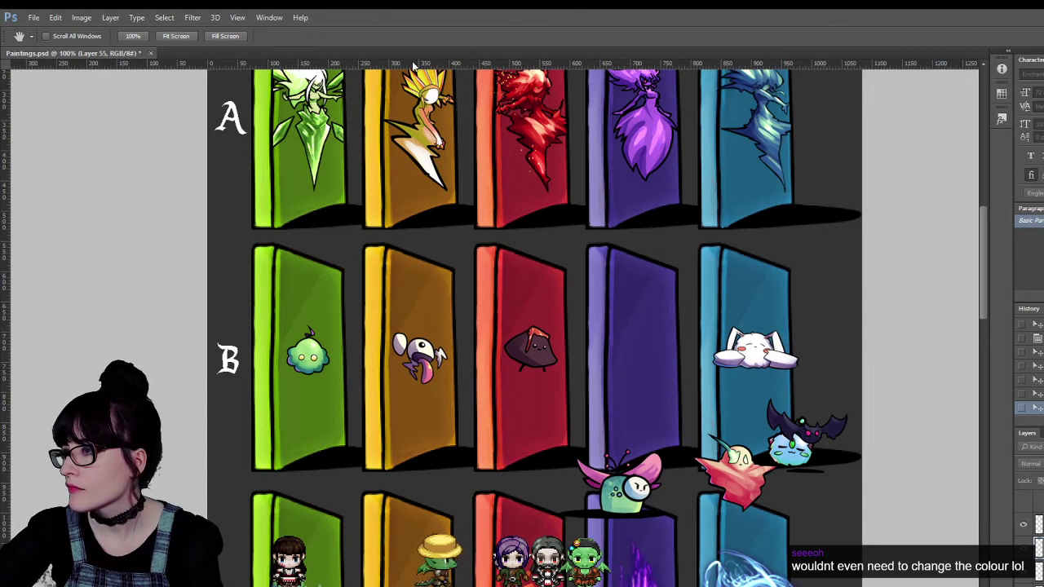
key(v)
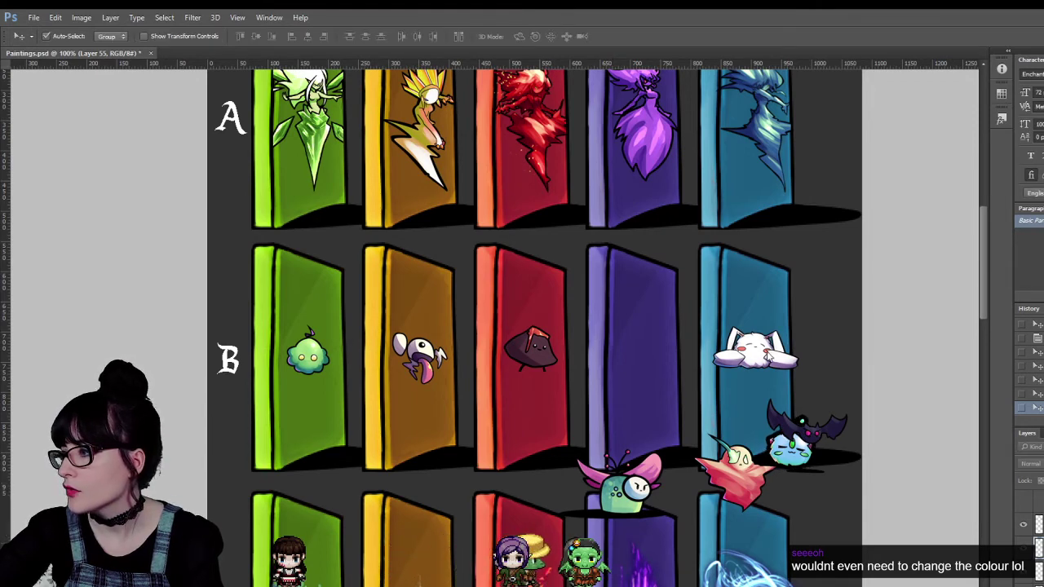
click(760, 359)
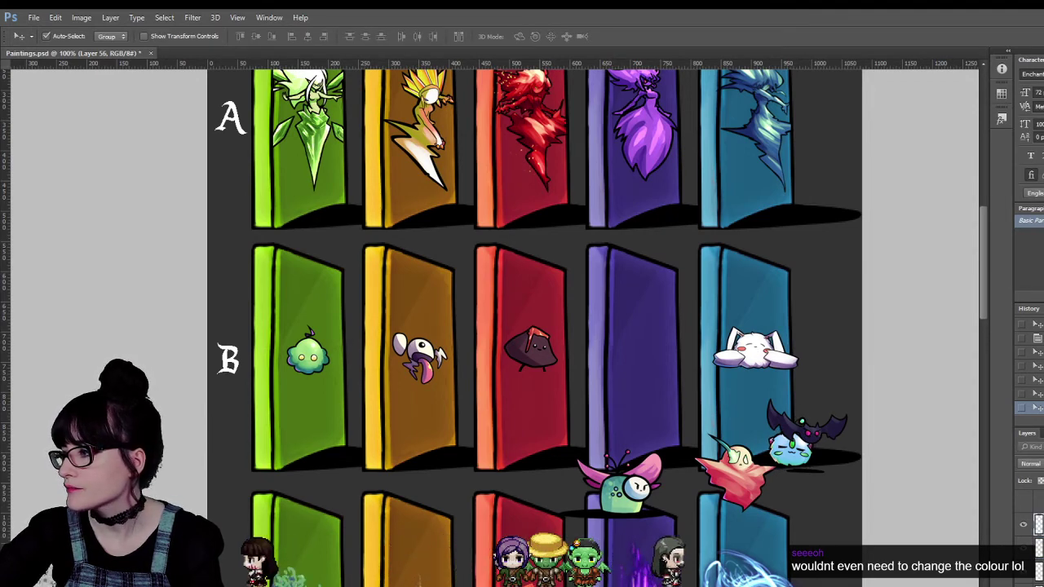
Move the white bunny slightly lower in row B's blue painting and shift its shading towards blue.
key(h)
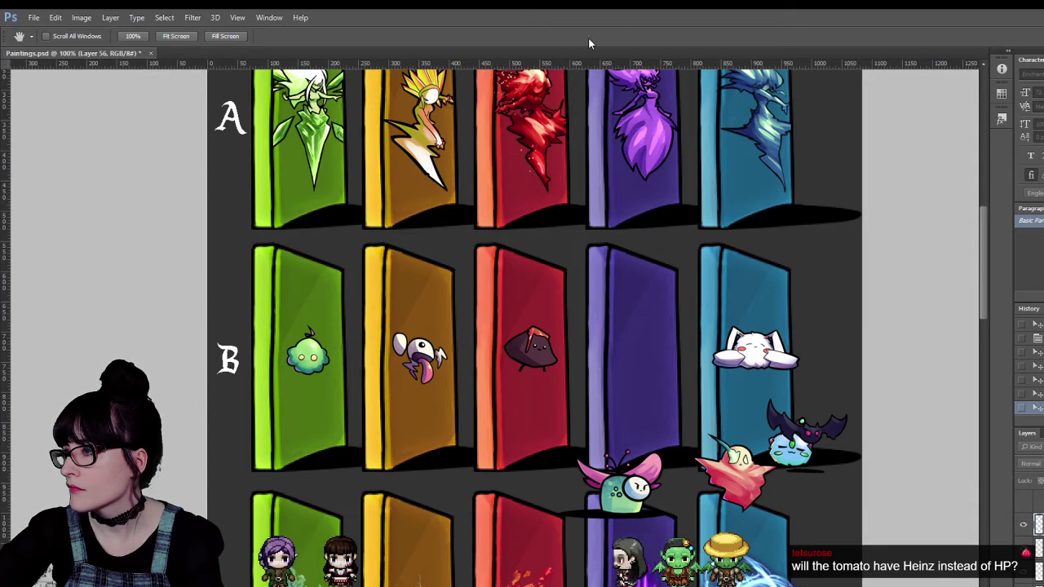
key(v)
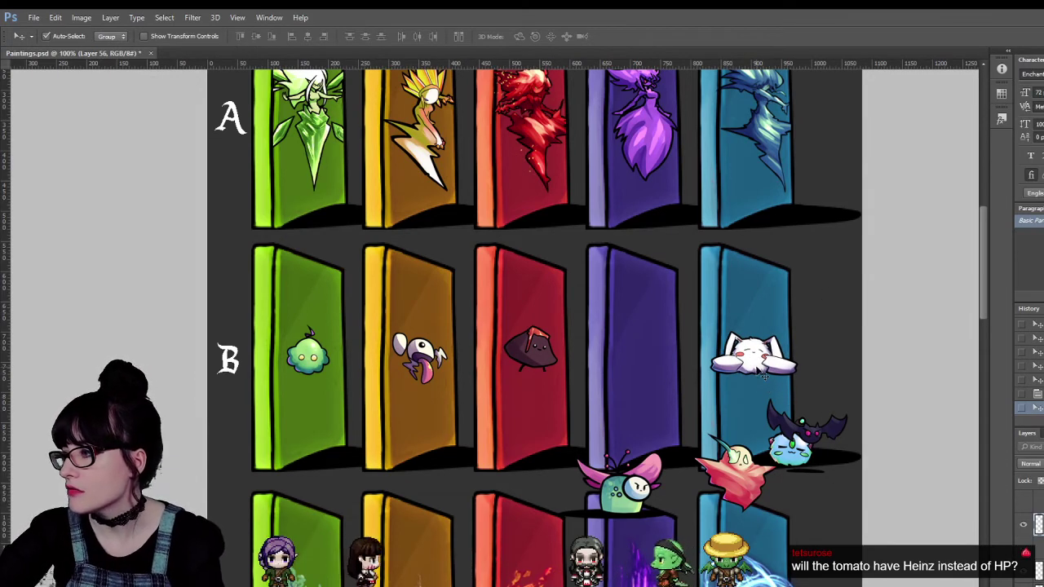
drag(757, 381, 760, 381)
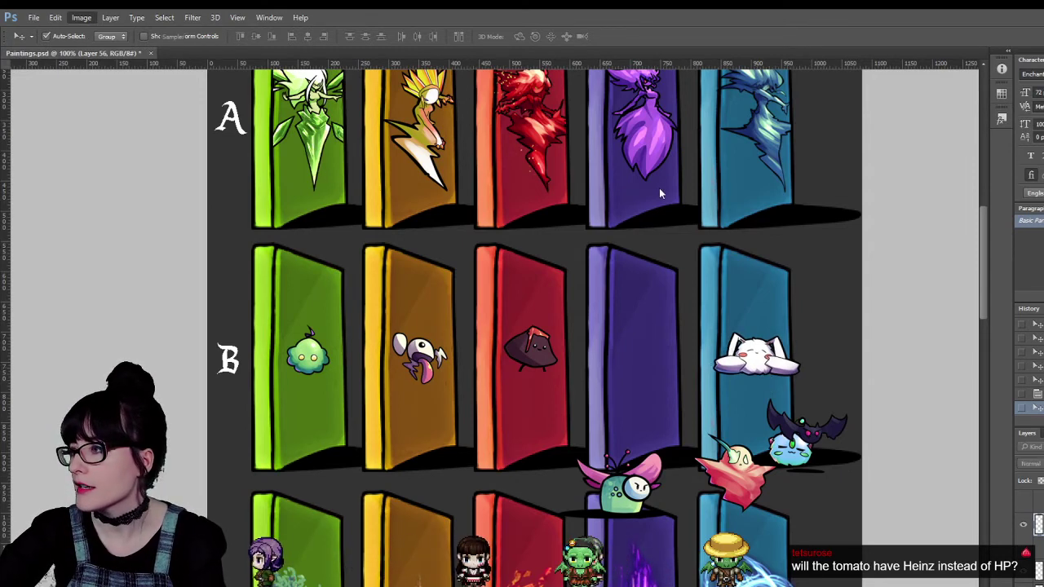
key(i)
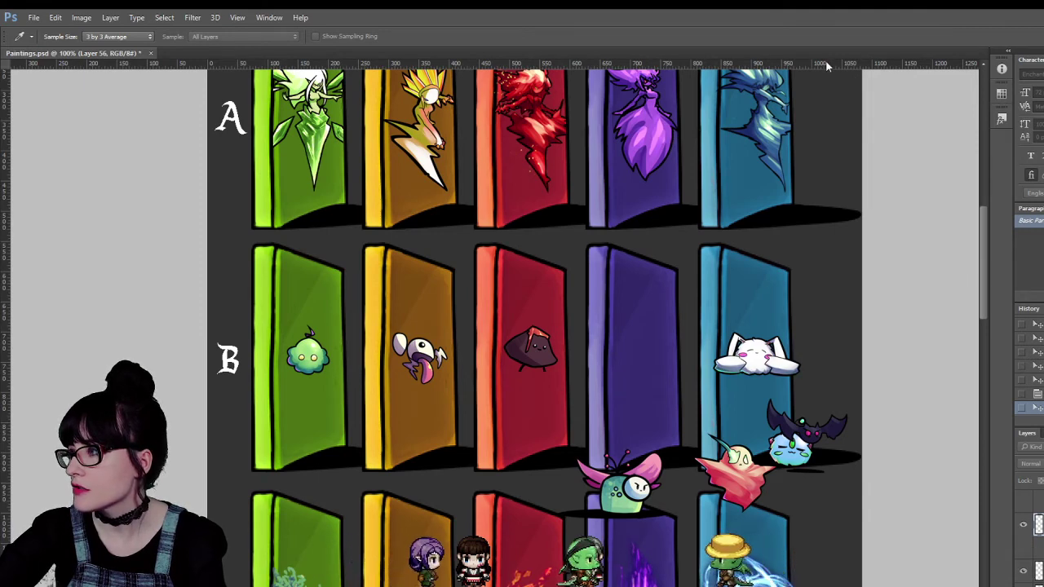
key(v)
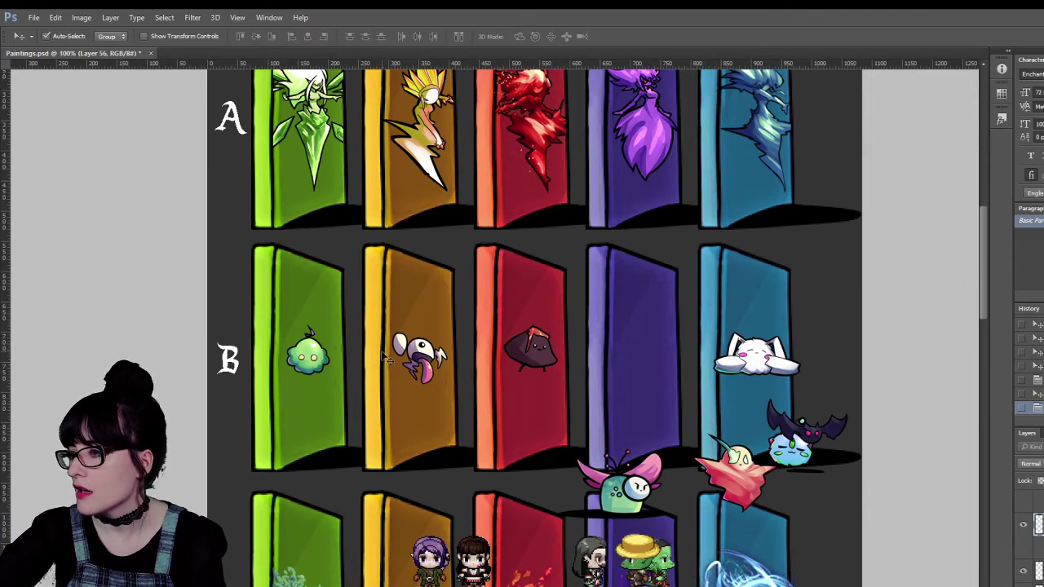
Try recolouring the white creature in row B's yellow painting to gold tones, then undo the recolour.
click(324, 363)
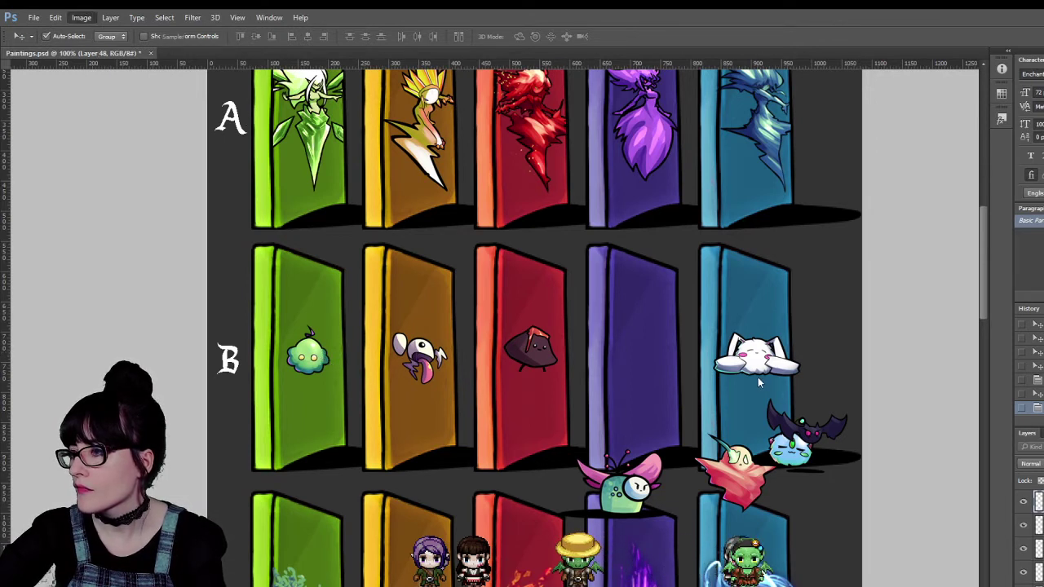
key(i)
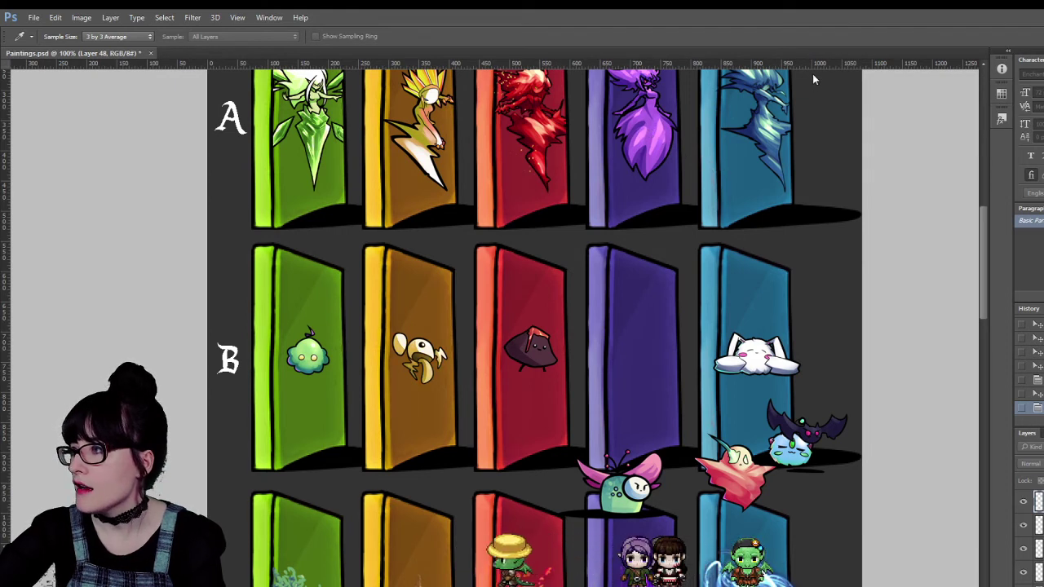
key(v)
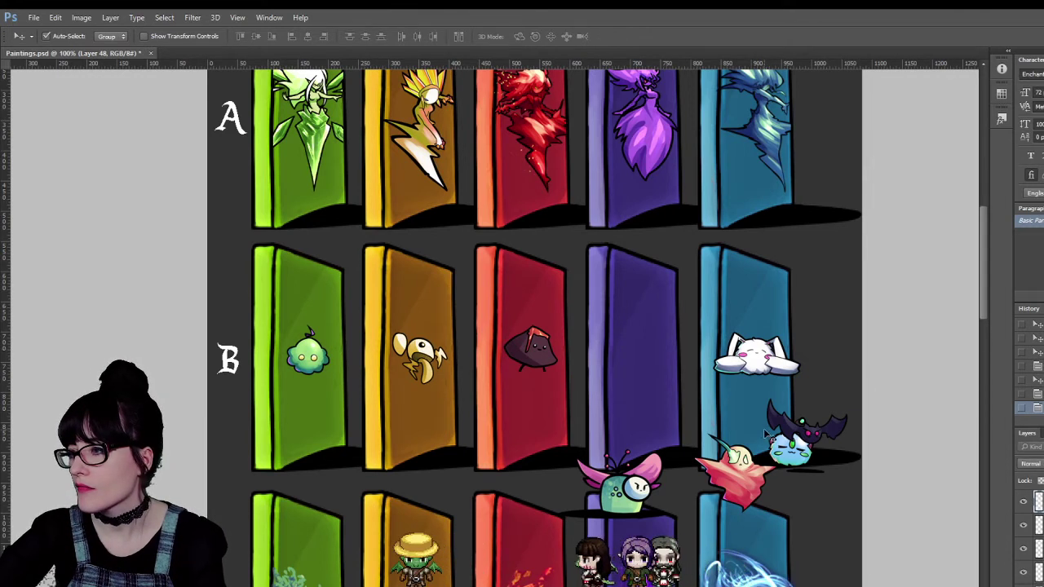
key(ctrl+z)
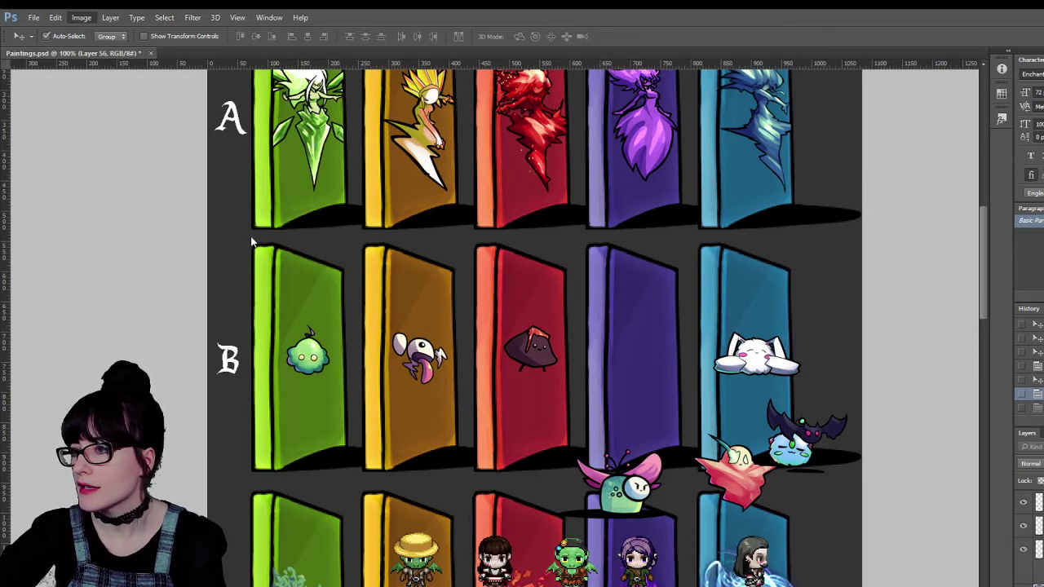
key(i)
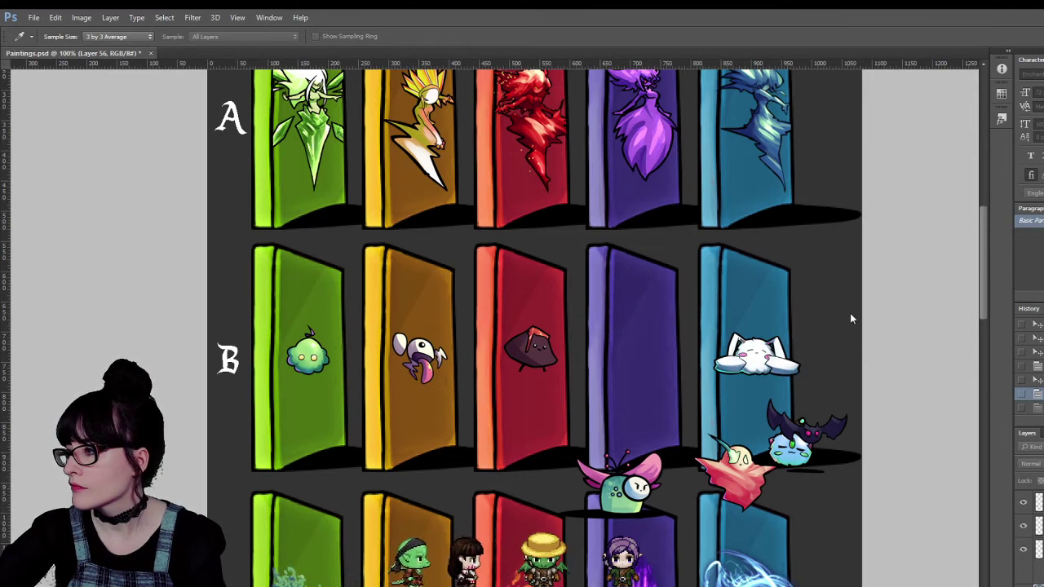
key(v)
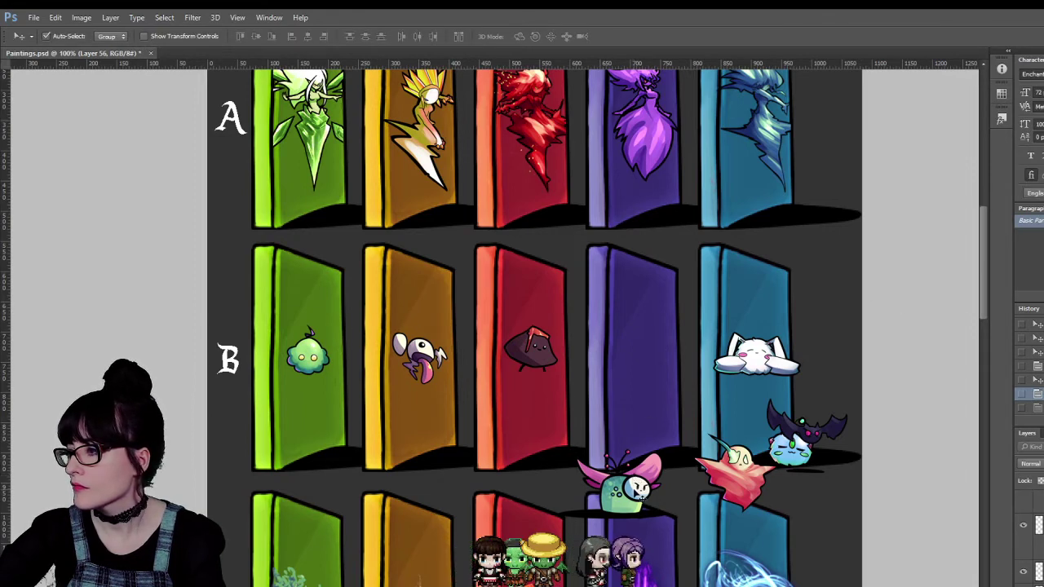
Move the snowball clear of the green winged creature and place the dark bat in the middle of row B's purple painting.
drag(631, 477, 681, 466)
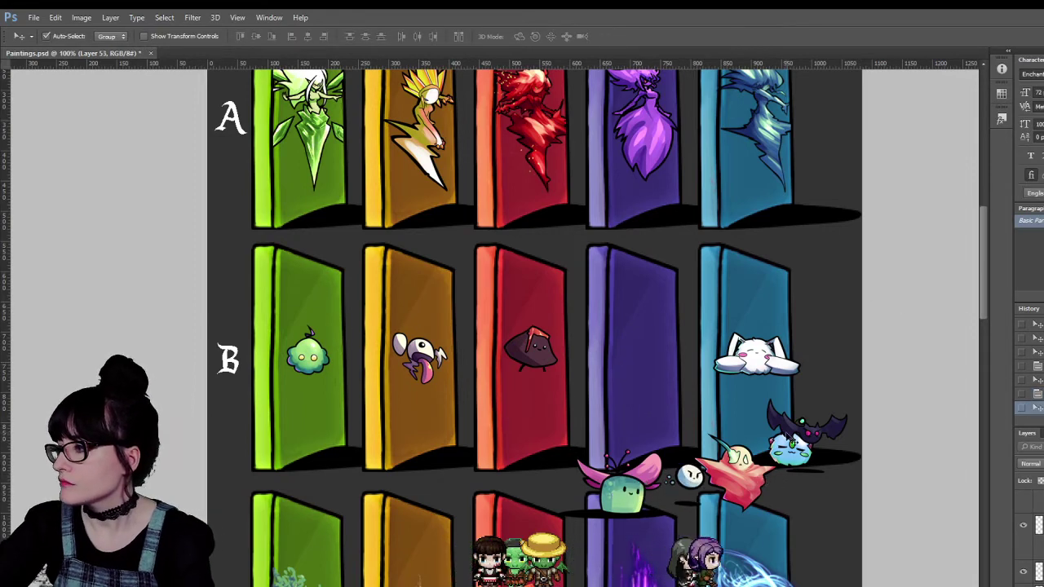
drag(789, 430, 626, 362)
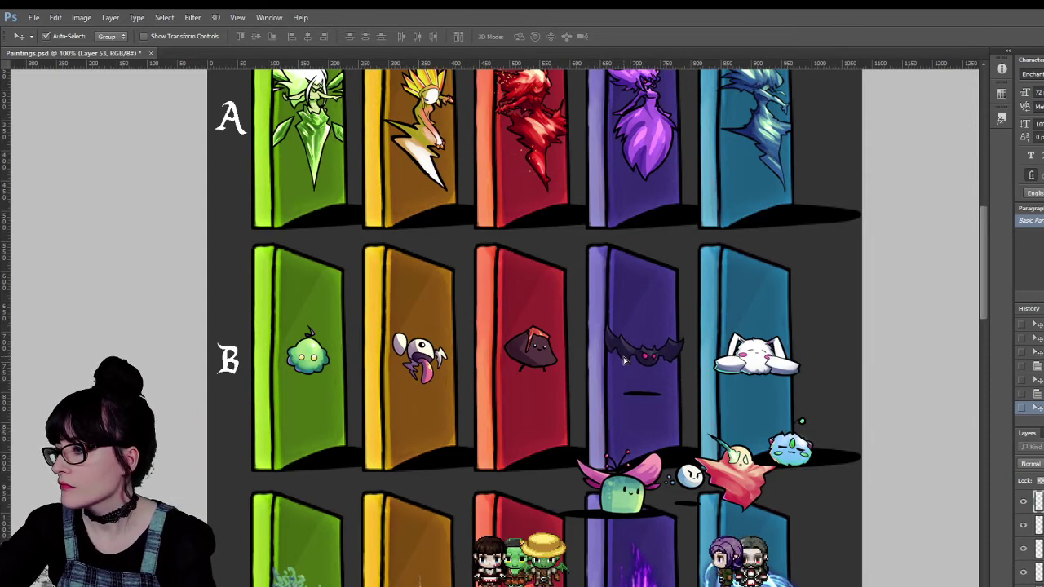
scroll(635, 367, down, 5)
scroll(640, 368, up, 5)
Delete the floor shadow beneath the bat in row B's purple painting.
click(644, 371)
scroll(644, 371, up, 3)
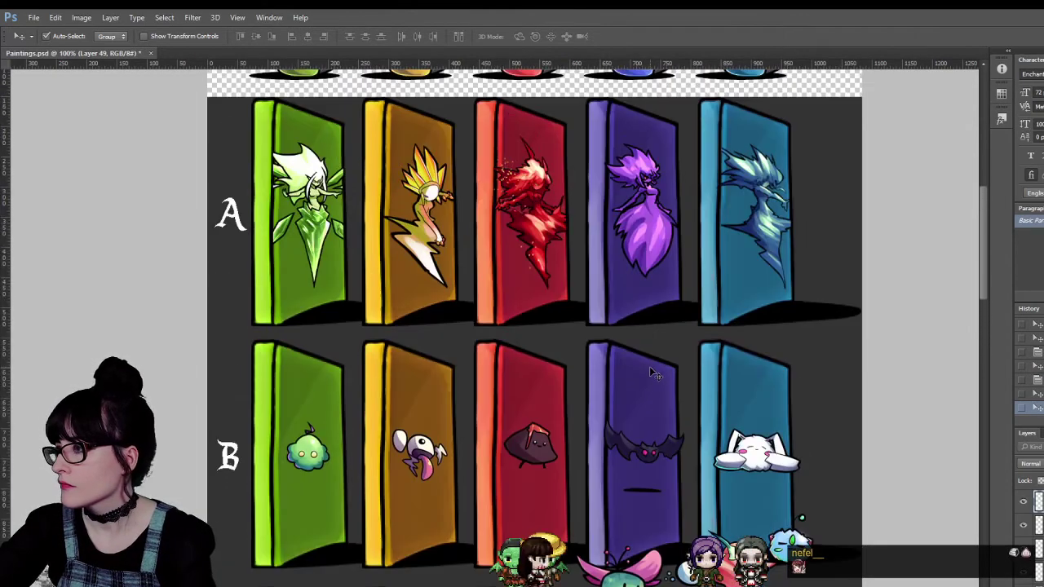
scroll(648, 377, down, 12)
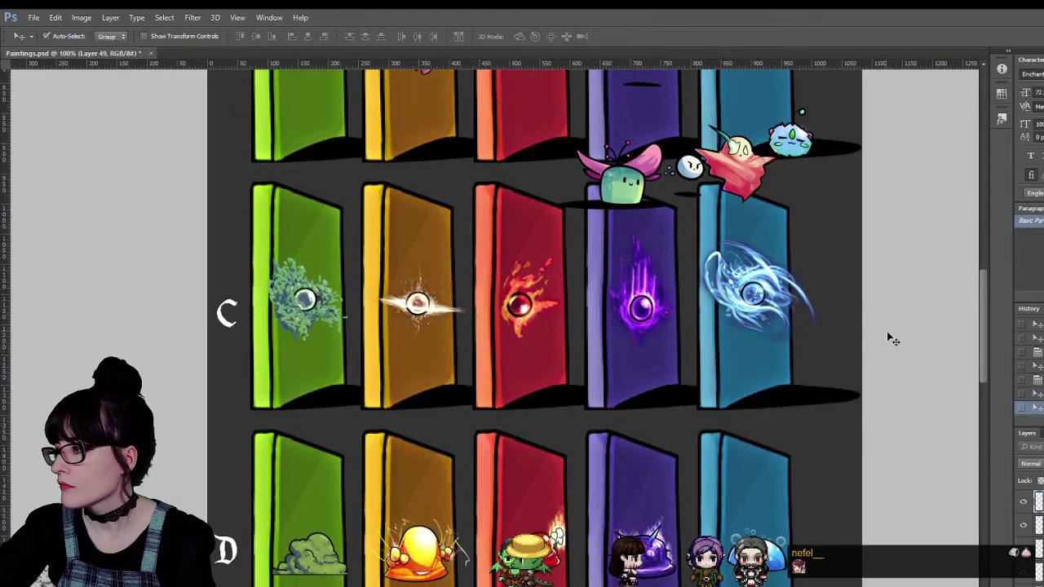
drag(979, 320, 962, 250)
key(m)
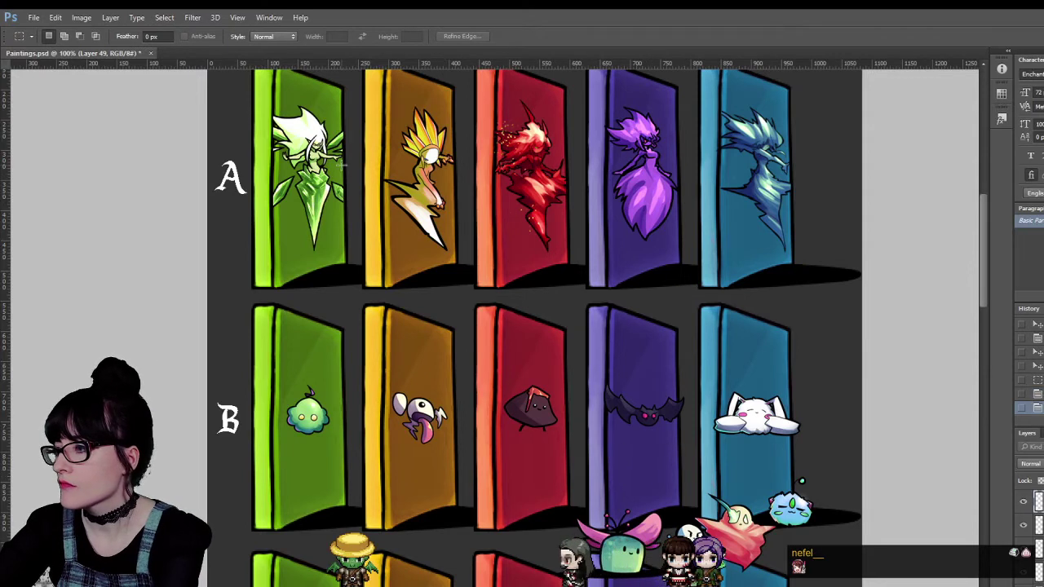
key(v)
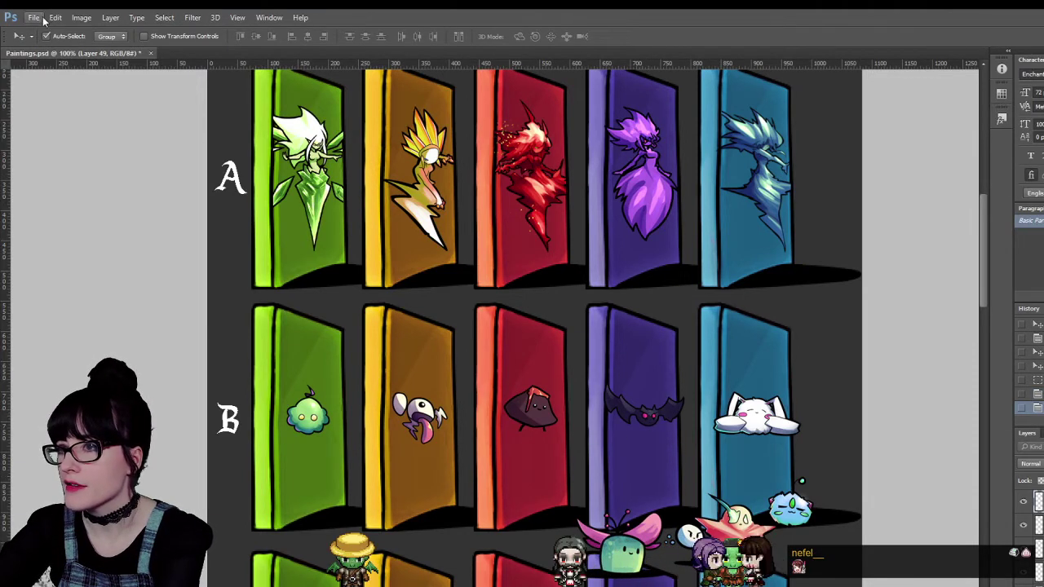
Move the white rabbit off the blue book in row B and place the round white creature at that book's centre.
click(514, 415)
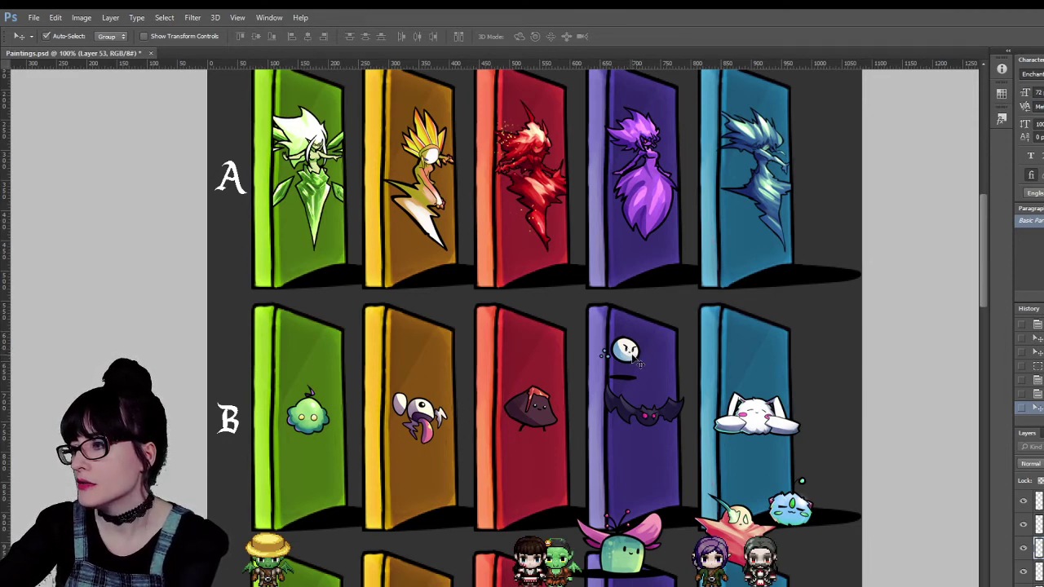
scroll(639, 362, down, 1)
key(z)
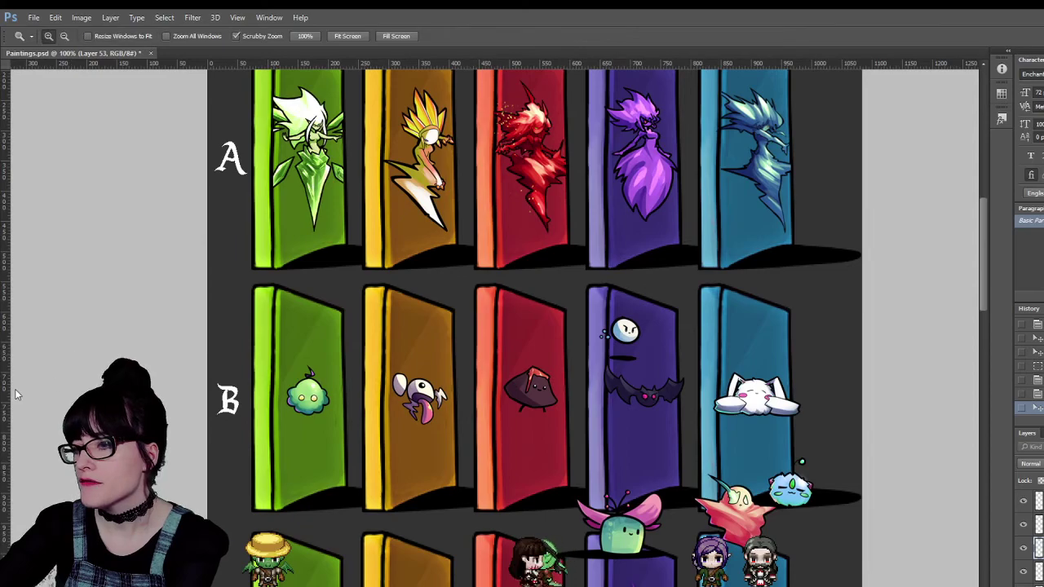
drag(522, 420, 592, 420)
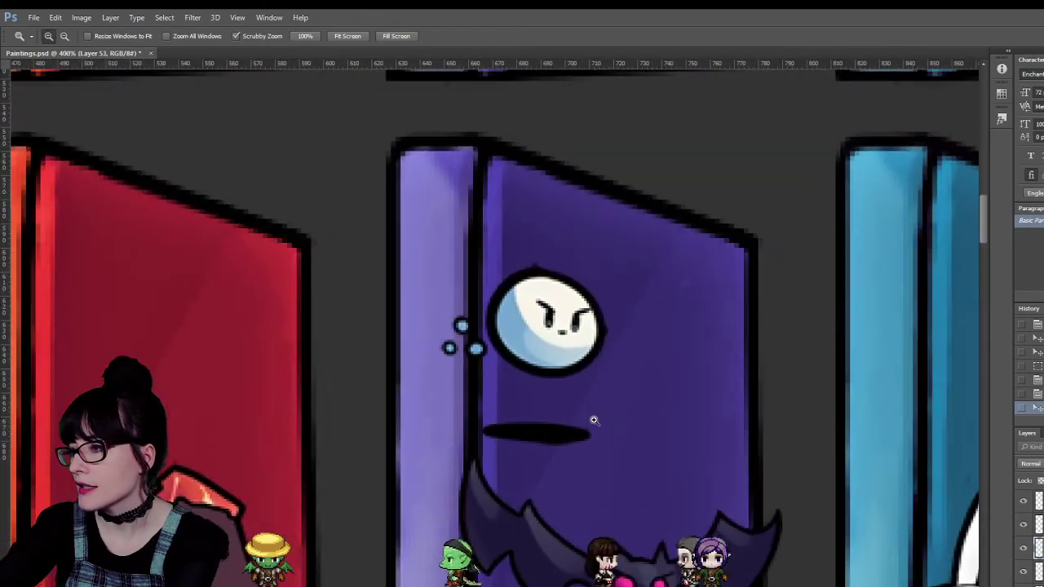
drag(599, 377, 644, 403)
click(643, 395)
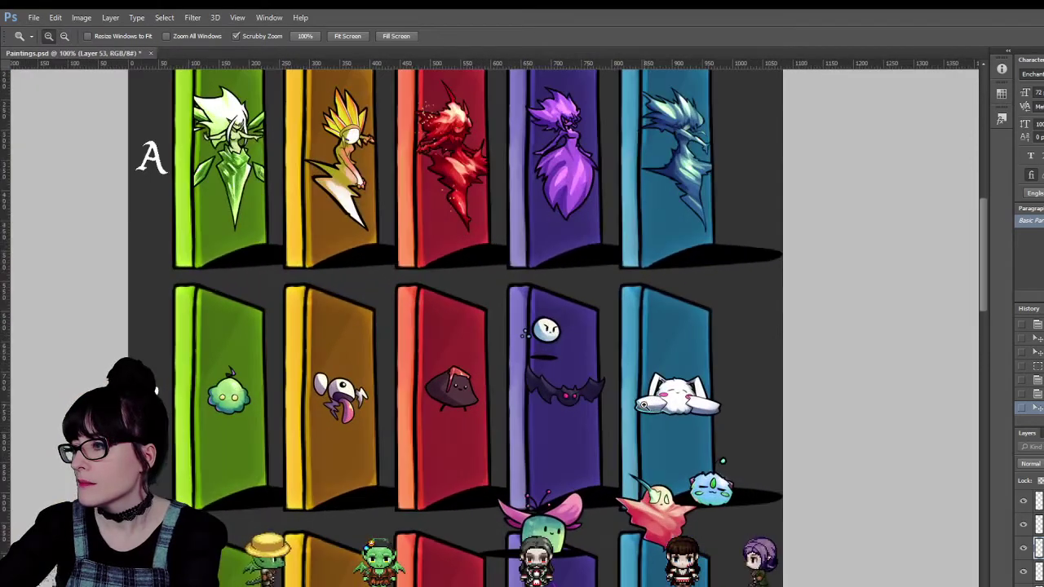
key(v)
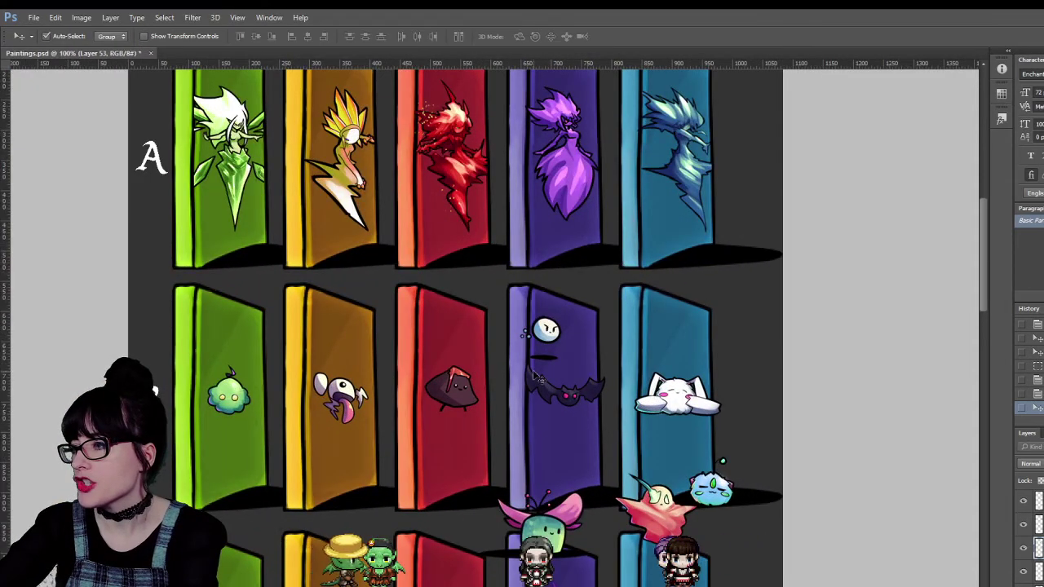
drag(546, 330, 693, 424)
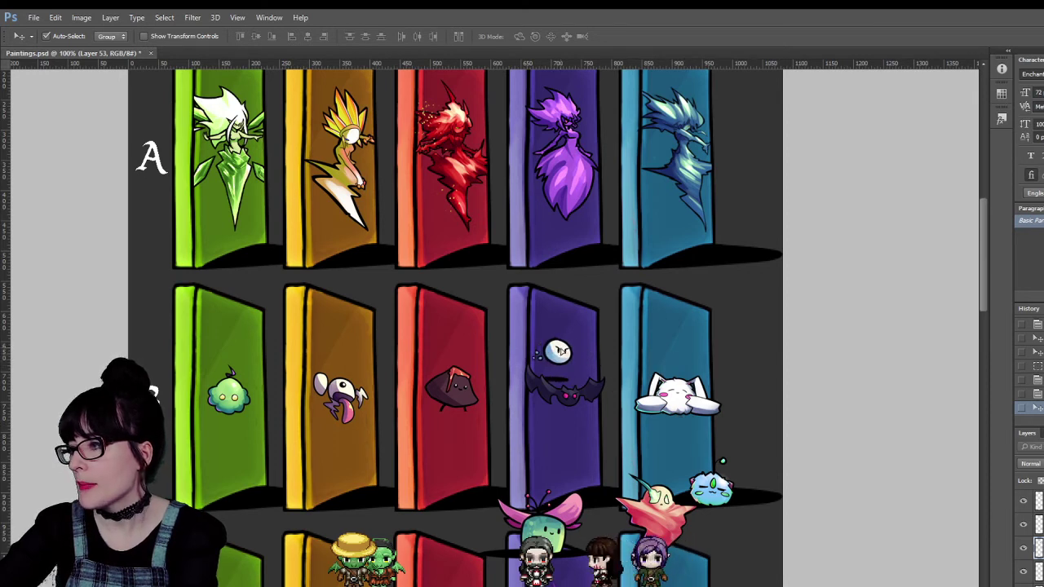
drag(561, 350, 610, 340)
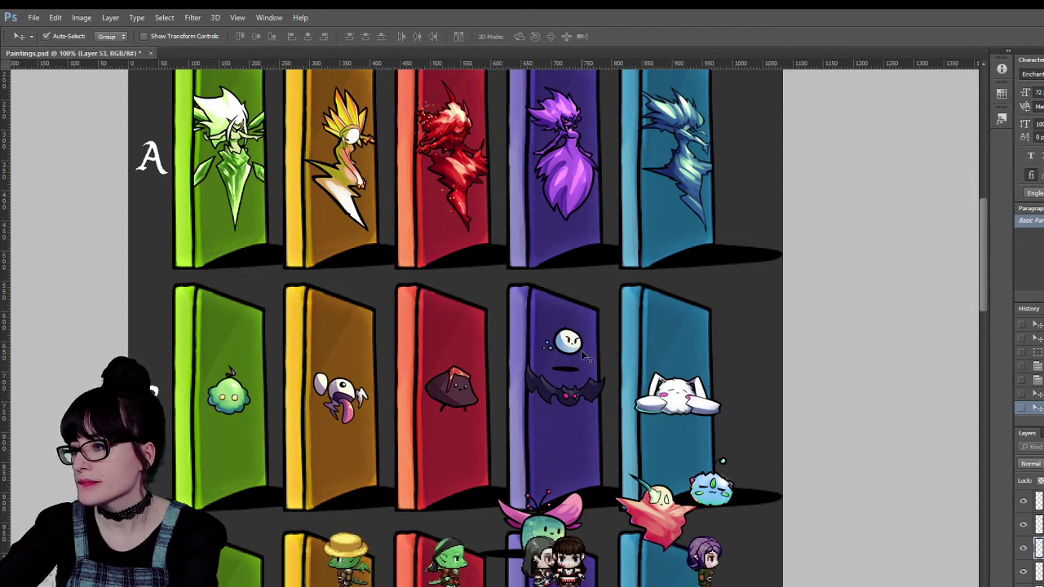
drag(699, 370, 766, 359)
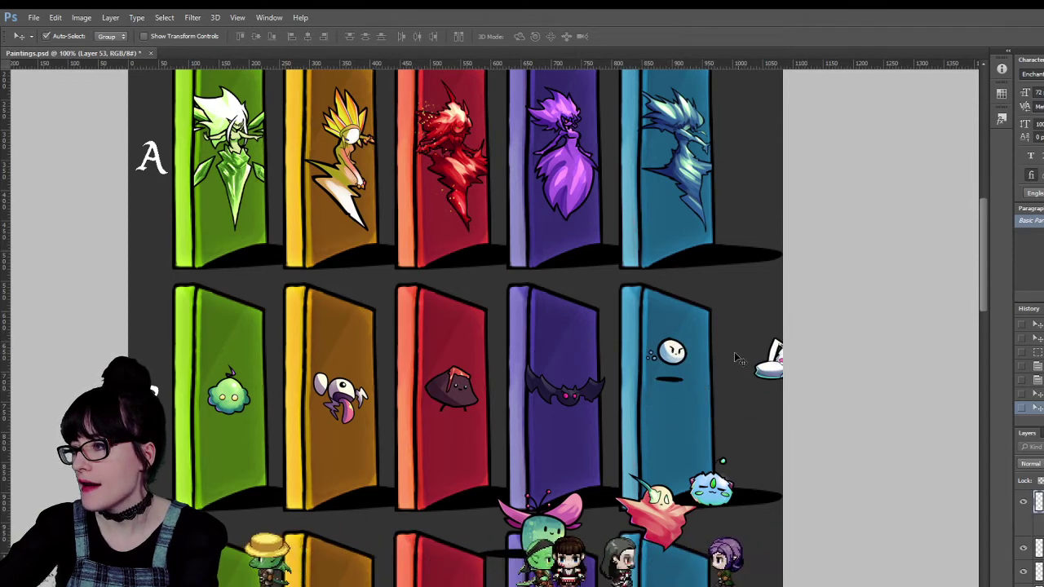
drag(679, 366, 683, 410)
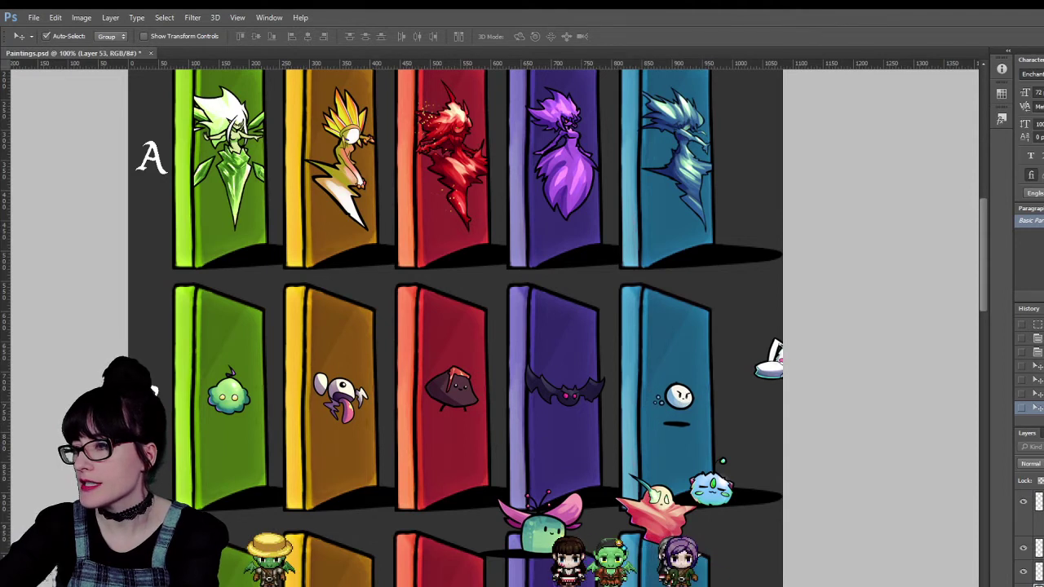
Delete the black shadow beneath the round white creature on the blue book and clear the selection.
key(m)
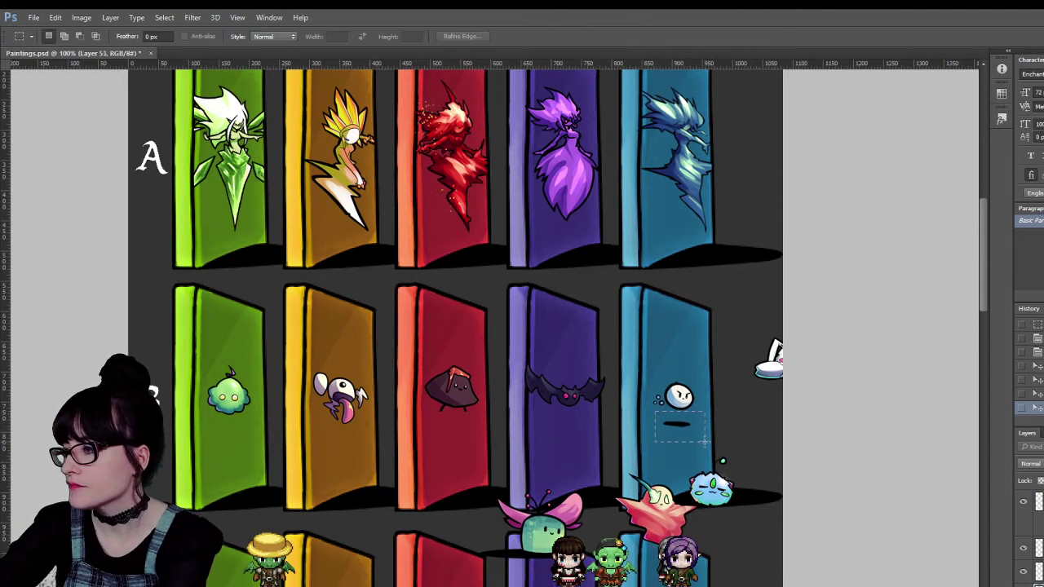
key(Delete)
key(ctrl+d)
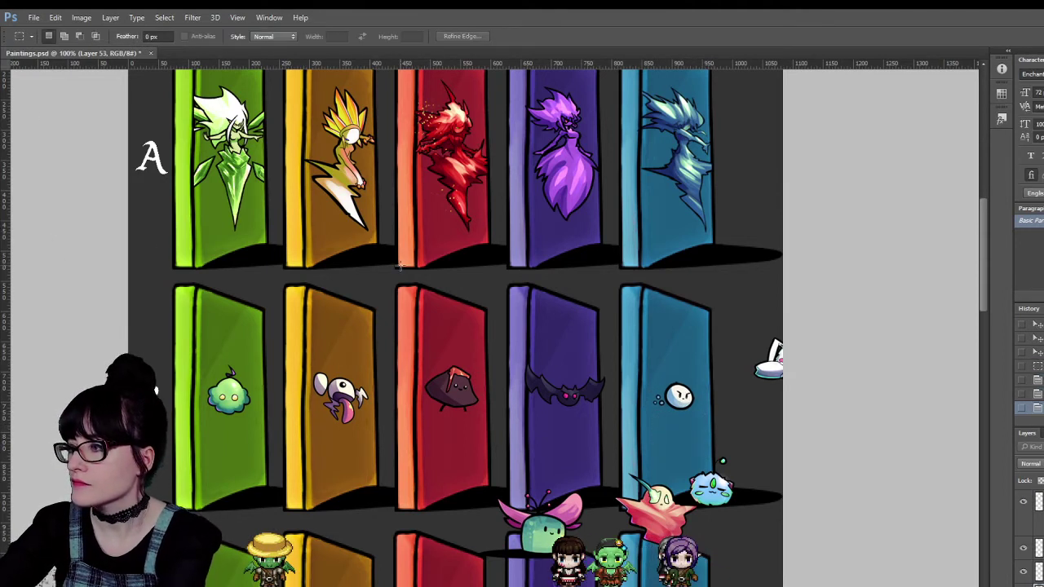
Paint over the round white creature's eyebrows and mouth with a cream colour sampled from its face.
key(z)
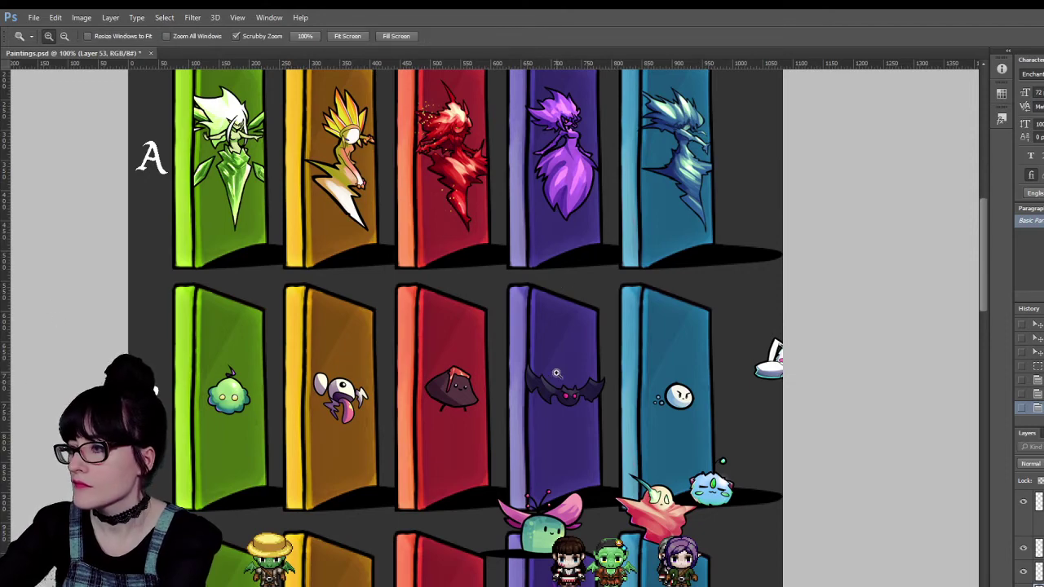
drag(636, 408, 938, 445)
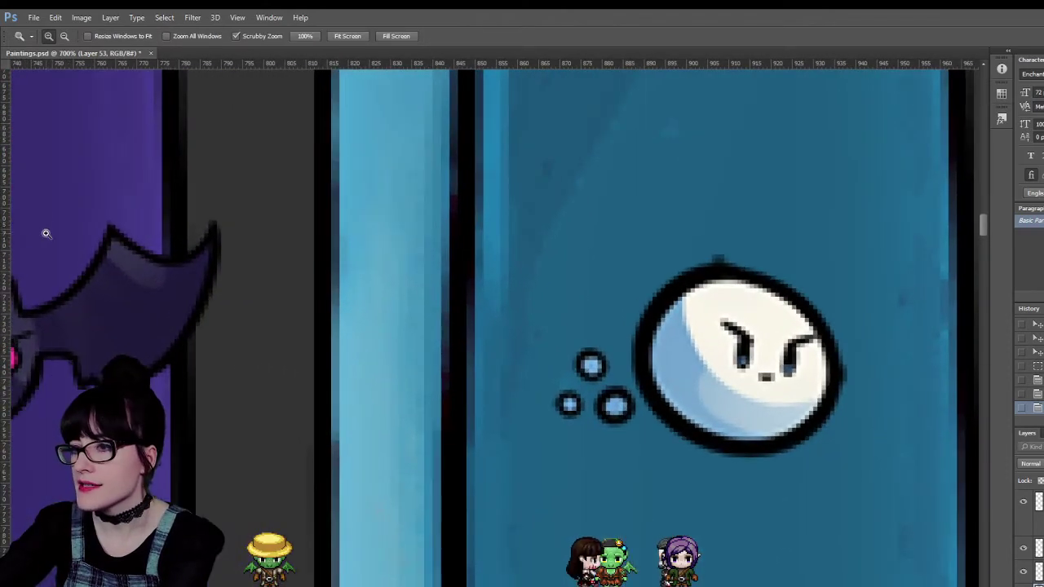
key(i)
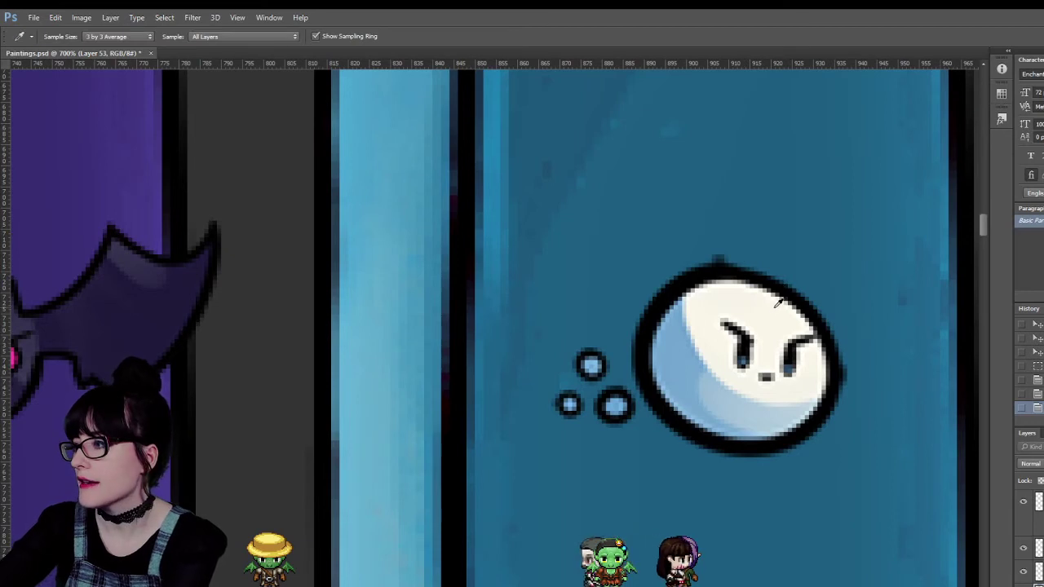
key(b)
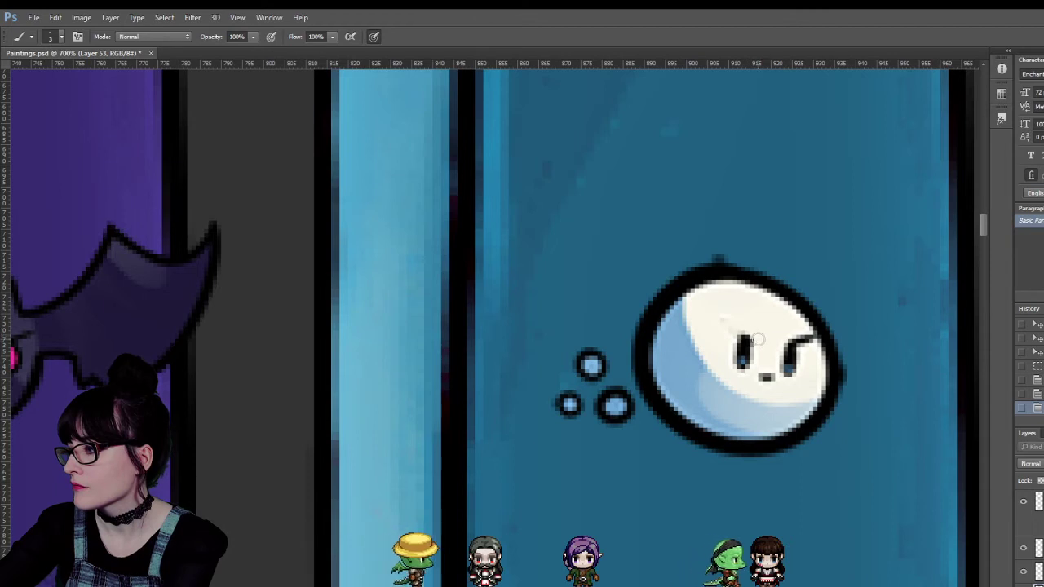
click(806, 342)
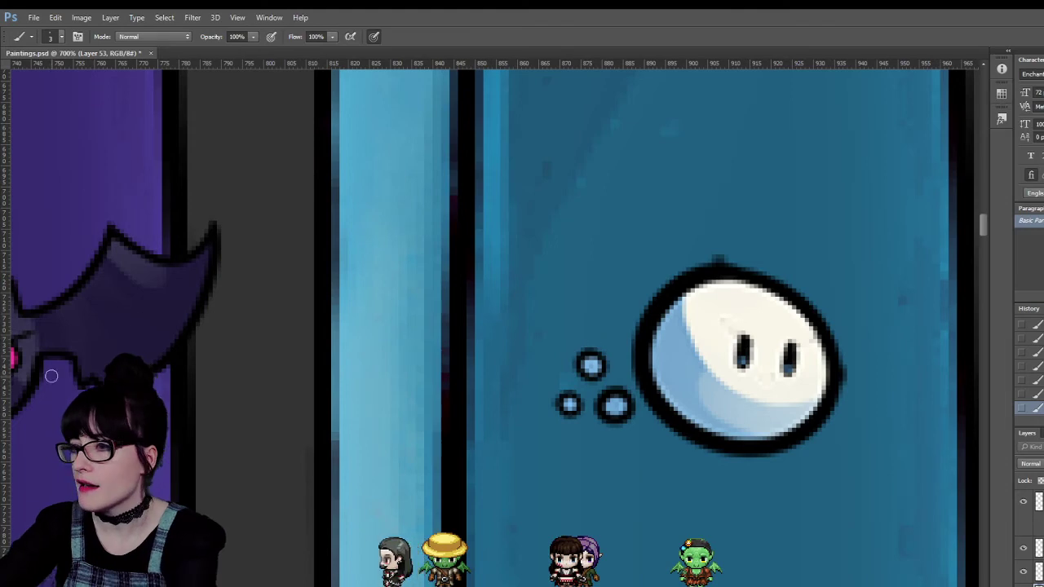
Scale the round white creature on the blue book to 120% in width and height.
key(z)
scroll(557, 315, down, 10)
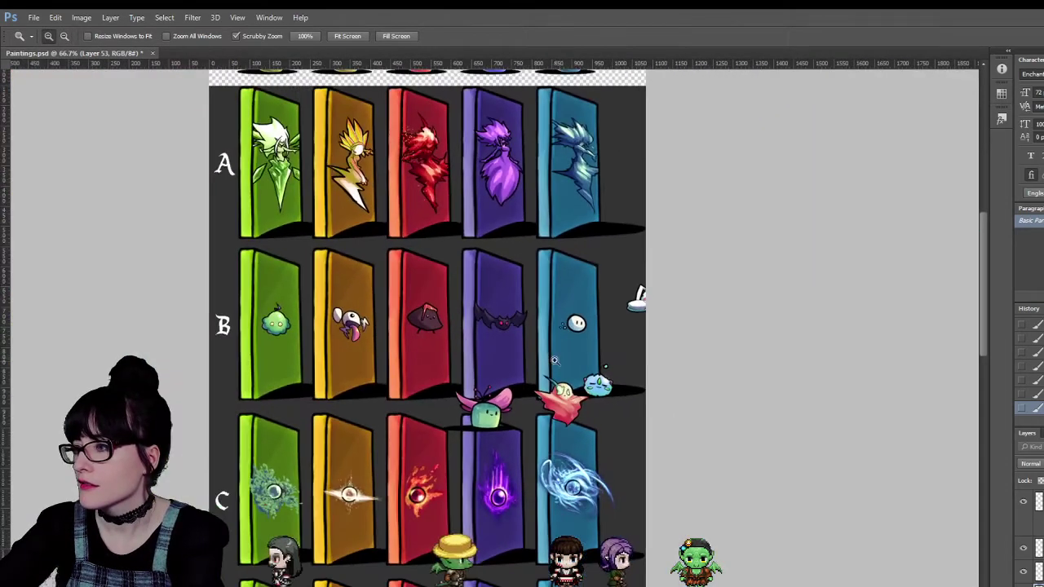
click(554, 360)
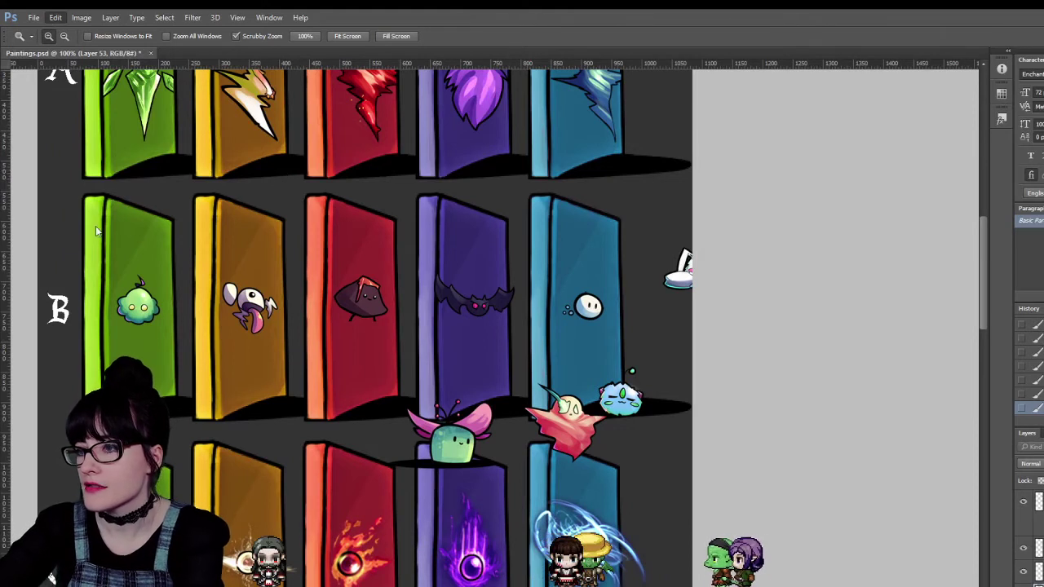
key(ctrl+t)
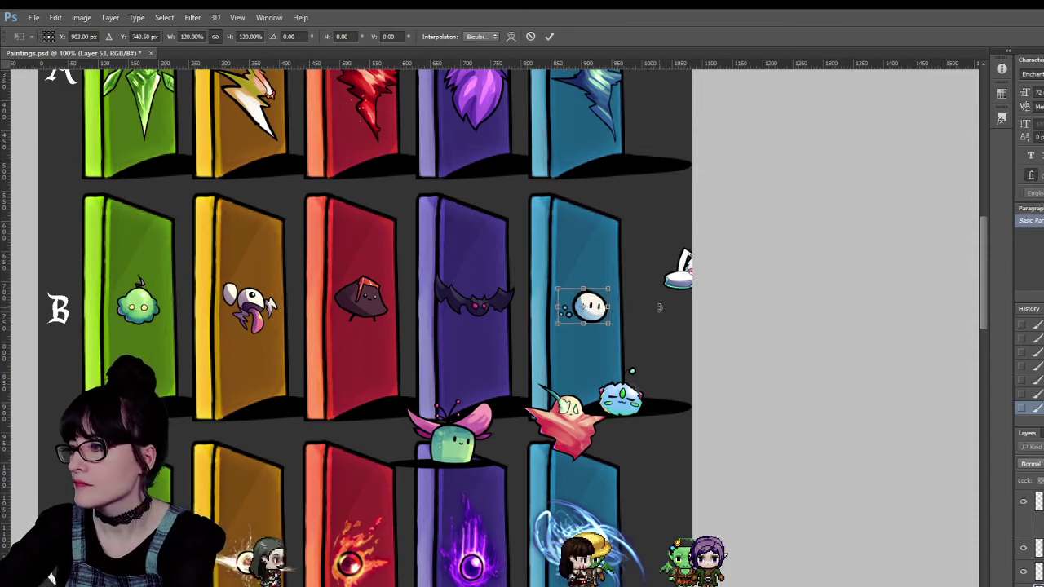
key(Return)
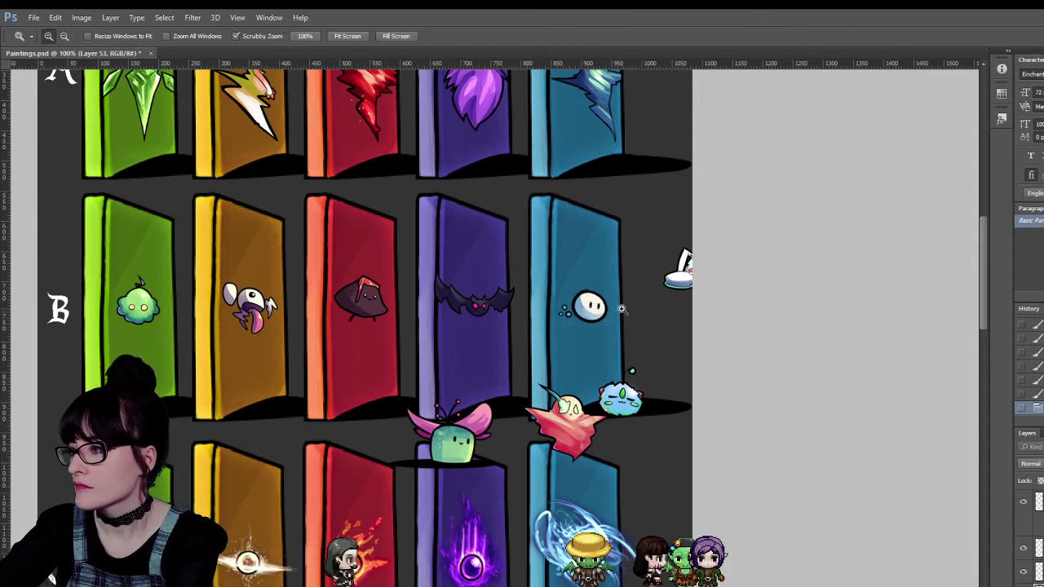
Erase the stray dark pixels sticking out of the round white creature's outline.
key(ctrl+plus)
key(ctrl+plus)
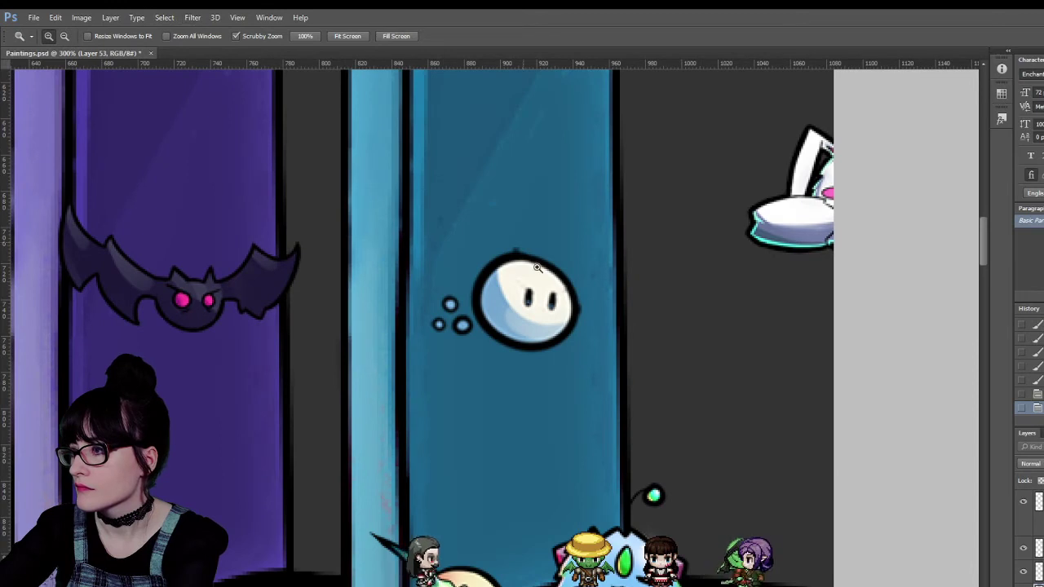
key(ctrl+plus)
key(b)
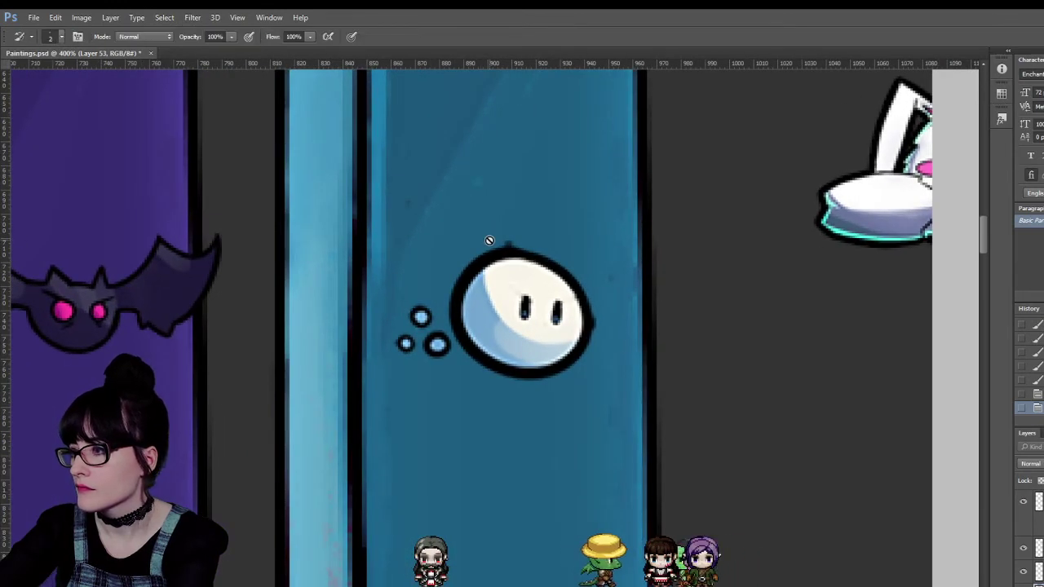
key(v)
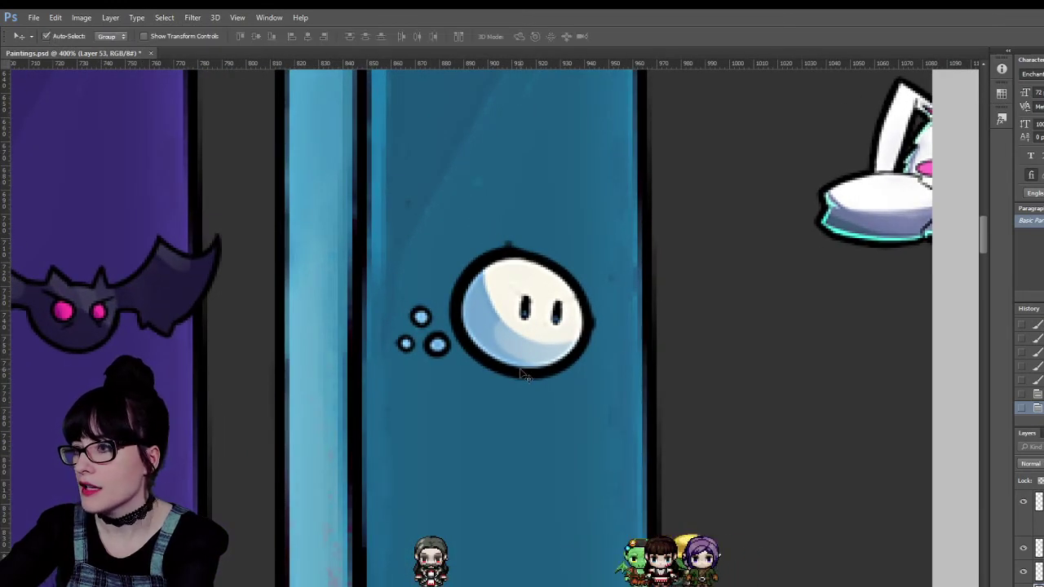
key(e)
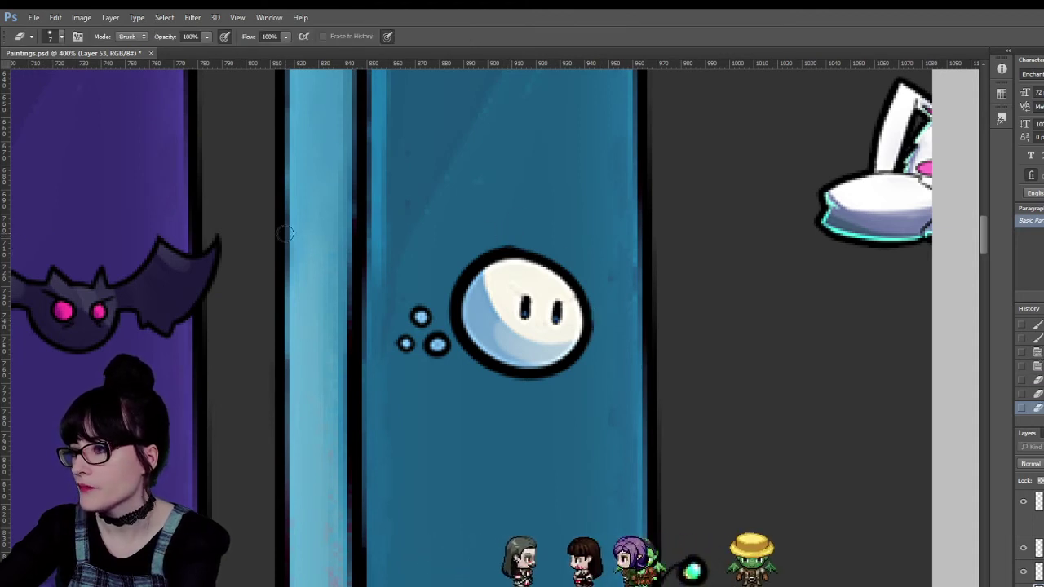
Adjust the brightness of the green creature on the green book in row B.
key(z)
drag(504, 331, 84, 145)
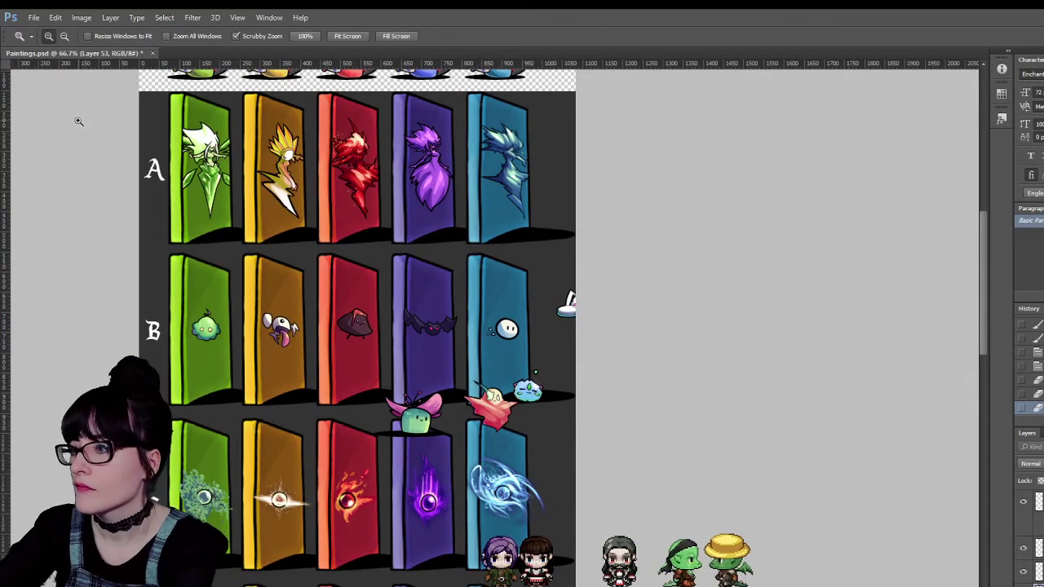
click(310, 351)
scroll(526, 478, left, 2)
scroll(572, 325, left, 2)
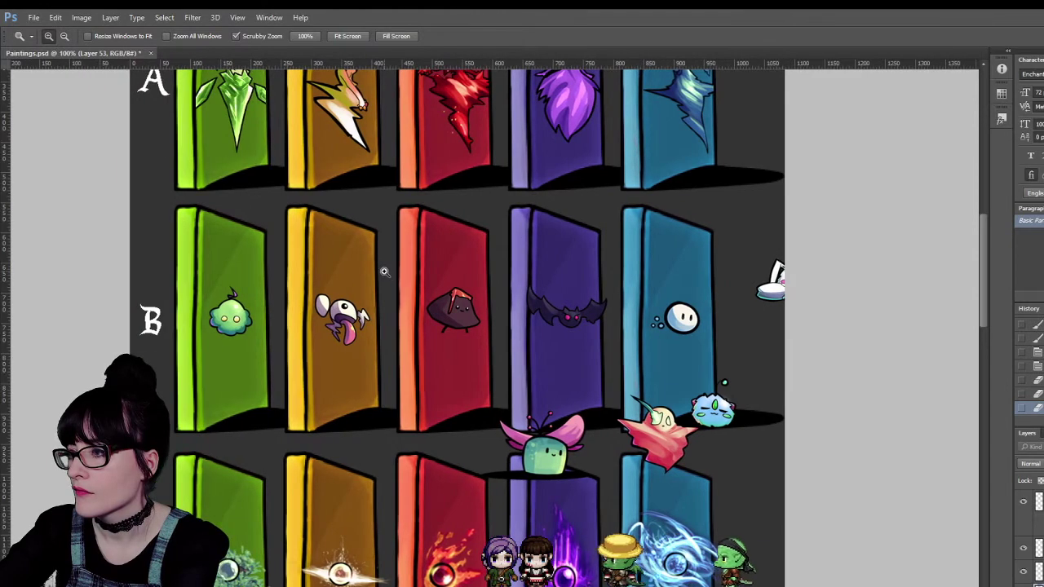
scroll(572, 325, down, 1)
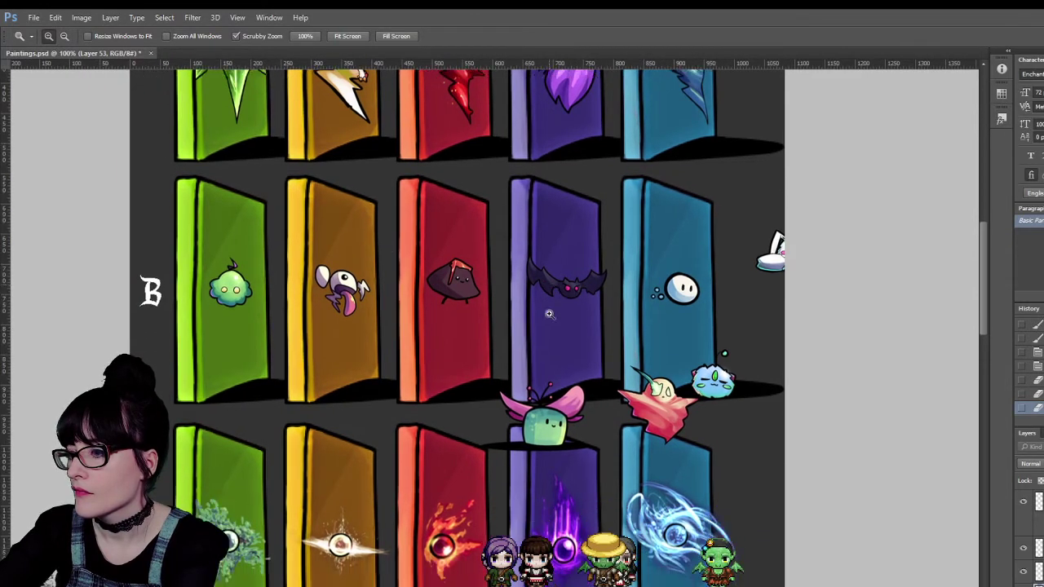
scroll(534, 304, up, 2)
key(v)
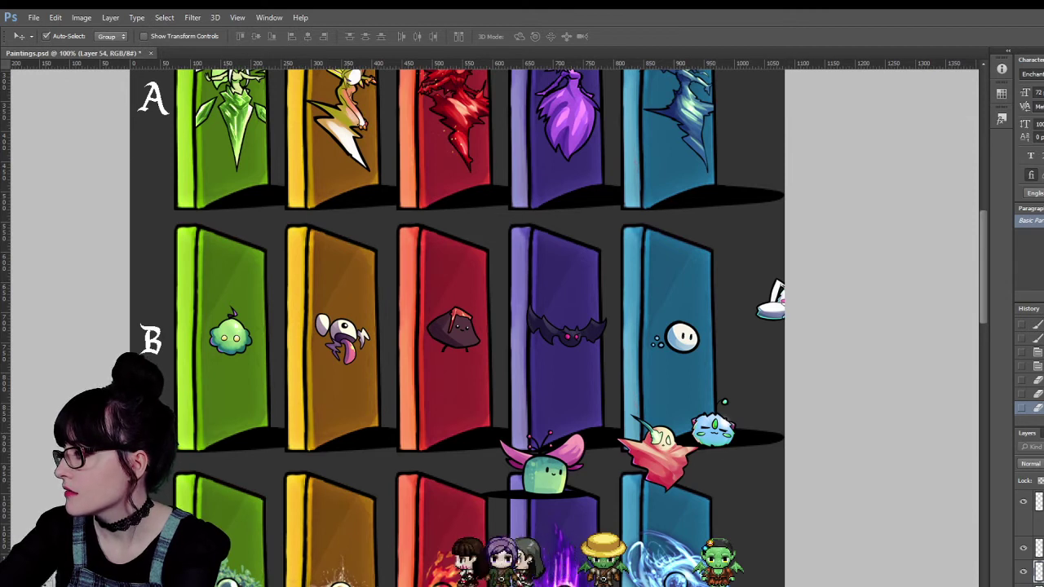
click(316, 182)
click(286, 158)
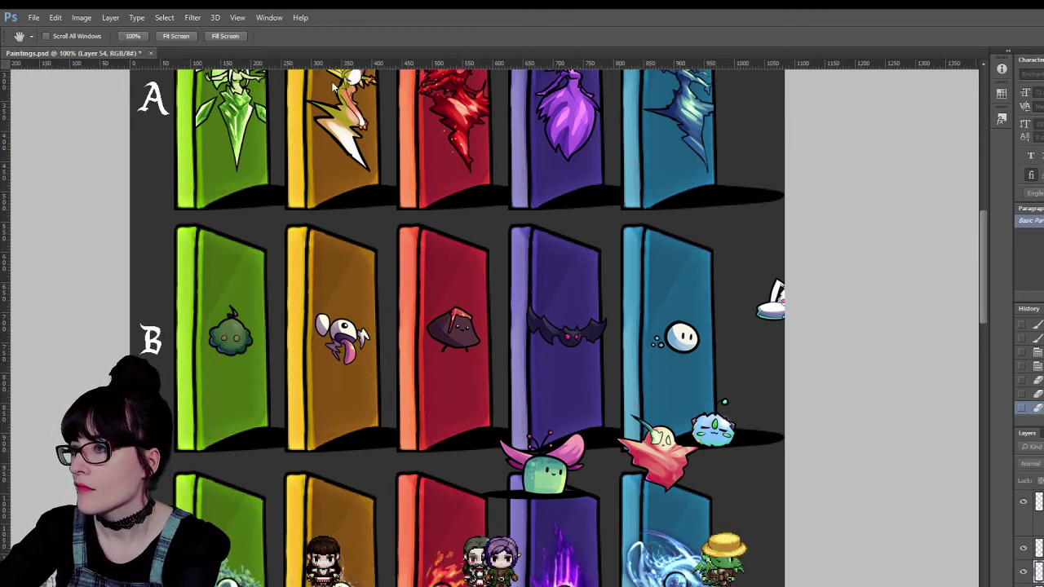
click(260, 149)
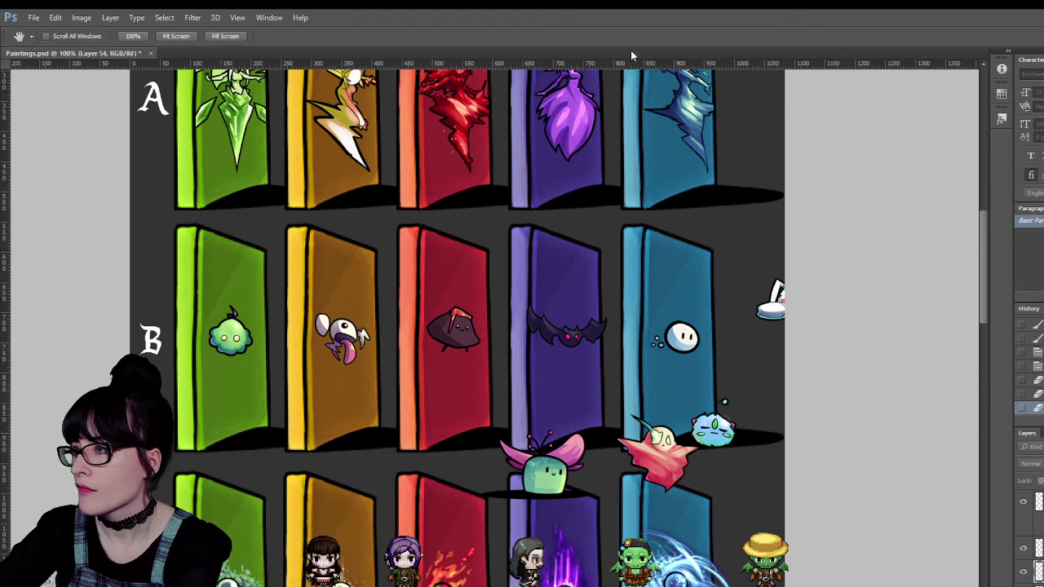
Apply a tonal adjustment to the row B creature on Layer 48.
key(v)
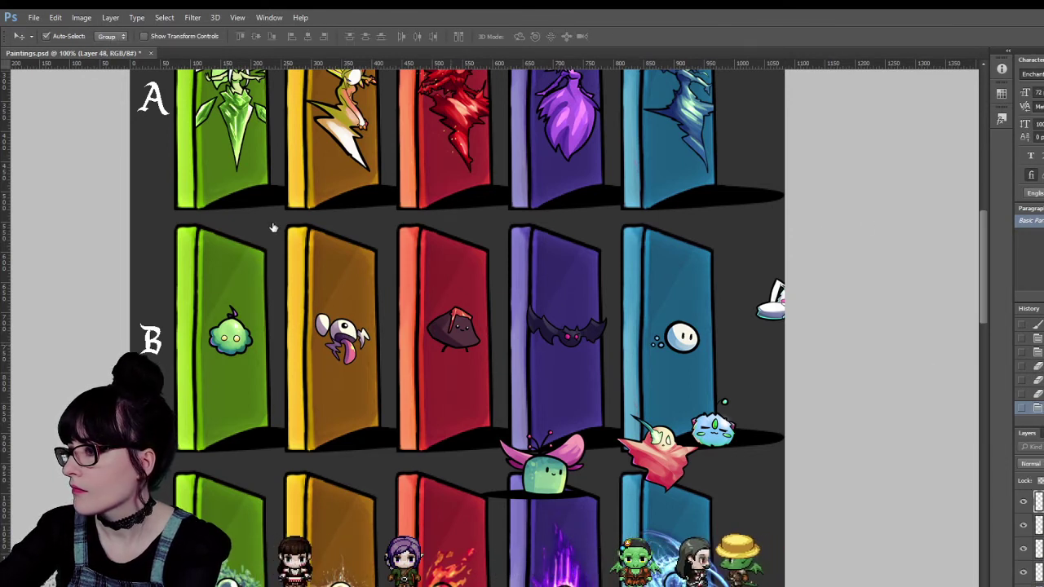
key(h)
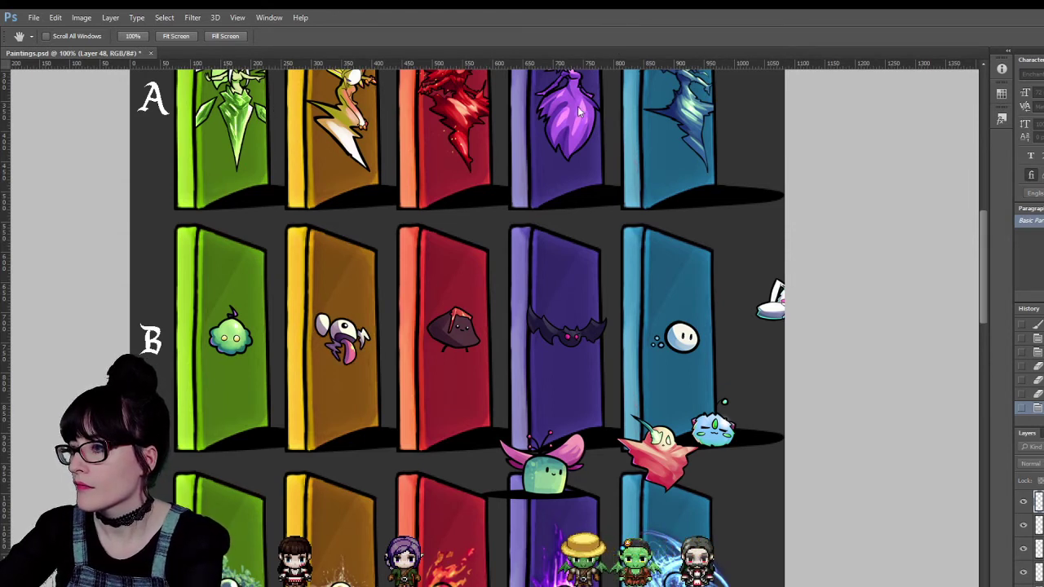
Scale the bat on the purple book in row B to 80% in width and height.
key(v)
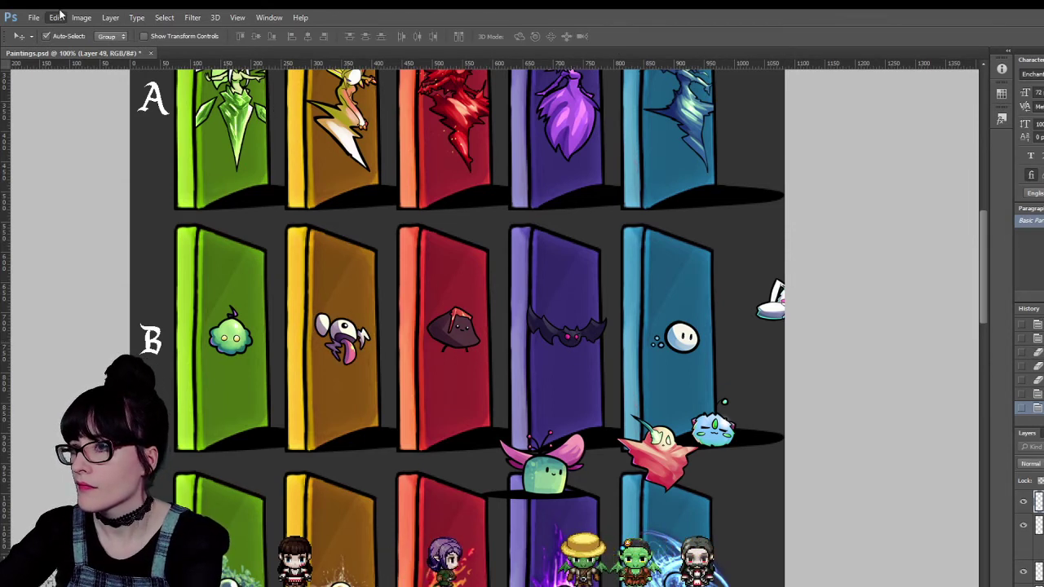
key(ctrl+t)
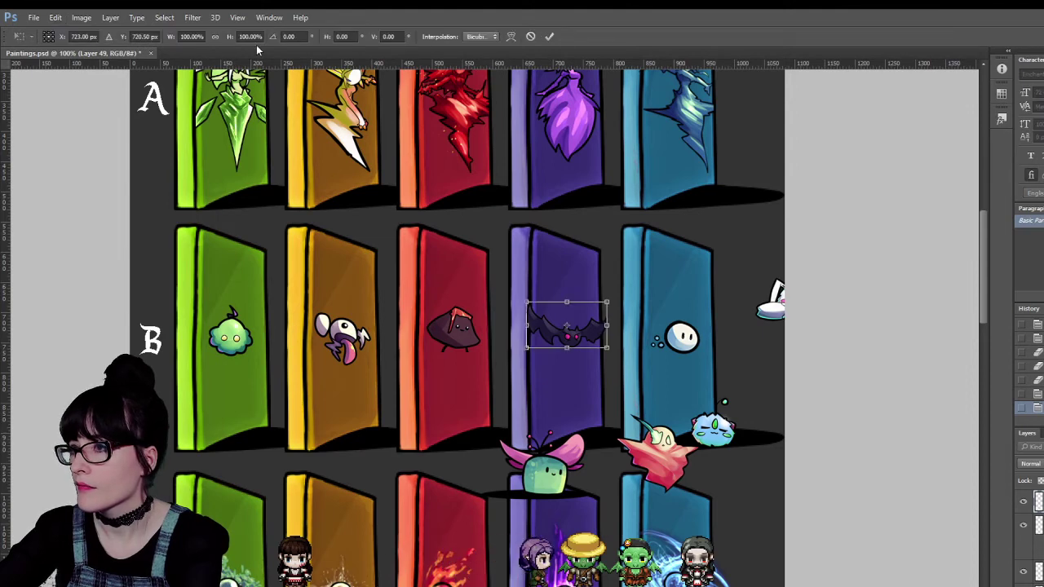
click(194, 36)
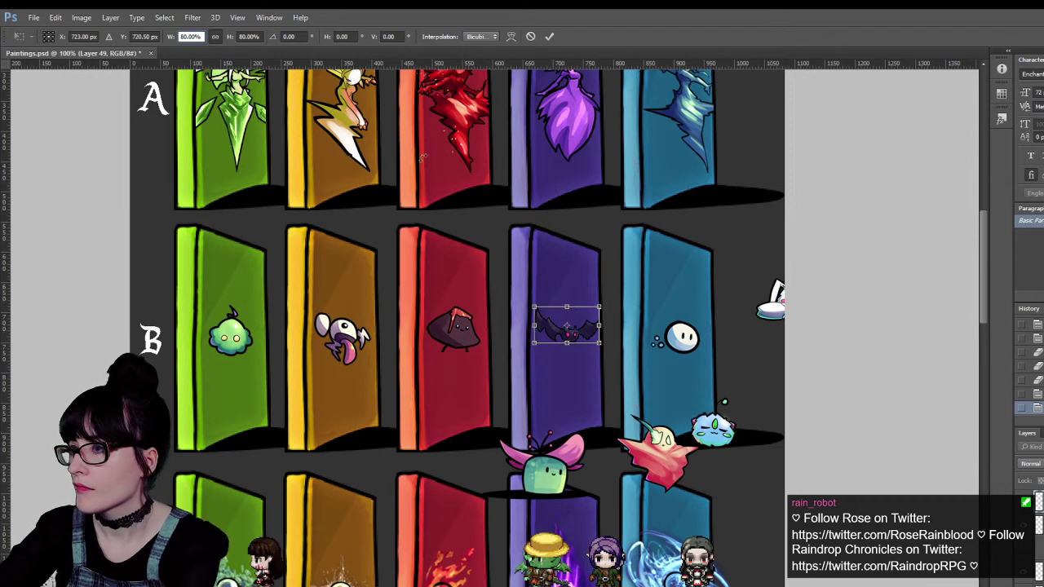
key(Return)
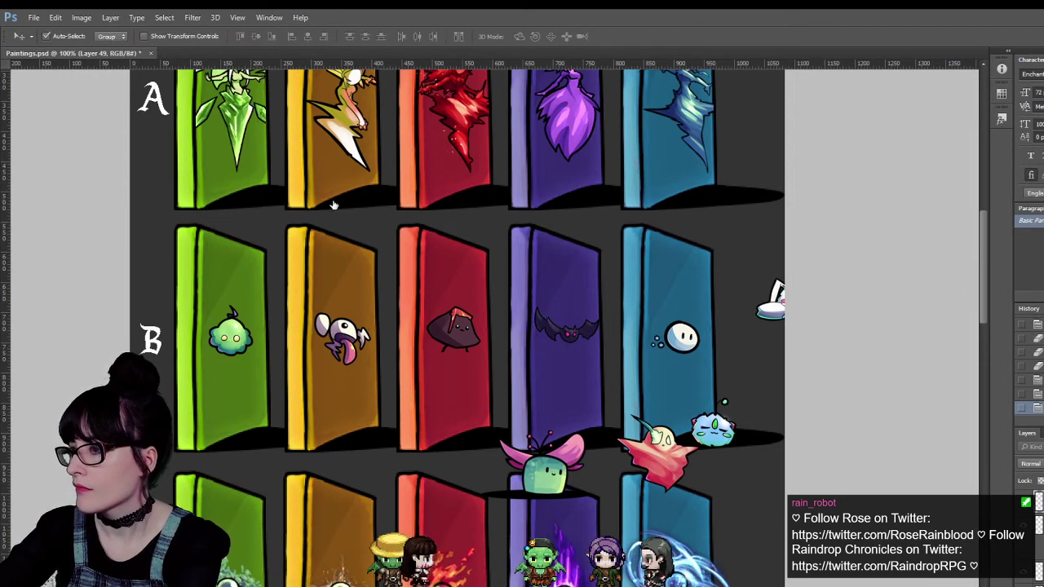
Adjust the brightness of the bat on the purple book and shift it slightly downward.
key(h)
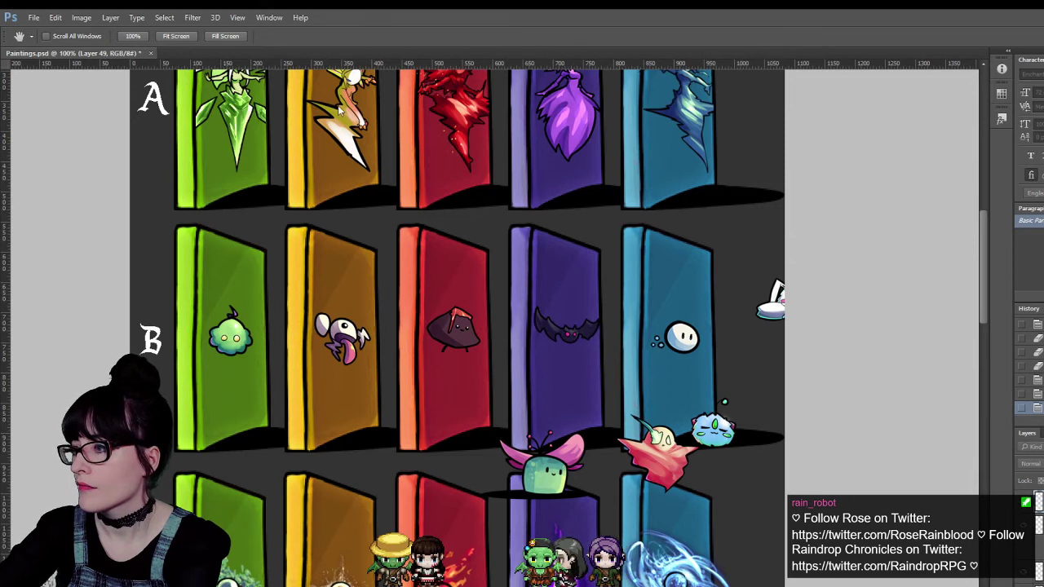
key(v)
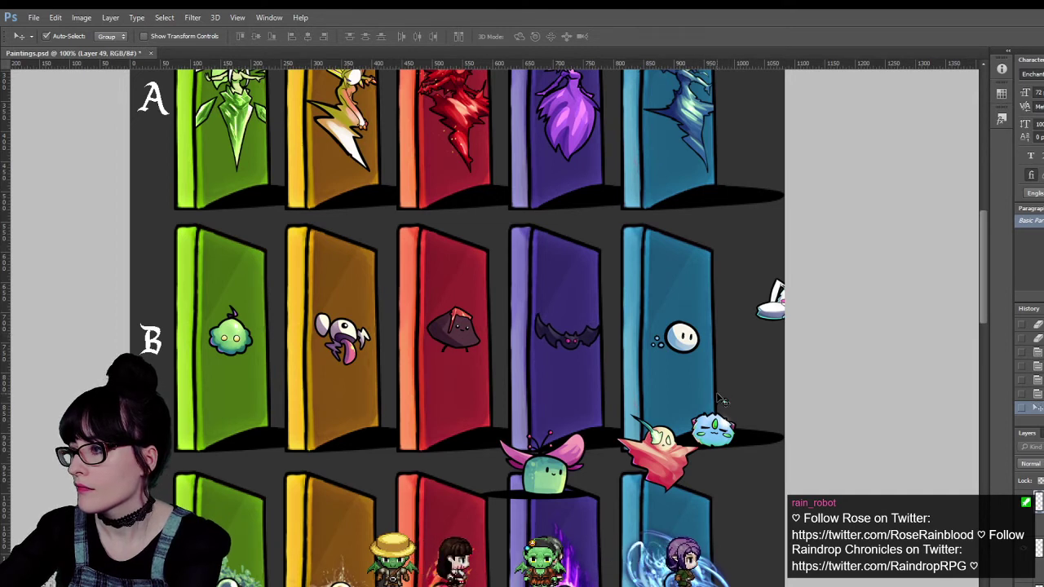
Remove the spare creatures lying around the row B books, including the blue, red, pink-winged and white ones.
click(687, 463)
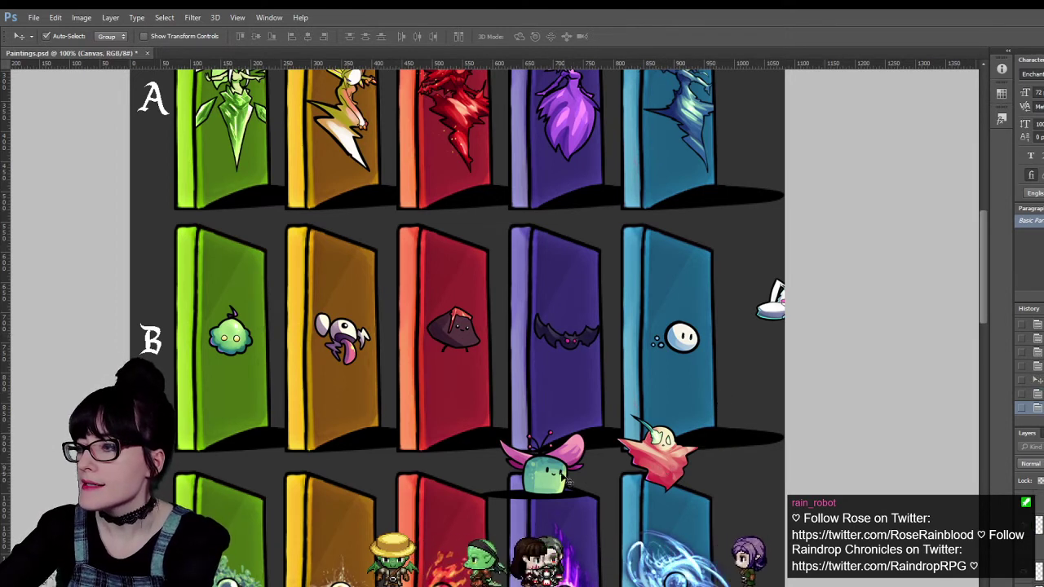
click(779, 308)
click(779, 308)
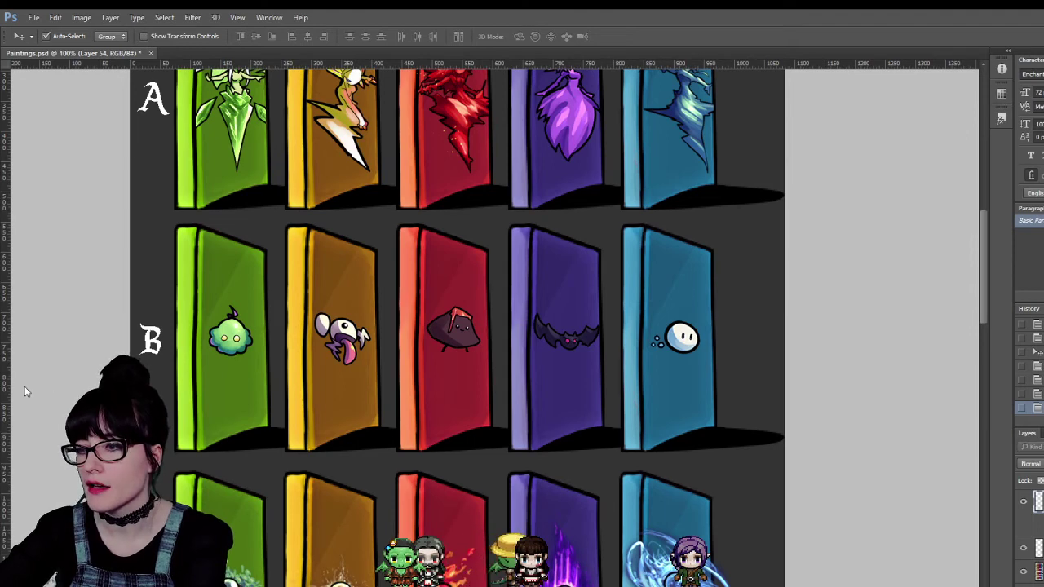
Nudge the dark rock creature on the red book and the green creature on the green book toward the centres of their covers.
key(z)
alt+click(441, 346)
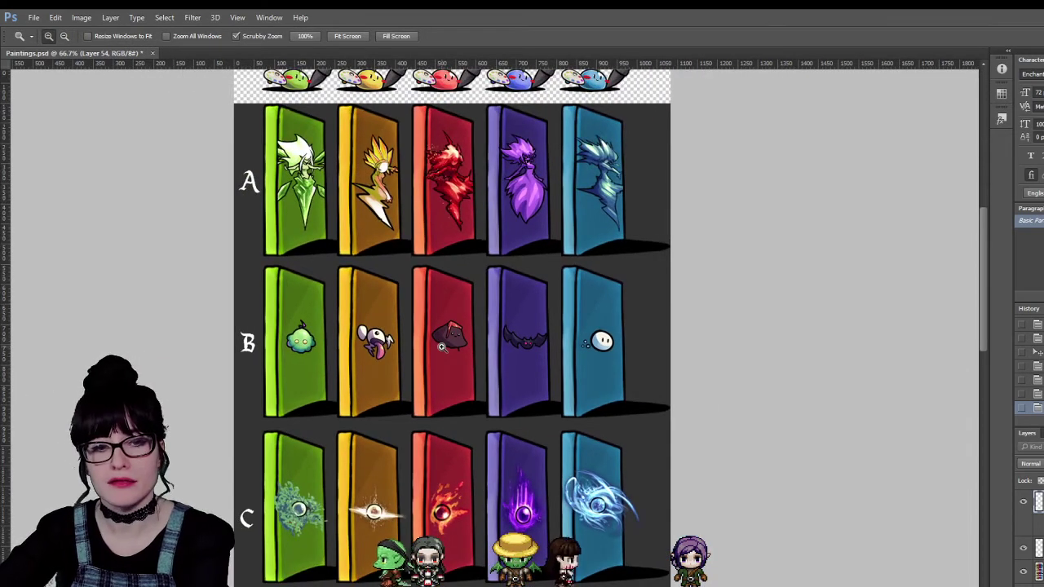
drag(440, 347, 433, 237)
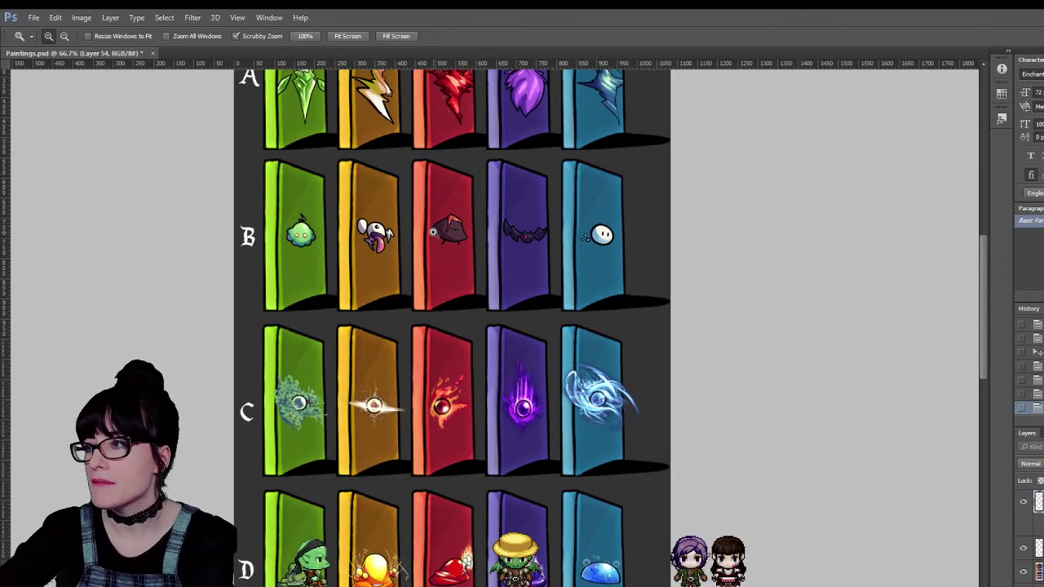
scroll(432, 231, up, 3)
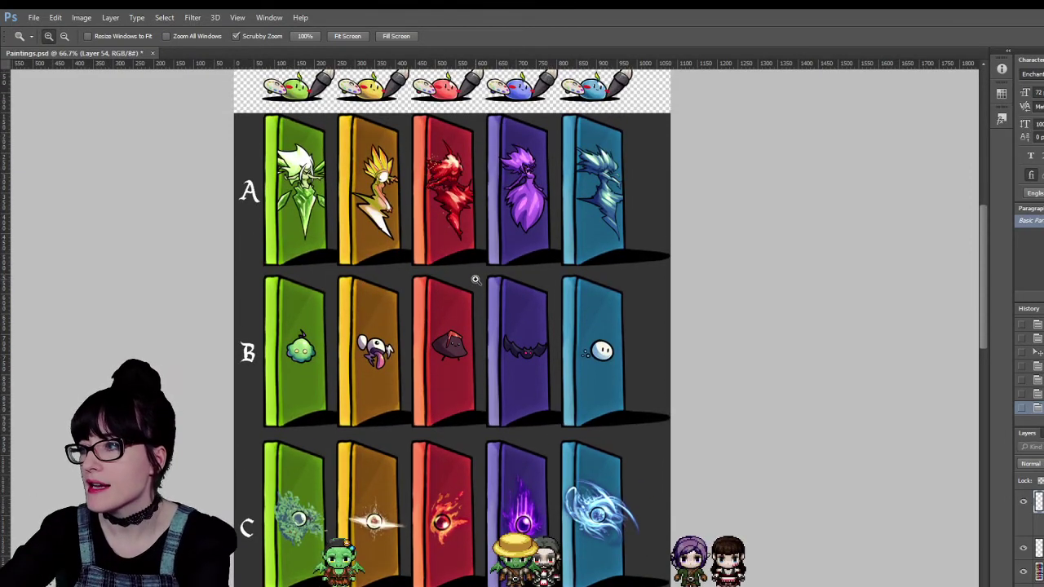
scroll(476, 280, down, 2)
scroll(475, 280, down, 1)
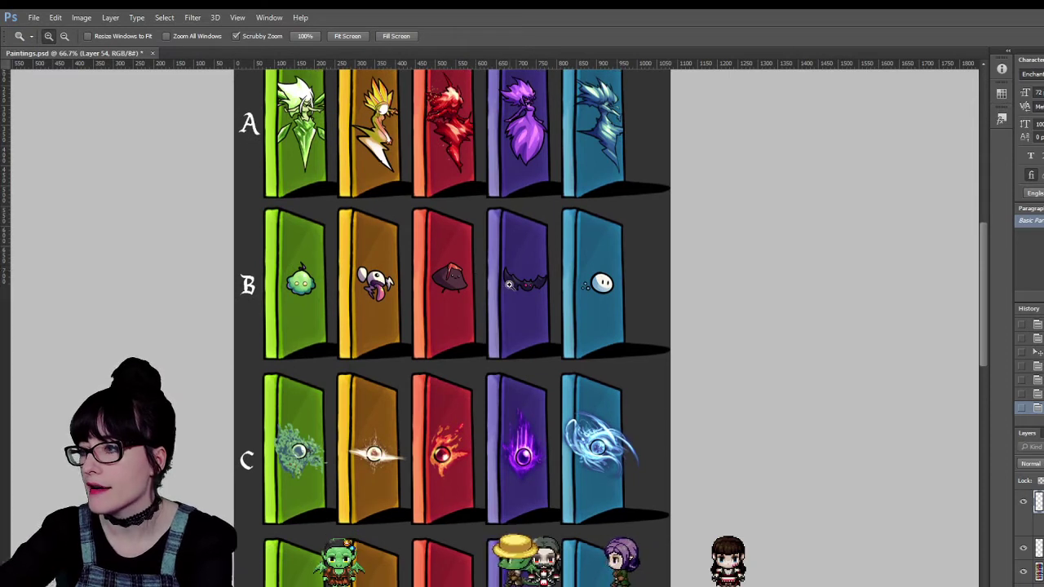
key(v)
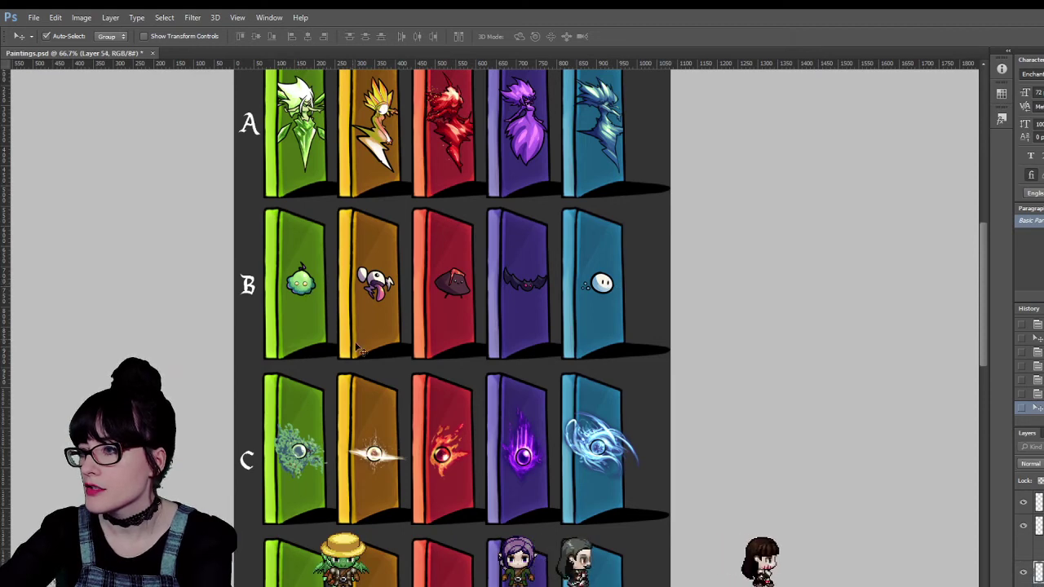
click(303, 287)
drag(303, 287, 304, 282)
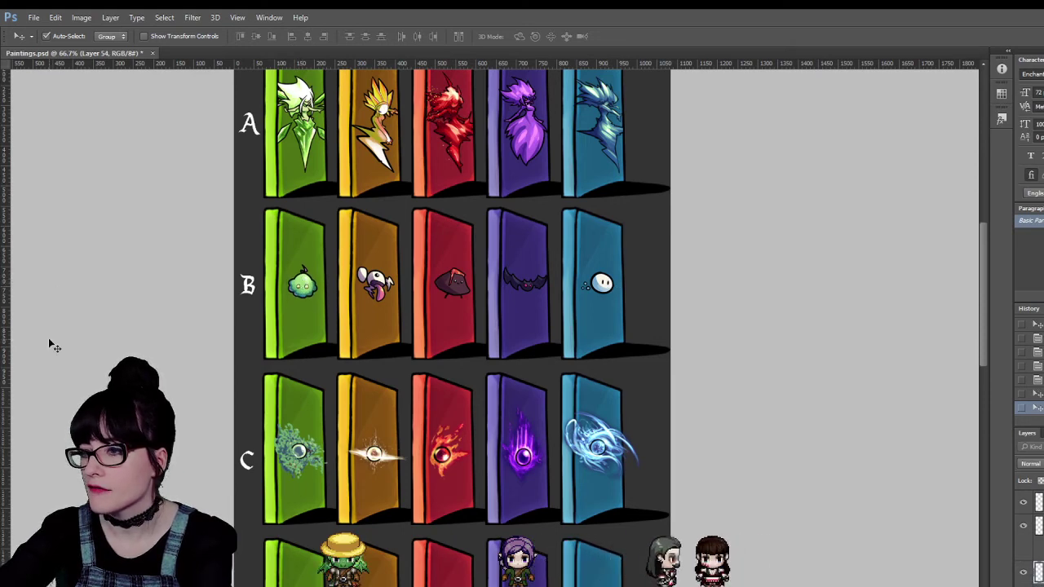
Apply a colour adjustment to the row B creature on Layer 48.
key(z)
click(408, 239)
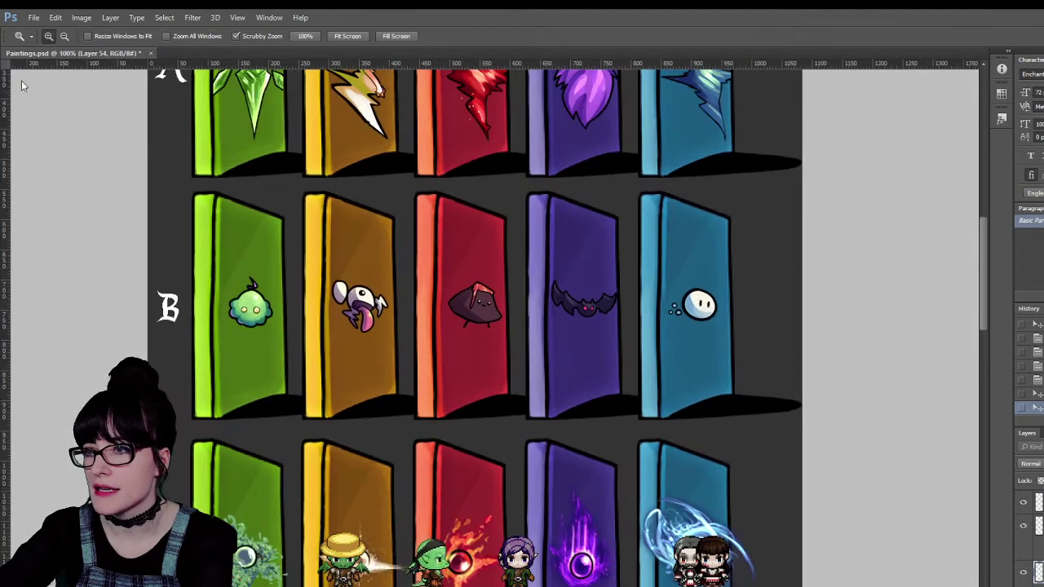
key(v)
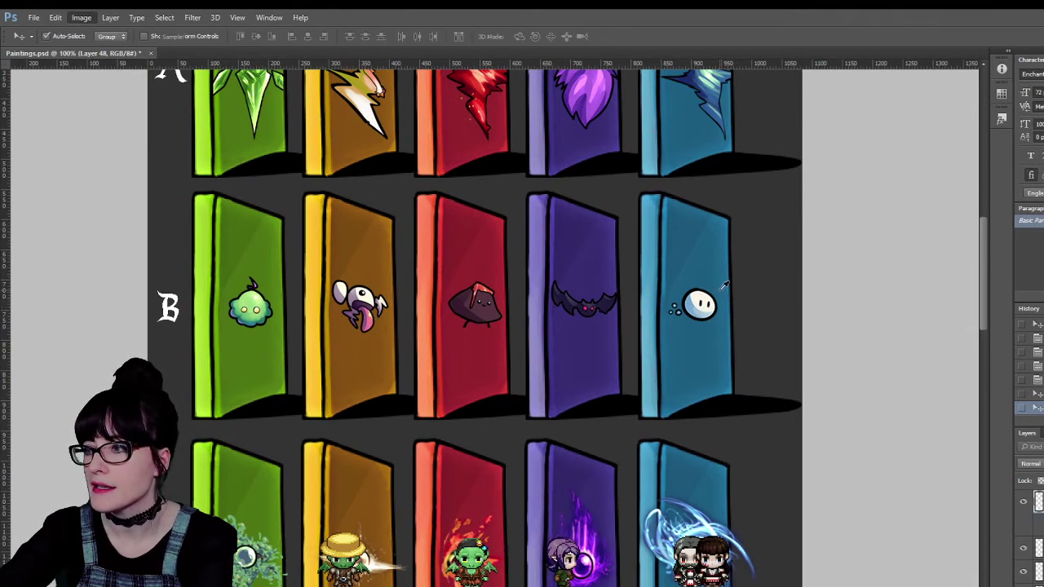
key(i)
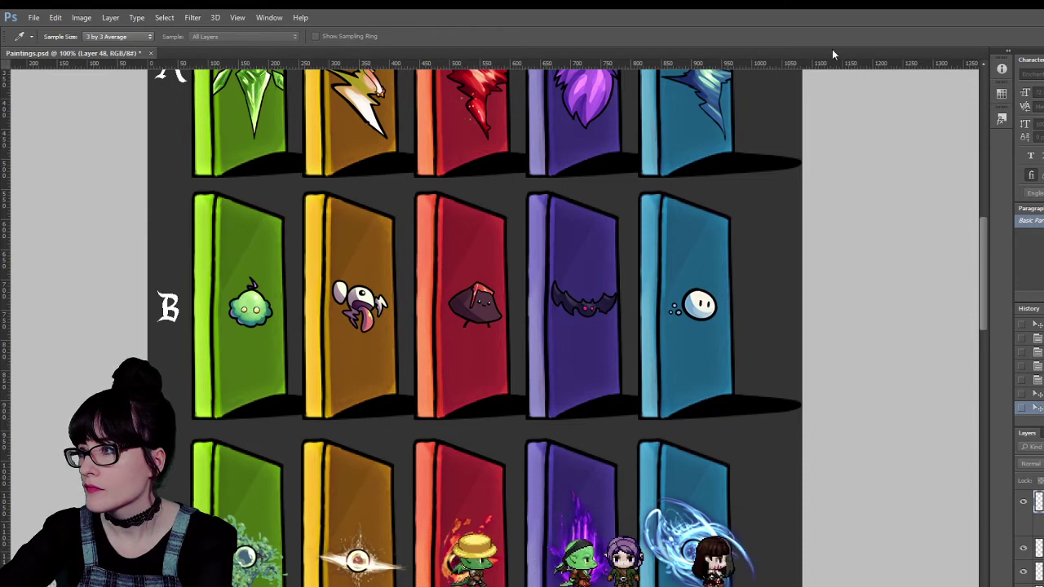
key(v)
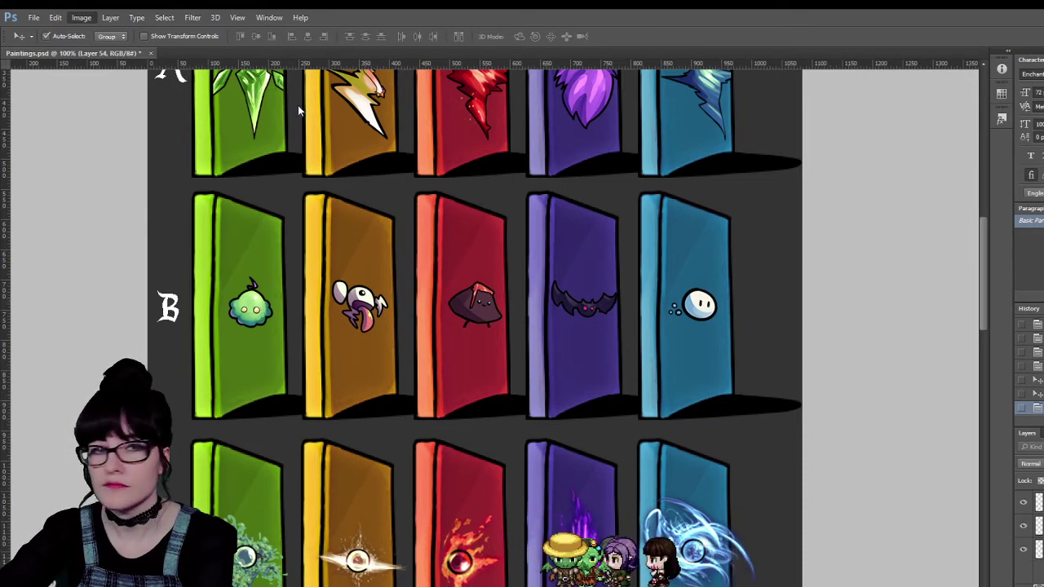
Shift the colour of the green creature on the green book in row B toward a yellower green.
key(i)
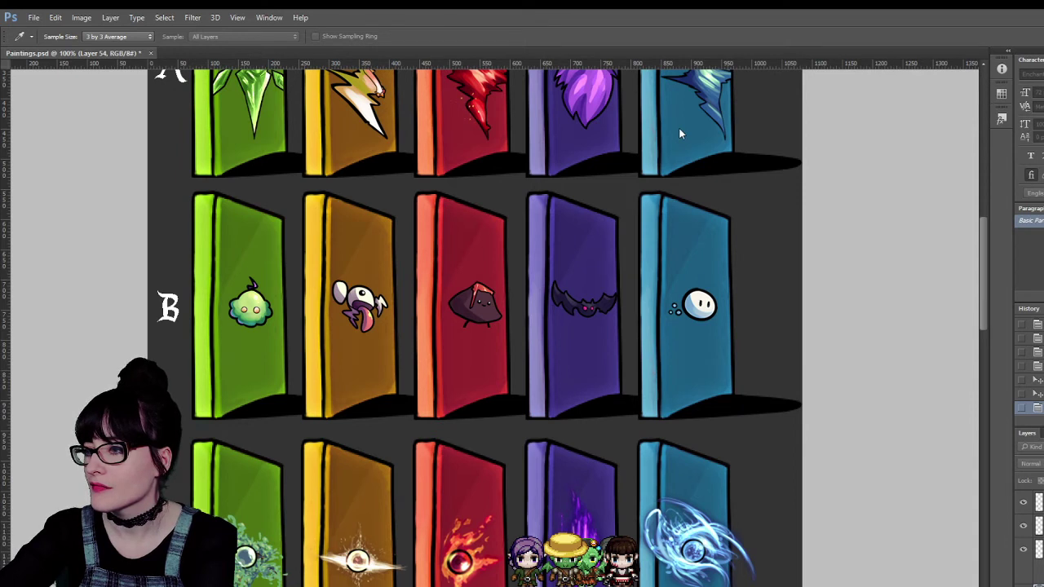
key(v)
scroll(454, 312, down, 2)
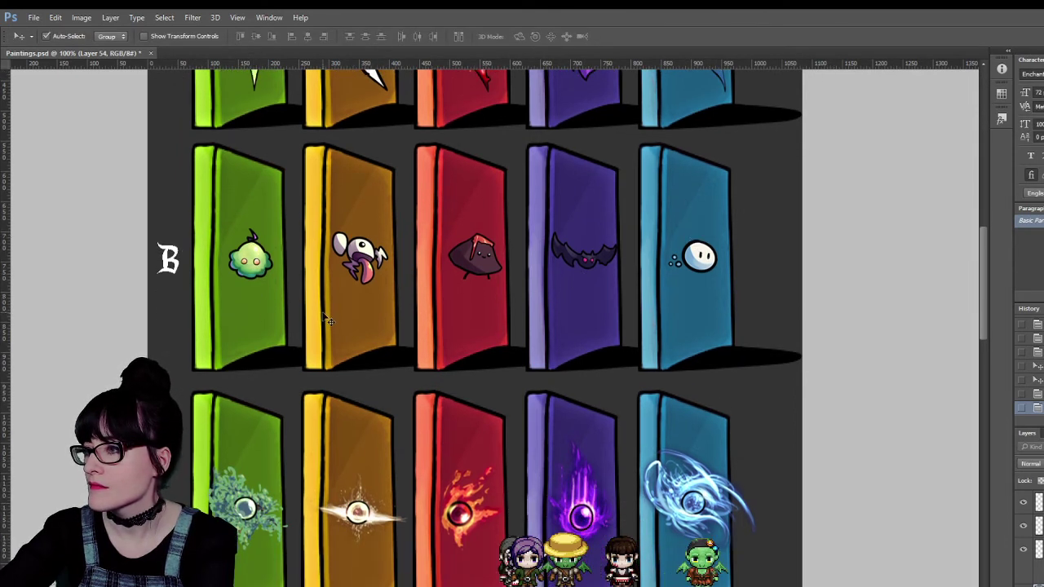
Fill the transparent strip behind the painter creatures above row A with the dark grey background colour on Layer 17.
key(z)
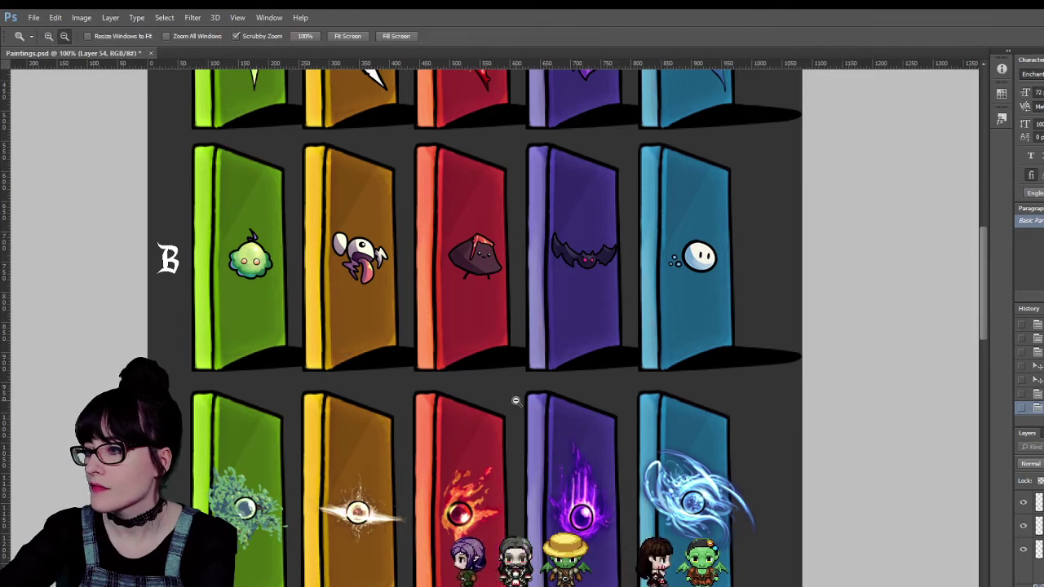
alt+click(517, 400)
scroll(579, 303, up, 3)
scroll(579, 303, down, 10)
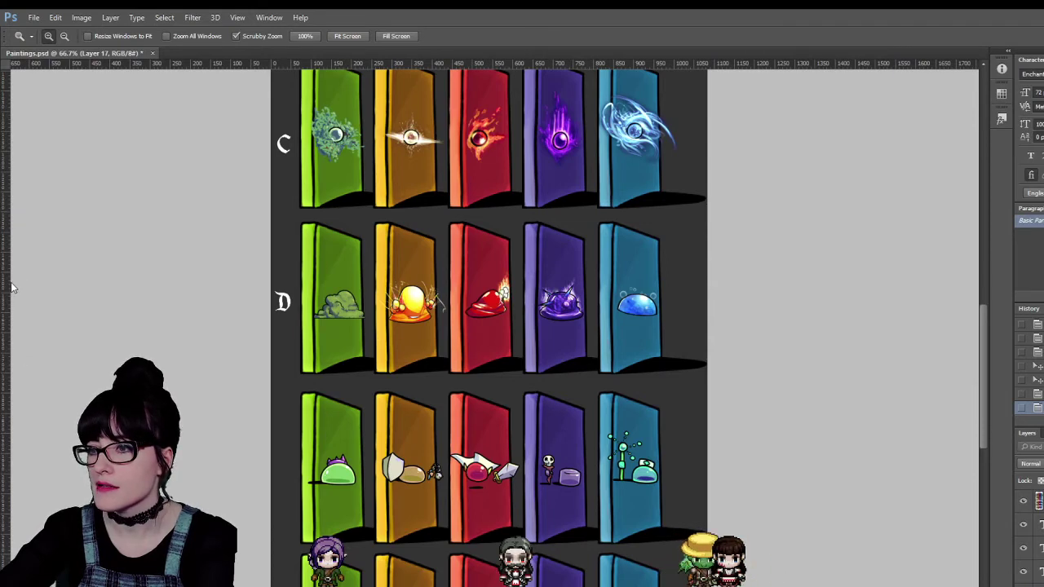
scroll(5, 263, up, 5)
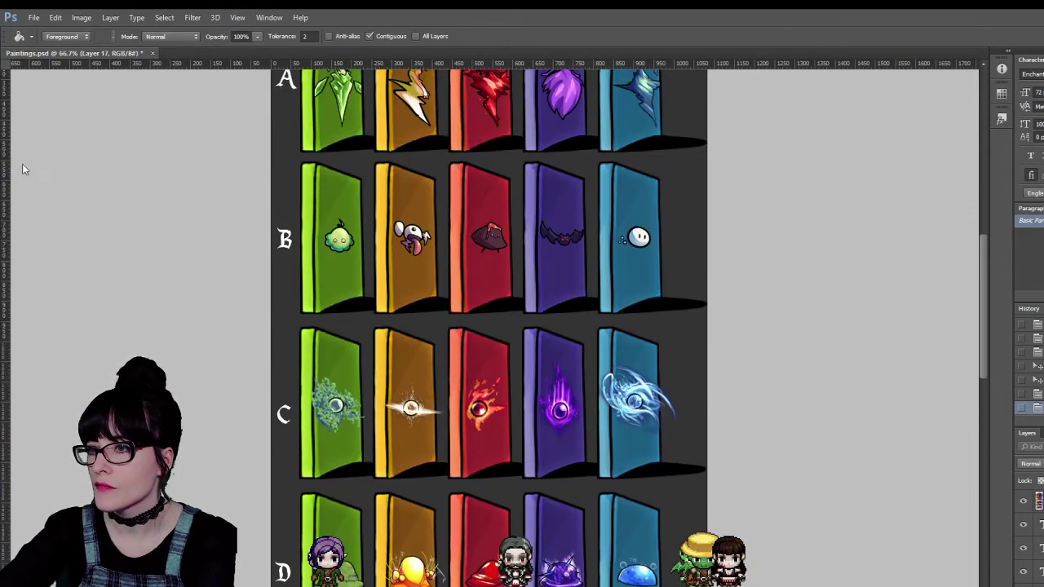
key(i)
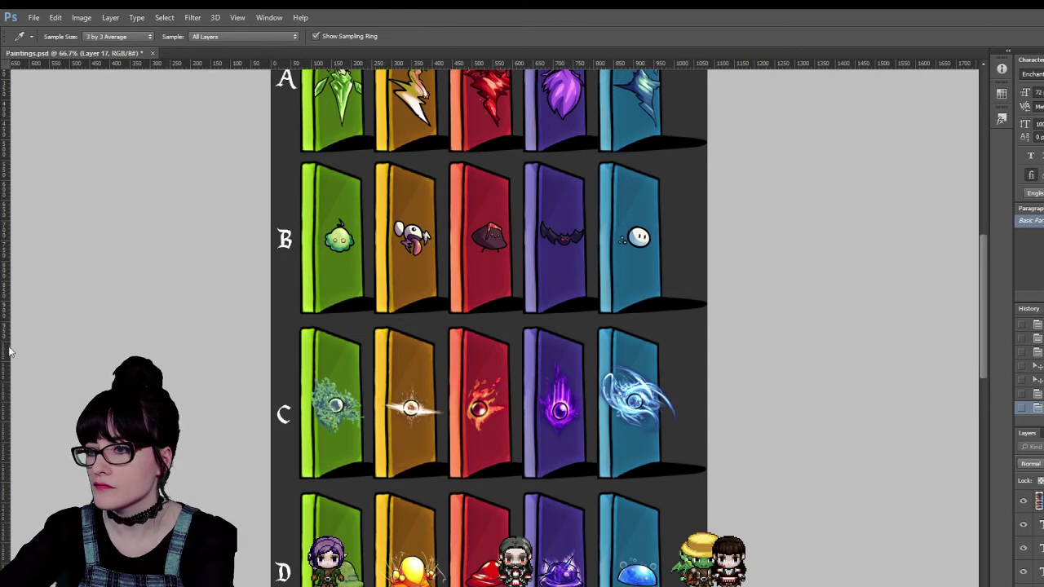
key(g)
scroll(12, 263, up, 3)
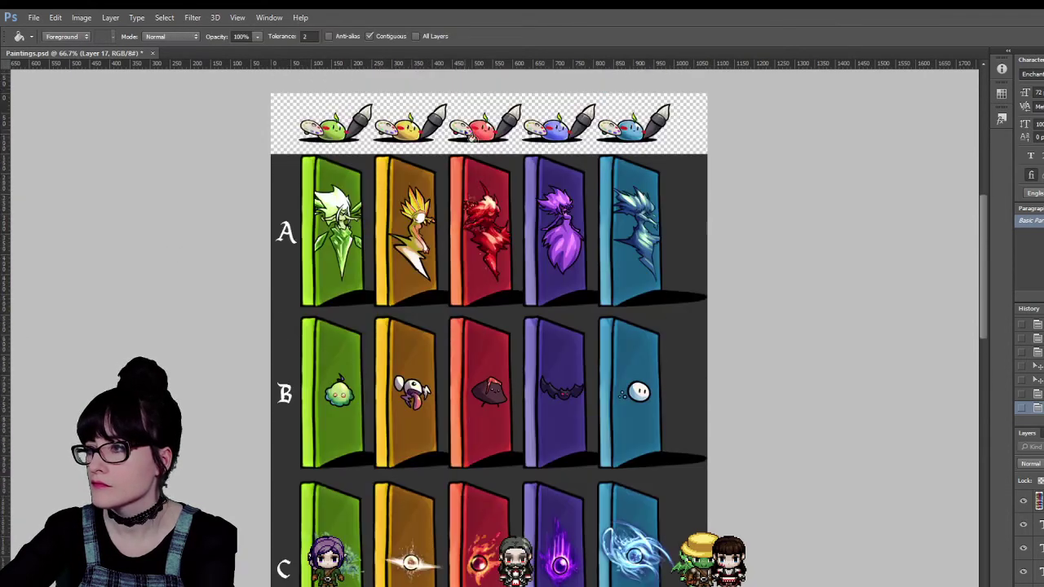
click(686, 132)
scroll(252, 378, down, 4)
scroll(278, 372, up, 4)
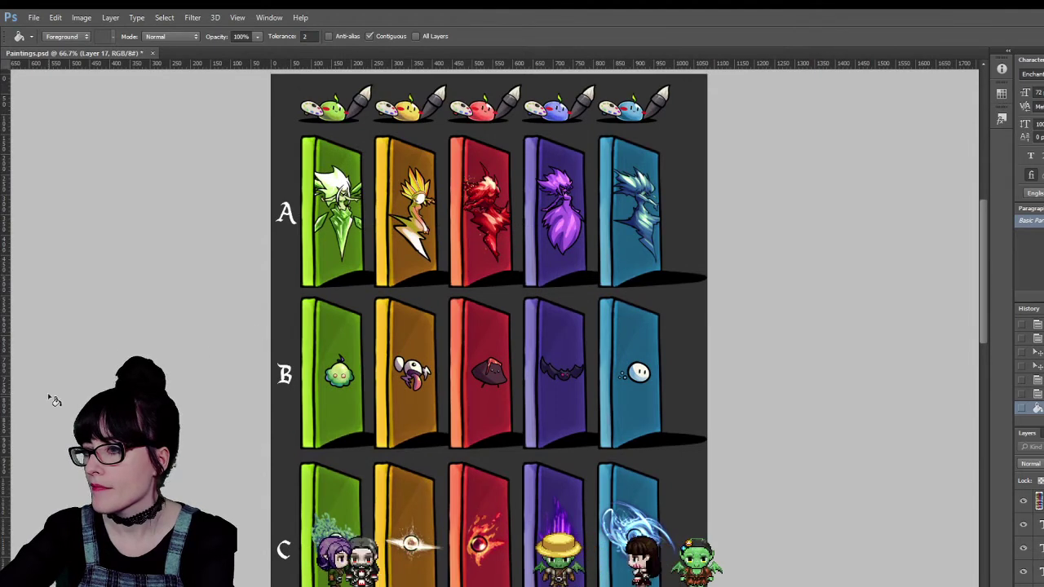
Scale the blue swirl on the blue book in row C to 80% and rotate it slightly clockwise.
key(z)
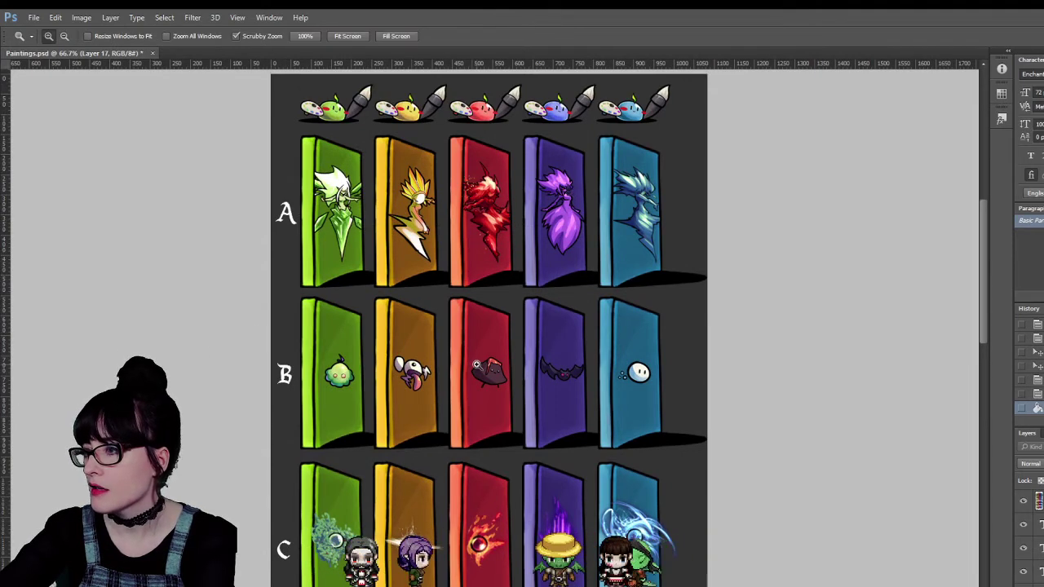
scroll(504, 289, down, 4)
click(534, 452)
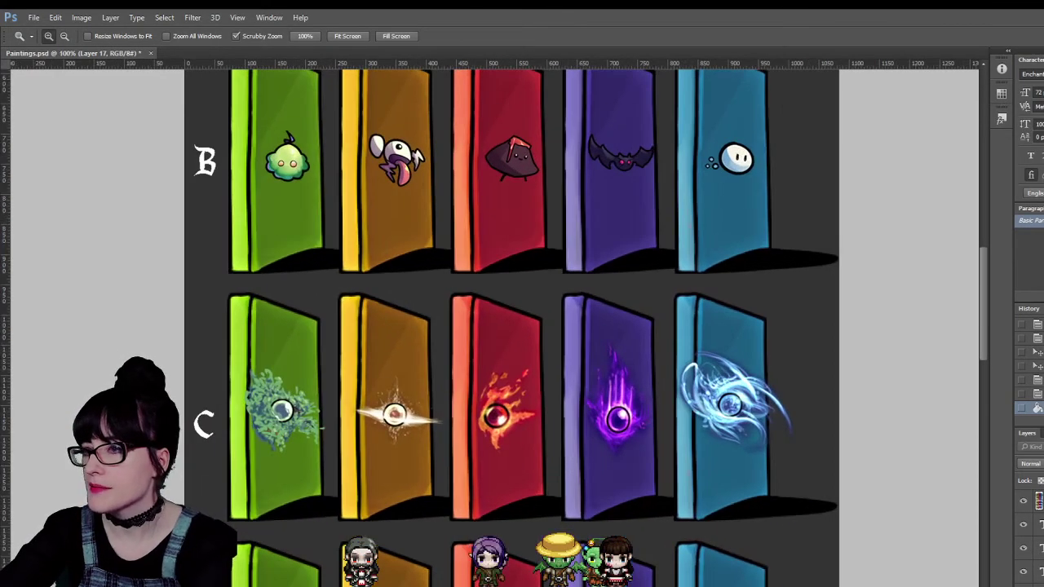
key(v)
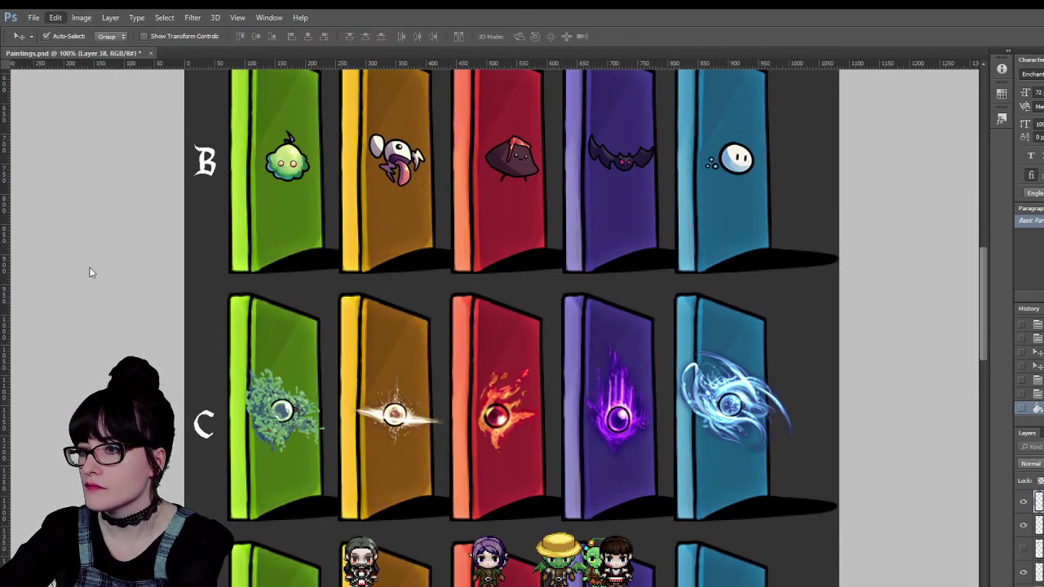
key(ctrl+t)
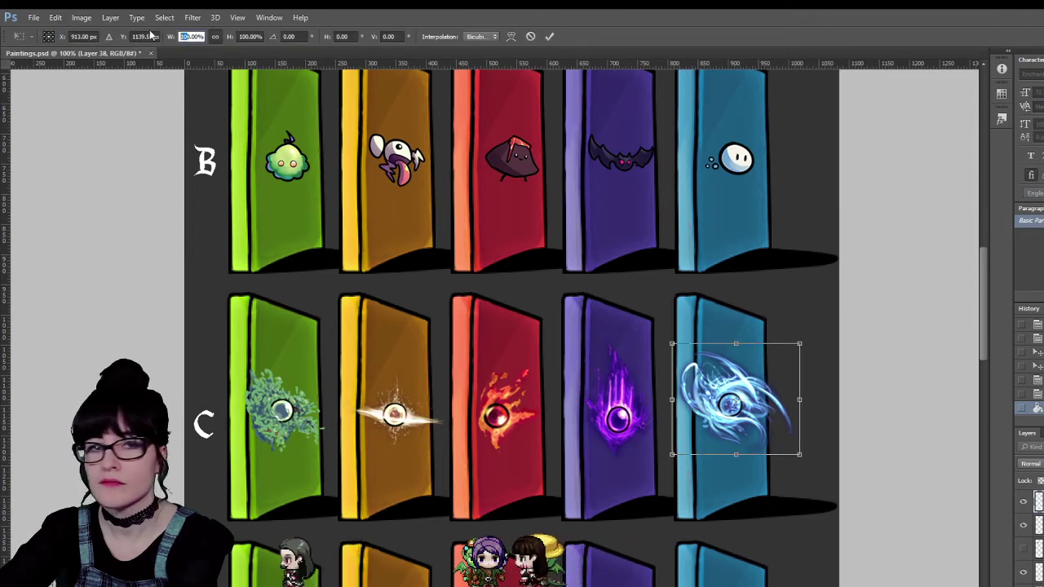
double_click(187, 37)
text(80)
key(Return)
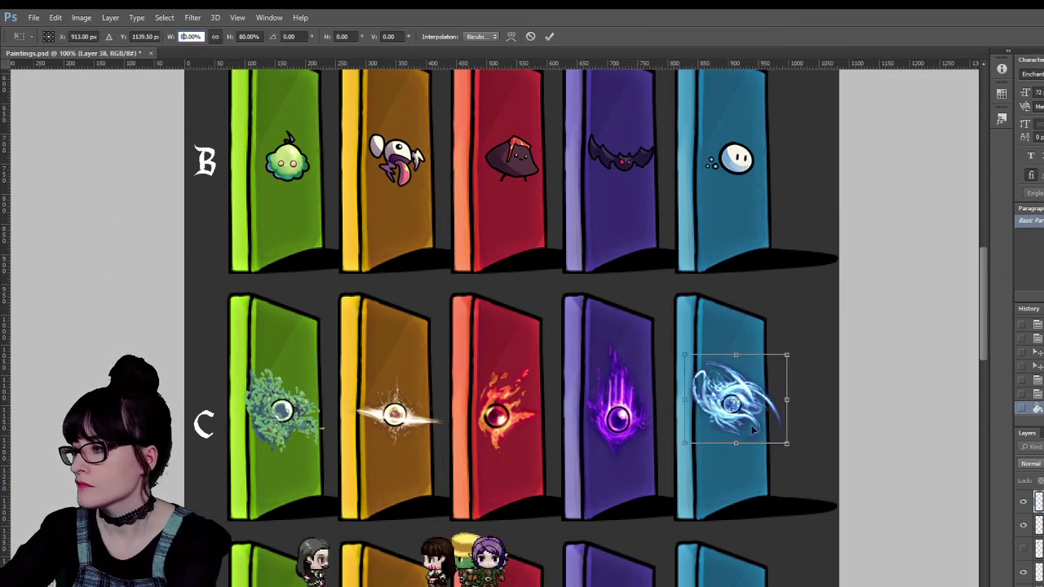
mouse_move(819, 374)
mouse_down()
mouse_move(803, 424)
mouse_move(815, 359)
mouse_move(834, 372)
mouse_up()
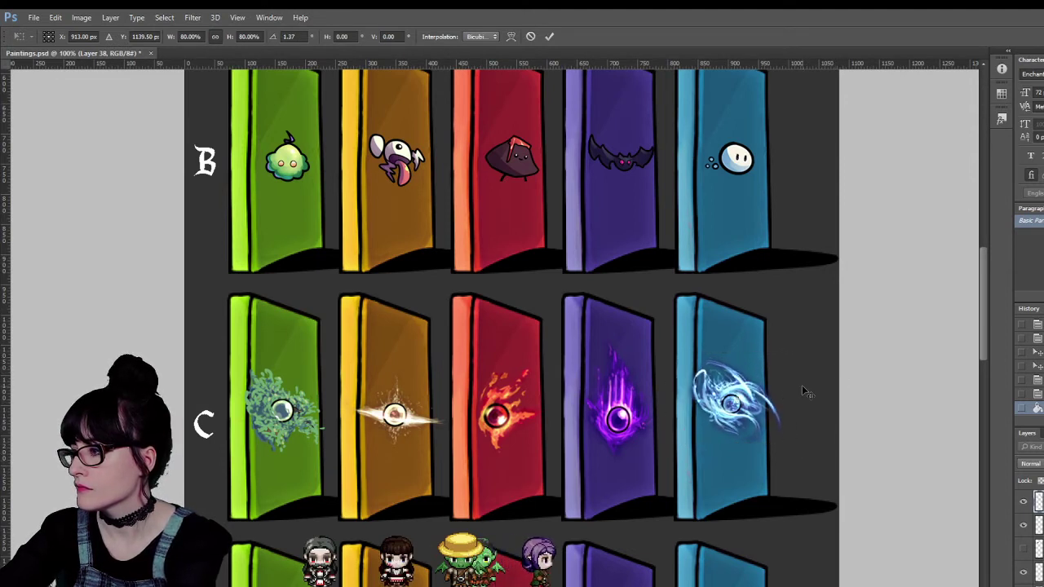
key(Return)
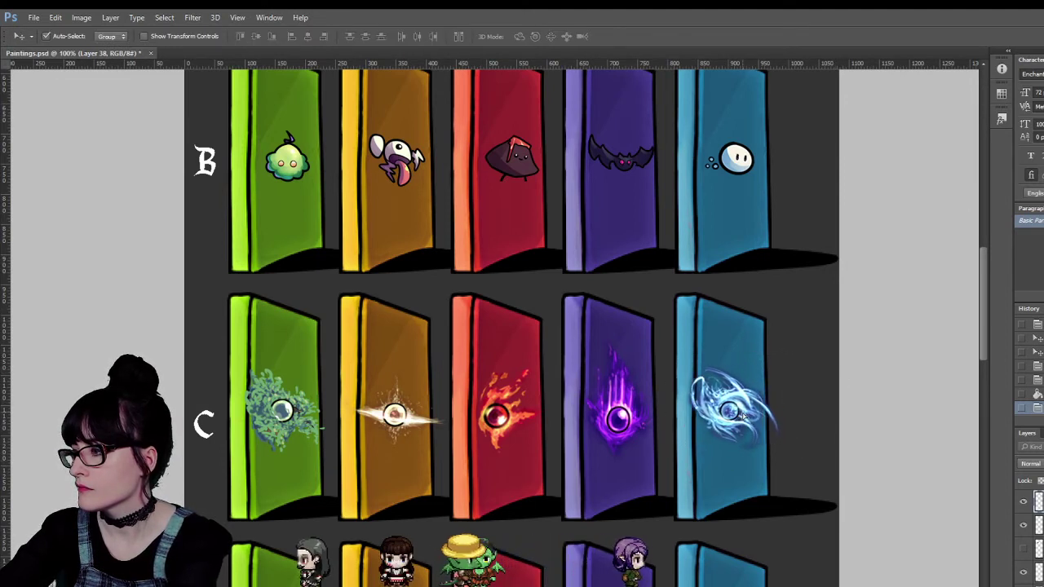
Trim the parts of the blue swirl that stick out past the cover's outer edge and toward the book's spine.
key(m)
drag(769, 376, 838, 479)
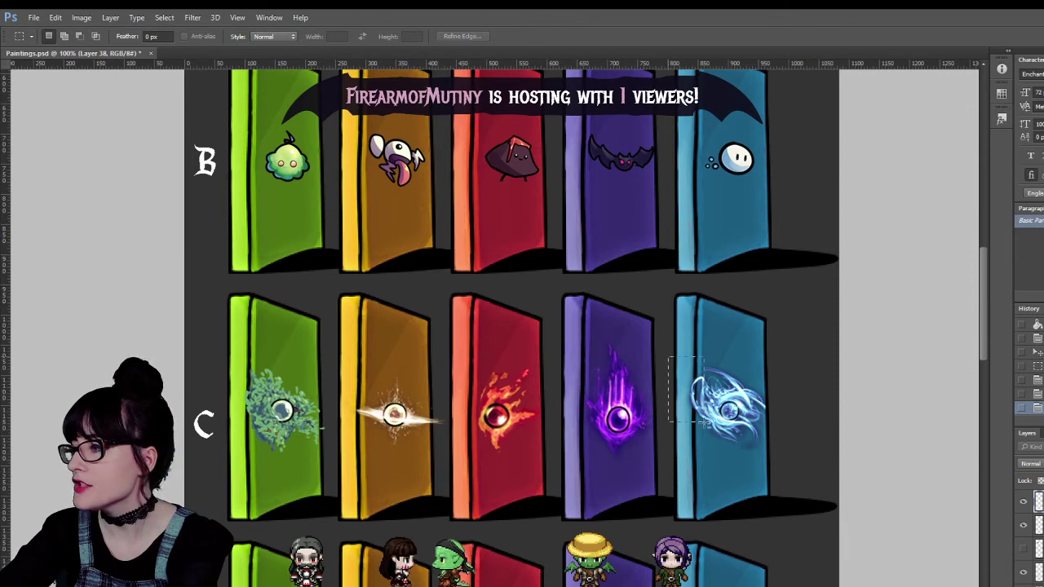
drag(670, 357, 697, 428)
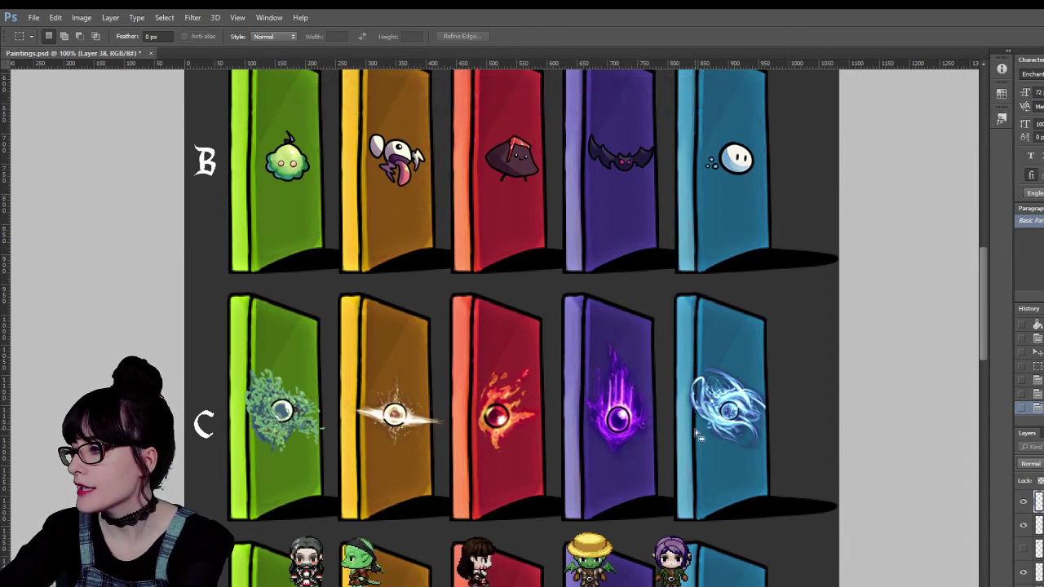
Apply a perspective transform to the blue swirl on the blue book in row C, making its spine side taller, with height about 125.5%.
click(584, 282)
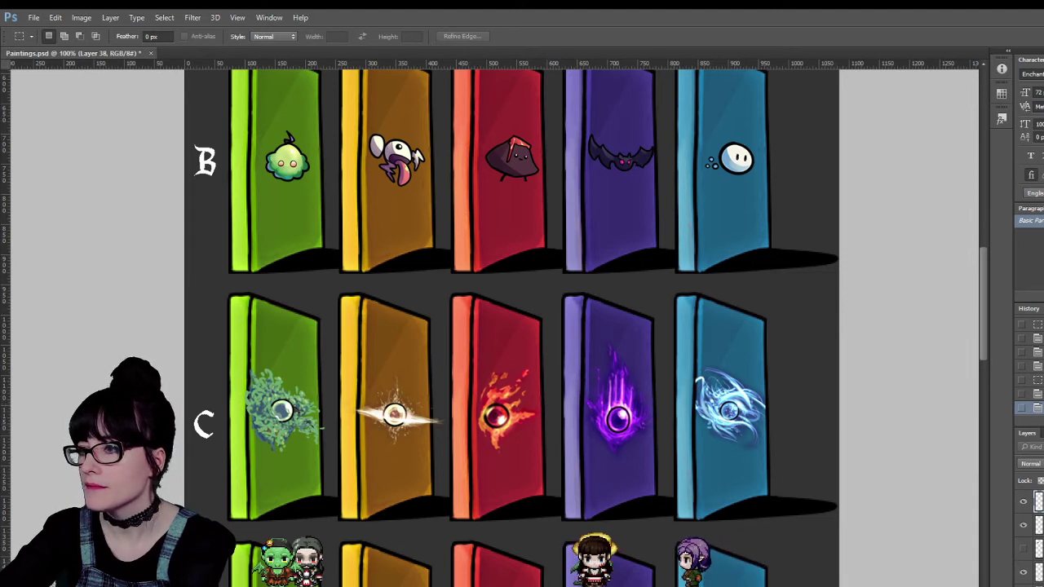
key(v)
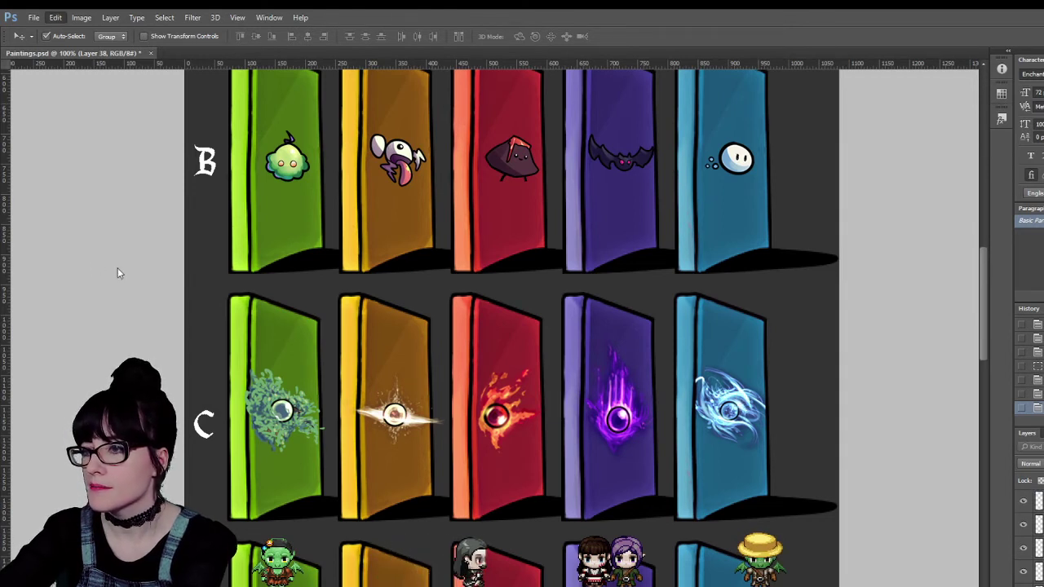
key(ctrl+t)
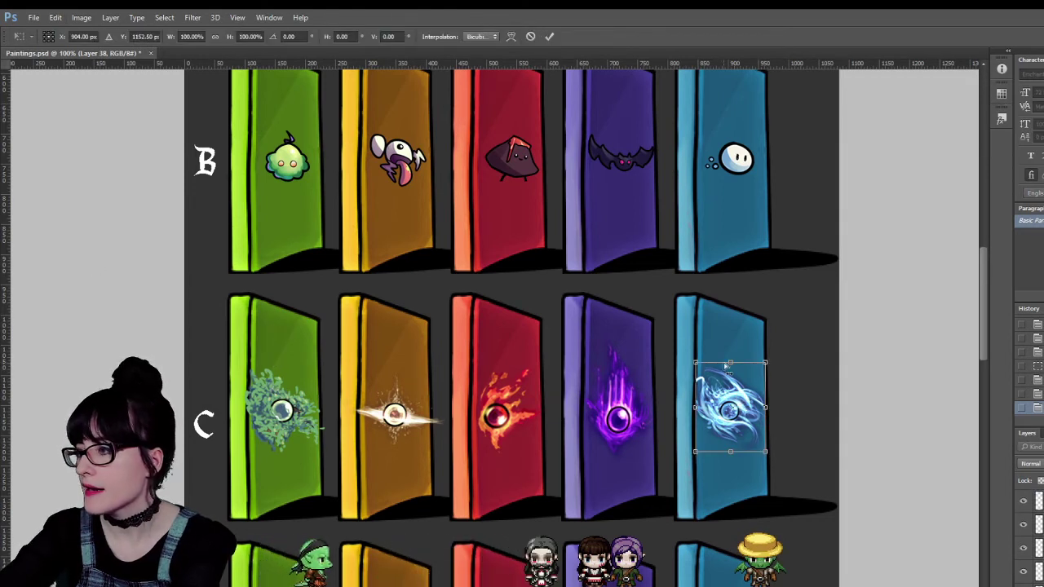
drag(695, 366, 691, 354)
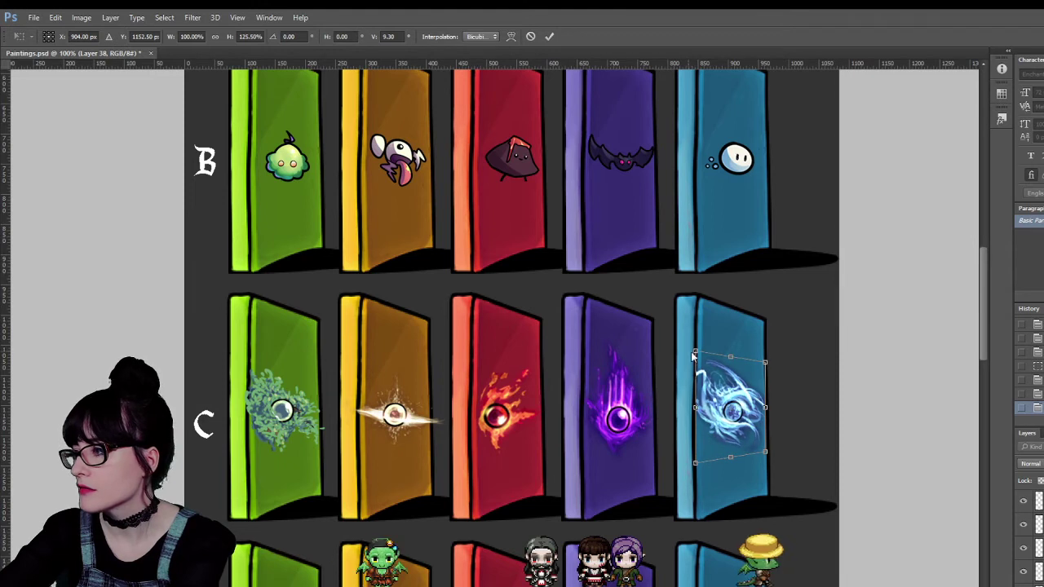
key(Return)
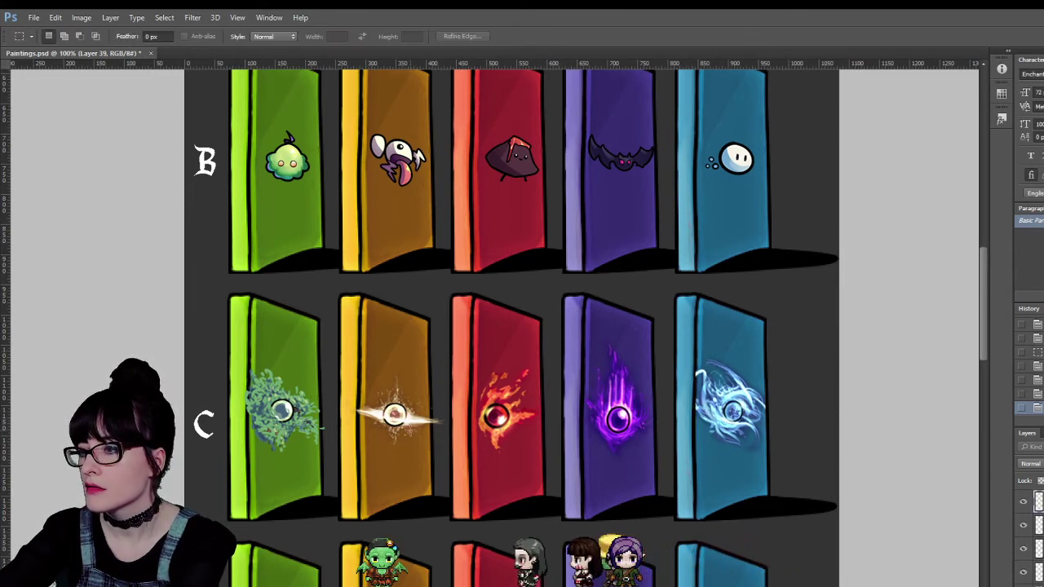
Trim the white light burst on the orange book in row C where it extends past the cover's outer edge and over the spine.
key(m)
drag(432, 408, 448, 442)
key(Delete)
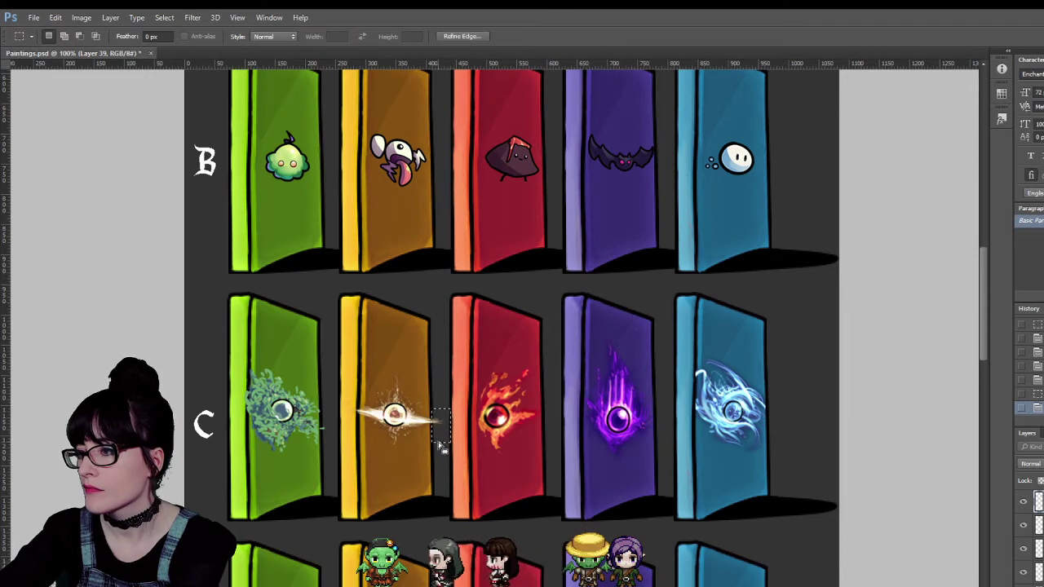
mouse_move(346, 398)
mouse_down()
mouse_move(356, 422)
mouse_move(347, 423)
mouse_up()
key(Delete)
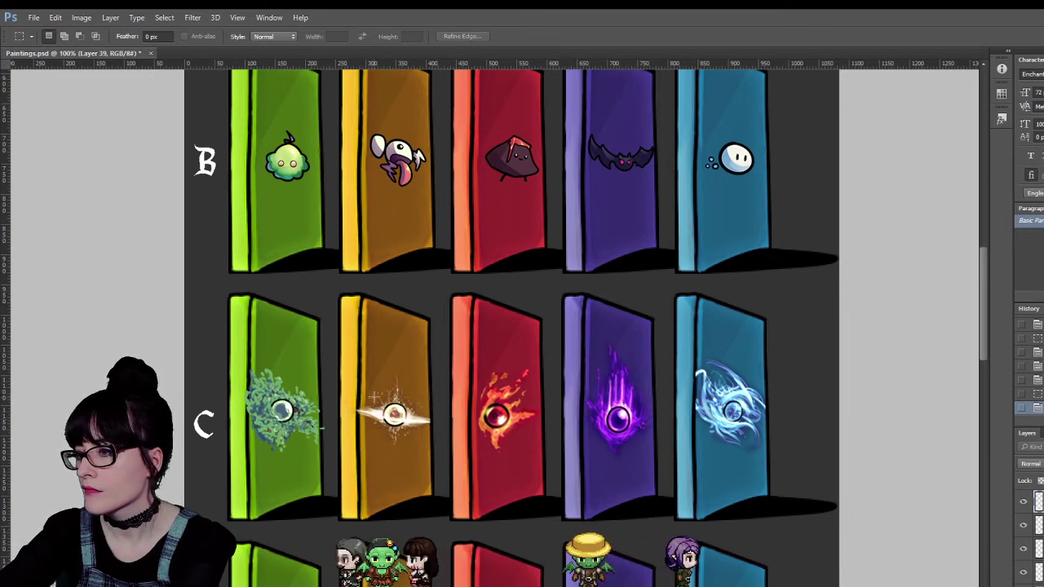
key(ctrl+d)
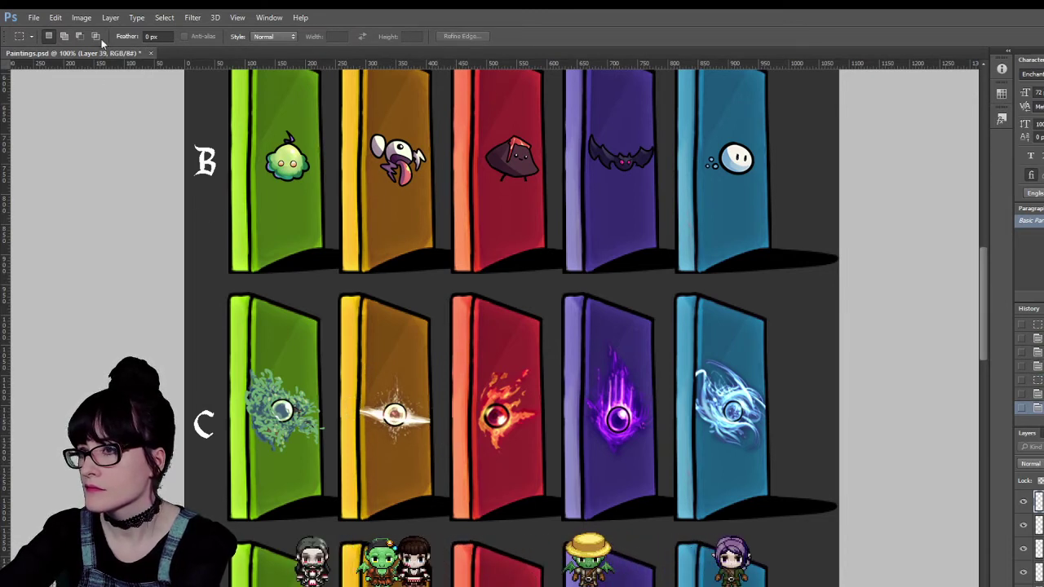
Give the light burst on the orange book a perspective transform with a taller spine side, about 120% height, and recentre it on the cover.
key(ctrl+t)
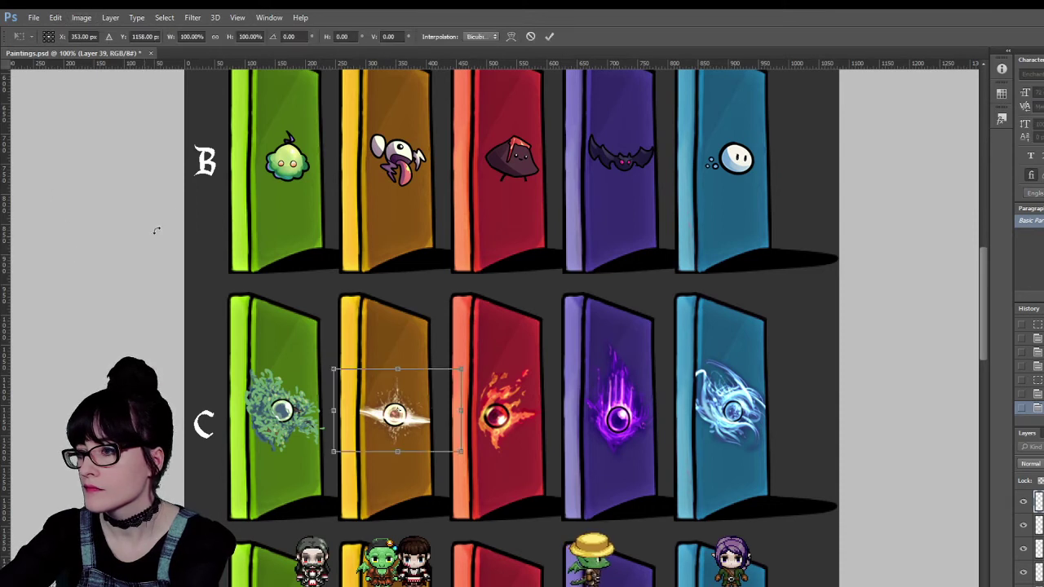
drag(334, 369, 335, 369)
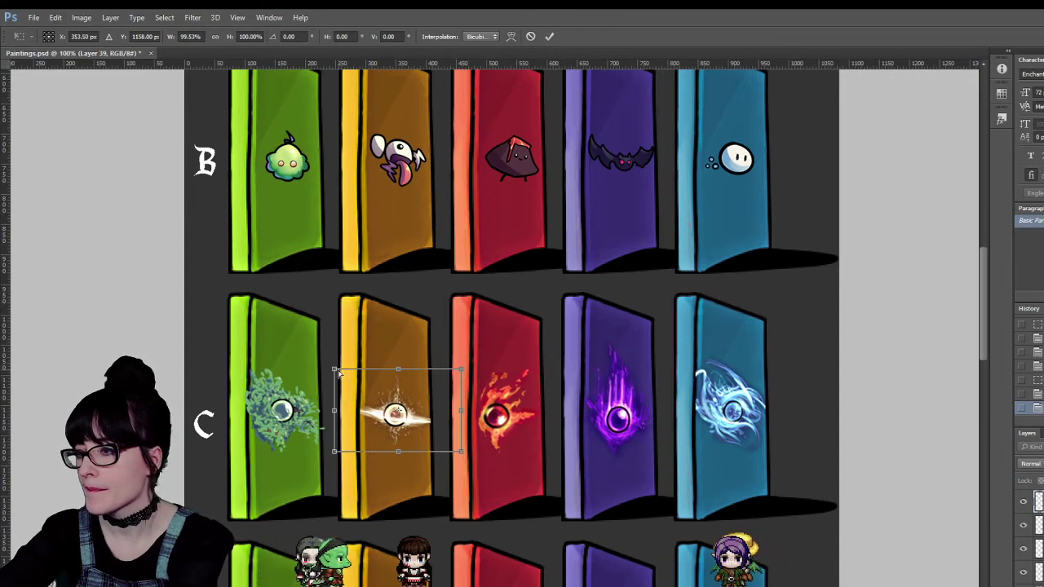
drag(340, 372, 335, 366)
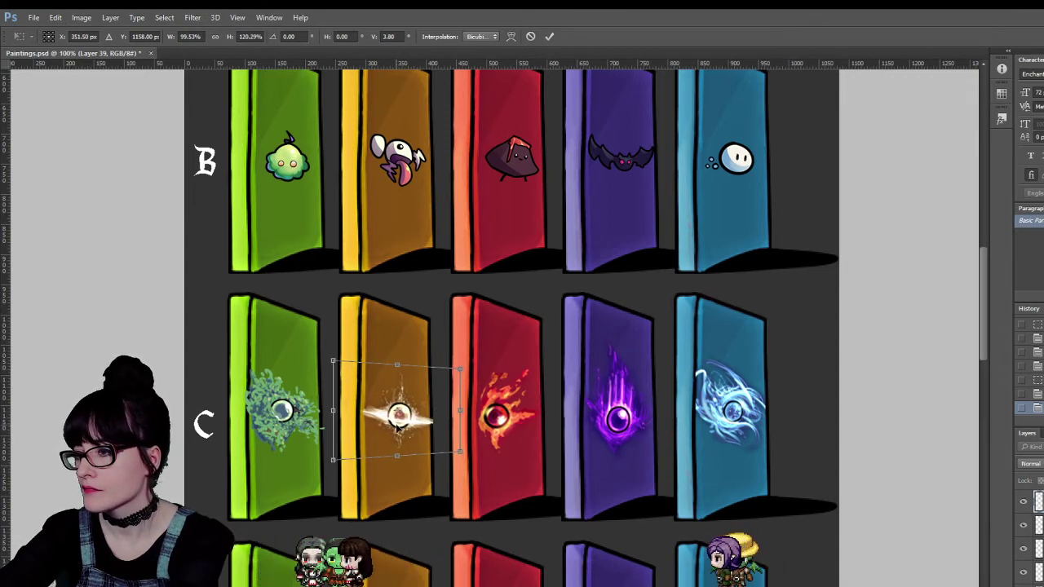
drag(401, 426, 394, 427)
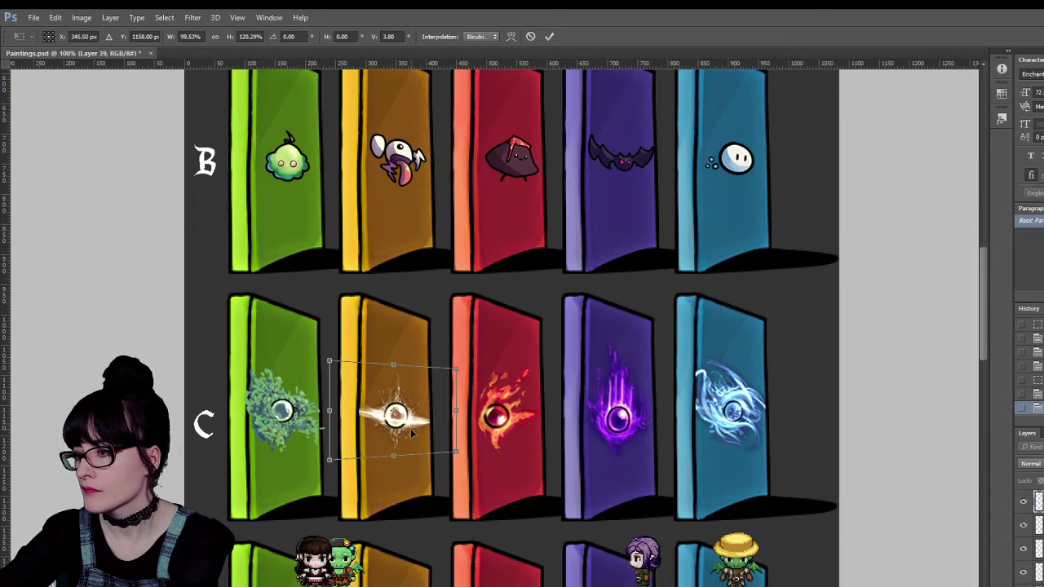
key(Return)
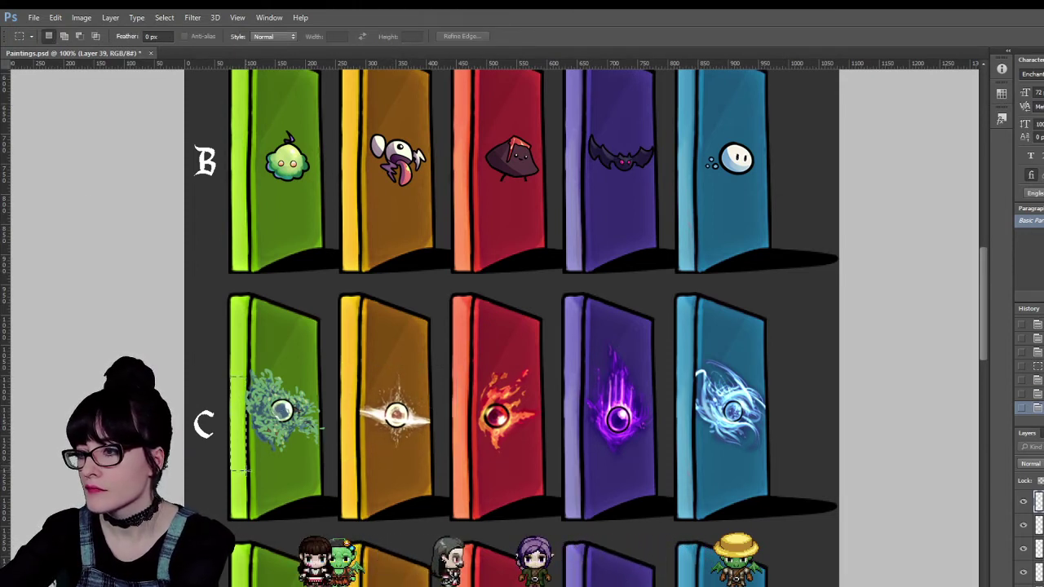
Trim the leafy effect on the green book in row C along the spine and shift its colour toward a yellower green.
click(247, 475)
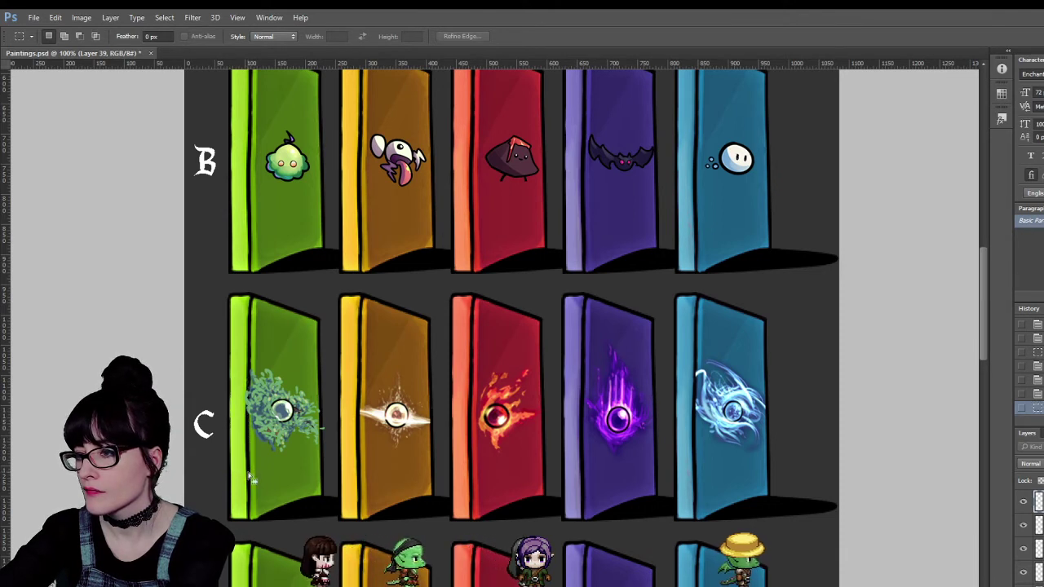
drag(248, 475, 250, 478)
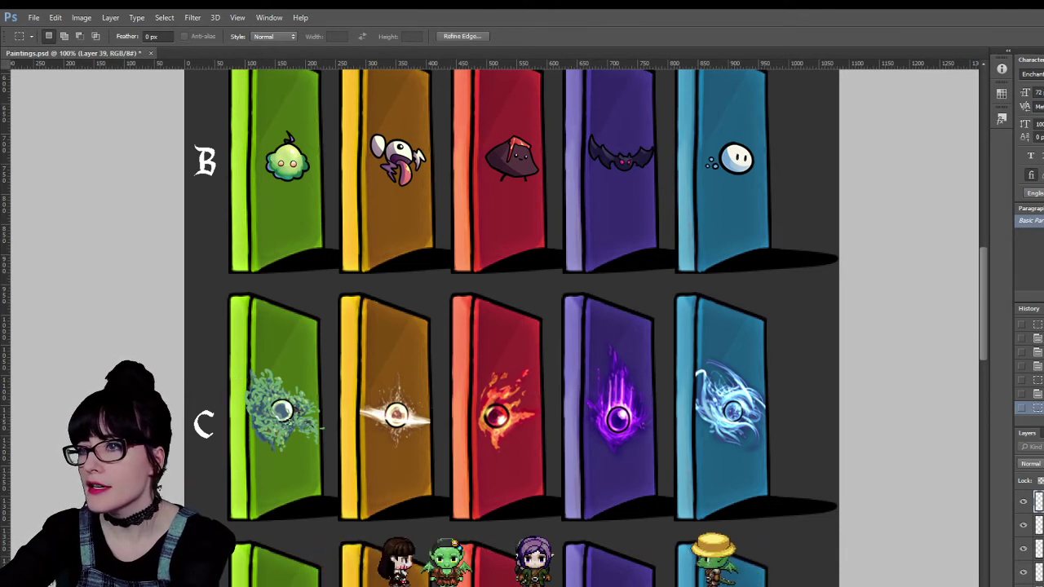
key(v)
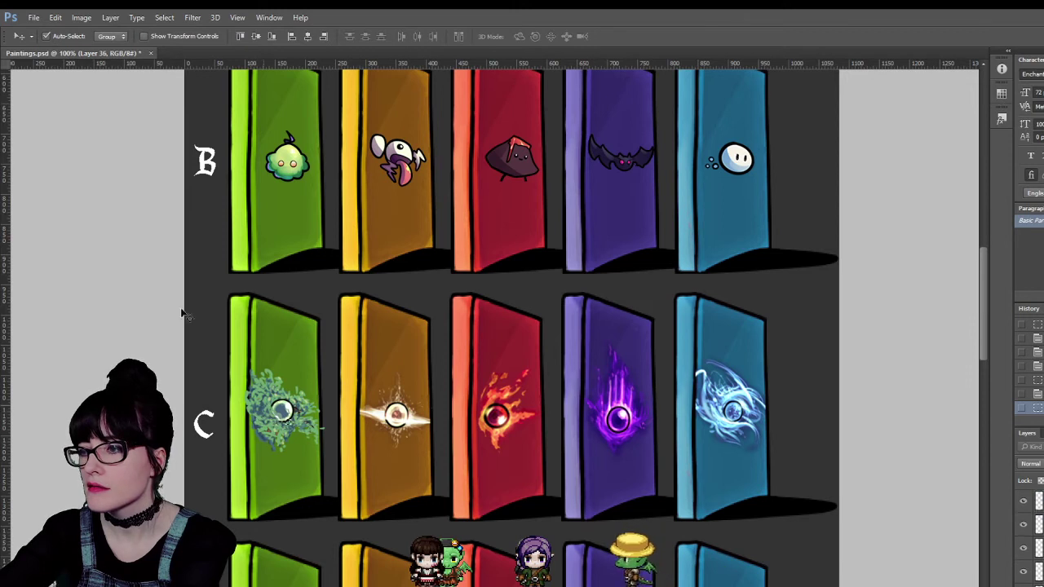
key(m)
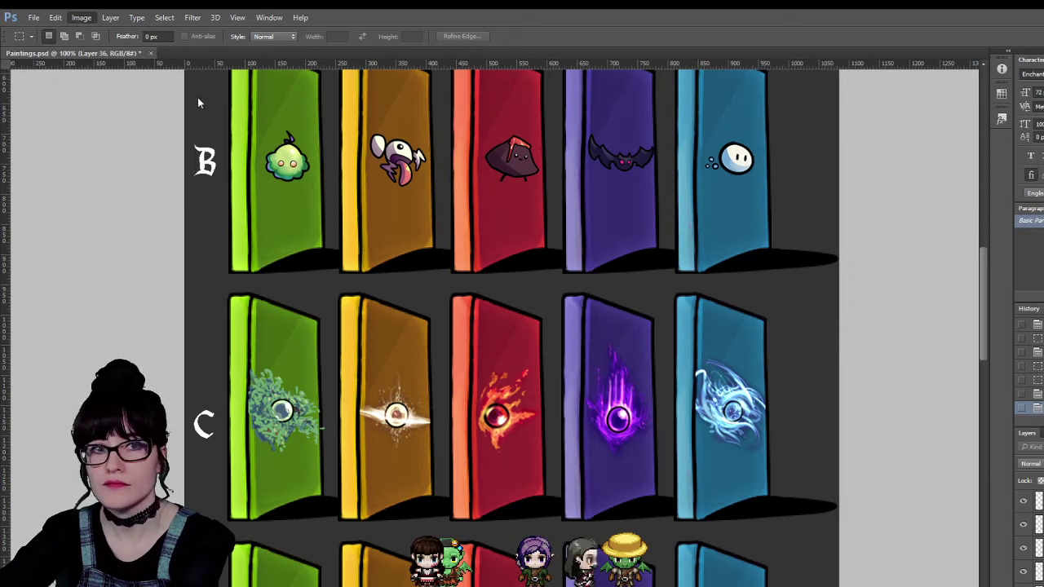
key(i)
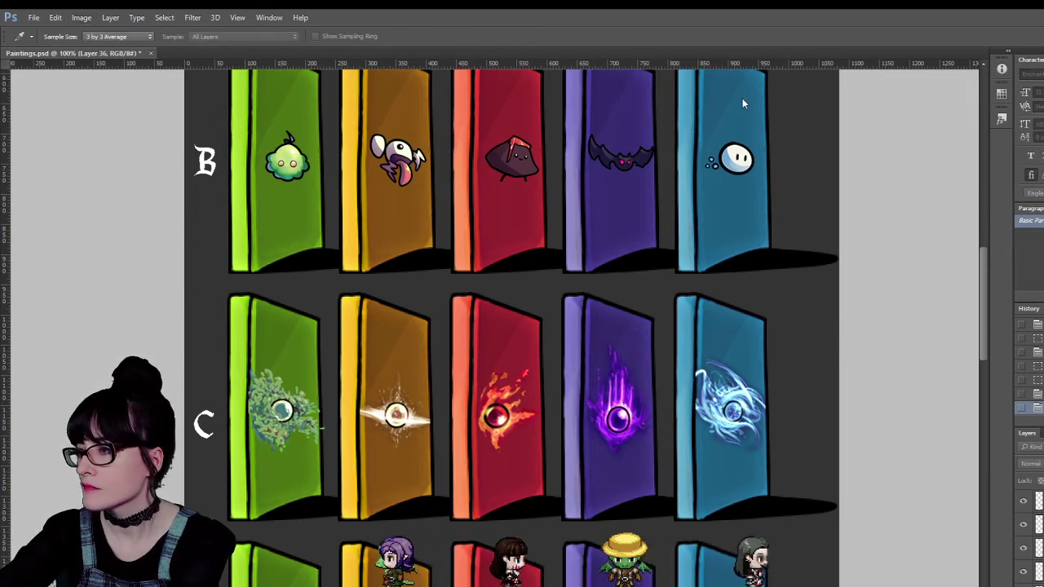
key(m)
Trim the part of the green cloud on the green book in row D that sticks out past the cover's outer edge.
scroll(478, 333, down, 4)
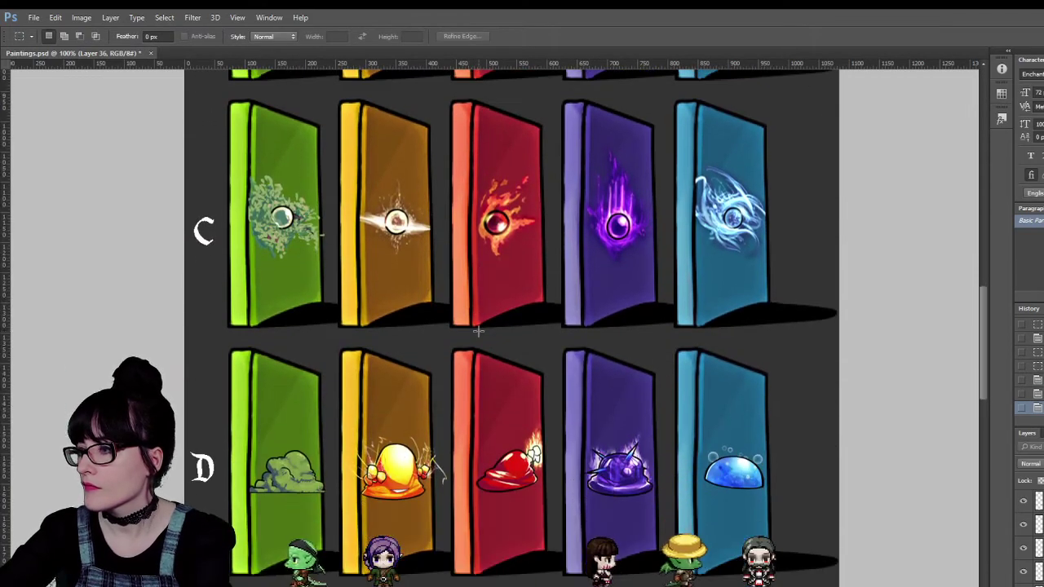
scroll(400, 270, down, 1)
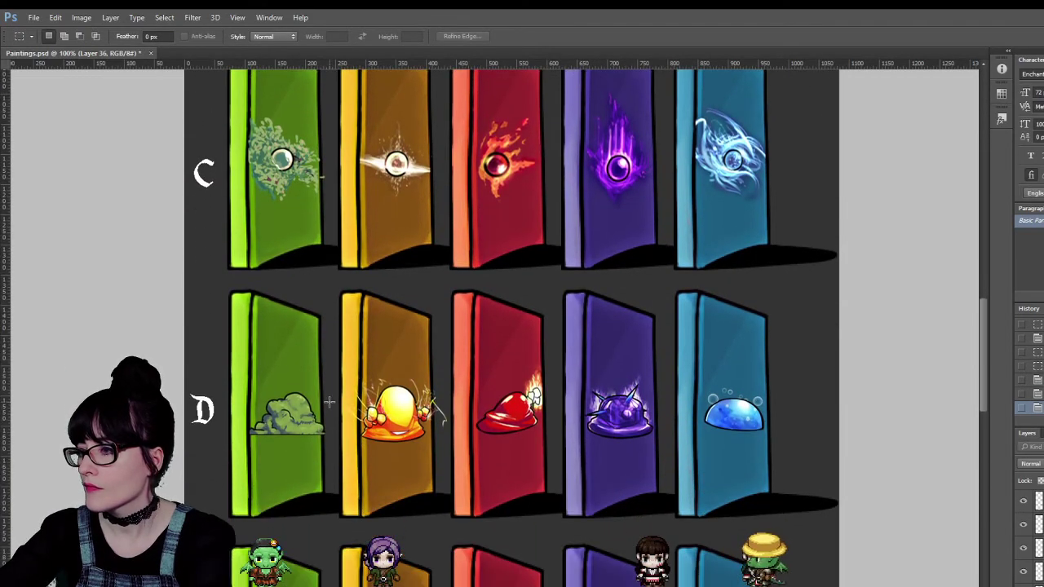
key(z)
click(386, 475)
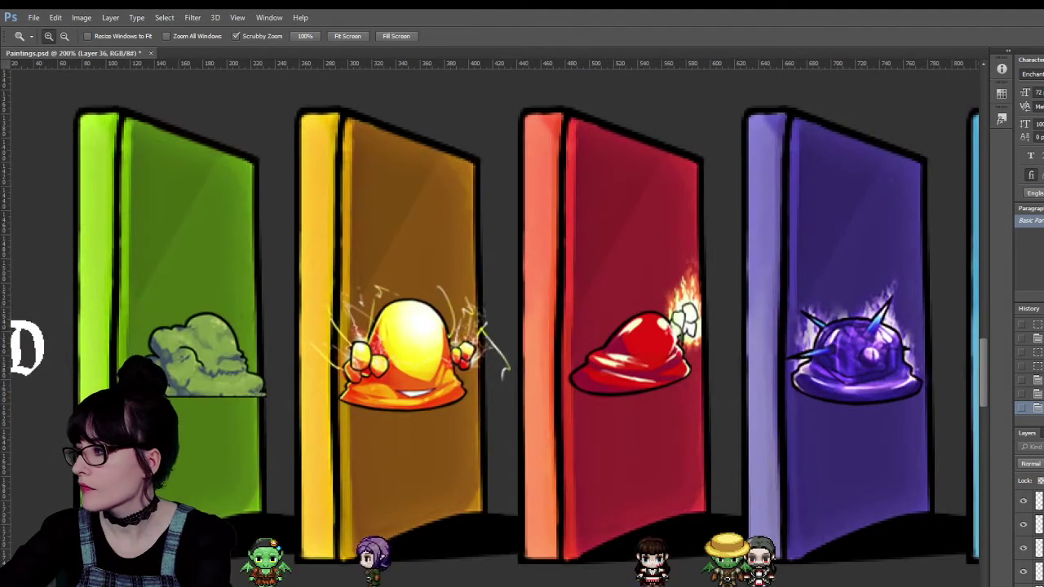
key(v)
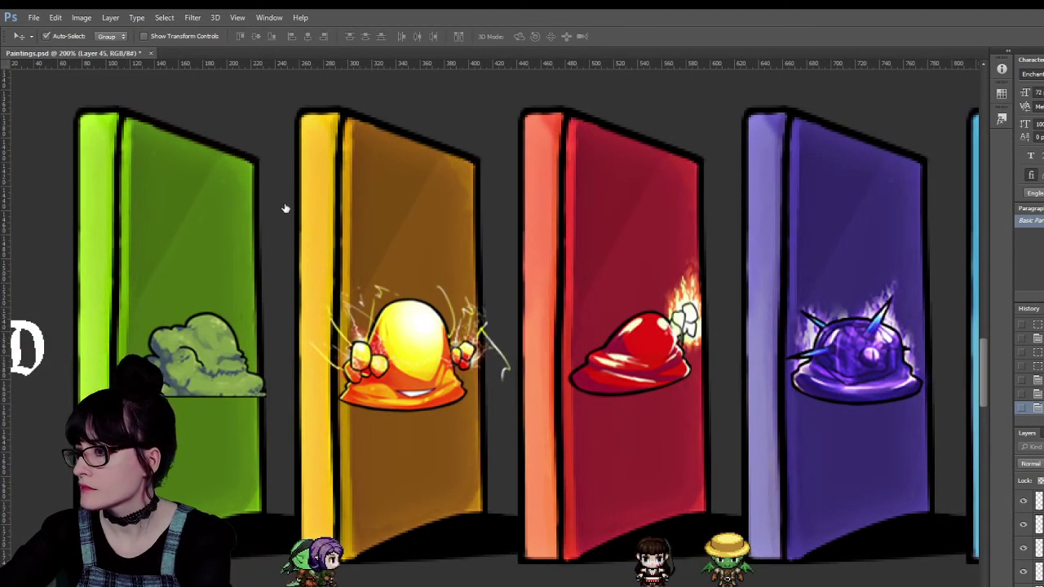
key(h)
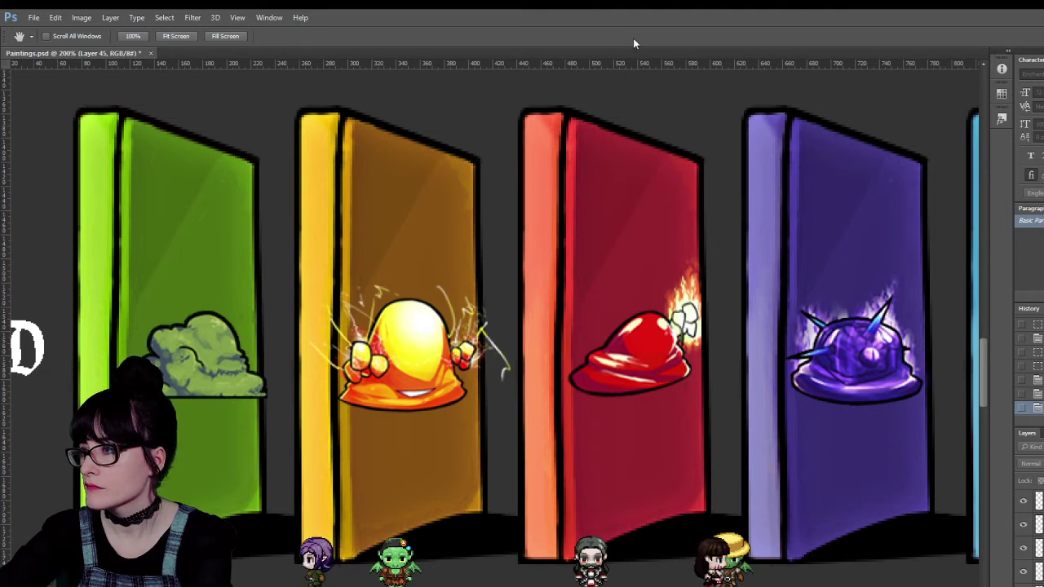
key(v)
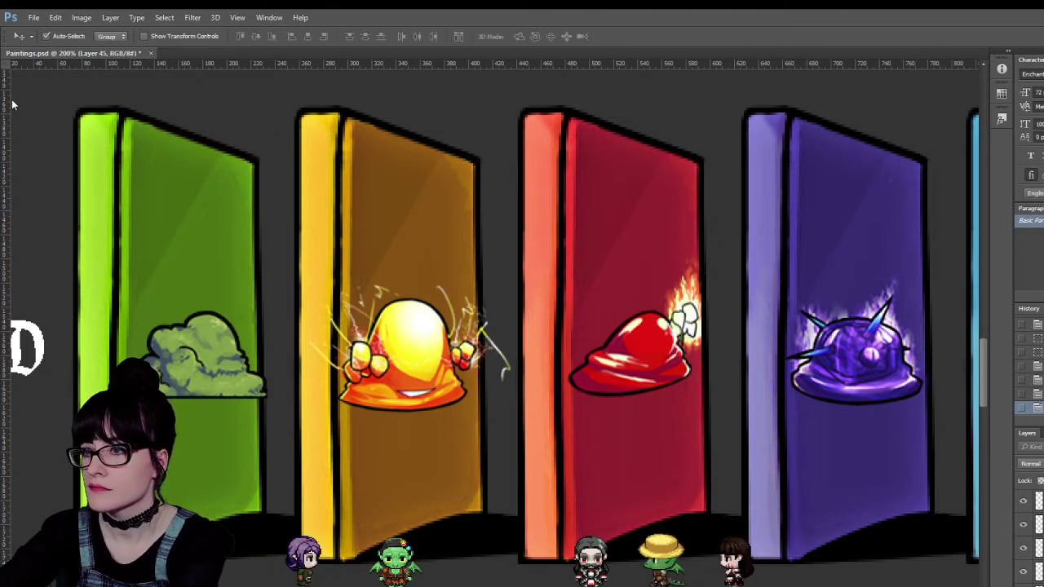
key(m)
drag(259, 360, 278, 413)
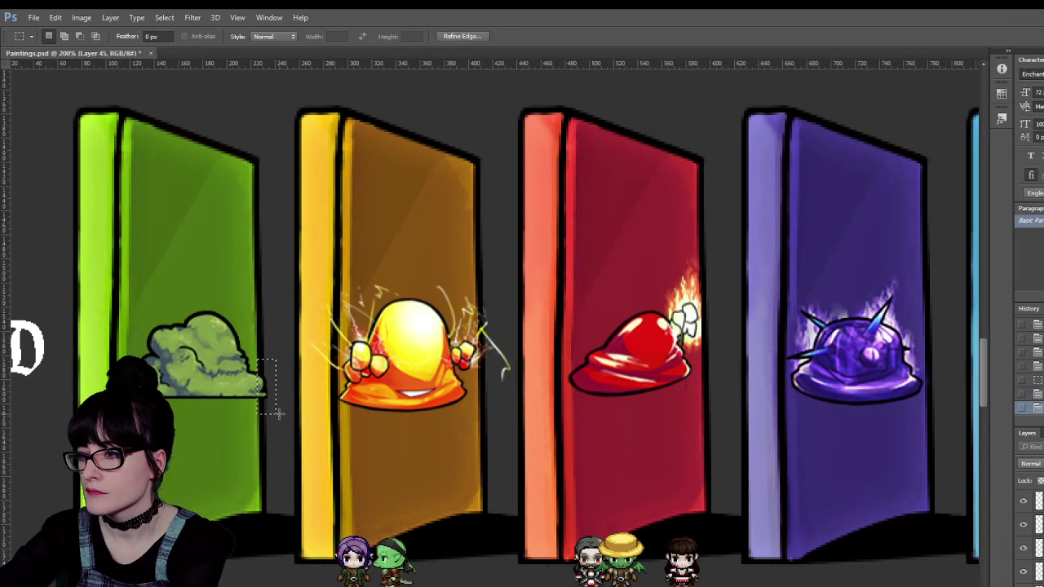
key(v)
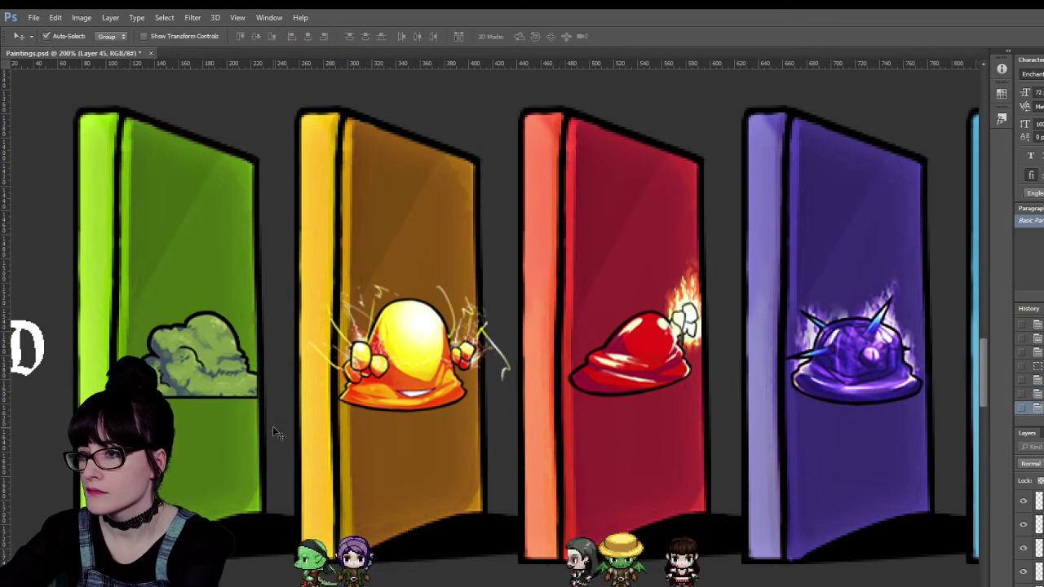
Nudge the crowned green slime in the row below D slightly toward the cover's outer edge and trim its shadow off the spine.
key(z)
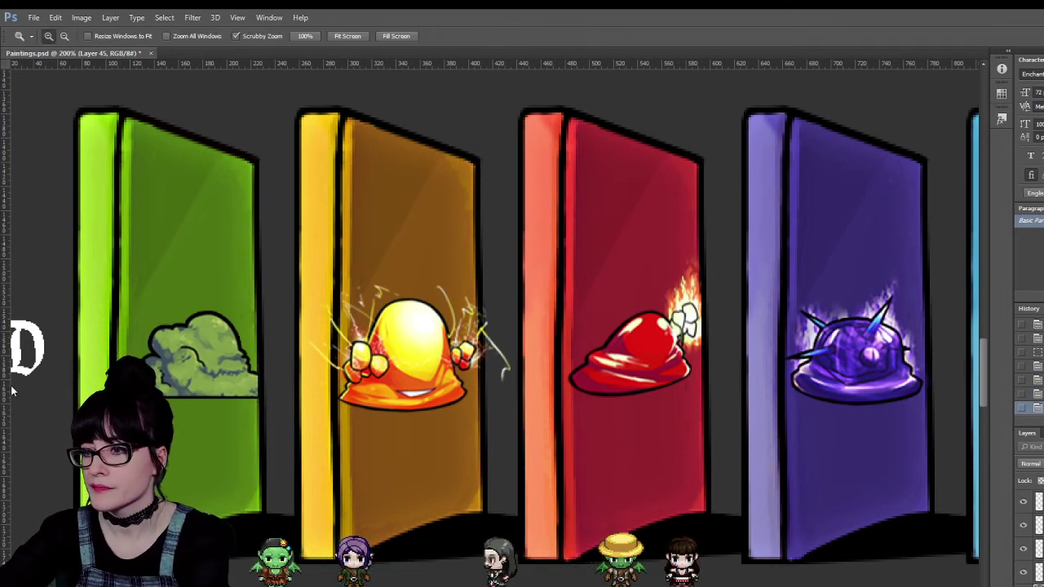
alt+click(438, 359)
alt+click(437, 365)
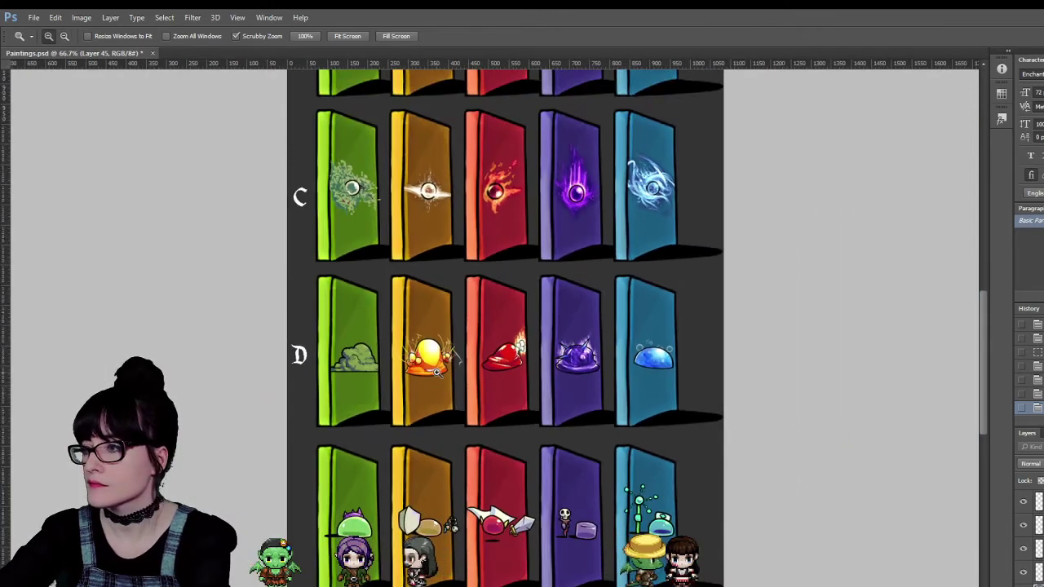
scroll(438, 371, up, 5)
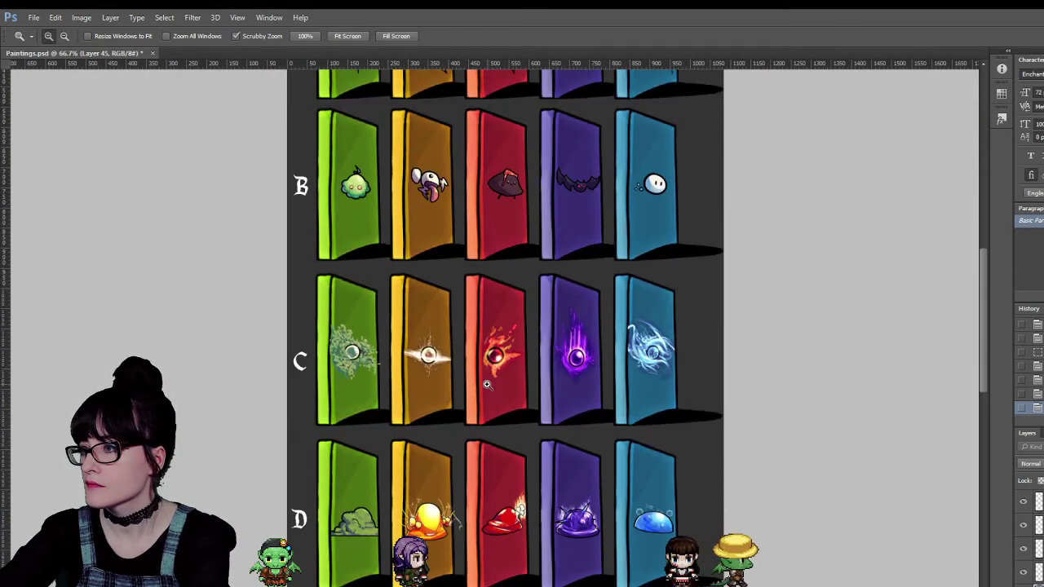
scroll(490, 383, down, 3)
scroll(489, 383, down, 5)
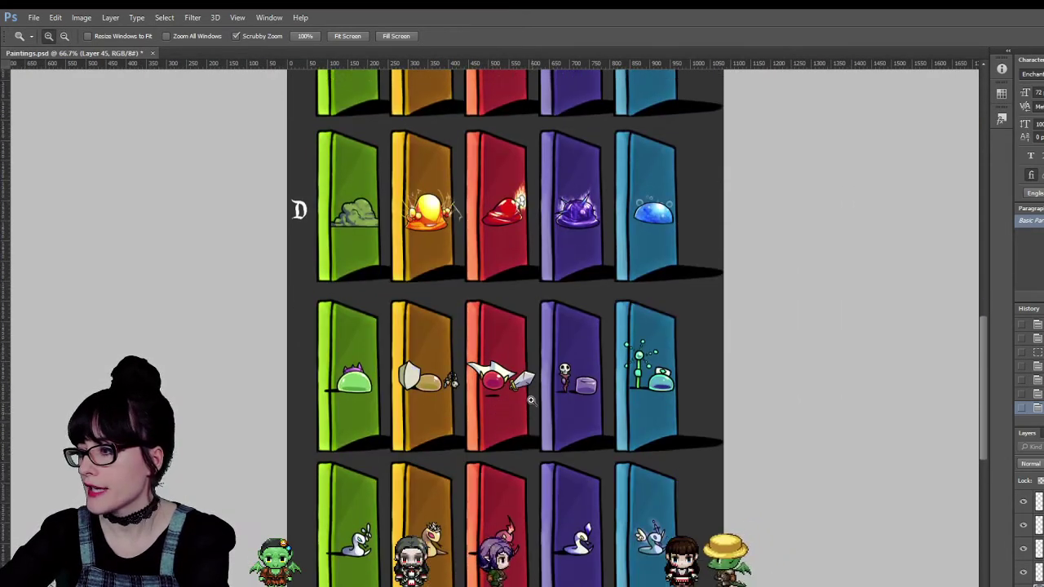
scroll(981, 349, up, 2)
drag(982, 349, 943, 399)
scroll(943, 398, up, 2)
click(361, 245)
click(360, 245)
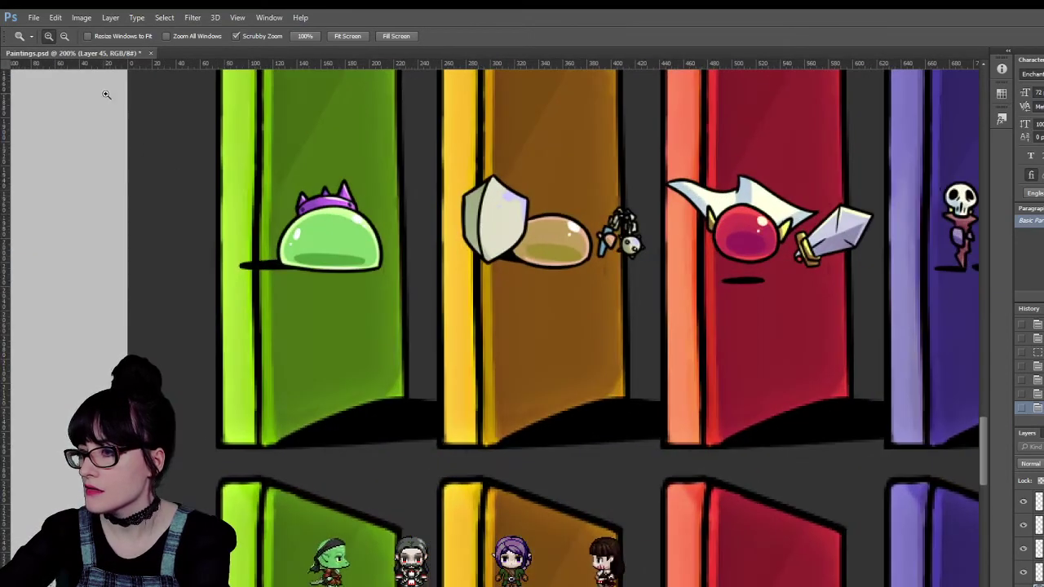
key(v)
drag(340, 246, 349, 247)
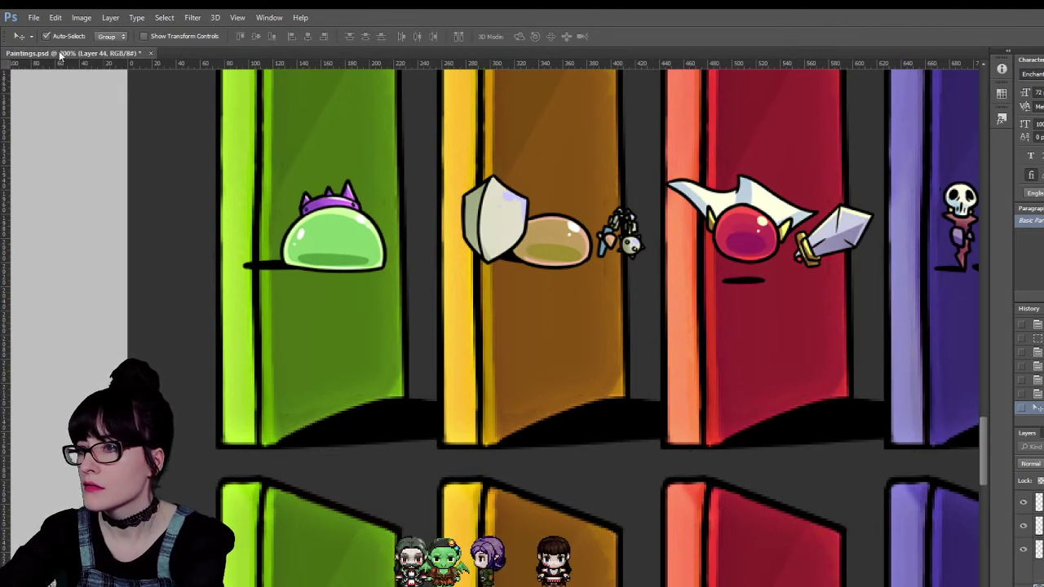
key(m)
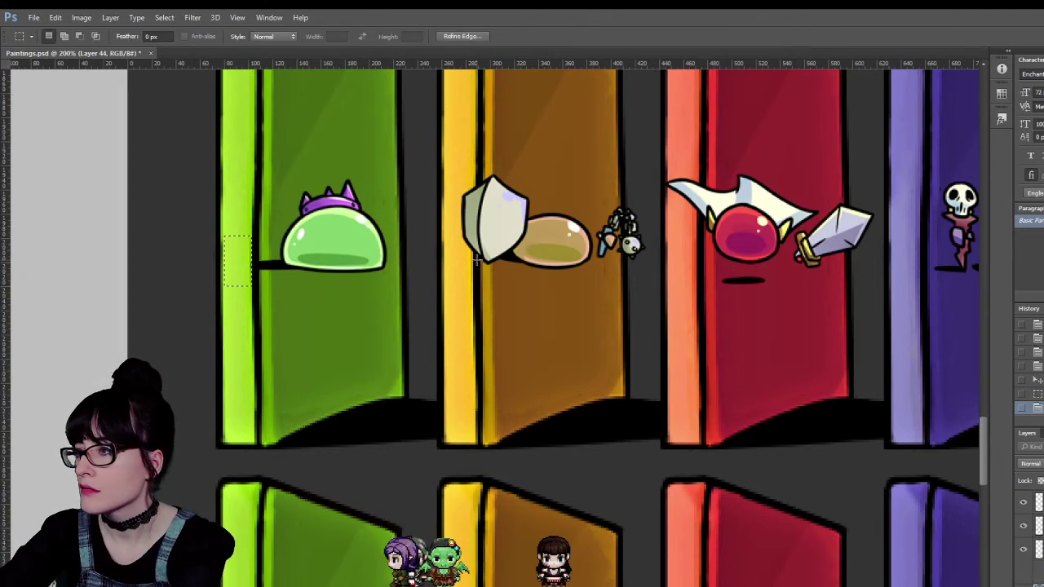
key(ctrl+d)
Scale the shield-bearing slime on the orange book to 90%, shift it slightly toward the outer edge and narrow it to about 83% width.
key(v)
scroll(568, 333, up, 3)
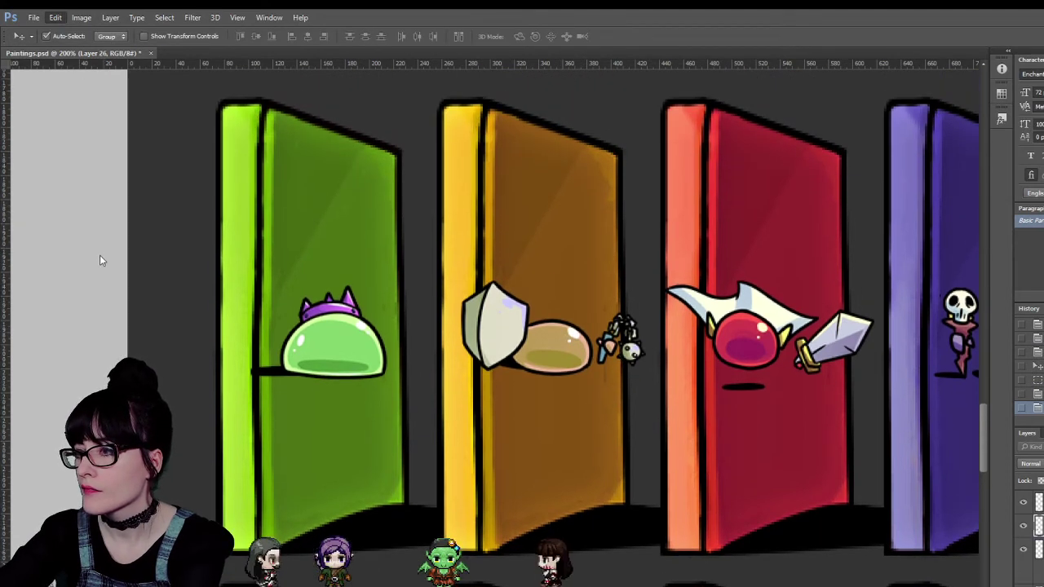
key(ctrl+t)
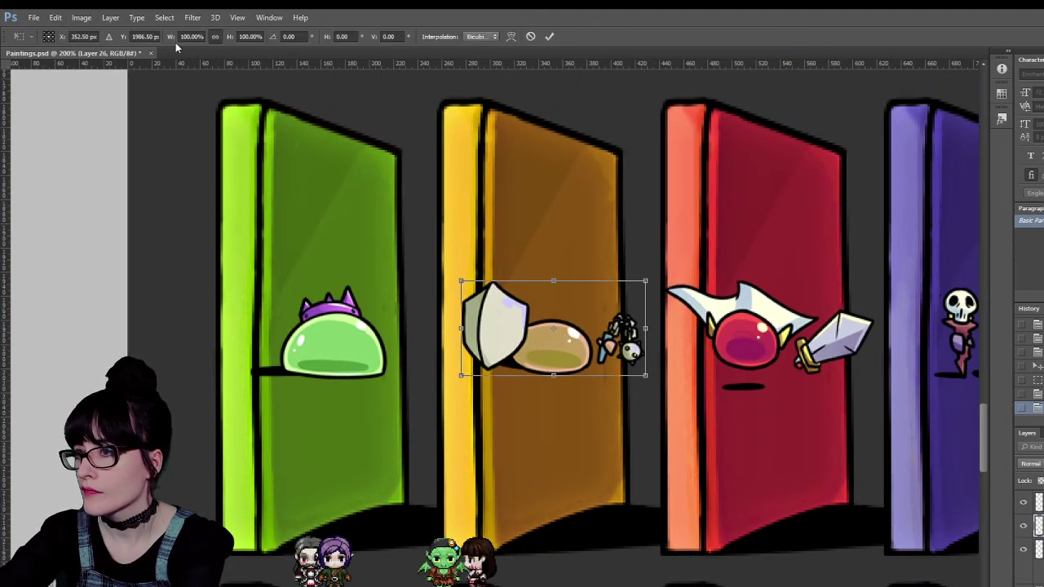
text(90)
key(Return)
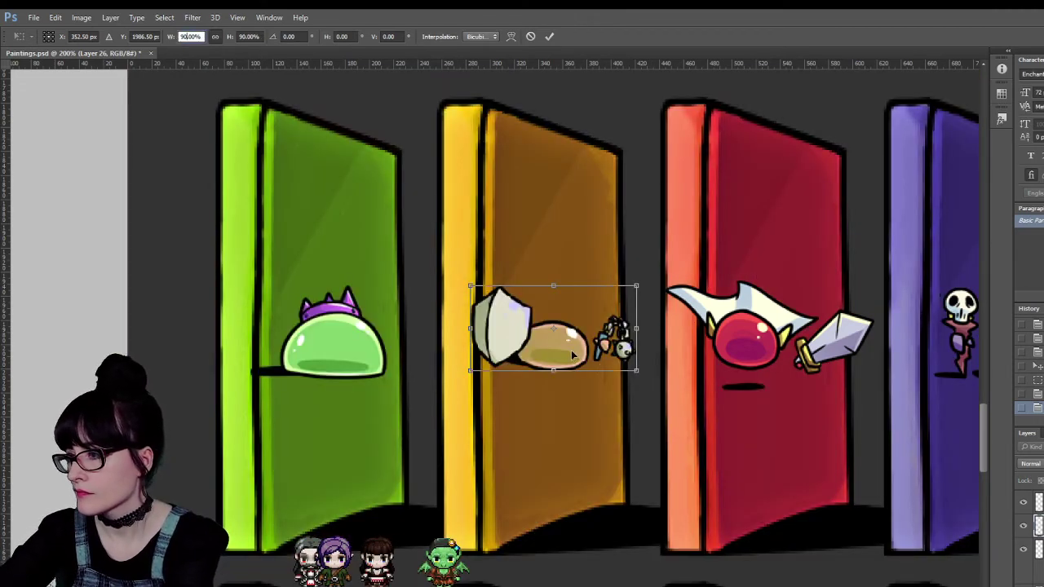
drag(573, 355, 571, 353)
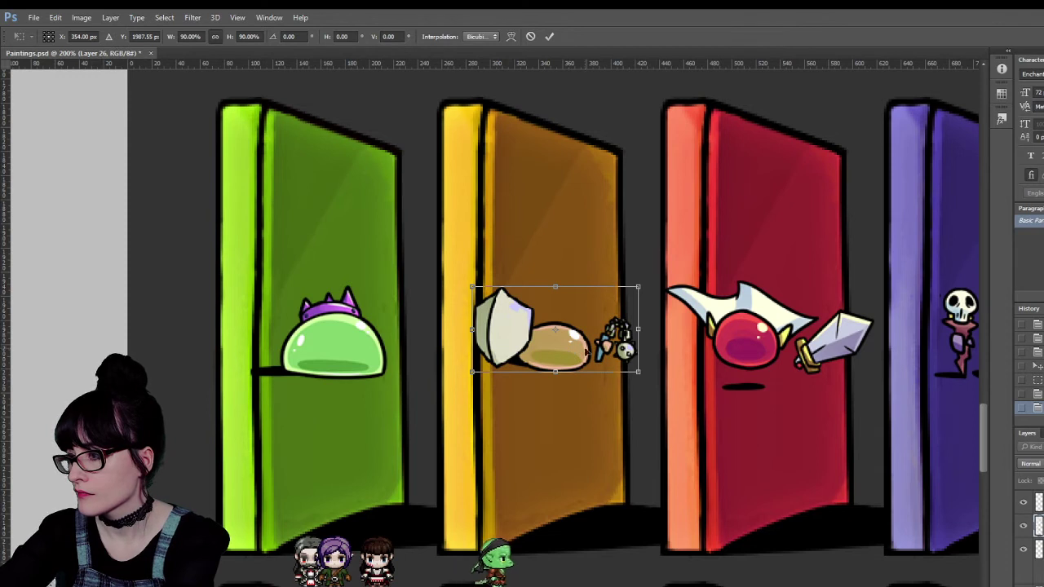
key(Right)
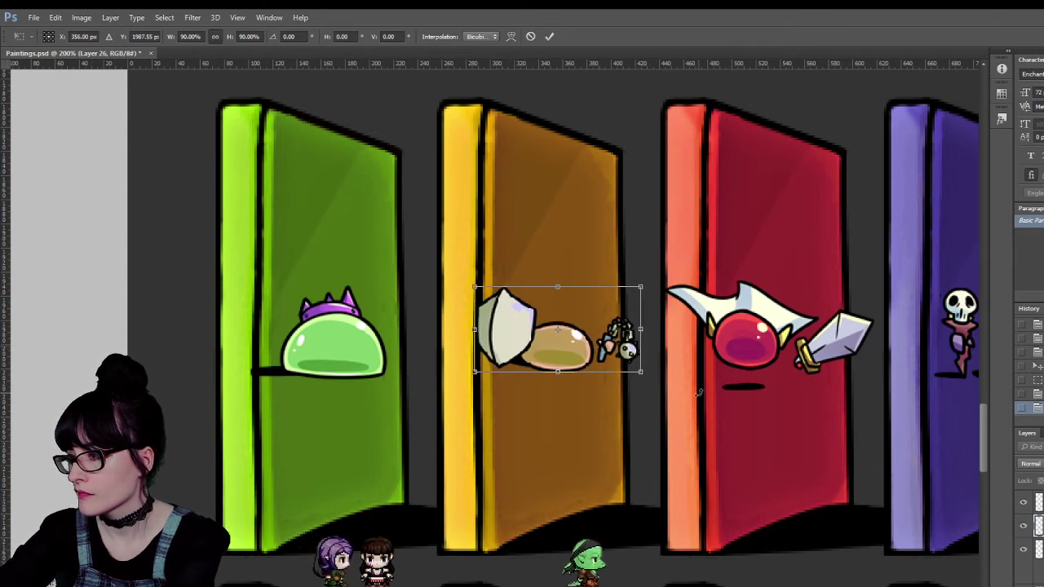
drag(641, 329, 629, 328)
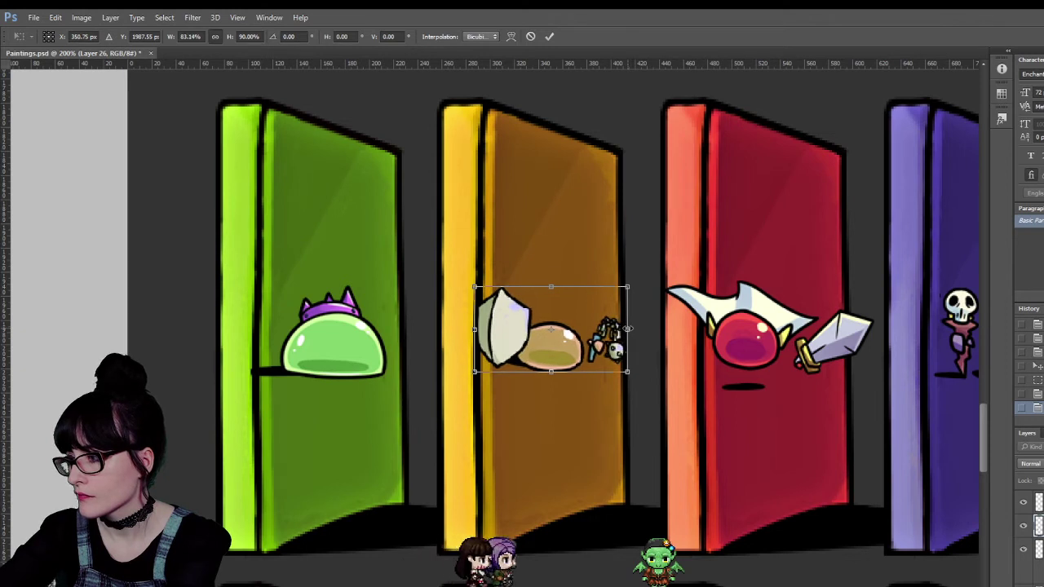
key(Return)
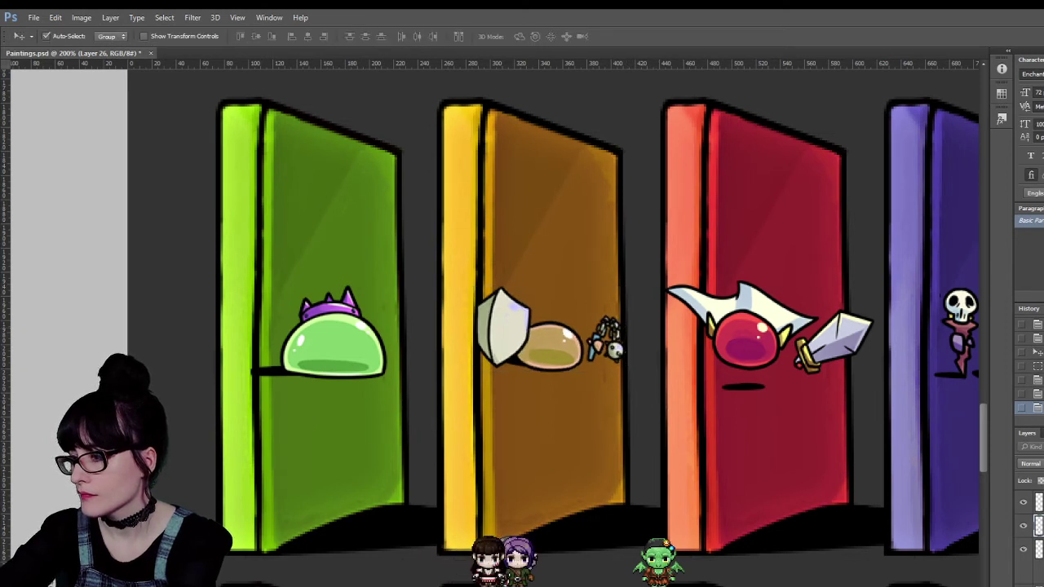
Scale the red slime with the white hat and sword on the red book to 90%, then narrow it slightly from the sword side.
scroll(494, 326, right, 5)
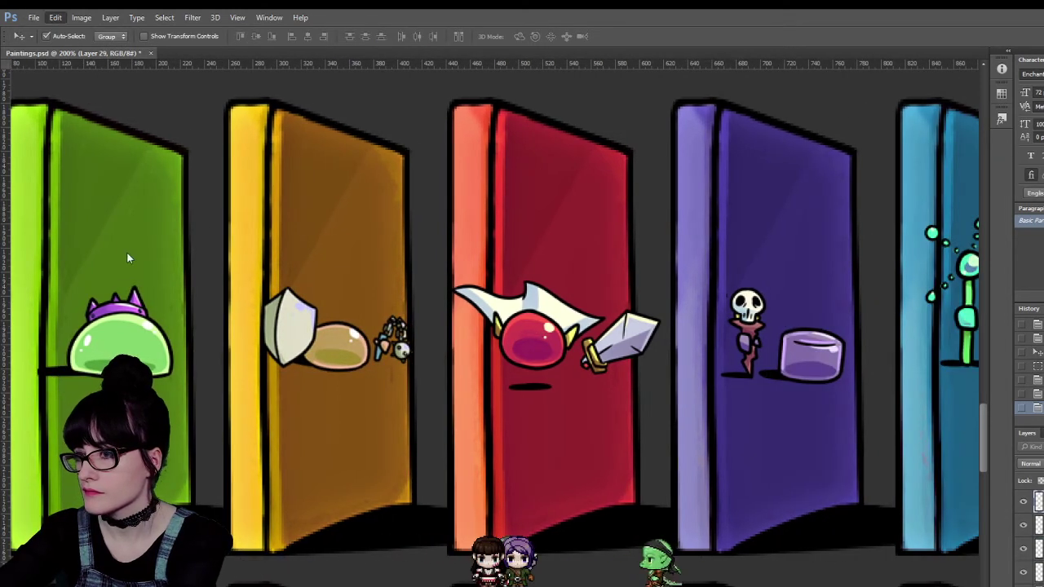
key(ctrl+t)
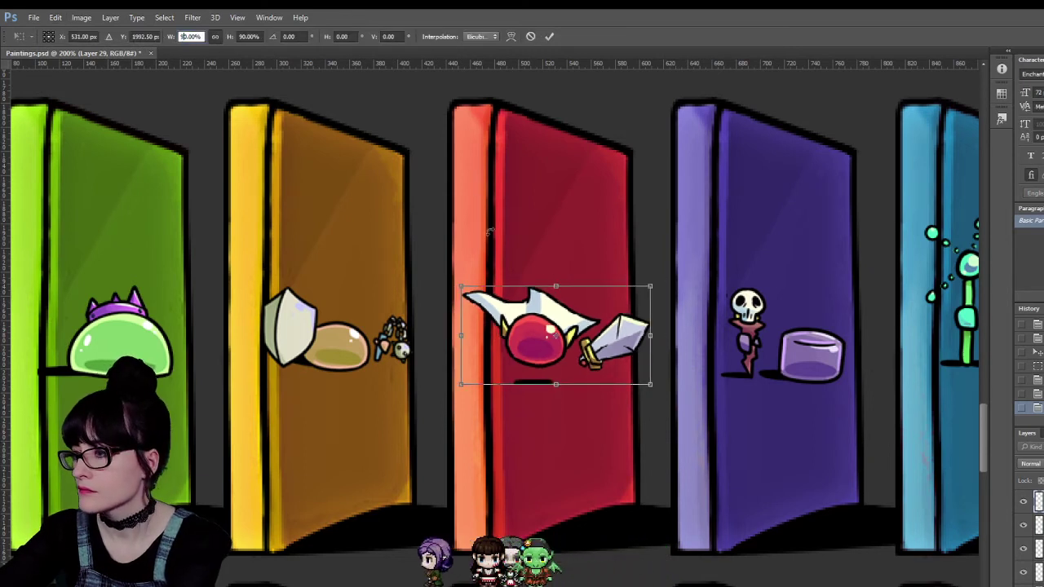
text(90)
key(Return)
drag(649, 335, 638, 338)
key(Return)
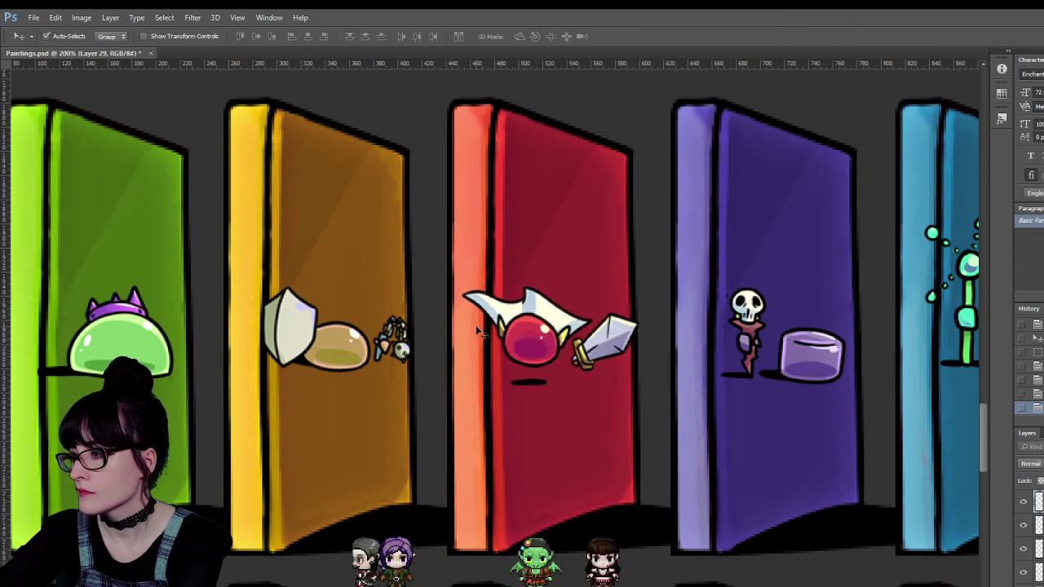
Try to trim the tip of the white hat off the red book's spine, then undo the trim and clear the selection.
key(m)
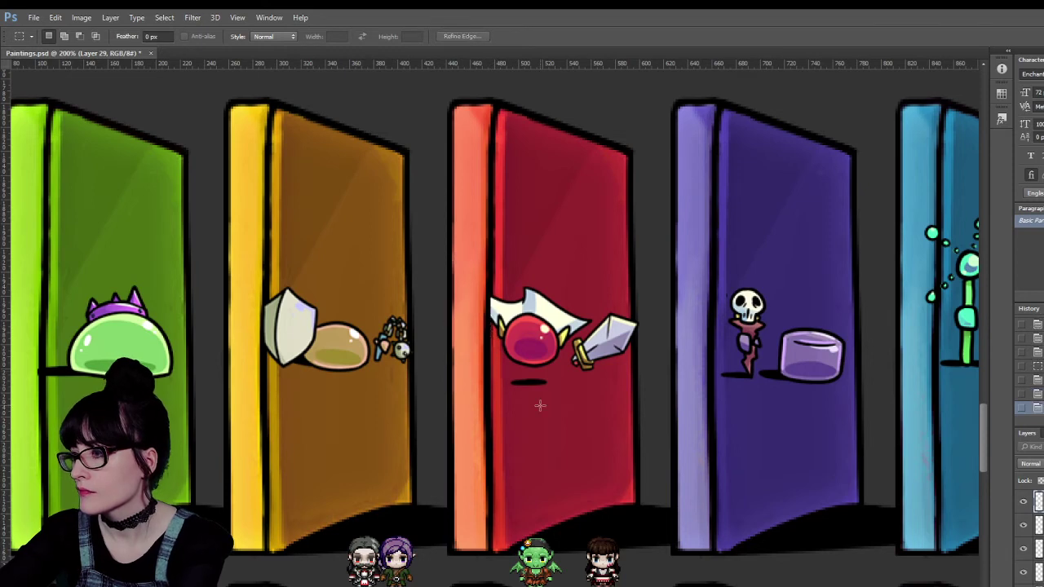
key(z)
alt+click(478, 391)
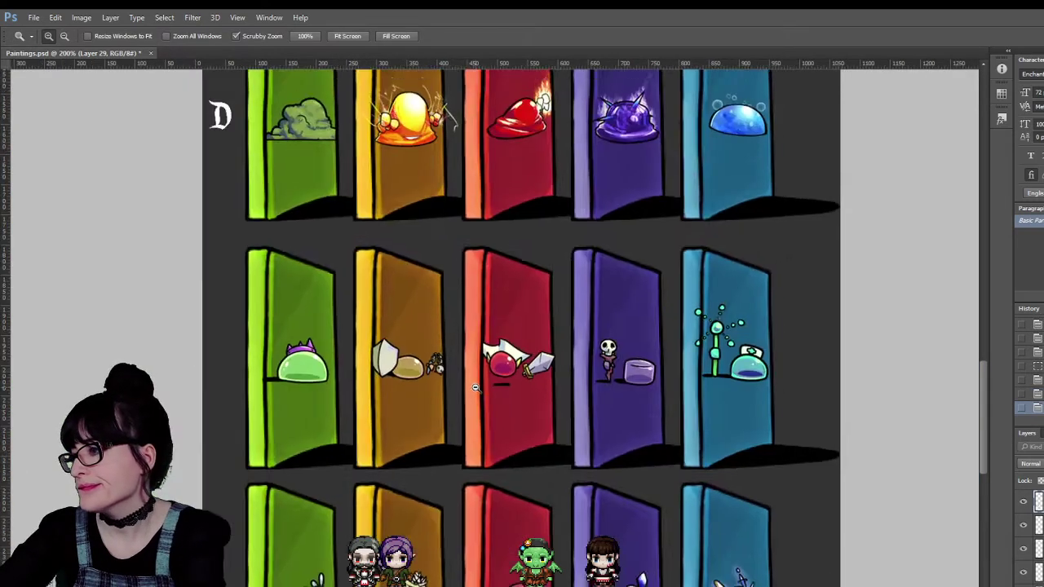
alt+click(480, 390)
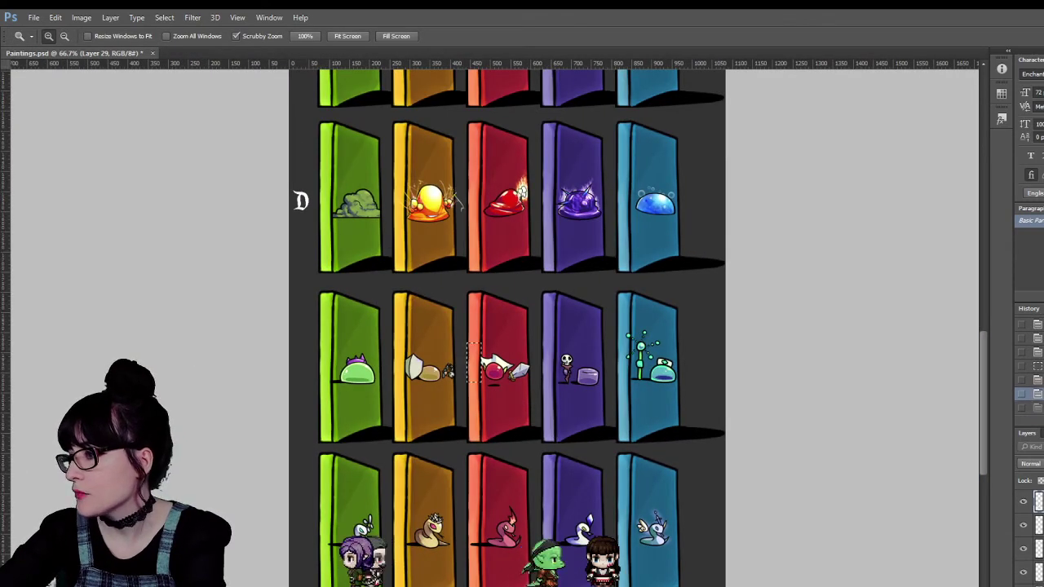
key(ctrl+alt+z)
key(ctrl+alt+z)
click(606, 315)
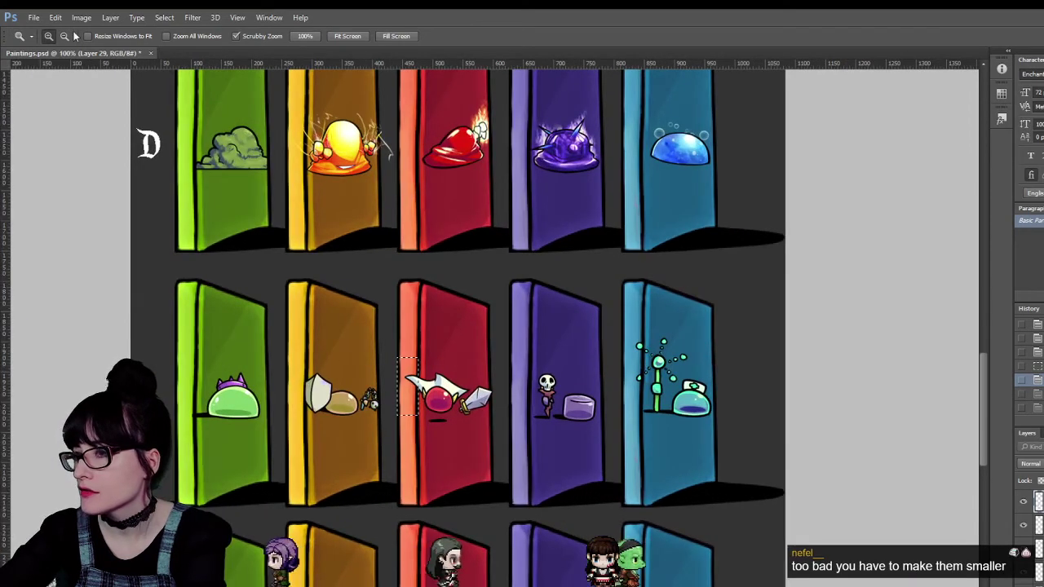
key(m)
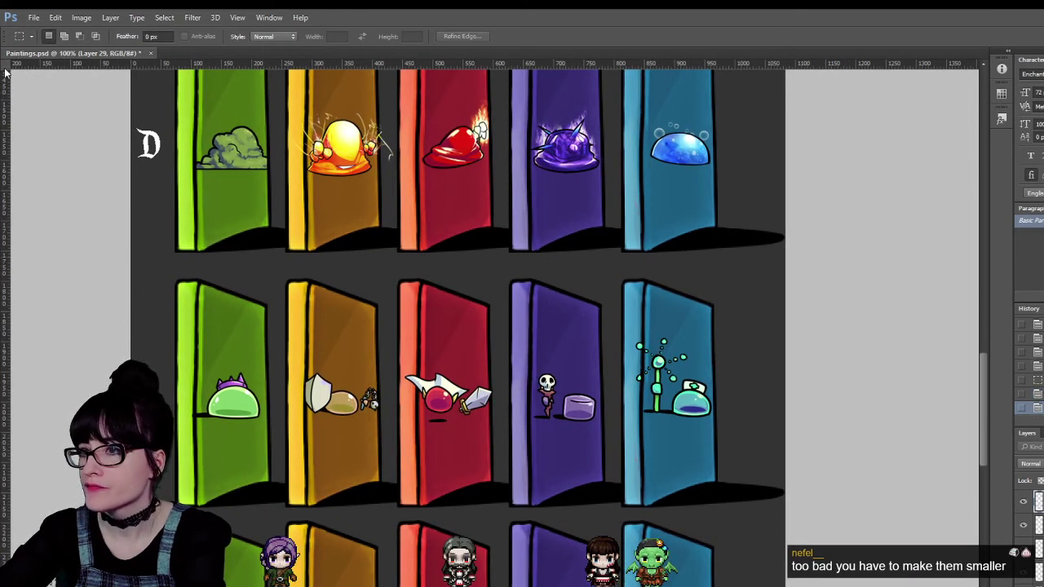
Nudge the red slime toward the cover's outer edge and scale it to 90%, then raise the purple slime and skull staff slightly.
key(v)
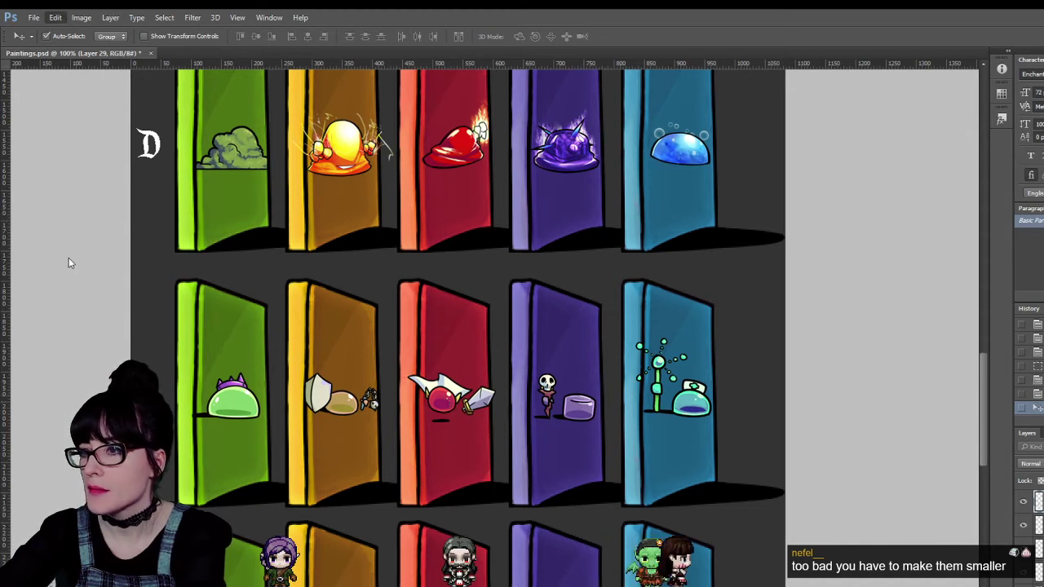
key(ctrl+t)
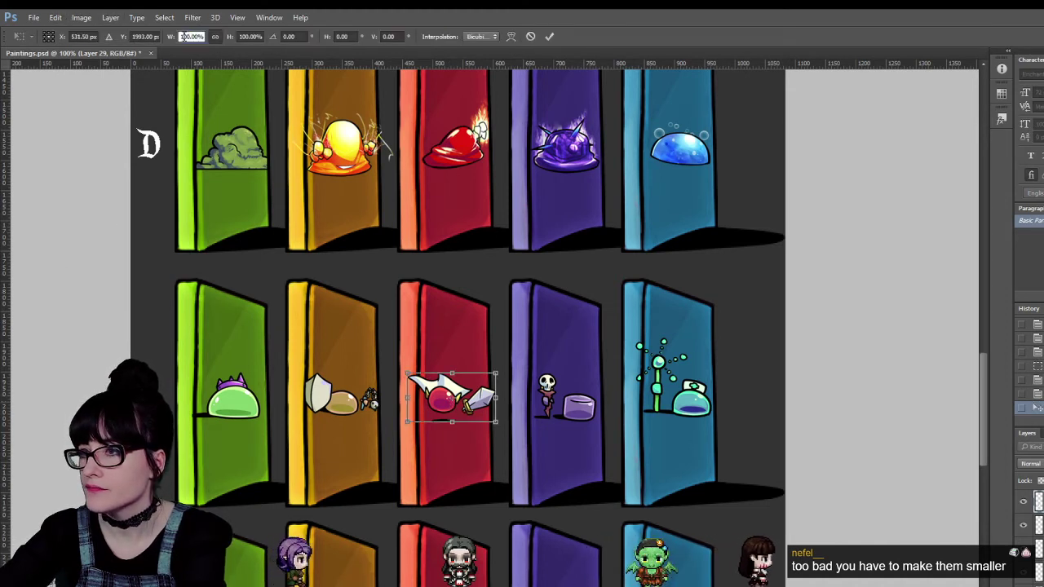
click(192, 37)
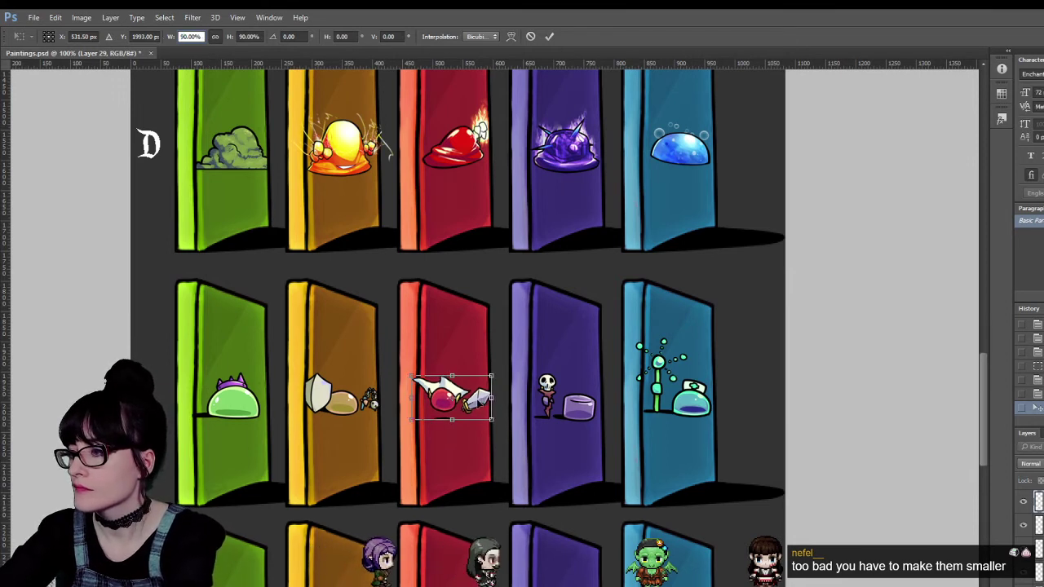
key(Return)
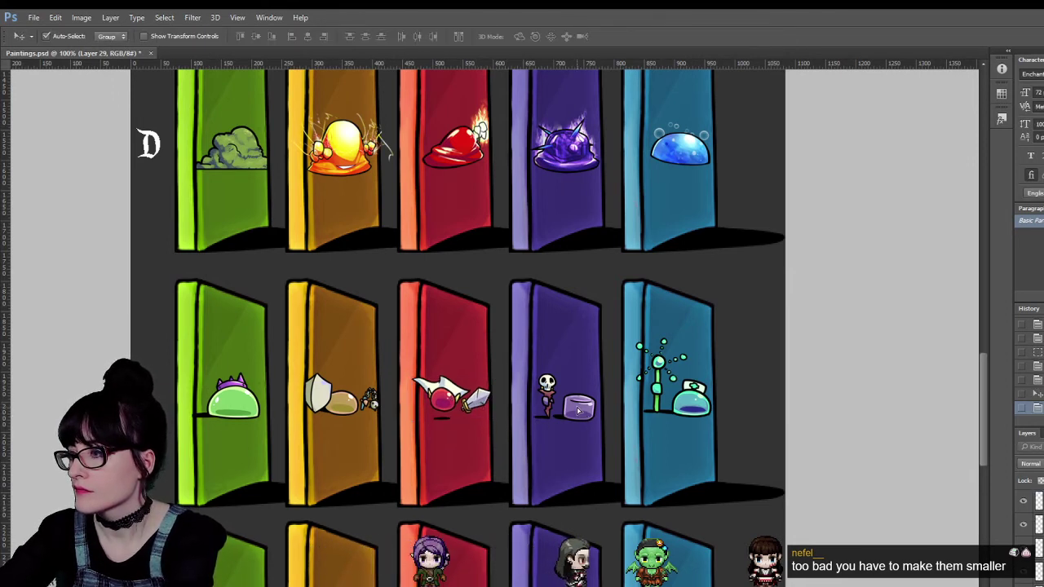
drag(578, 410, 578, 405)
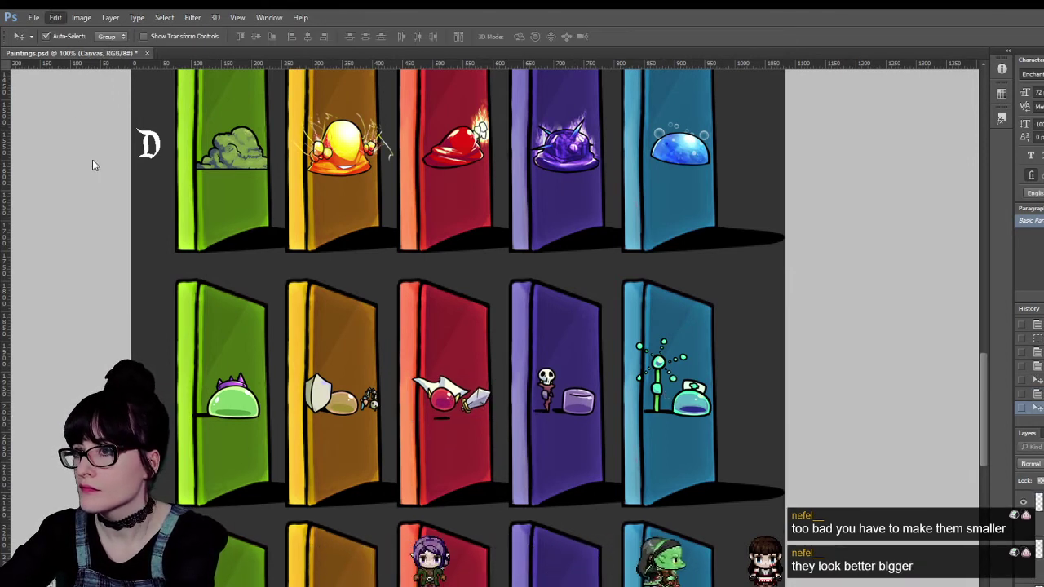
Try scaling the Canvas layer that holds the books to 90%, then undo it.
key(ctrl+t)
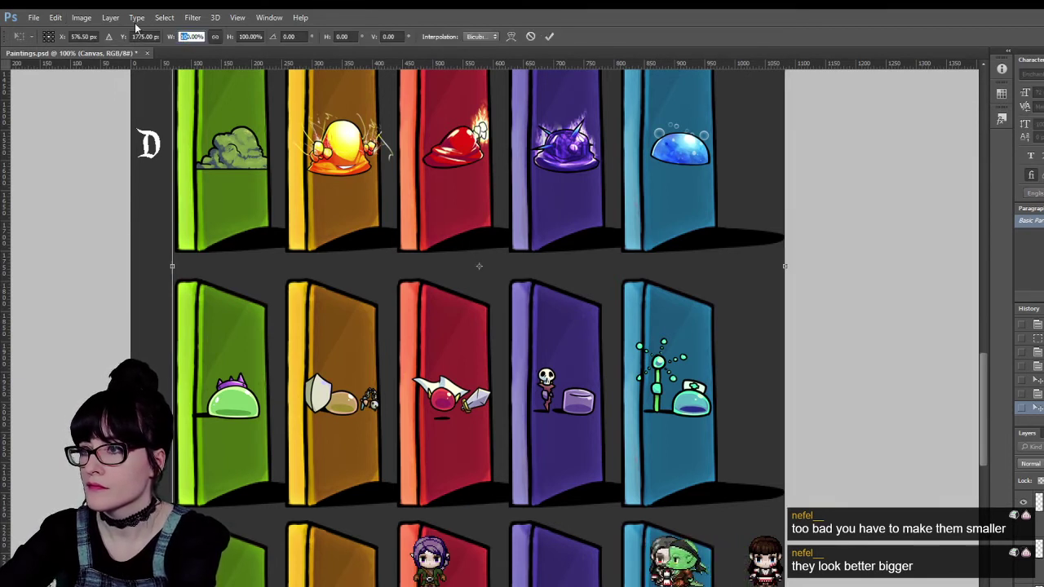
text(90)
key(Return)
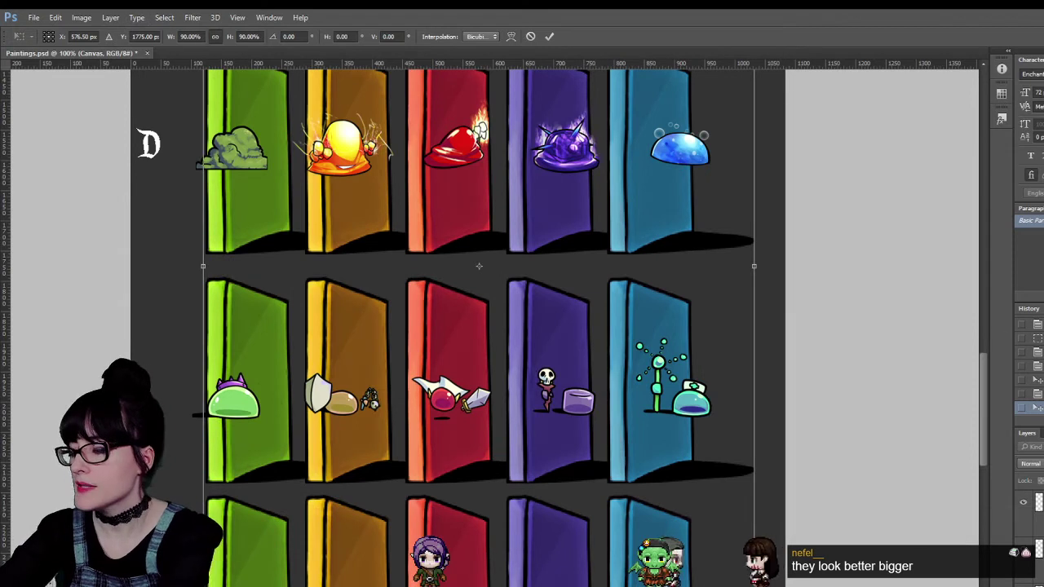
key(Return)
key(ctrl+z)
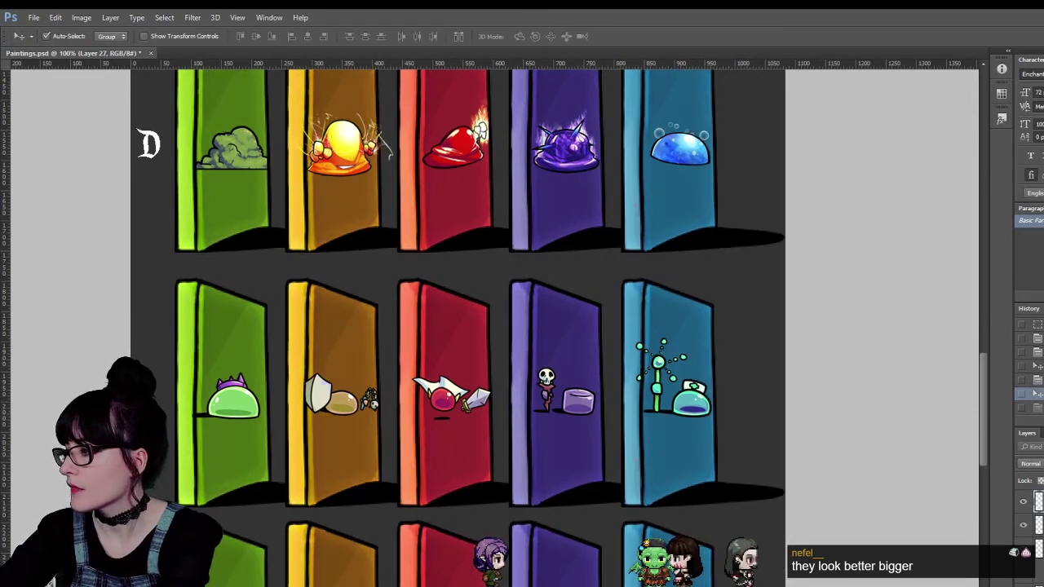
Scale the teal slime and bubble staff on the blue book to 80% and move them down toward the cover's outer edge.
click(55, 17)
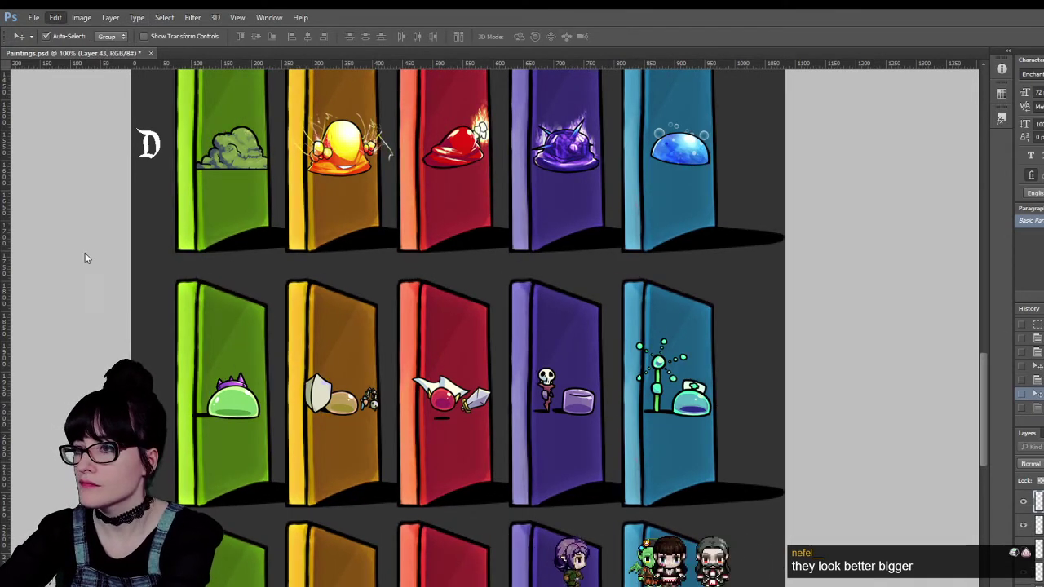
click(106, 254)
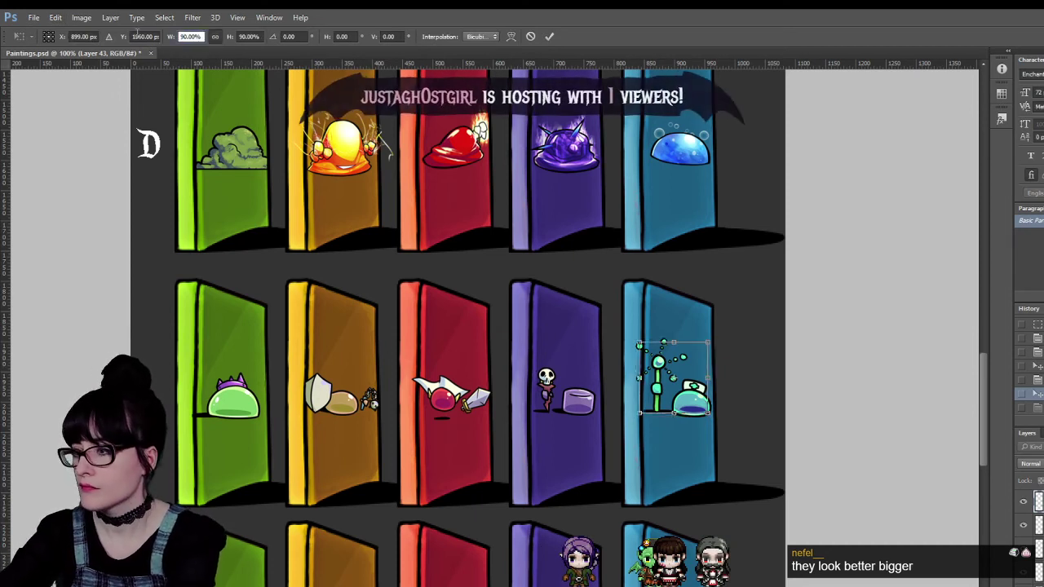
text(90)
key(Return)
text(80)
key(Return)
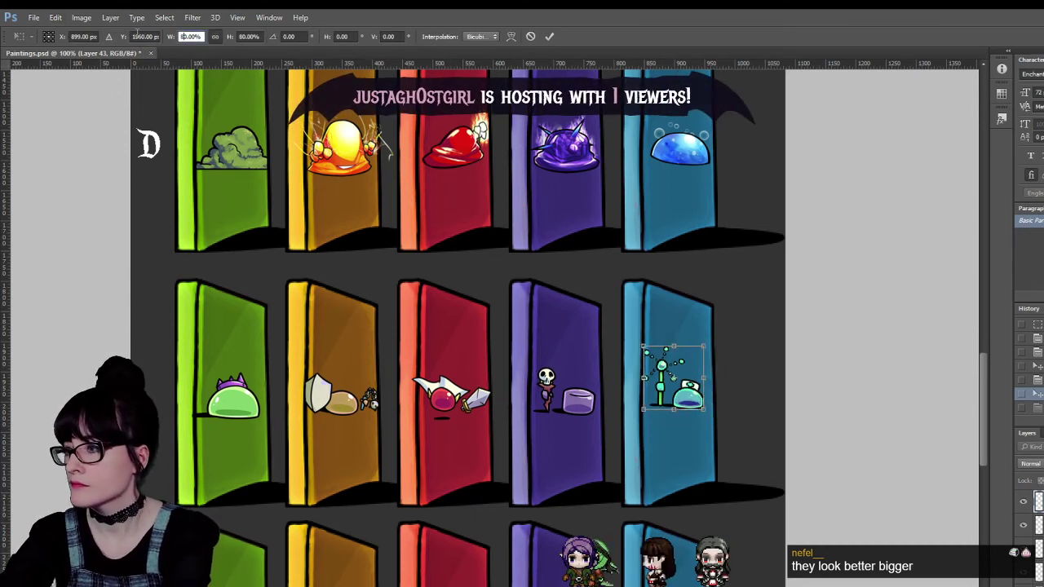
key(Return)
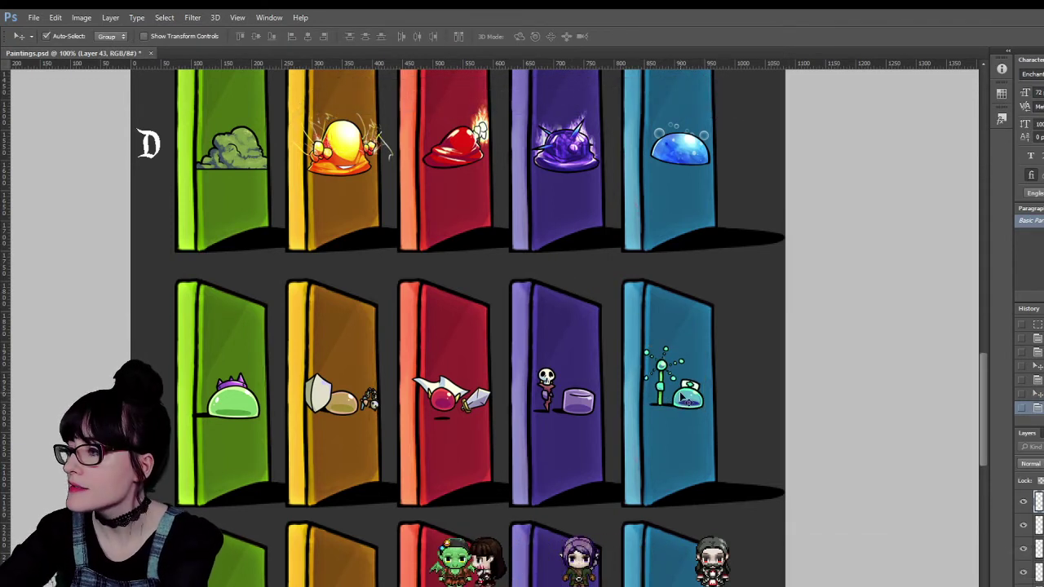
drag(682, 397, 687, 405)
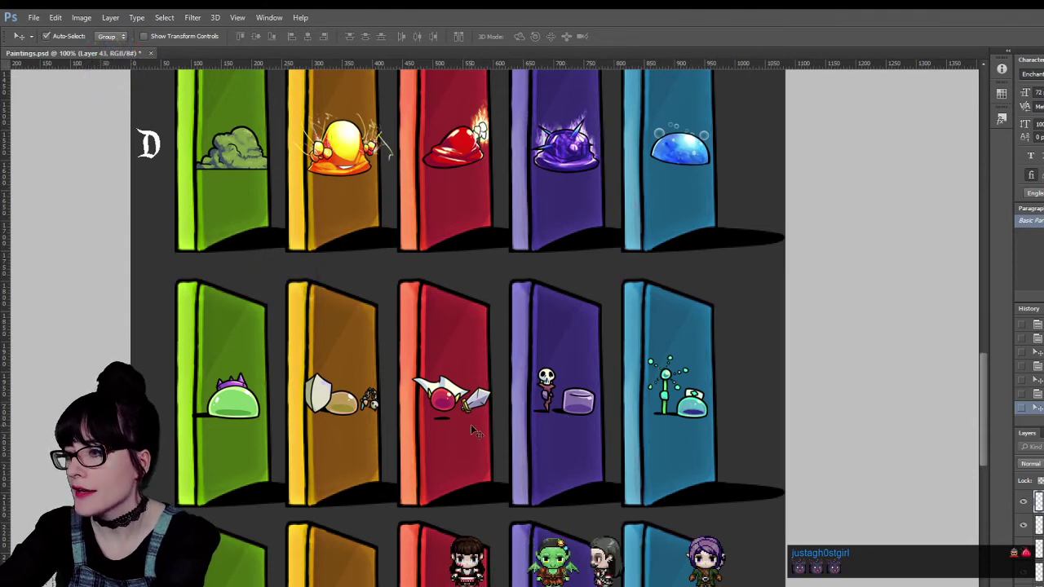
Nudge the shield-bearing slime on the orange book slightly toward the cover's outer edge.
key(z)
drag(350, 415, 353, 414)
click(353, 415)
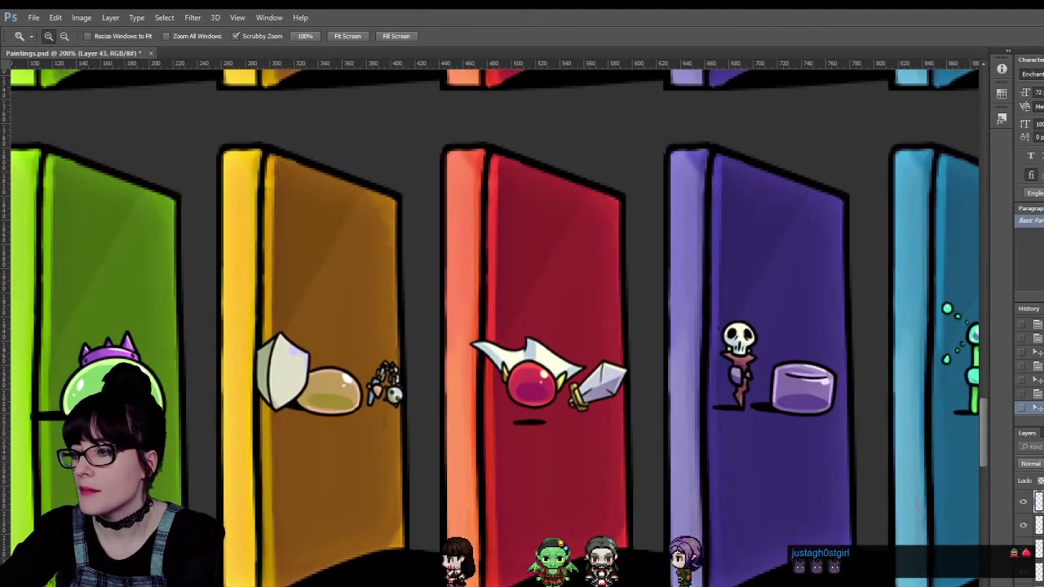
drag(360, 371, 441, 367)
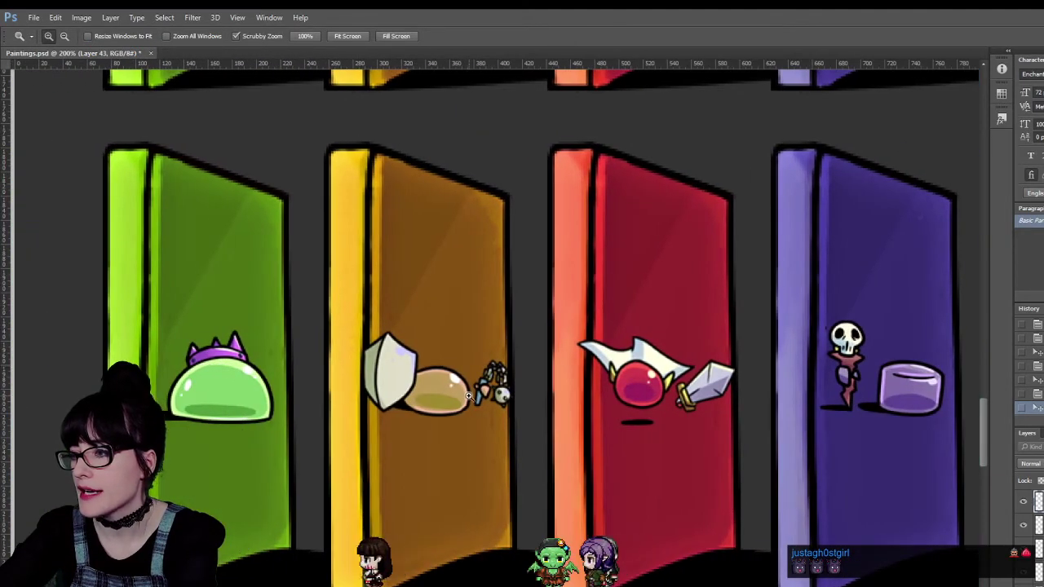
key(v)
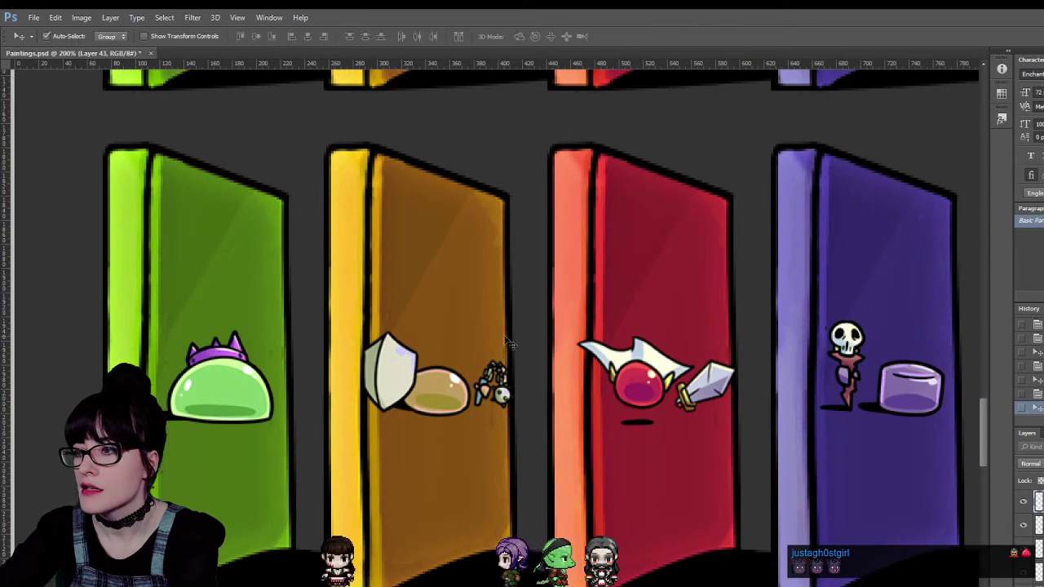
click(412, 359)
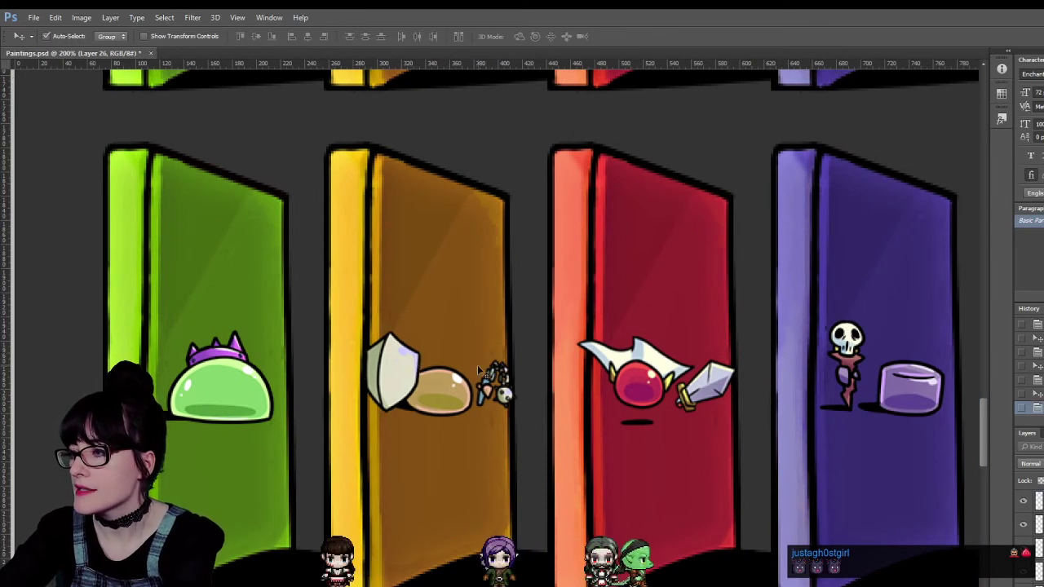
Nudge the crowned green slime on the green book slightly up and toward the cover's outer edge.
click(216, 391)
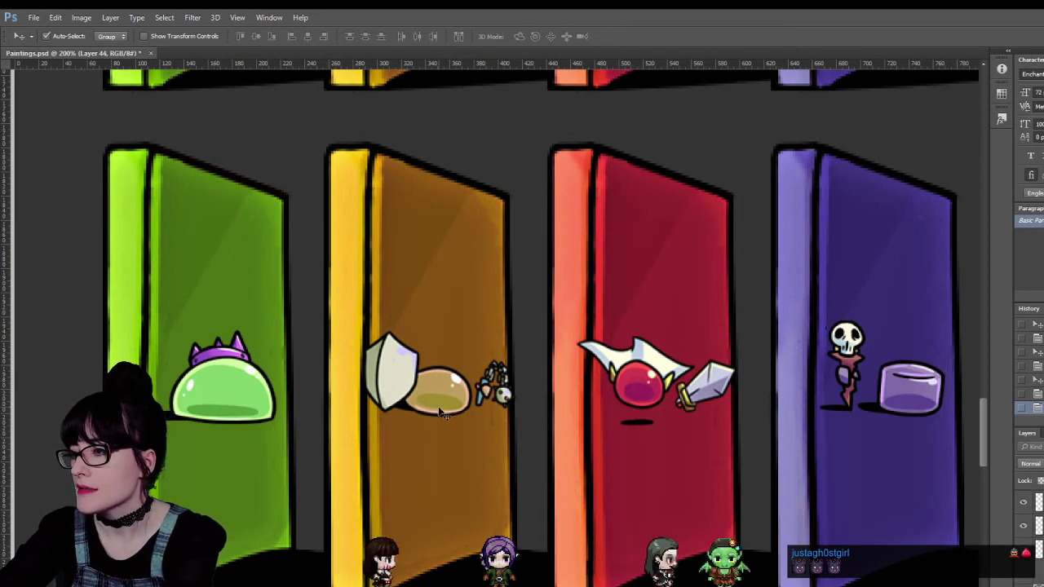
key(Up)
key(Up)
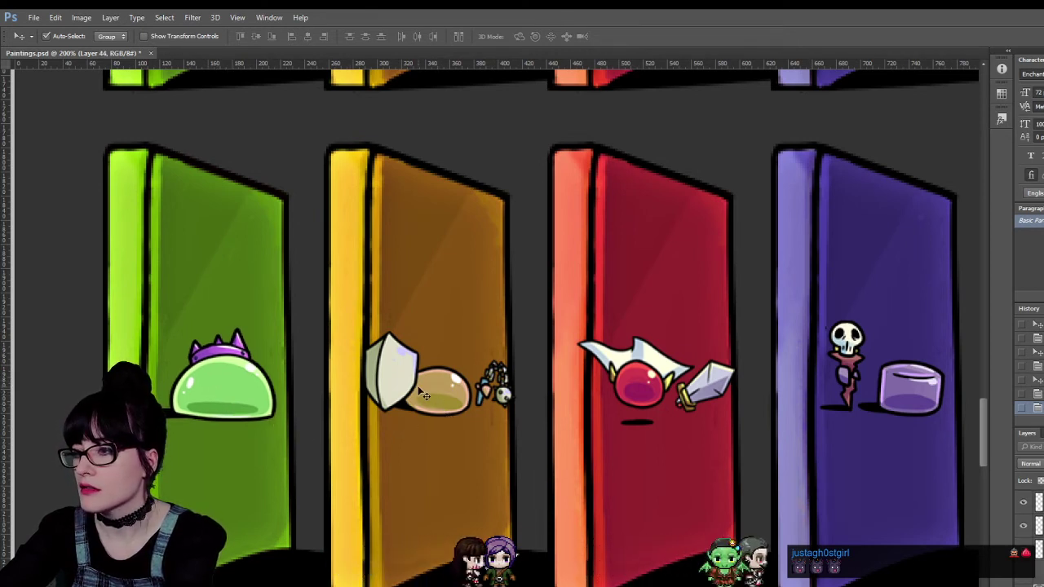
Nudge the winged red slime on the red book slightly down.
click(623, 391)
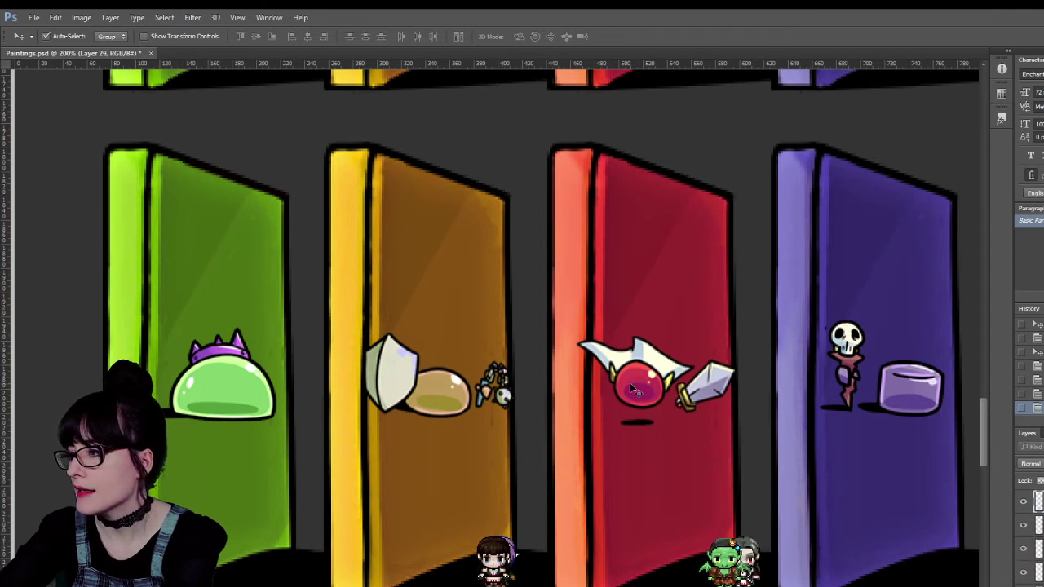
key(Down)
key(Down)
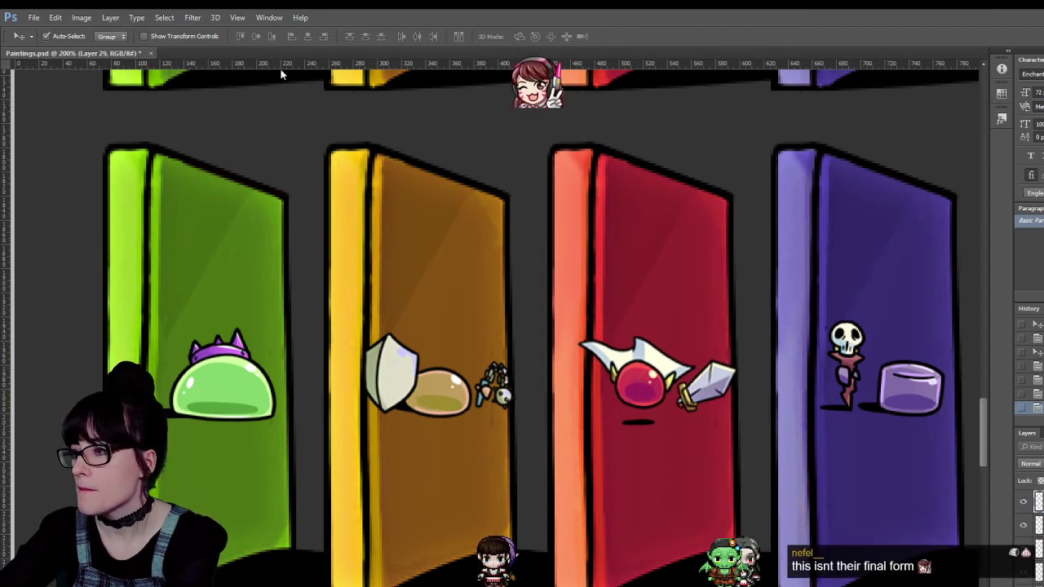
Try a Perspective Warp on the winged red slime's layer.
click(119, 243)
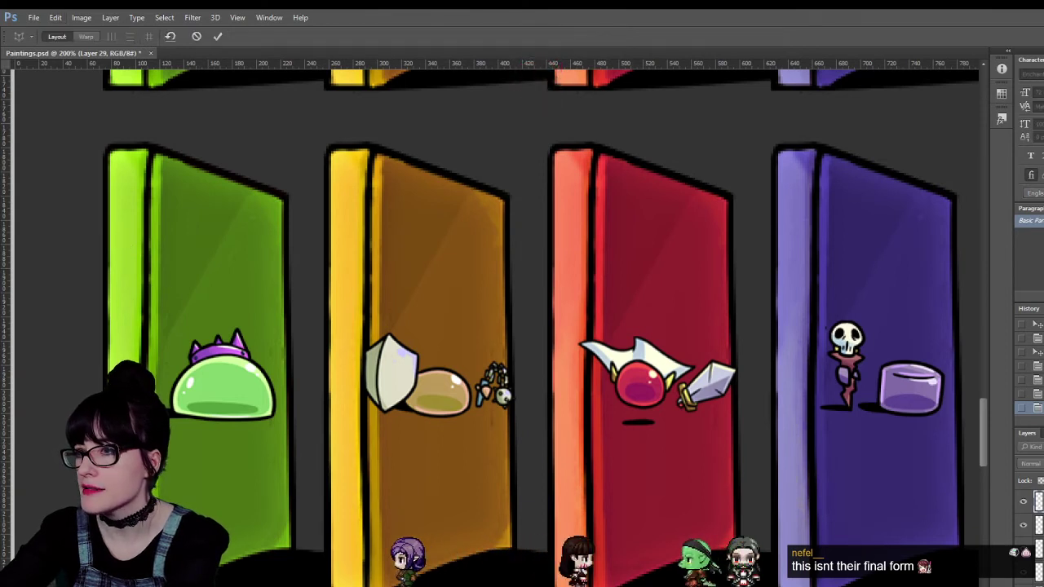
click(55, 17)
drag(320, 171, 587, 337)
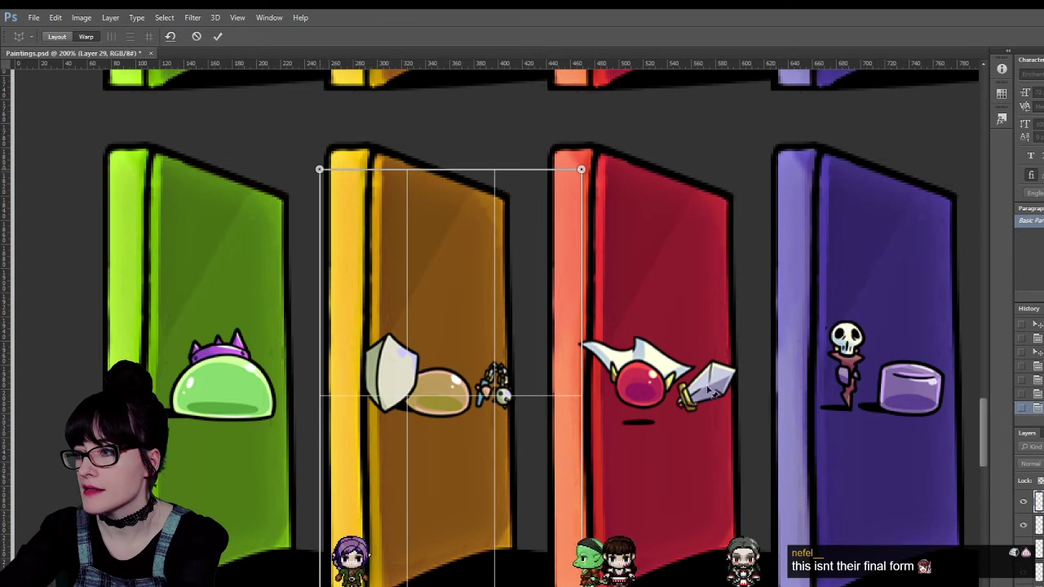
key(w)
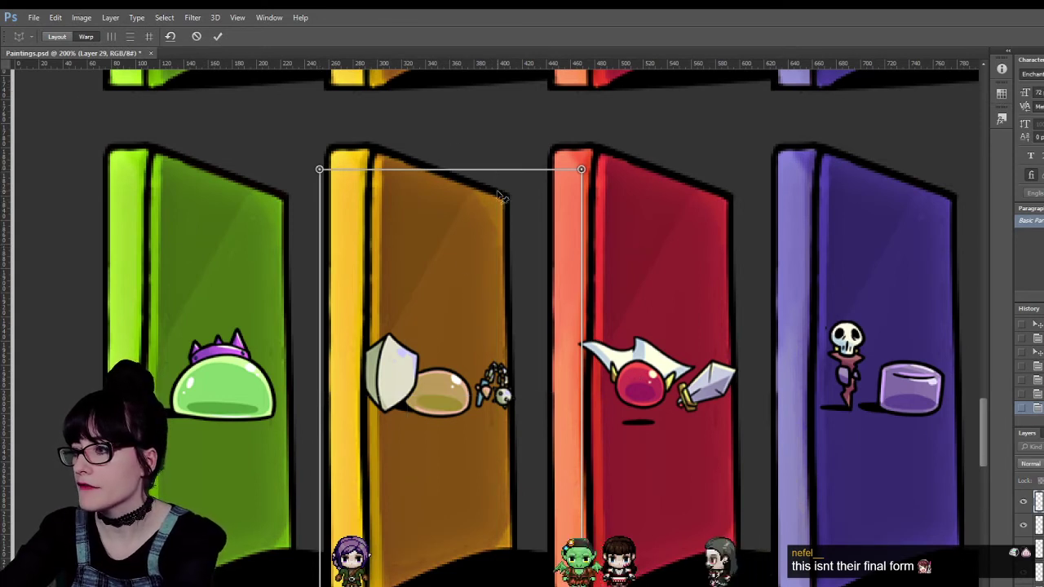
key(Return)
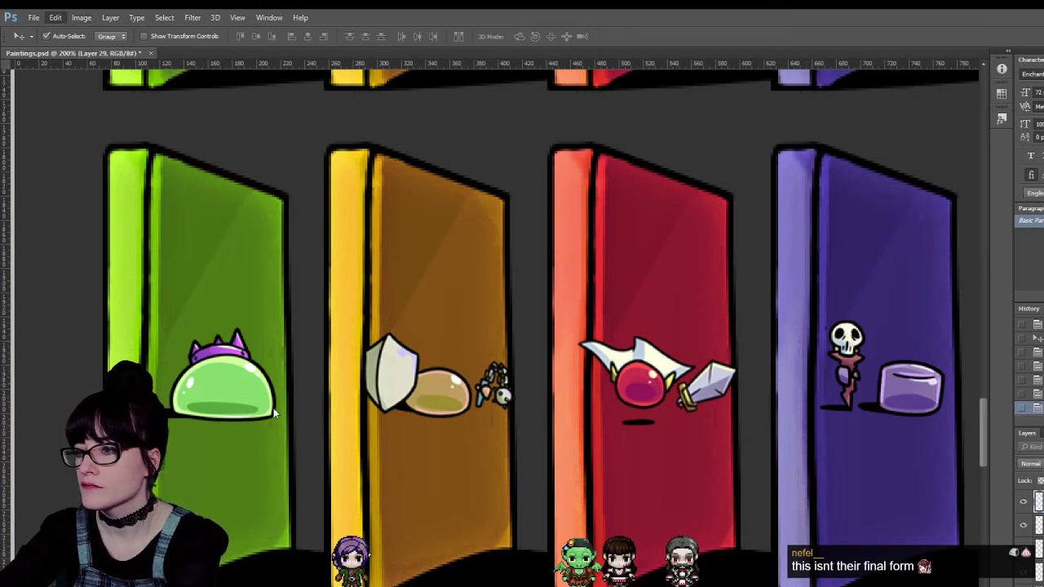
Distort the winged red slime so its spine-side edge is taller, matching the red cover's perspective.
key(ctrl+t)
drag(579, 337, 577, 331)
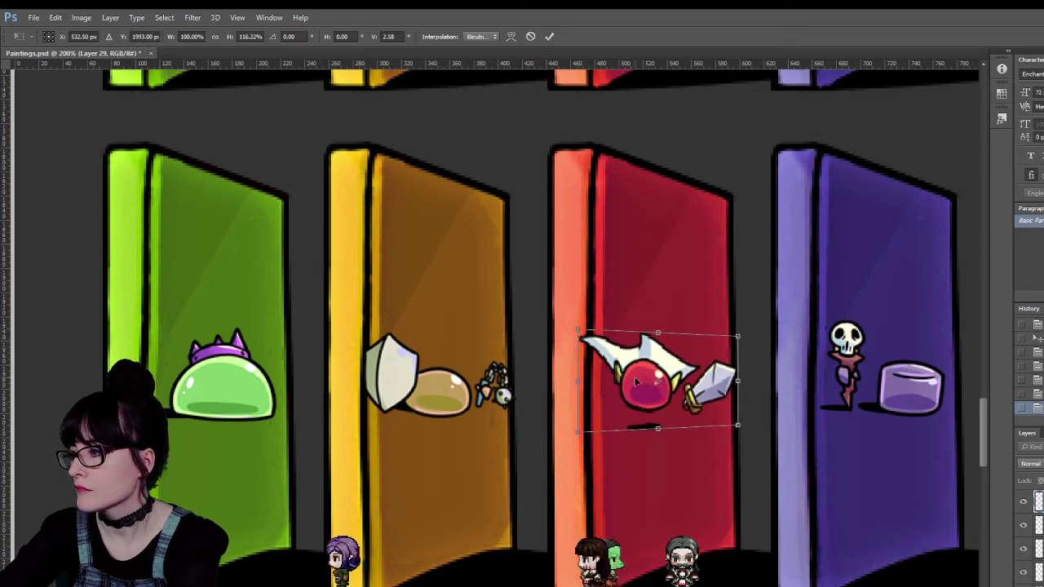
key(Return)
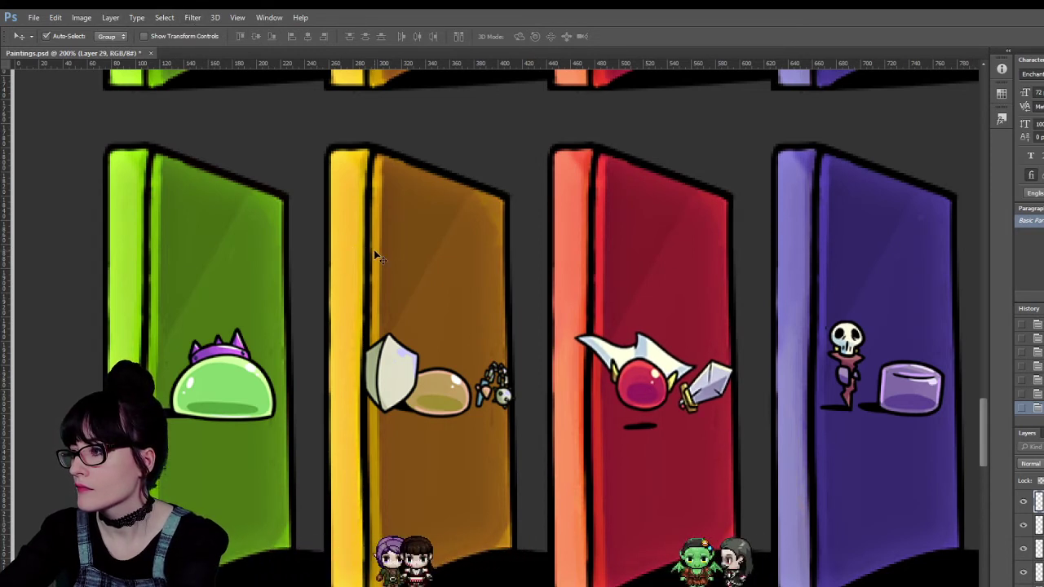
Distort the shield-bearing slime on the orange book so its shield side is taller, following the cover's perspective.
key(z)
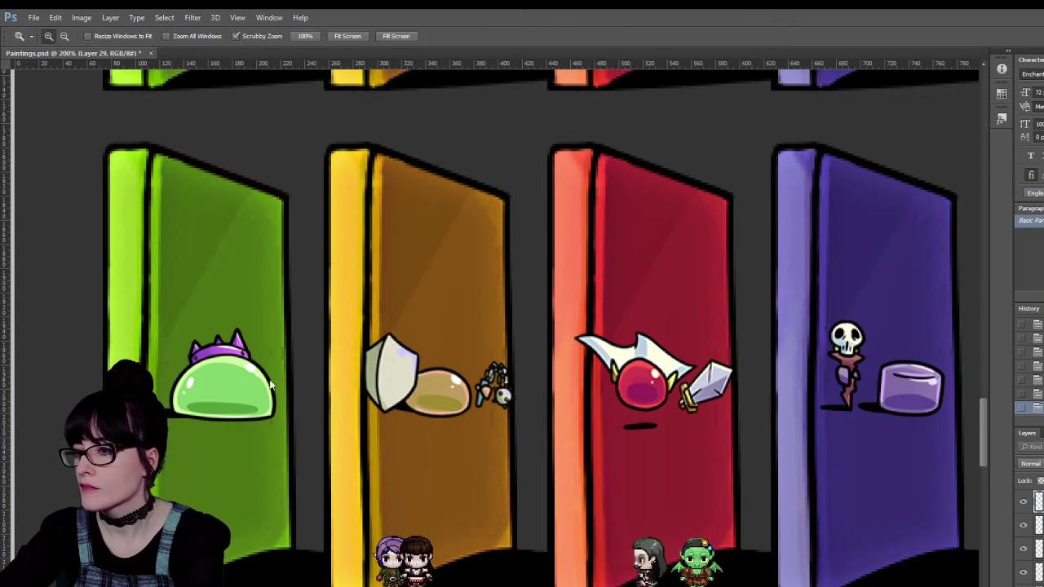
alt+click(797, 418)
alt+click(797, 419)
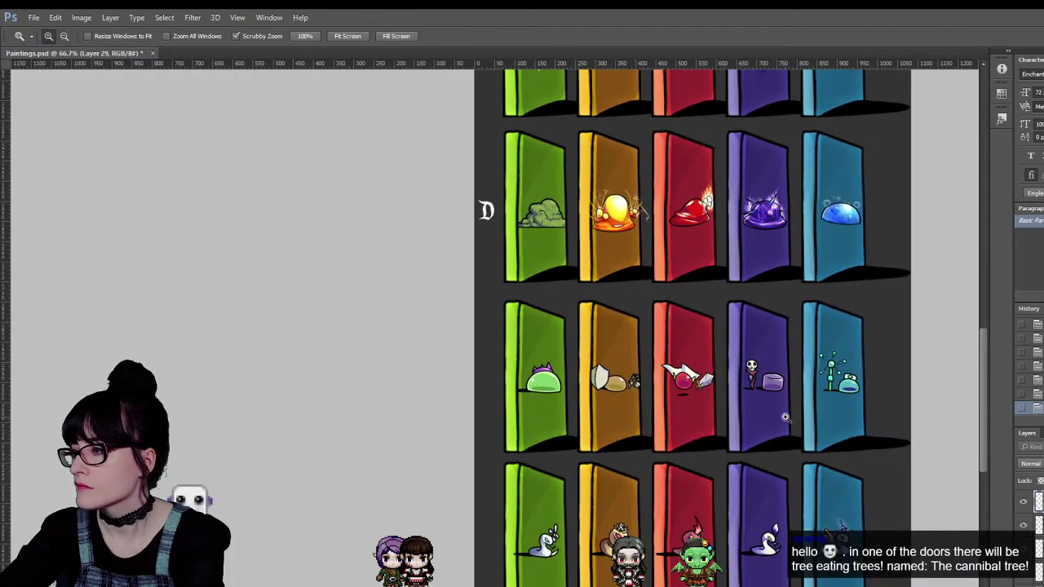
key(ctrl+plus)
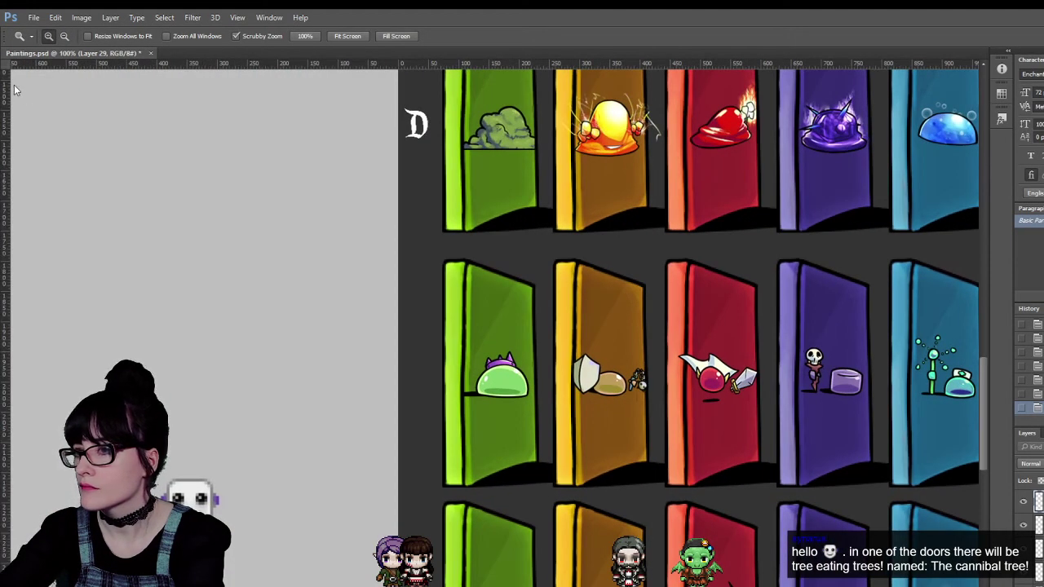
key(v)
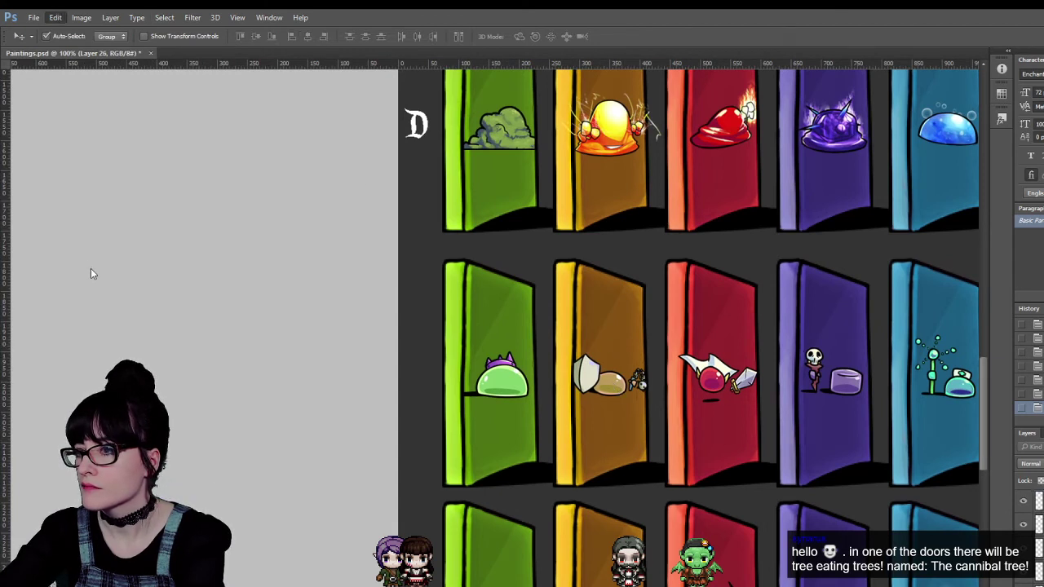
key(ctrl+t)
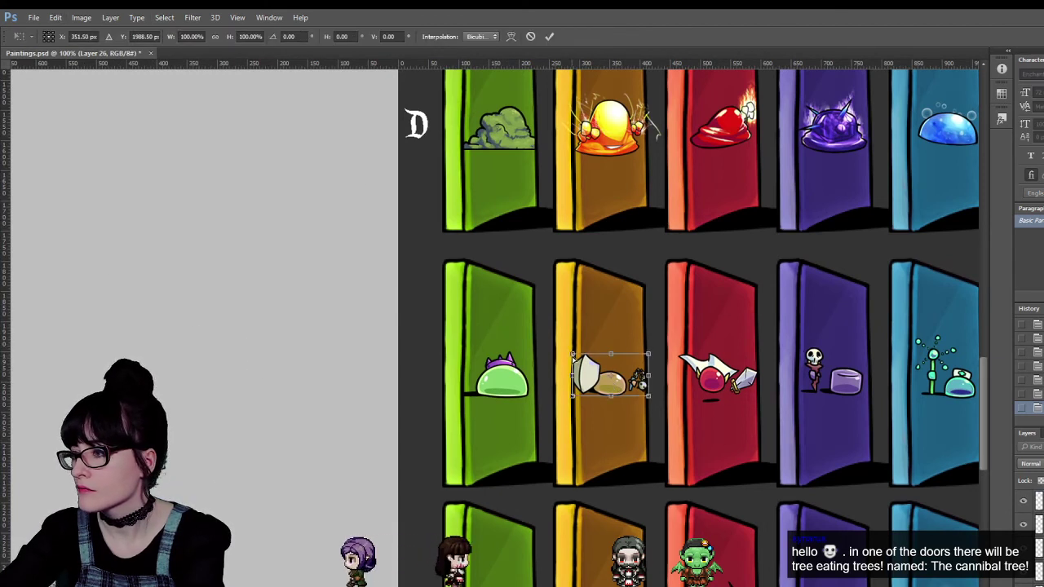
key(Return)
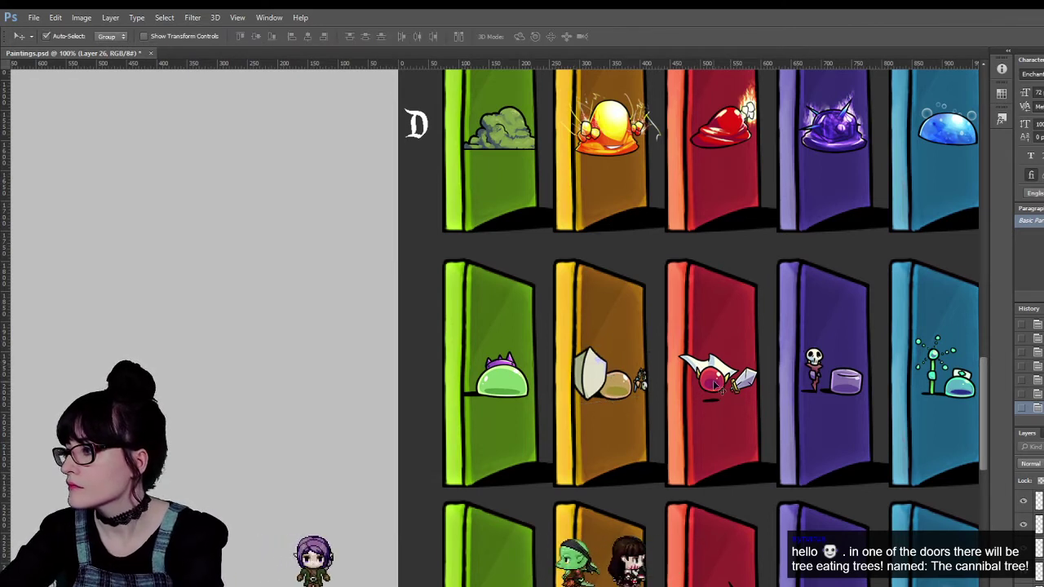
Nudge the winged red slime toward the cover's outer edge and slightly down, and trim its wing tip beside the spine.
click(711, 377)
key(Right)
key(Right)
key(Right)
key(Down)
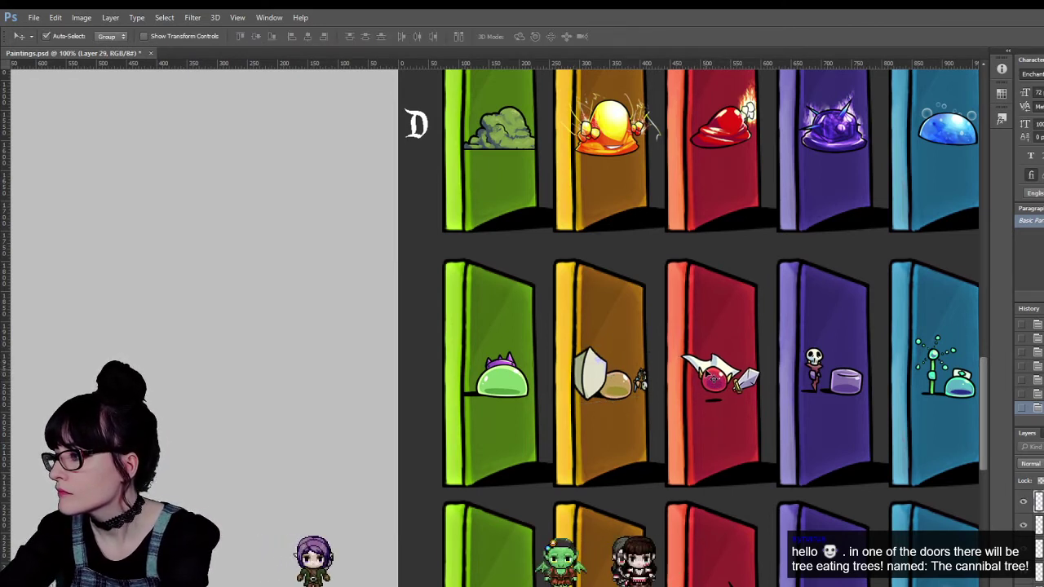
key(m)
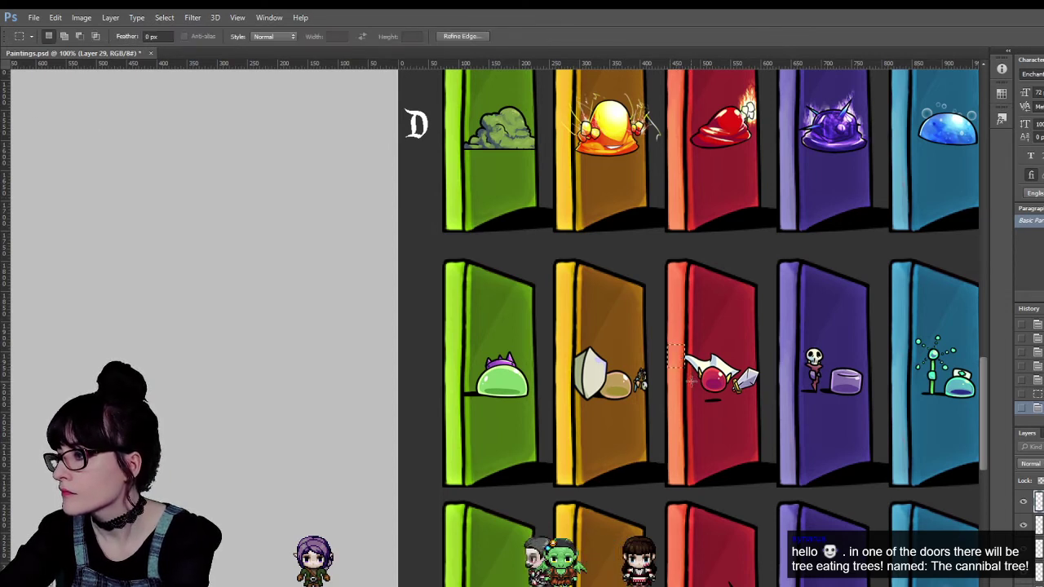
click(690, 380)
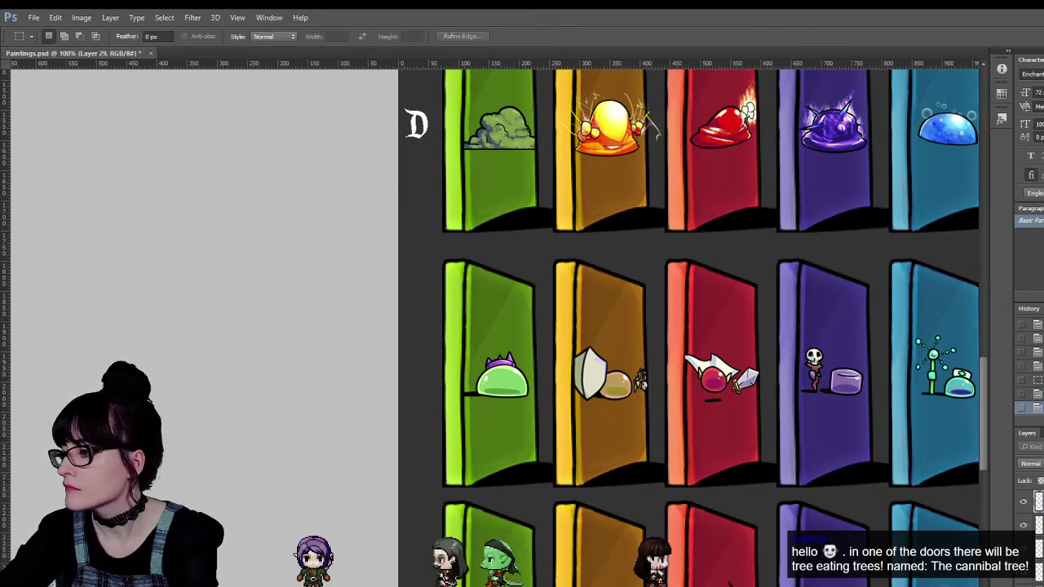
Select the shadow beneath the winged red slime and move it slightly up, closer to the body.
scroll(570, 326, right, 3)
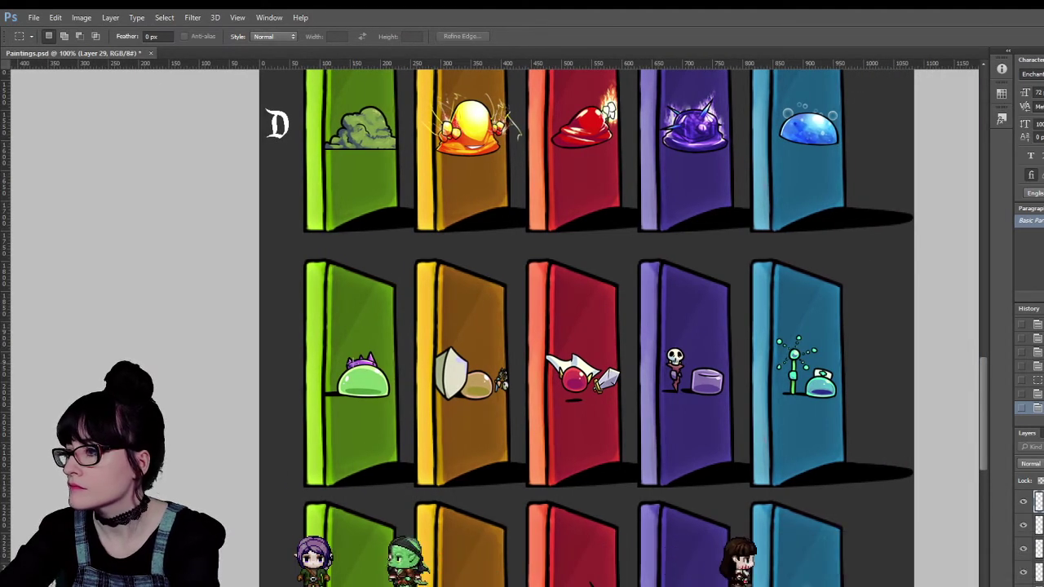
key(z)
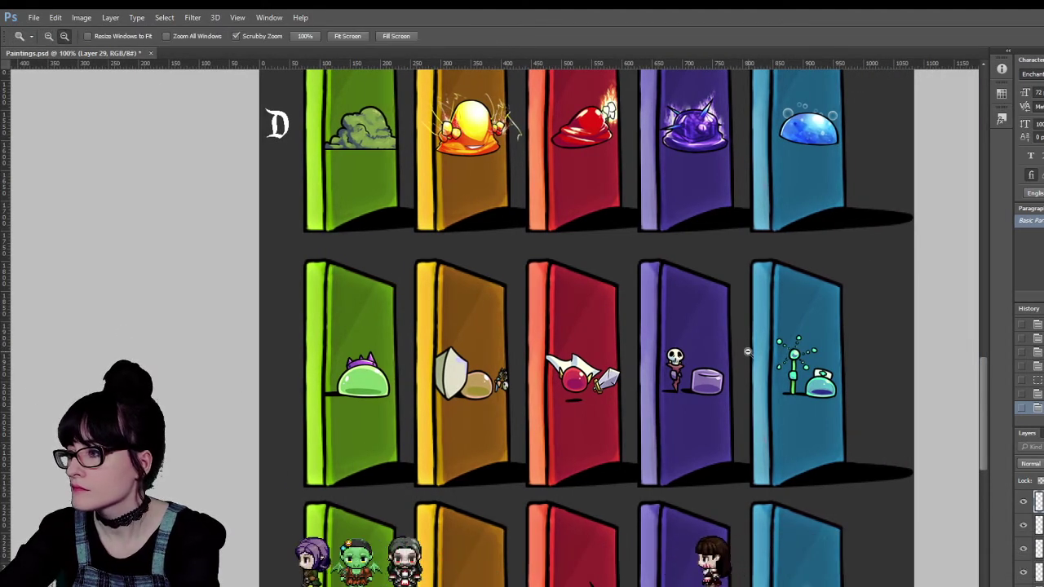
alt+click(747, 352)
click(590, 346)
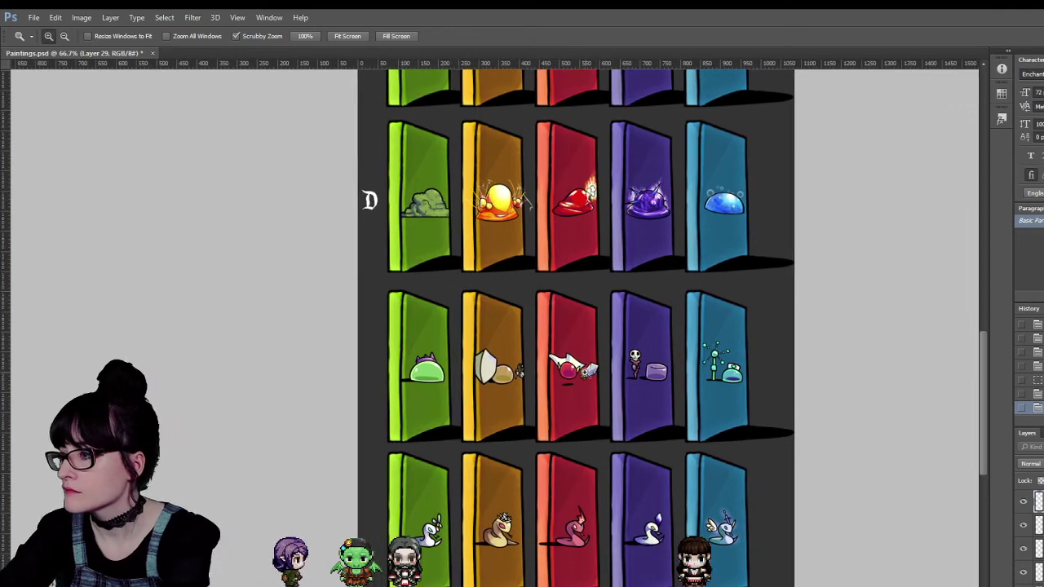
click(561, 370)
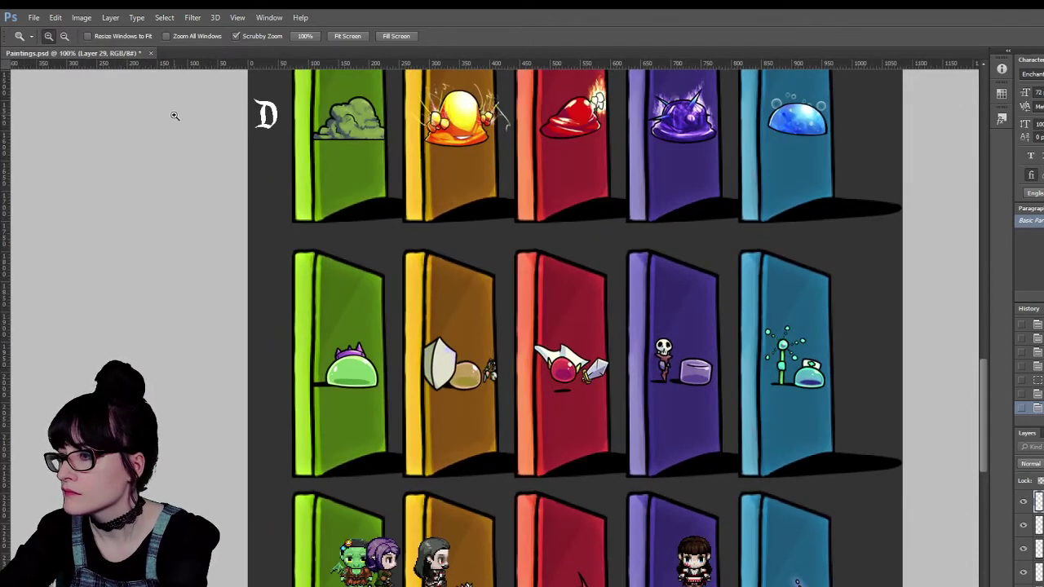
key(m)
drag(547, 388, 573, 400)
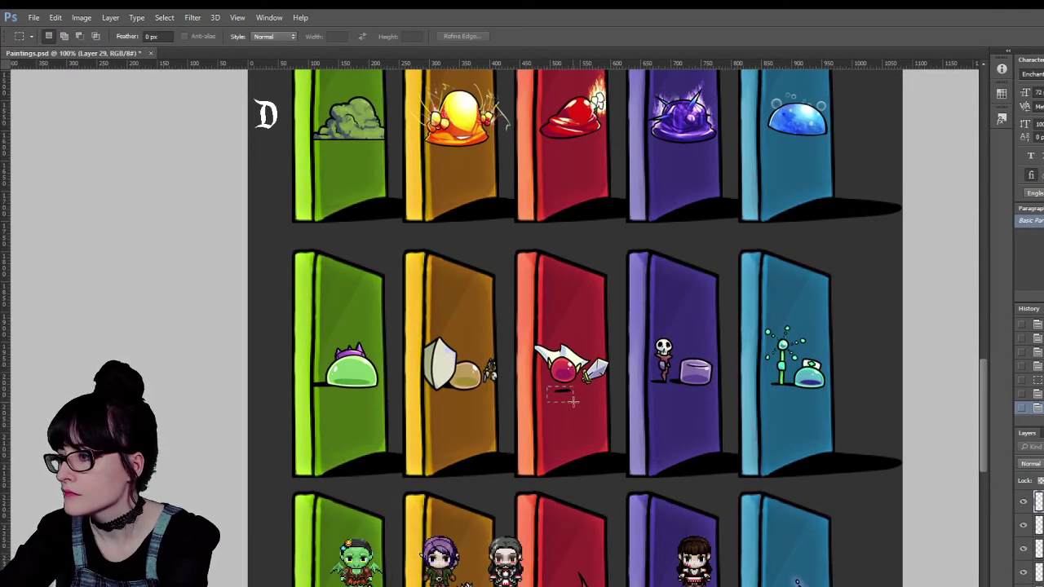
key(v)
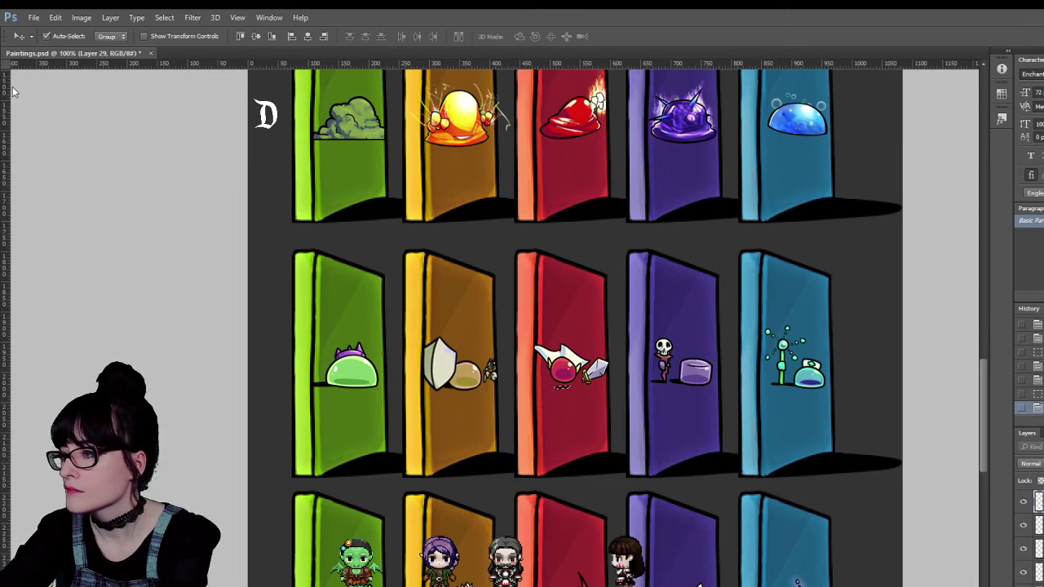
key(m)
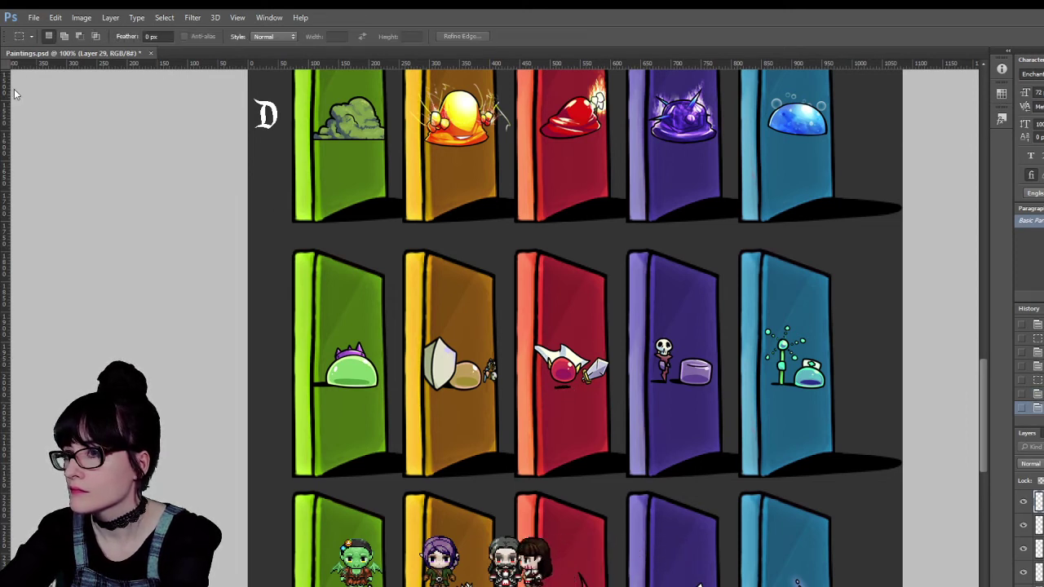
key(v)
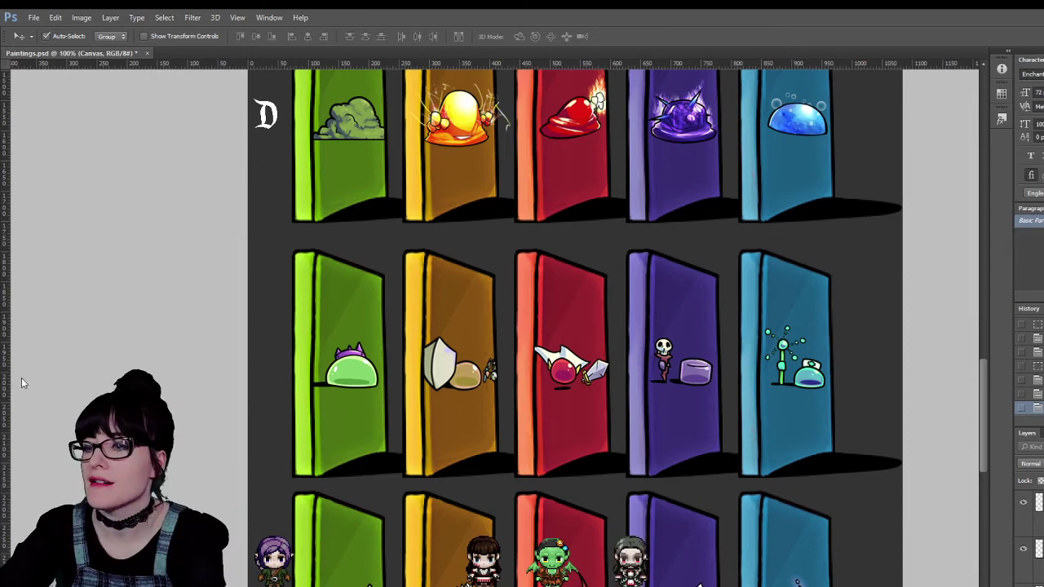
Nudge the white snake on the green book in the row below slightly toward the cover's outer edge.
key(z)
alt+click(566, 404)
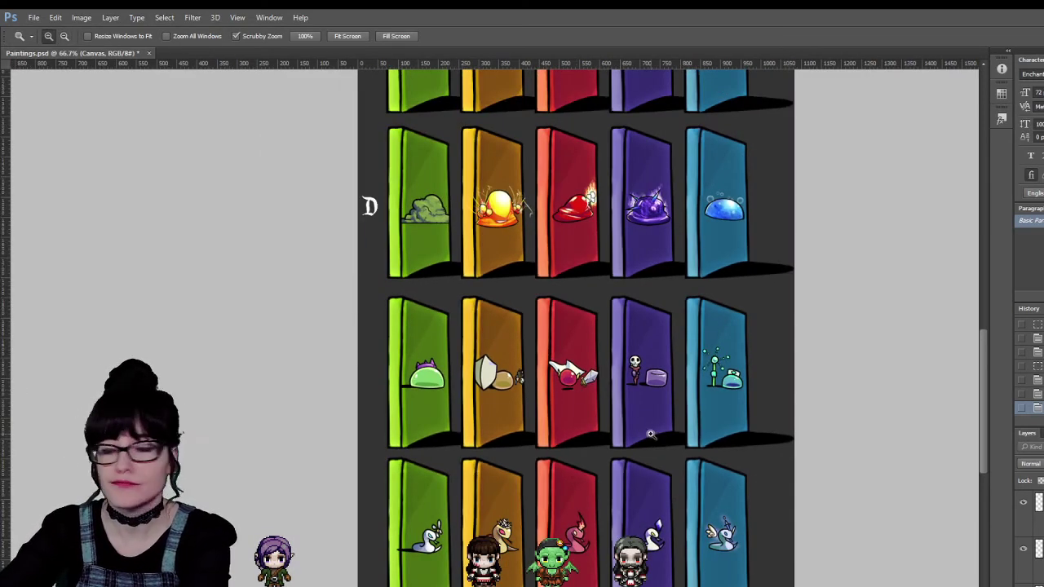
scroll(648, 432, down, 2)
scroll(588, 322, up, 5)
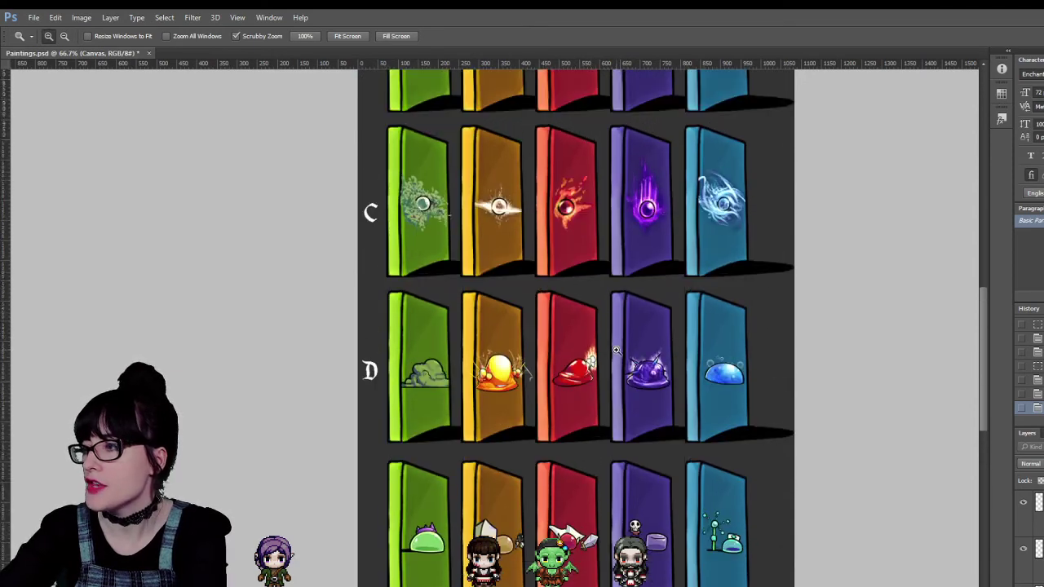
scroll(590, 326, down, 5)
scroll(592, 333, down, 1)
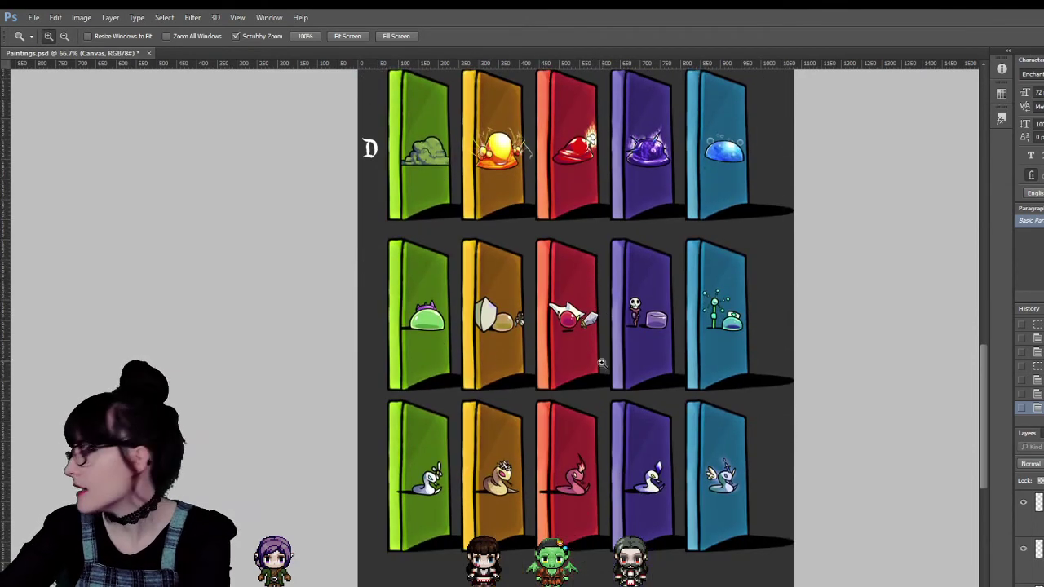
click(488, 499)
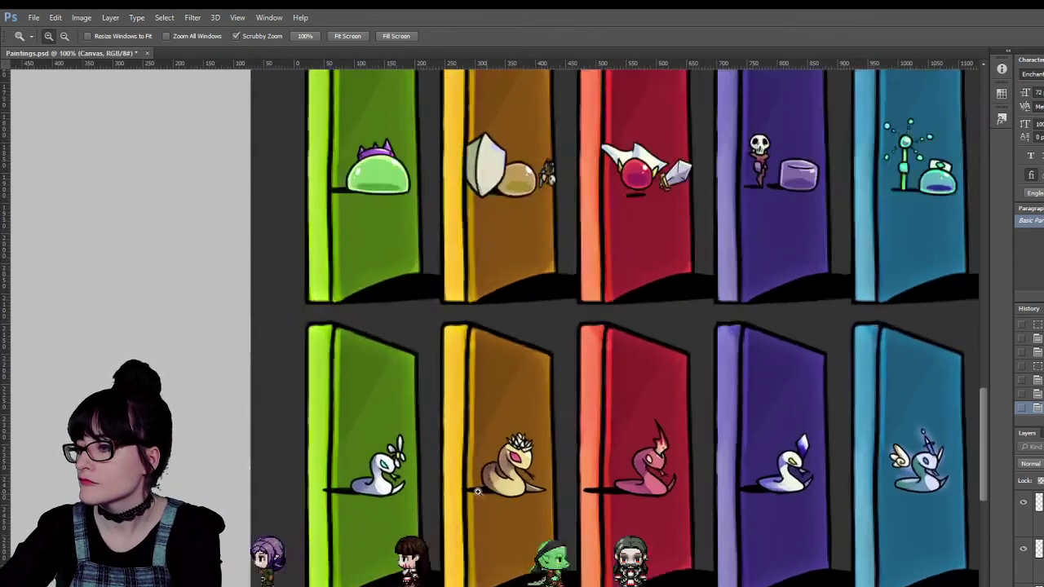
click(488, 499)
key(v)
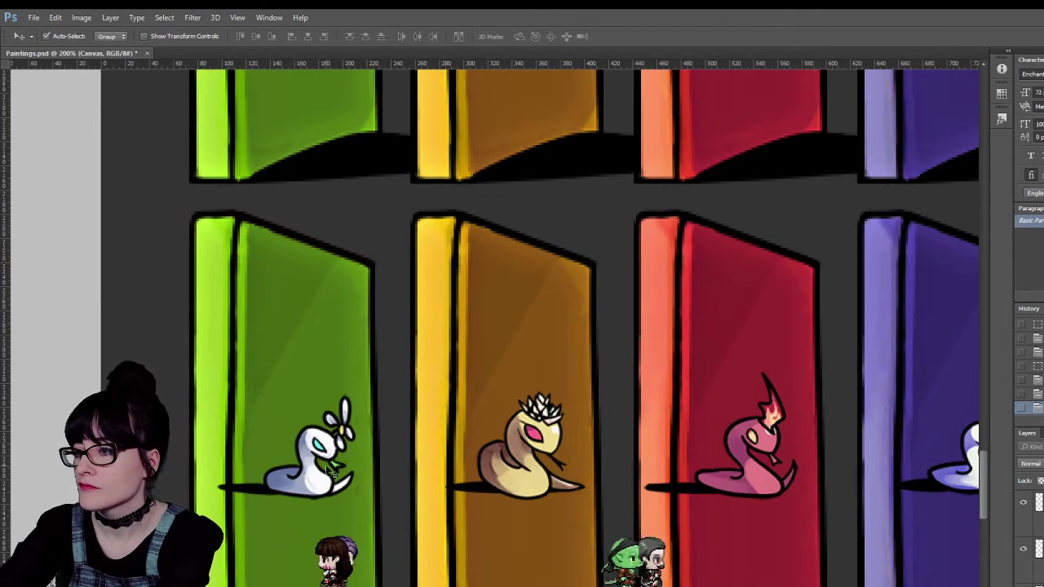
click(328, 485)
key(Right)
key(Right)
key(Right)
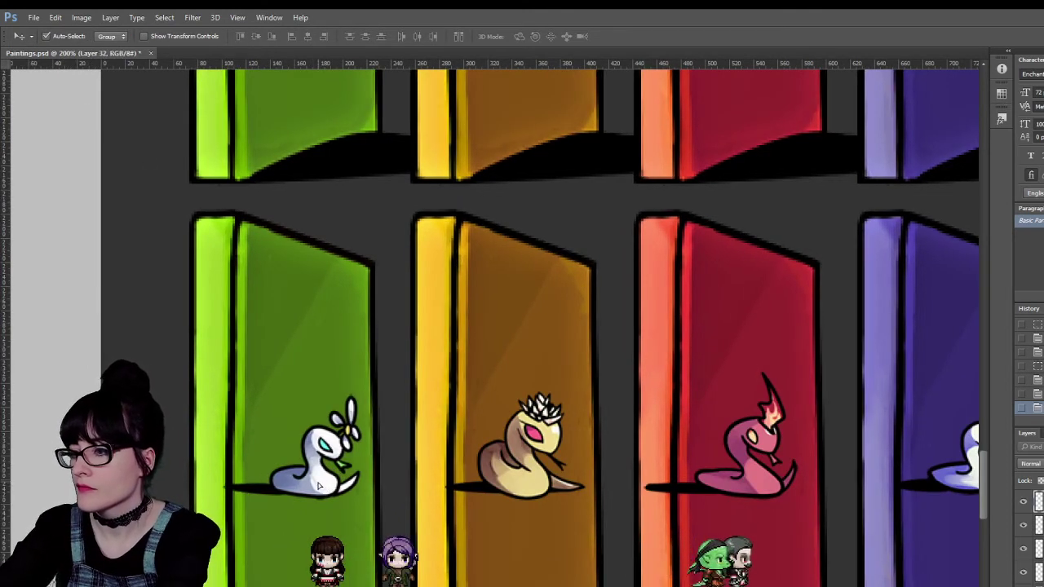
Nudge the crowned tan snake on the orange book slightly toward the cover's outer edge.
click(545, 480)
key(Right)
key(Right)
key(Right)
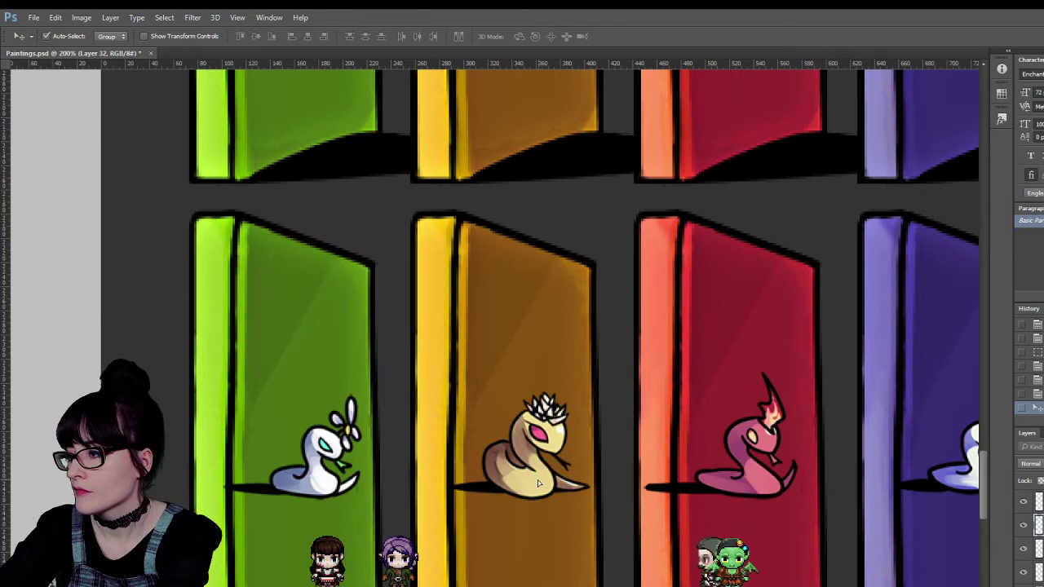
Move the flame-topped red snake toward the red cover's outer edge, adjusting it so its tail stays within the cover.
drag(767, 476, 789, 479)
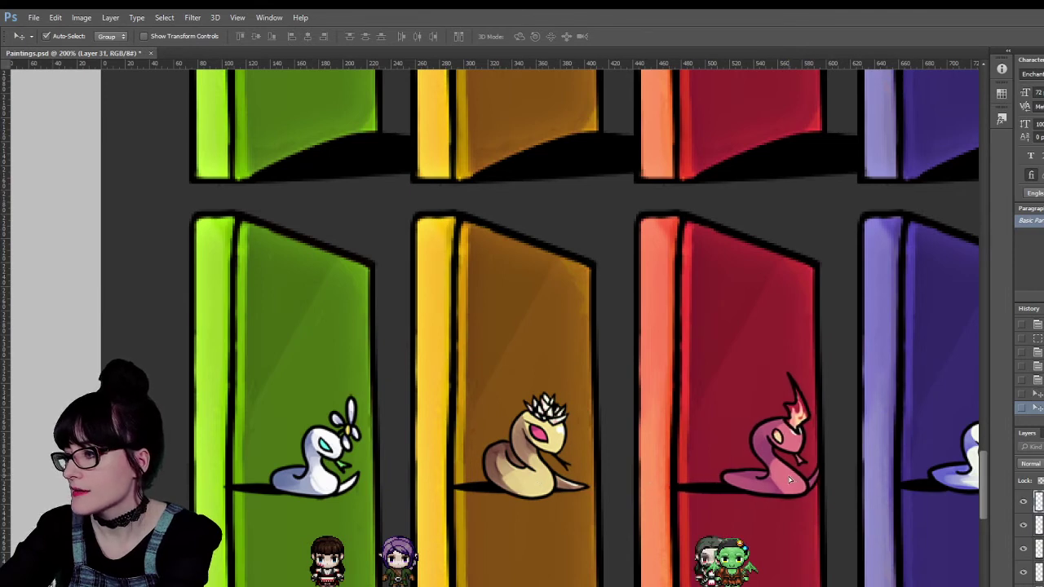
scroll(521, 488, right, 5)
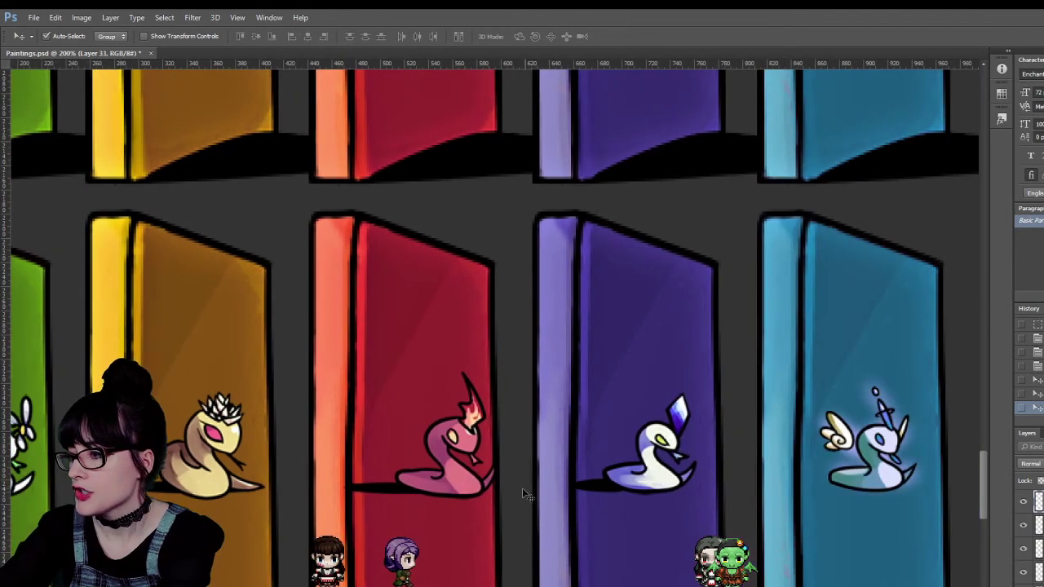
key(Left)
key(Left)
key(Left)
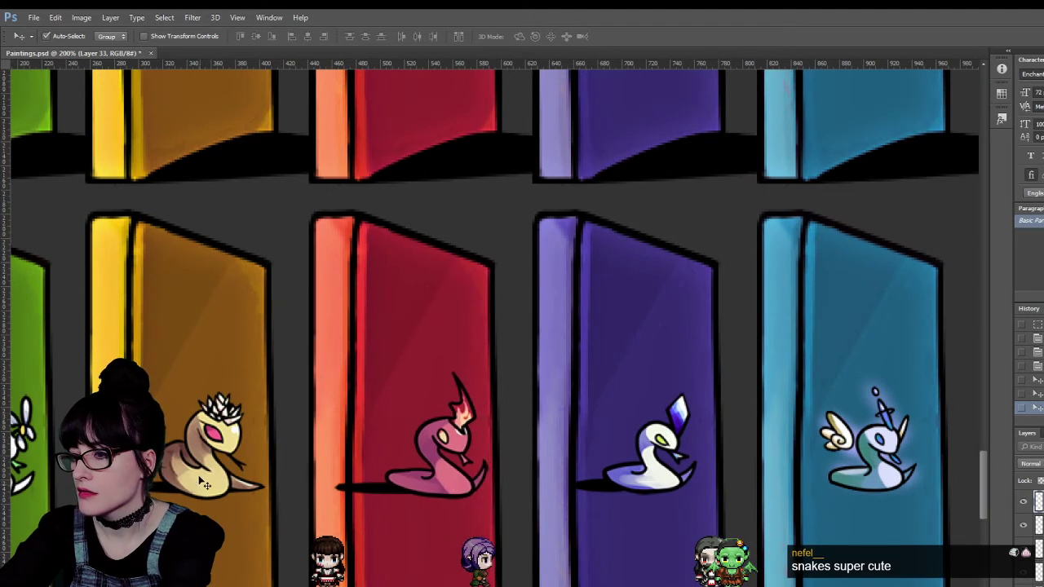
Trim the red snake's shadow so it no longer overlaps the red book's spine.
key(m)
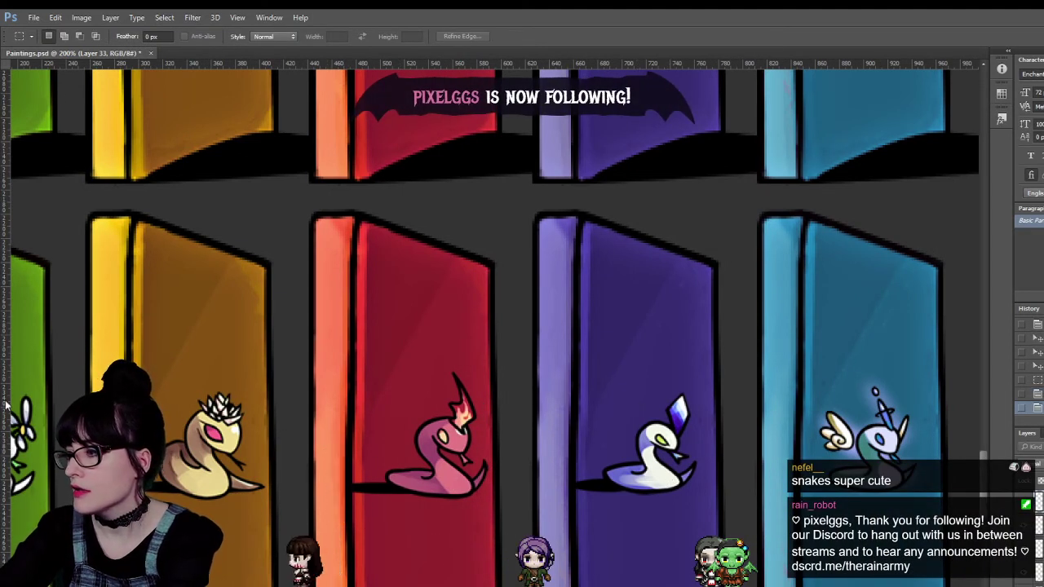
Zoom out to 50% and review the artwork placement across all rows of books.
key(z)
alt+click(533, 322)
alt+click(533, 321)
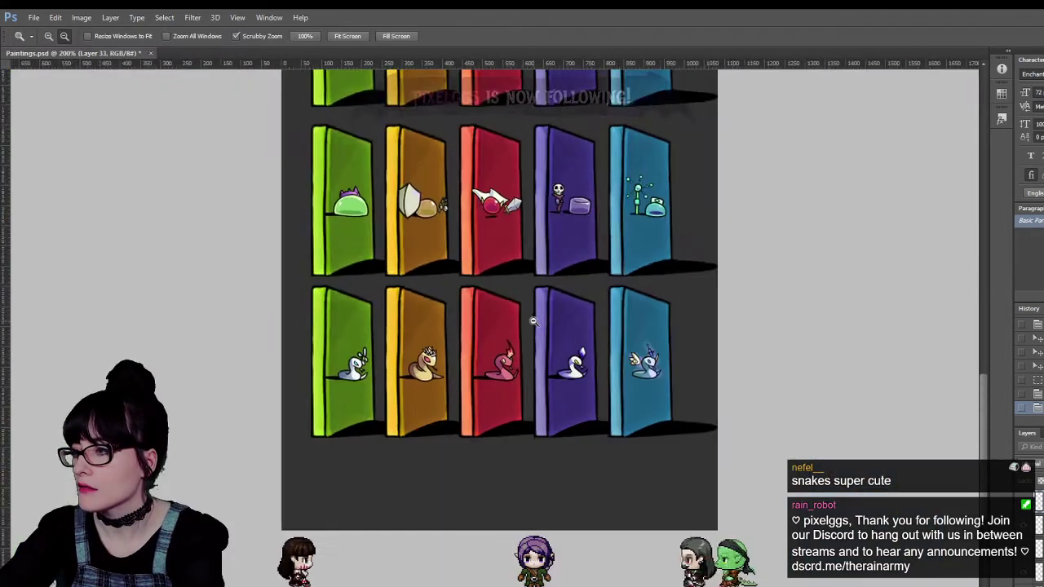
alt+click(533, 321)
scroll(547, 320, up, 4)
scroll(665, 295, up, 5)
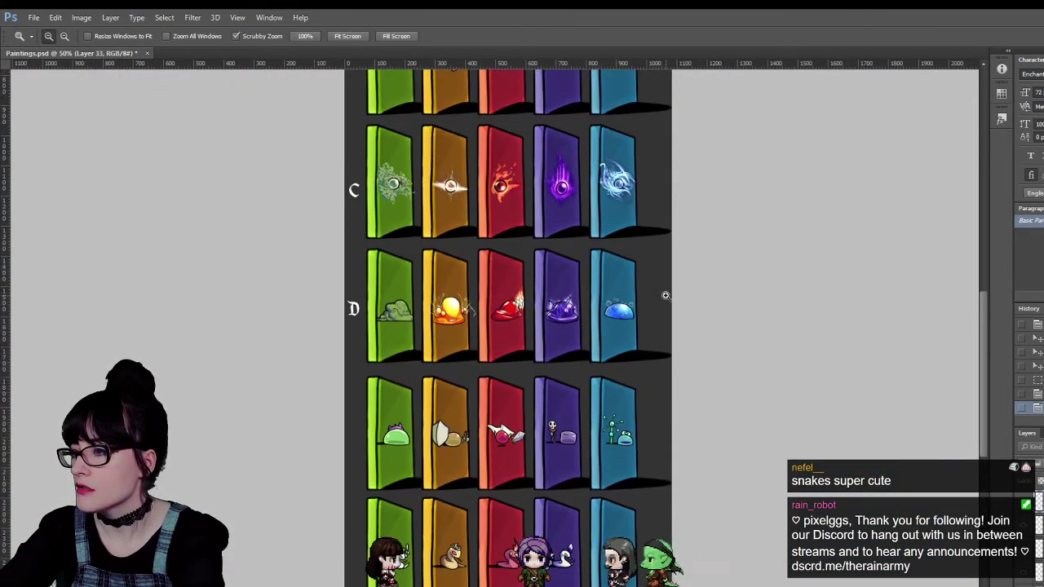
scroll(665, 296, up, 4)
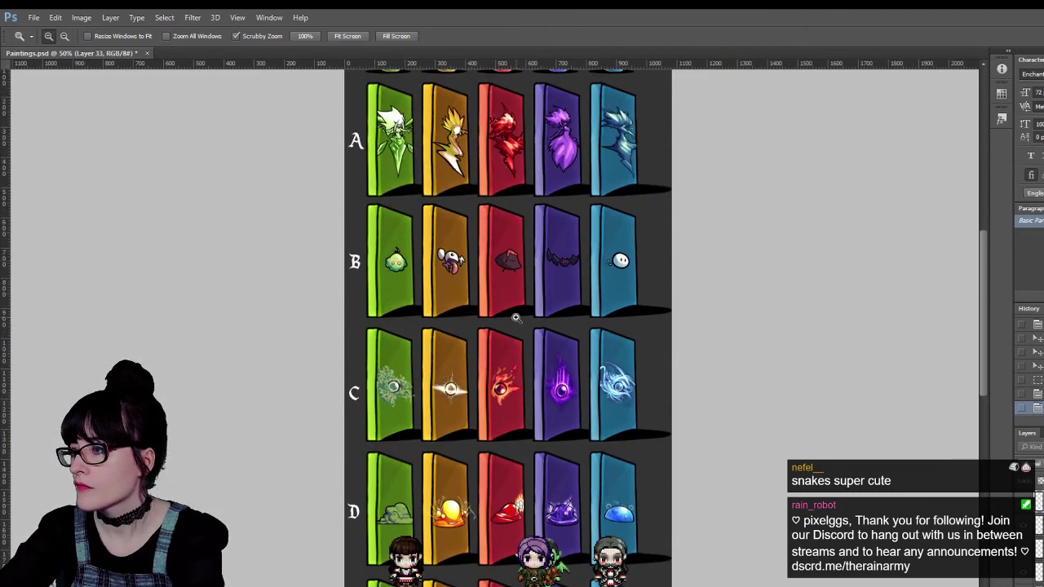
scroll(515, 317, down, 3)
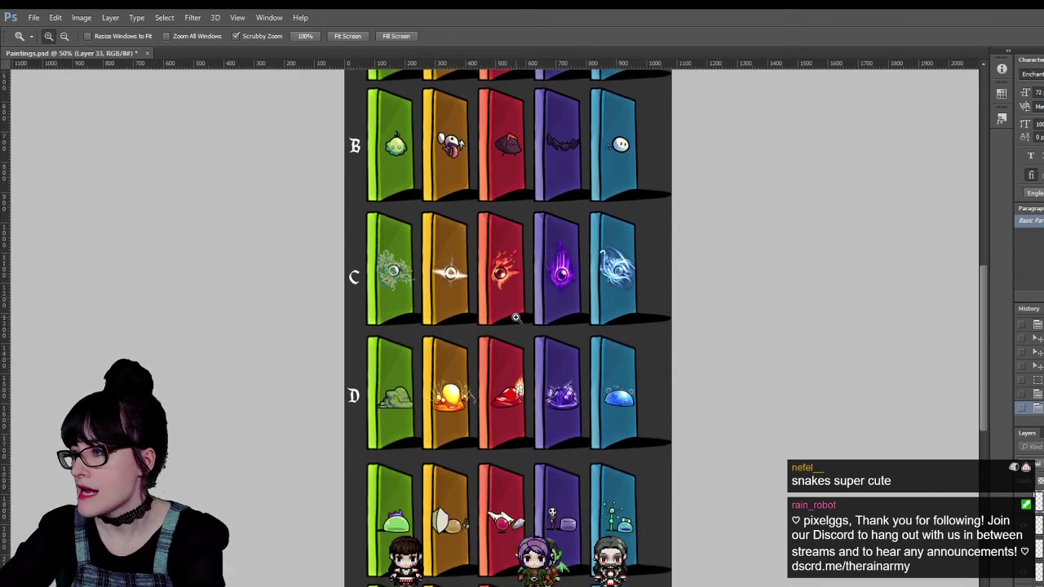
scroll(516, 317, down, 2)
scroll(516, 317, up, 1)
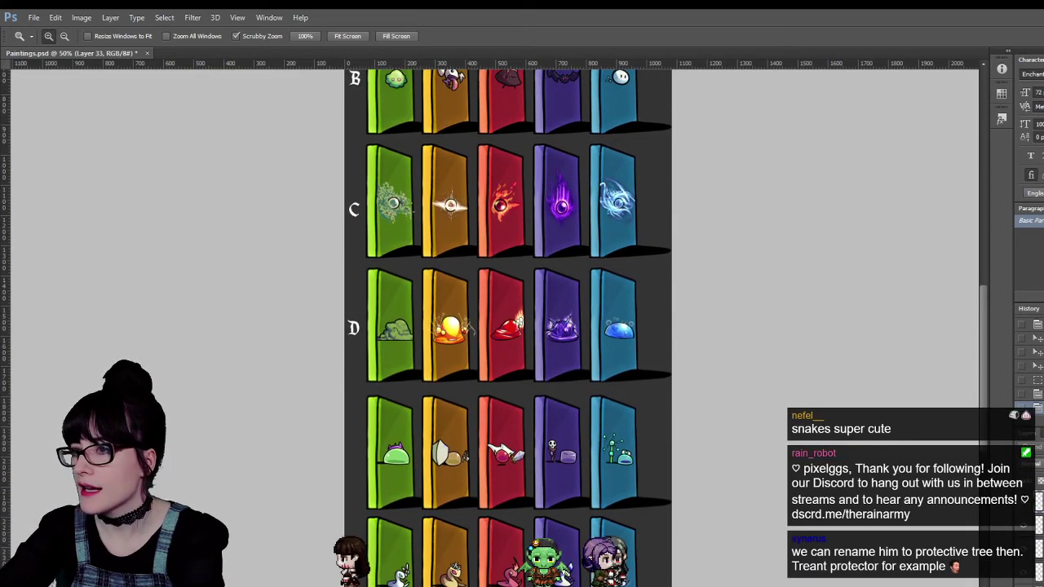
Duplicate the D row label beside the slime row directly below and change the copy's letter to E.
key(v)
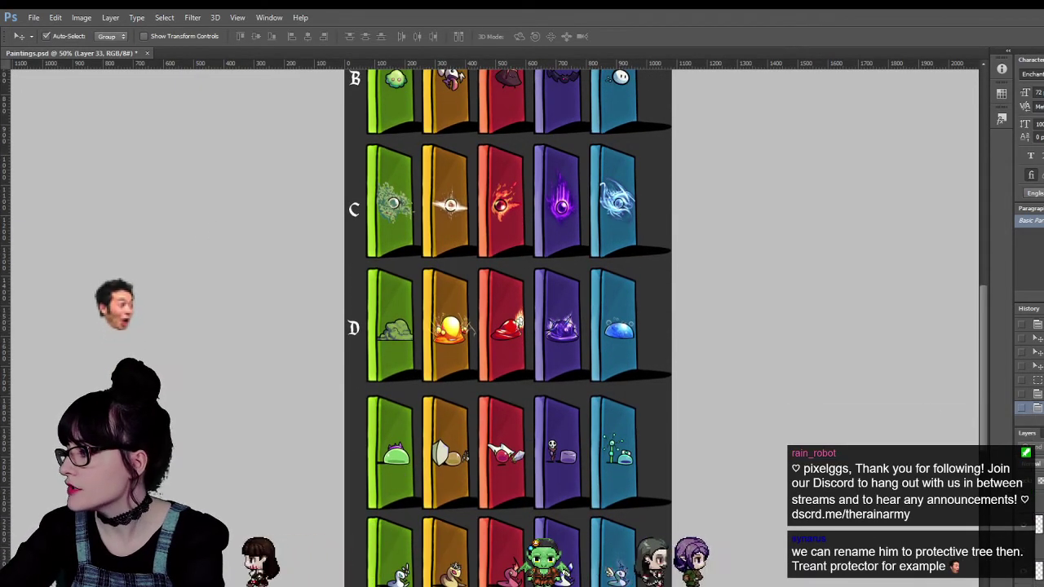
click(353, 328)
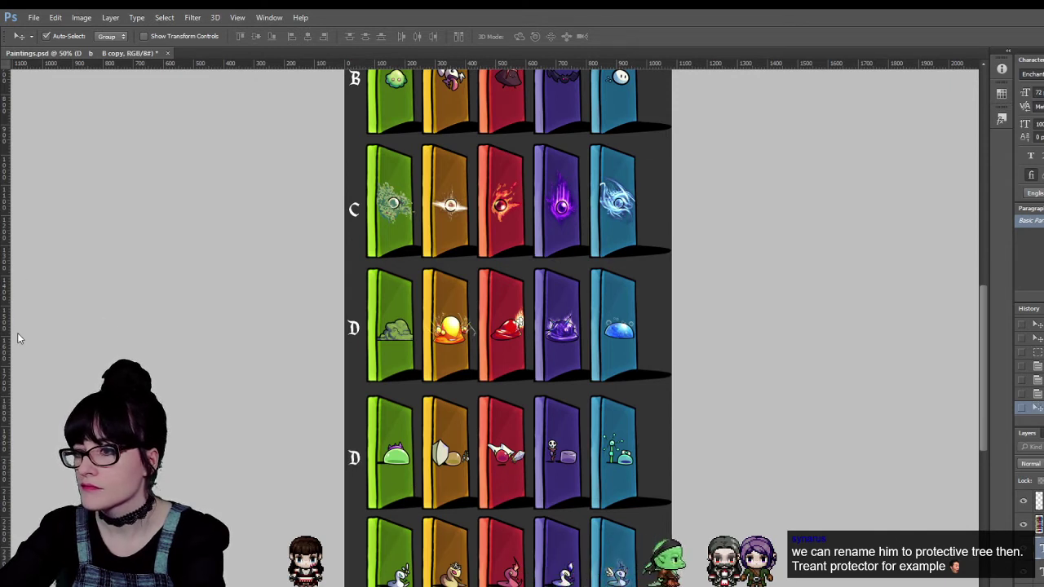
key(t)
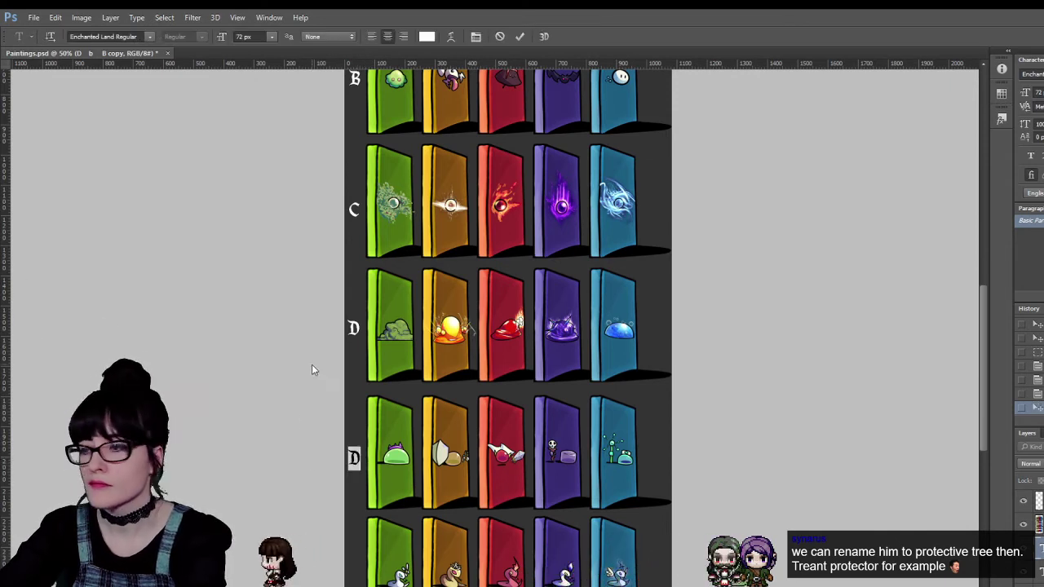
text(E)
key(ctrl+Return)
key(v)
Duplicate the E label beside the snake row, align it, and change the copy's letter to F.
scroll(801, 465, down, 3)
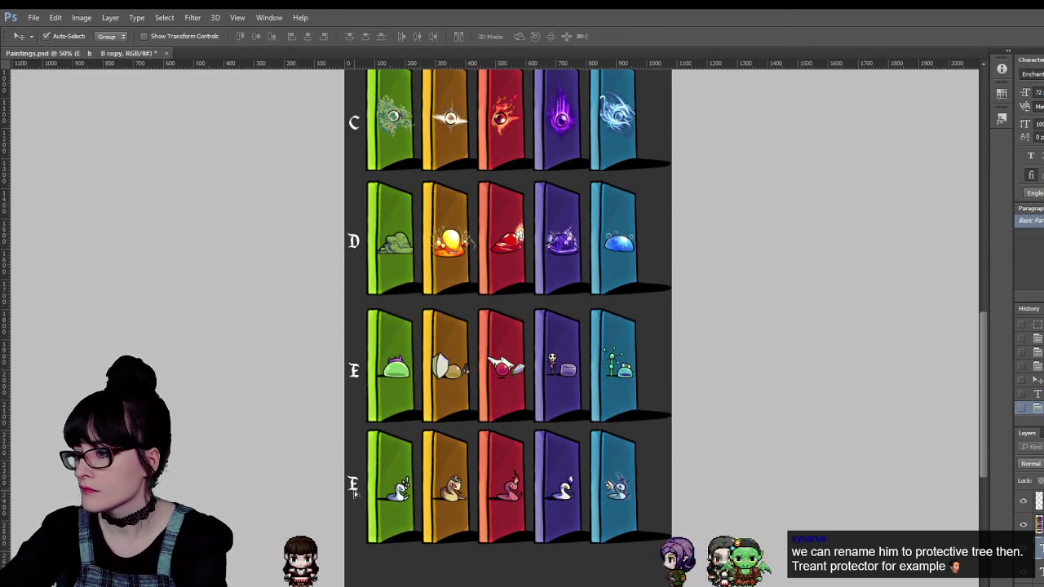
drag(354, 492, 356, 494)
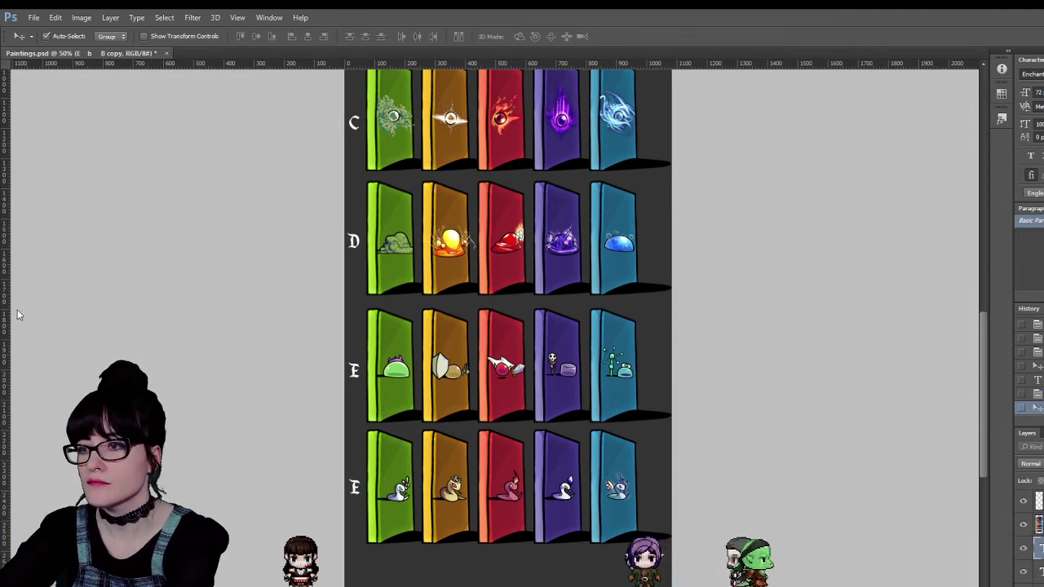
key(t)
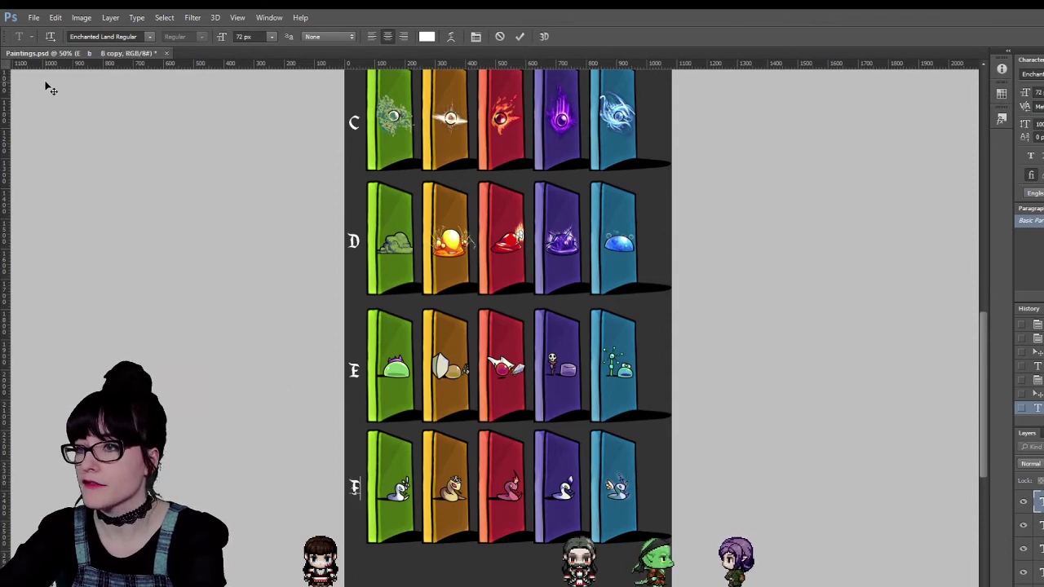
key(v)
Review the fruit characters and the labelled book rows A to F from one end of the canvas to the other.
scroll(568, 377, up, 1)
scroll(569, 377, up, 10)
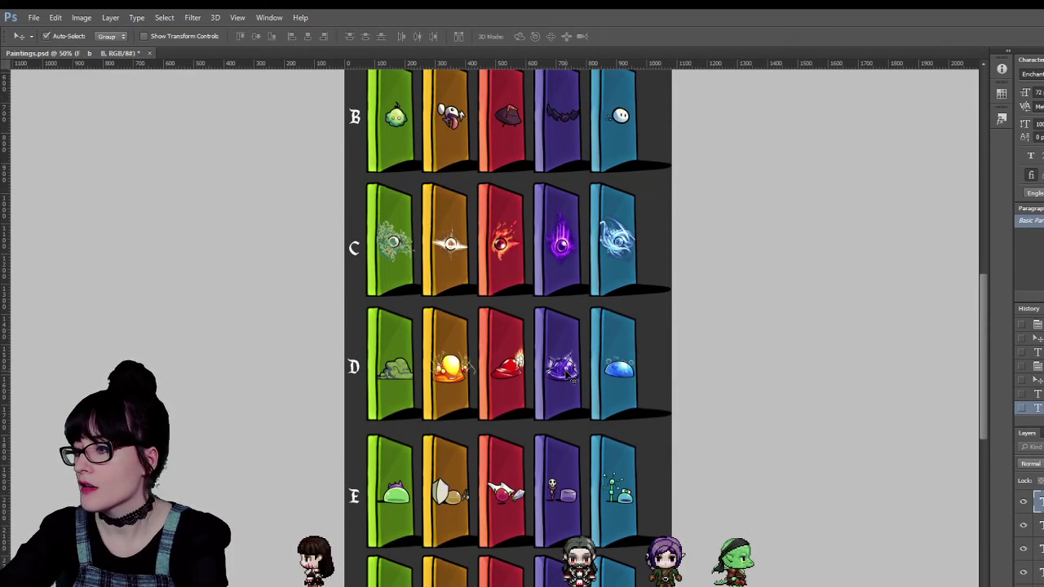
scroll(568, 376, up, 3)
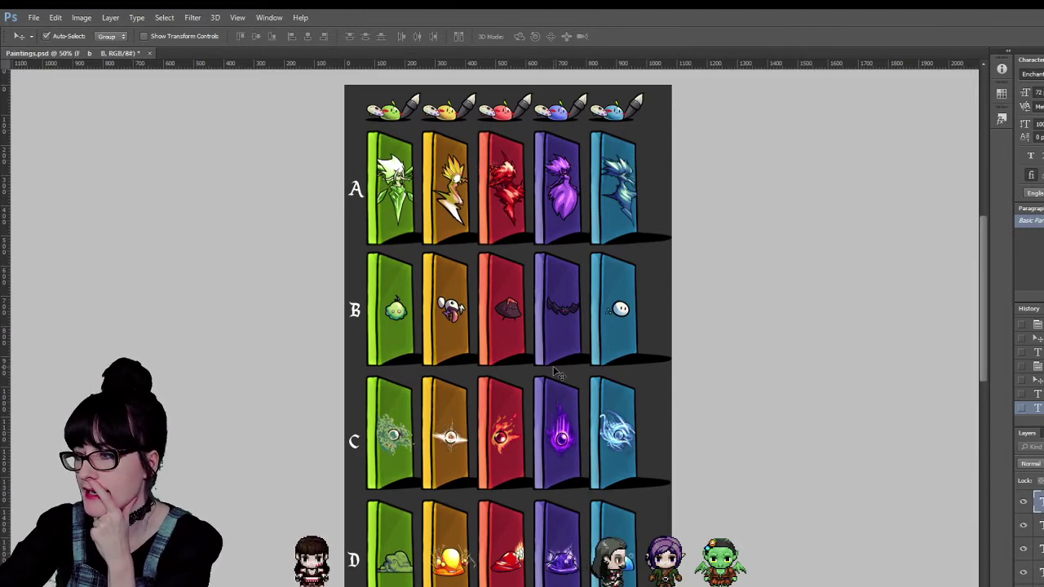
scroll(554, 372, down, 1)
scroll(554, 356, down, 12)
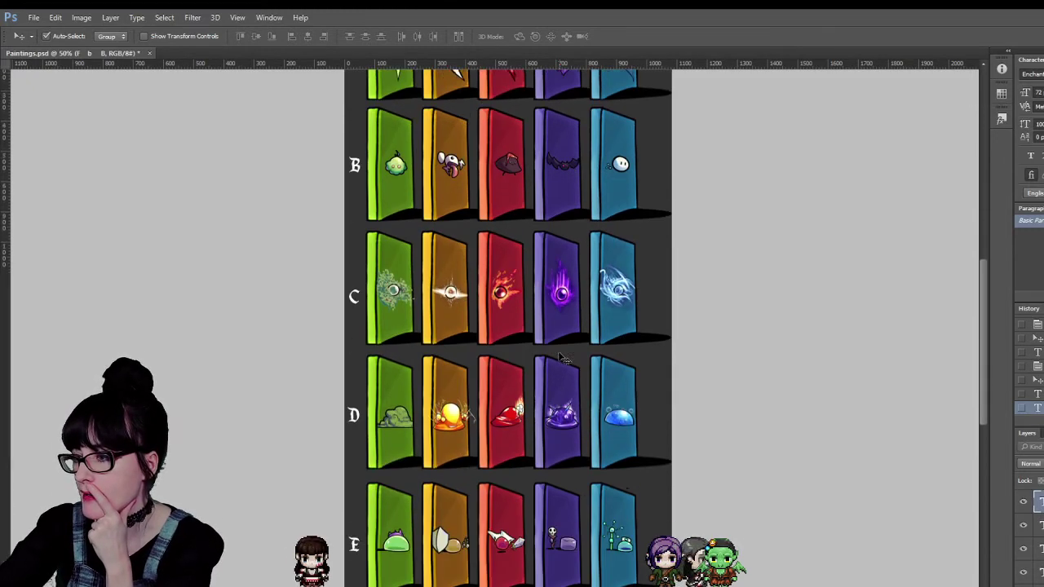
scroll(568, 379, up, 4)
scroll(569, 379, up, 10)
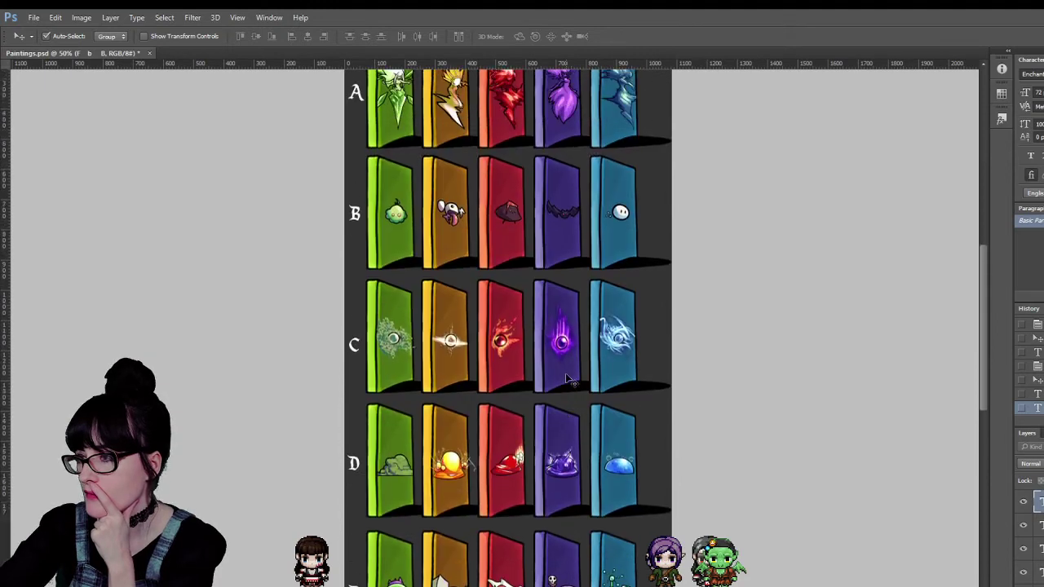
scroll(565, 372, down, 1)
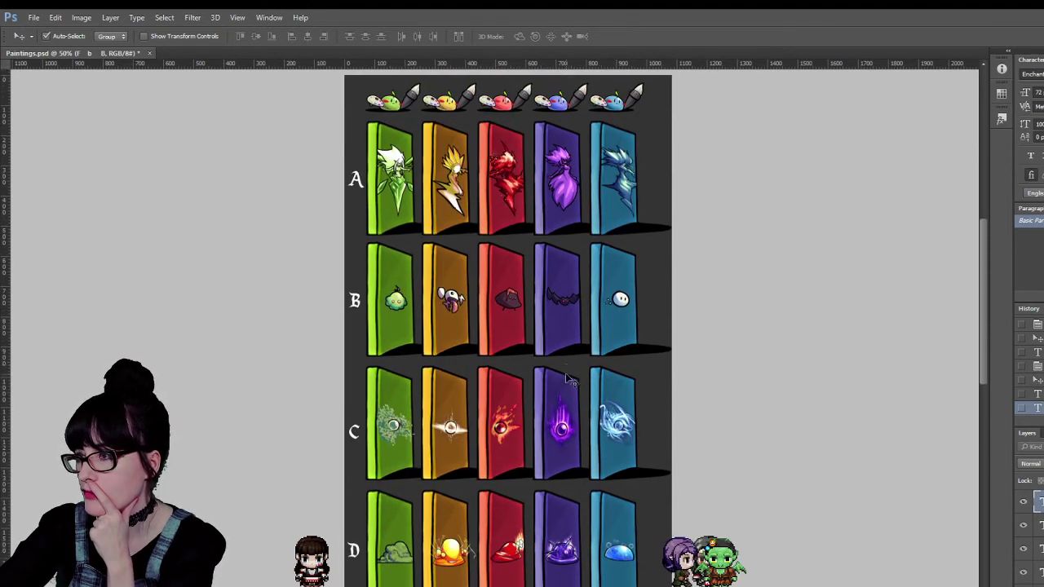
scroll(565, 372, up, 2)
scroll(570, 376, down, 10)
scroll(580, 387, down, 4)
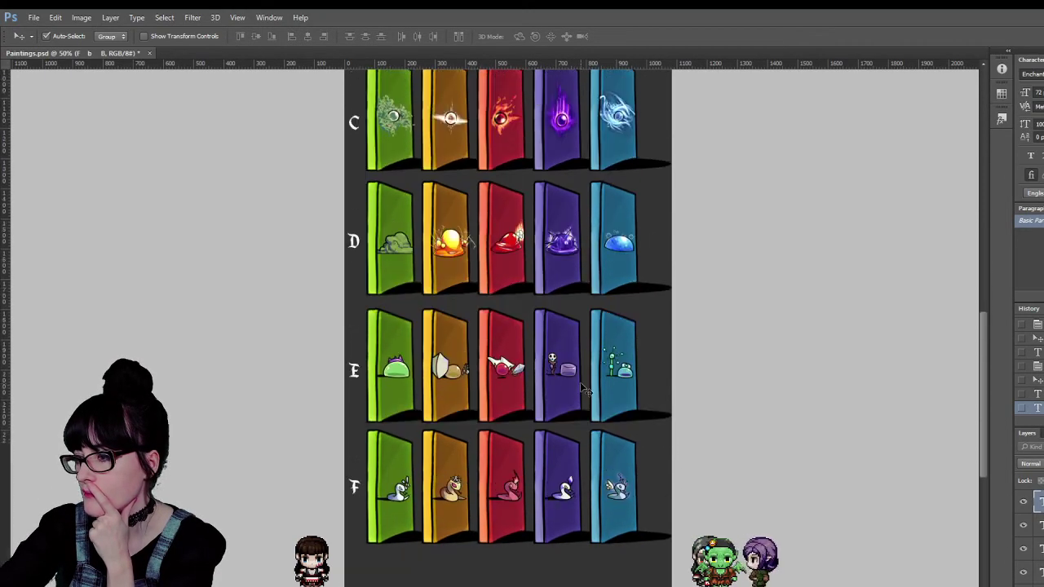
scroll(718, 375, up, 15)
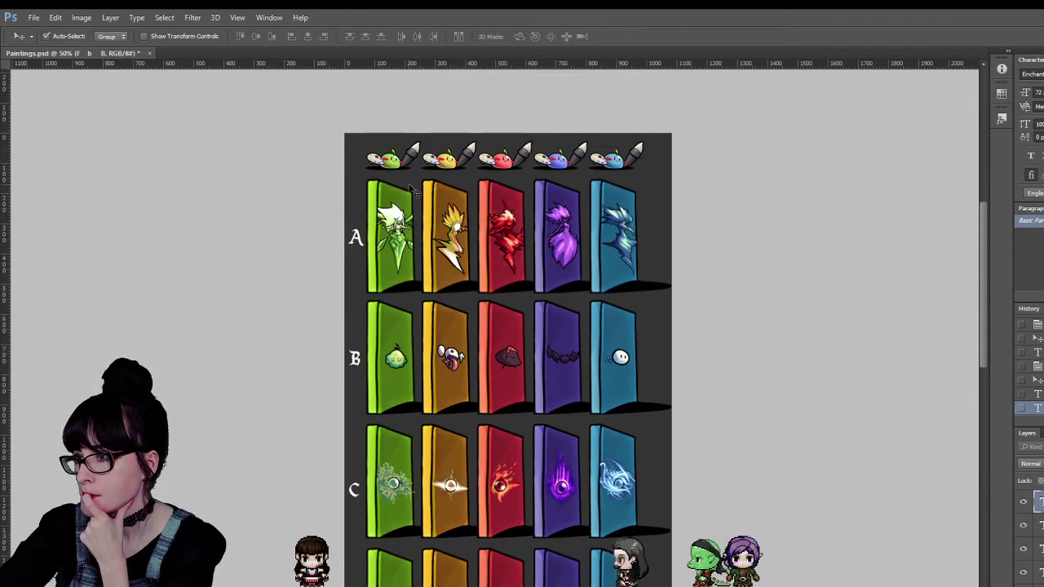
Crop the canvas just below row F to remove the empty strip under the snake books, and clear the selection.
key(m)
drag(326, 124, 911, 381)
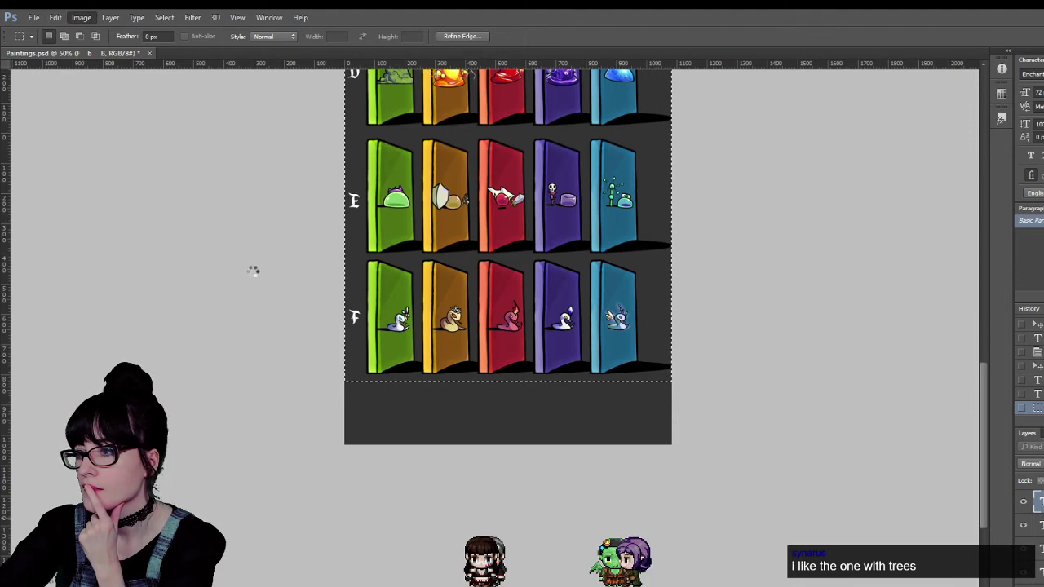
key(ctrl+d)
Look over the cropped rows and hide the dark background behind the books.
scroll(537, 201, up, 10)
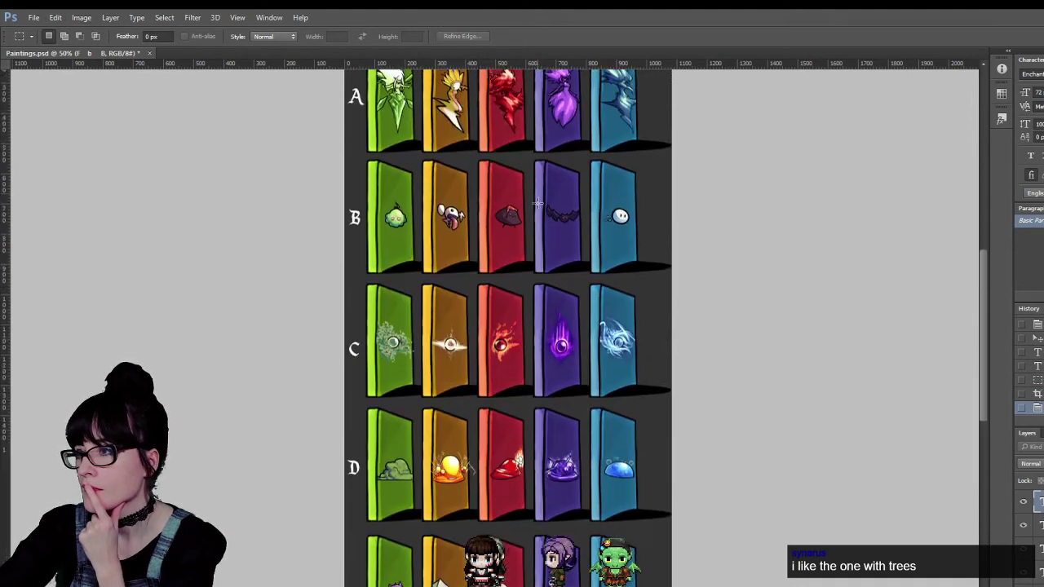
scroll(537, 203, up, 5)
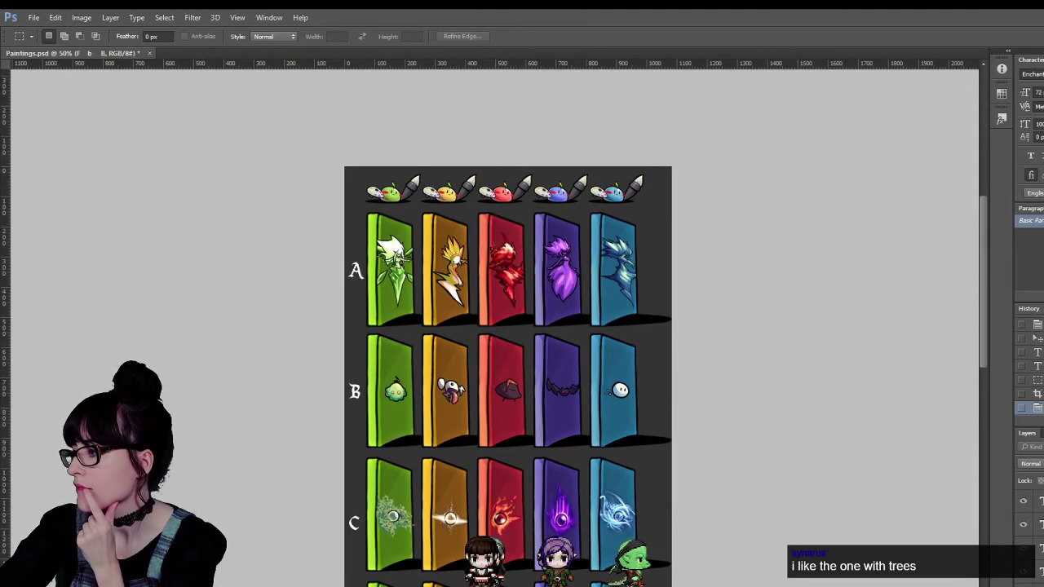
scroll(545, 363, down, 5)
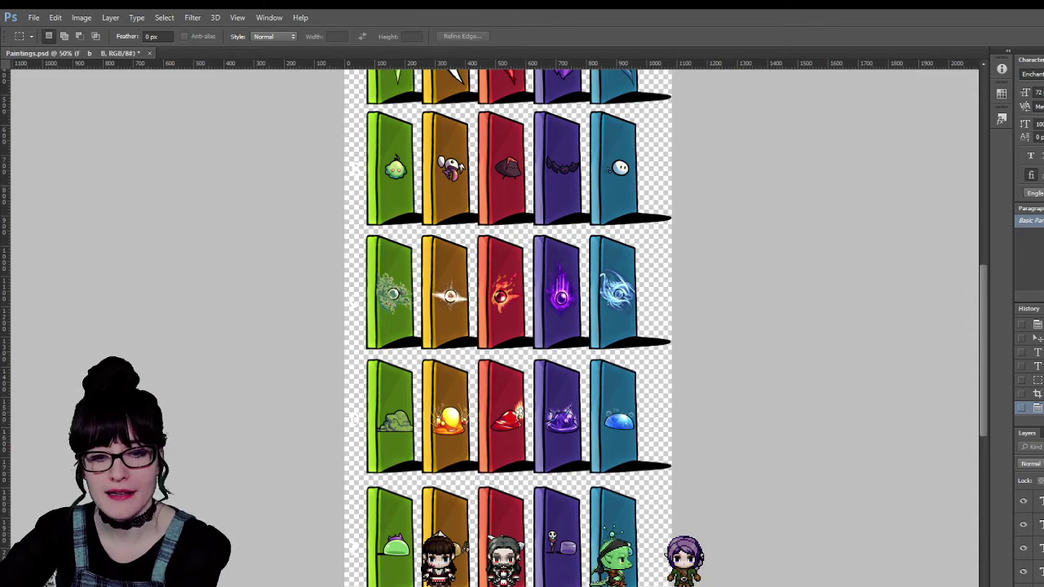
Switch to the polls channel in Discord and try to upload the book paintings image.
key(alt+Tab)
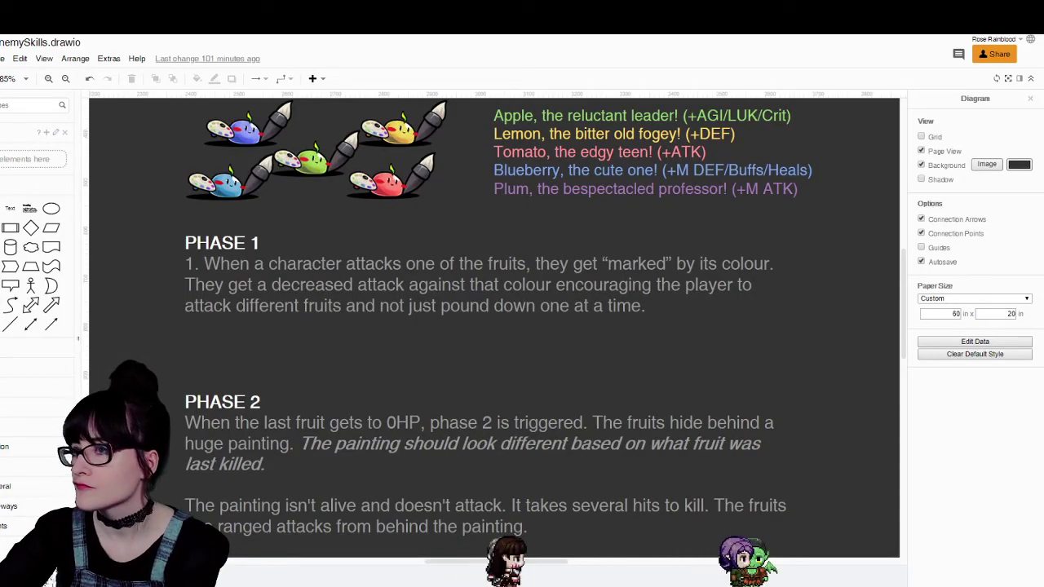
key(alt+Tab)
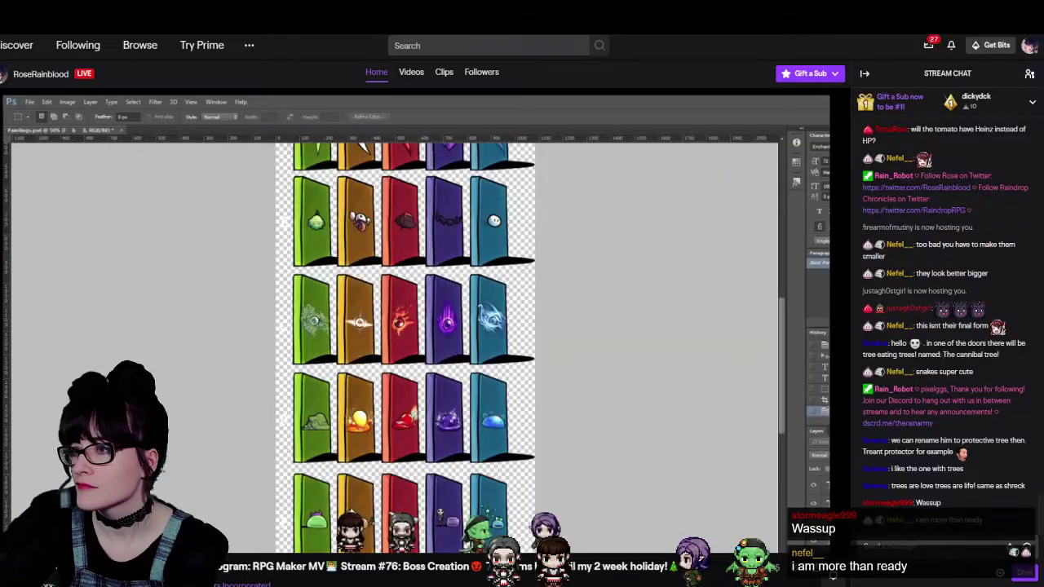
key(alt+Tab)
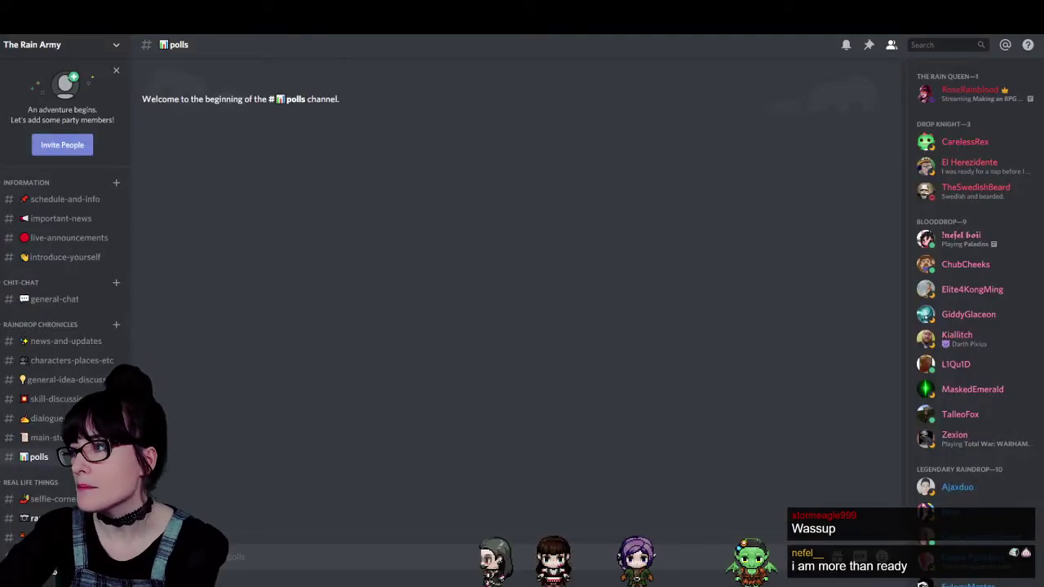
key(alt+Tab)
key(alt+Tab)
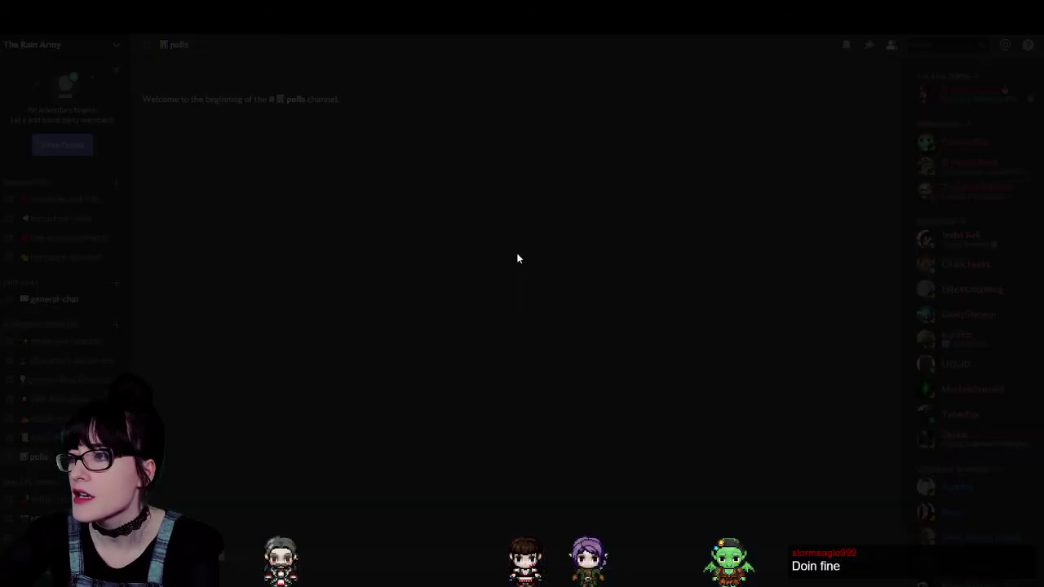
drag(516, 256, 534, 341)
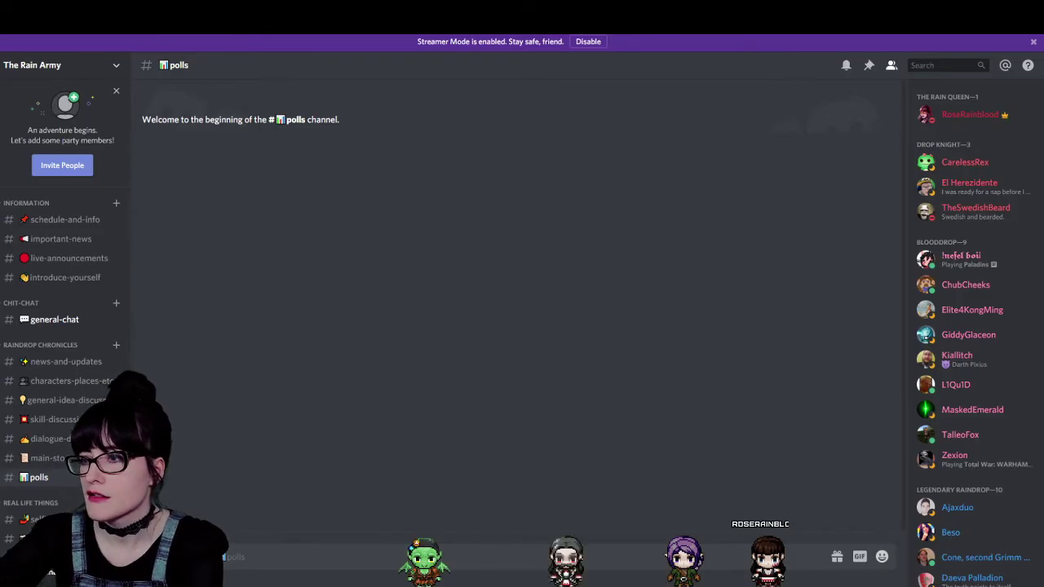
key(ctrl+v)
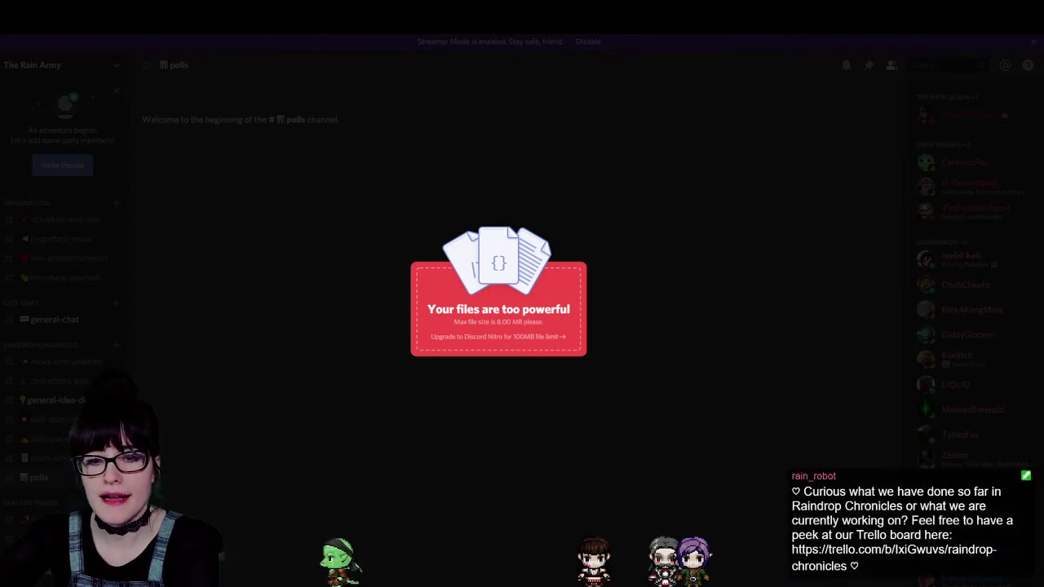
Switch back to Photoshop, show the dark background again and save the labelled artwork as Painting.jpg.
key(alt+Tab)
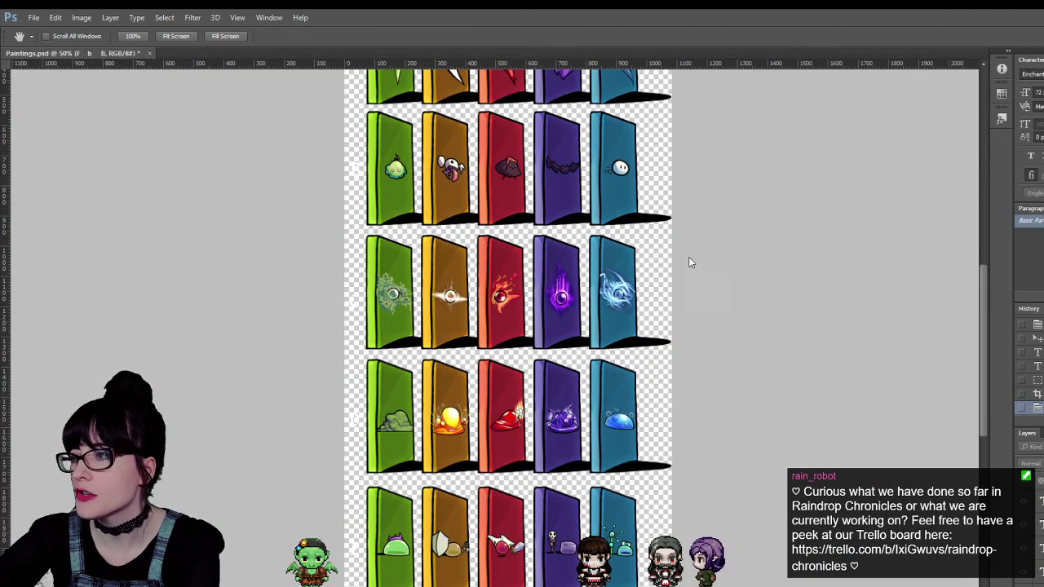
key(m)
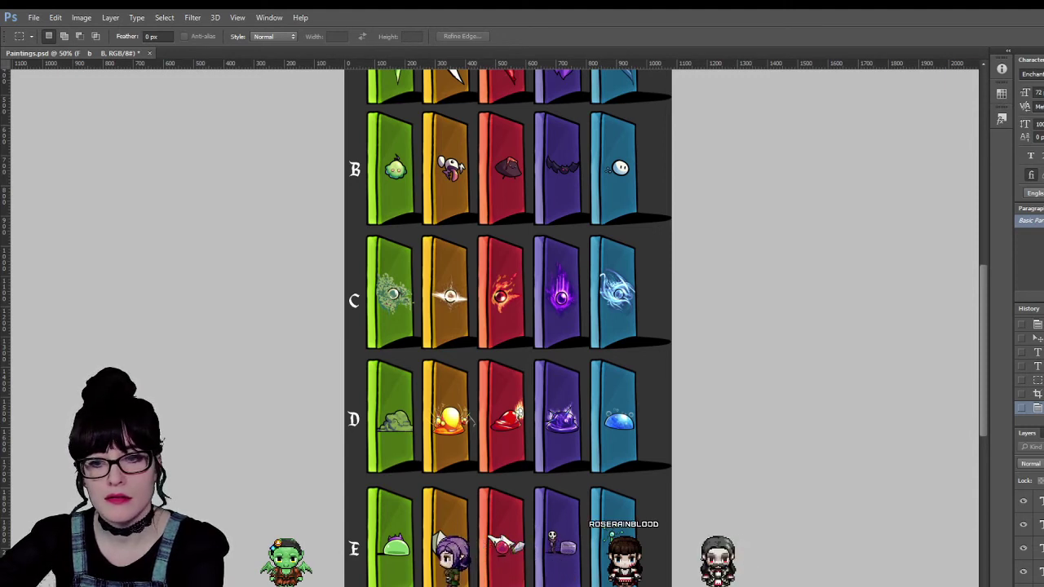
key(h)
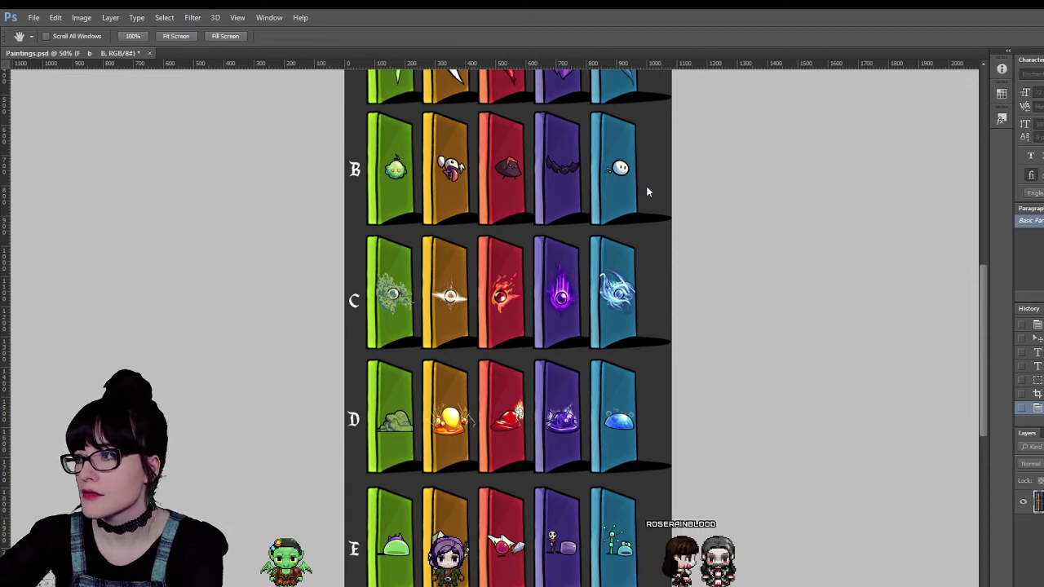
key(m)
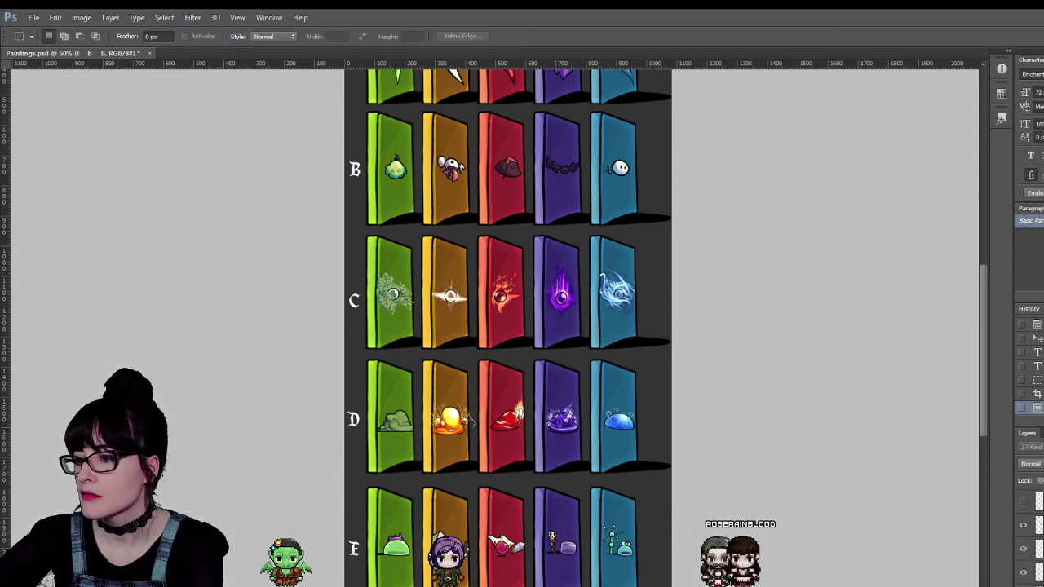
Switch to Discord and upload Painting.jpg to the polls channel without a comment.
key(alt+Tab)
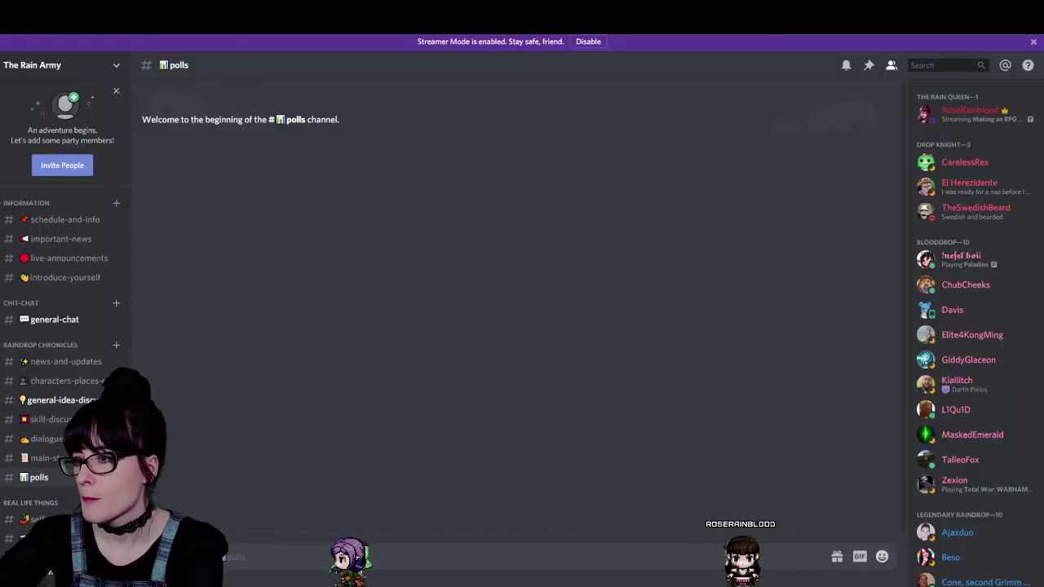
key(ctrl+v)
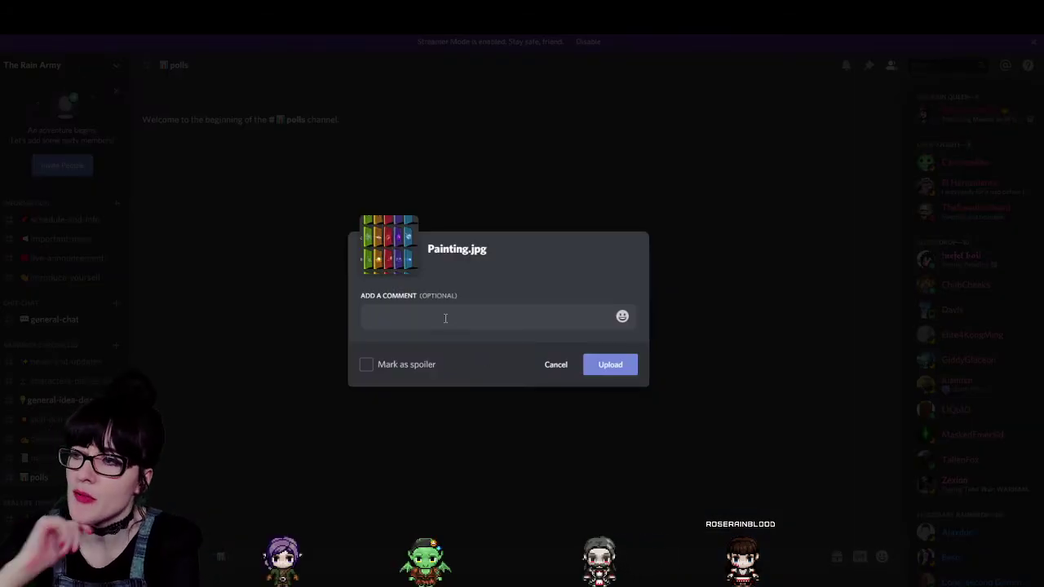
click(617, 363)
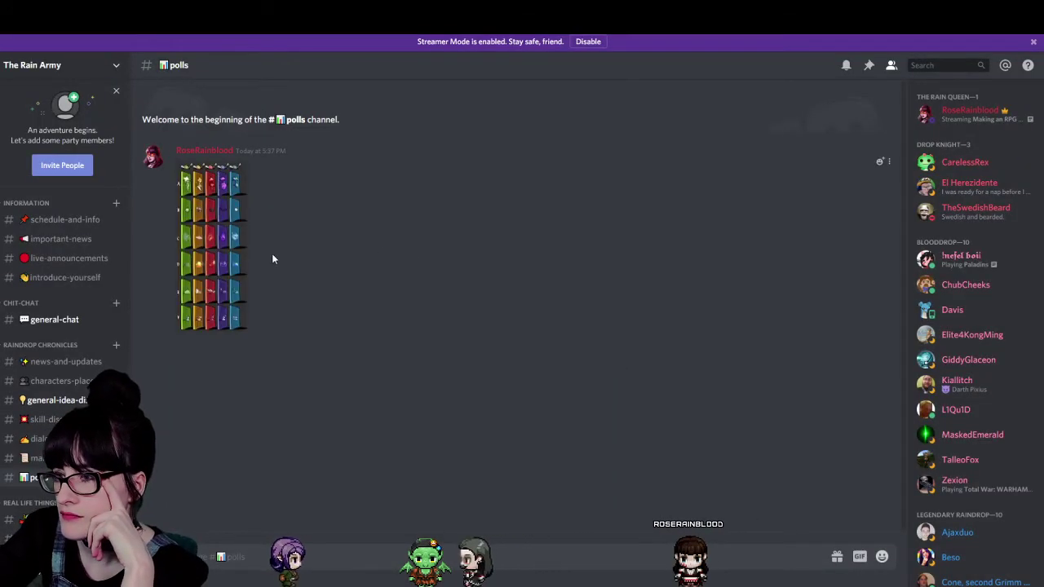
View the posted Painting.jpg at original size in the browser, look over its rows, and return to the polls channel.
click(236, 254)
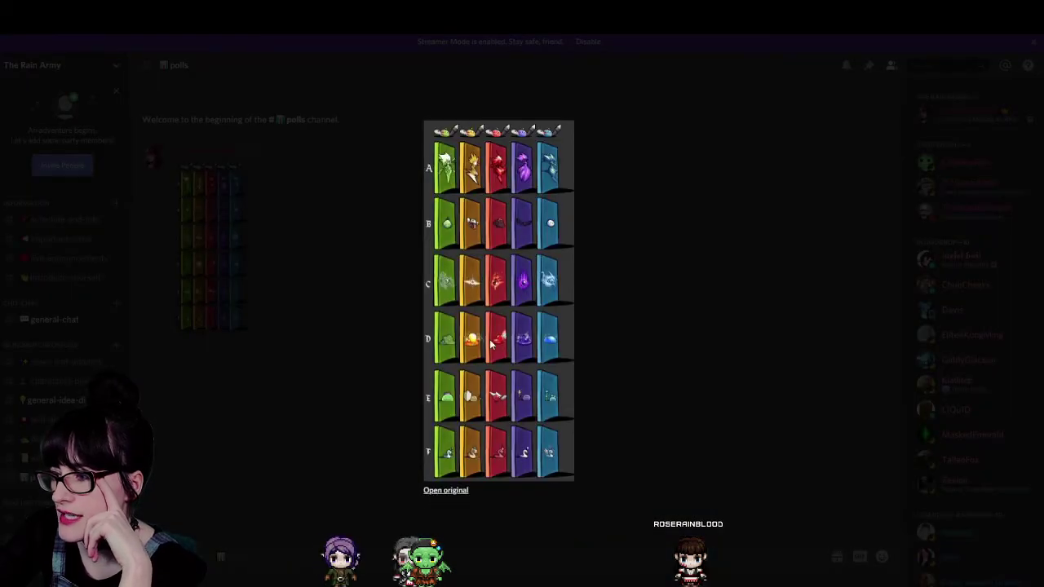
click(277, 11)
click(439, 195)
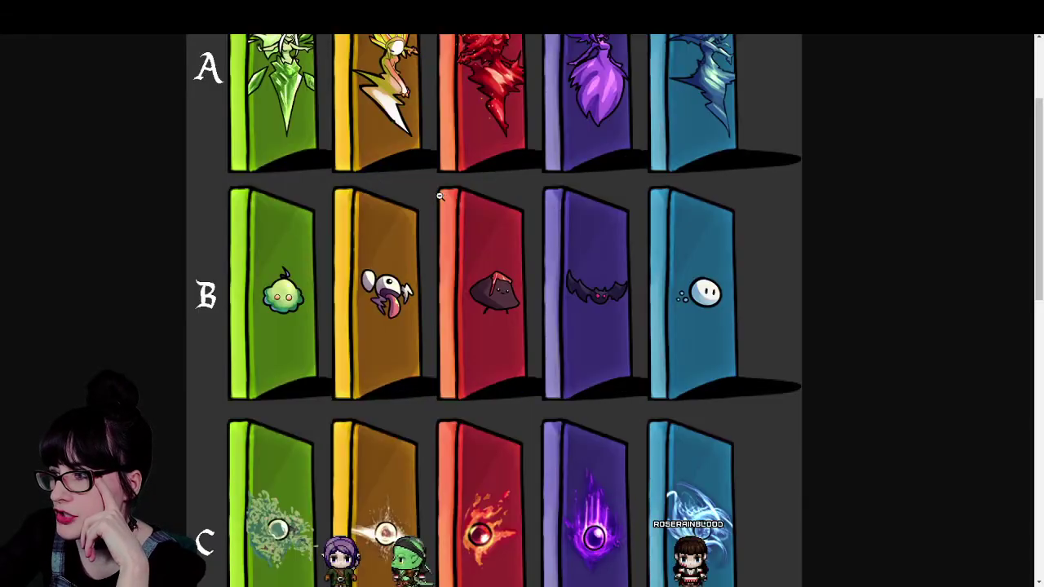
scroll(440, 198, up, 2)
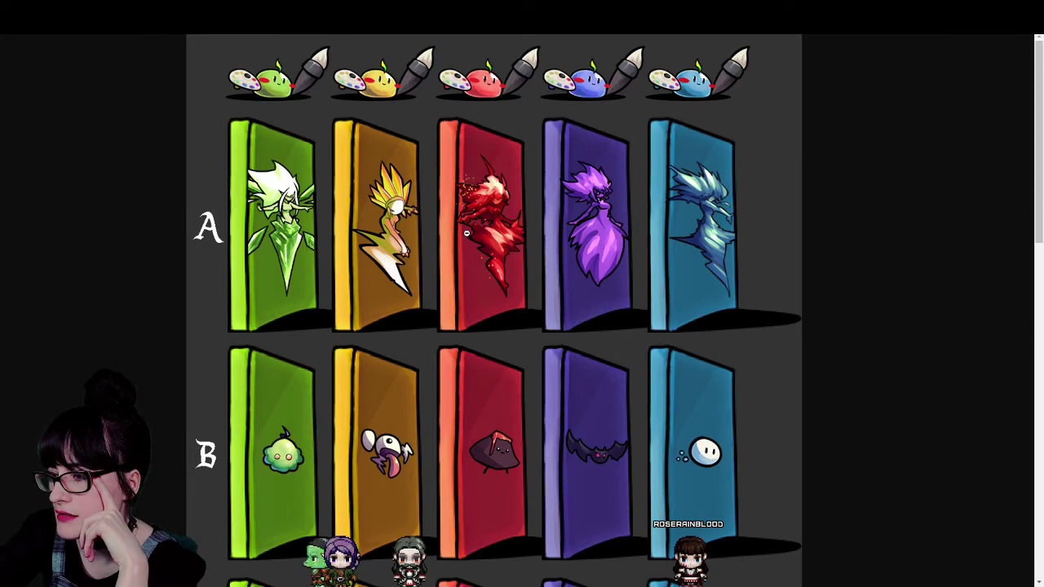
scroll(466, 234, down, 10)
scroll(466, 234, up, 10)
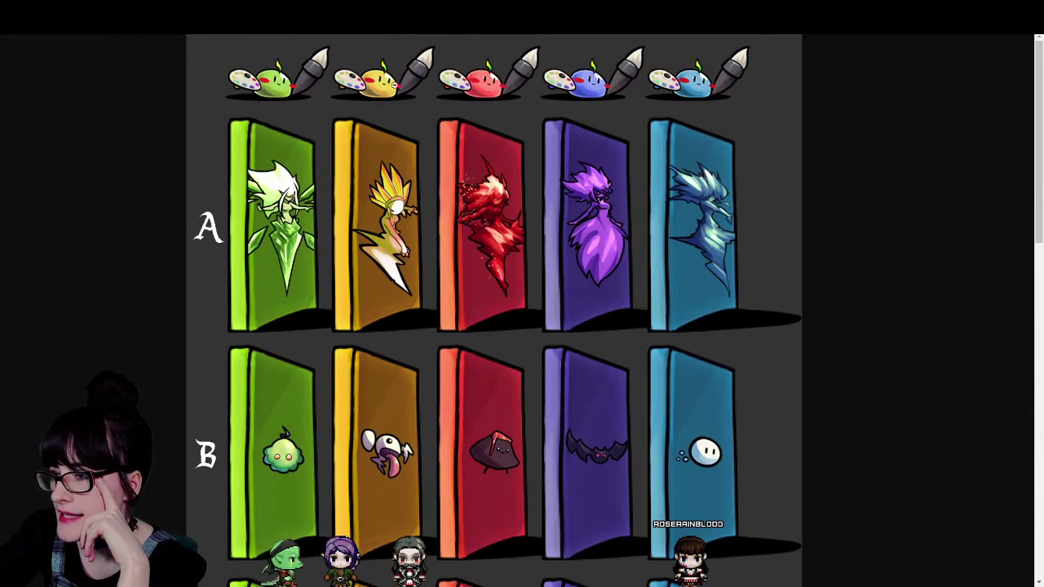
key(ctrl+w)
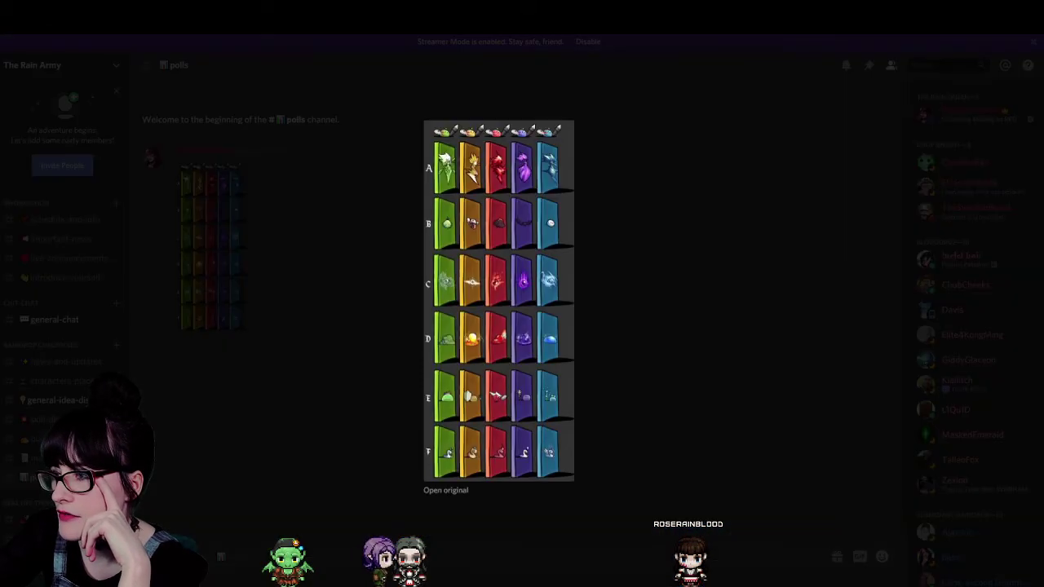
click(346, 218)
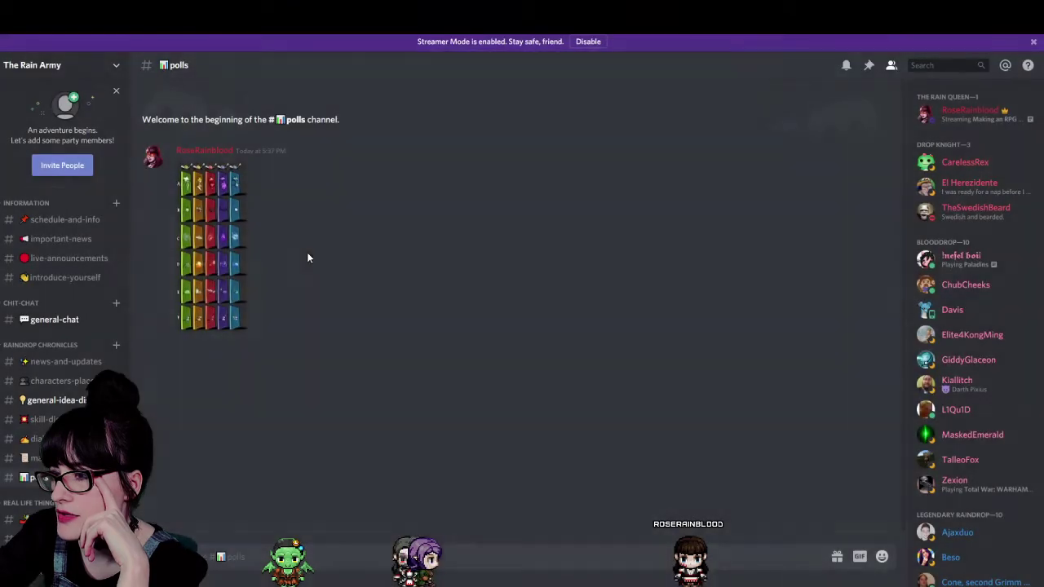
Check how readable the book rows are in the enlarged preview of the posted Painting.jpg, then close it.
click(234, 246)
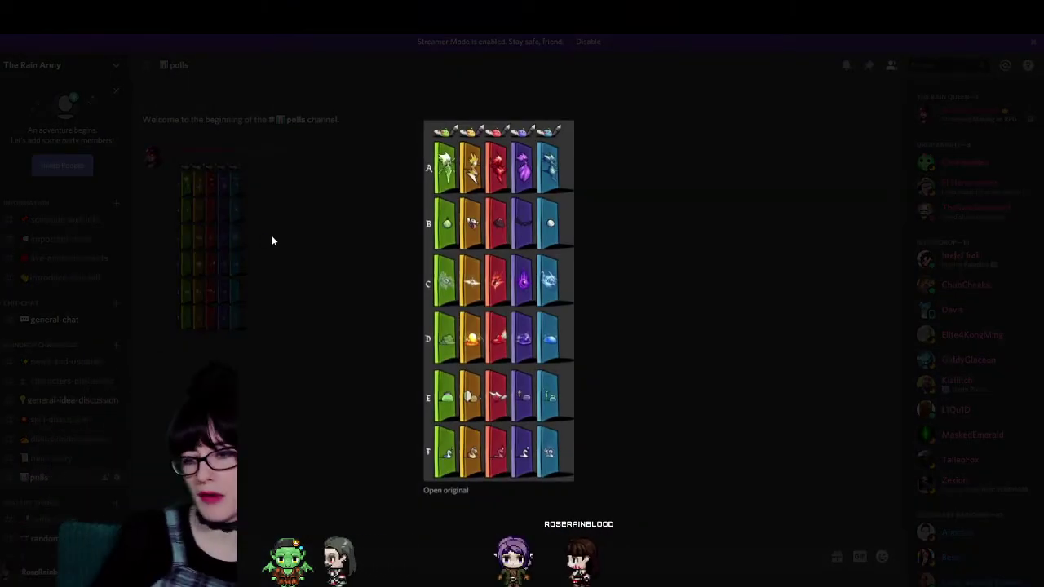
click(273, 241)
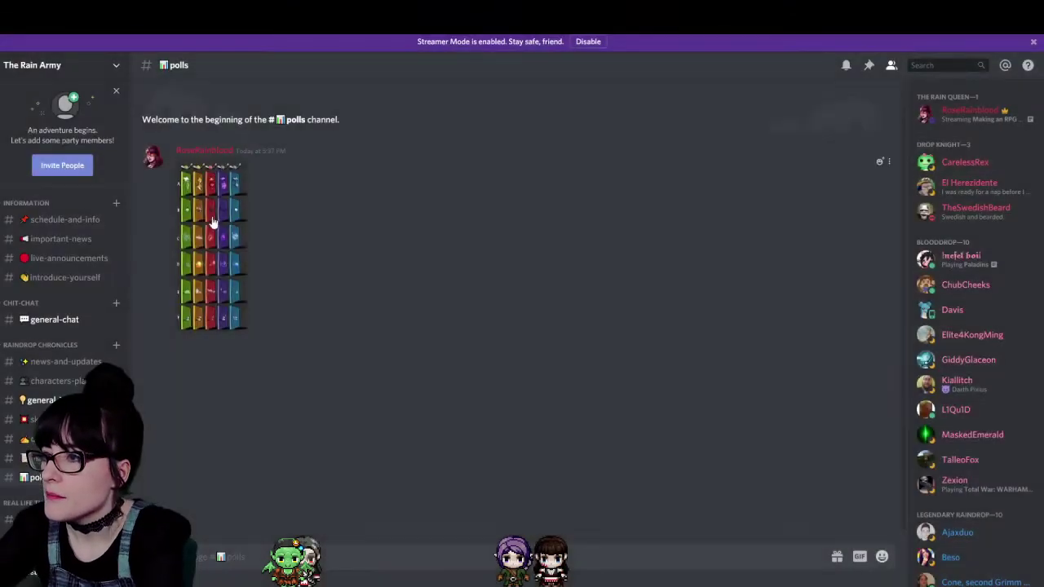
click(223, 225)
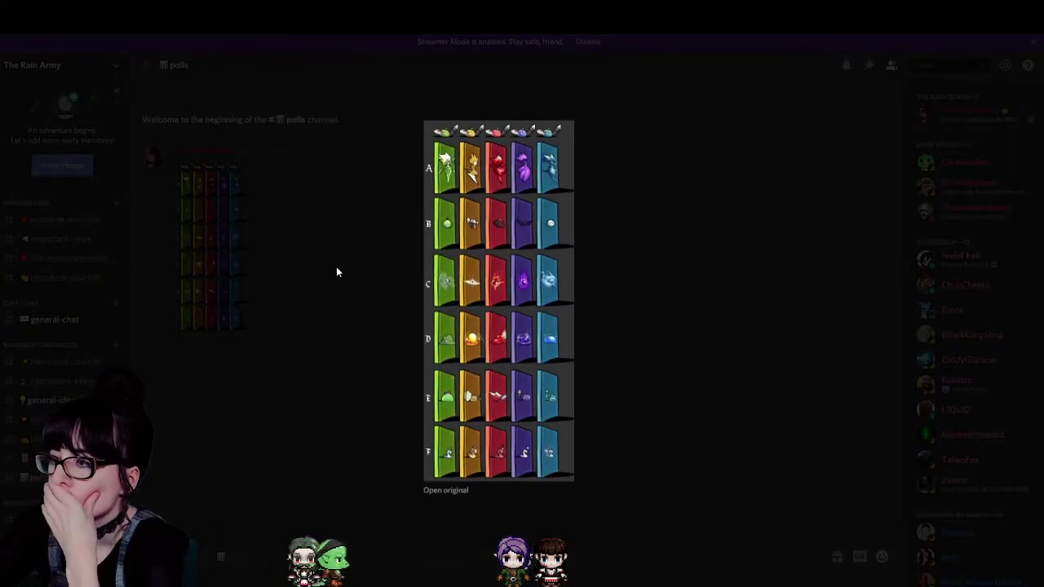
click(237, 238)
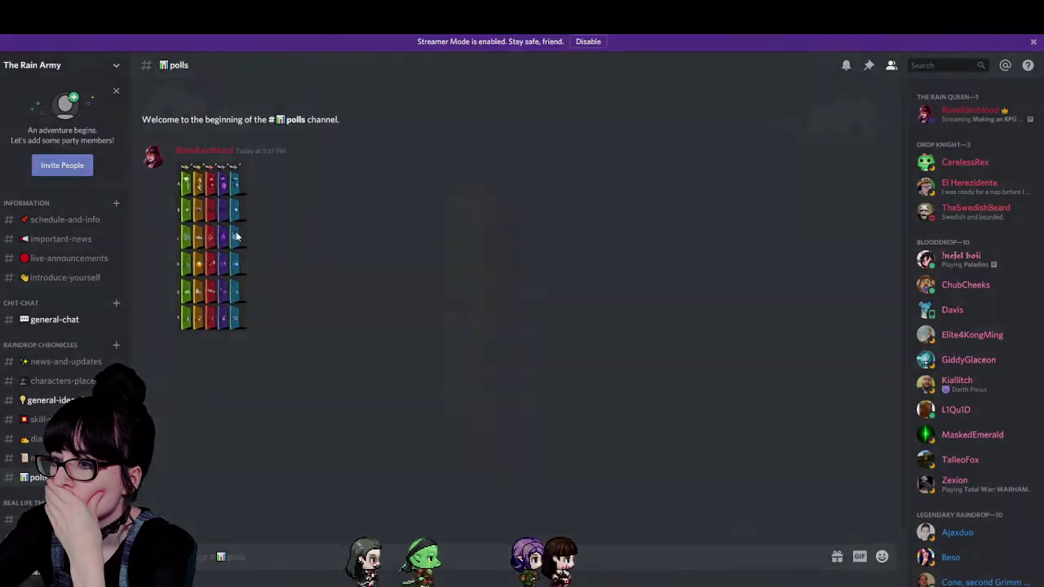
click(343, 259)
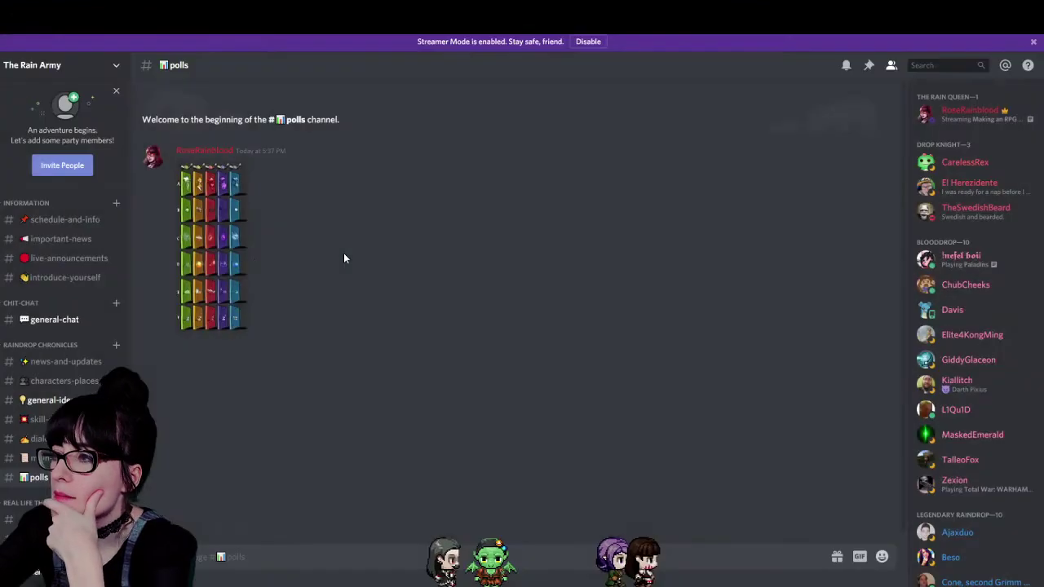
click(230, 256)
click(310, 267)
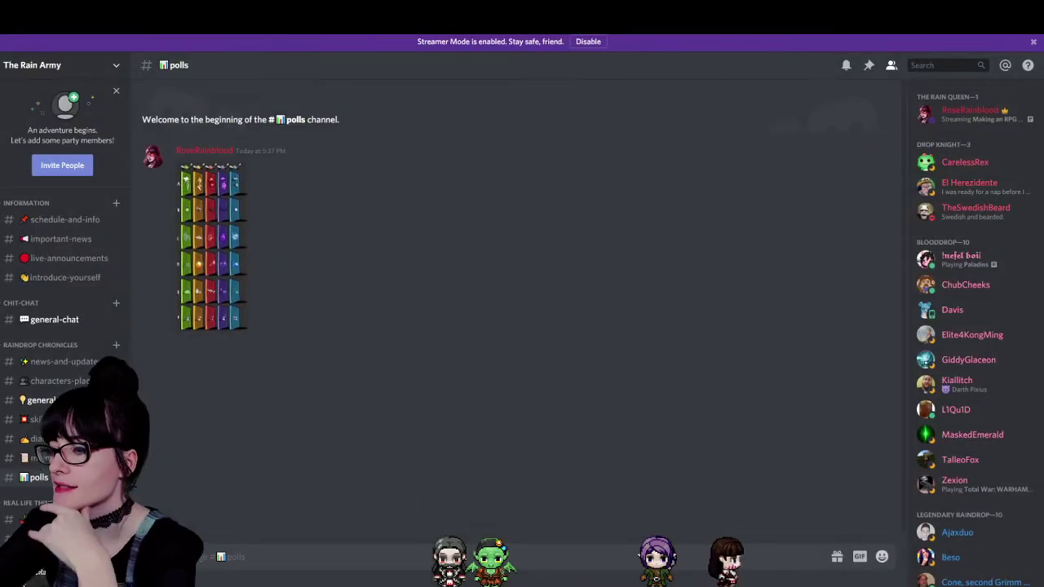
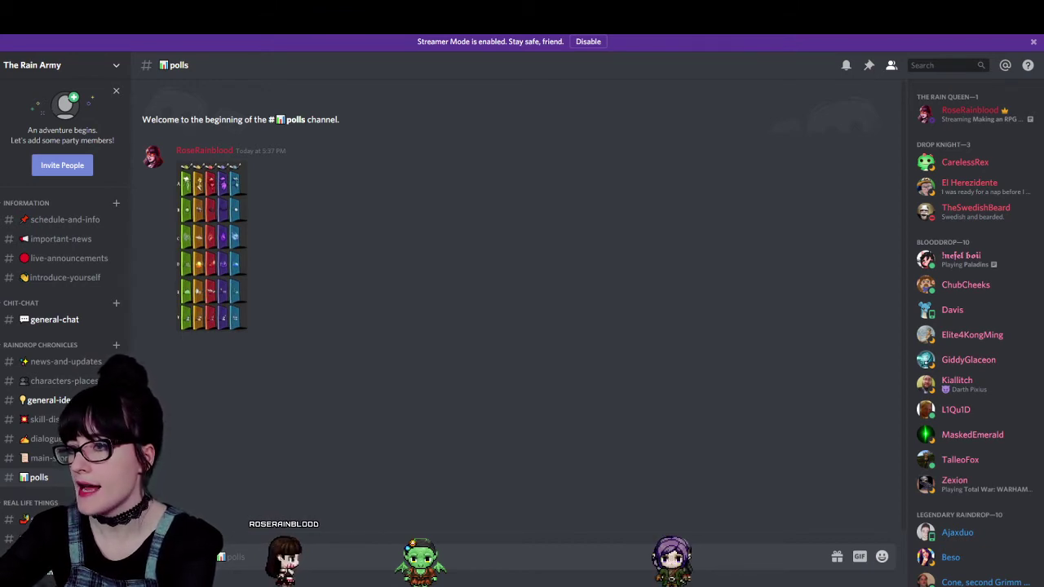
Upload Painting1a.png with only rows A and B to the polls channel and check its enlarged preview.
drag(221, 107, 562, 345)
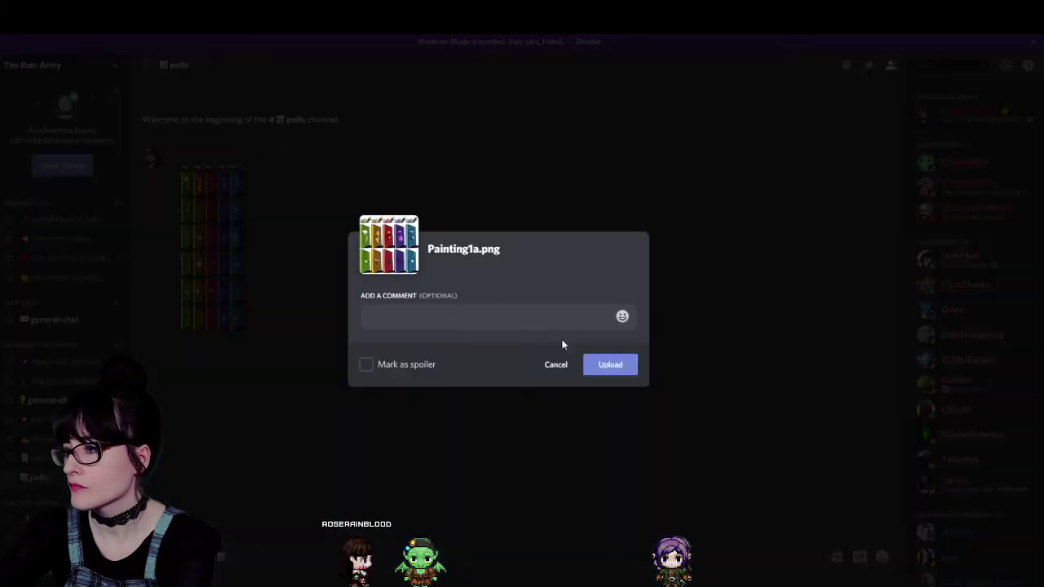
click(615, 365)
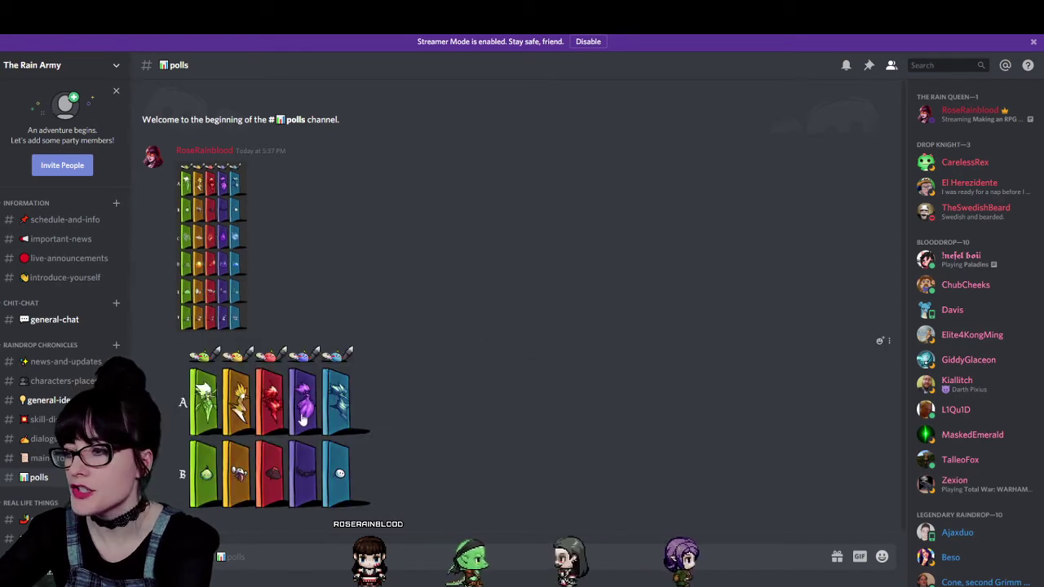
click(312, 422)
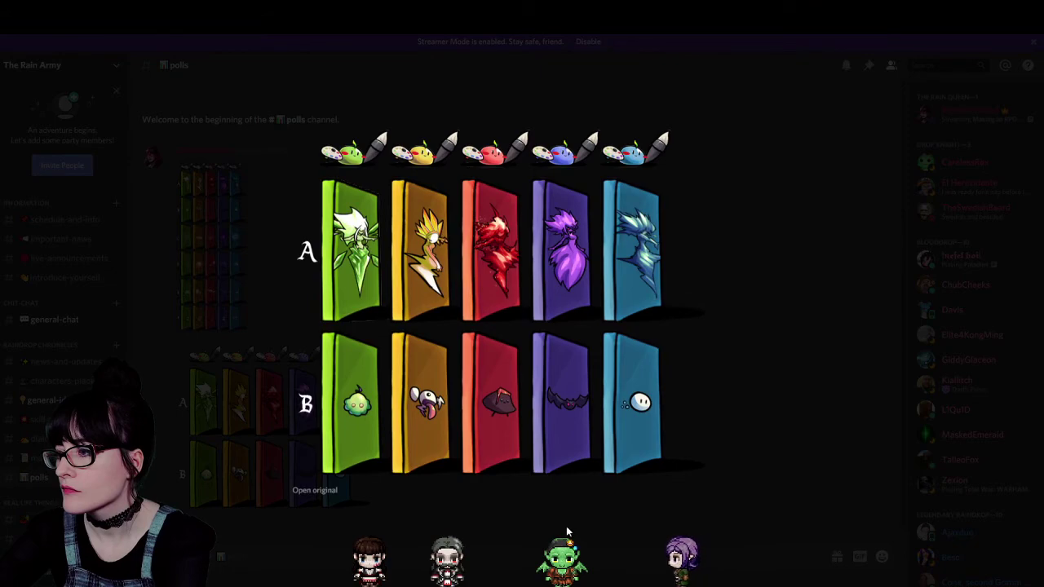
click(291, 266)
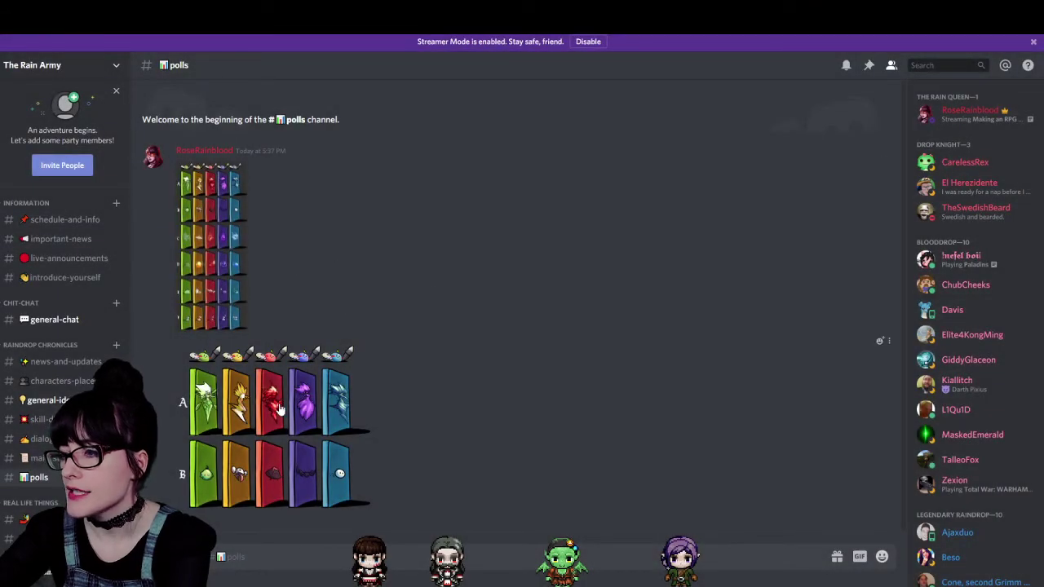
Compare the enlarged previews of the two-row Painting1a.png and the six-row Painting.jpg posts.
click(300, 473)
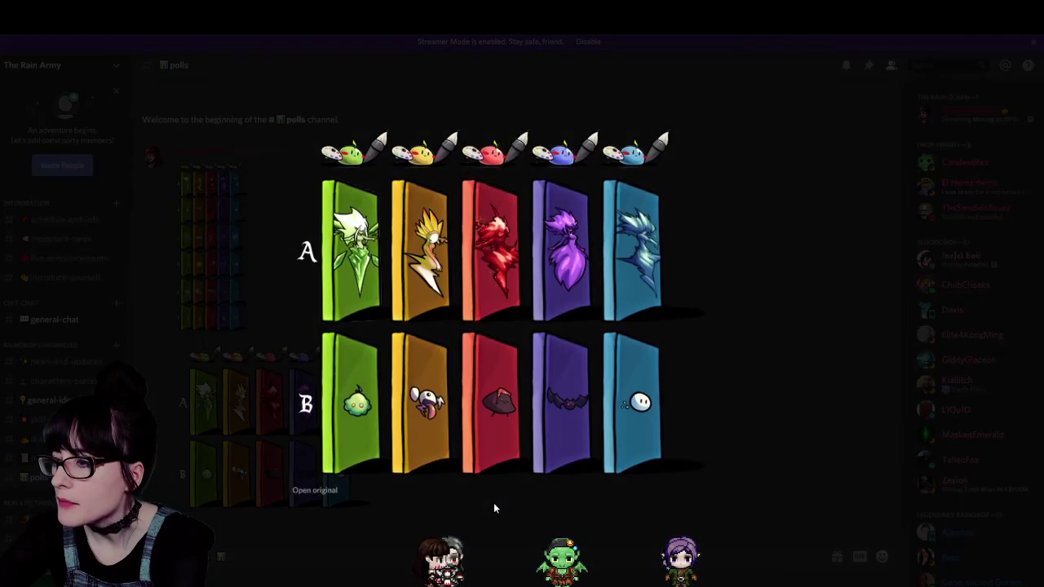
click(493, 503)
click(358, 489)
click(441, 523)
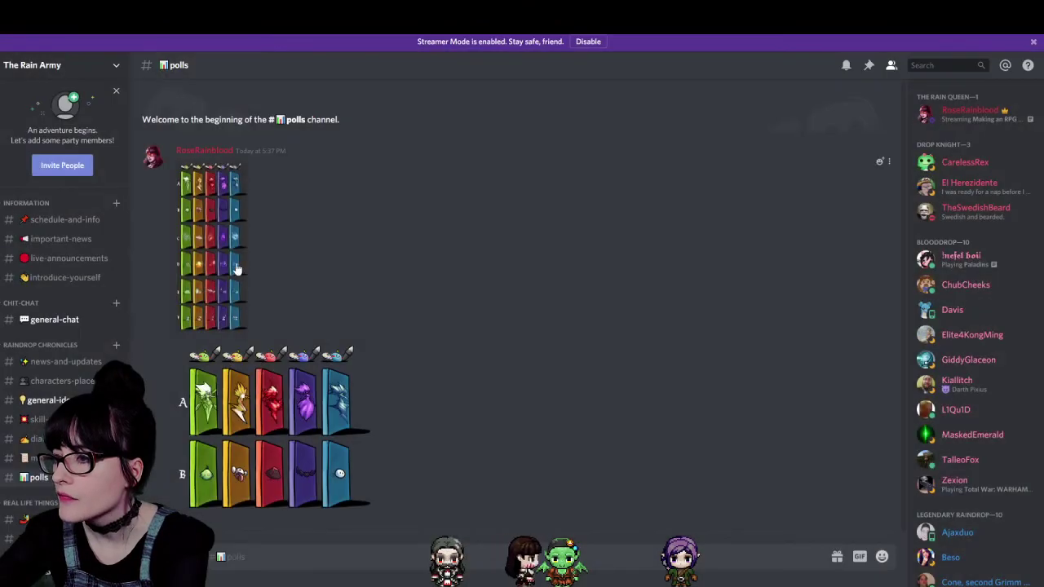
click(220, 314)
click(662, 408)
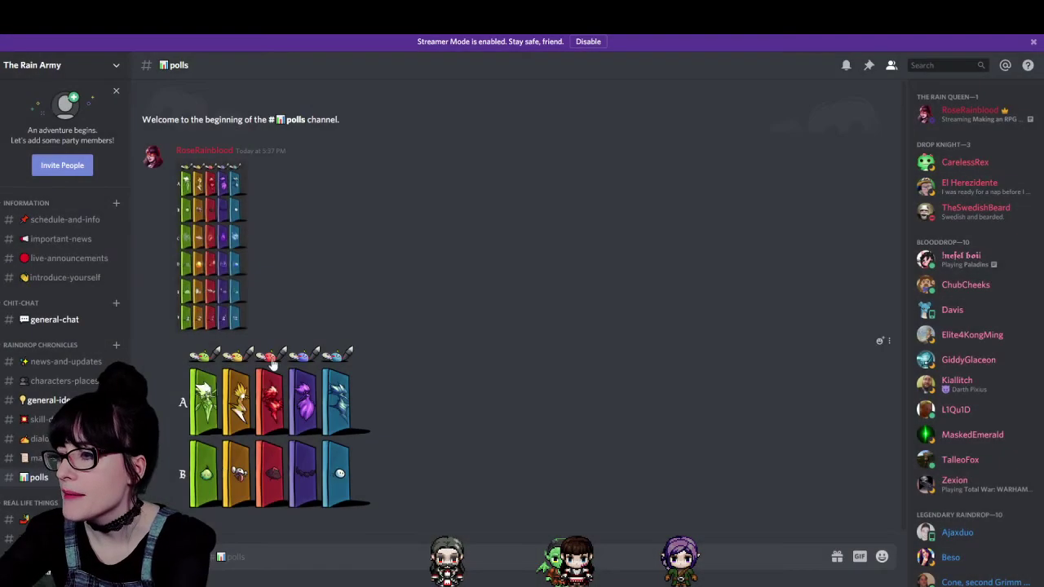
click(240, 264)
click(655, 366)
click(240, 450)
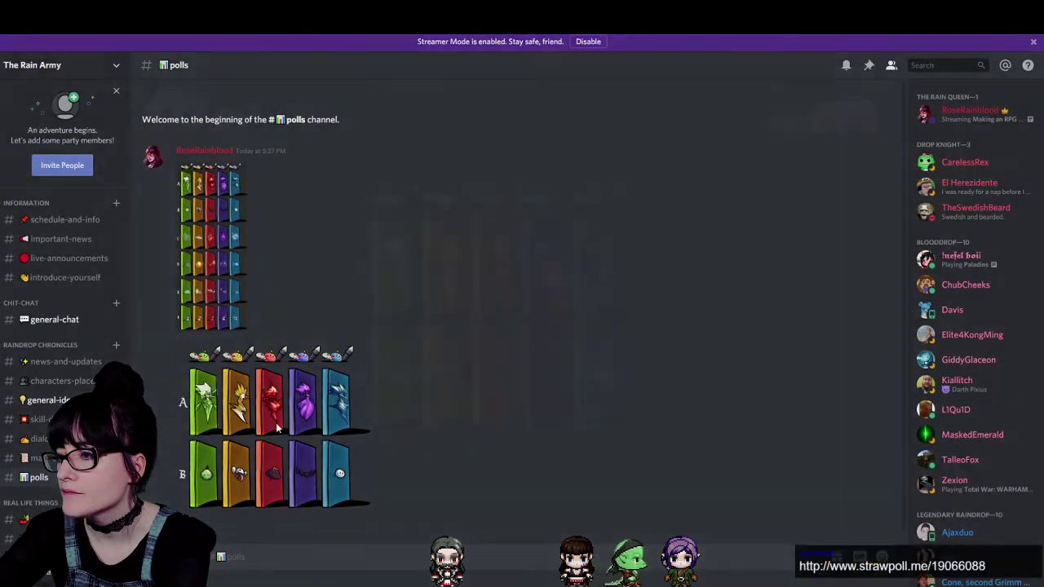
click(670, 443)
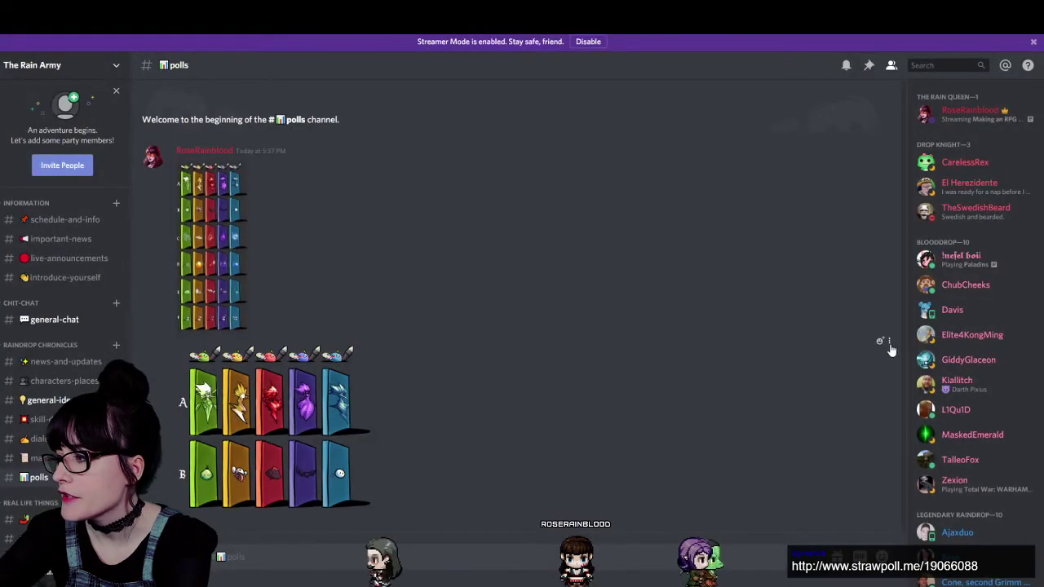
Delete the Painting1a.png post from the polls channel.
click(888, 342)
click(895, 418)
click(571, 391)
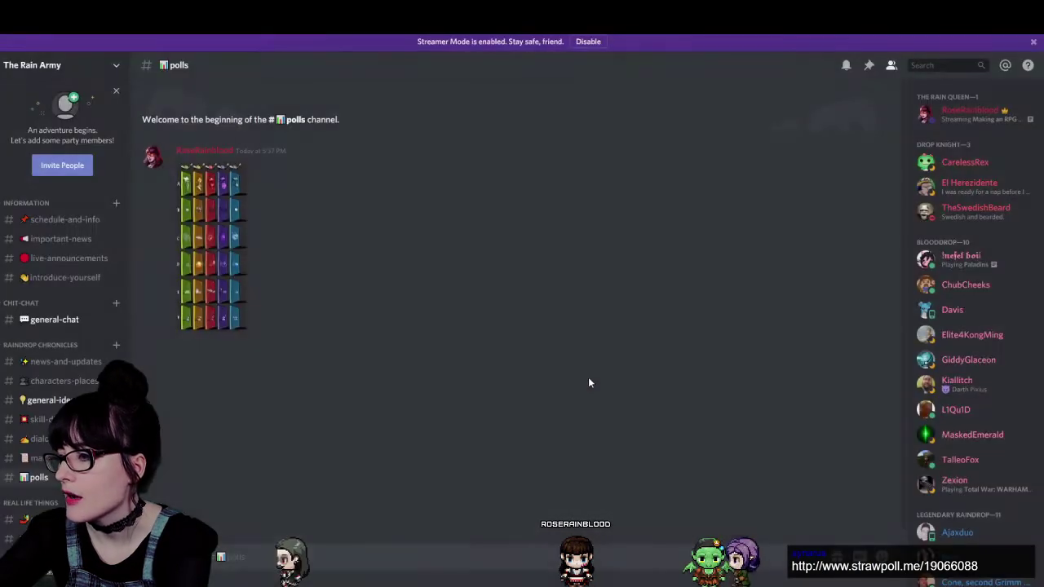
Examine the remaining six-row book image once more in its enlarged preview and close it.
click(179, 265)
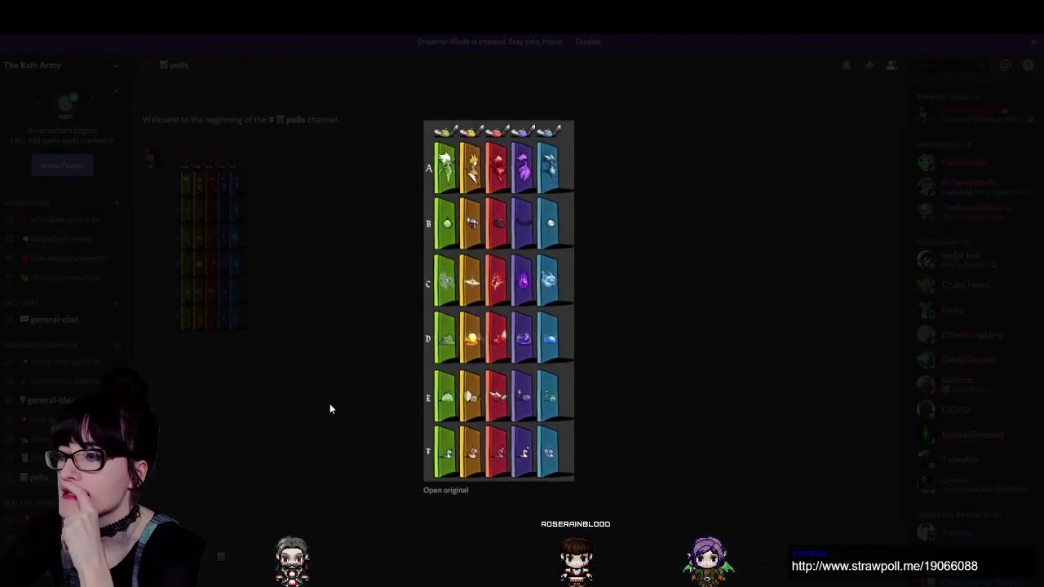
click(328, 403)
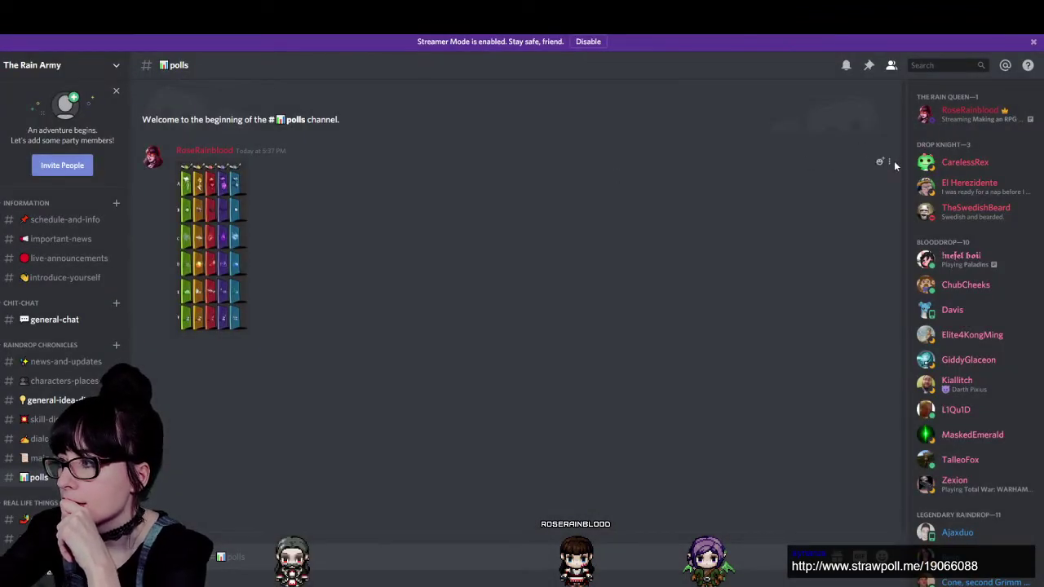
click(210, 244)
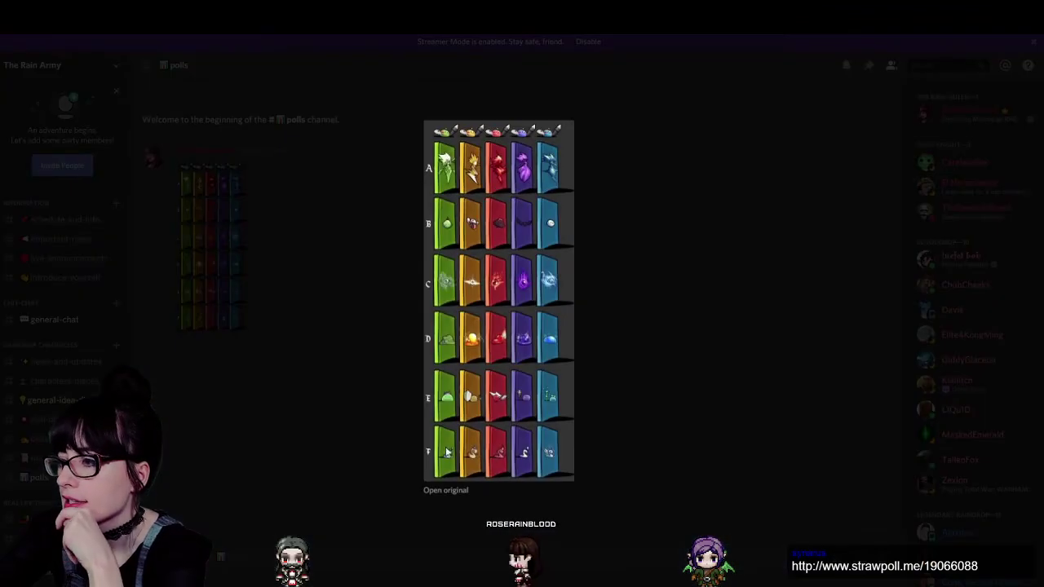
click(385, 465)
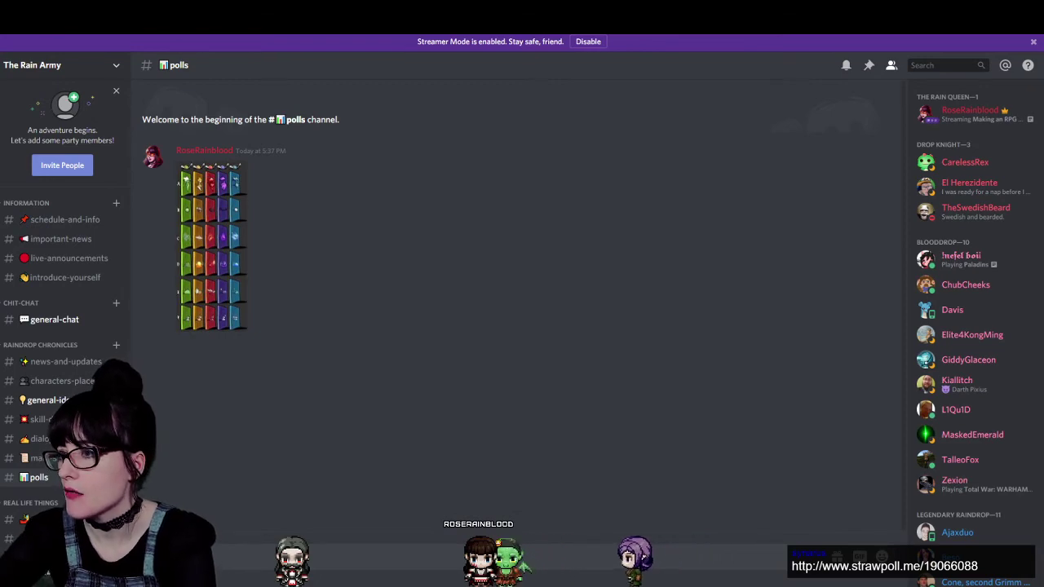
Switch to the enemy skills diagram in draw.io and read the Phase 1 and Phase 2 notes for the fruit fight.
key(alt+Tab)
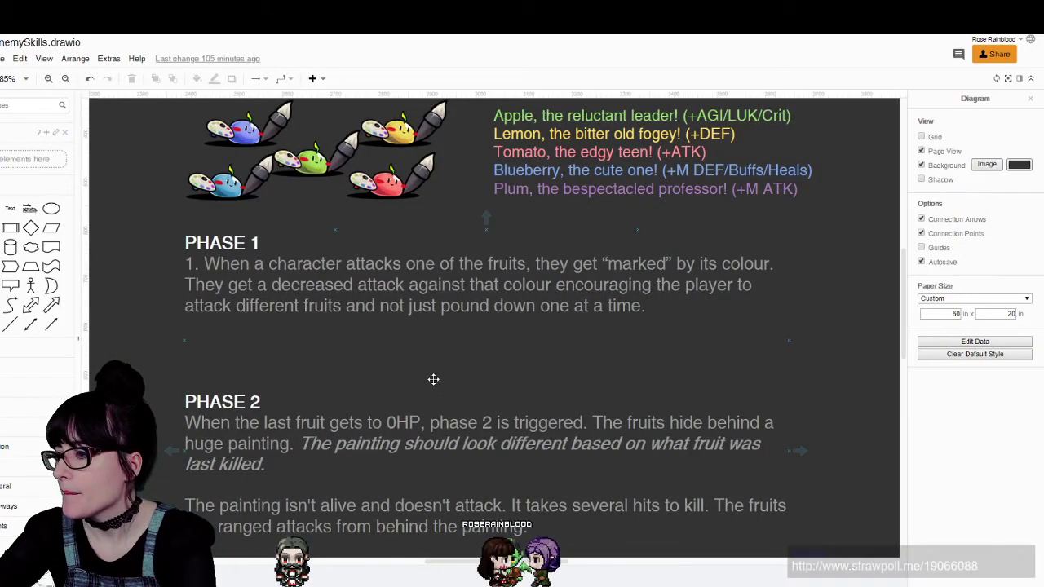
scroll(431, 378, down, 3)
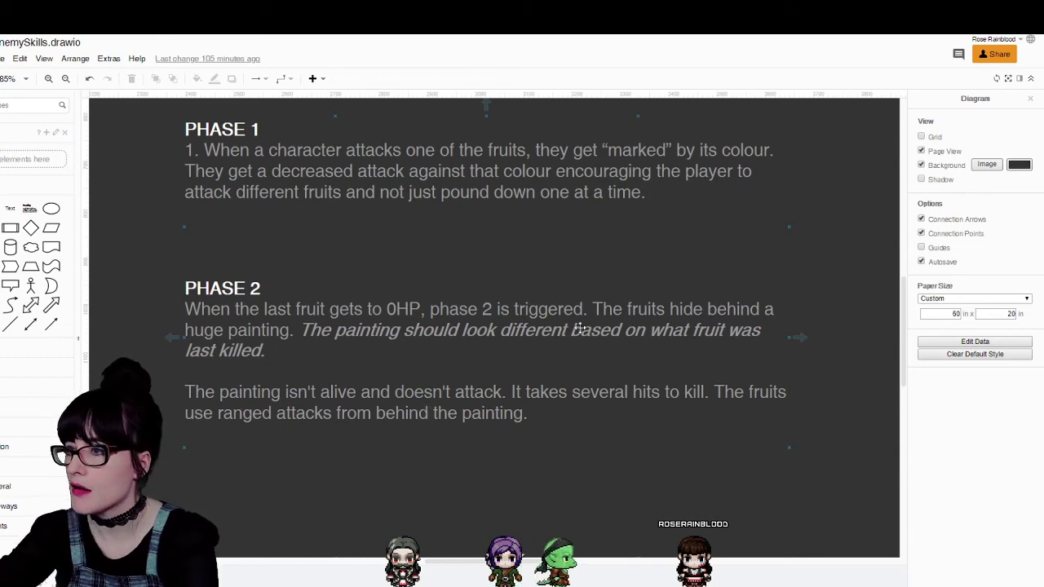
scroll(580, 329, up, 3)
scroll(608, 228, down, 1)
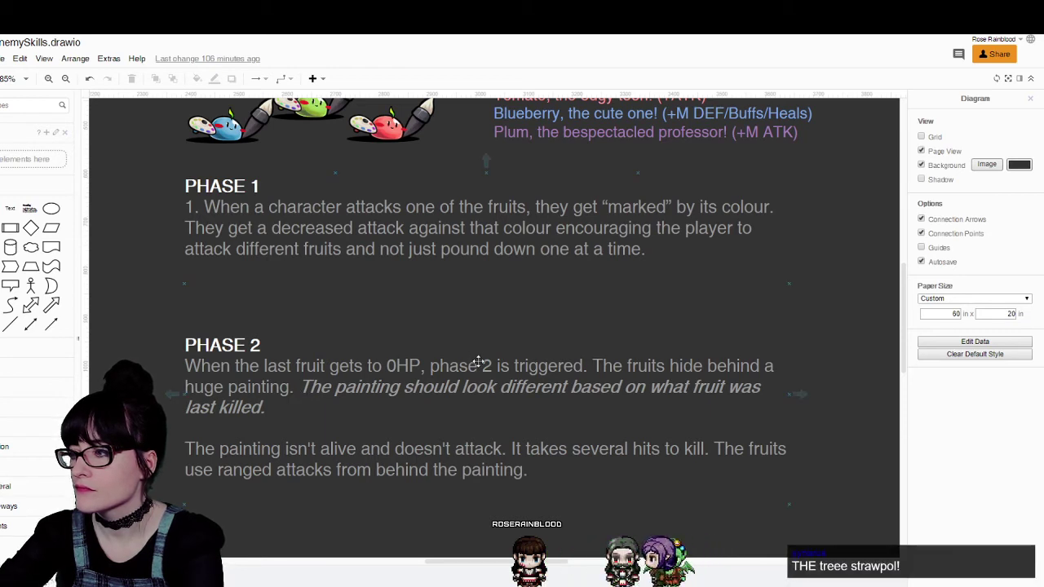
Open the phase notes text and highlight the Phase 2 sentences about the fruits hiding behind a huge painting that varies by last fruit killed.
click(439, 362)
double_click(432, 365)
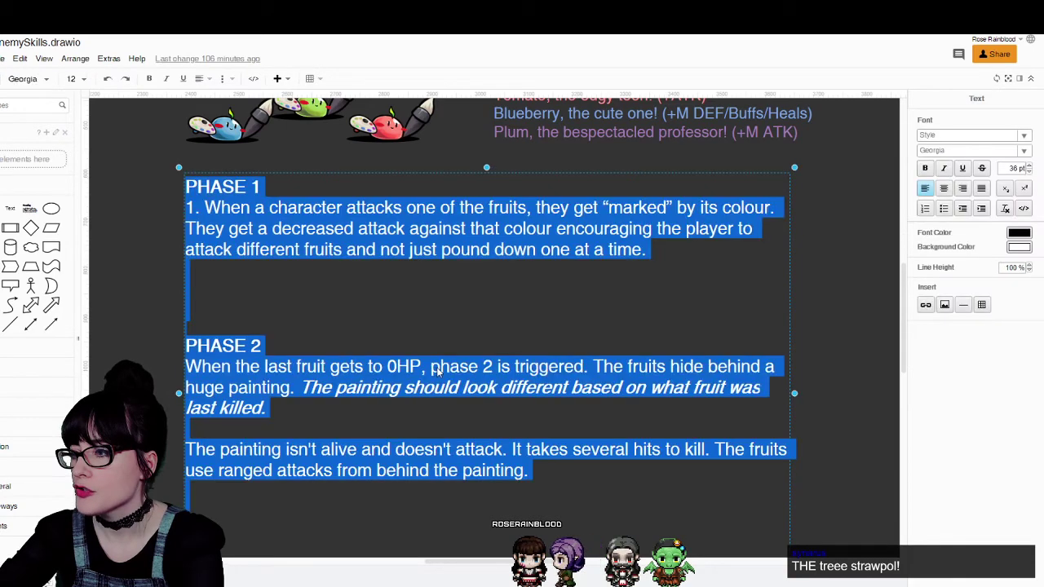
click(431, 365)
mouse_move(431, 365)
mouse_down()
mouse_move(463, 388)
mouse_move(387, 405)
mouse_move(468, 369)
mouse_move(595, 368)
mouse_up()
click(386, 400)
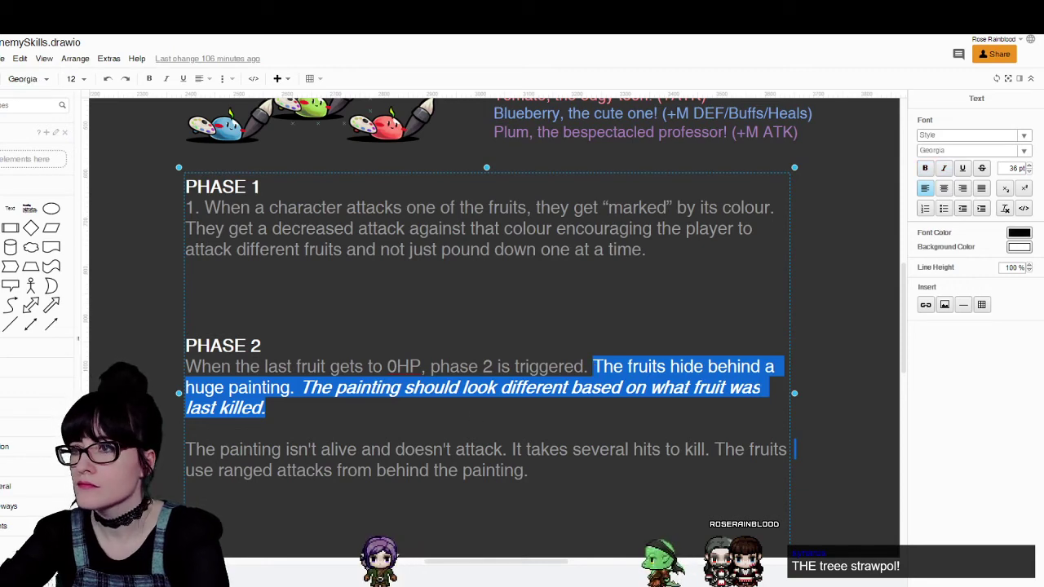
Switch to Discord and draft a polls message beginning "During Phase 2 of the battle against the Fruits," followed by the copied painting sentences.
key(alt+Tab)
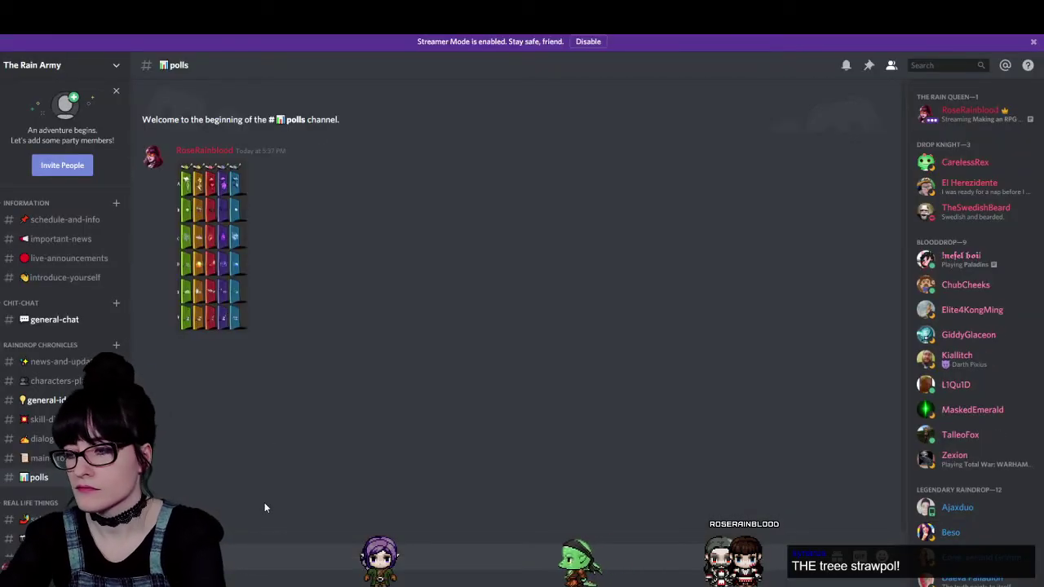
text(g Phase 2)
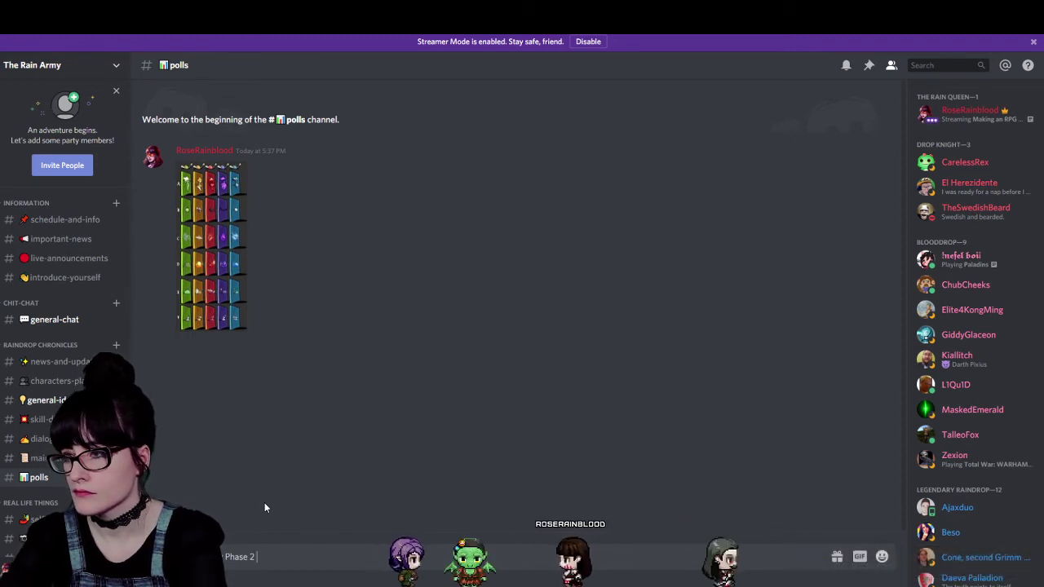
text( of the ba)
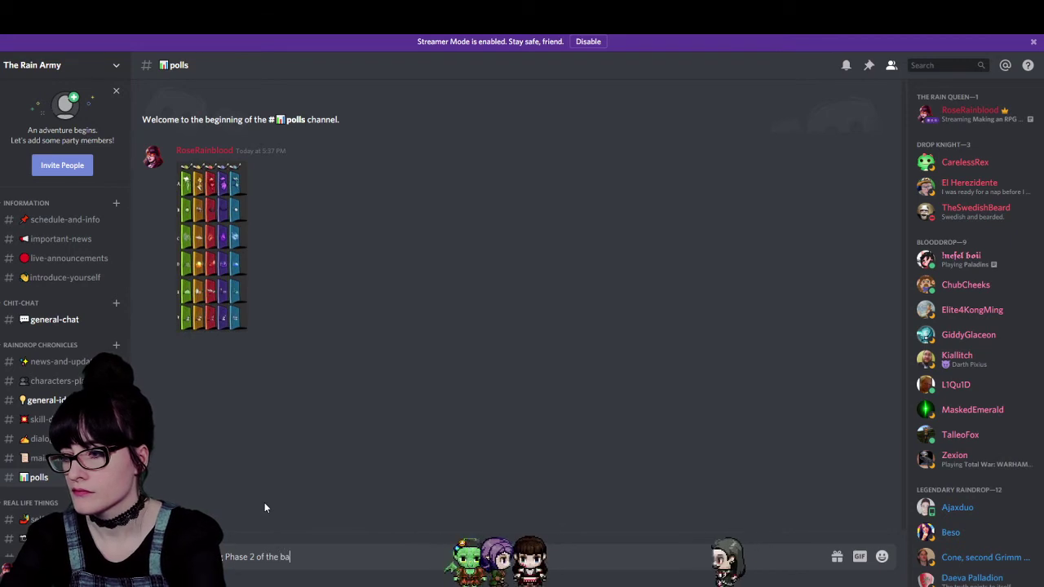
text(ttle against the Fruits,)
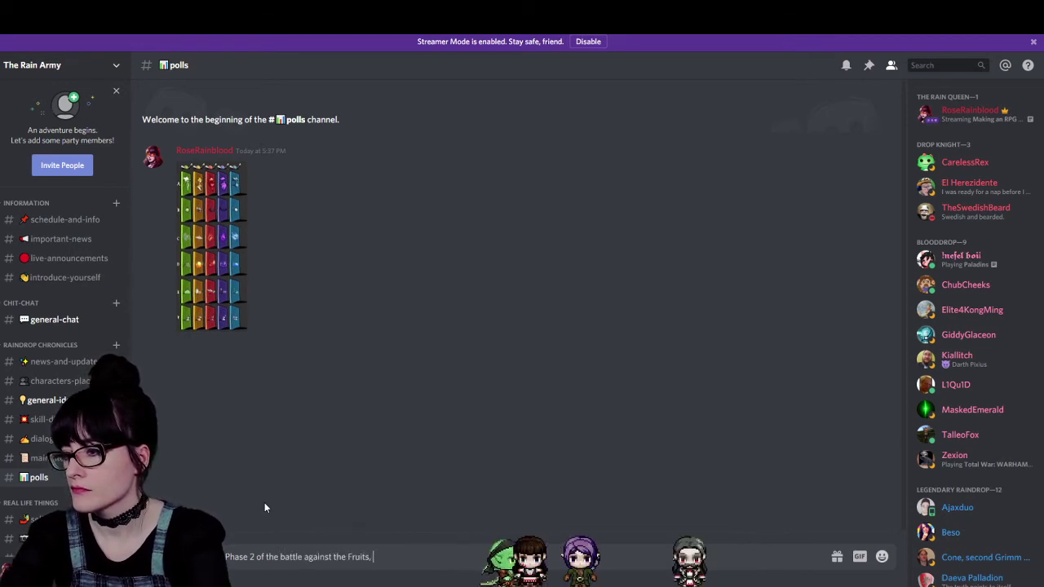
text(The fruits hide behind a huge painting (an entity) that will look different based on which fruit was last killed.)
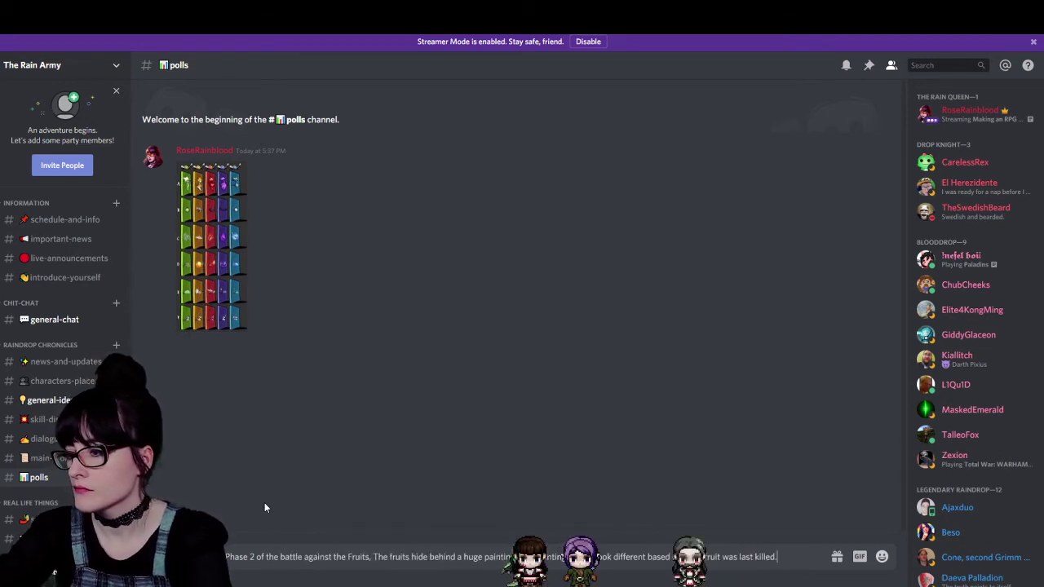
Lowercase "The fruits" in the draft and shorten its opening to "During Phase 2," by removing "of the battle against the Fruits".
click(373, 556)
drag(373, 556, 409, 557)
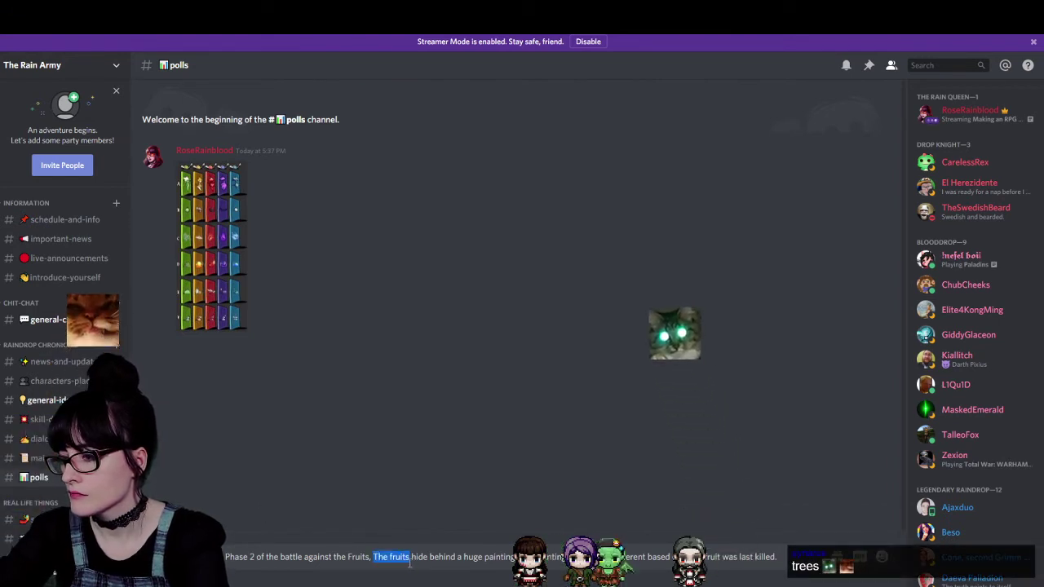
key(Left)
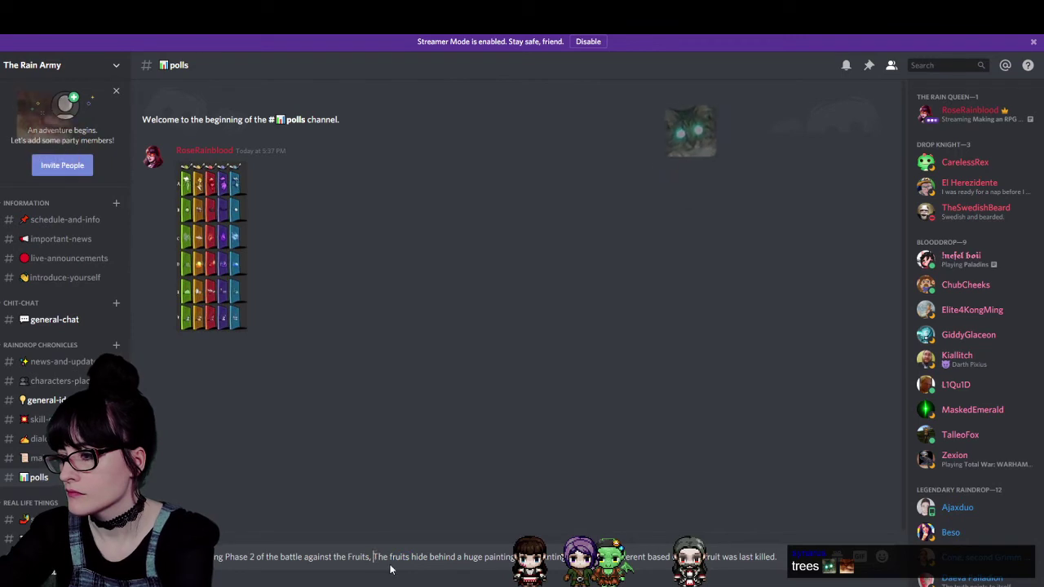
key(Delete)
text(t)
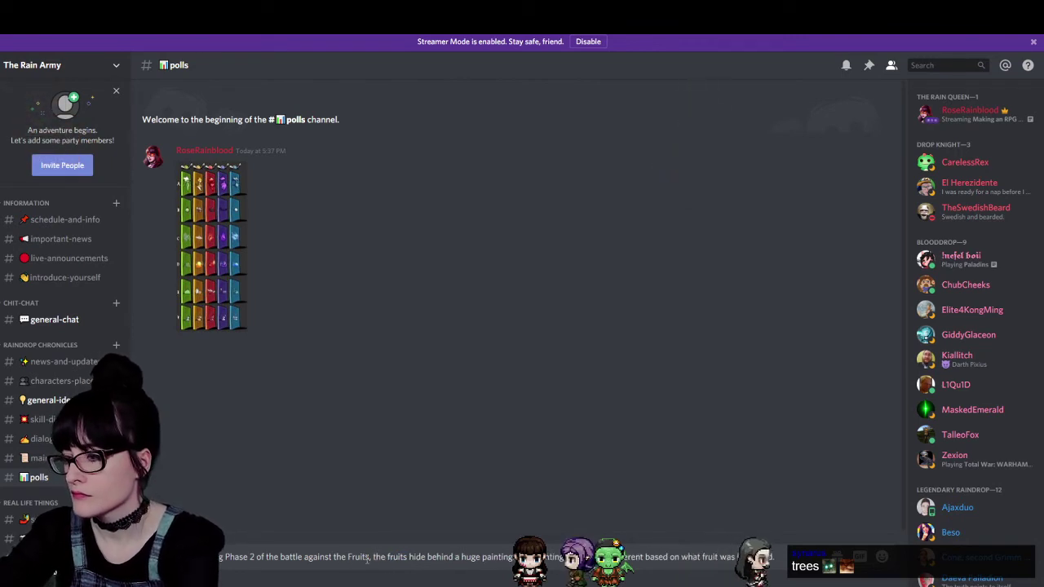
key(ctrl+shift+Left)
key(ctrl+shift+Left)
key(ctrl+shift+Left)
key(ctrl+shift+Left)
key(ctrl+shift+Left)
key(ctrl+shift+Left)
key(BackSpace)
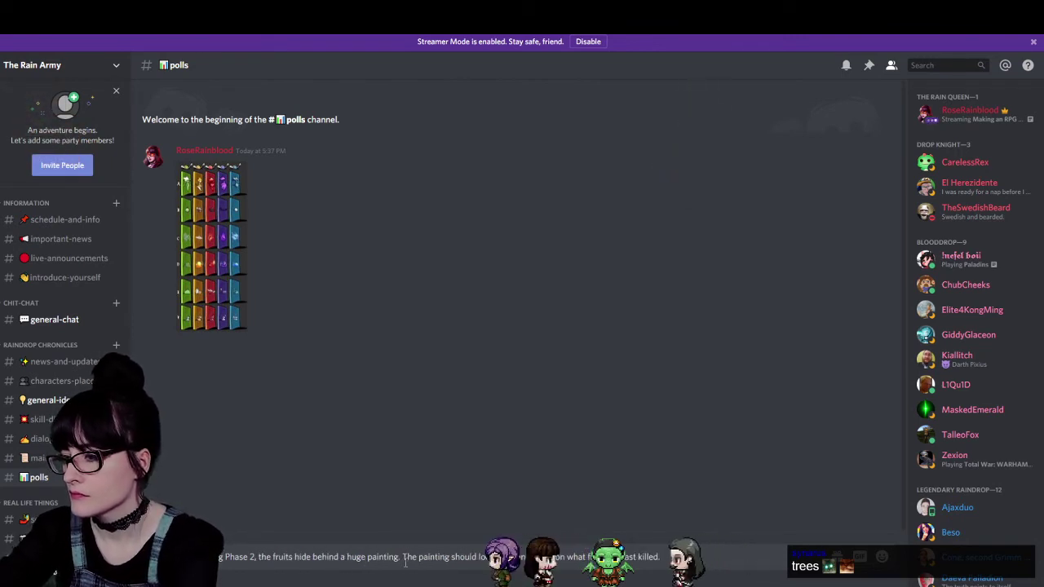
text(,)
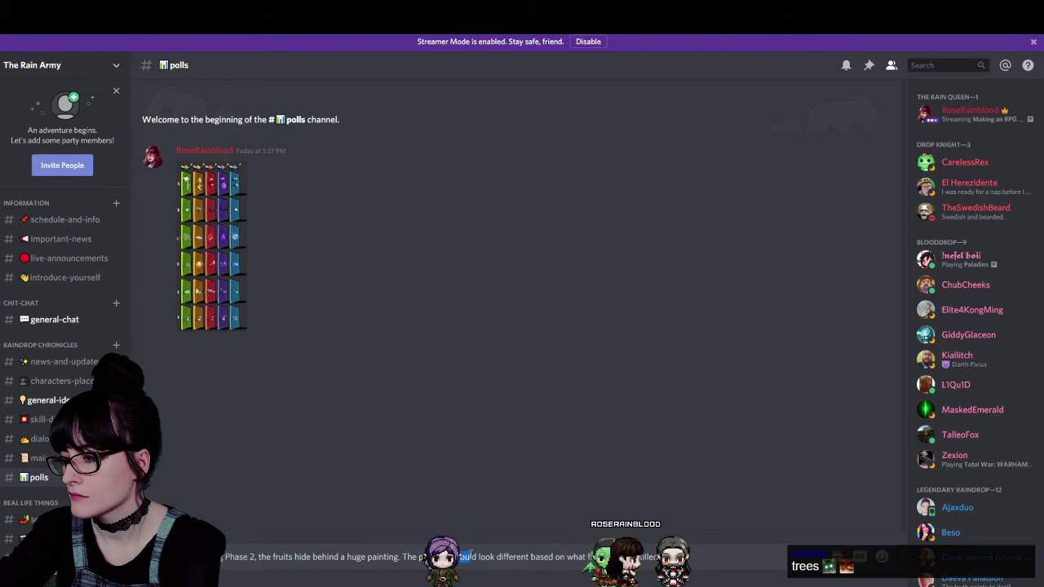
Change "should look" to "looks" in the draft's painting sentence and select the whole message text.
click(467, 557)
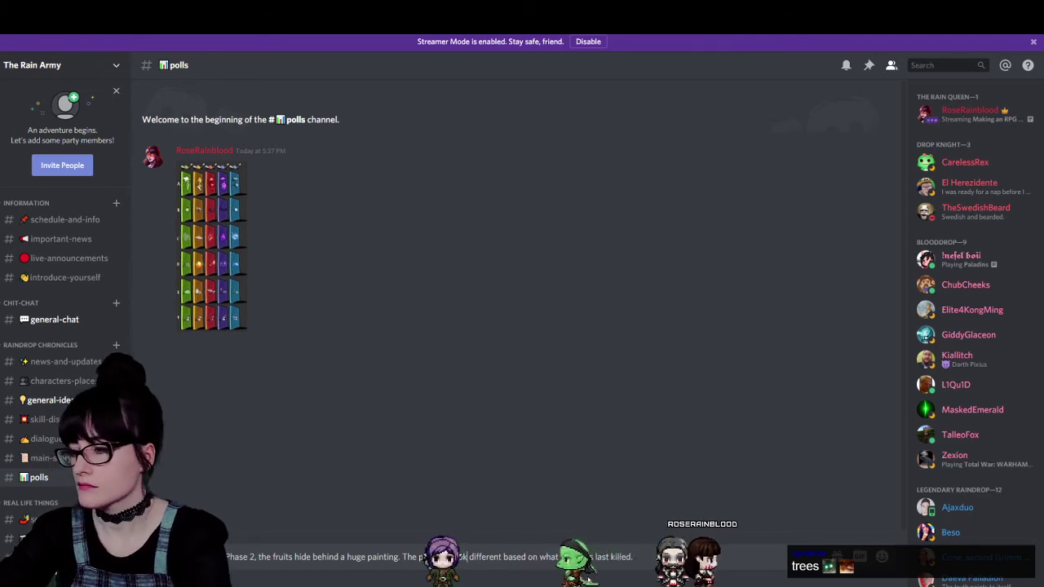
text(s)
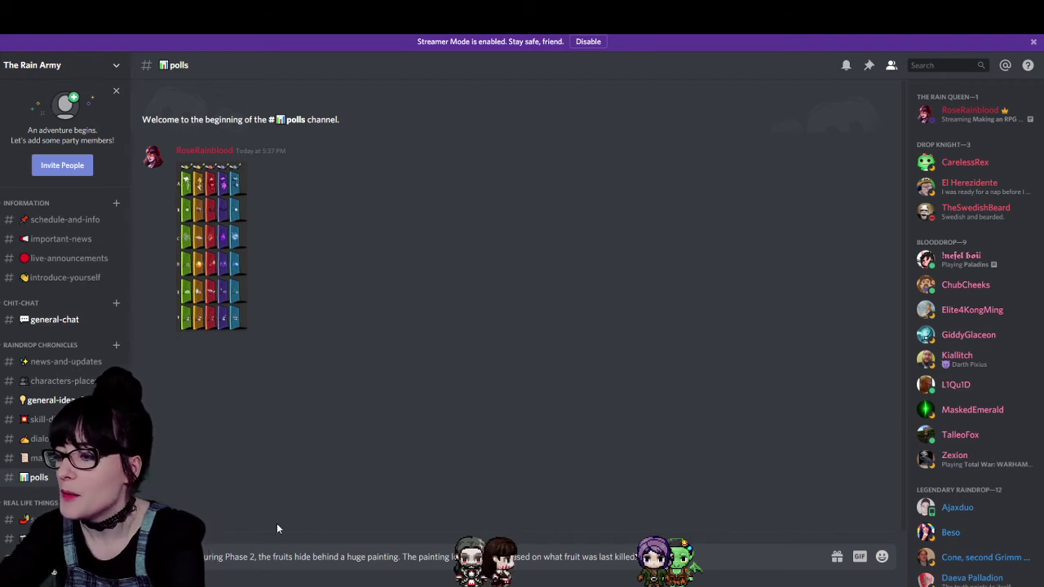
drag(283, 556, 397, 556)
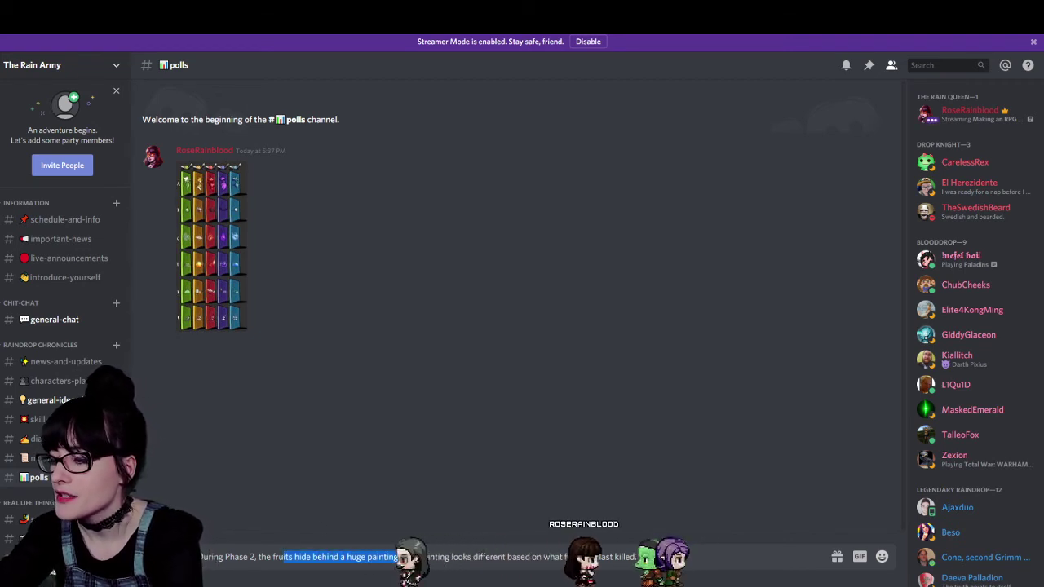
key(ctrl+a)
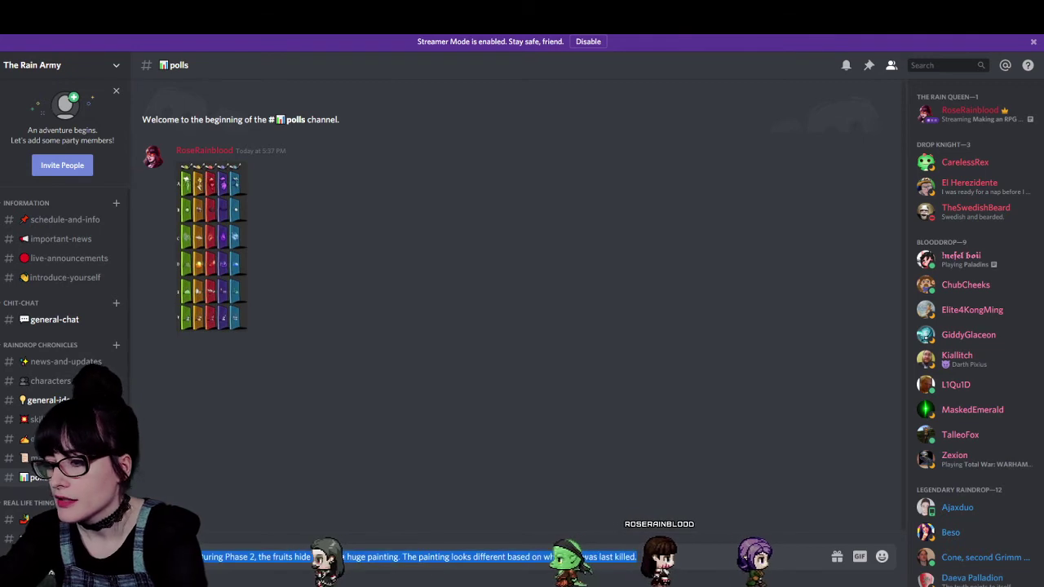
Edit the painting image post to carry the boss title copied from draw.io, "Boss #1 - The Da Caravaggions (Everbloom Forest)".
click(889, 164)
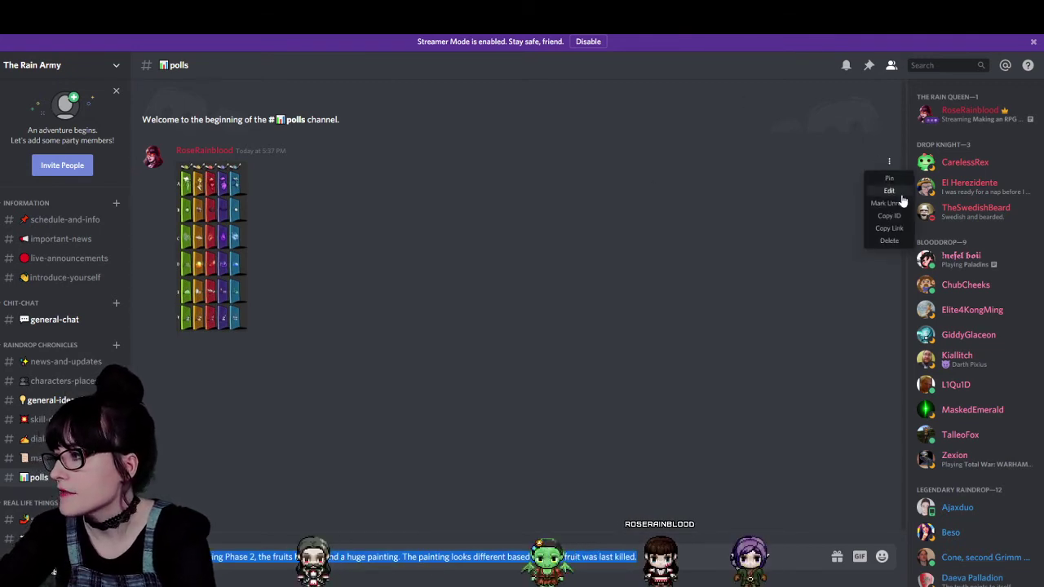
click(882, 174)
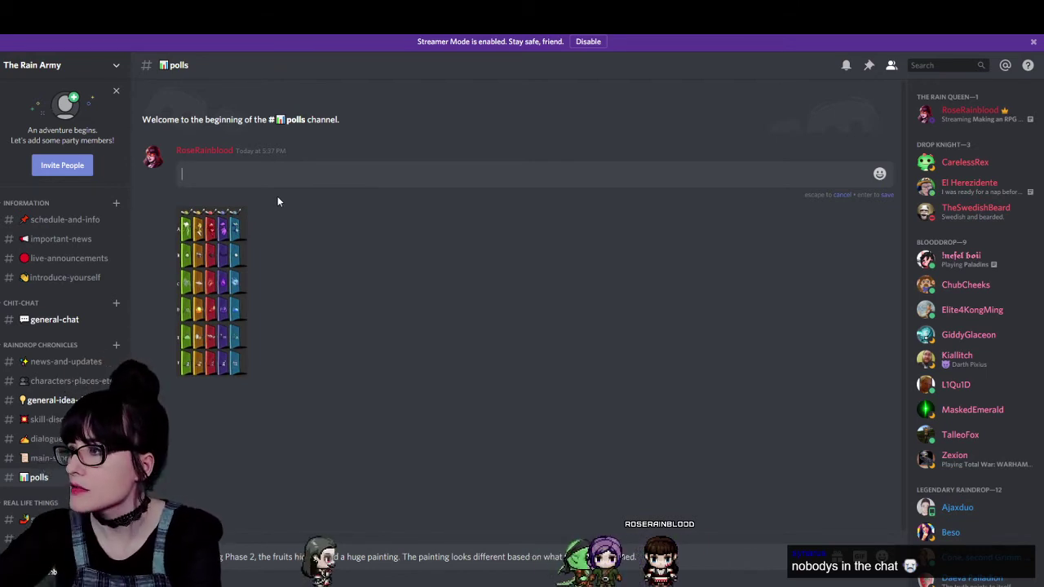
key(alt+Tab)
scroll(416, 304, up, 3)
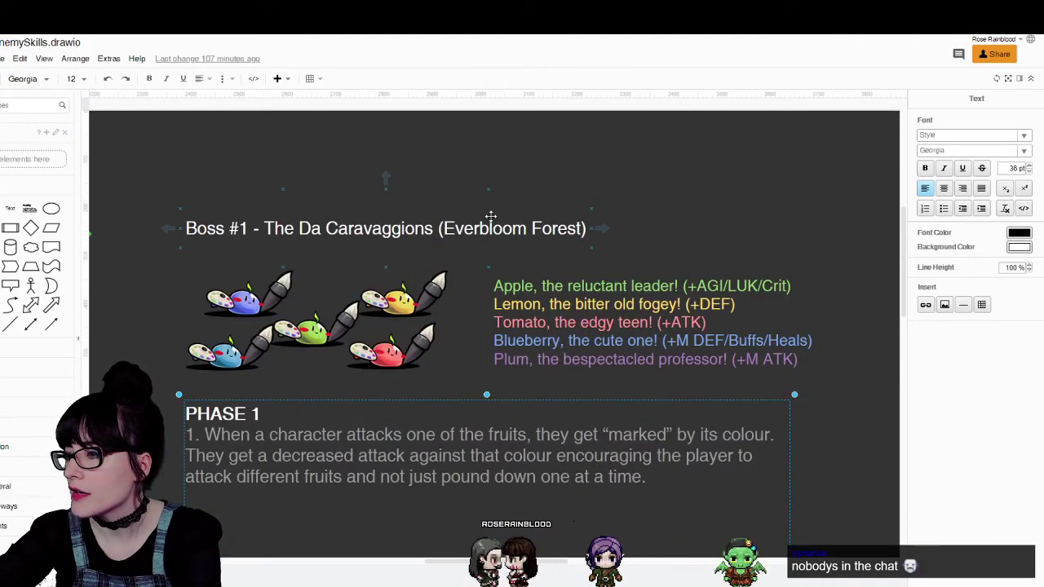
click(345, 233)
double_click(346, 232)
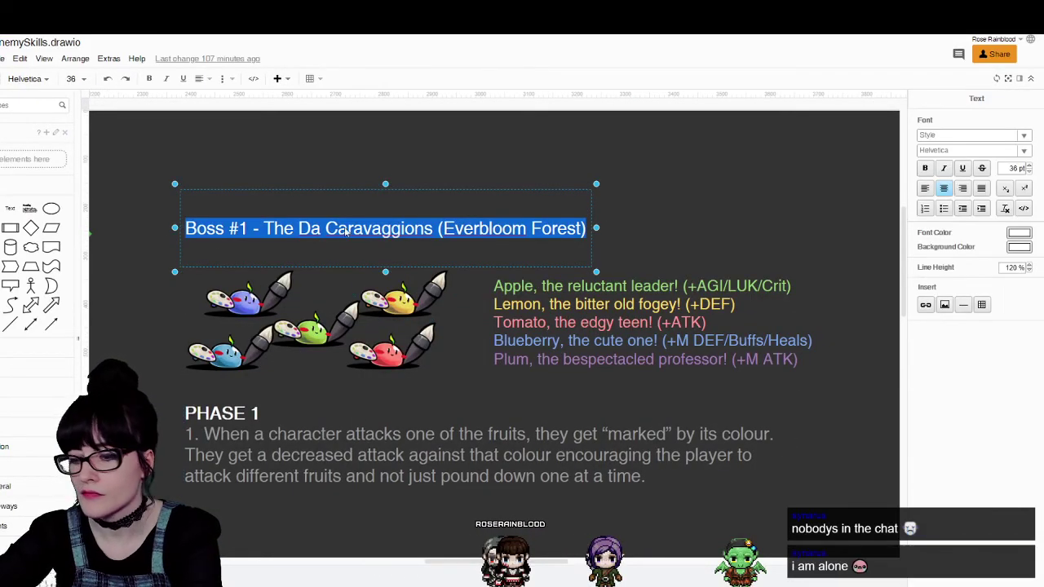
key(ctrl+Tab)
key(ctrl+Tab)
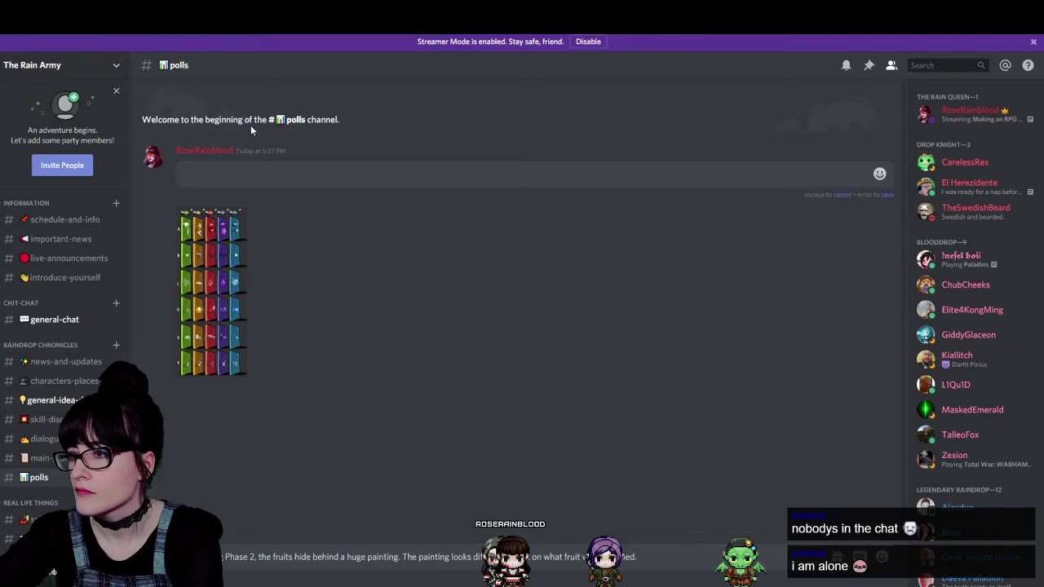
key(Return)
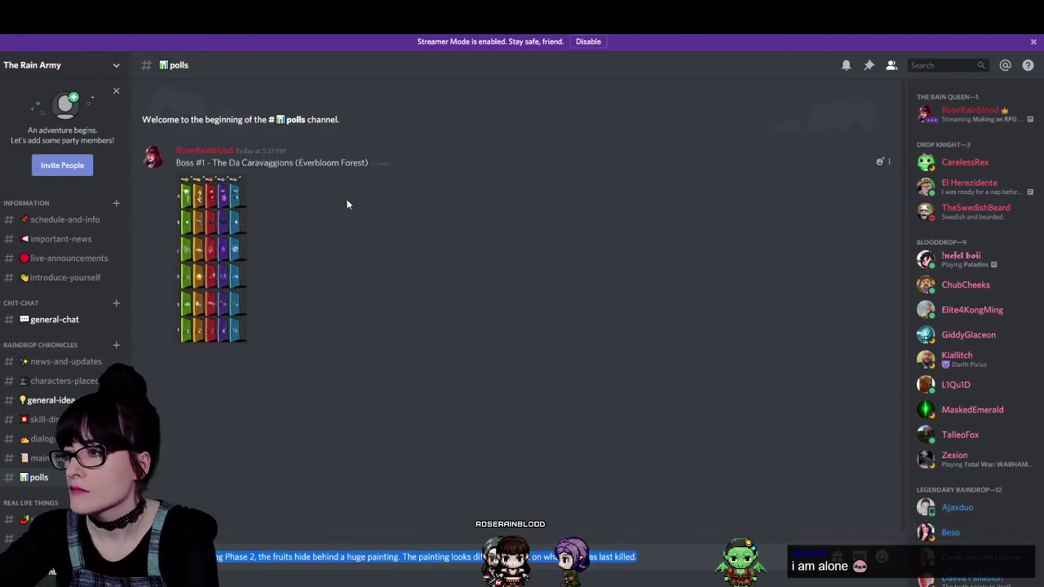
Check the Phase 2 notes in draw.io and the Twitch stream chat, and return to the Discord draft.
click(272, 557)
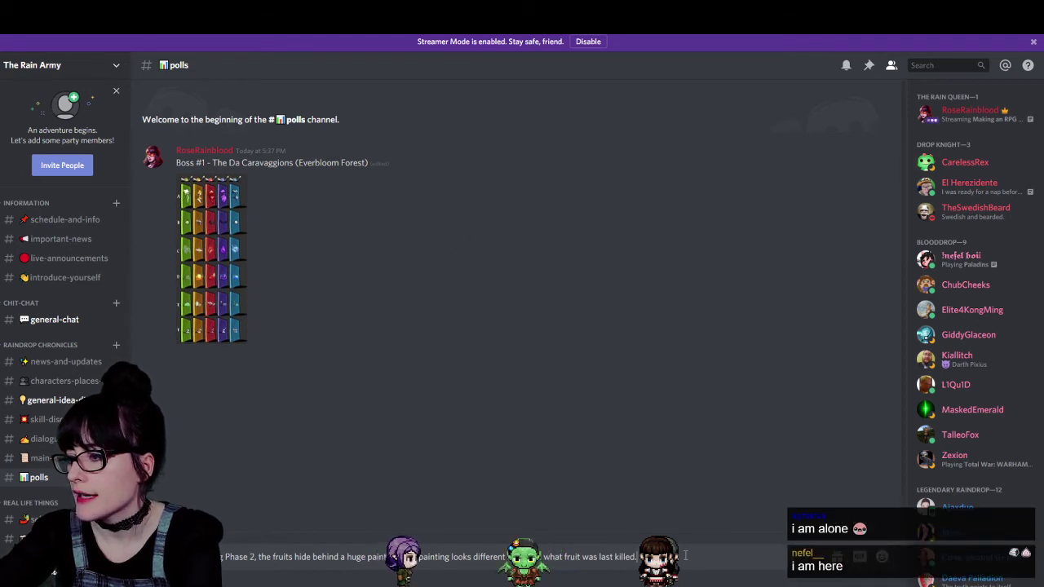
key(alt+Tab)
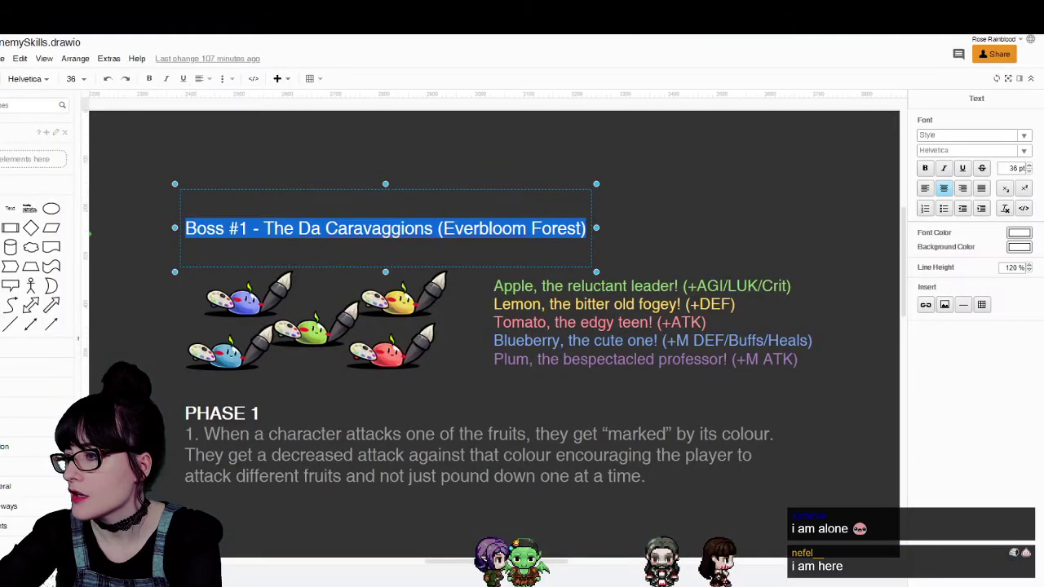
scroll(653, 272, down, 3)
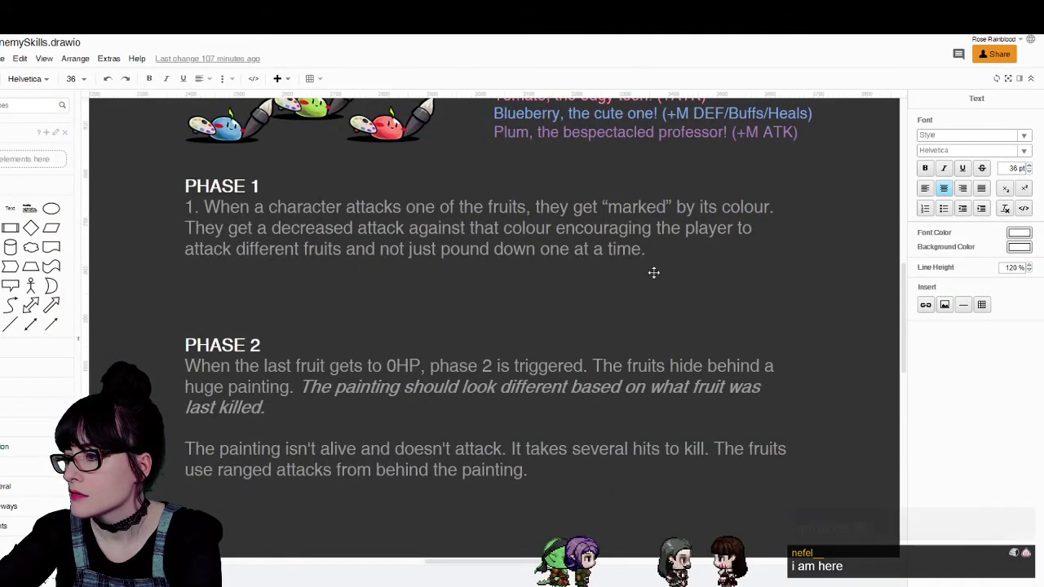
key(alt+Tab)
key(alt+Tab)
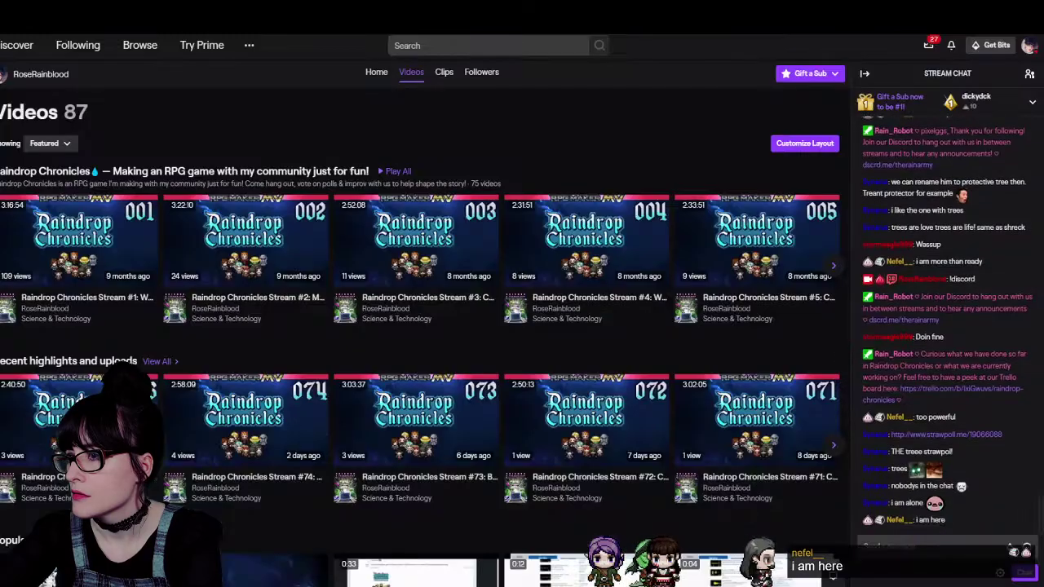
key(alt+Tab)
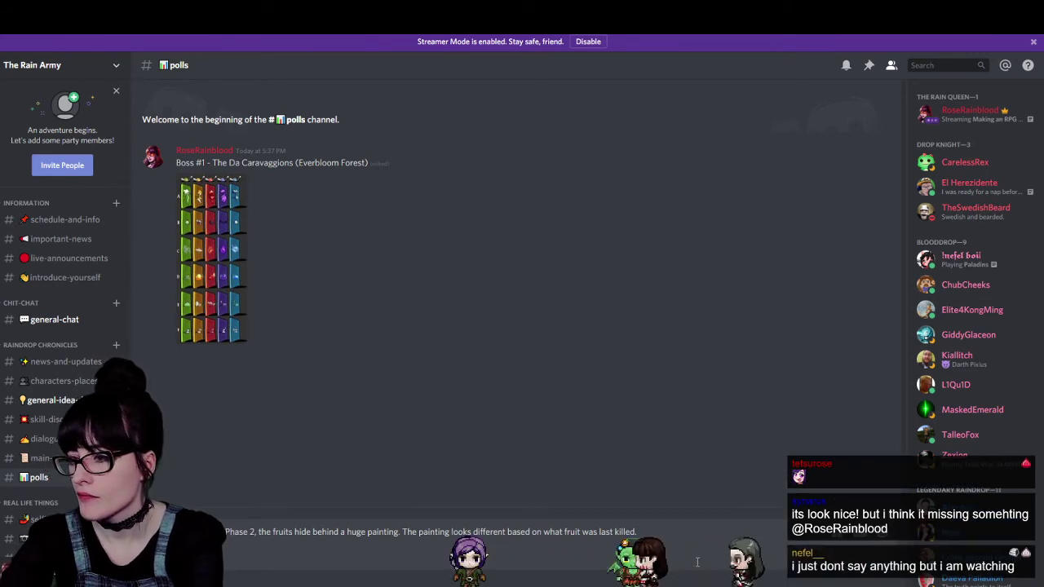
Add a second line to the draft with the quoted poll question ending "theme should be paintings be?" and an empty pair of quotes.
text(is)
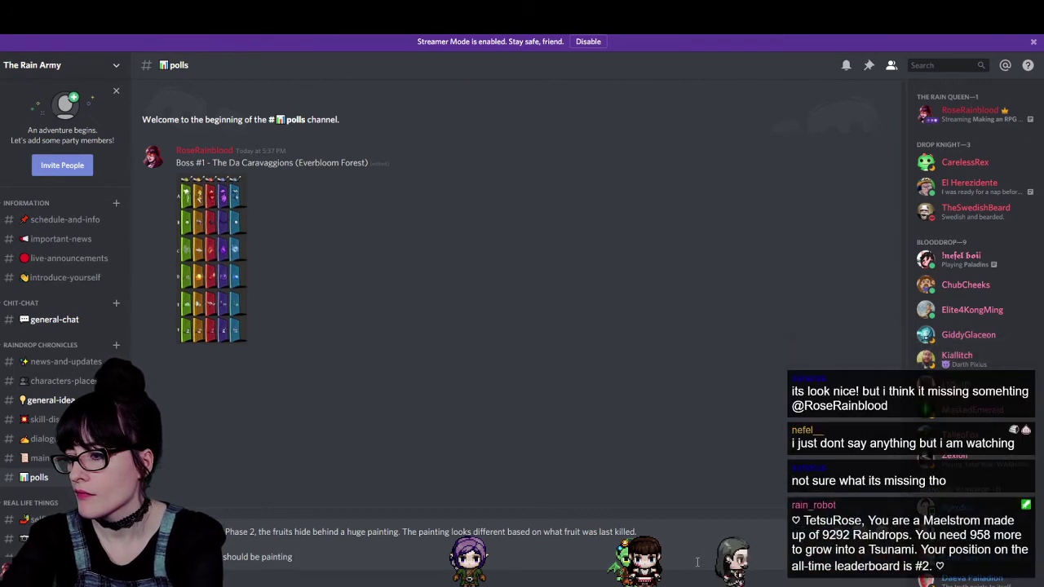
text(s be?)
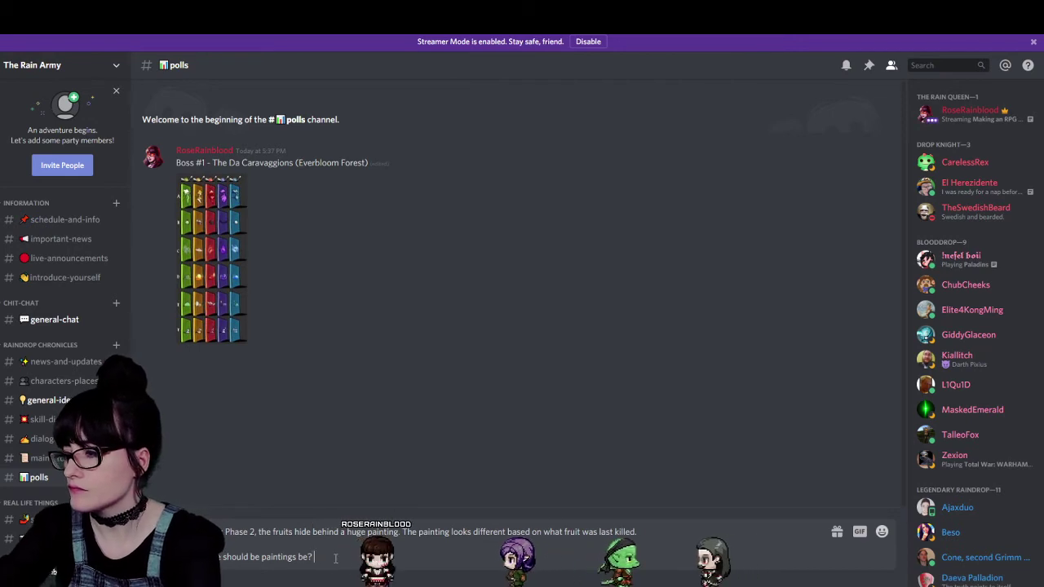
text(```)
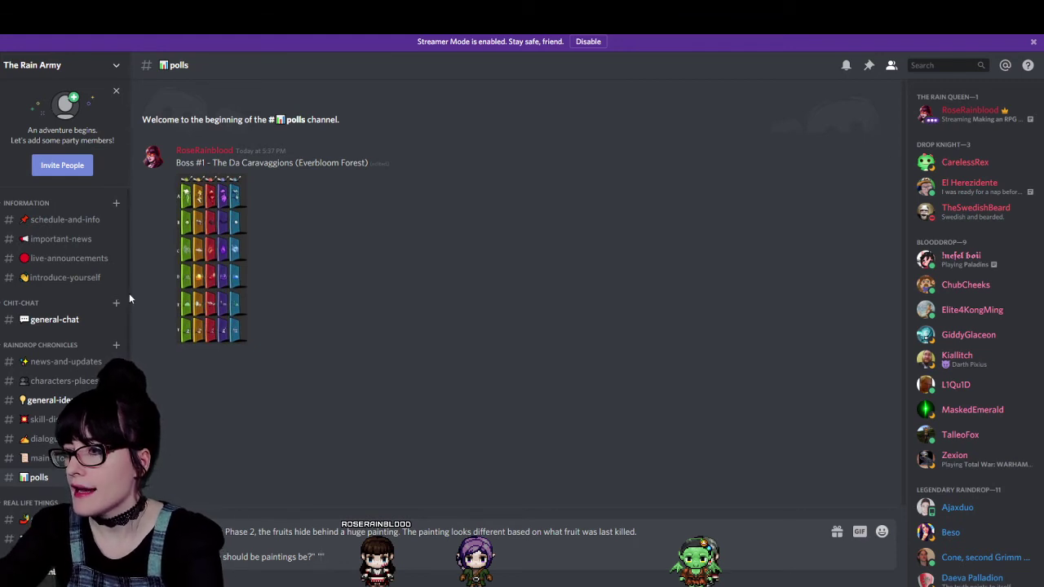
Consult the enlarged painting image and add the quoted poll options "Badass elemental ladies" and "Cute creatures" after the question.
click(218, 286)
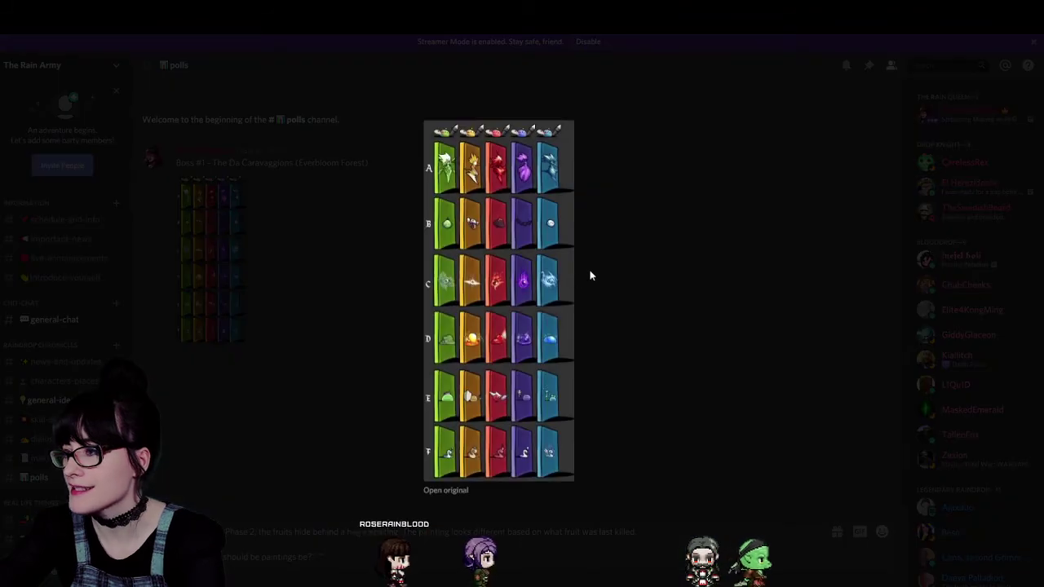
click(692, 225)
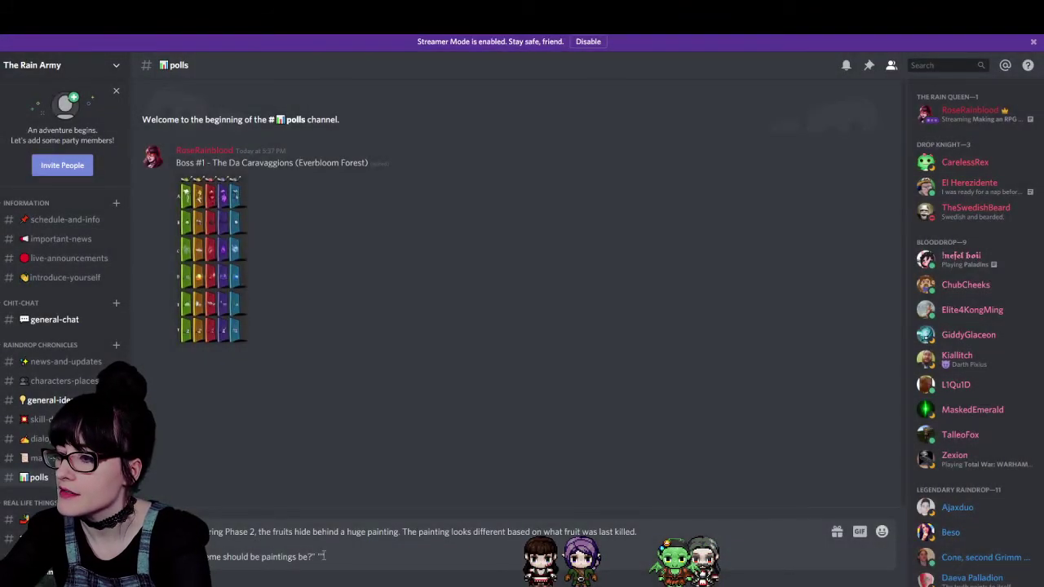
text(Badass elemental ladies")
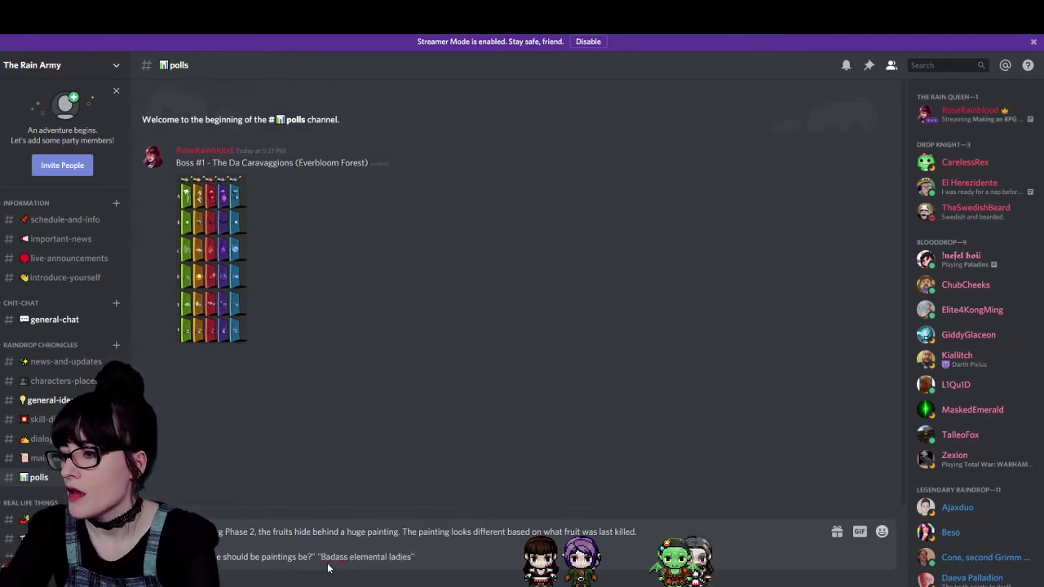
click(198, 234)
click(610, 358)
text(C)
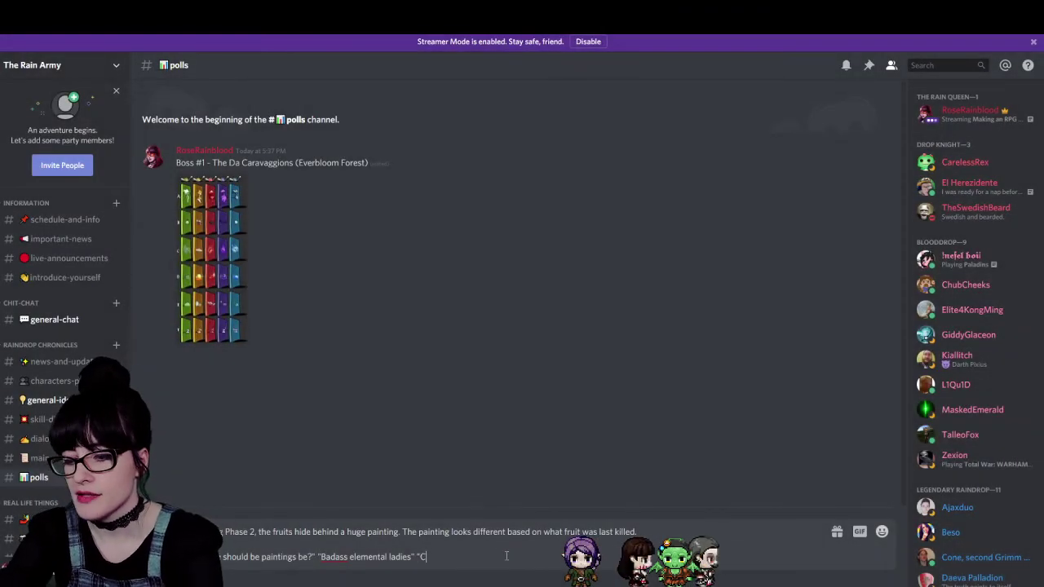
text(ute creatures")
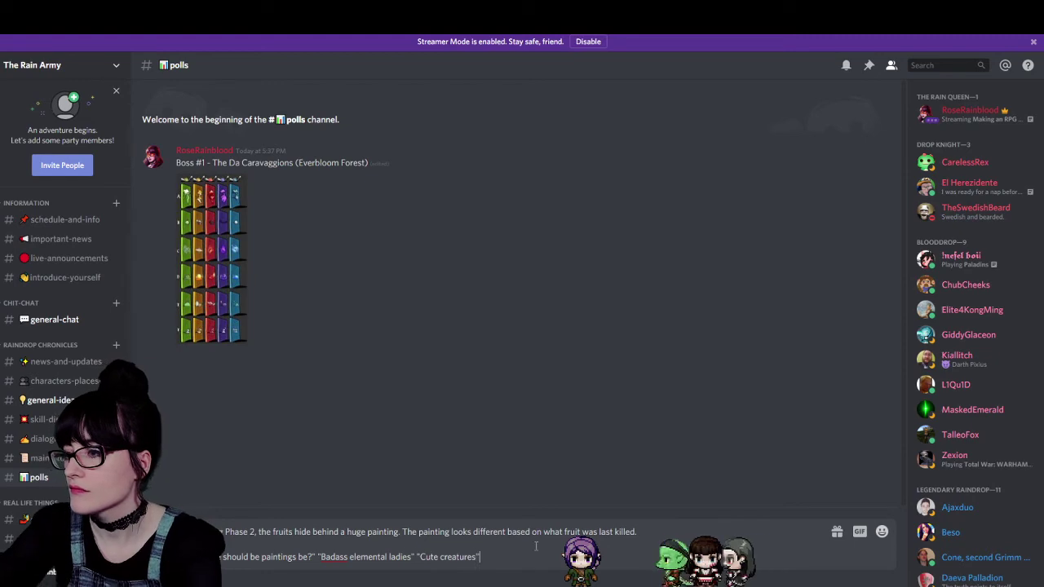
Consult the enlarged painting image and add the quoted poll option "Orbs" to the end of the draft.
click(224, 273)
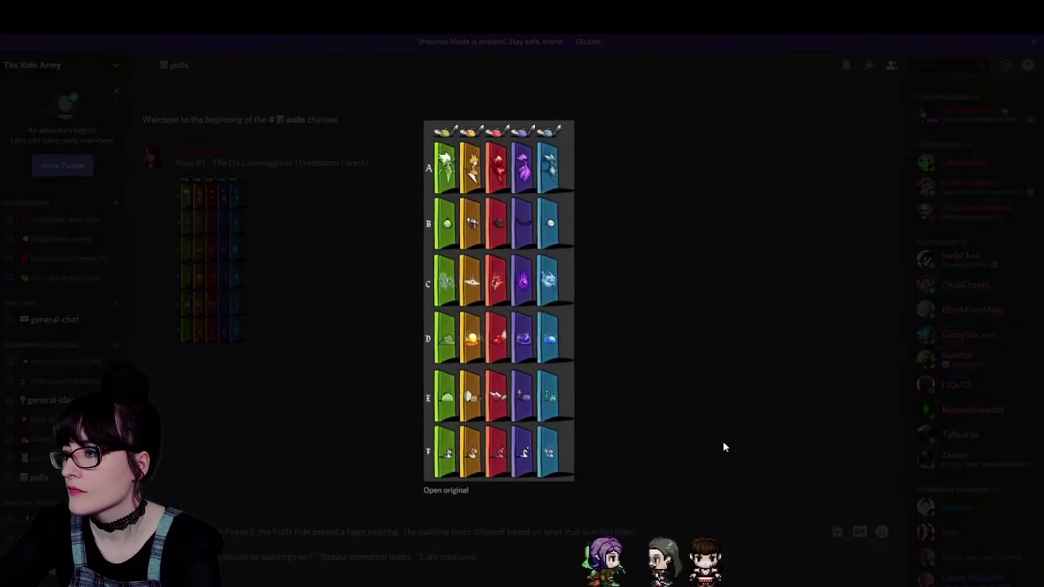
click(547, 557)
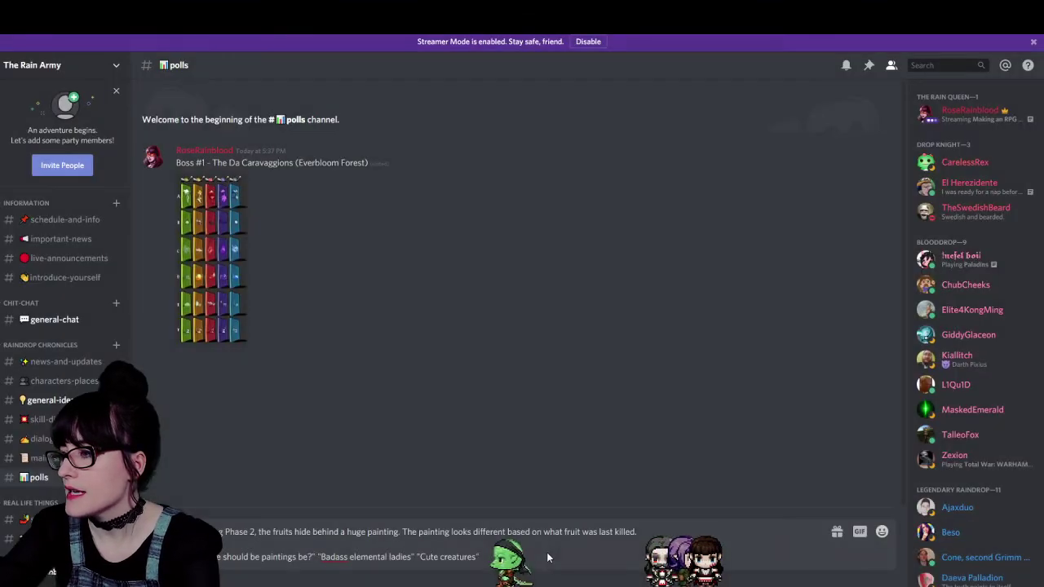
text("Orbs")
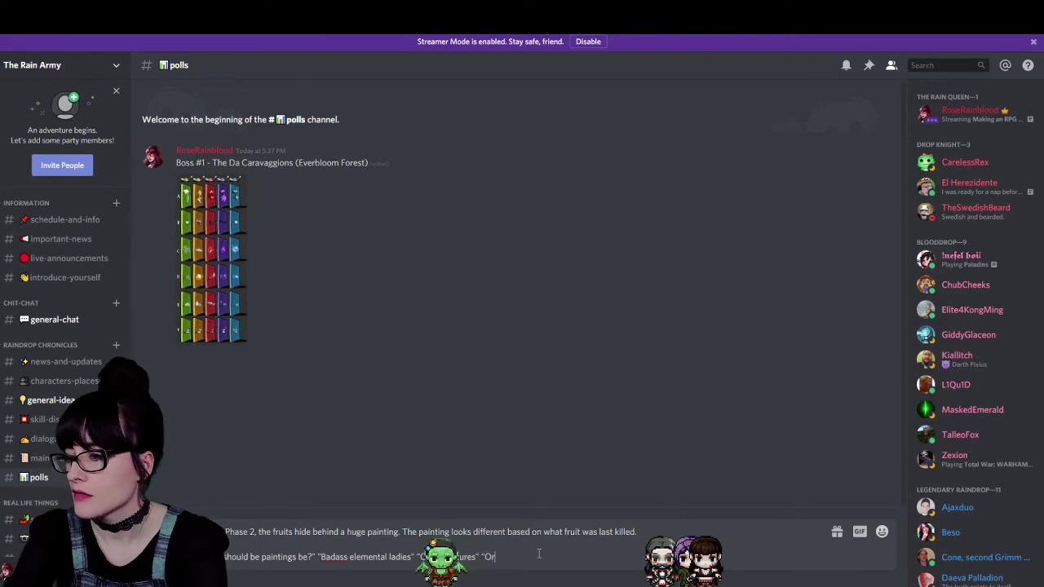
Recheck the painting rows in the enlarged image and shorten the first poll option to "Badass ladies".
click(190, 261)
click(650, 408)
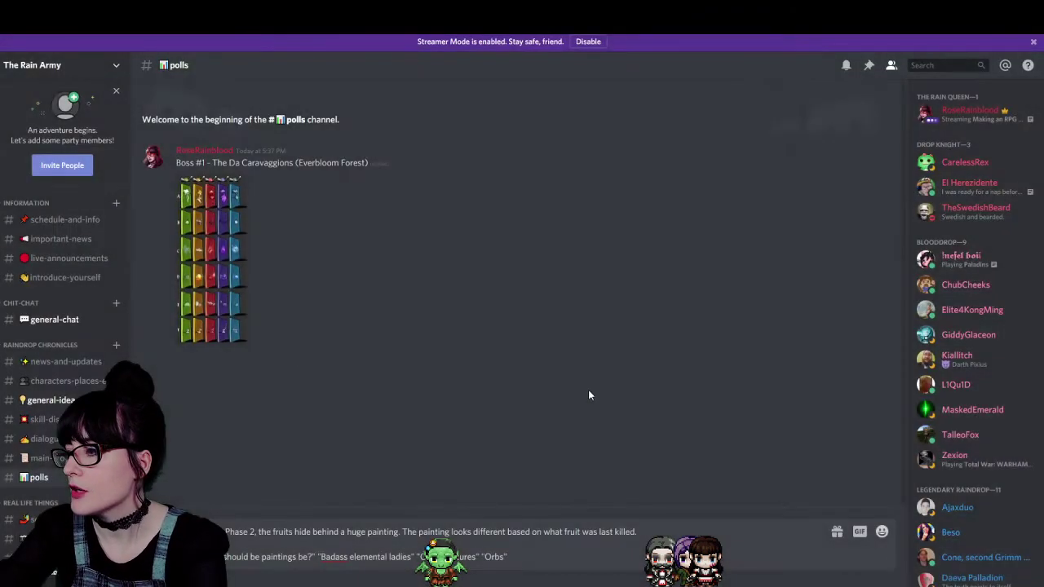
click(211, 322)
click(708, 411)
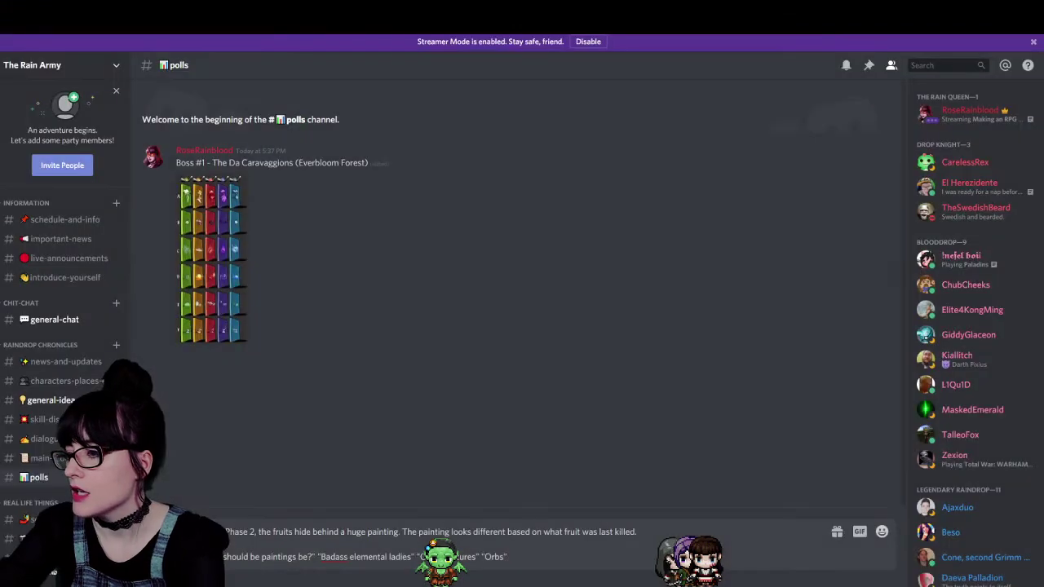
double_click(353, 557)
key(BackSpace)
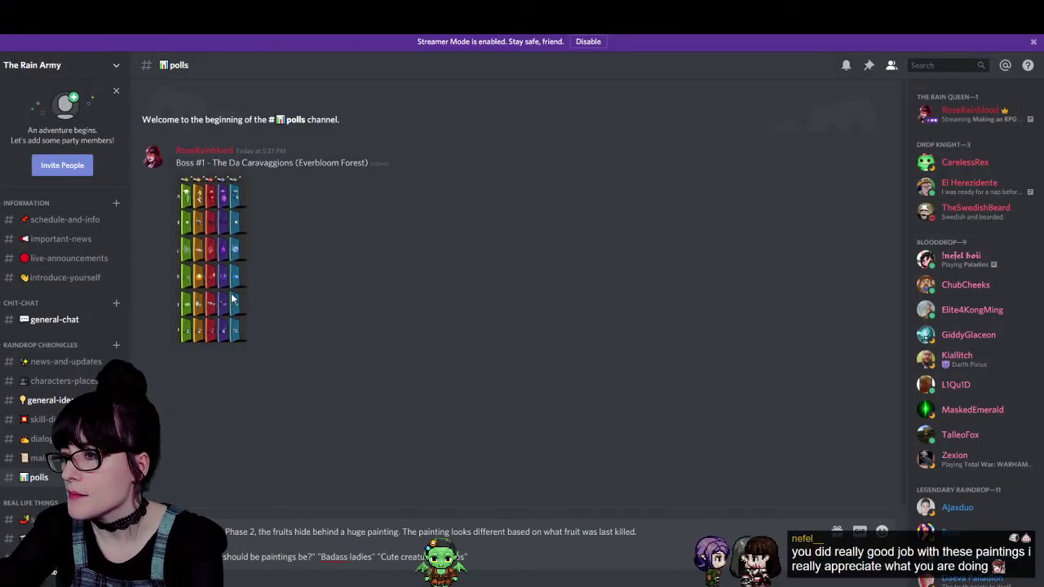
Review the enlarged painting image again and append the quoted poll option "Slimes" after "Orbs".
click(210, 261)
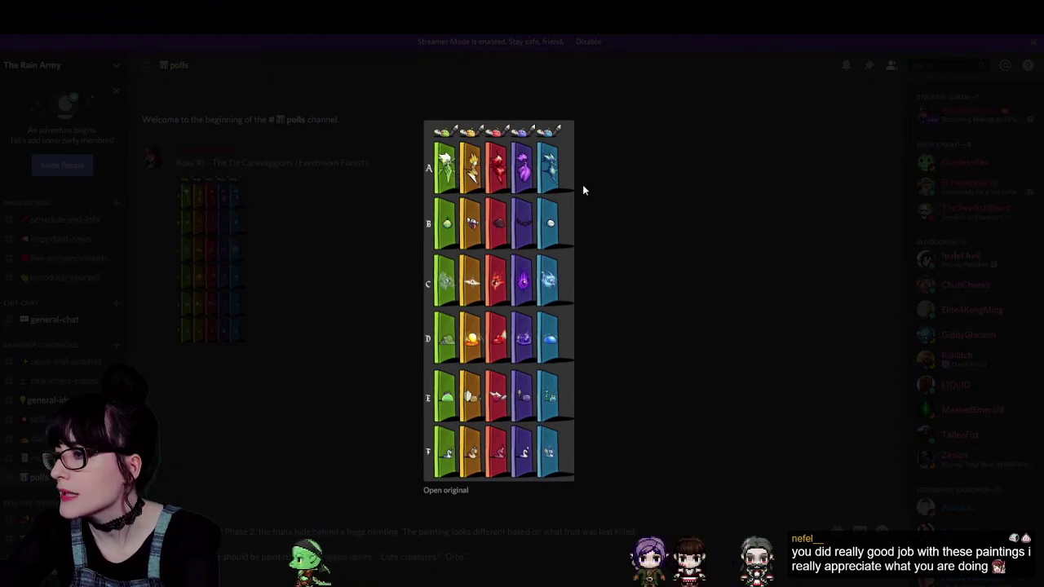
click(617, 240)
click(188, 304)
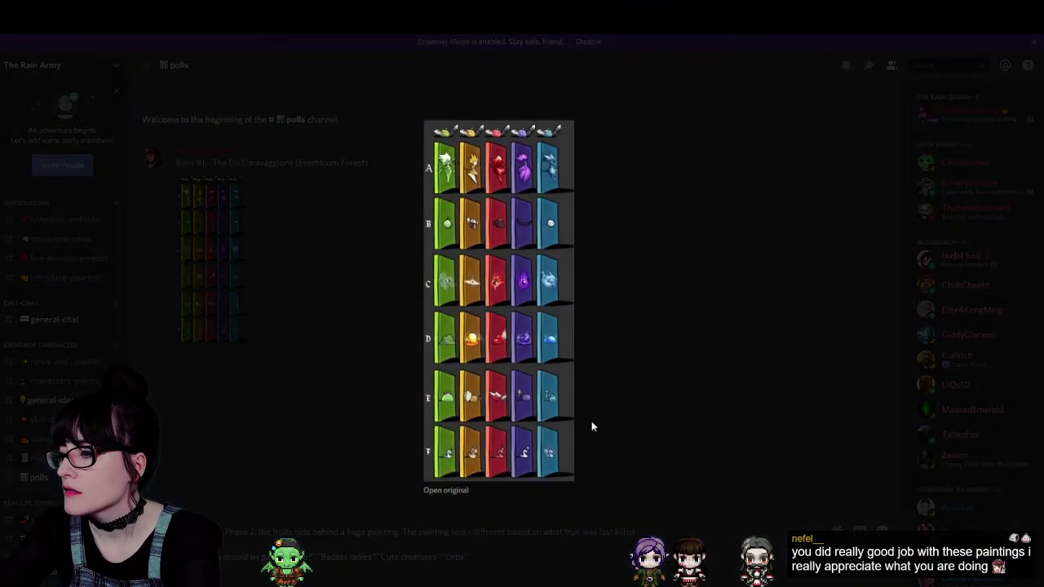
click(687, 383)
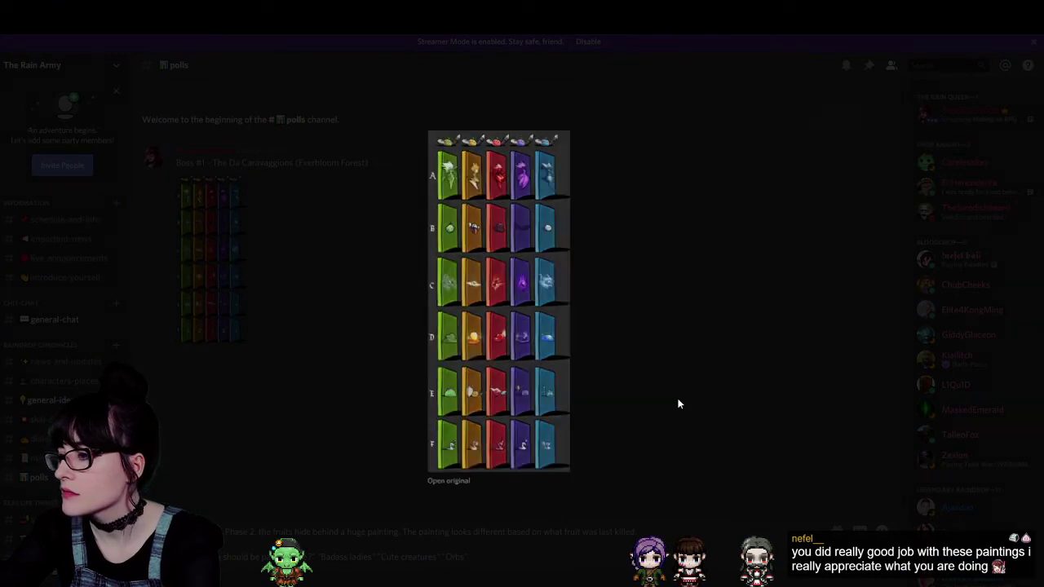
text("Slimes")
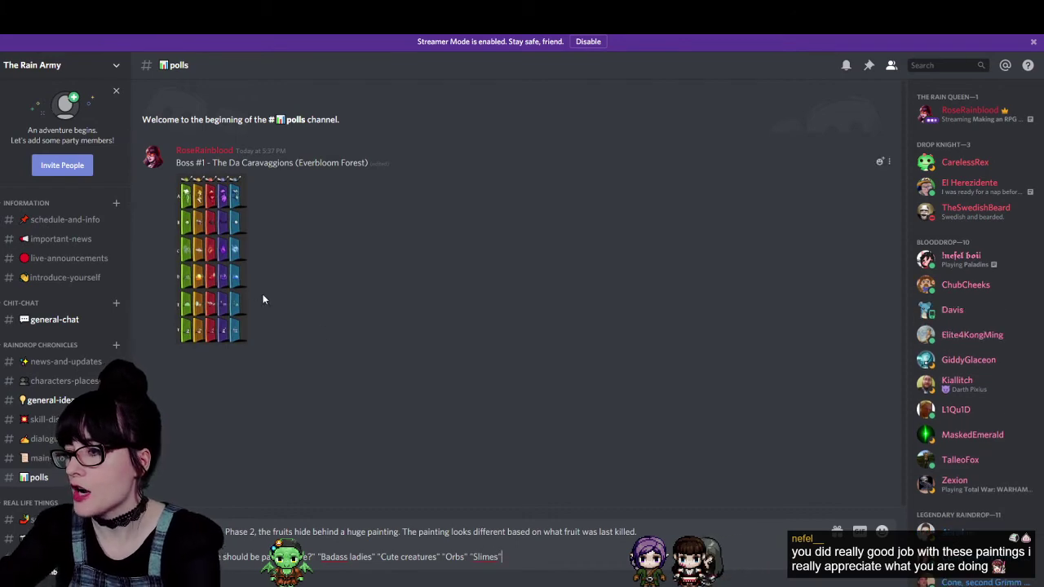
Compare the slime rows in the image, rename the slime option "Slimes: Version 1" and add "Slimes: Versions 2".
click(222, 284)
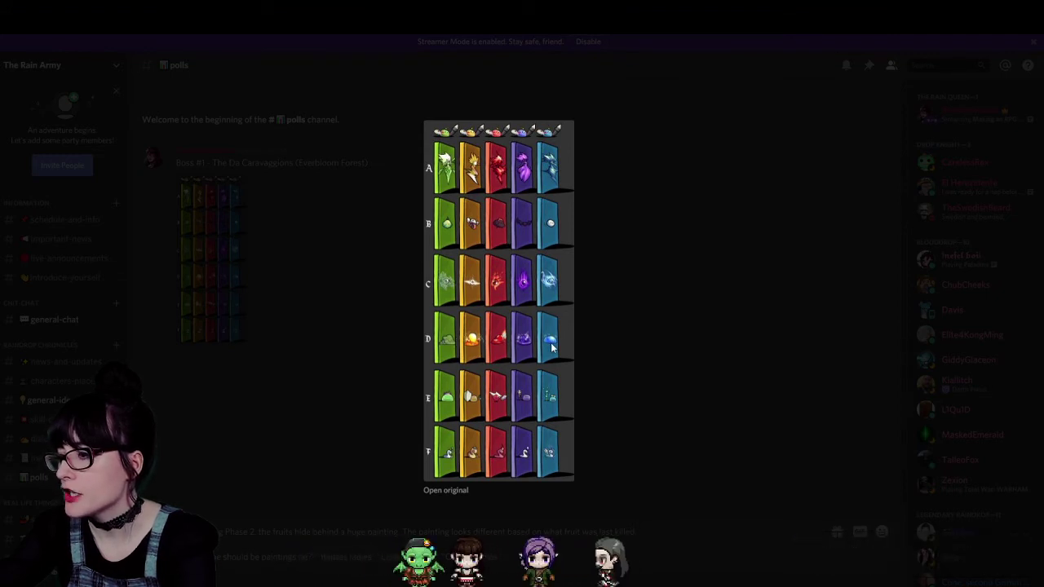
click(625, 397)
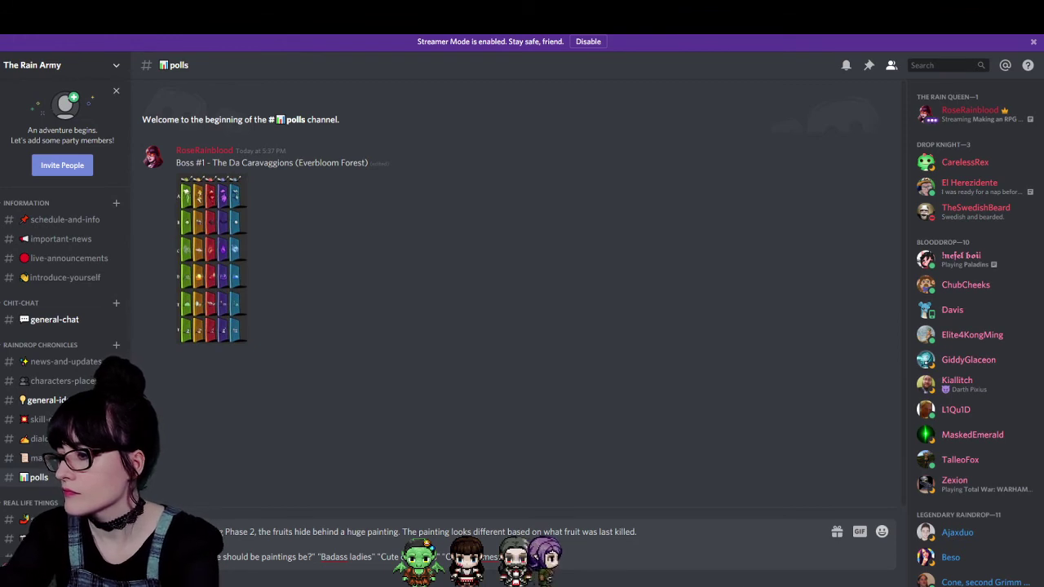
text(mes: Versions 2")
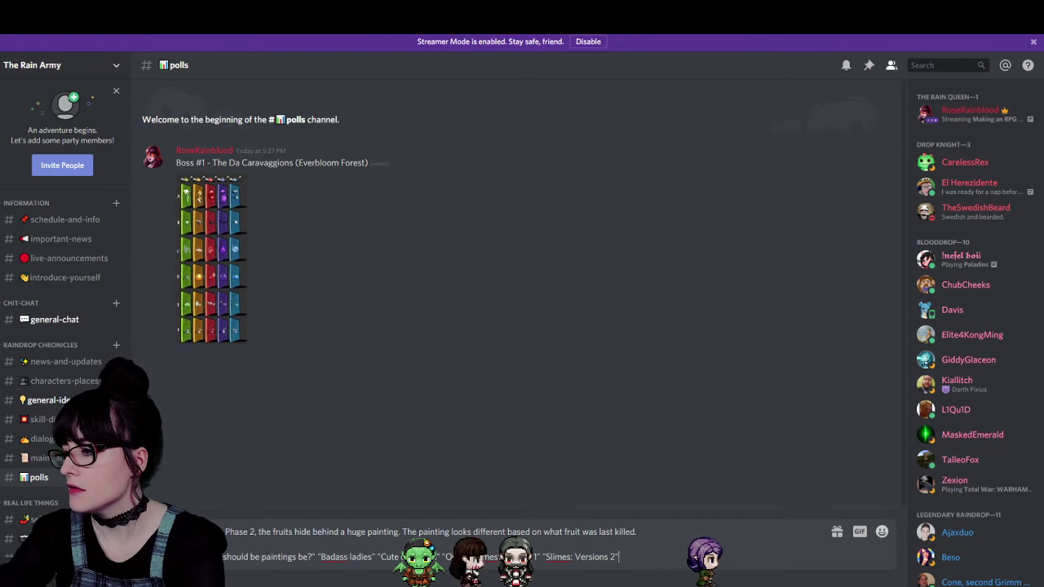
Check the last painting row in the image, add the quoted option "Snakes" and send the finished /poll command.
click(193, 257)
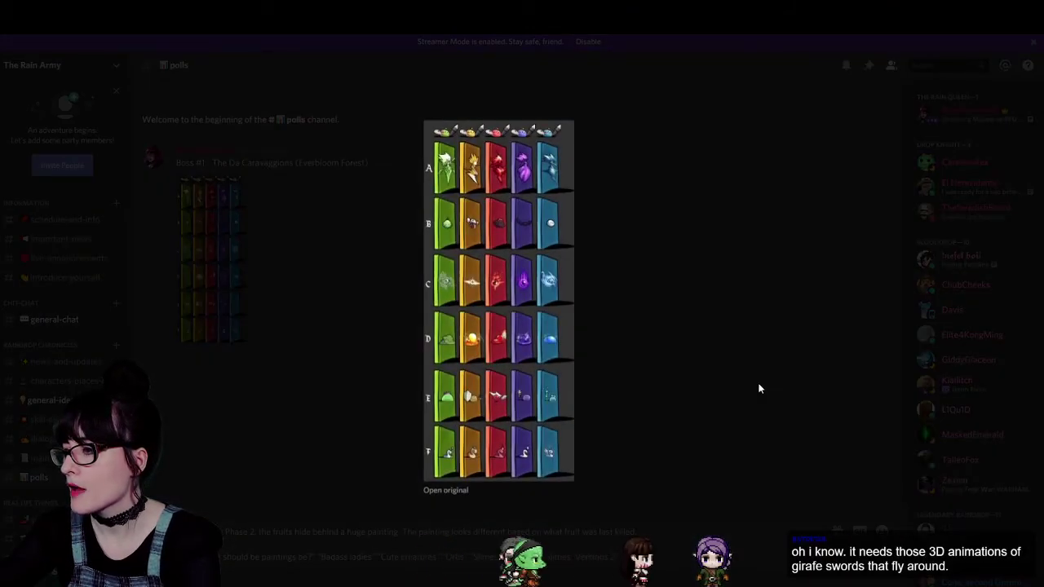
click(758, 389)
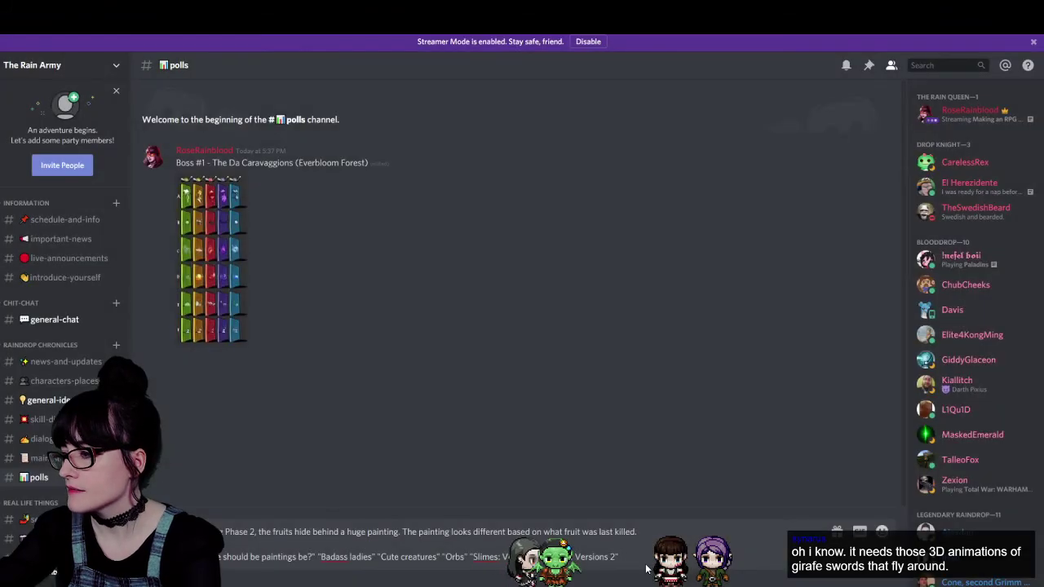
text(kes")
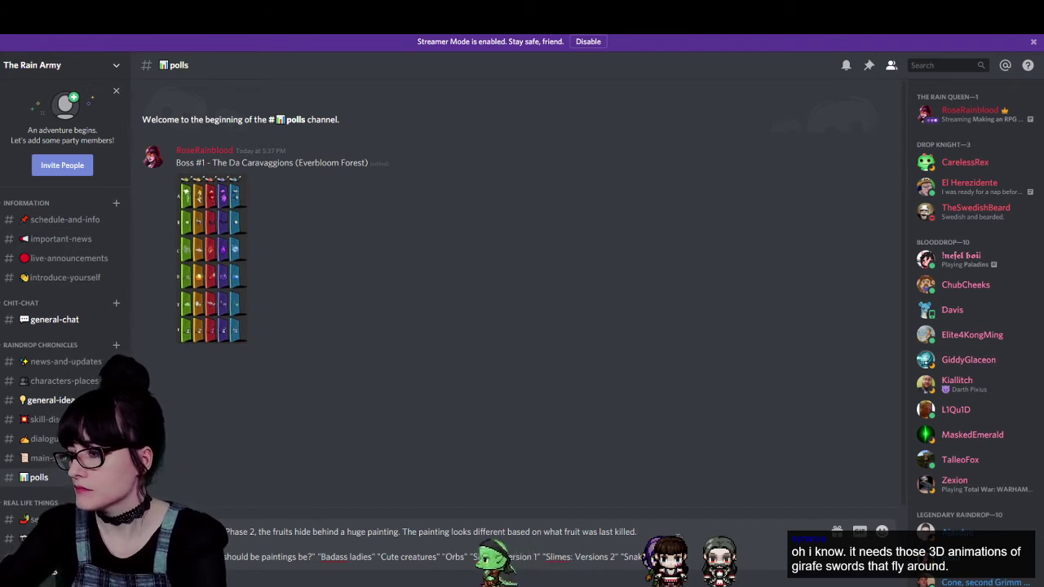
key(ctrl+a)
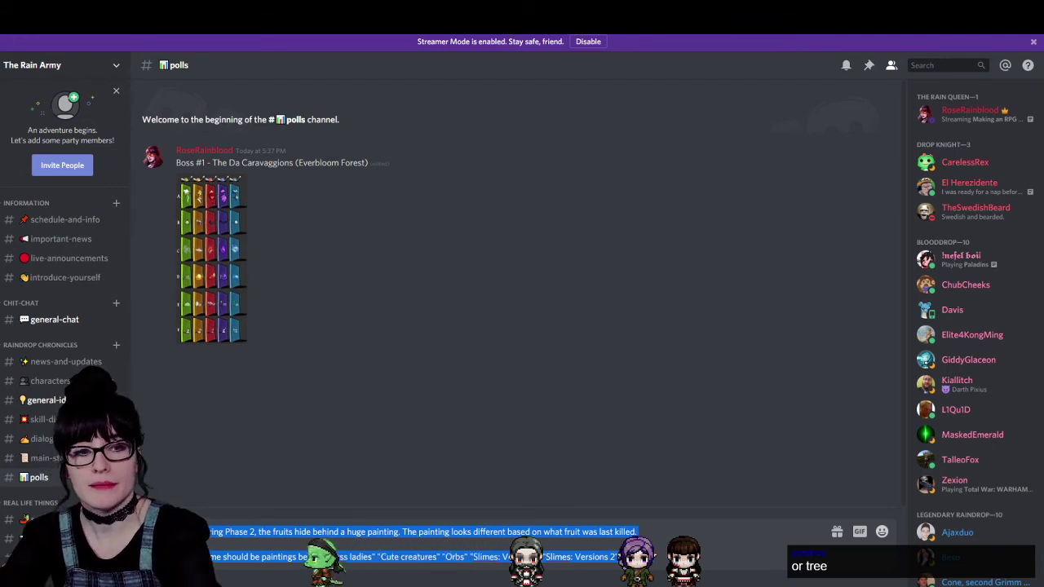
key(Return)
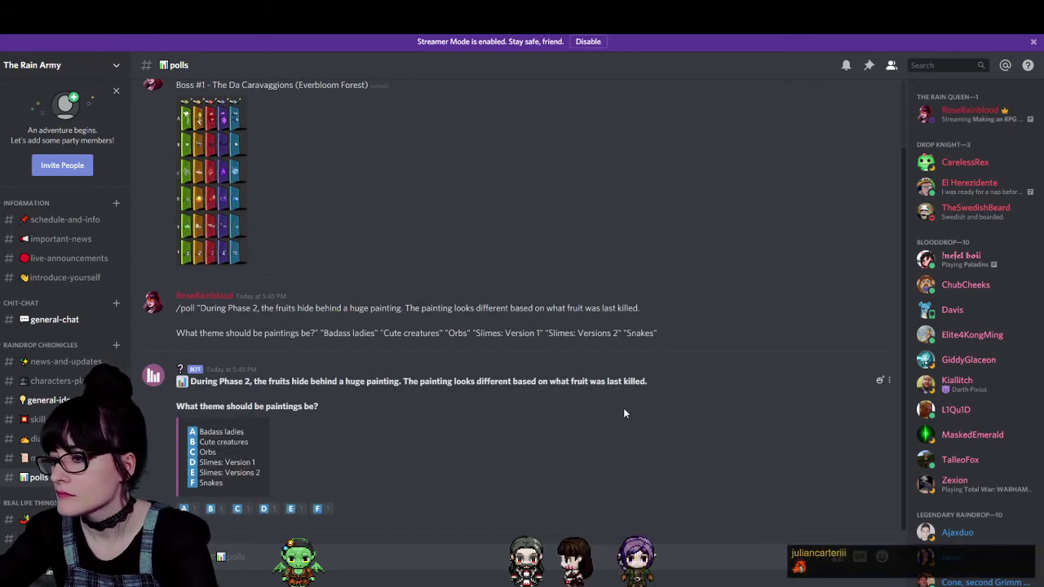
Delete the raw /poll command message above the bot's poll.
click(889, 308)
click(888, 382)
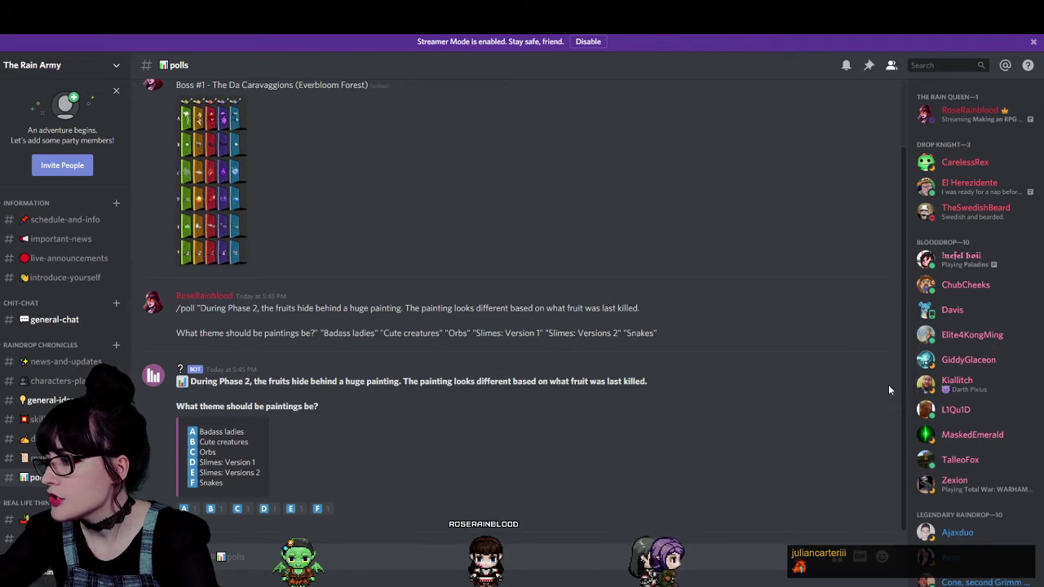
click(585, 404)
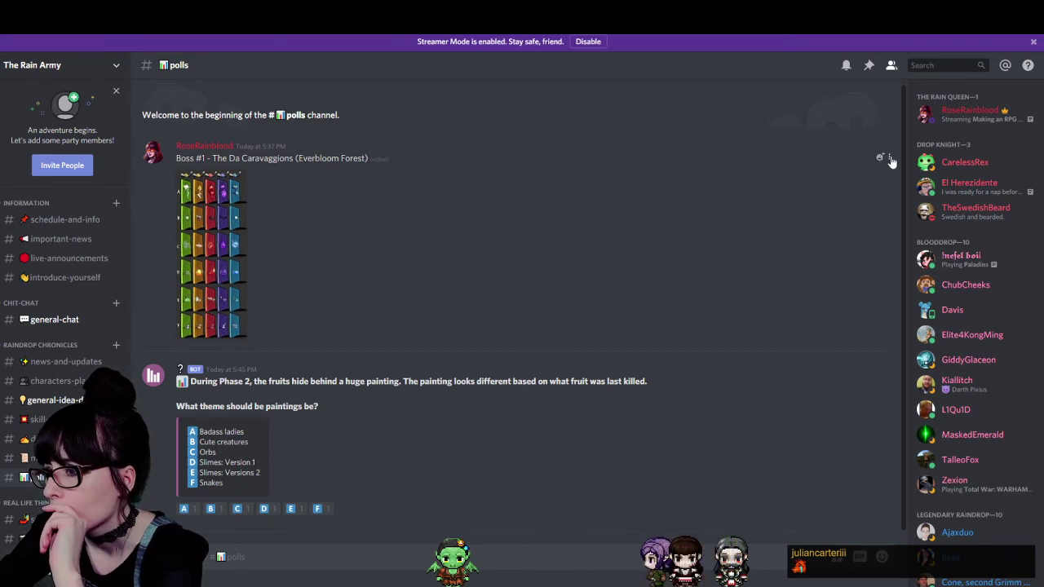
Check how the painting image enlarges and send the italic note "Click on image and open original to see it at full size".
click(889, 158)
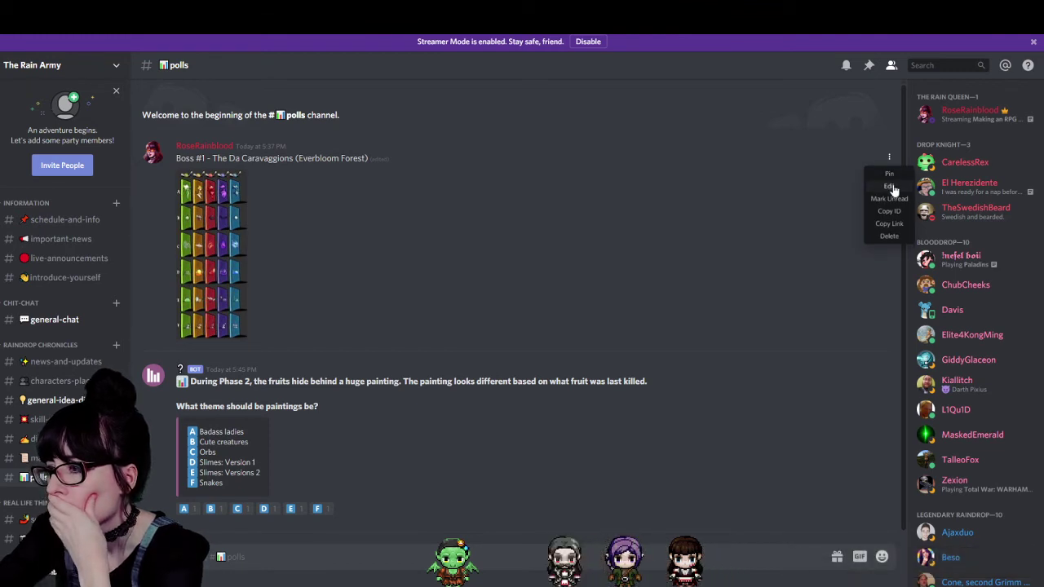
click(859, 216)
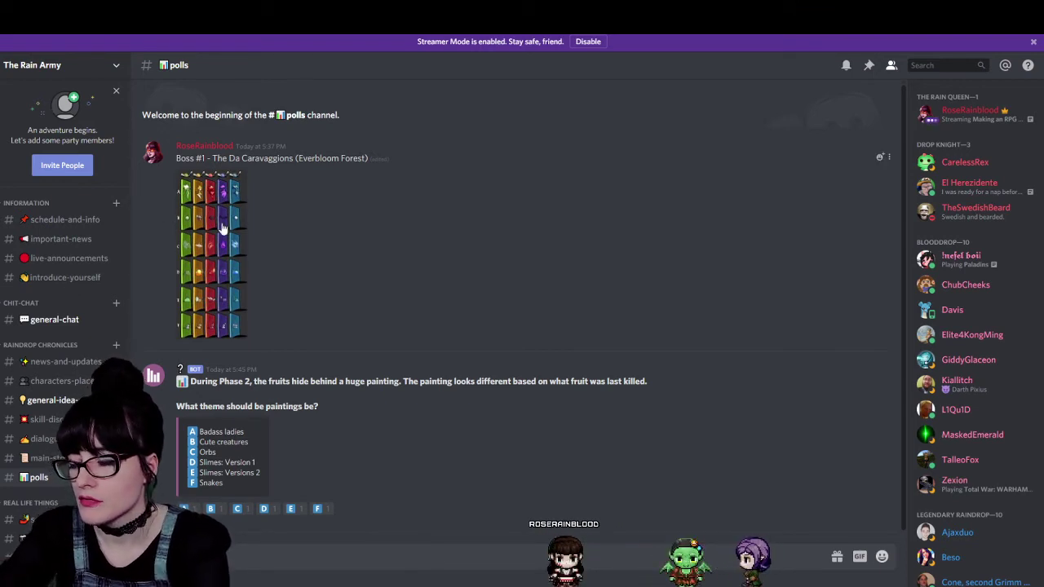
click(190, 192)
click(582, 331)
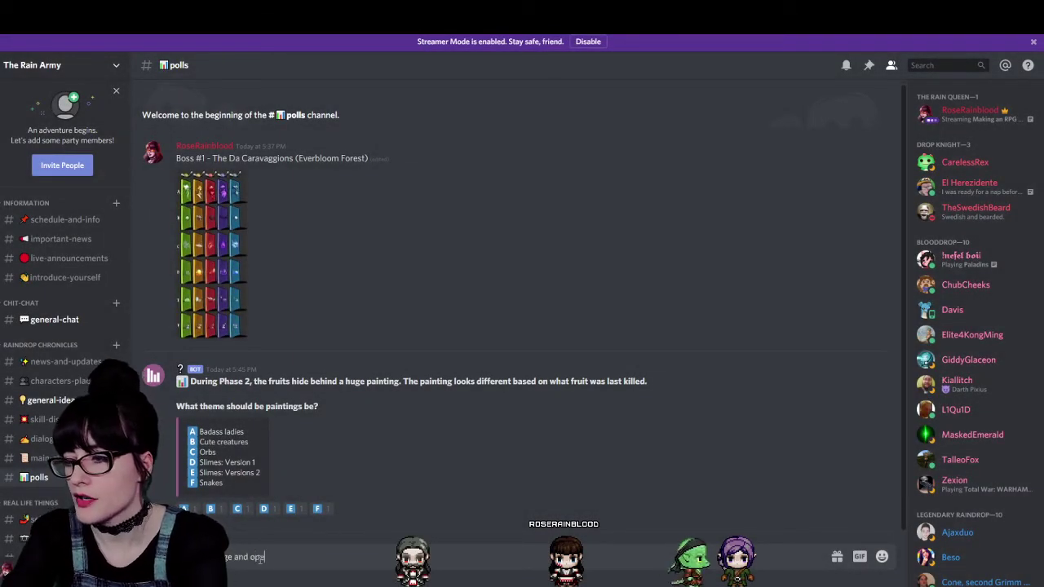
text(en original to see)
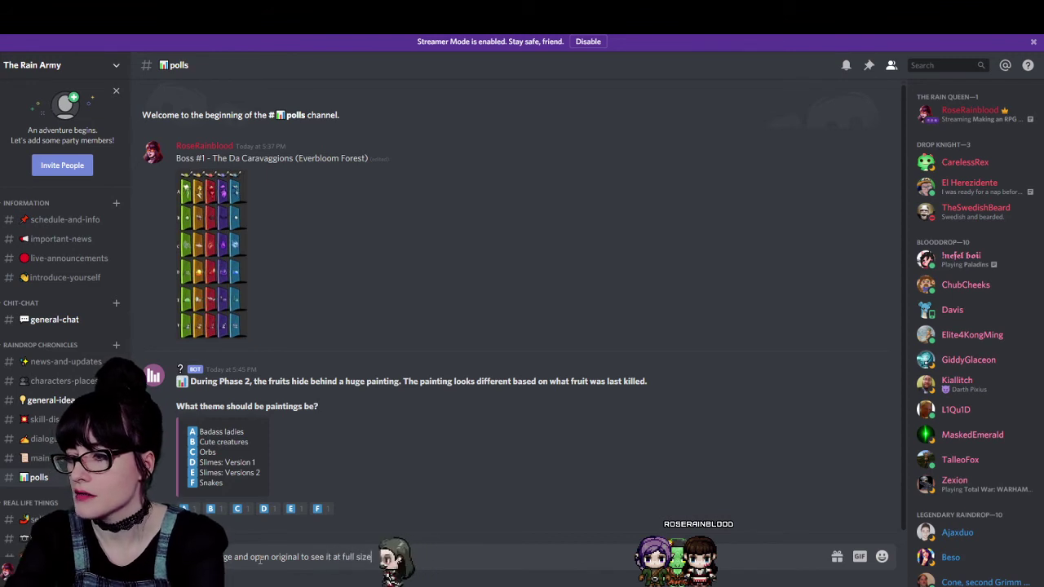
text(it at full size)
key(Return)
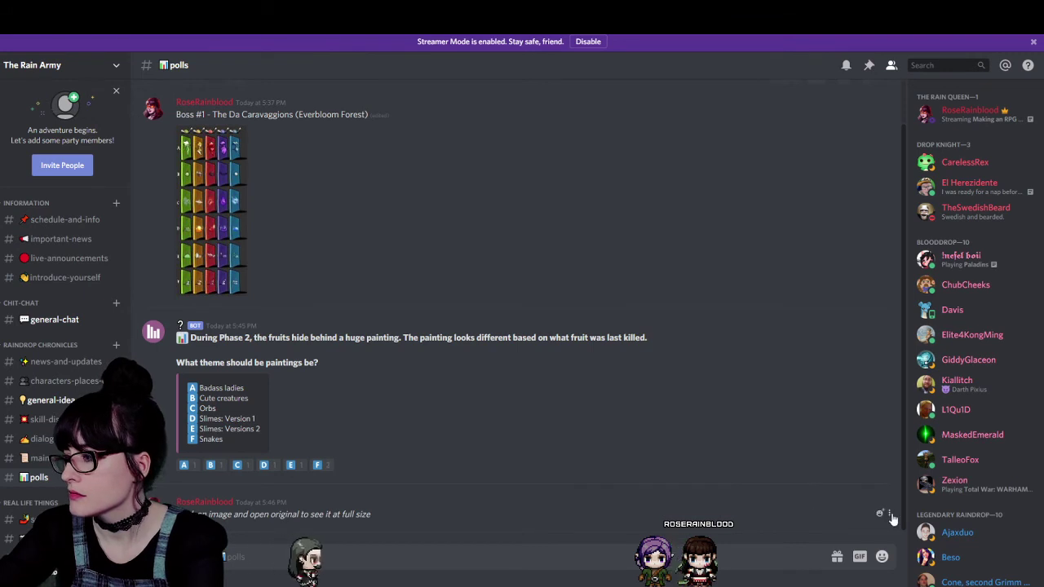
Edit the painting image post to include the italic note "Click on image and open original to see it at full size" and make the boss title bold.
click(889, 513)
click(887, 446)
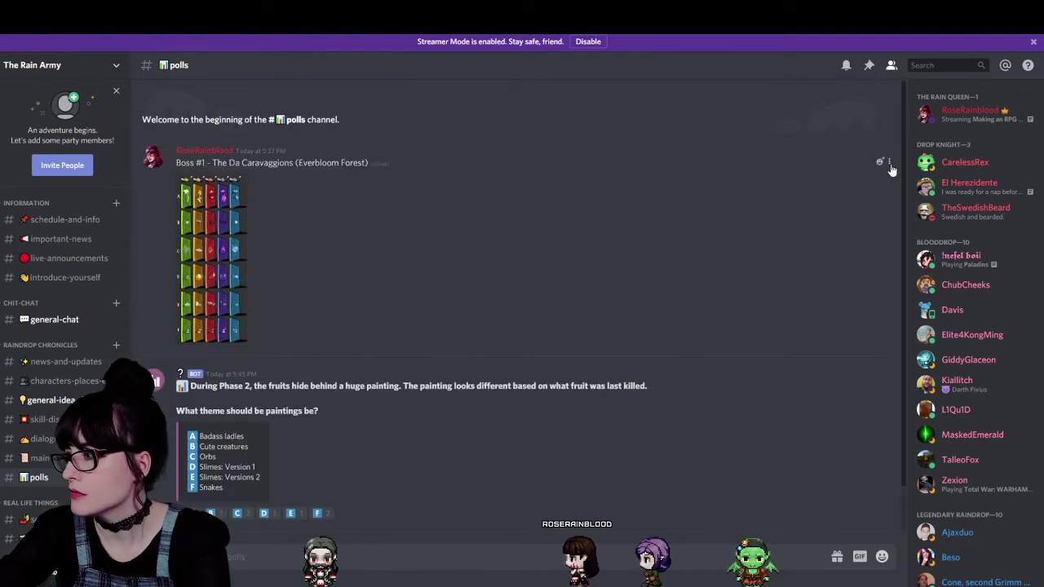
click(891, 163)
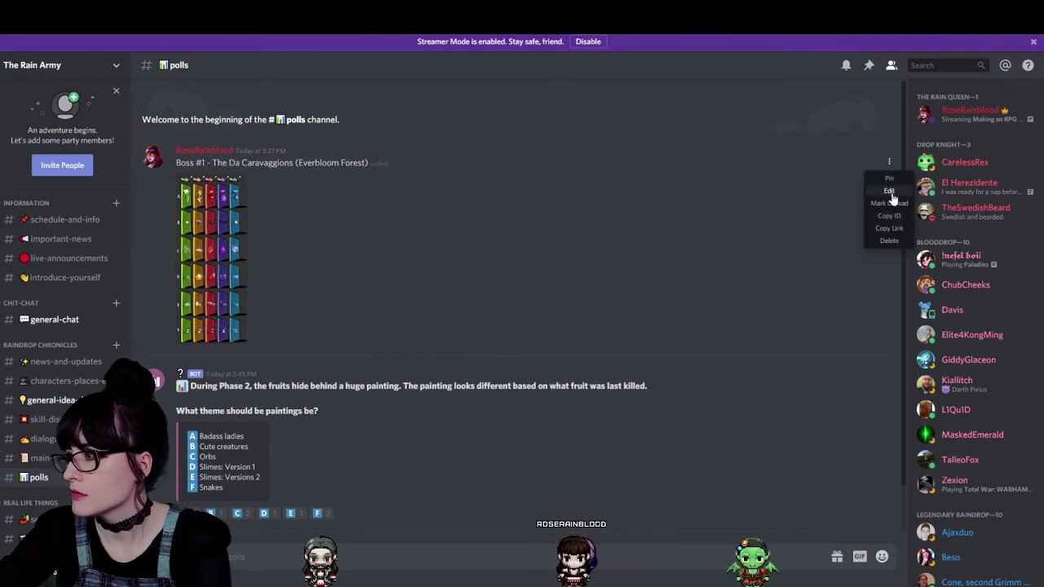
click(892, 200)
key(shift+Return)
key(shift+Return)
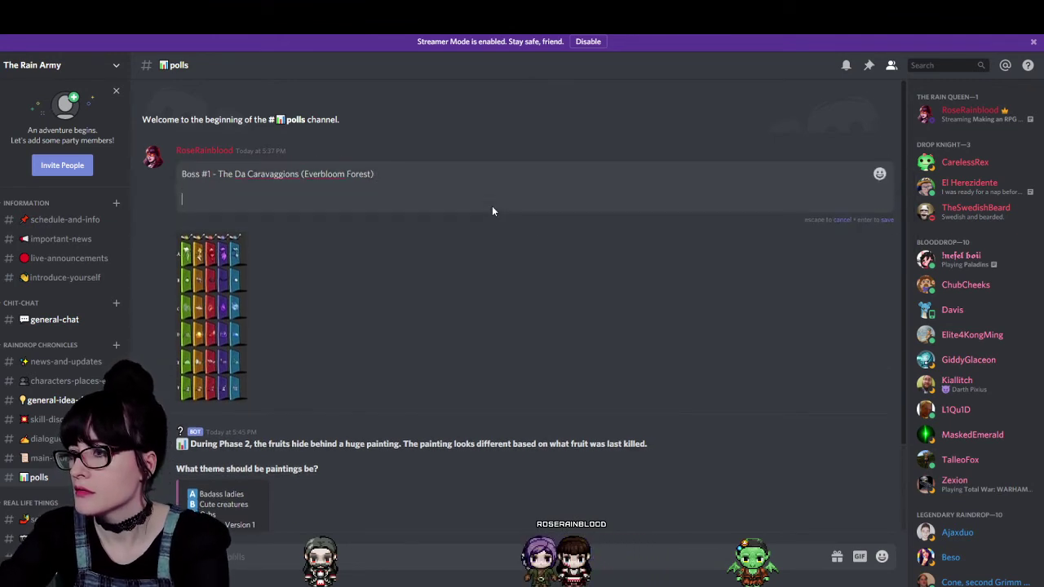
text(*Click on image and open original to see it at full size*)
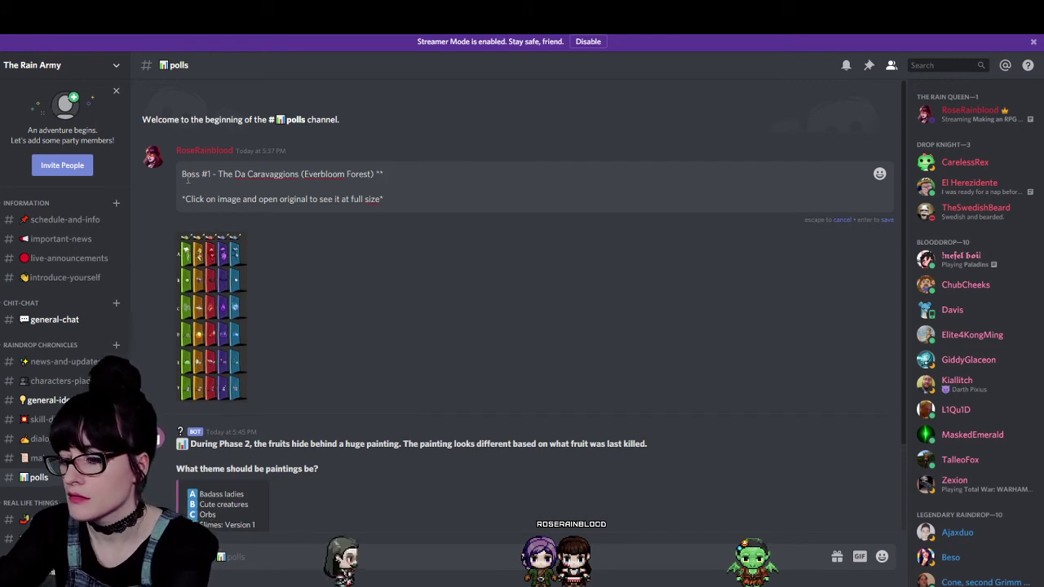
text(**)
key(Return)
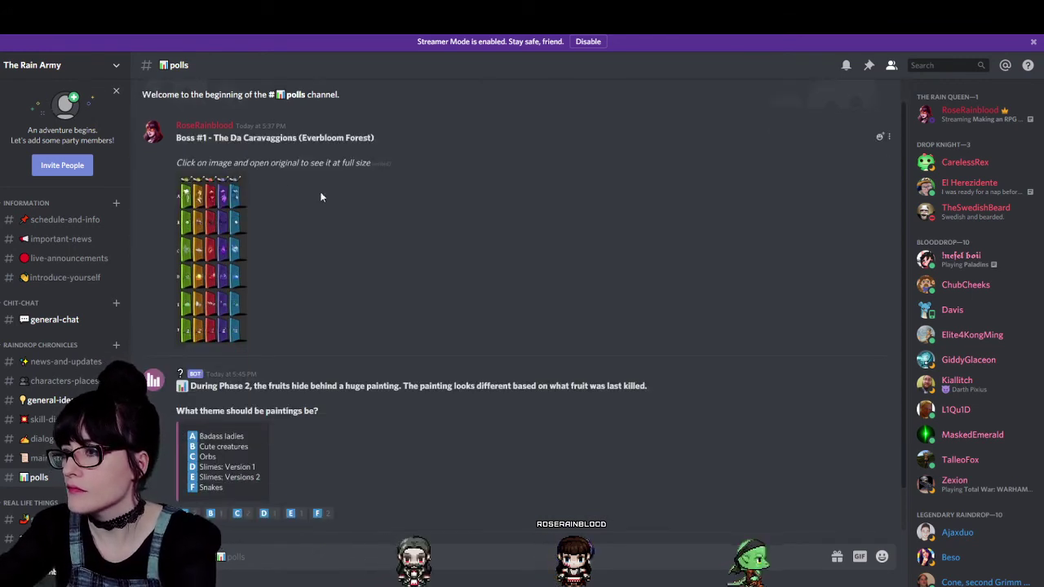
Delete the separate full-size note message below the poll.
scroll(845, 415, down, 1)
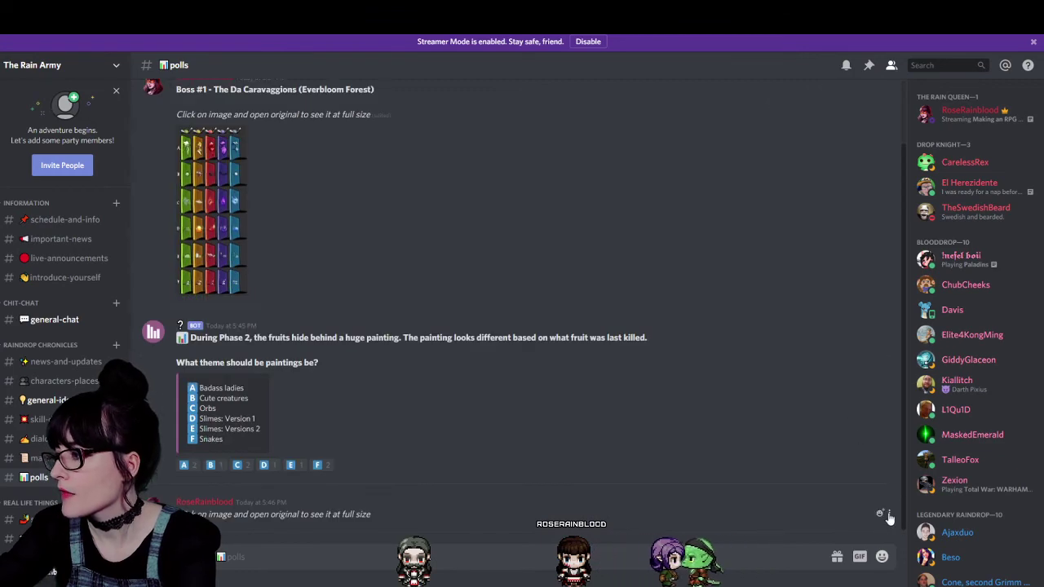
click(889, 516)
click(883, 497)
click(588, 376)
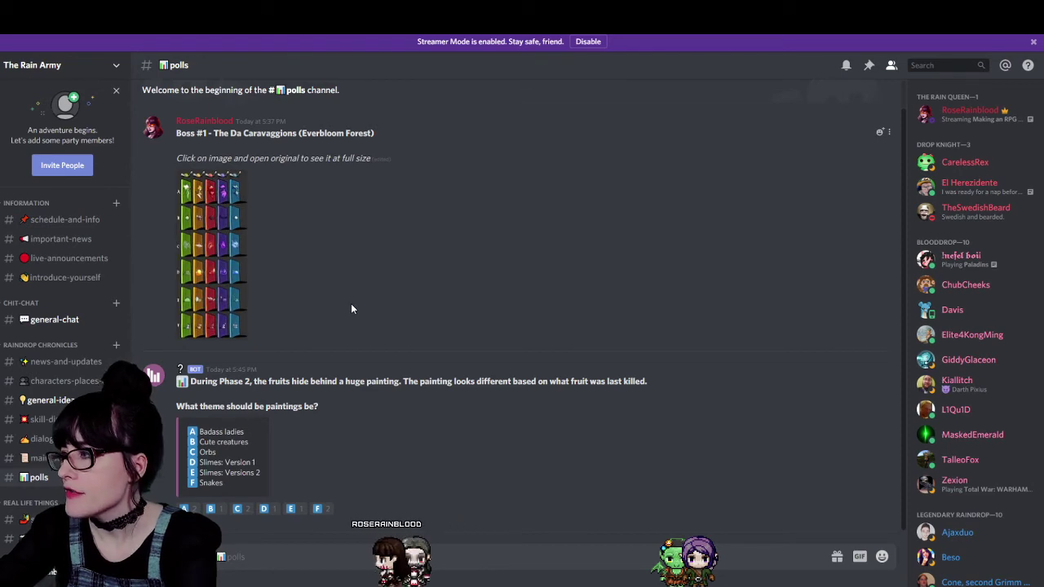
Open the original painting image at full size and examine its lettered rows.
click(200, 277)
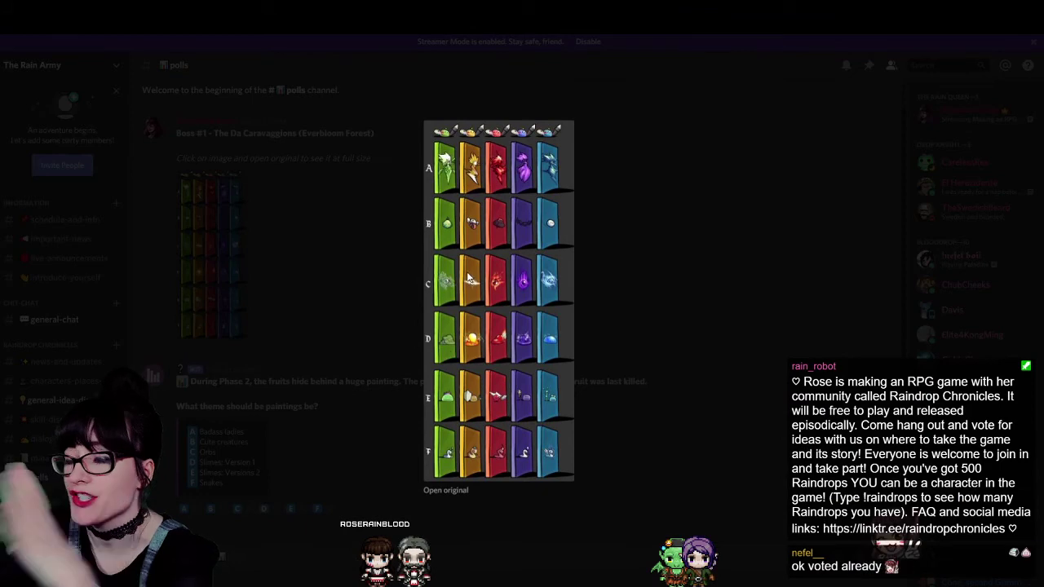
click(332, 282)
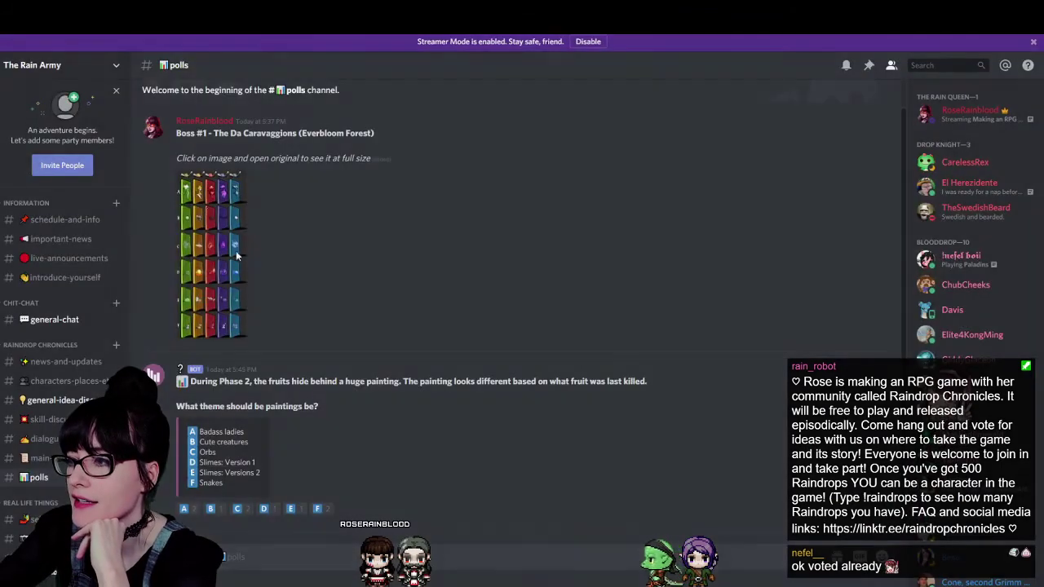
click(208, 252)
click(445, 490)
click(481, 237)
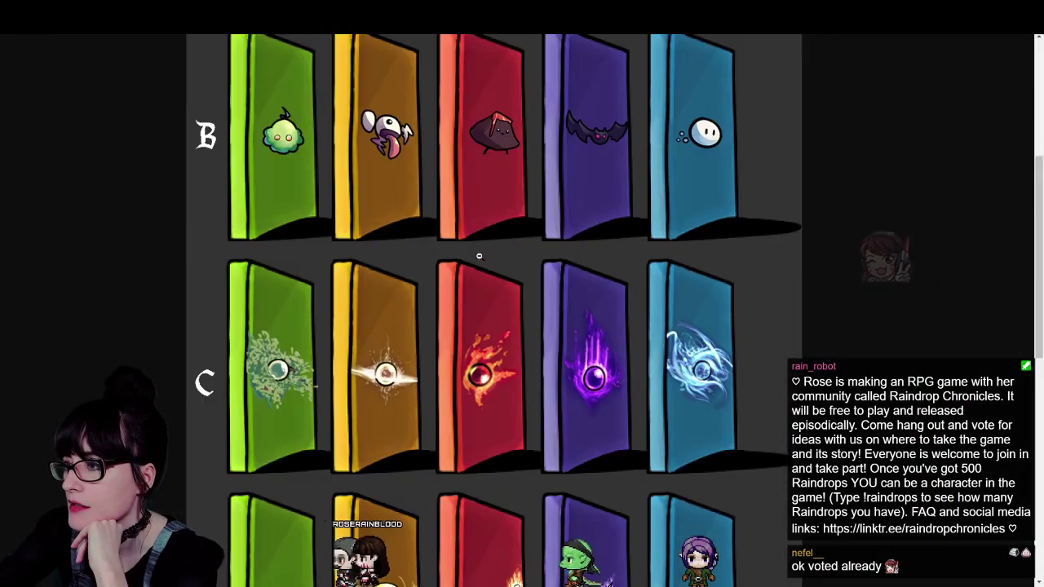
Examine the lettered painting rows in the full-size original, close it and return to the polls channel.
scroll(481, 237, up, 4)
scroll(487, 217, down, 1)
scroll(487, 218, down, 8)
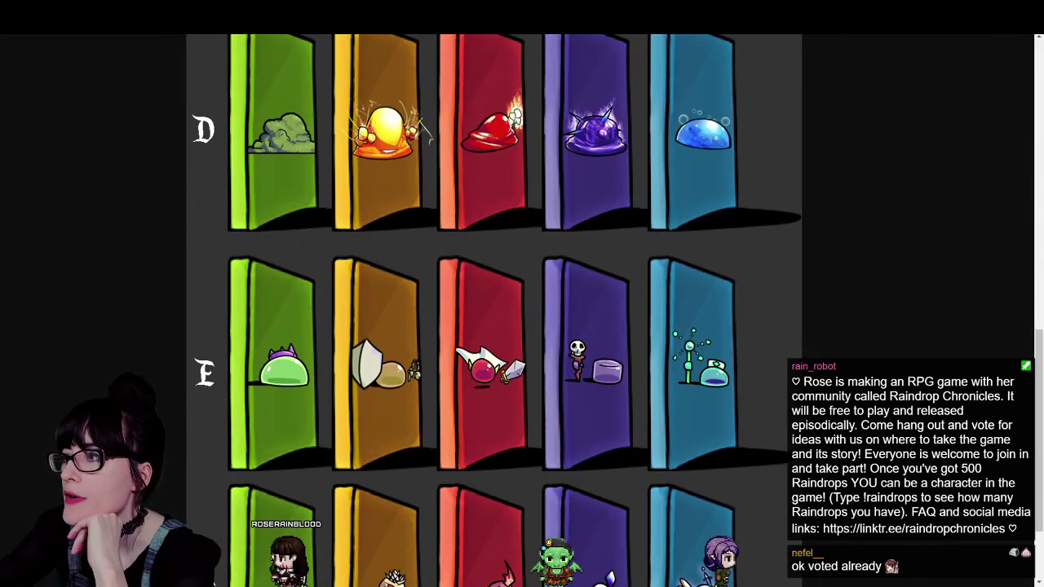
key(ctrl+w)
click(311, 260)
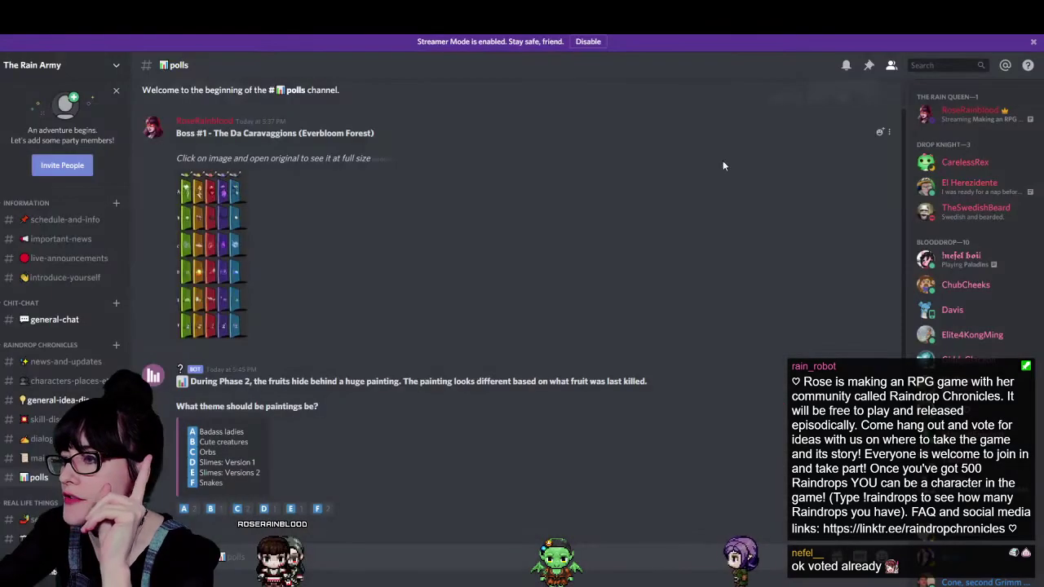
Edit the painting image post, ending the full-size line with a period and adding the line "Note: These are not the final version.".
click(889, 133)
click(888, 162)
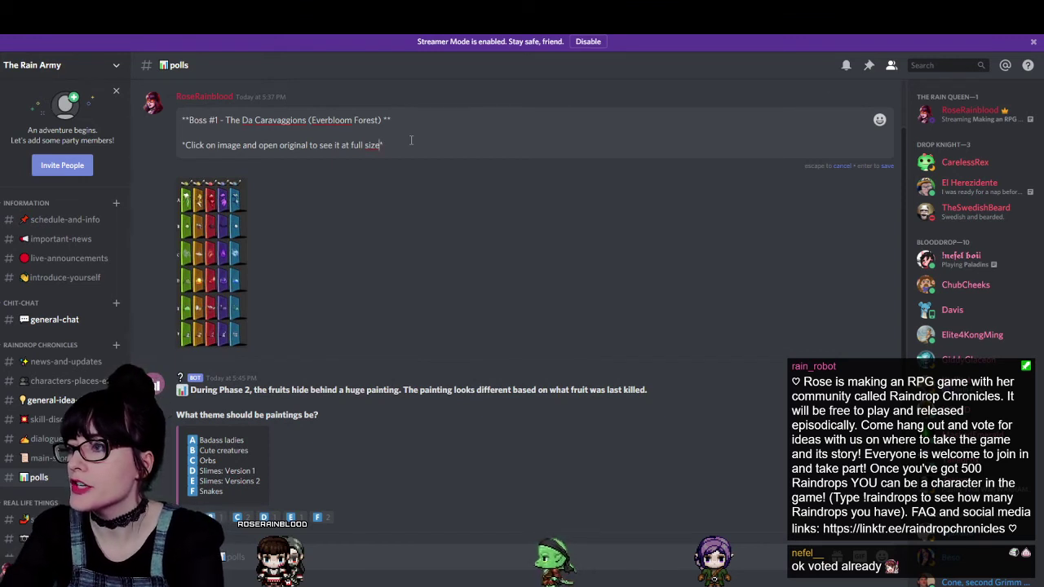
key(BackSpace)
key(BackSpace)
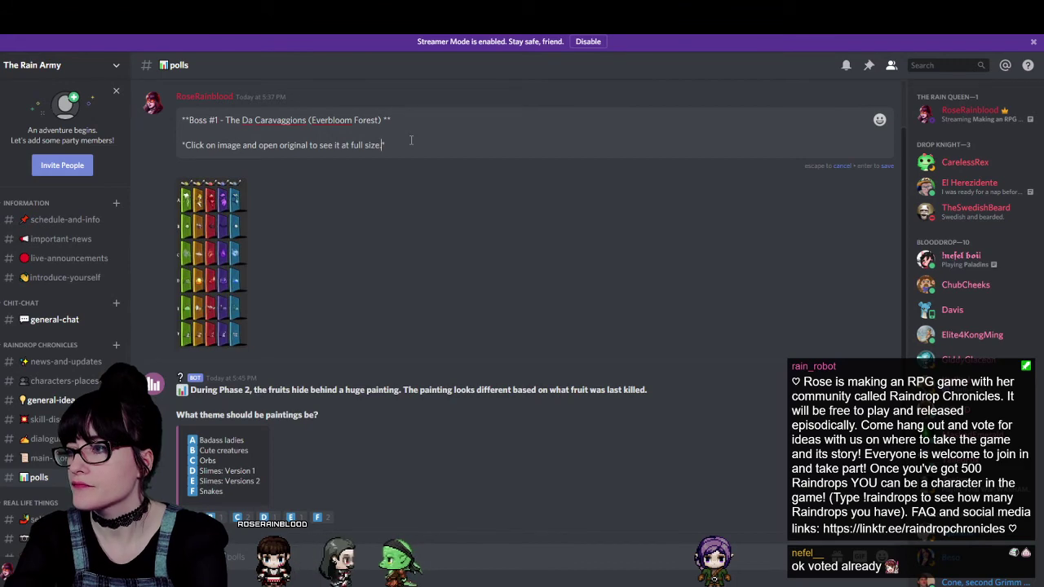
text(.)
key(shift+Return)
text(Note: Th)
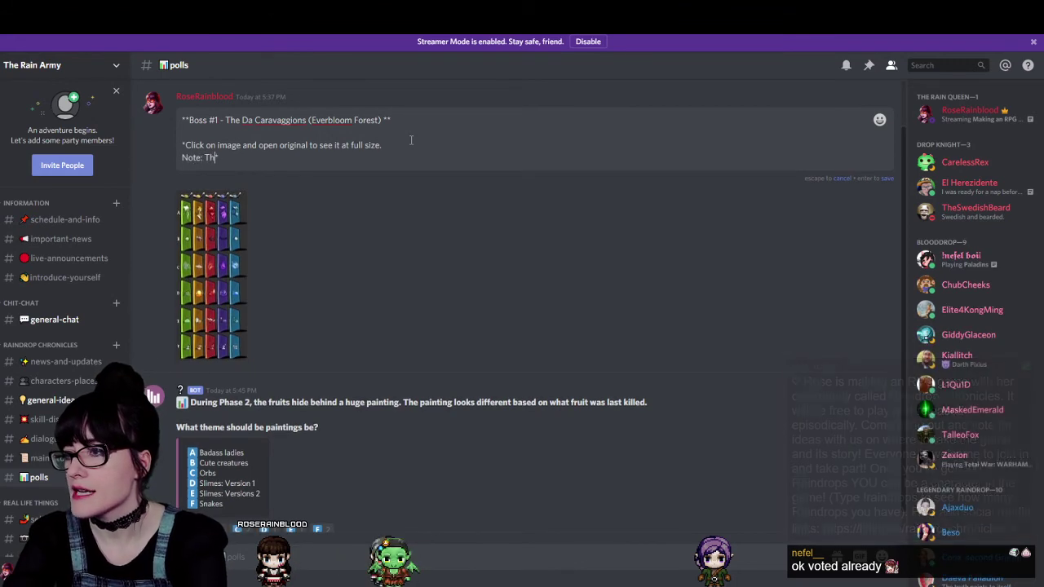
text(ese are )
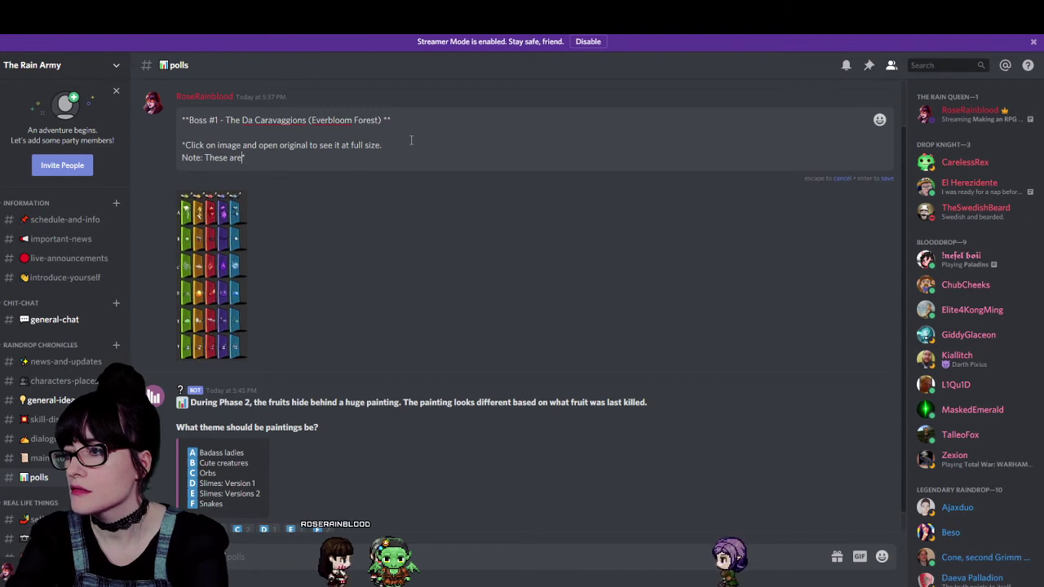
text(not the firnal v)
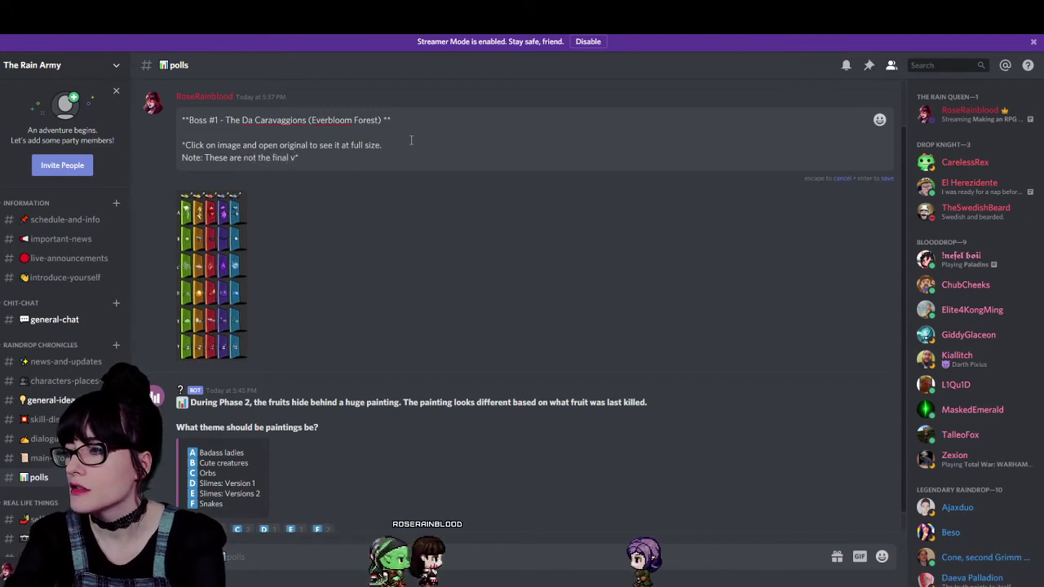
text(ersion.*)
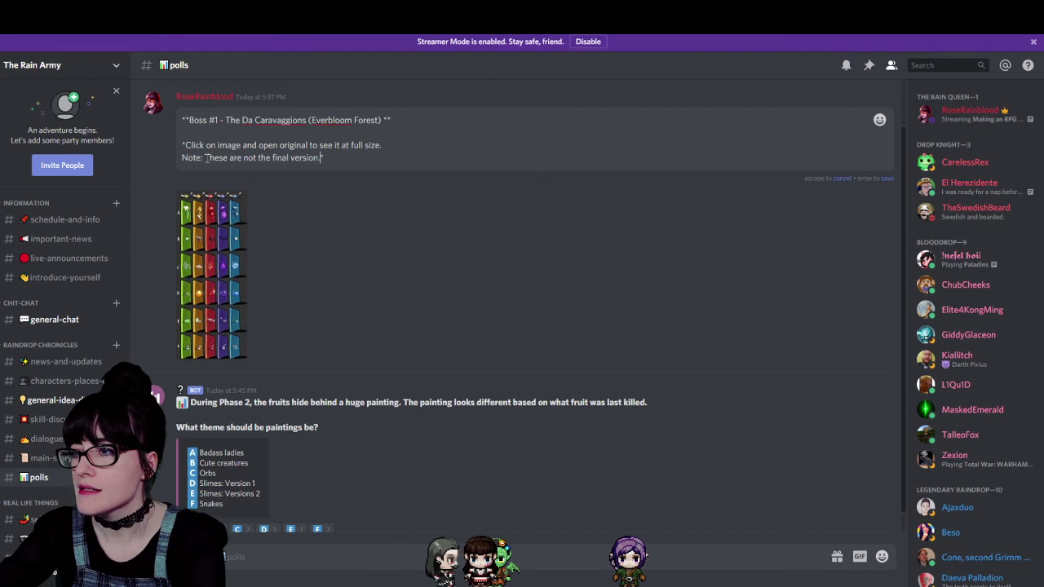
Replace the sentence after "Note:" with "The final versions will look tidier.".
drag(206, 157, 313, 166)
text(The final ver)
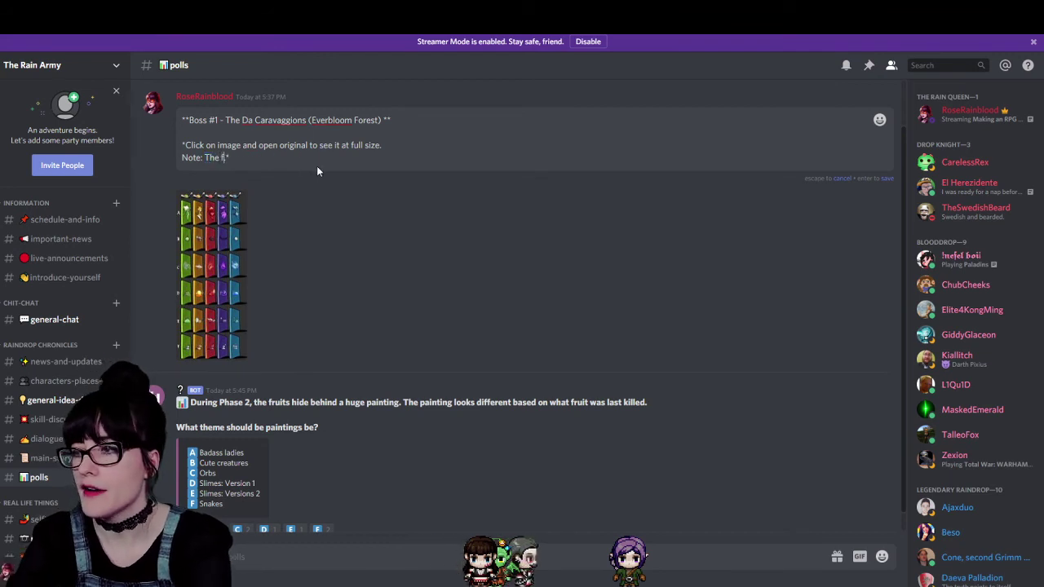
text(sions will )
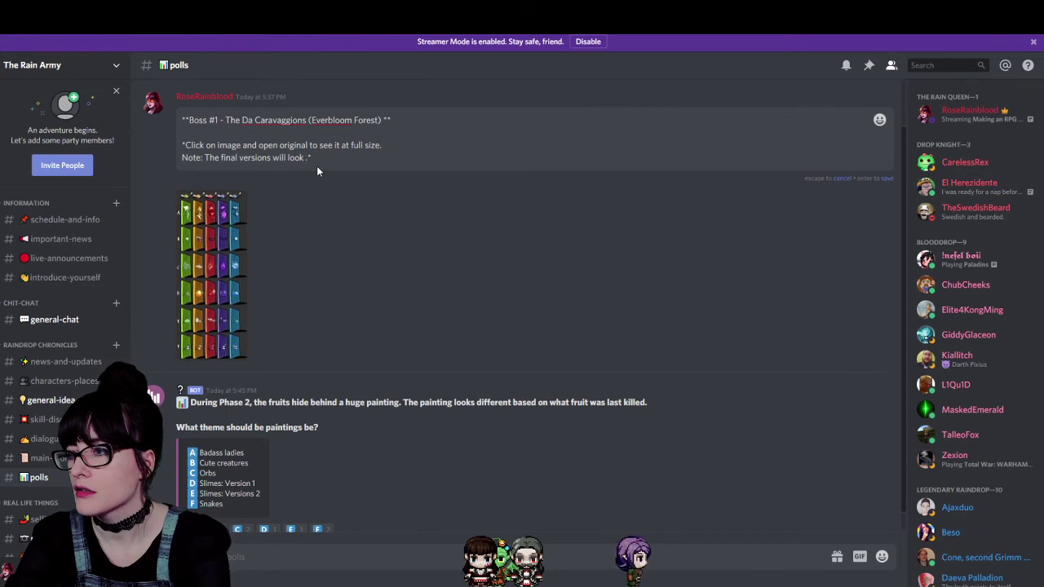
text(look tidier)
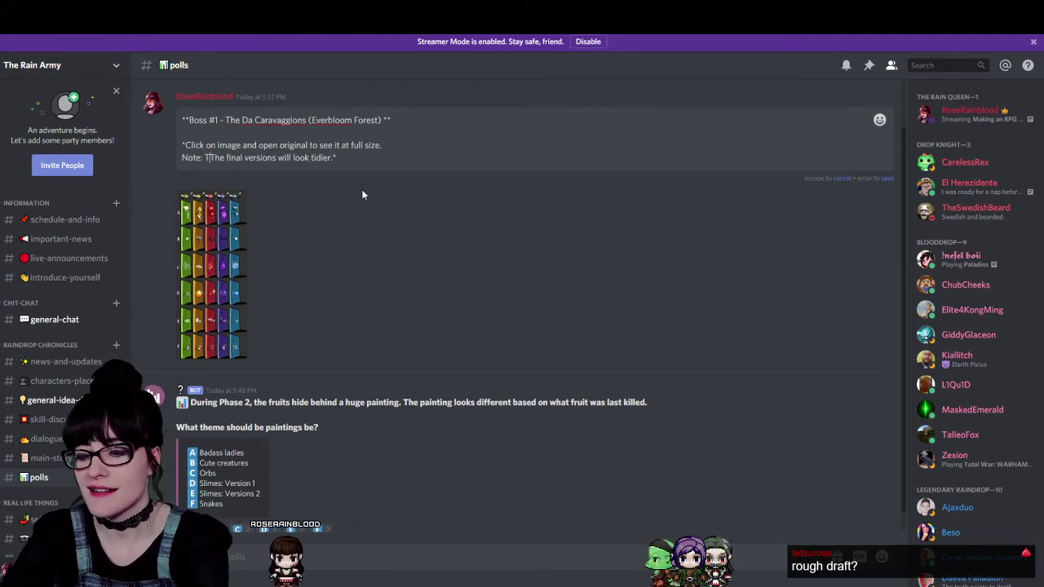
Insert "These are just a rough draft." directly after "Note:" and save the edited post.
text(These ae)
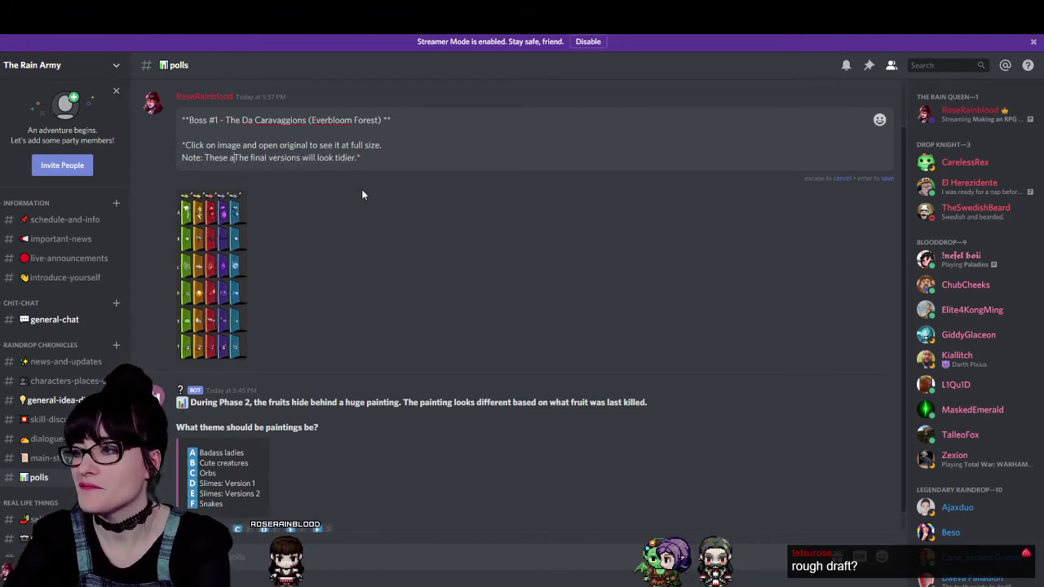
key(BackSpace)
text(re just a rough )
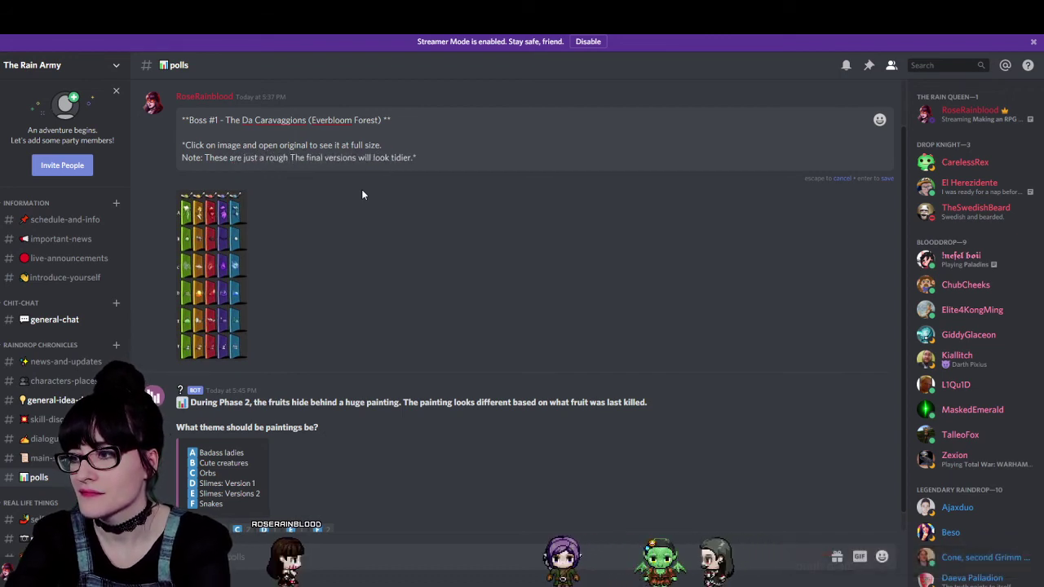
text(draft.)
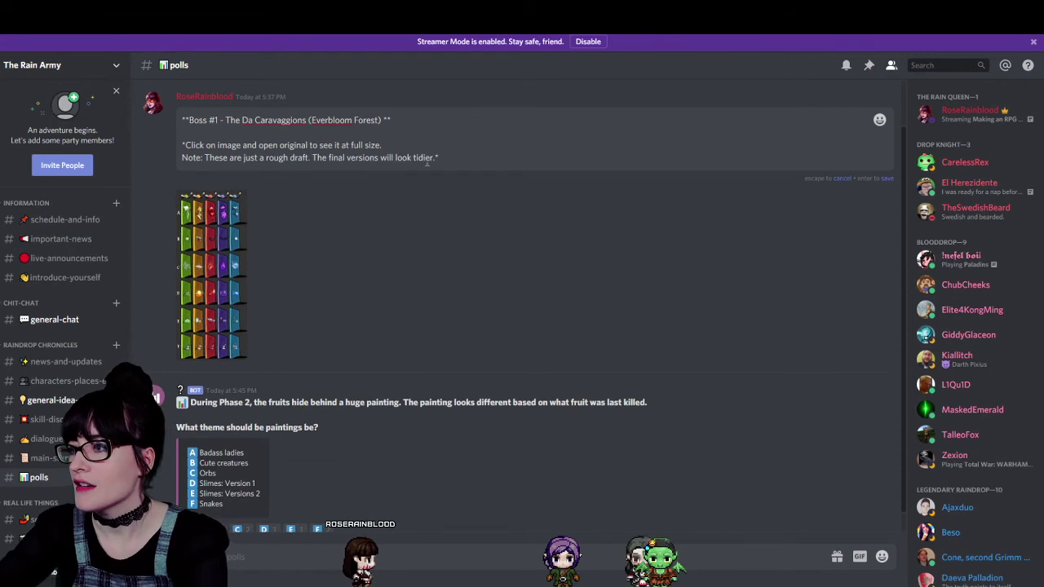
key(Return)
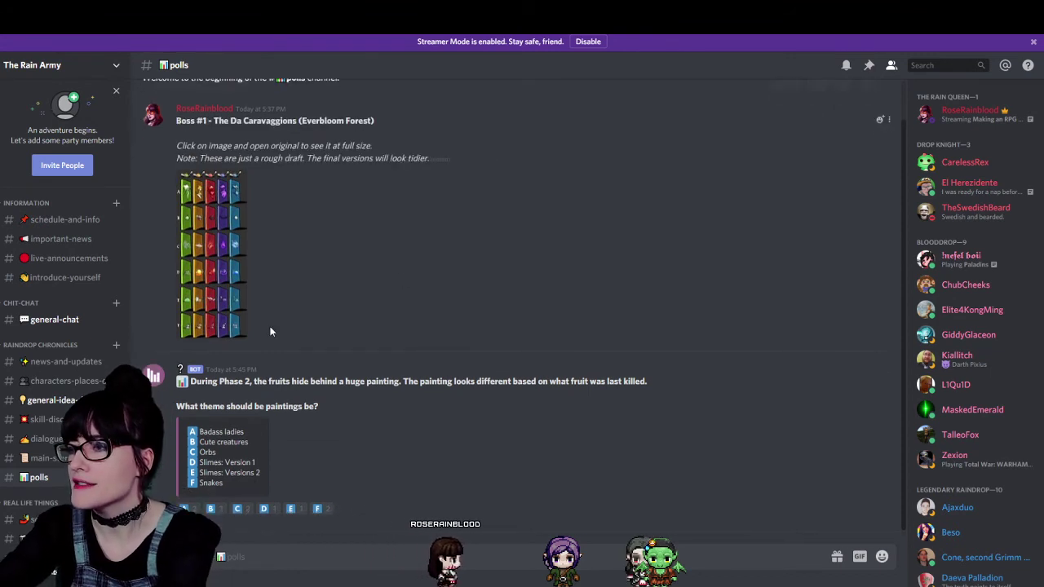
Edit the painting image post again to underline the word "Note:" with double underscores and save it.
click(889, 121)
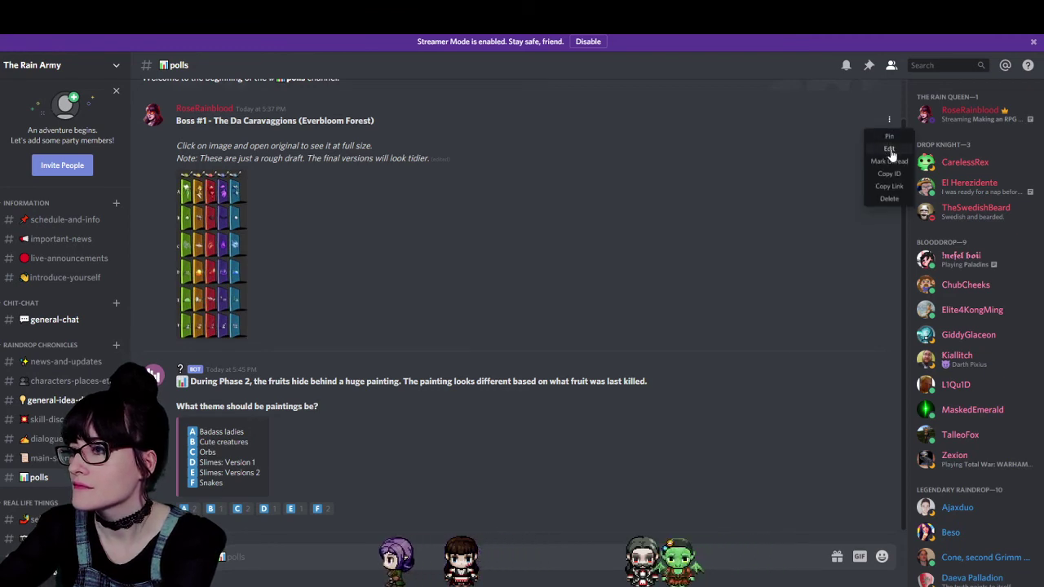
click(889, 149)
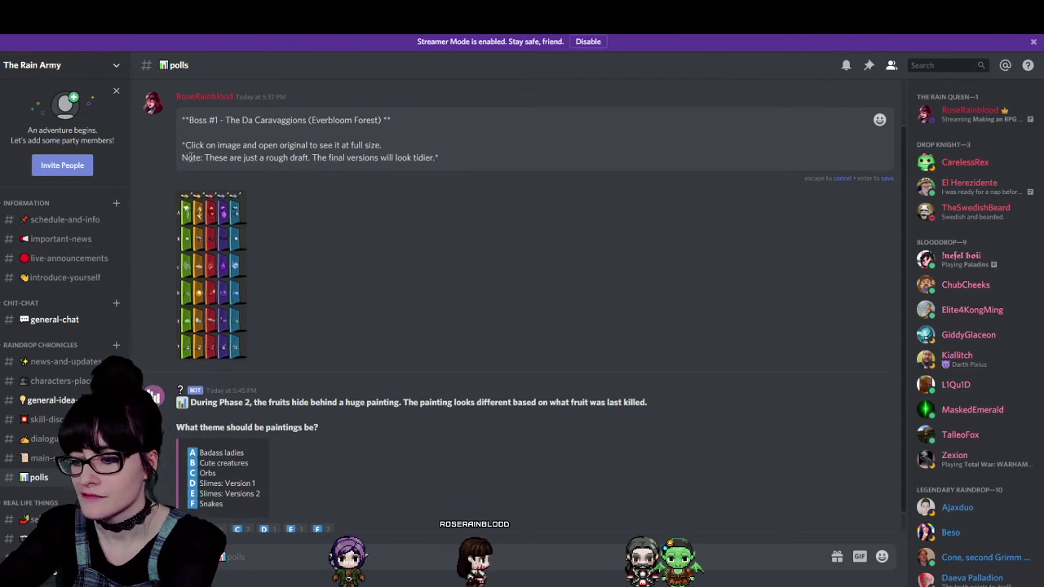
click(183, 157)
text(__)
click(211, 157)
text(_)
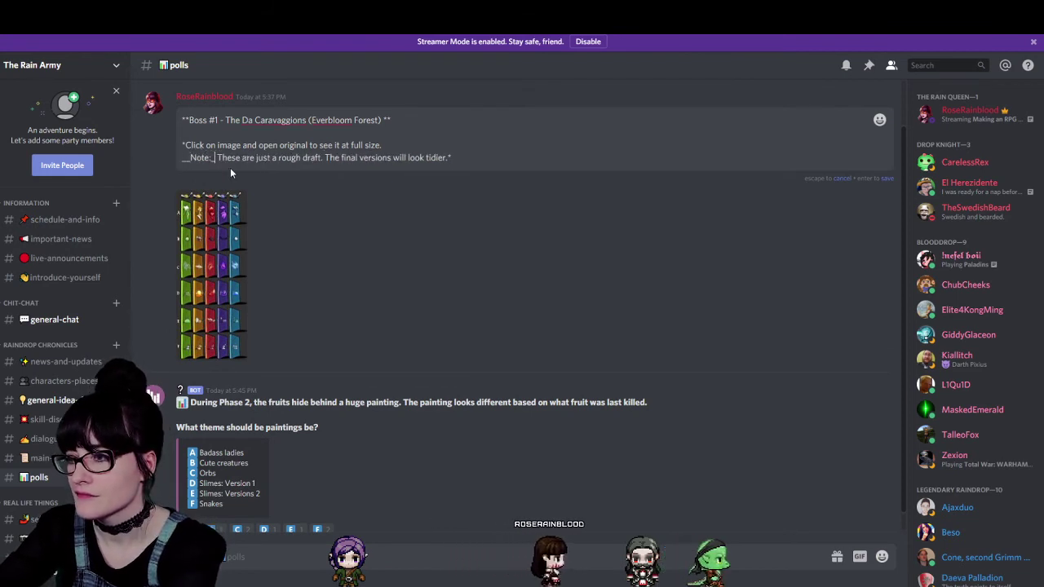
text(_)
key(Return)
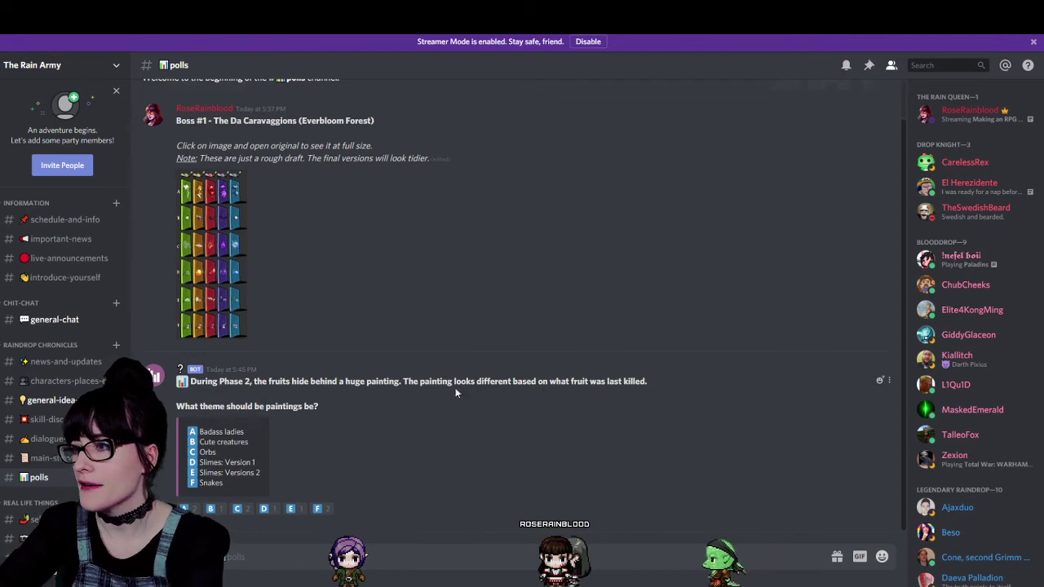
Review the updated painting post, its enlarged image preview and the poll options below it.
scroll(278, 218, up, 1)
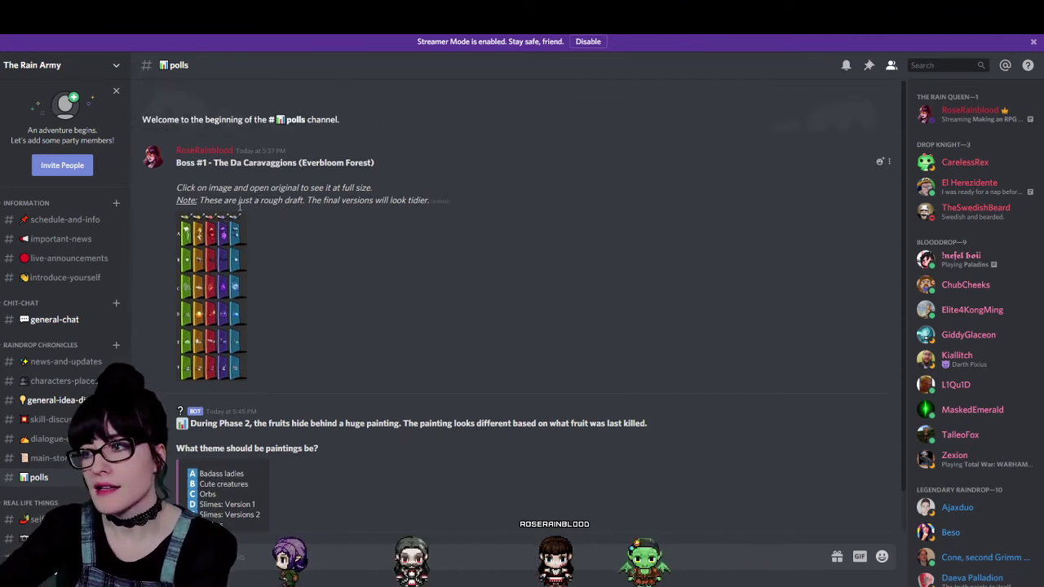
click(242, 287)
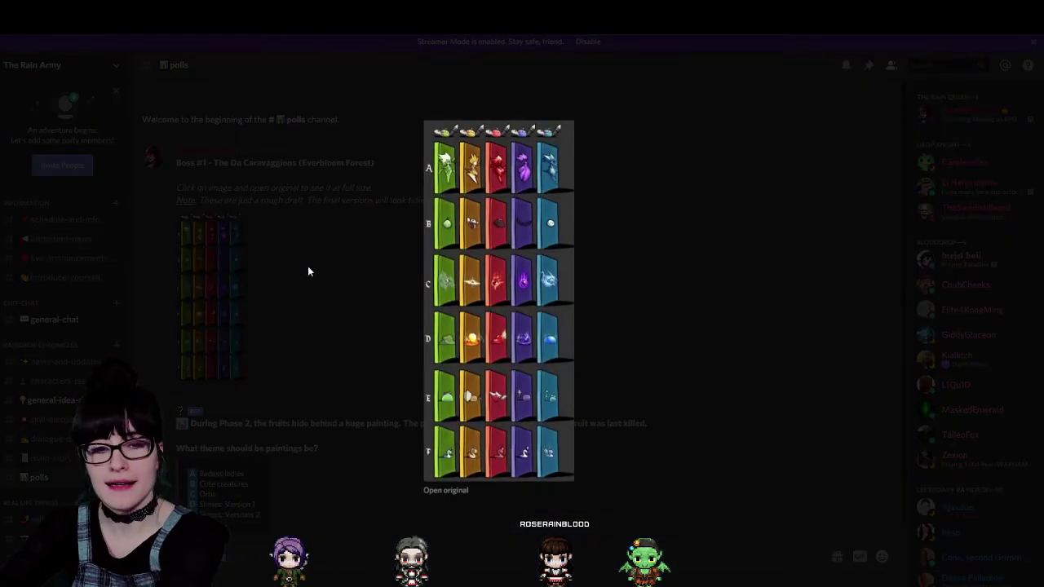
click(307, 266)
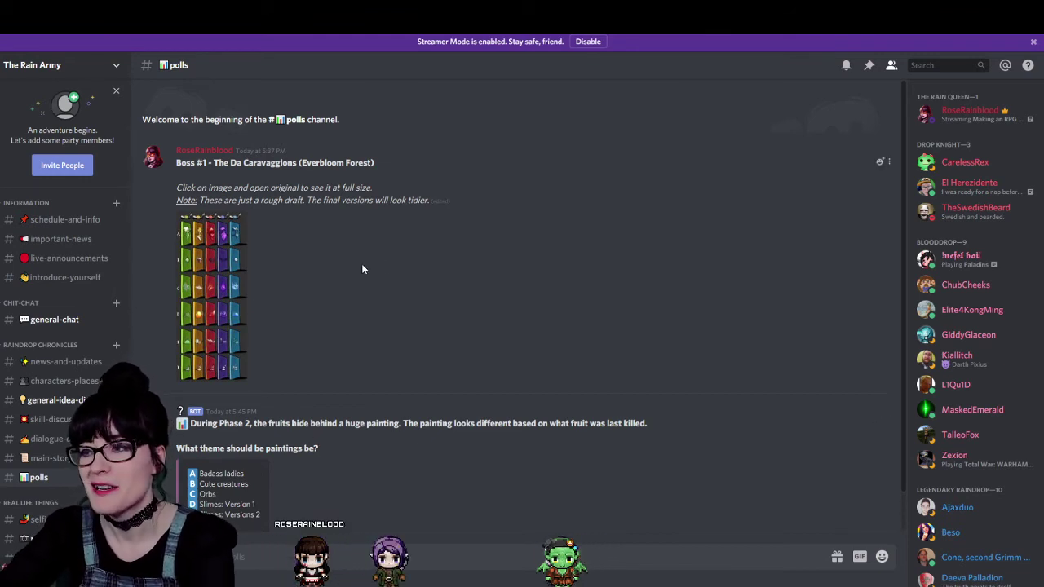
scroll(364, 286, down, 1)
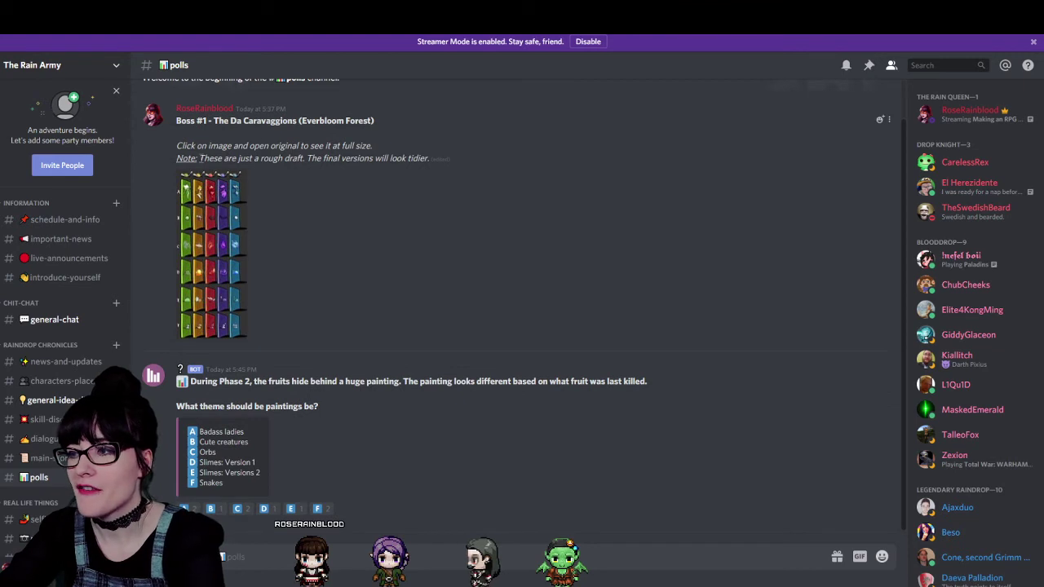
drag(177, 158, 388, 171)
click(309, 299)
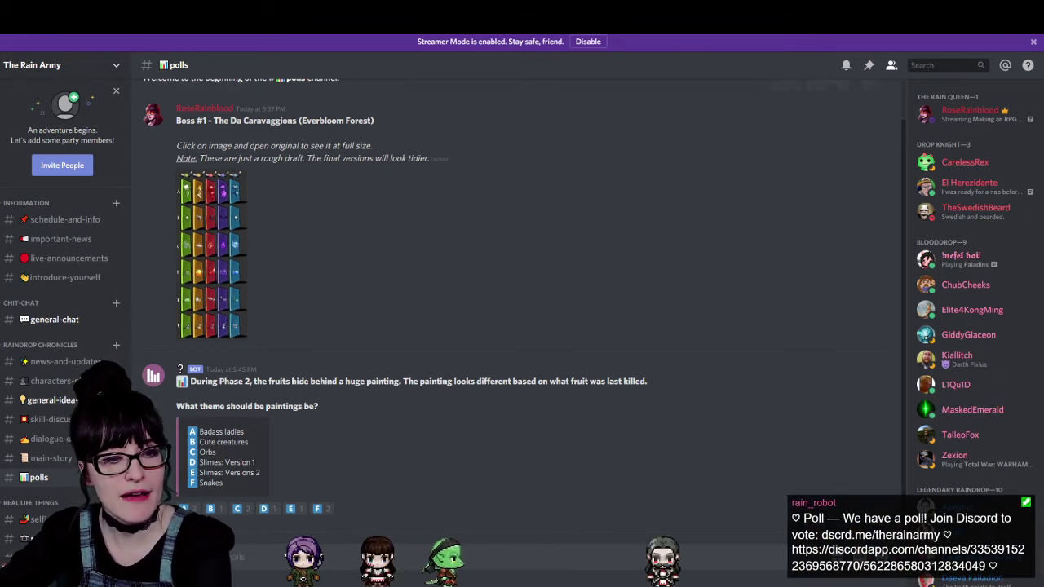
scroll(522, 244, up, 1)
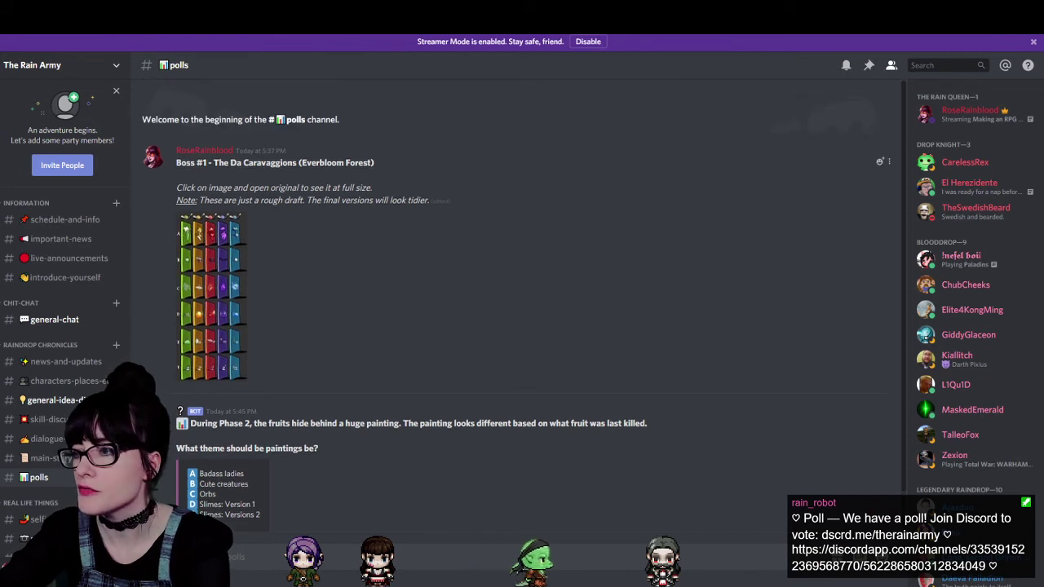
scroll(521, 326, down, 1)
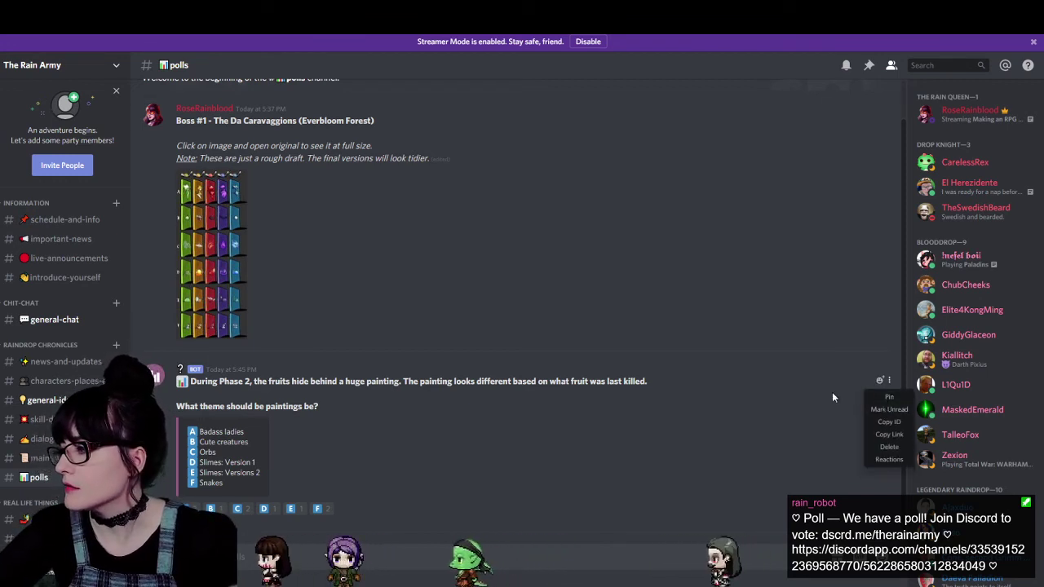
Check which actions are available for the bot's poll message and reread its question text.
click(889, 380)
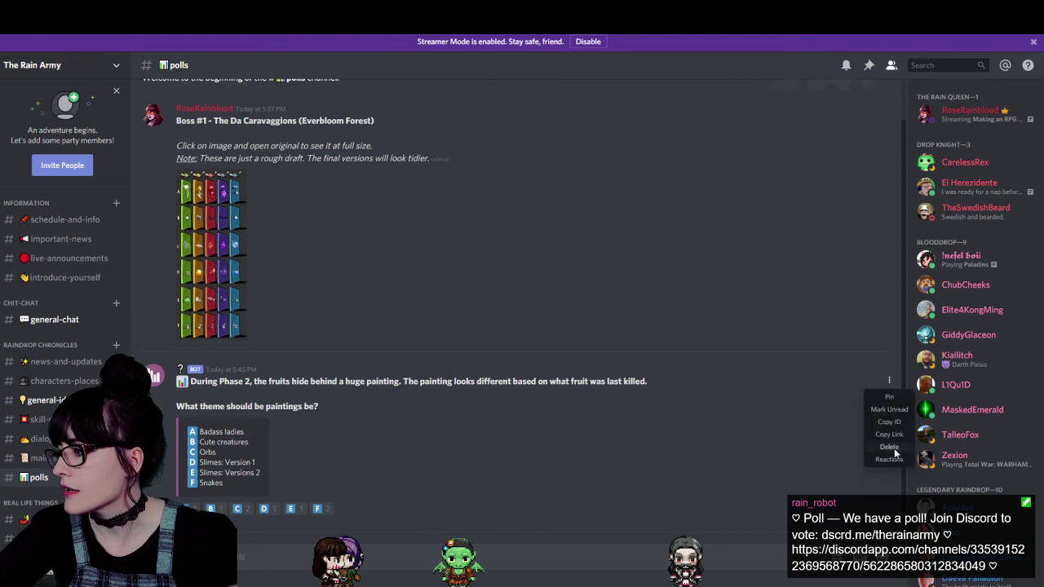
click(718, 459)
drag(207, 381, 264, 408)
click(284, 441)
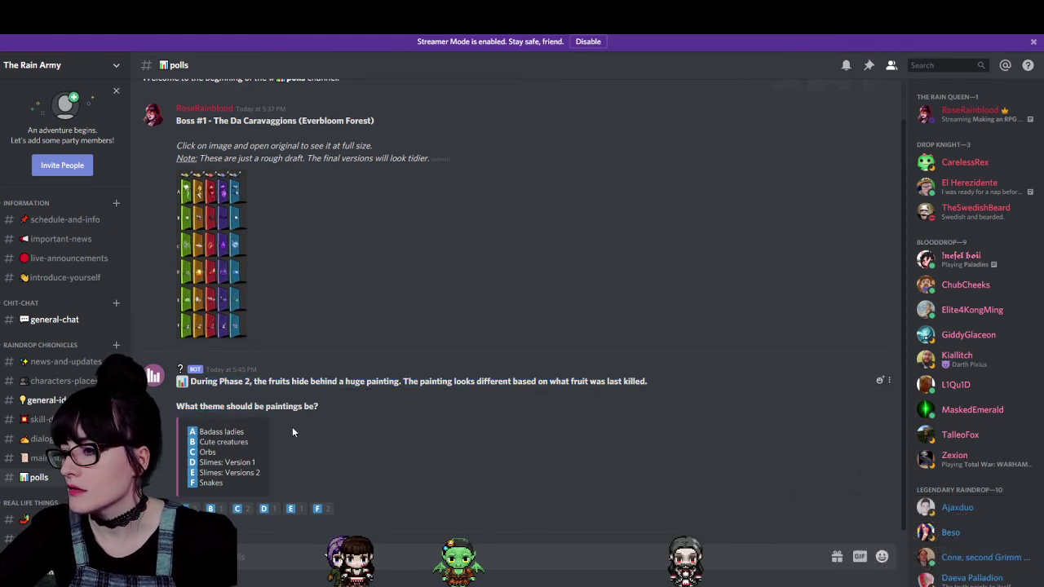
click(889, 380)
click(787, 459)
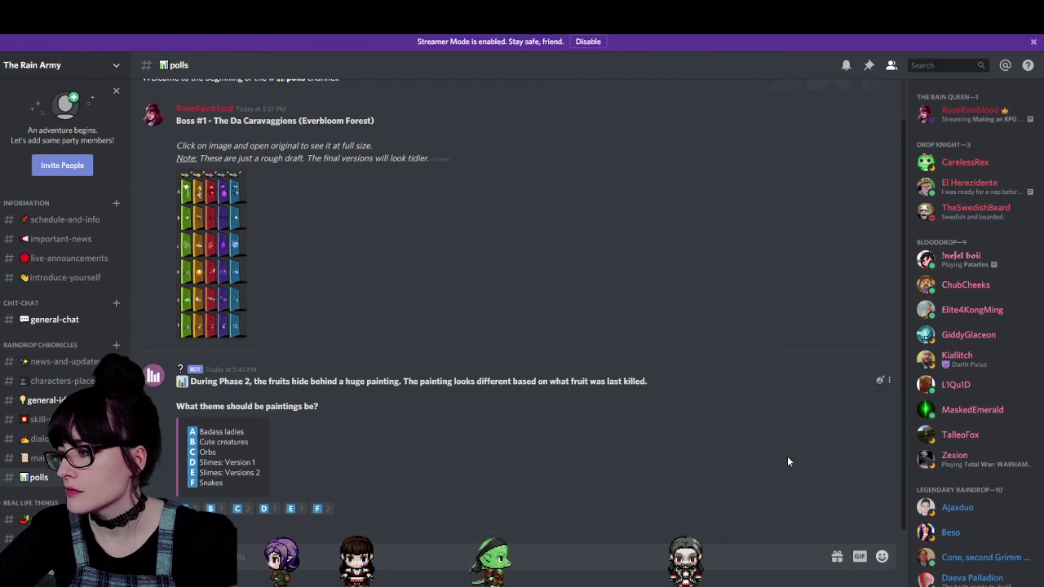
drag(313, 415, 188, 381)
click(260, 388)
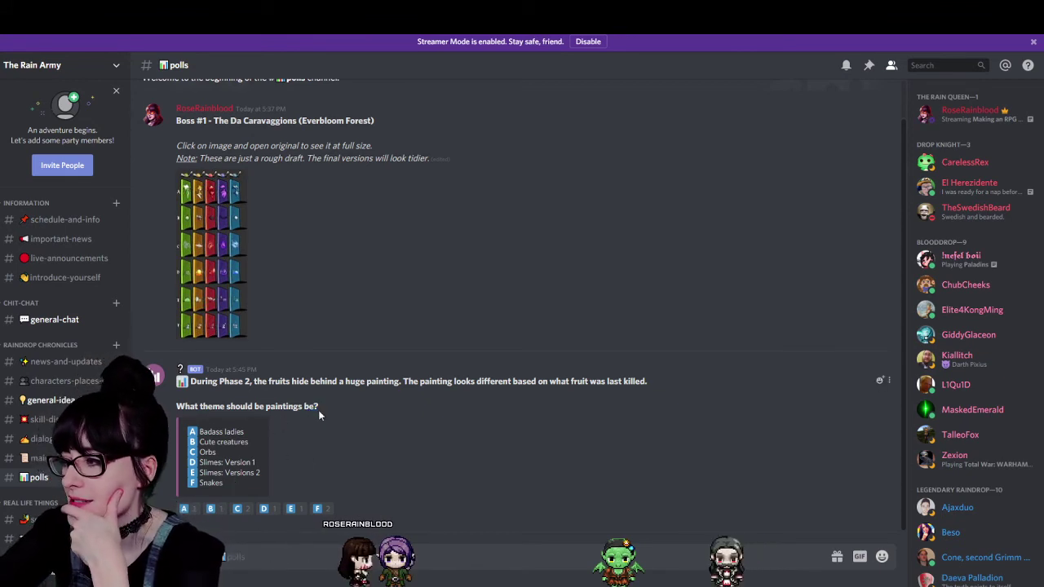
click(889, 381)
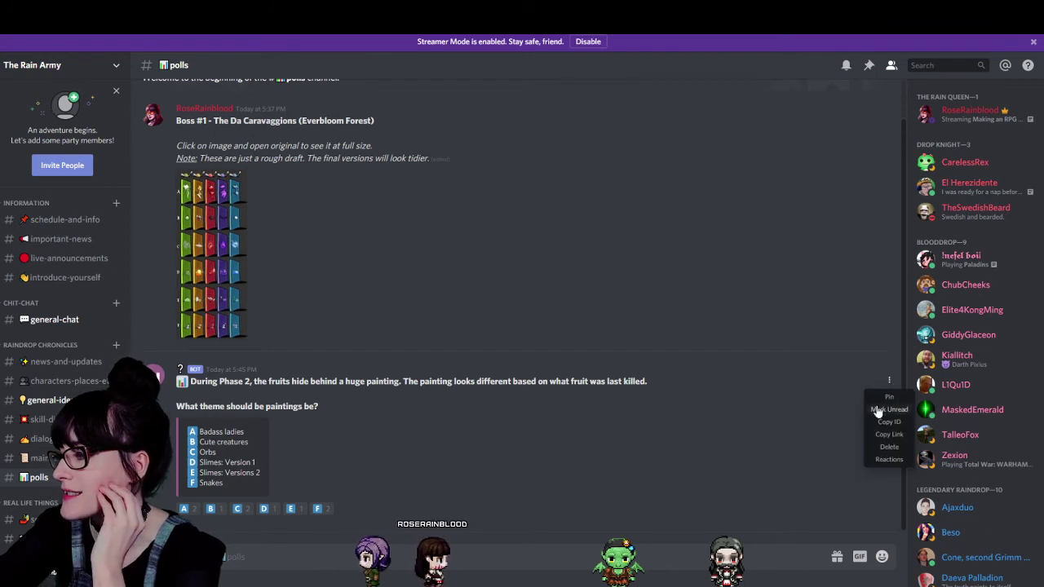
click(734, 358)
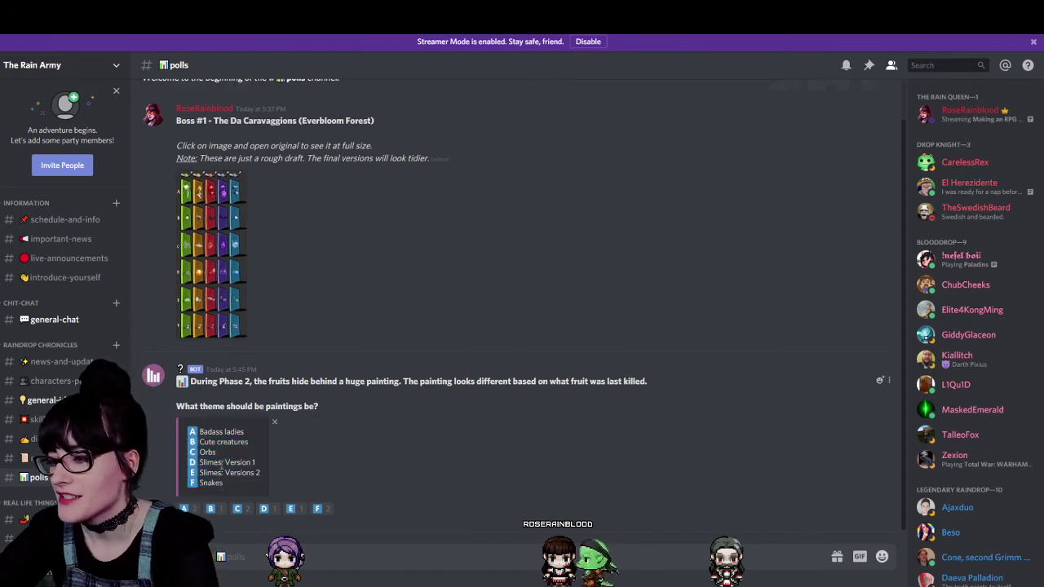
drag(216, 481, 183, 380)
key(ctrl+c)
click(245, 557)
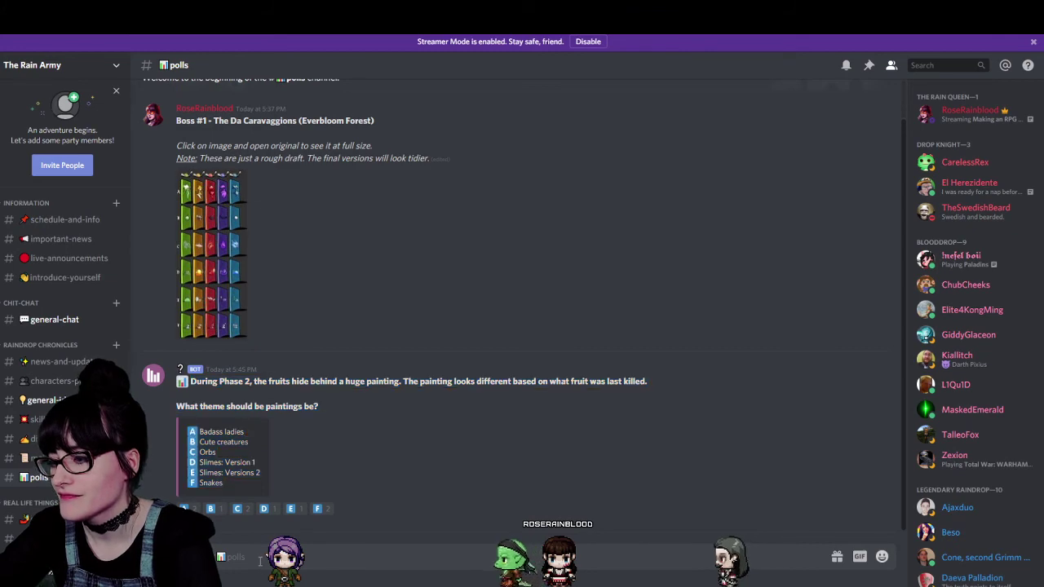
key(ctrl+v)
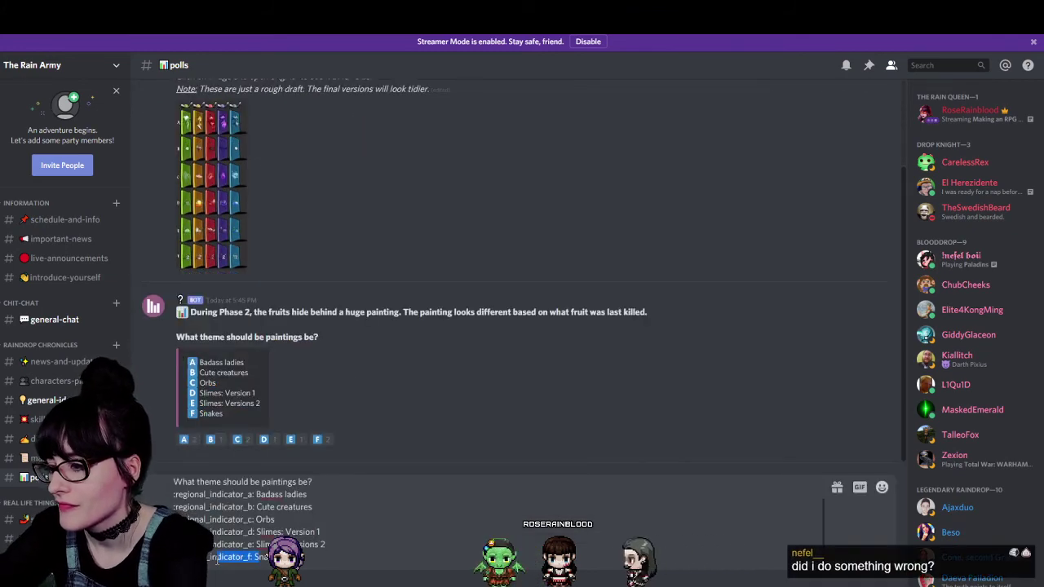
drag(338, 562, 175, 469)
key(BackSpace)
Replace the draft's old option list so the message holds only the quoted Phase 2 painting question.
drag(307, 421, 183, 371)
click(246, 555)
key(ctrl+v)
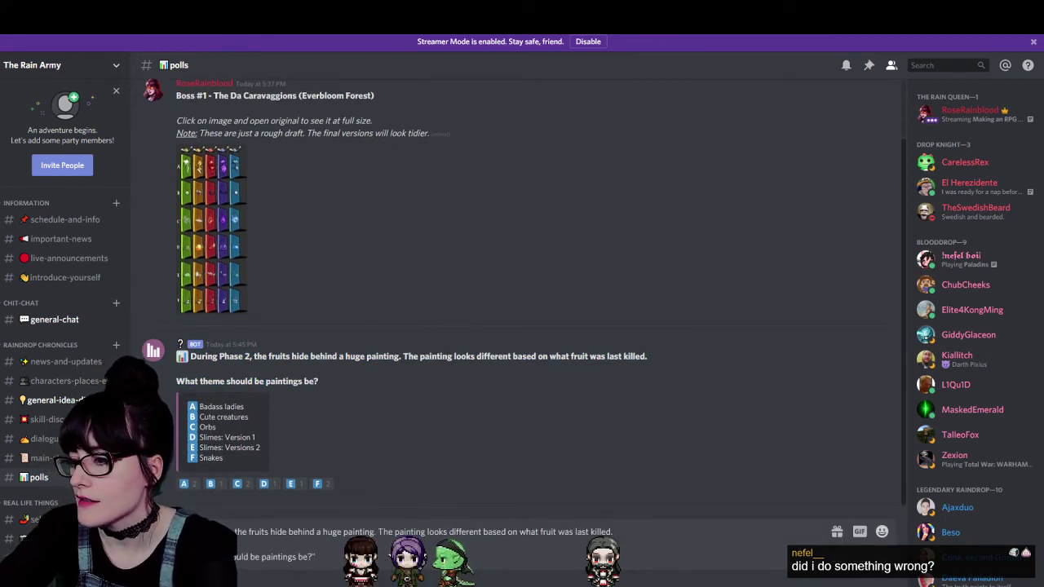
Add the quoted options "Badass ladies", "Cute creatures", "Orbs", "Slimes: Version 1", "Slimes Version 2" and "Snakes" after the question.
text("During Phase")
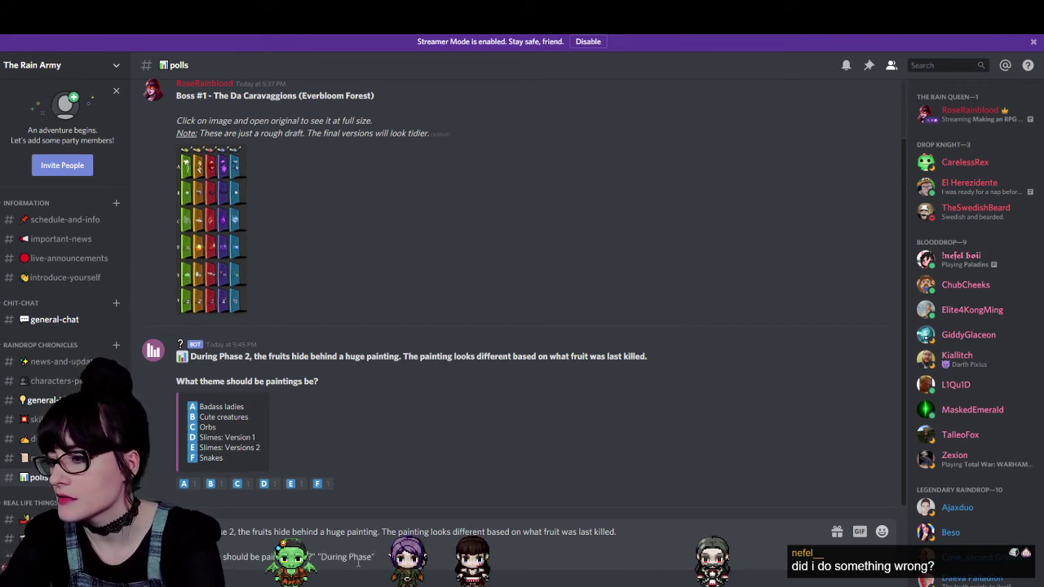
key(BackSpace)
key(BackSpace)
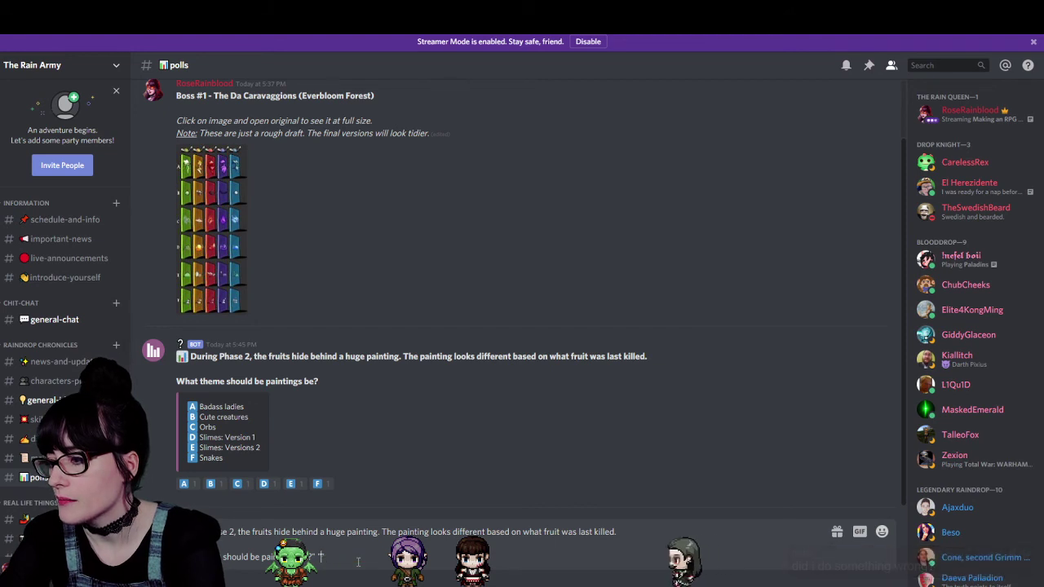
text(Badass ladies")
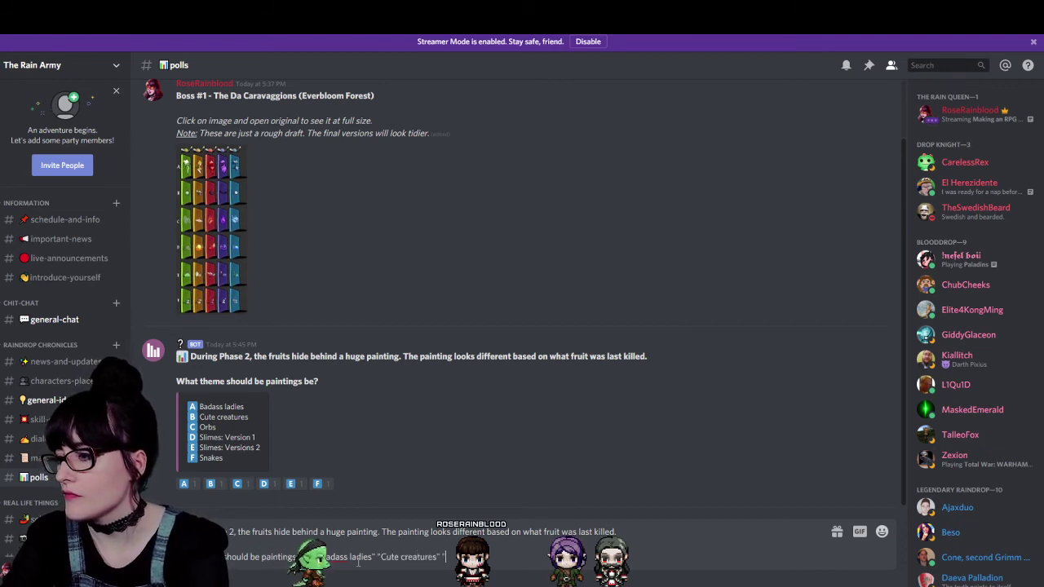
text(bs" "Slimes: Versi)
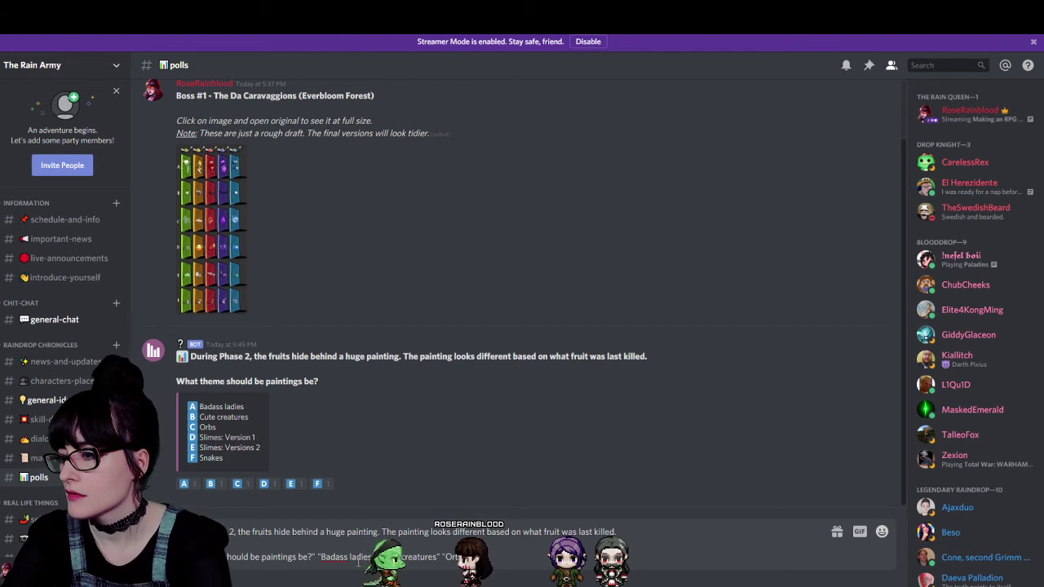
text(on 1" "Slimes Version 2" "Snakes)
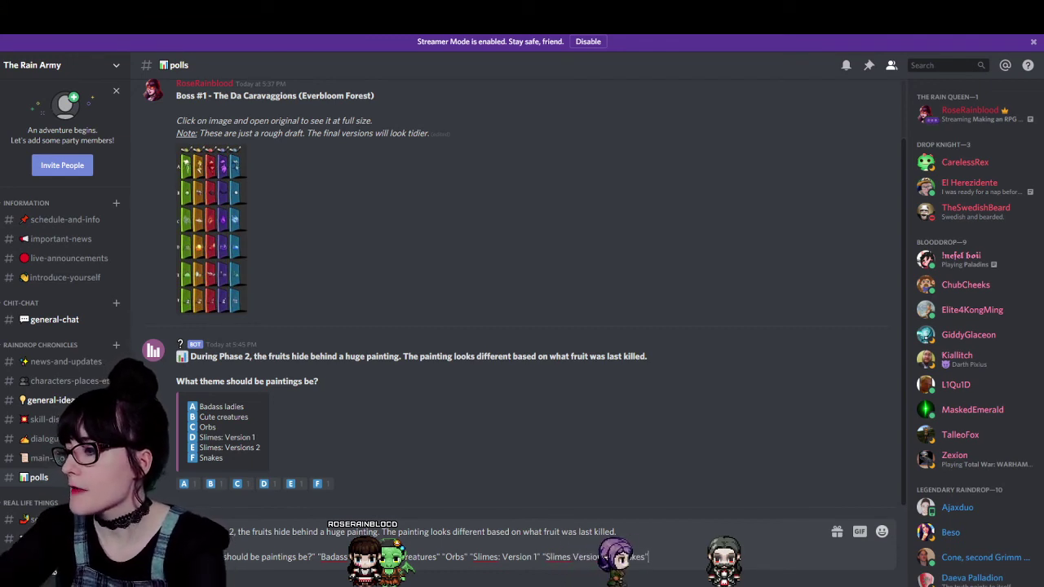
Correct the draft's question to "What theme should the paintings be?", copy the whole text and send it.
click(250, 557)
key(Delete)
key(Delete)
text(the)
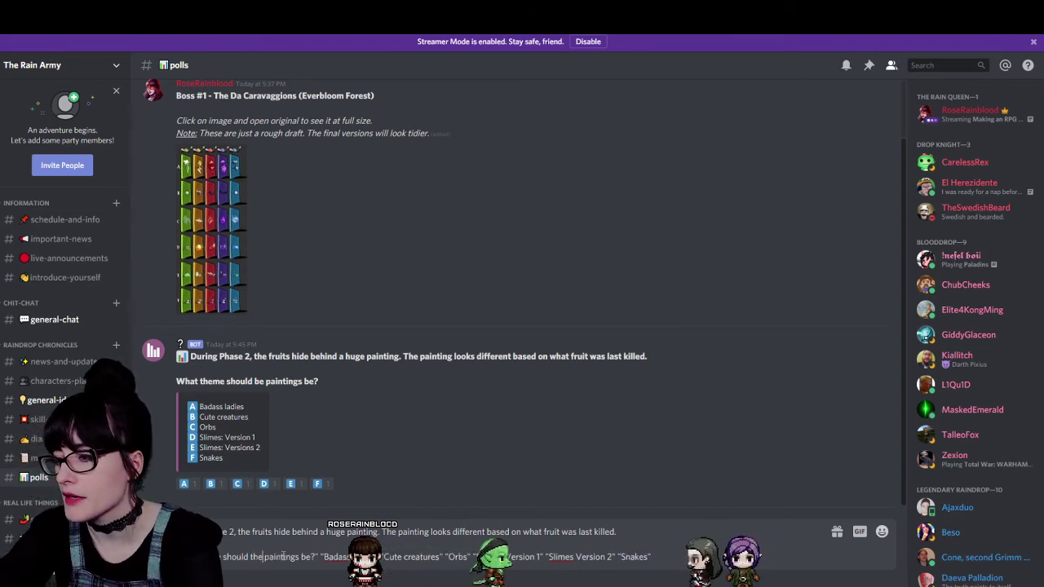
key(ctrl+a)
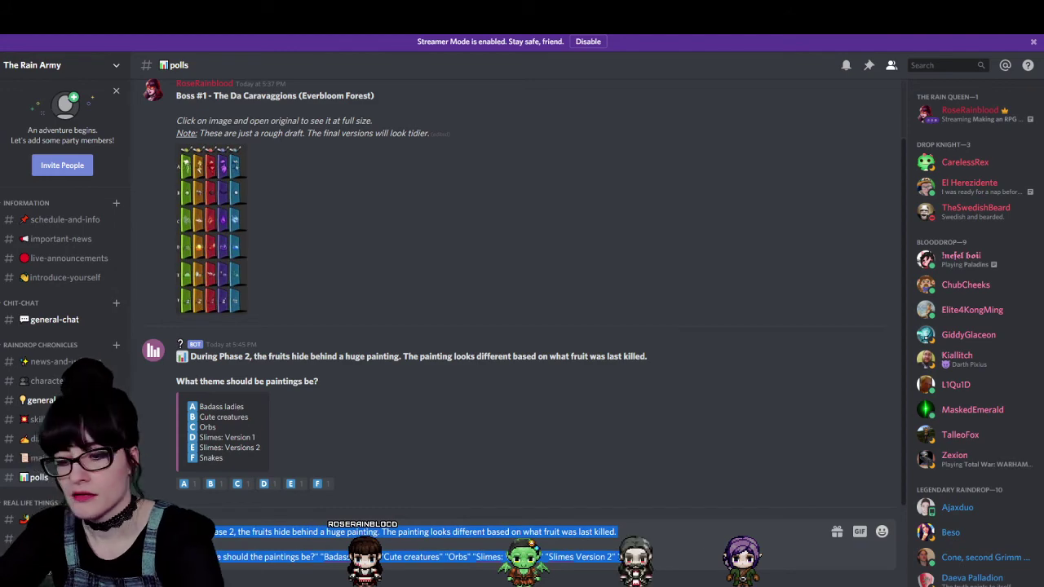
key(Return)
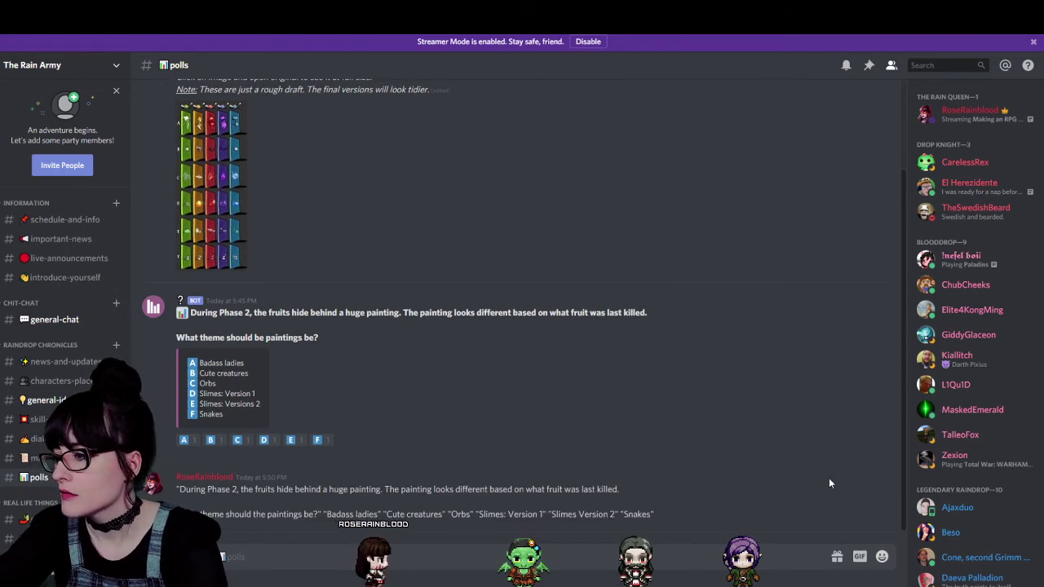
Delete the question-and-options message just sent without the poll command.
click(878, 485)
click(886, 564)
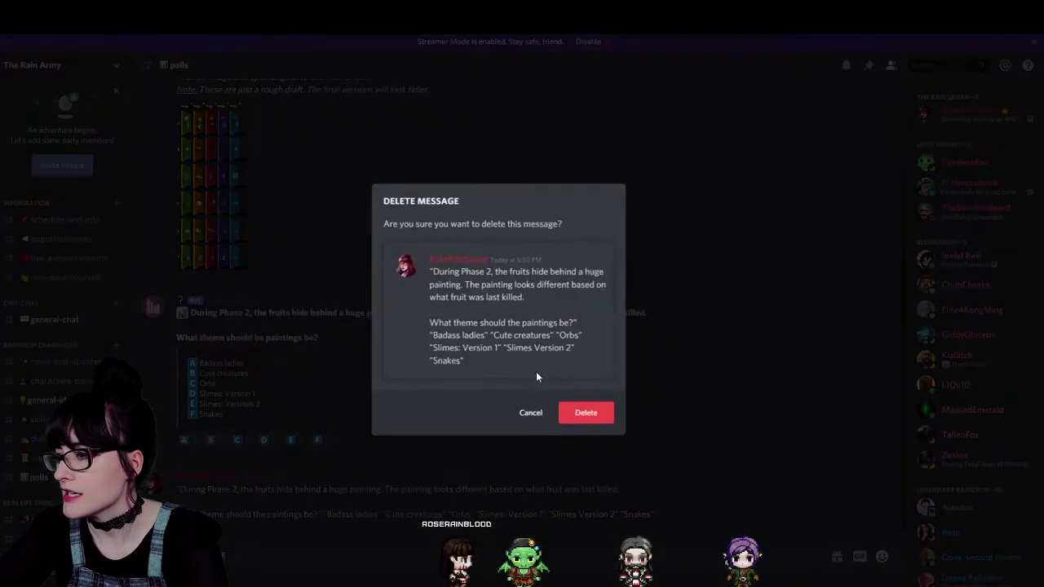
click(610, 417)
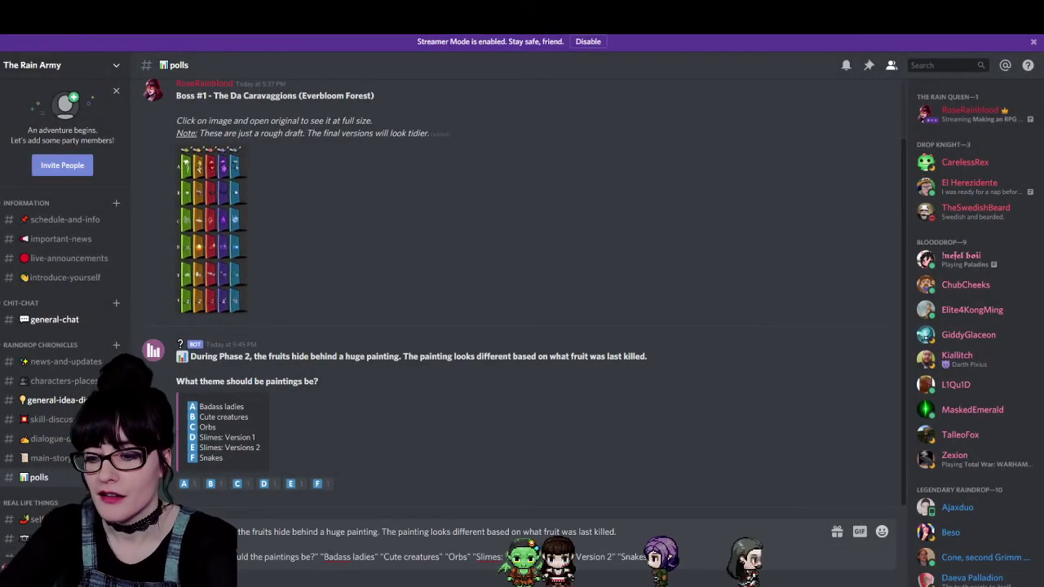
Put "/poll" in front of the quoted question and options, copy the full command and send it.
text(/poll)
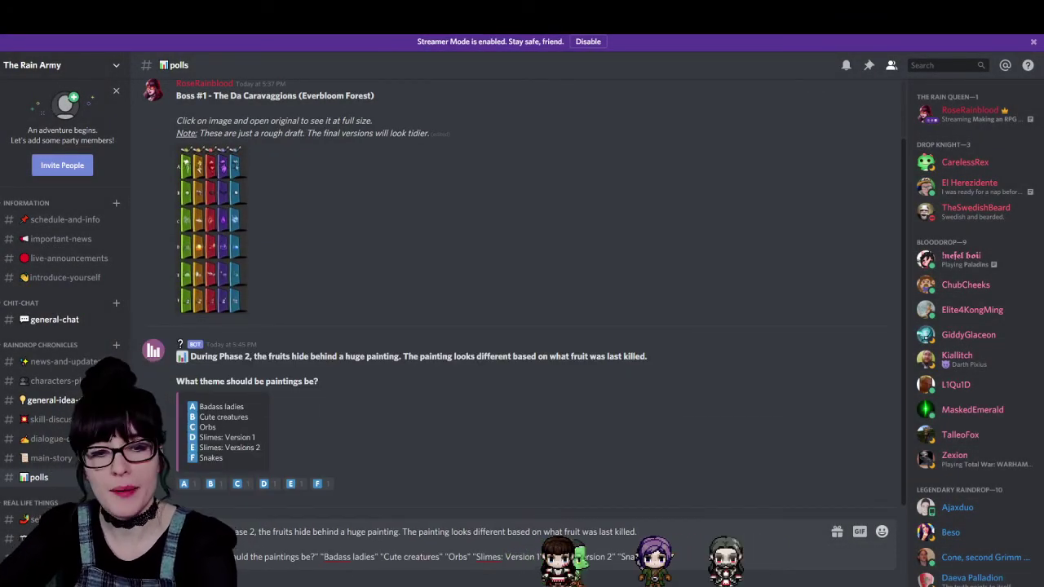
key(ctrl+a)
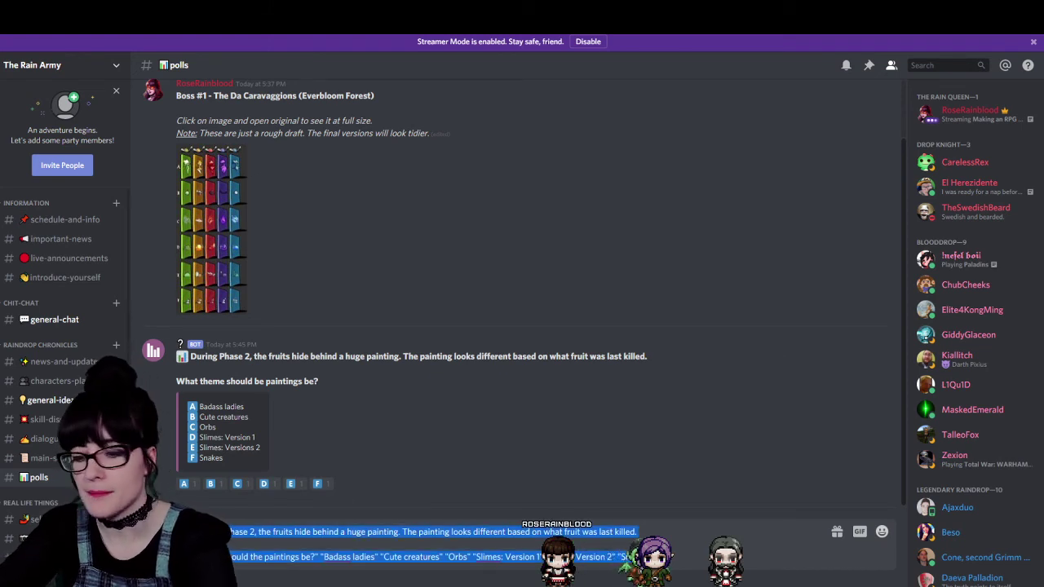
click(564, 530)
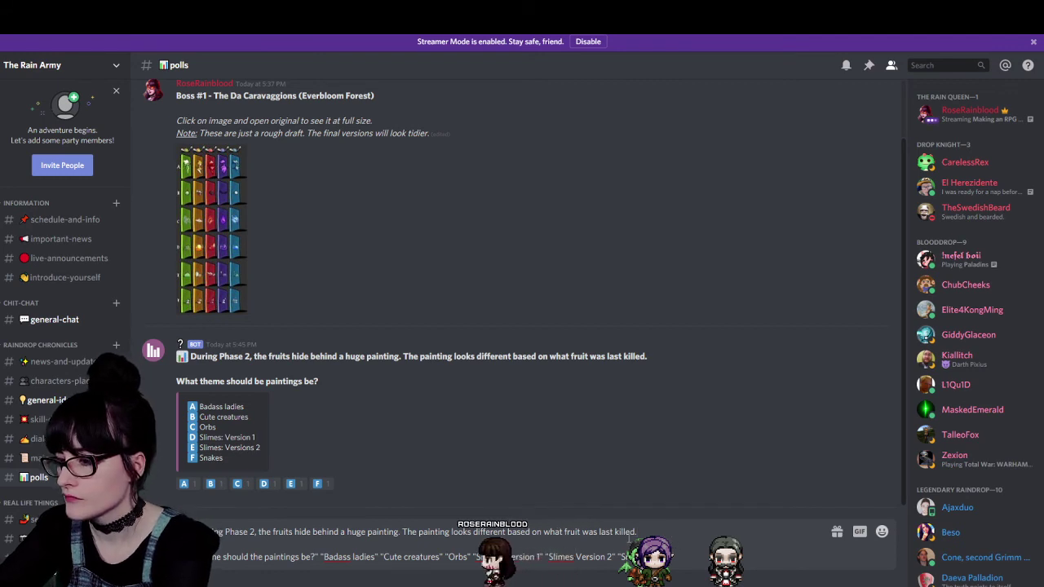
key(Return)
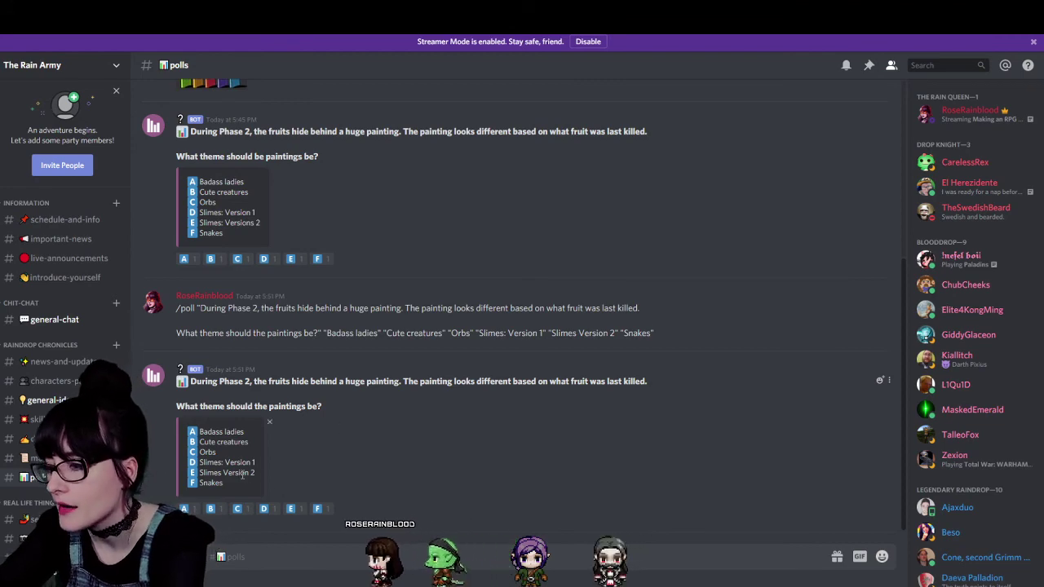
Delete the new bot poll that lists "Slimes Version 2" without a colon.
click(890, 381)
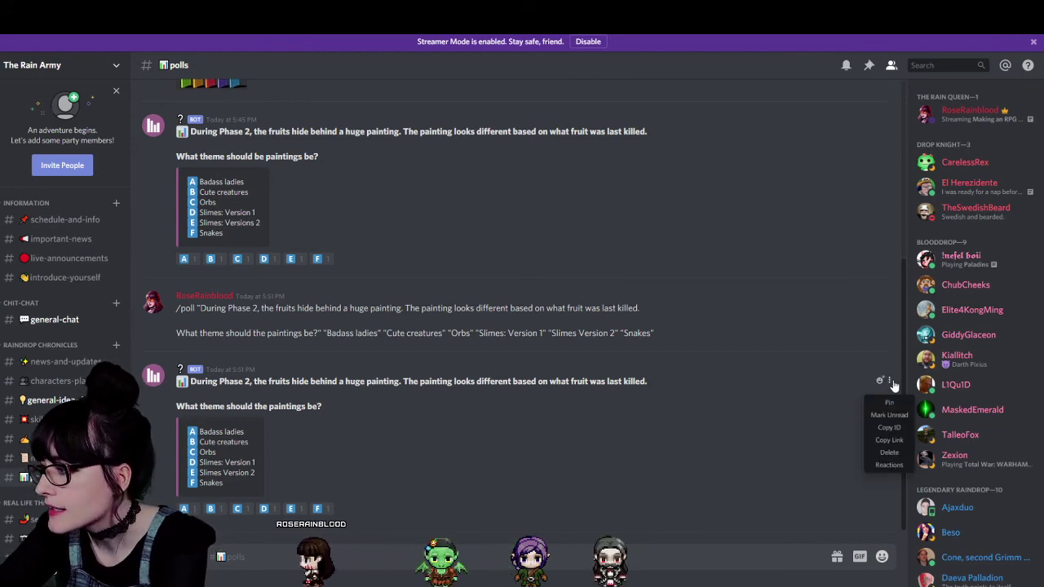
click(887, 452)
click(587, 416)
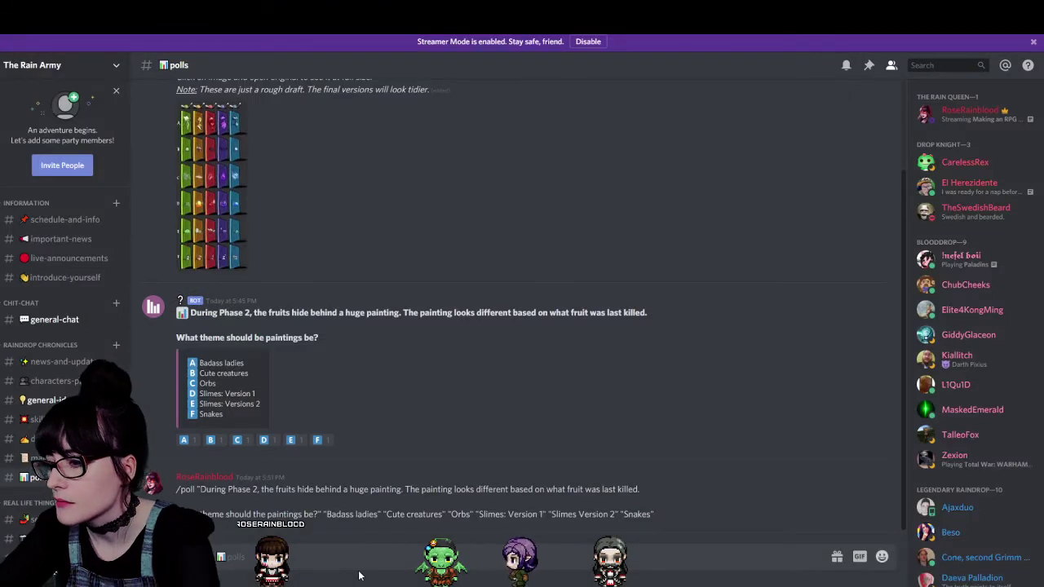
Re-enter the full /poll command as a draft, change the fifth option to "Slimes: Version 2" and select the text for copying.
text(/poll "During Phase 2, the fruits hide behind a huge painting. The painting looks different based on what fruit was last killed.  What theme should the paintings be?" "Badass ladies" "Cute creatures" "Orbs" "Slimes: Version 1" "Slimes Version 2" "Snakes")
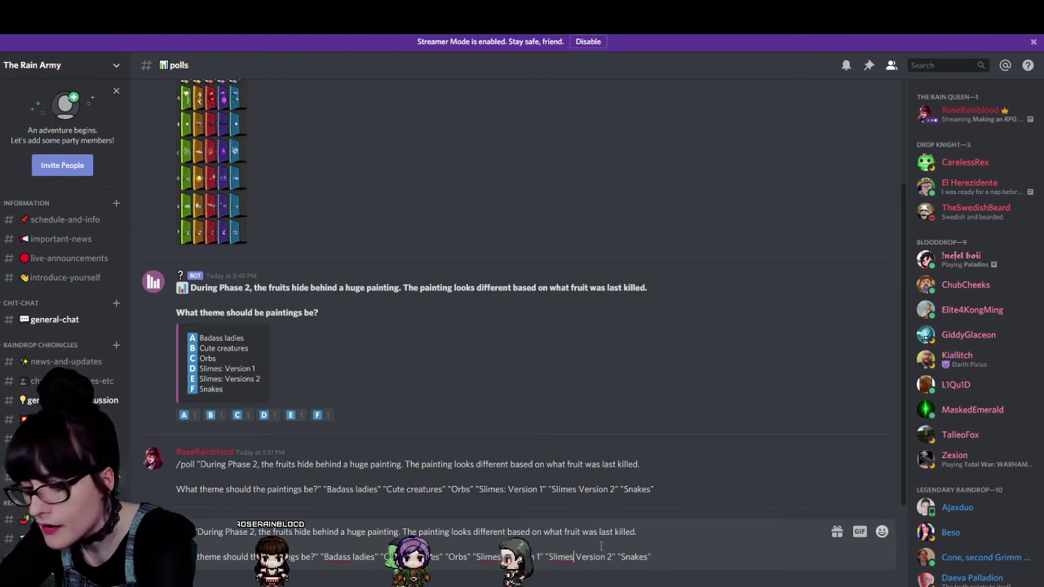
click(573, 556)
text(:)
key(ctrl+a)
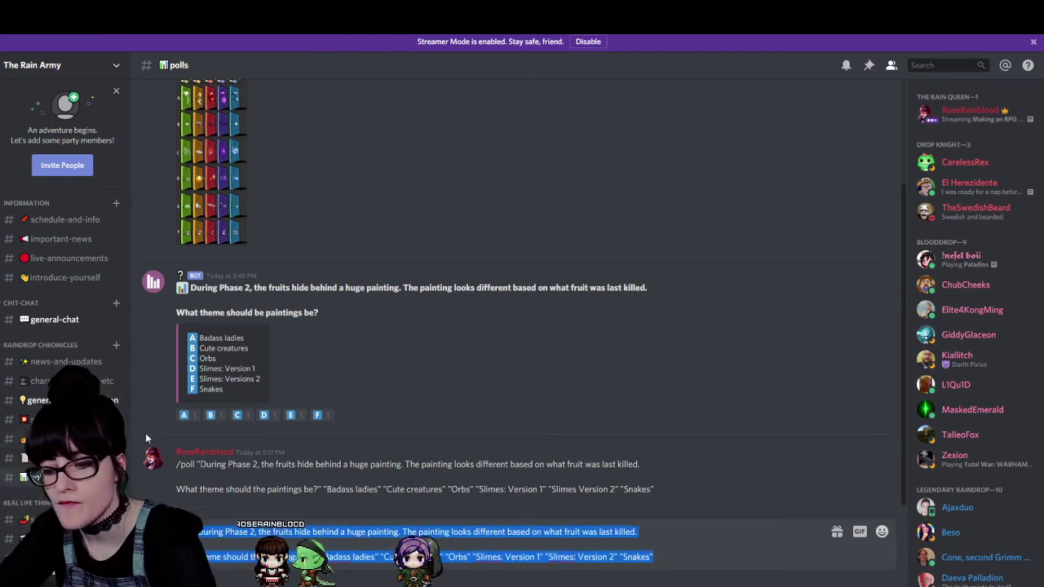
Delete the earlier sent /poll command message from the channel.
click(802, 468)
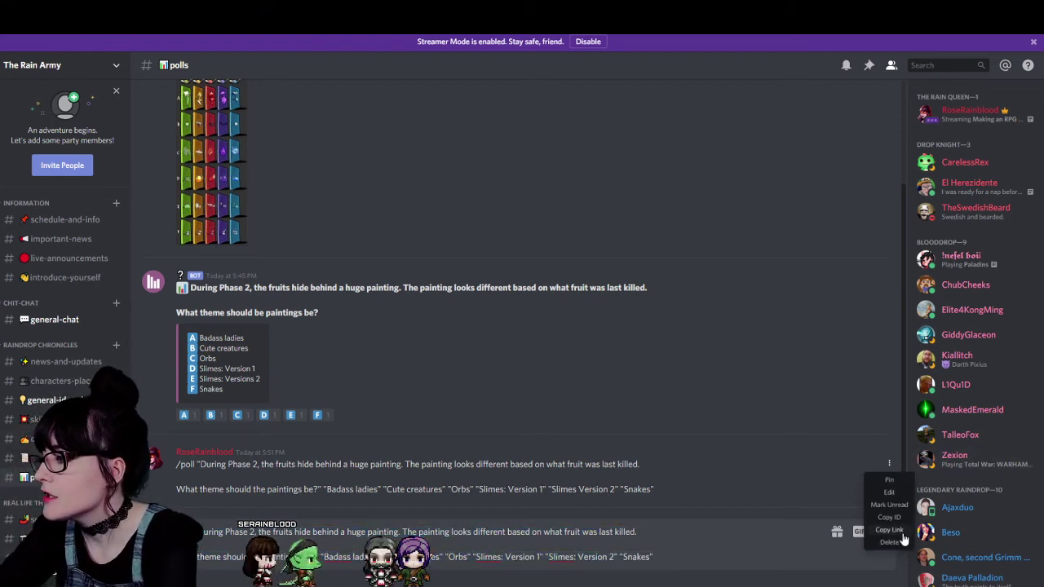
key(Delete)
key(Return)
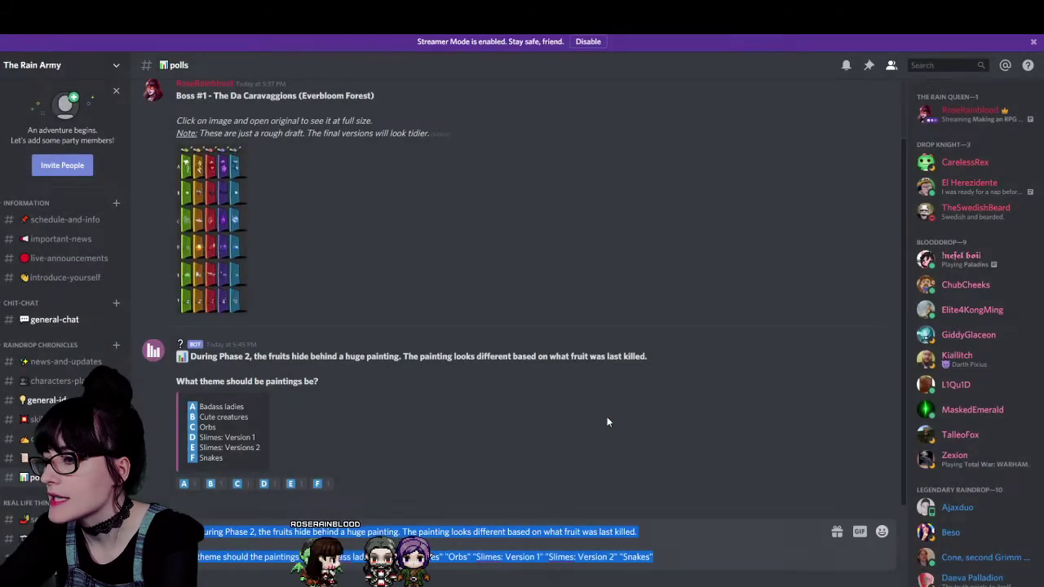
Delete the old bot poll asking "What theme should be paintings be?" and send the corrected /poll command.
click(889, 357)
click(871, 423)
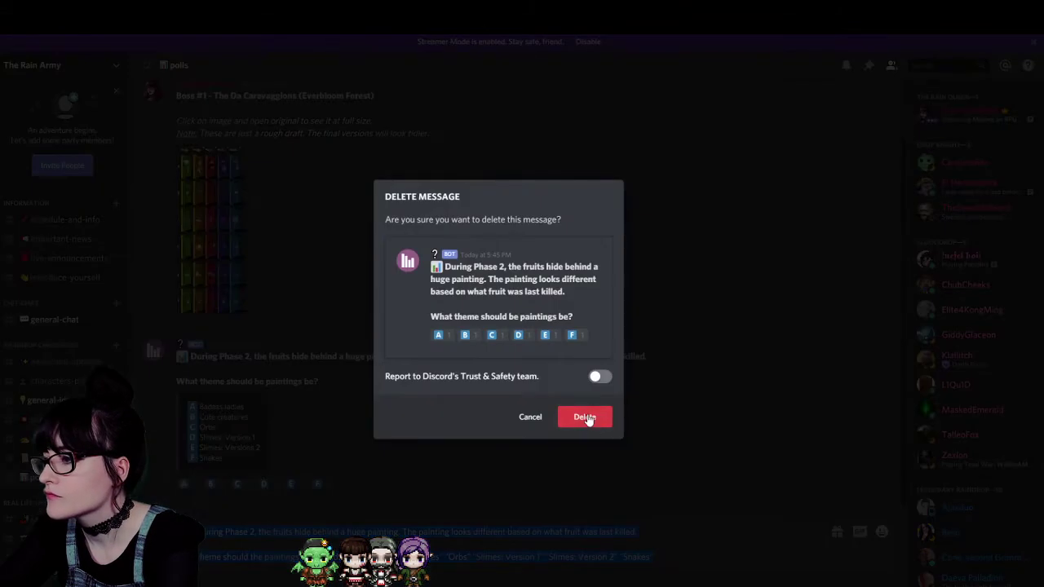
key(Return)
click(677, 556)
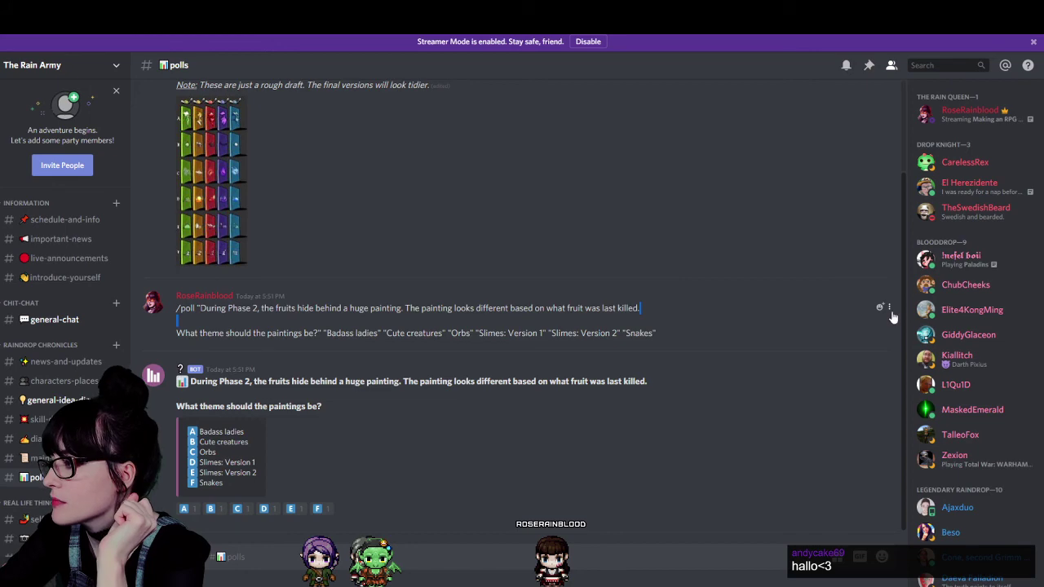
Delete the sent /poll command message above the corrected bot poll.
click(888, 308)
click(890, 387)
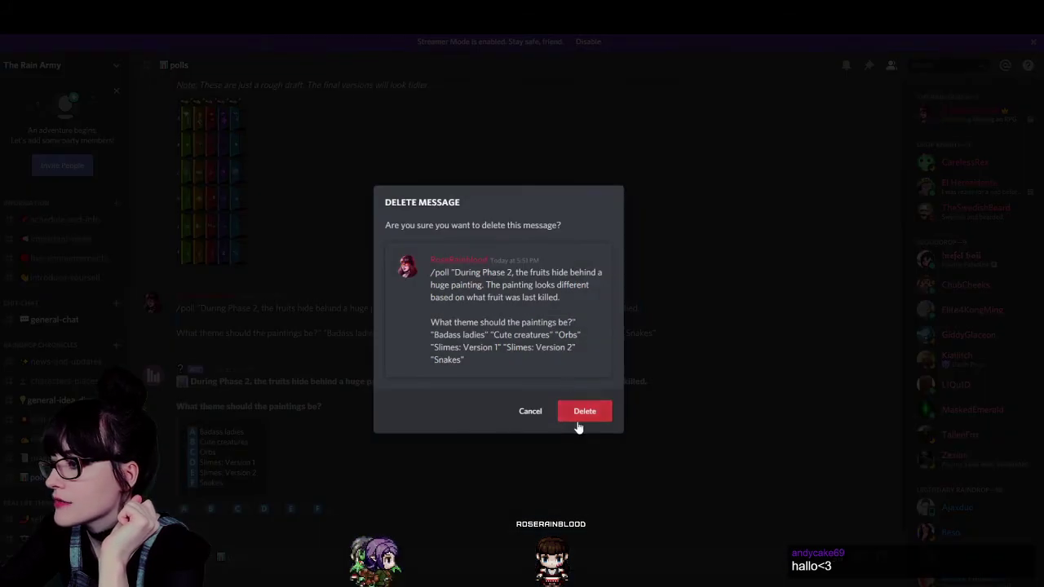
click(580, 411)
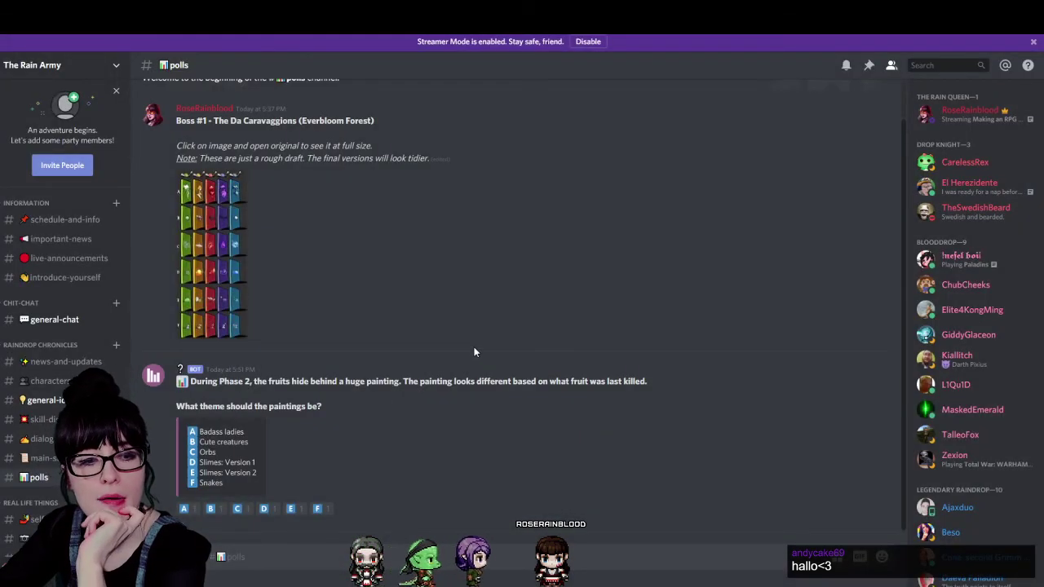
Compare the painting image's enlarged preview with the theme options in the new poll.
click(216, 279)
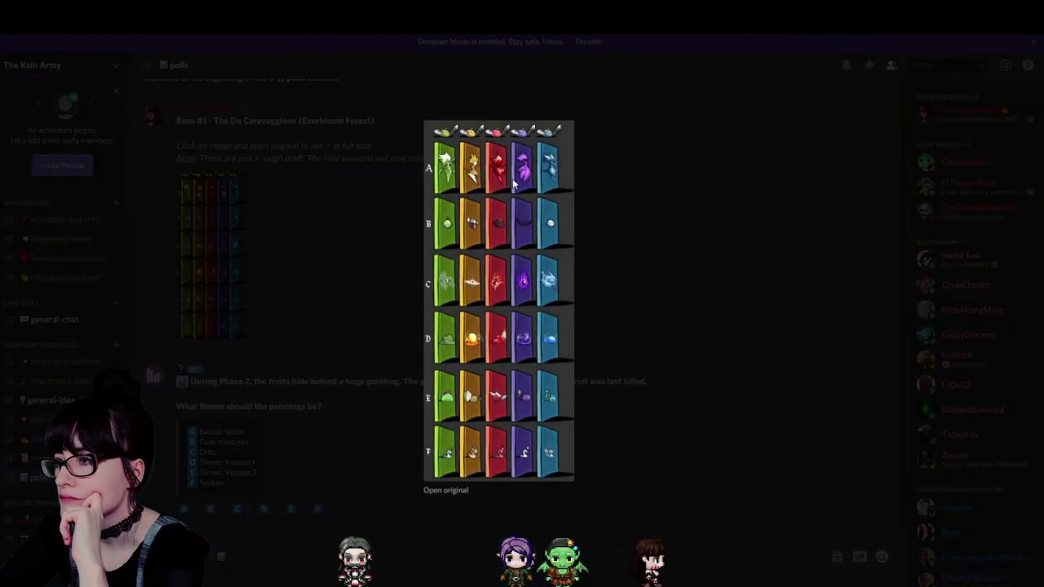
click(679, 210)
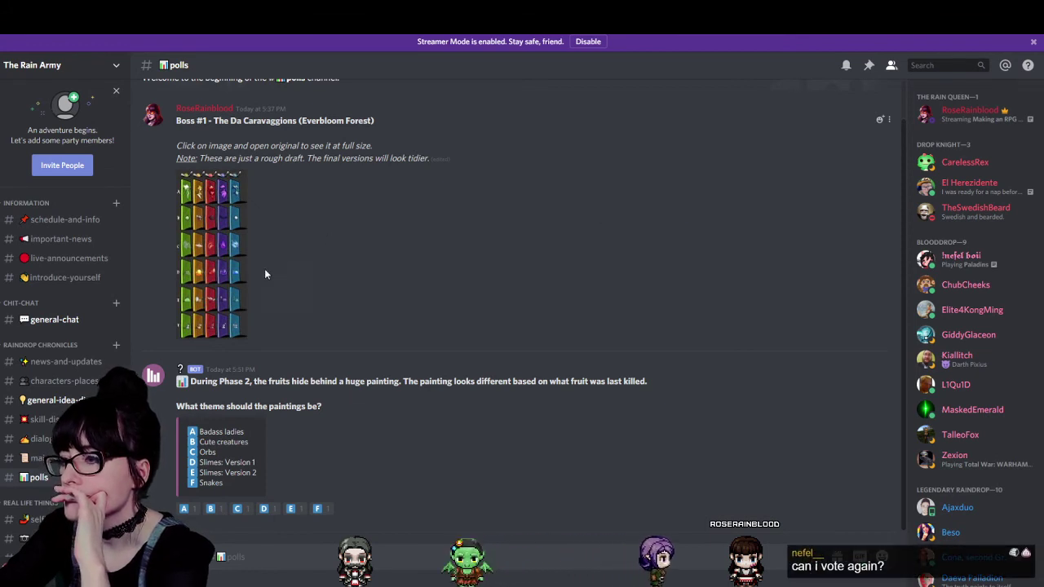
click(200, 272)
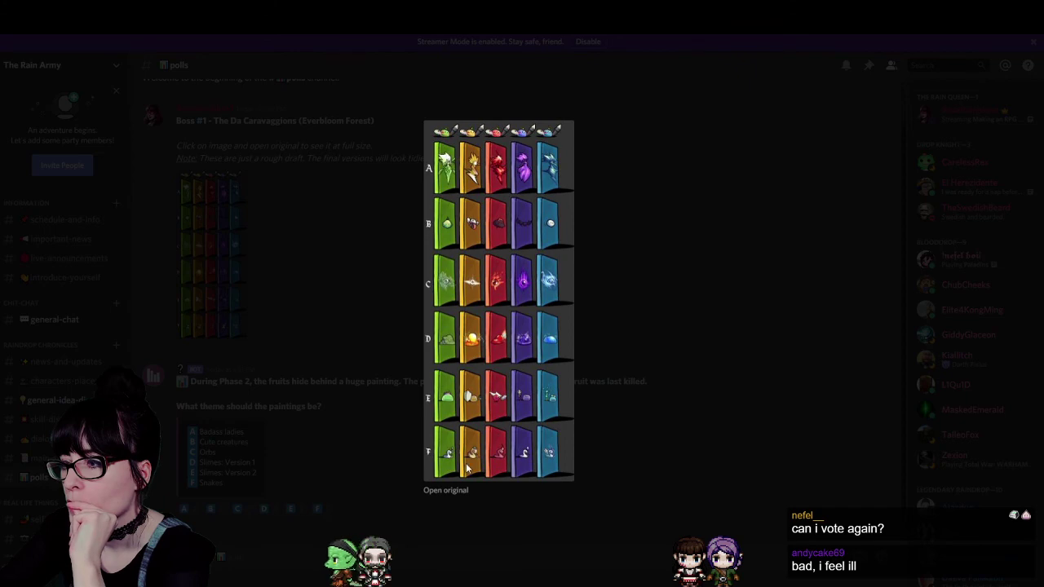
click(387, 440)
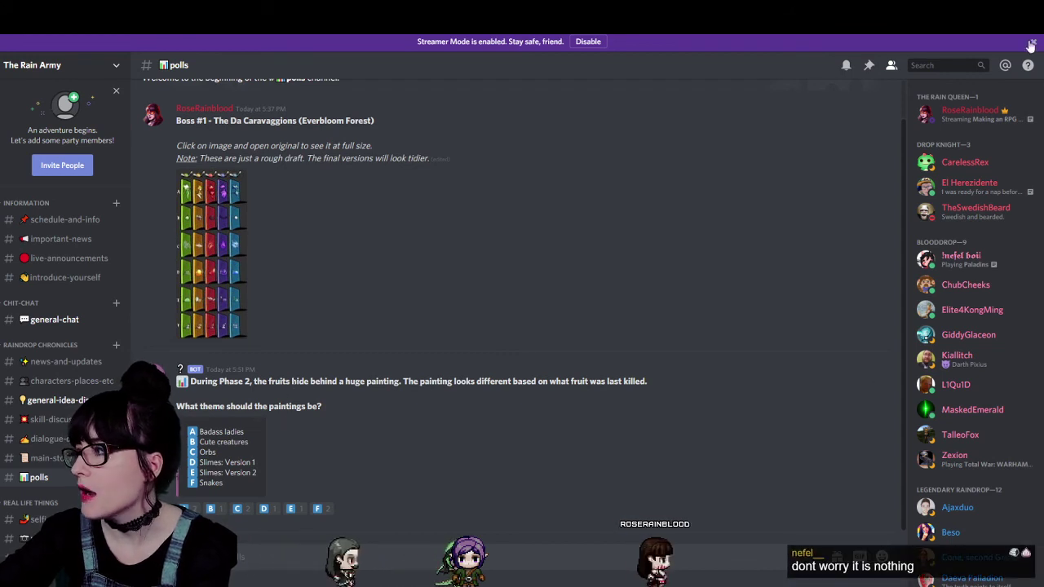
Dismiss the Streamer Mode banner and switch to the draw.io enemy skills diagram to read the Phase 2 notes.
click(588, 41)
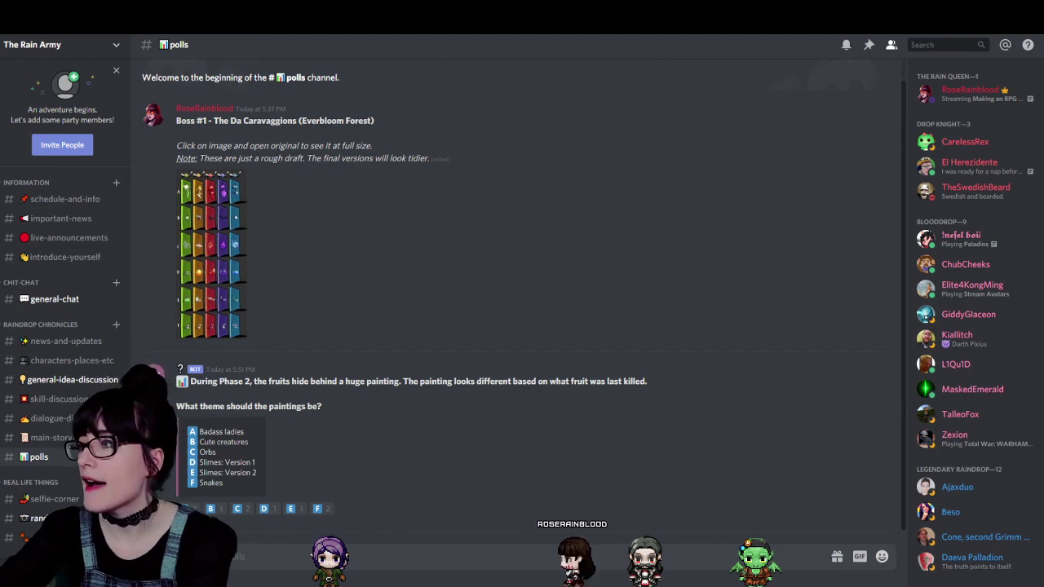
key(alt+Tab)
scroll(350, 293, down, 1)
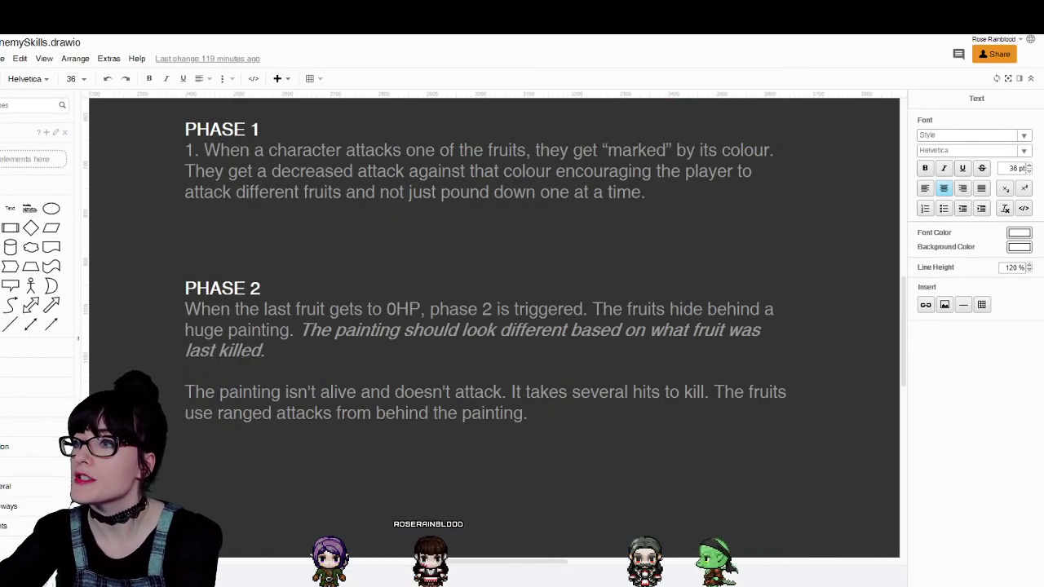
Switch to Discord and post in bold in polls: "Poll will close Wednesday 11th December at 6PM GMT | 12PM CST | 10AM PST".
key(alt+Tab)
key(alt+Tab)
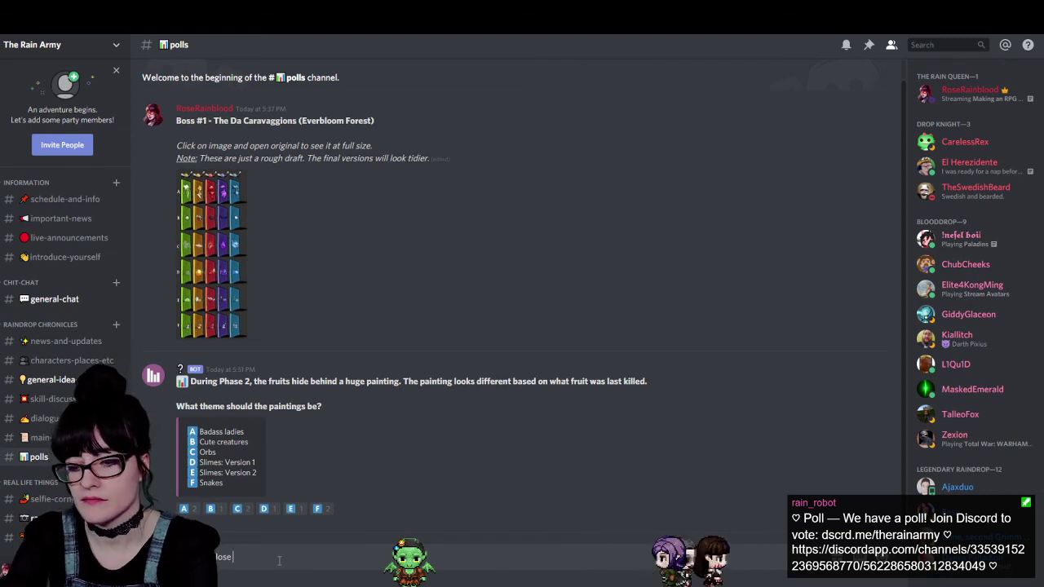
text(Wednesday)
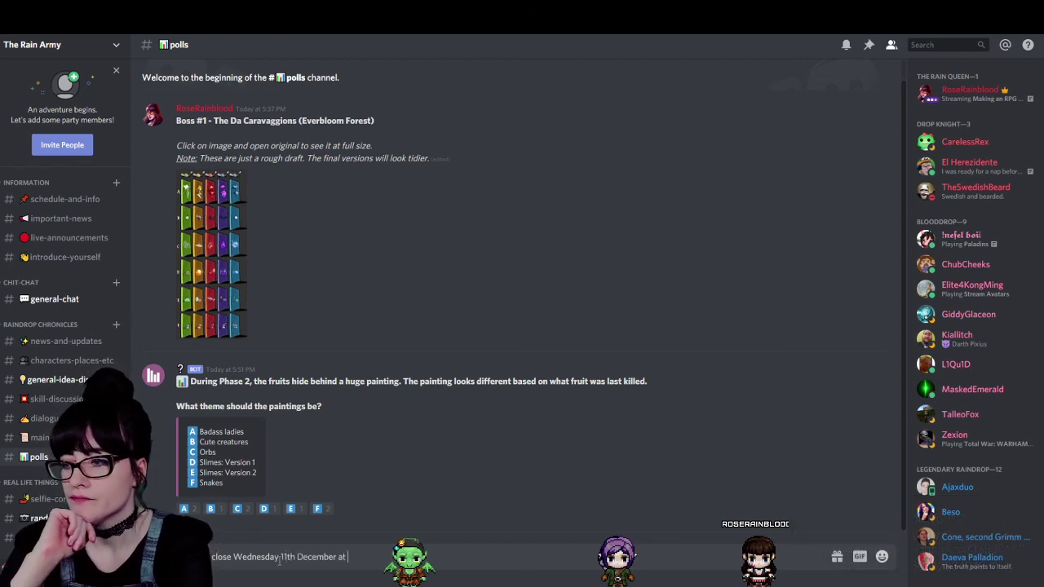
text(11th December at)
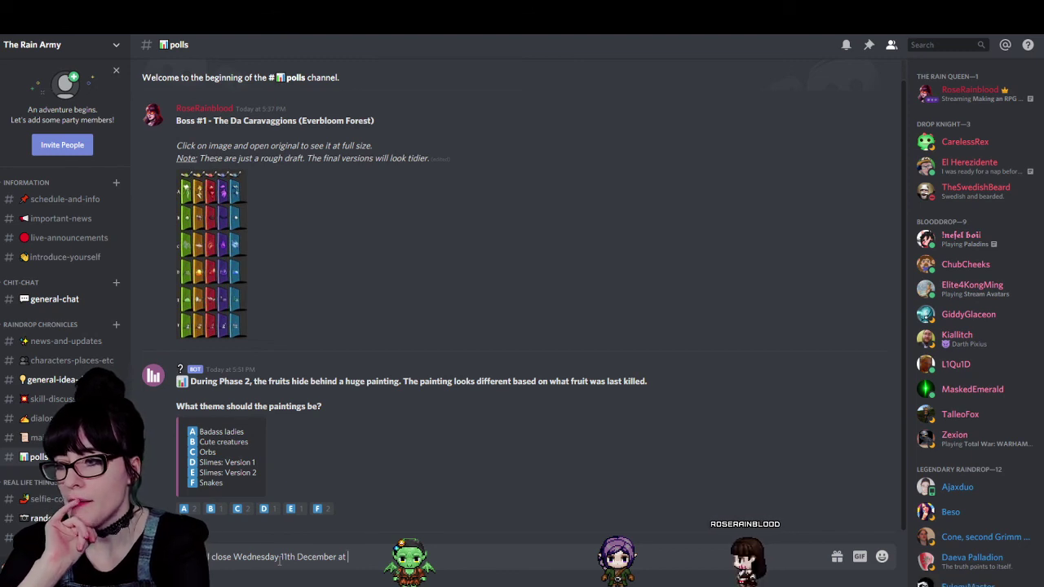
text( 6PM)
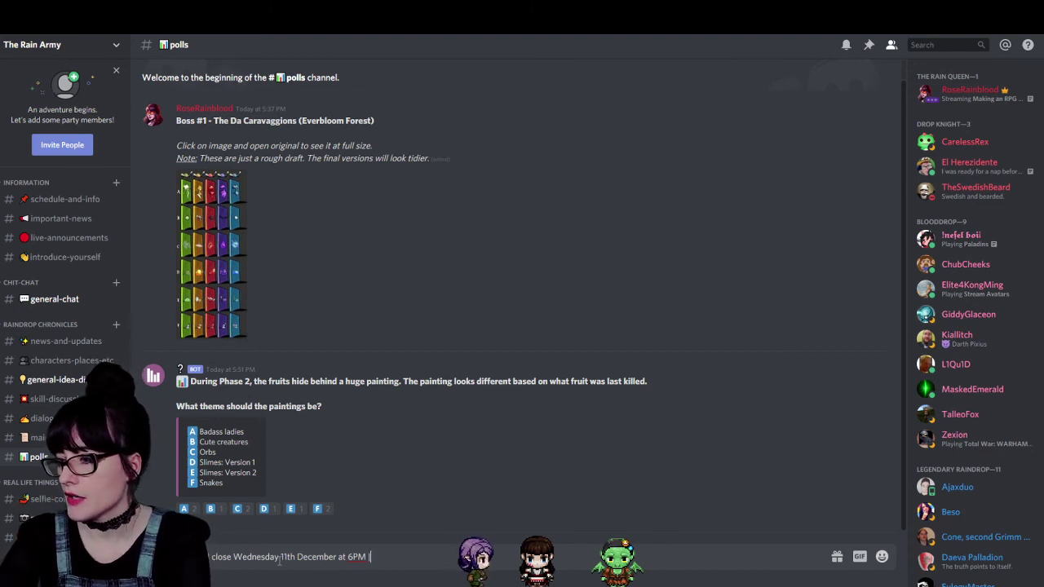
text(GMT Z)
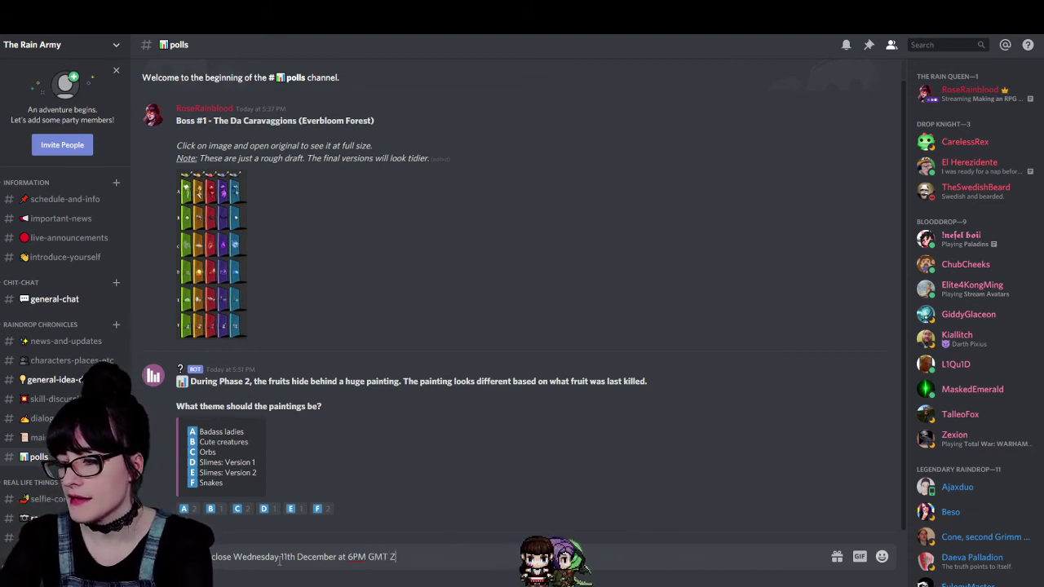
text(| I)
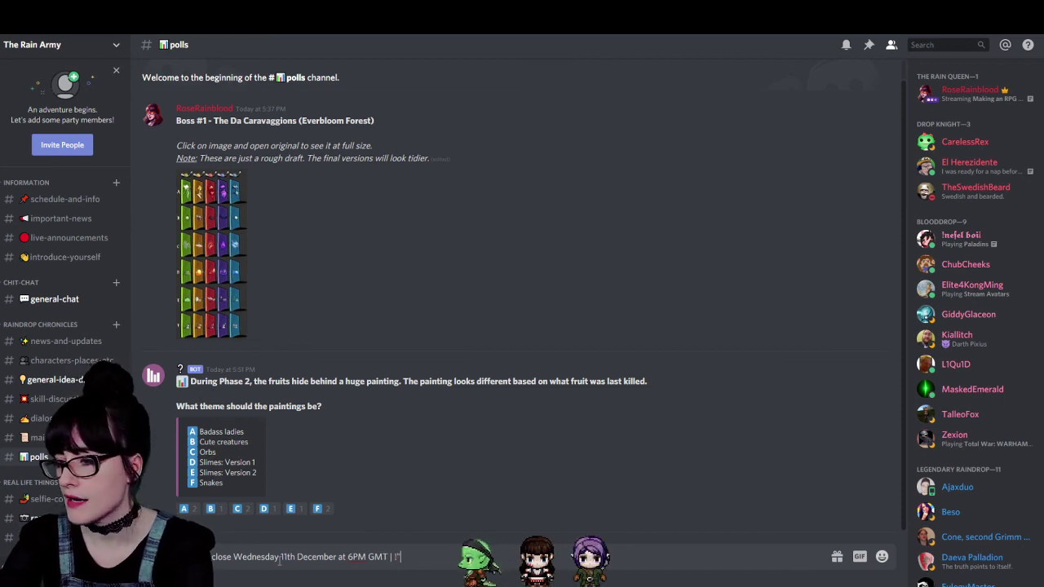
text(2PM CST | 1)
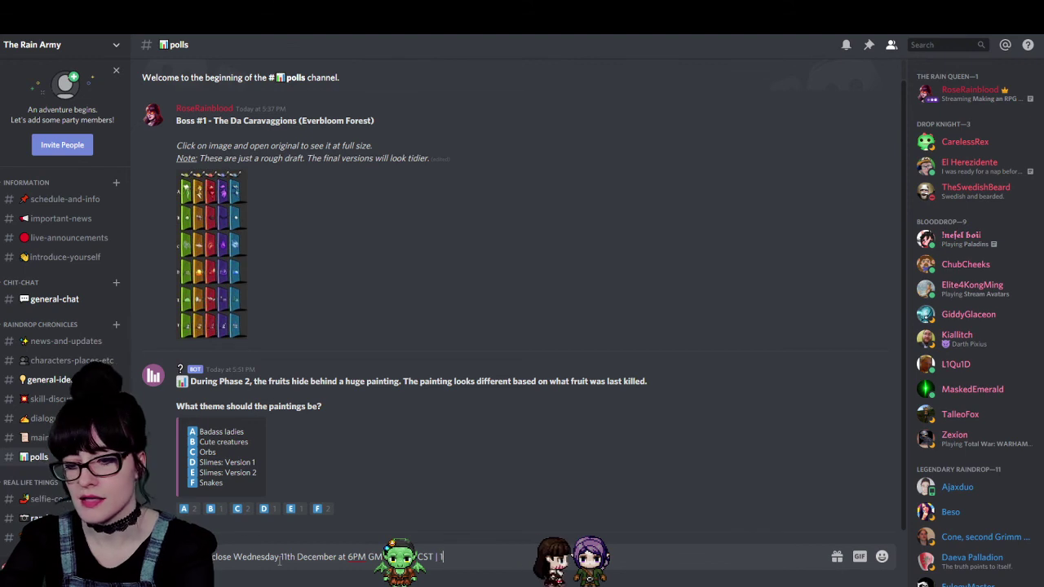
text(0AM PST)
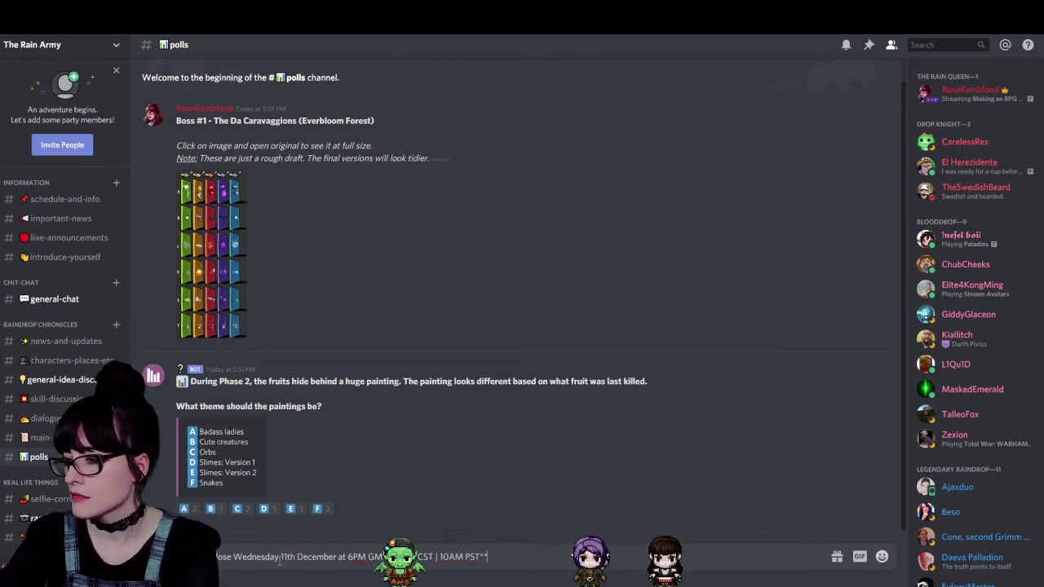
text(**)
key(Return)
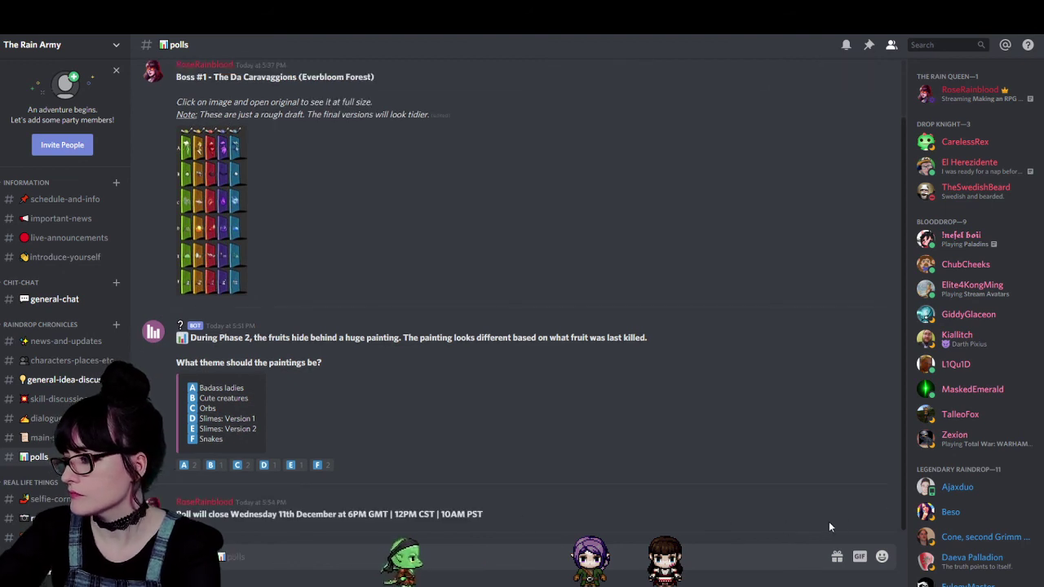
Edit the closing-time message to add the red heart emoji at its end and save it.
click(890, 514)
click(891, 447)
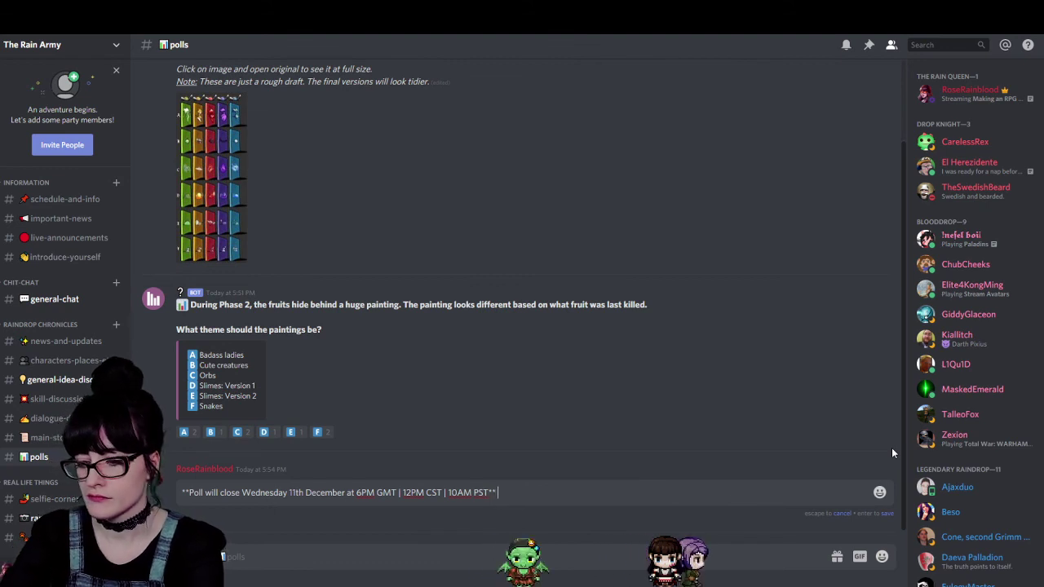
click(879, 493)
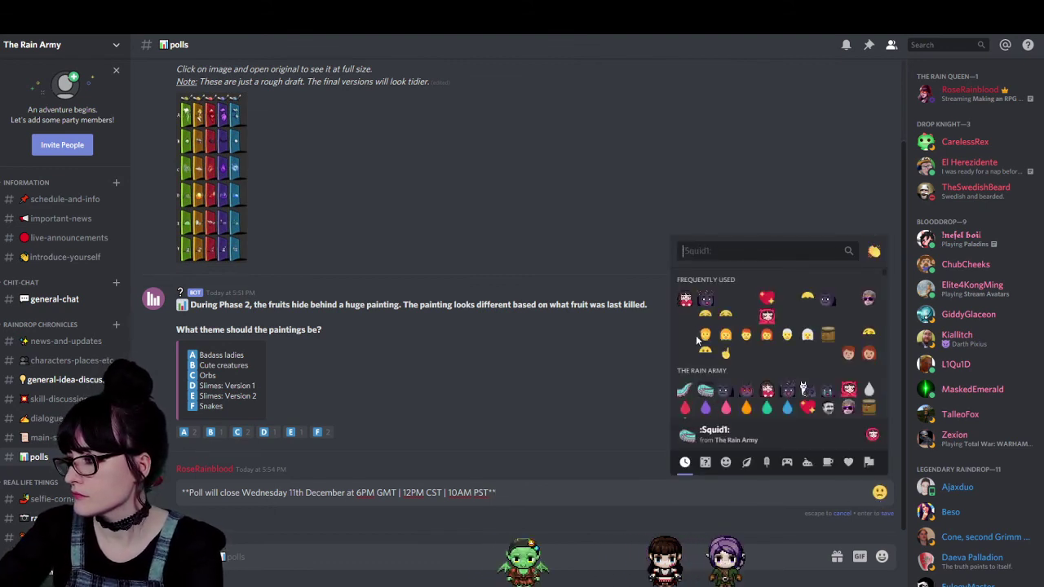
click(765, 300)
key(Return)
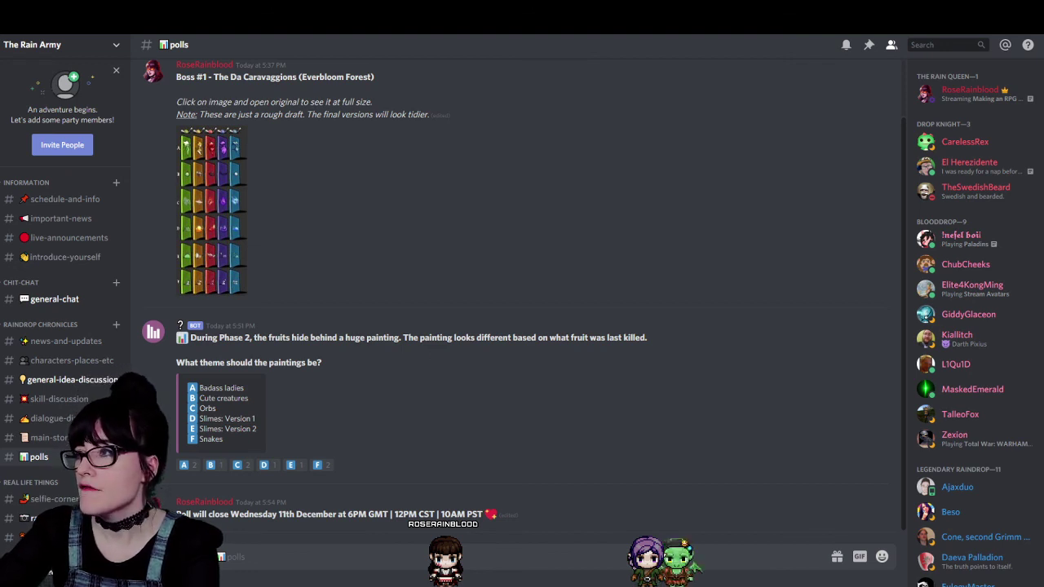
Send a "Welcome" message in general-chat that mentions the newly joined member and ends with the roseraWave emote.
click(72, 299)
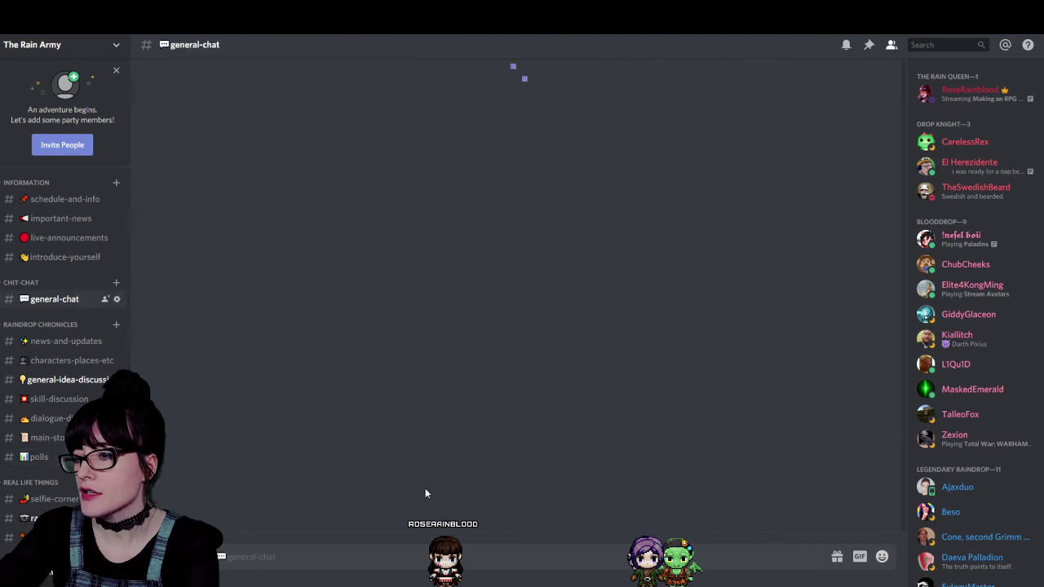
text(Welcome)
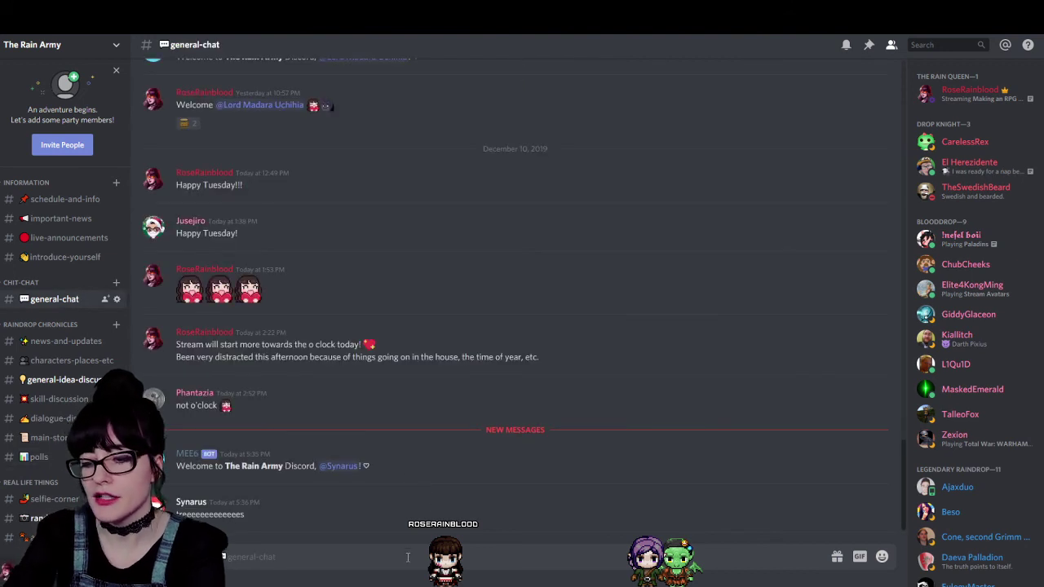
text( @Syn)
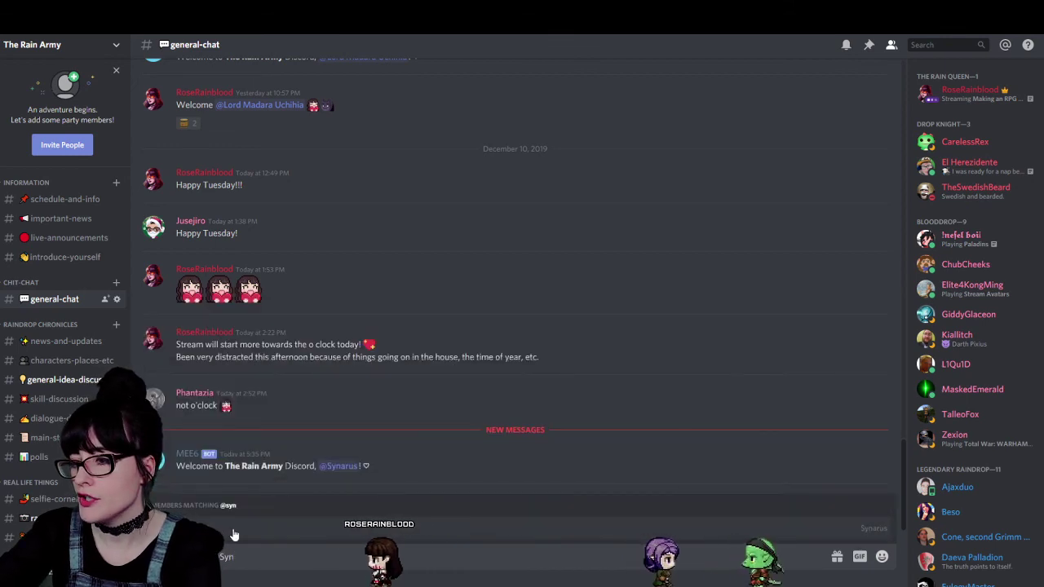
key(Tab)
text(roseraWave)
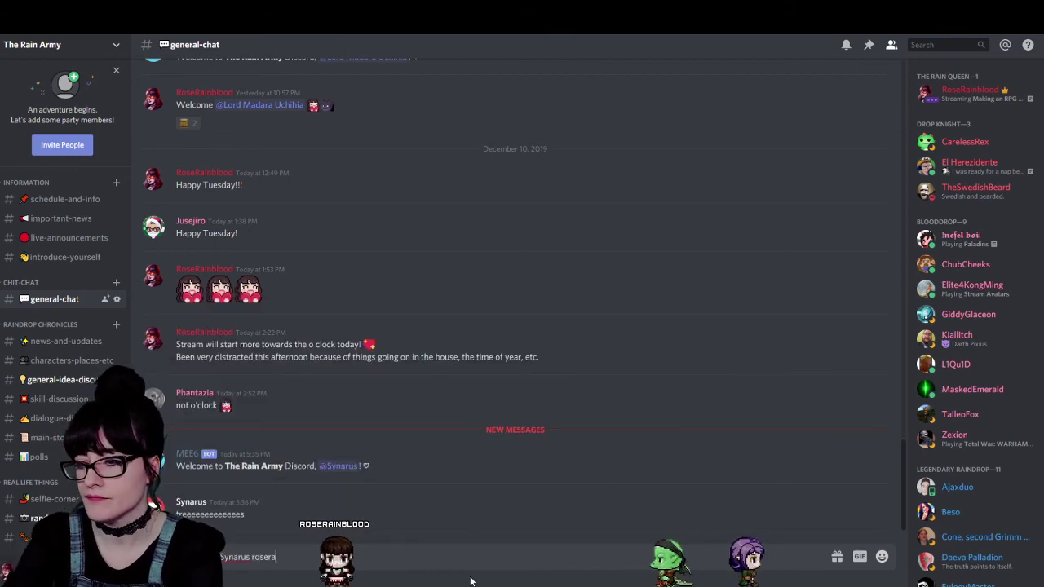
key(Return)
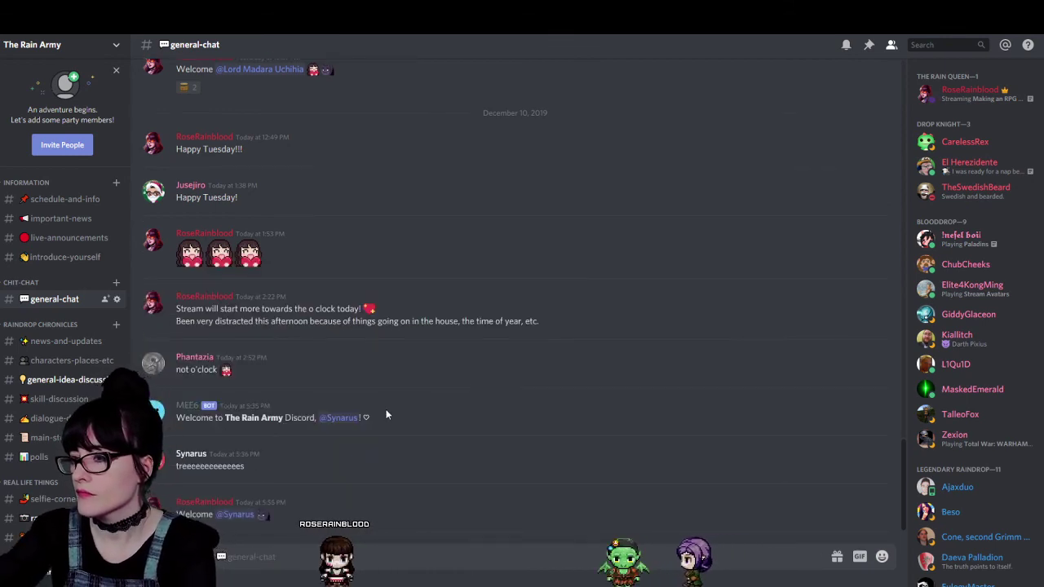
Check the general-idea-discussion, random-snaps and schedule-and-info channels, and return to the polls channel.
click(71, 387)
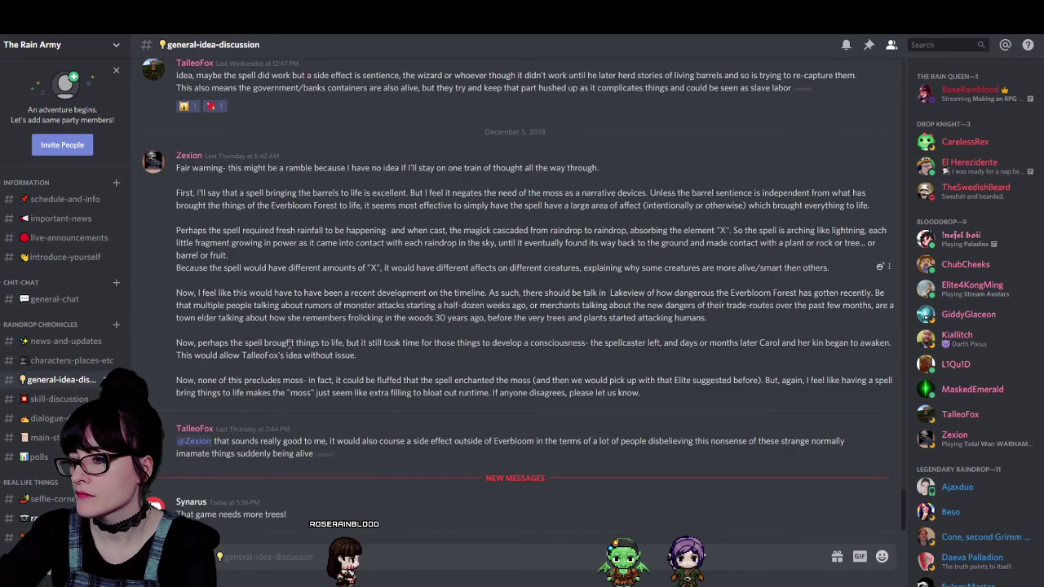
click(44, 437)
click(41, 517)
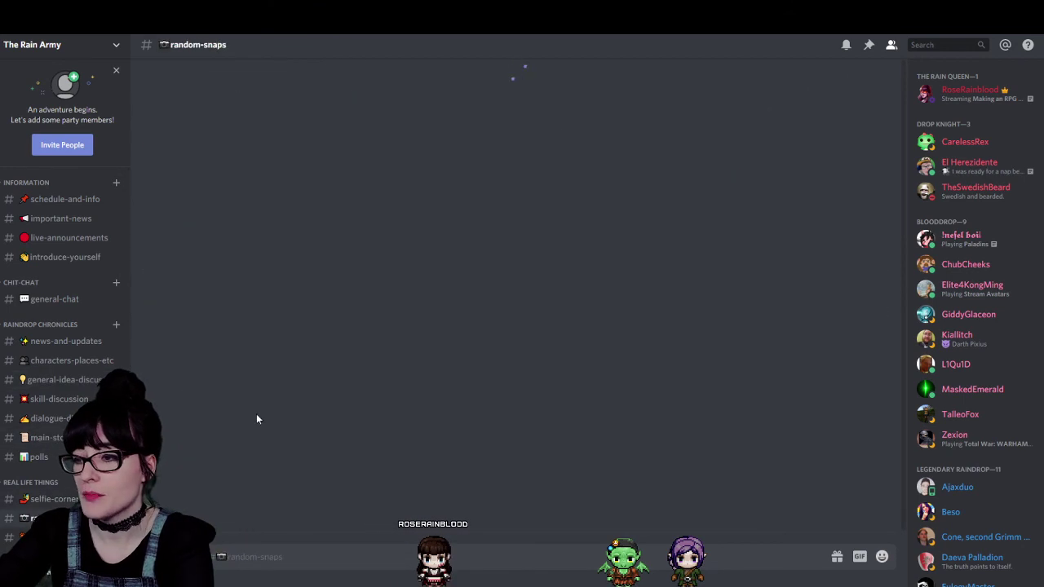
click(71, 199)
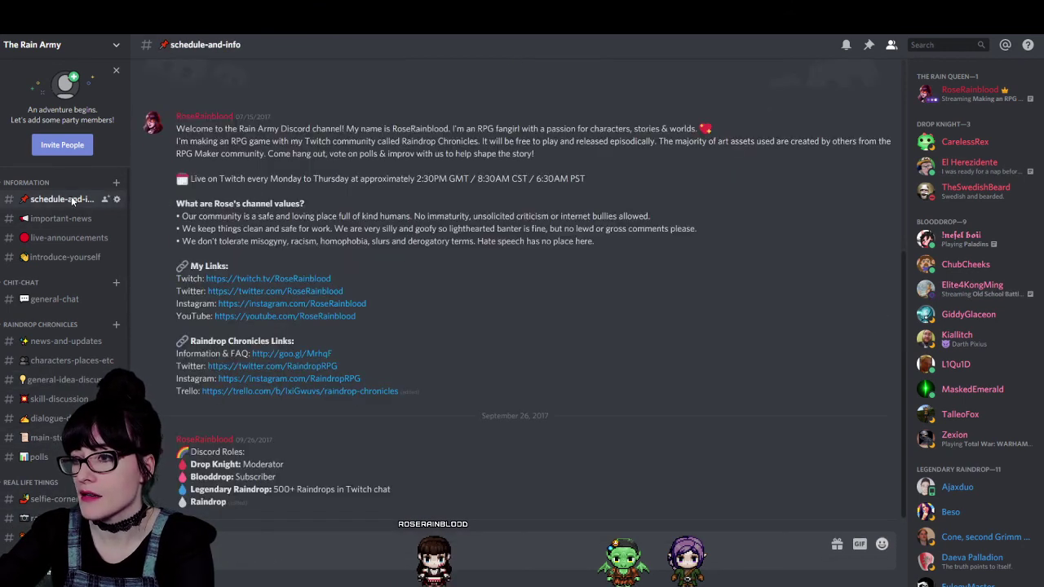
click(53, 453)
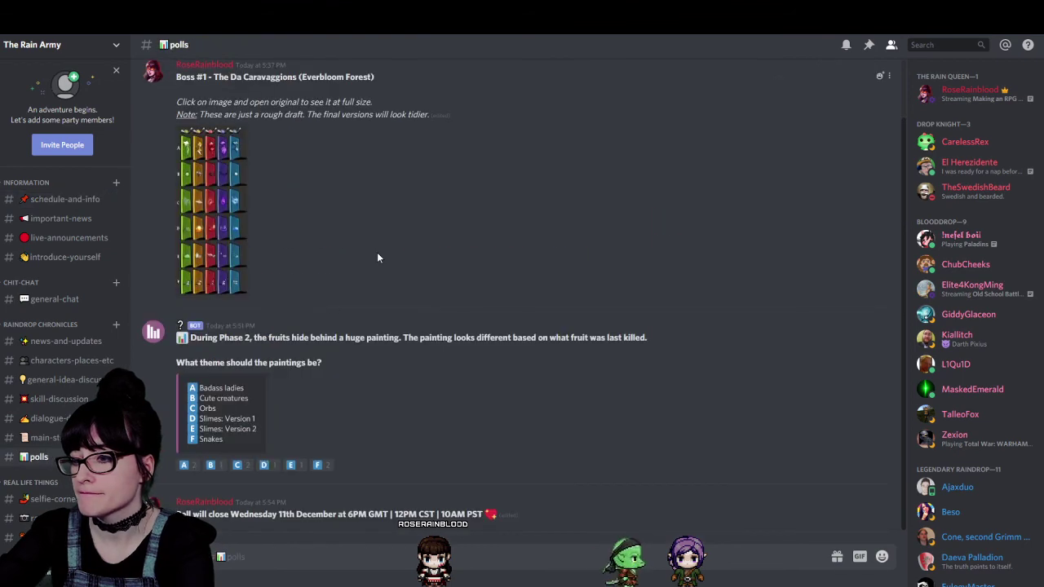